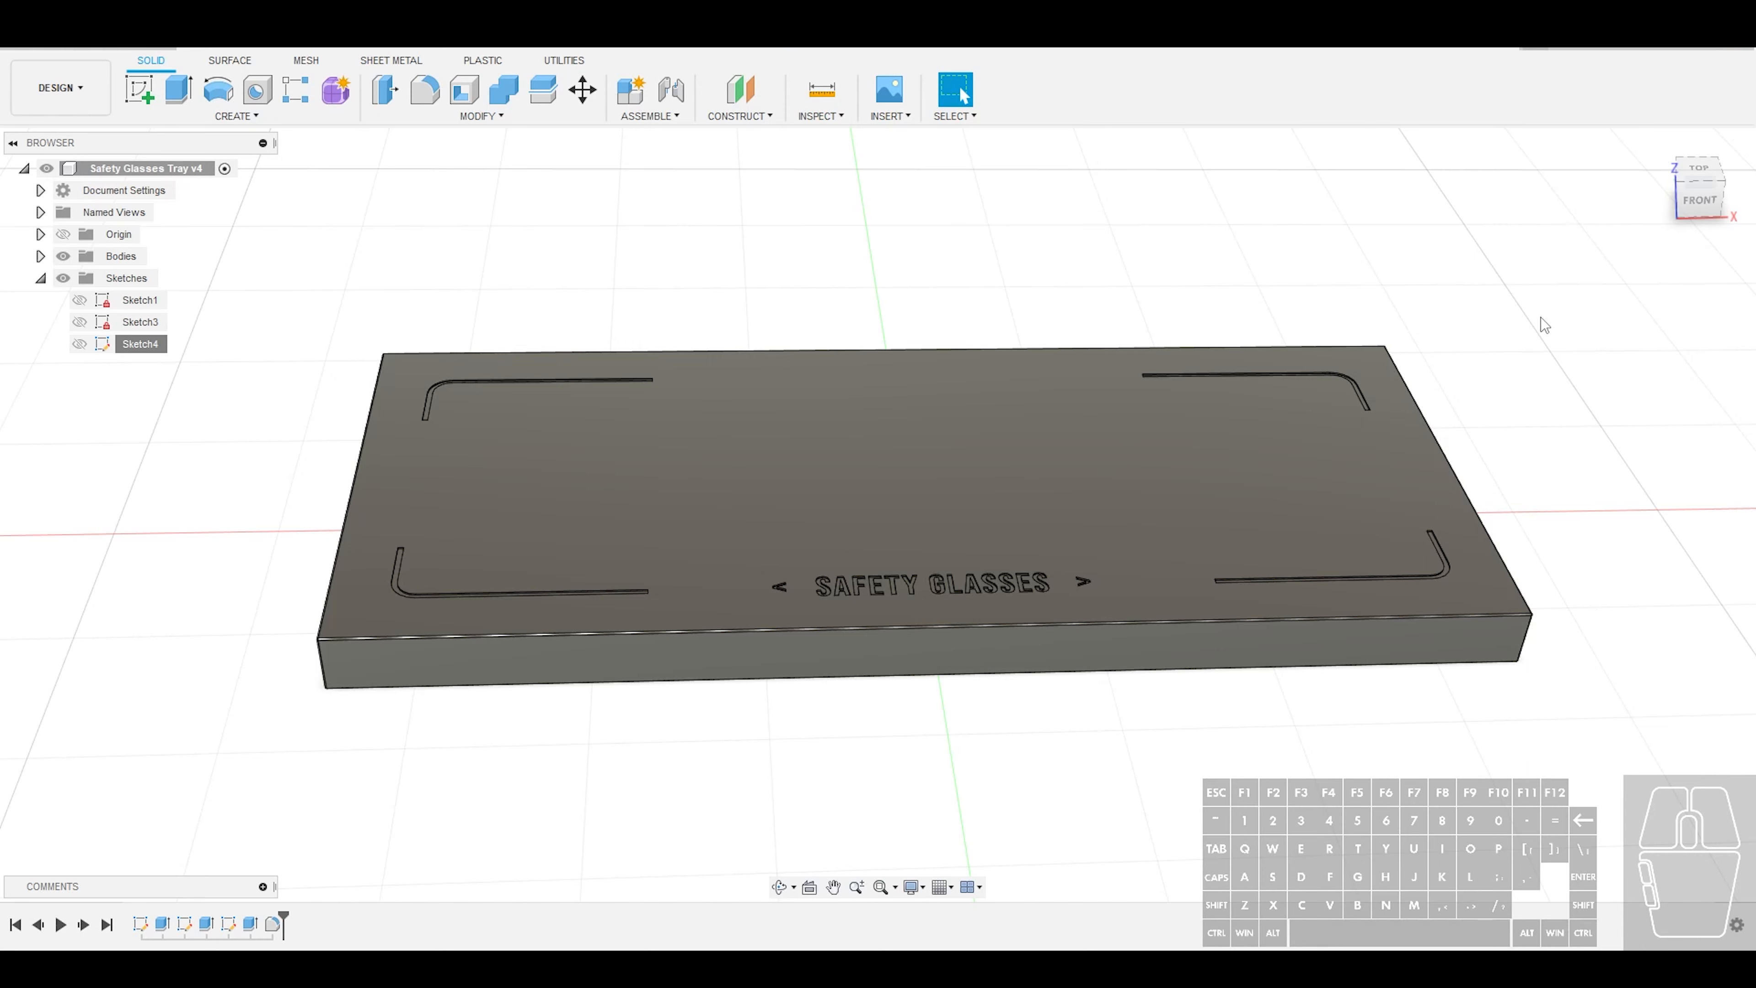
Delete every feature in the design history, from the first sketch through the last fillet, to empty the design
scroll(1539, 317, "down", 1)
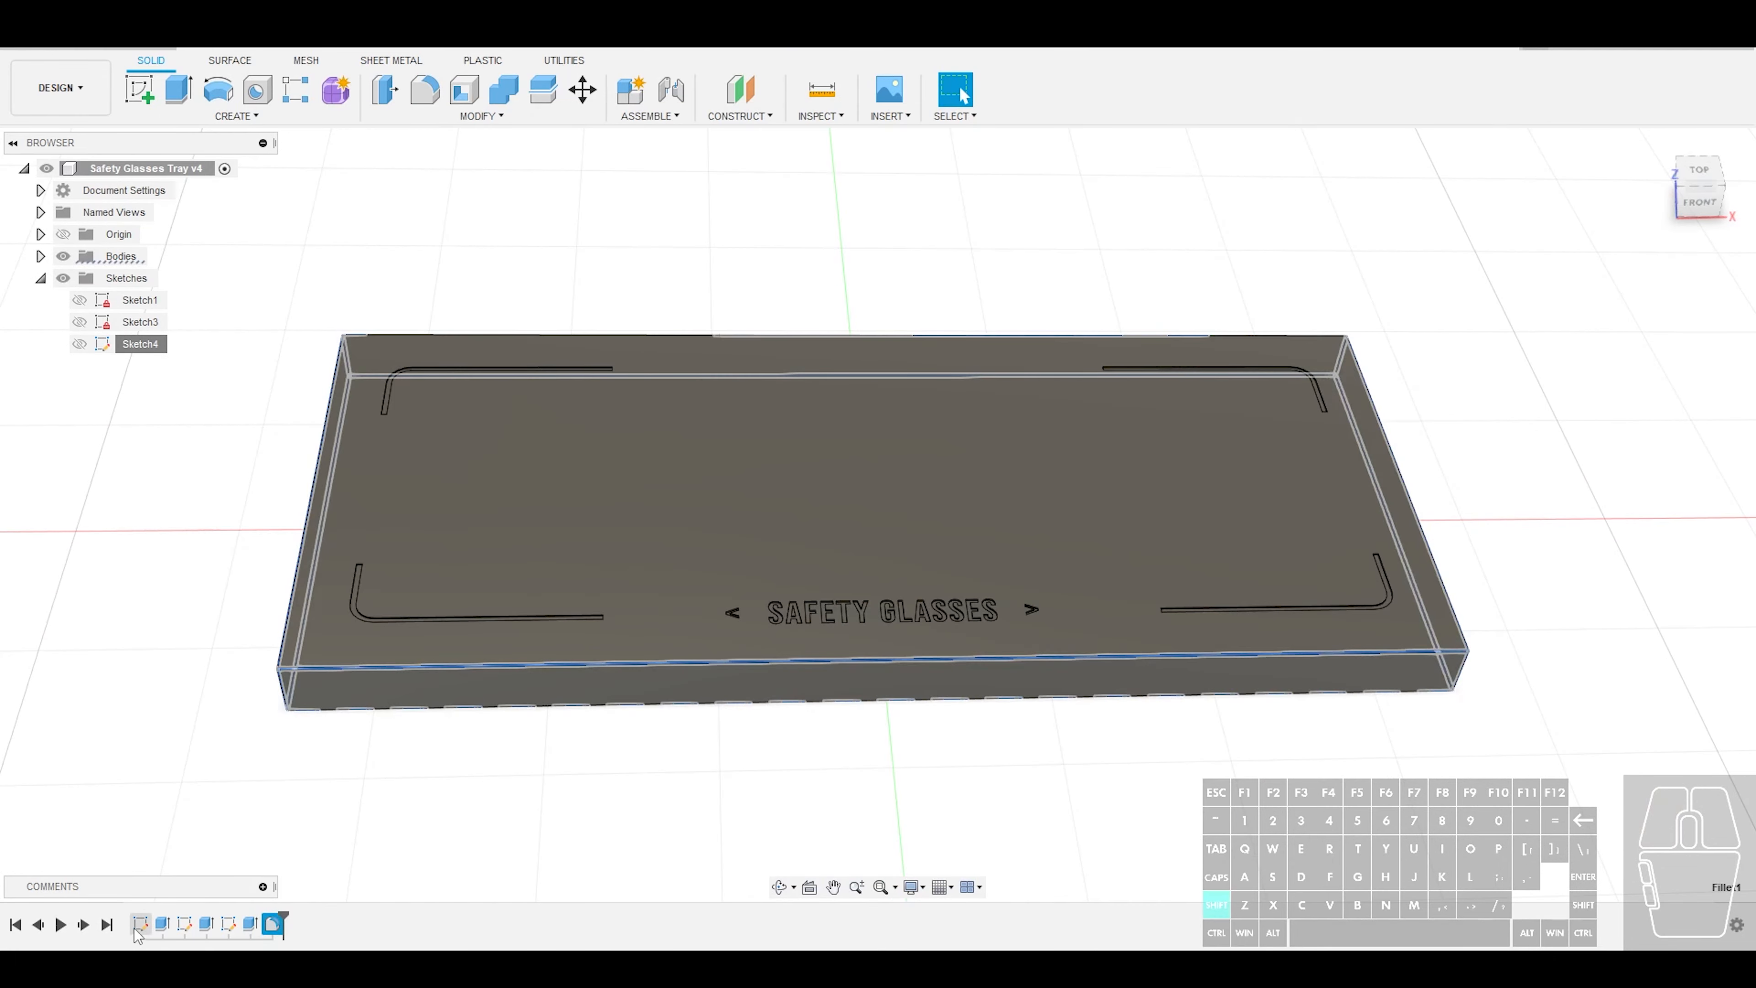
left_click(134, 927, "shift")
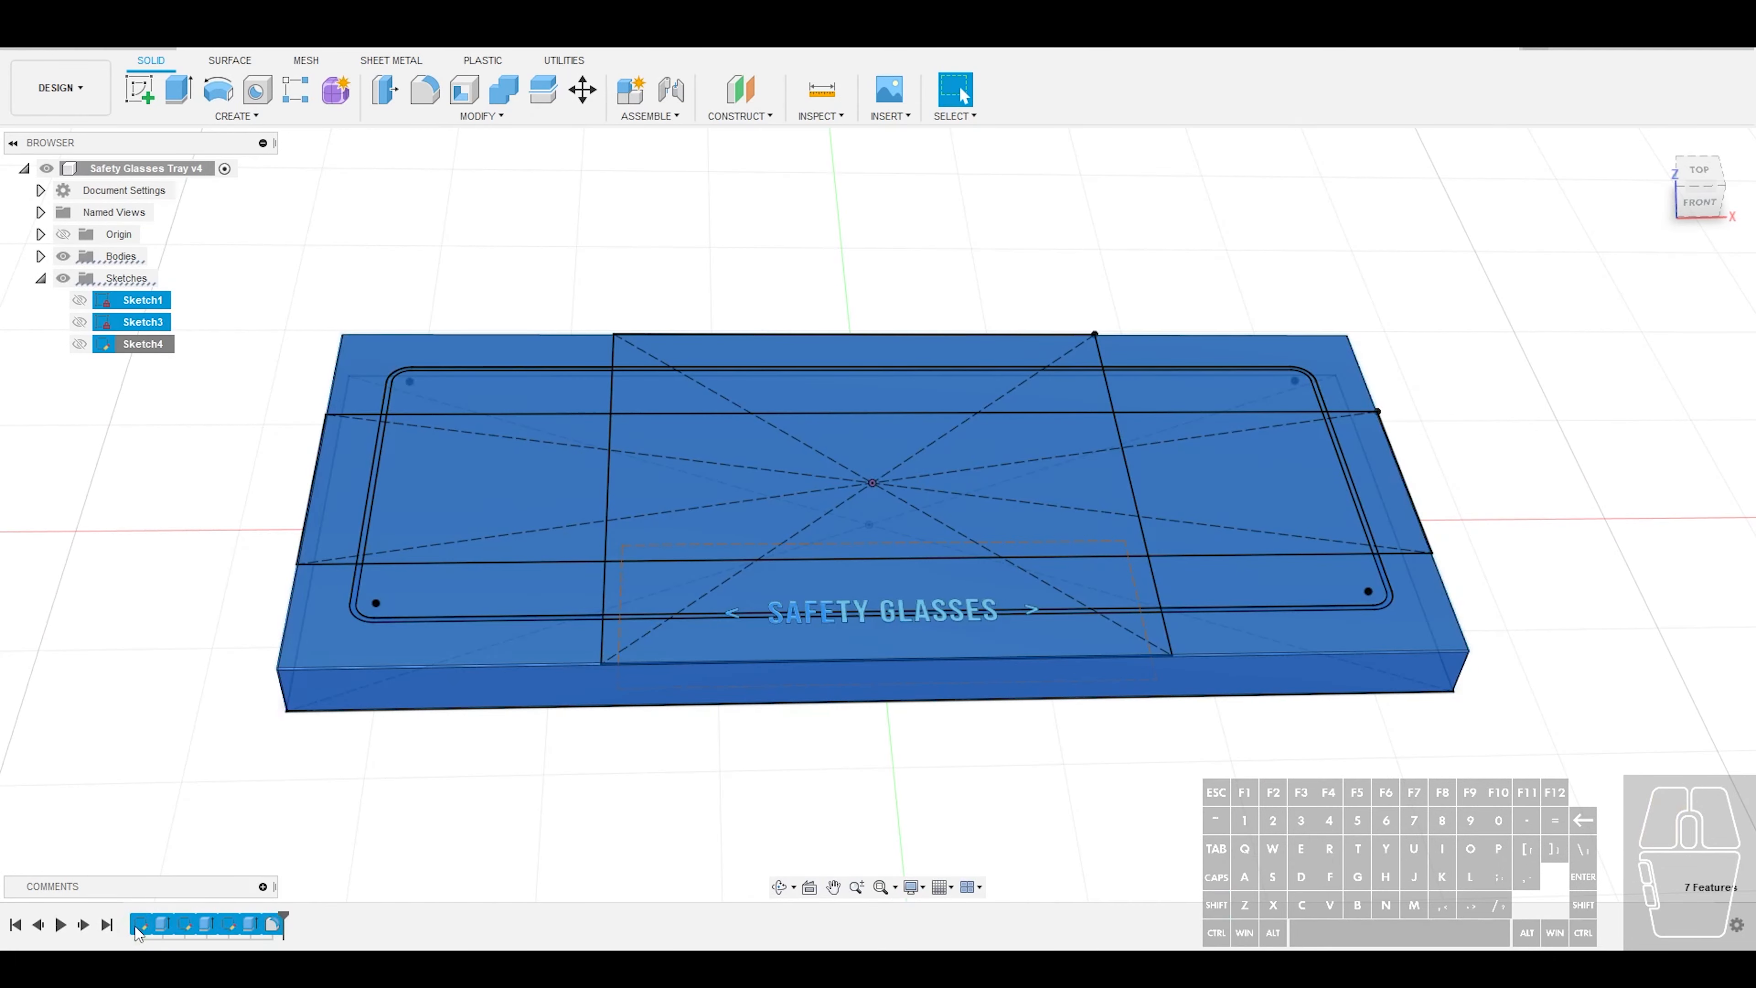
key("Delete")
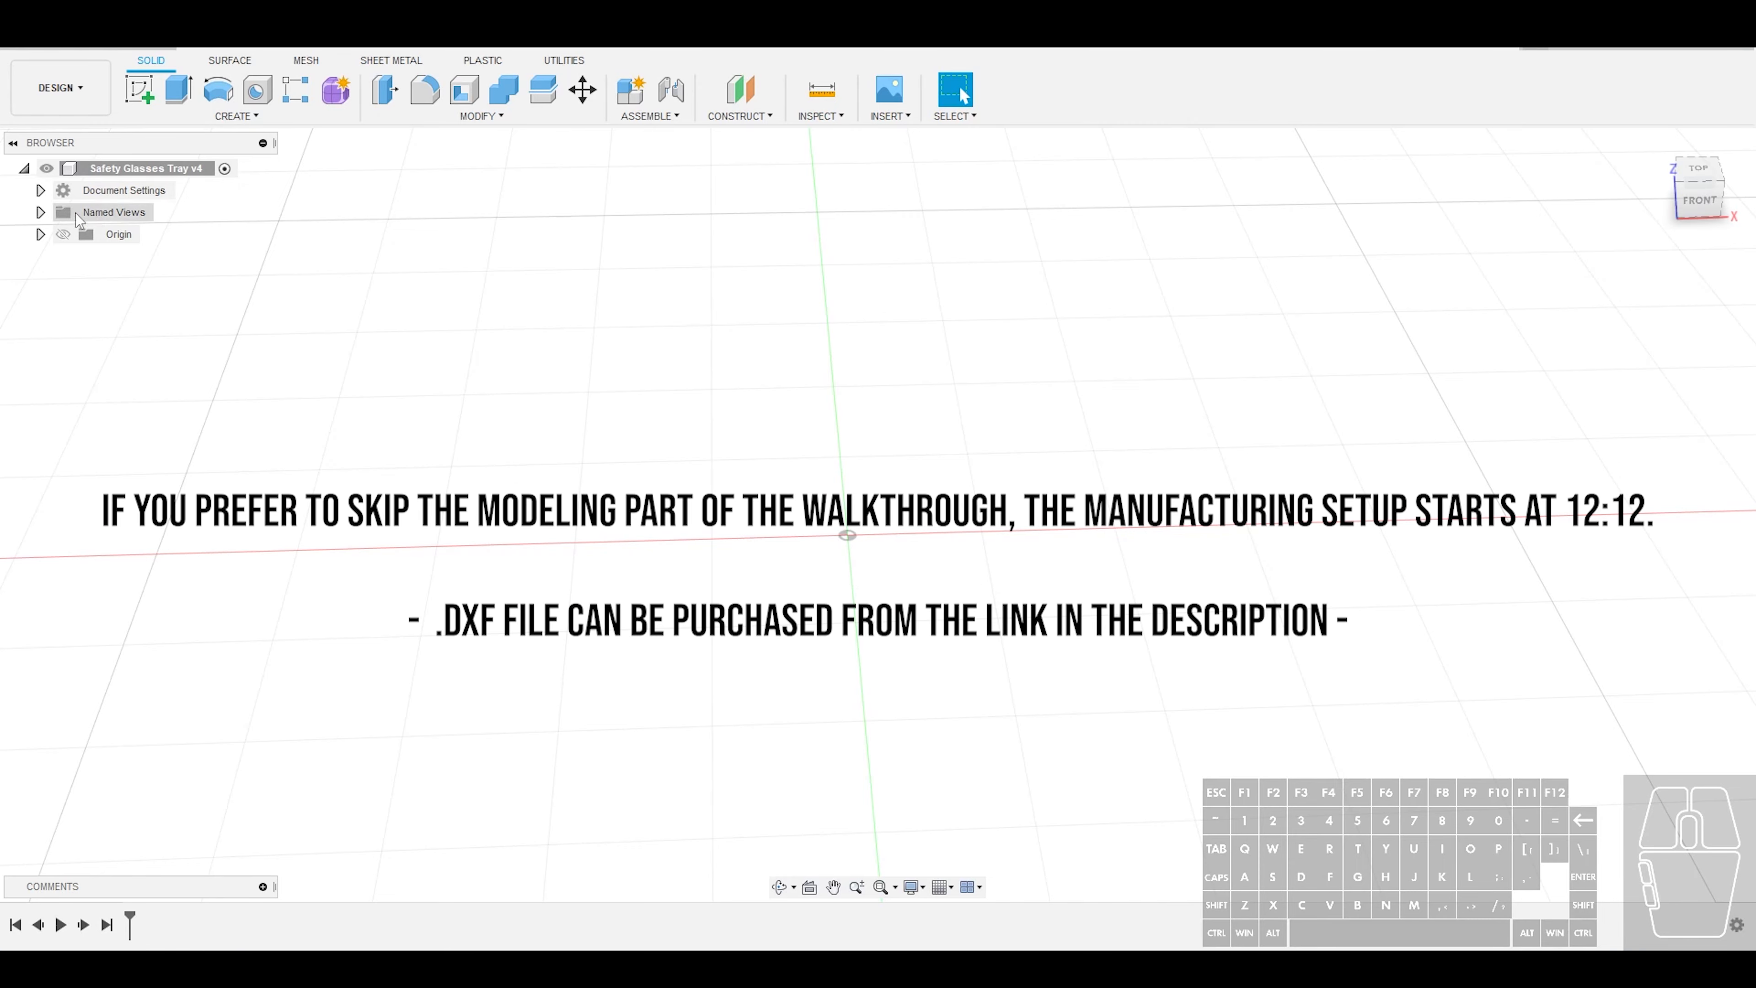
Check the unit type in the document settings without changing it
left_click(41, 192)
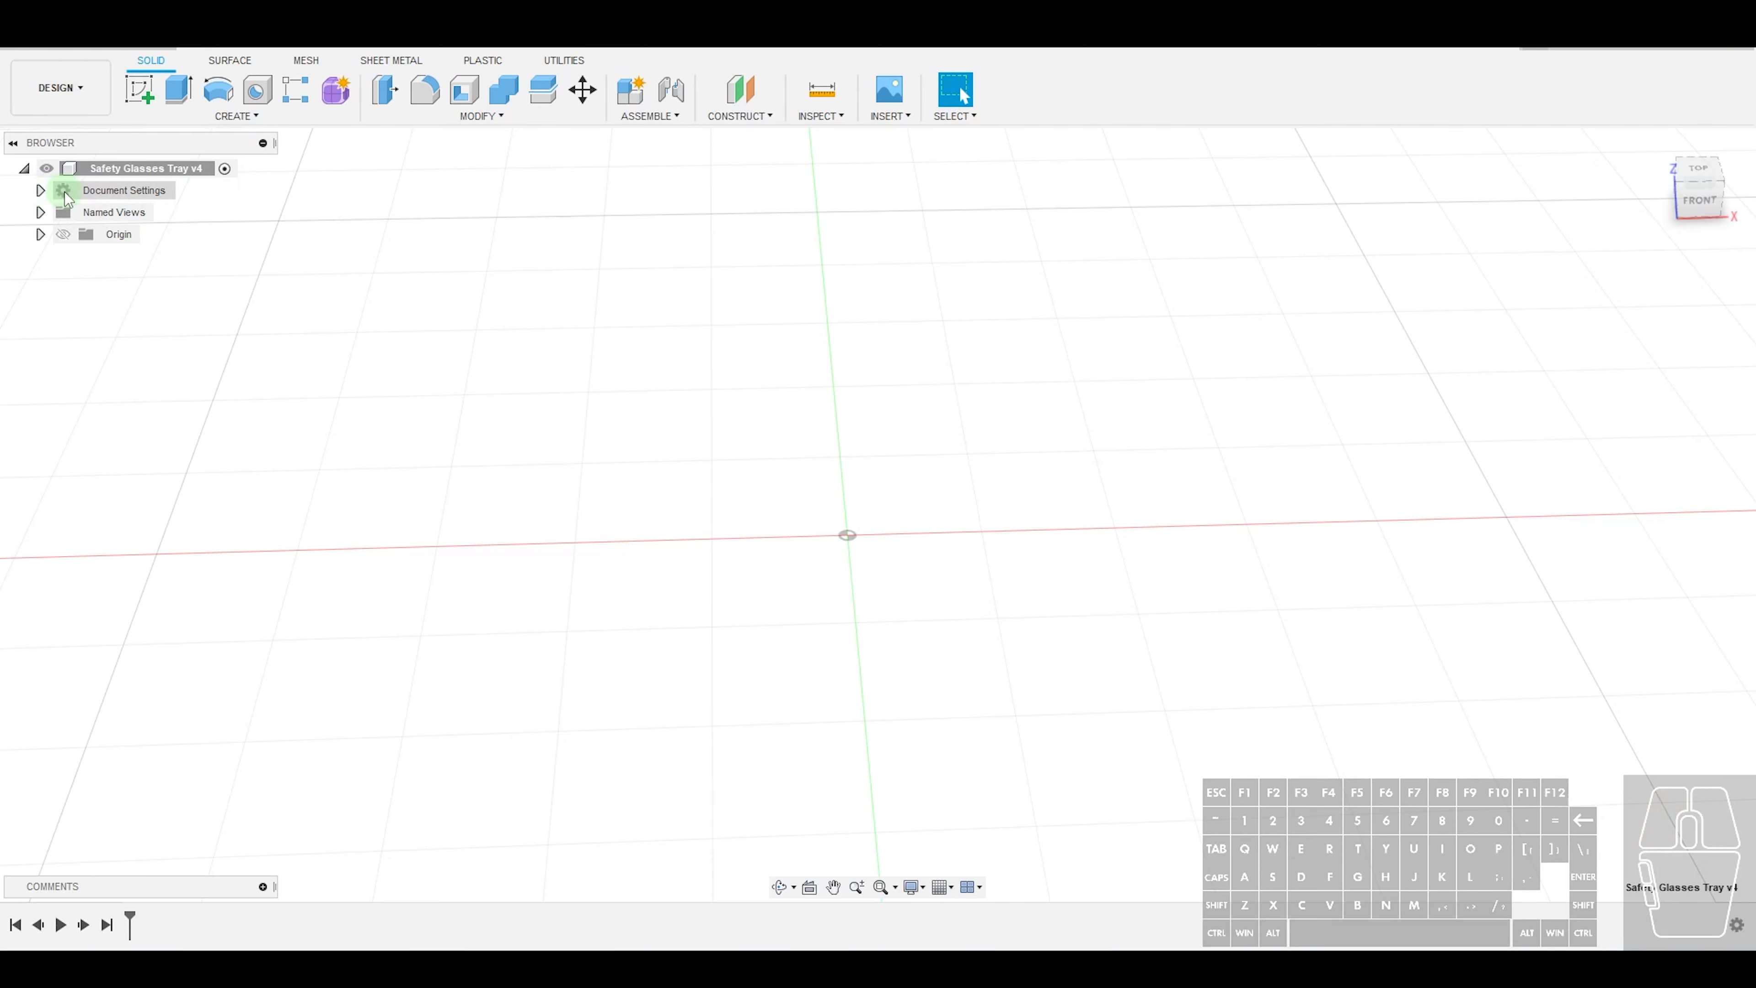
left_click(40, 191)
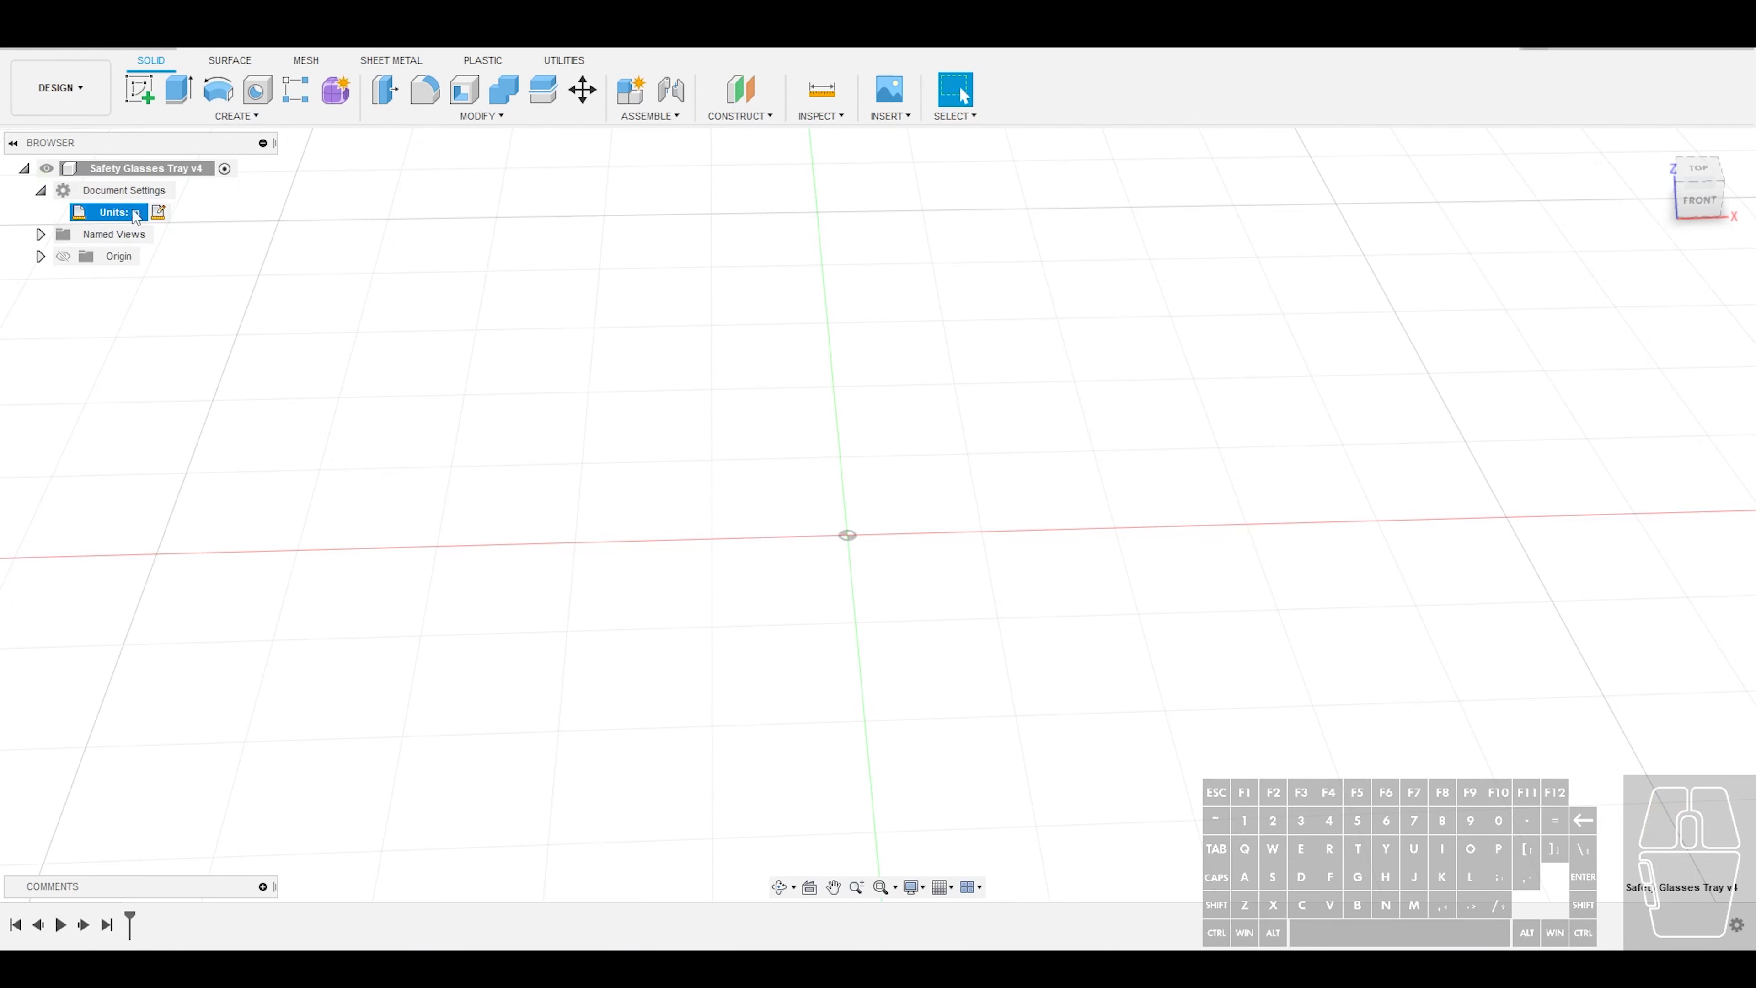
left_click(159, 213)
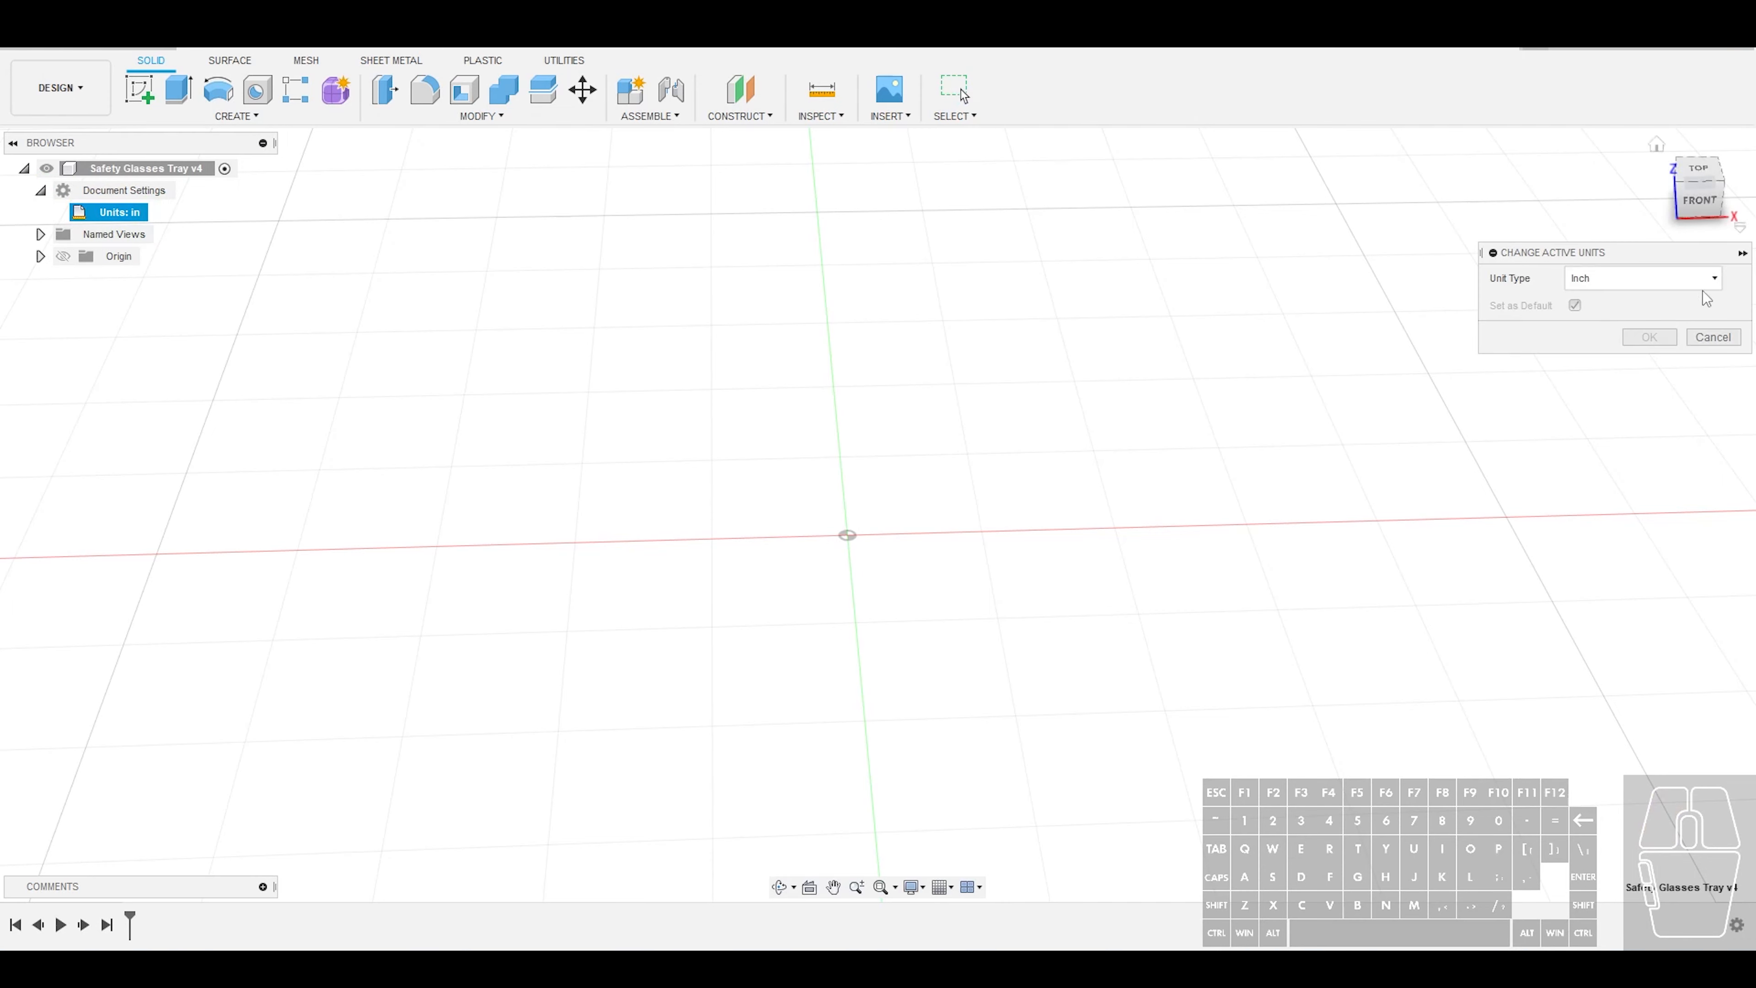
left_click(1705, 337)
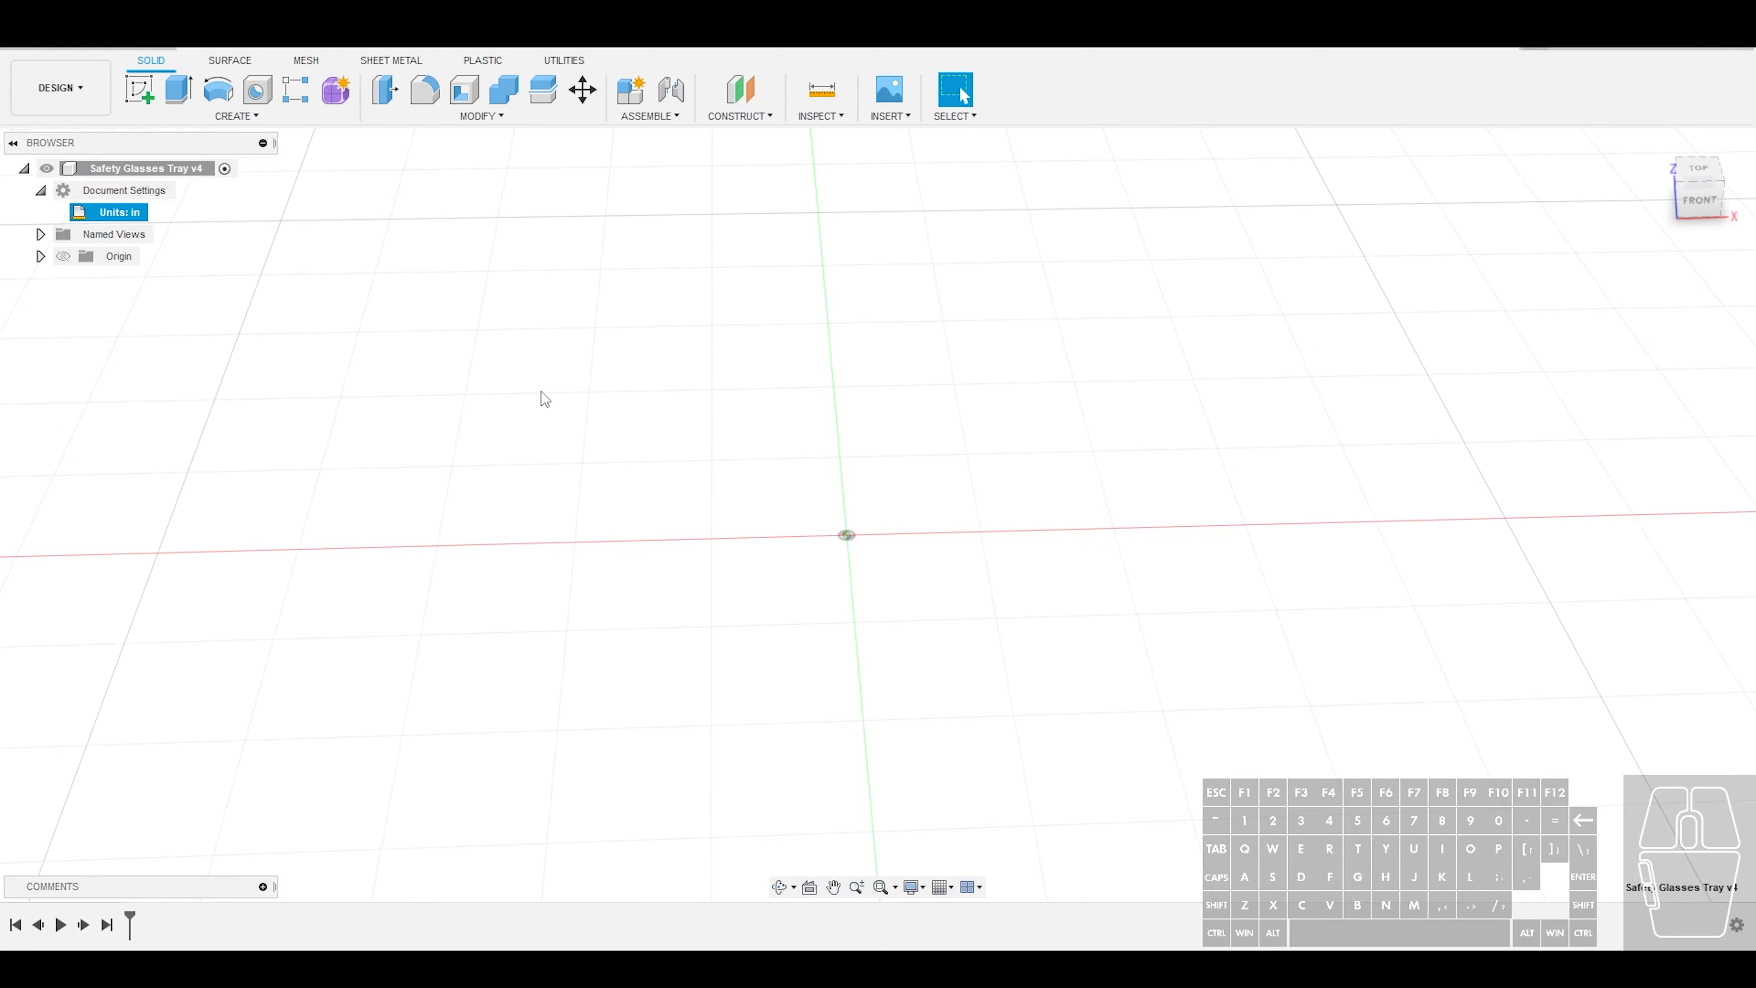
Check the default modeling orientation in the general preferences
middle_click_drag(541, 391, 876, 403, "shift")
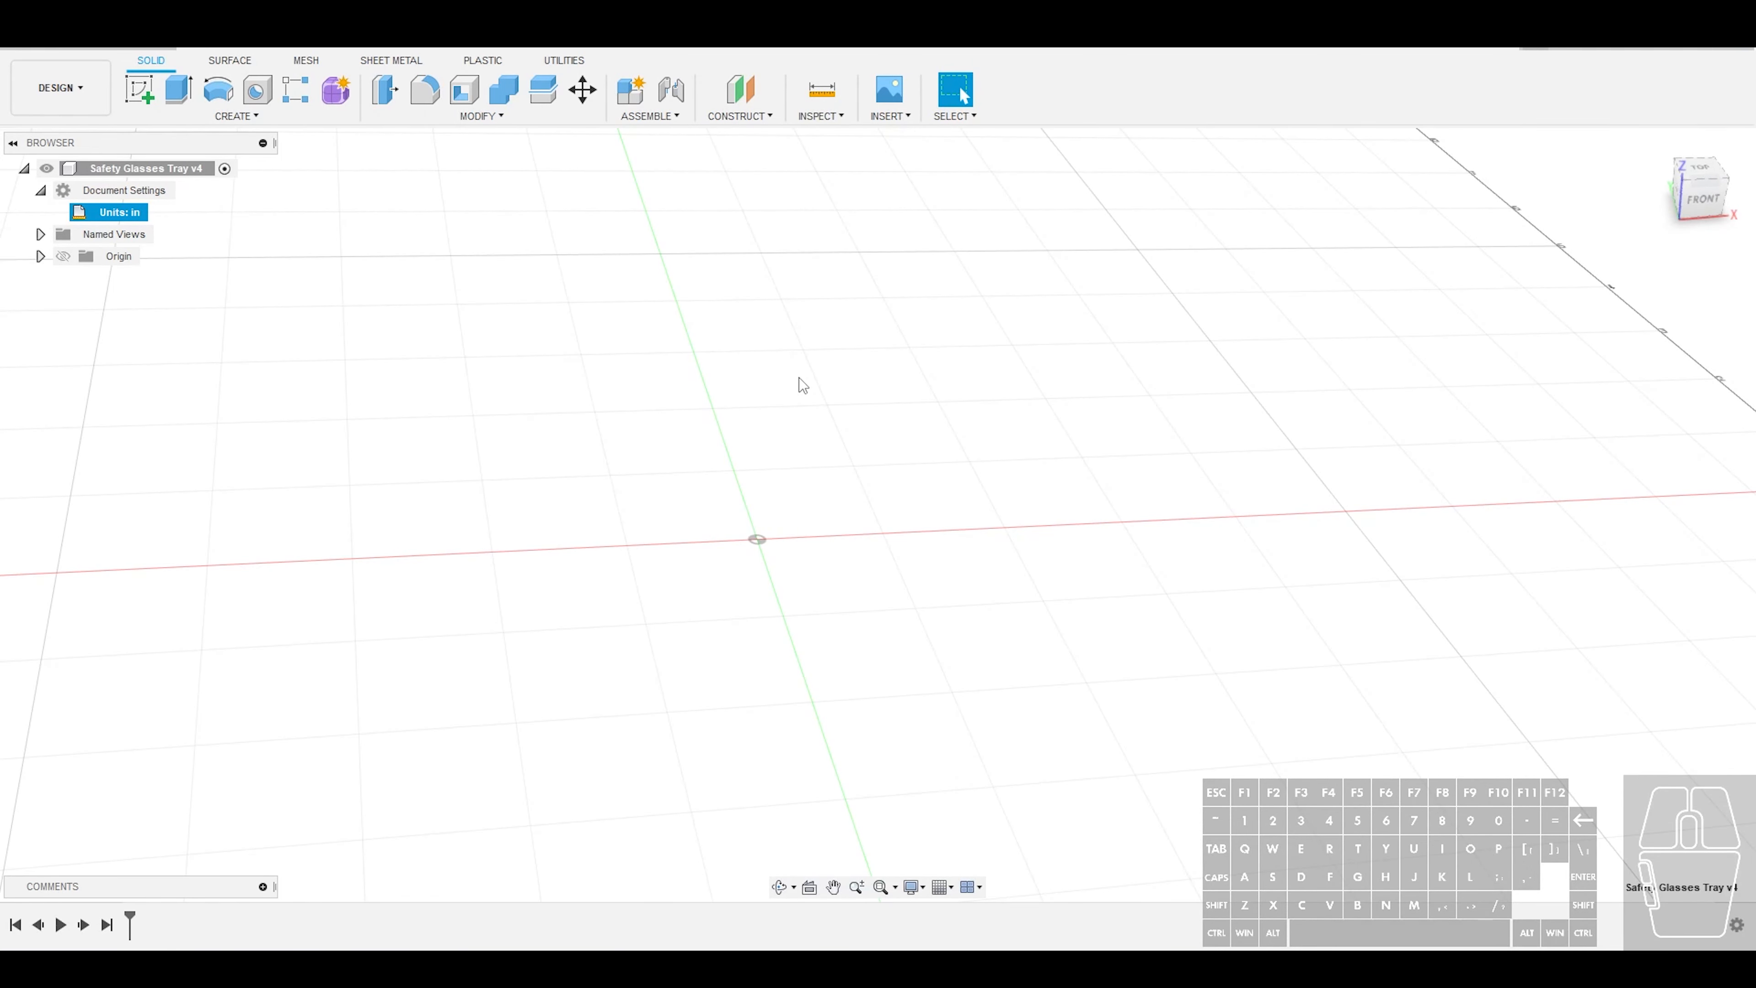
mouse_move(798, 378)
middle_mouse_down("shift")
mouse_move(826, 395)
mouse_move(1692, 229)
middle_mouse_up("shift")
left_click_drag(1691, 229, 1661, 196)
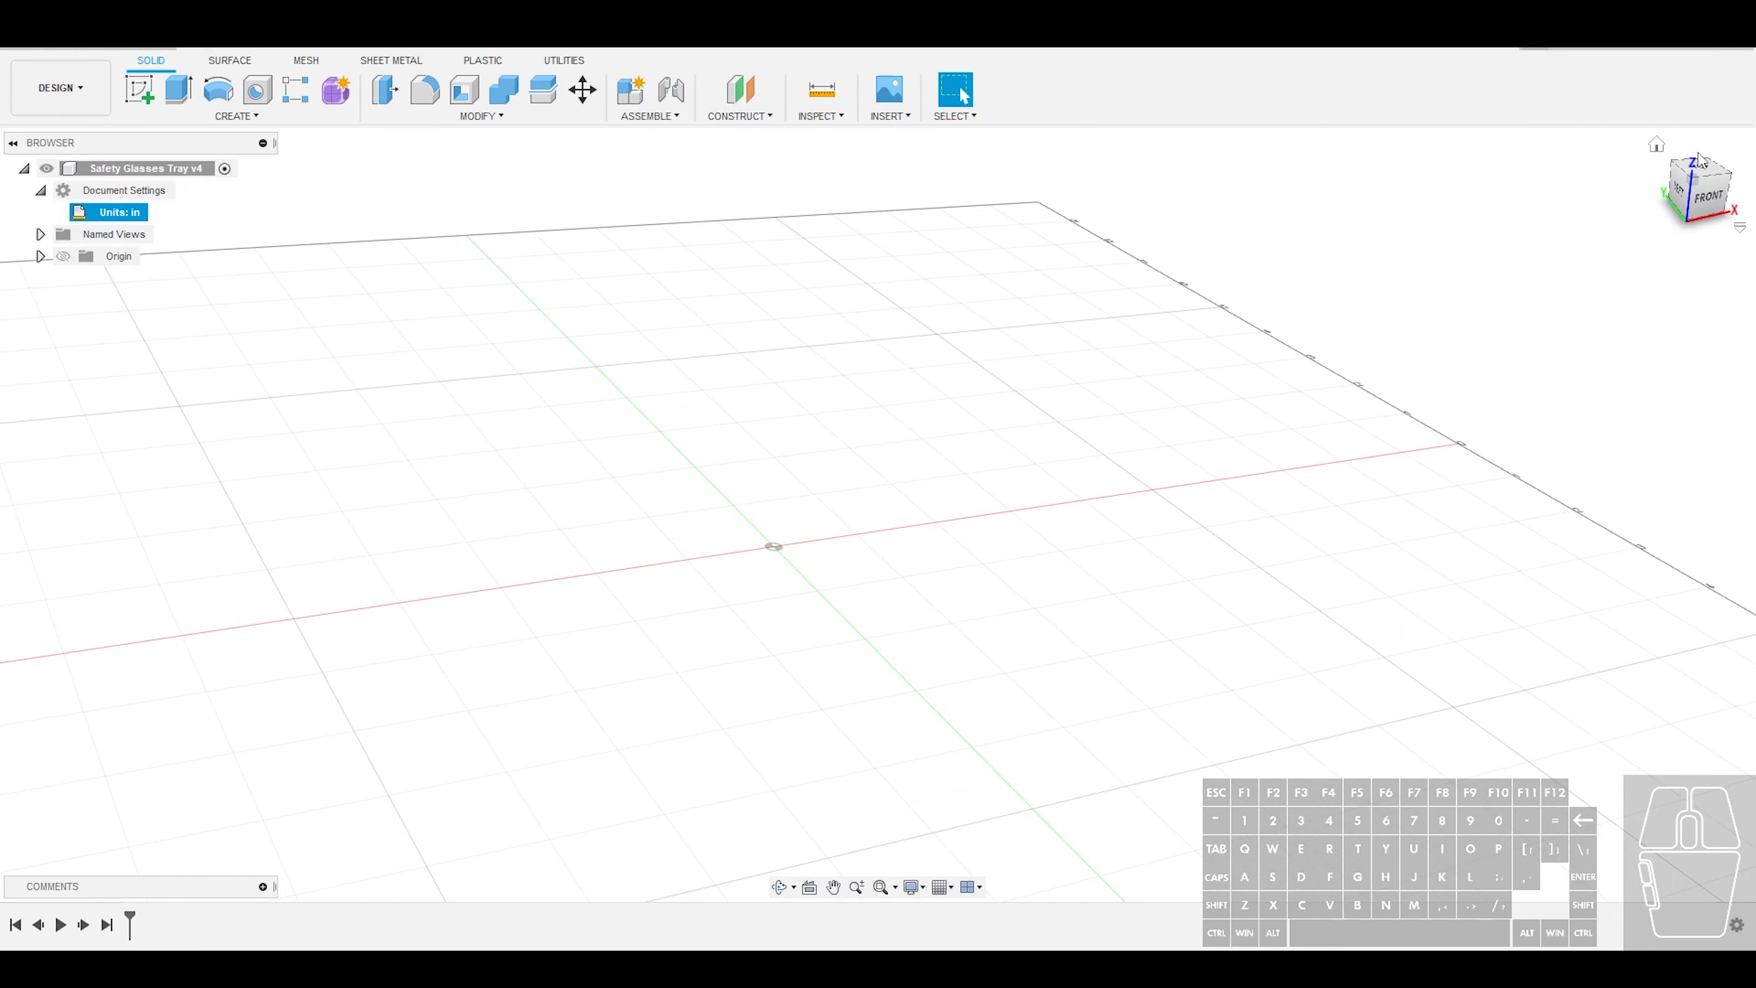
middle_click_drag(935, 410, 1099, 301, "shift")
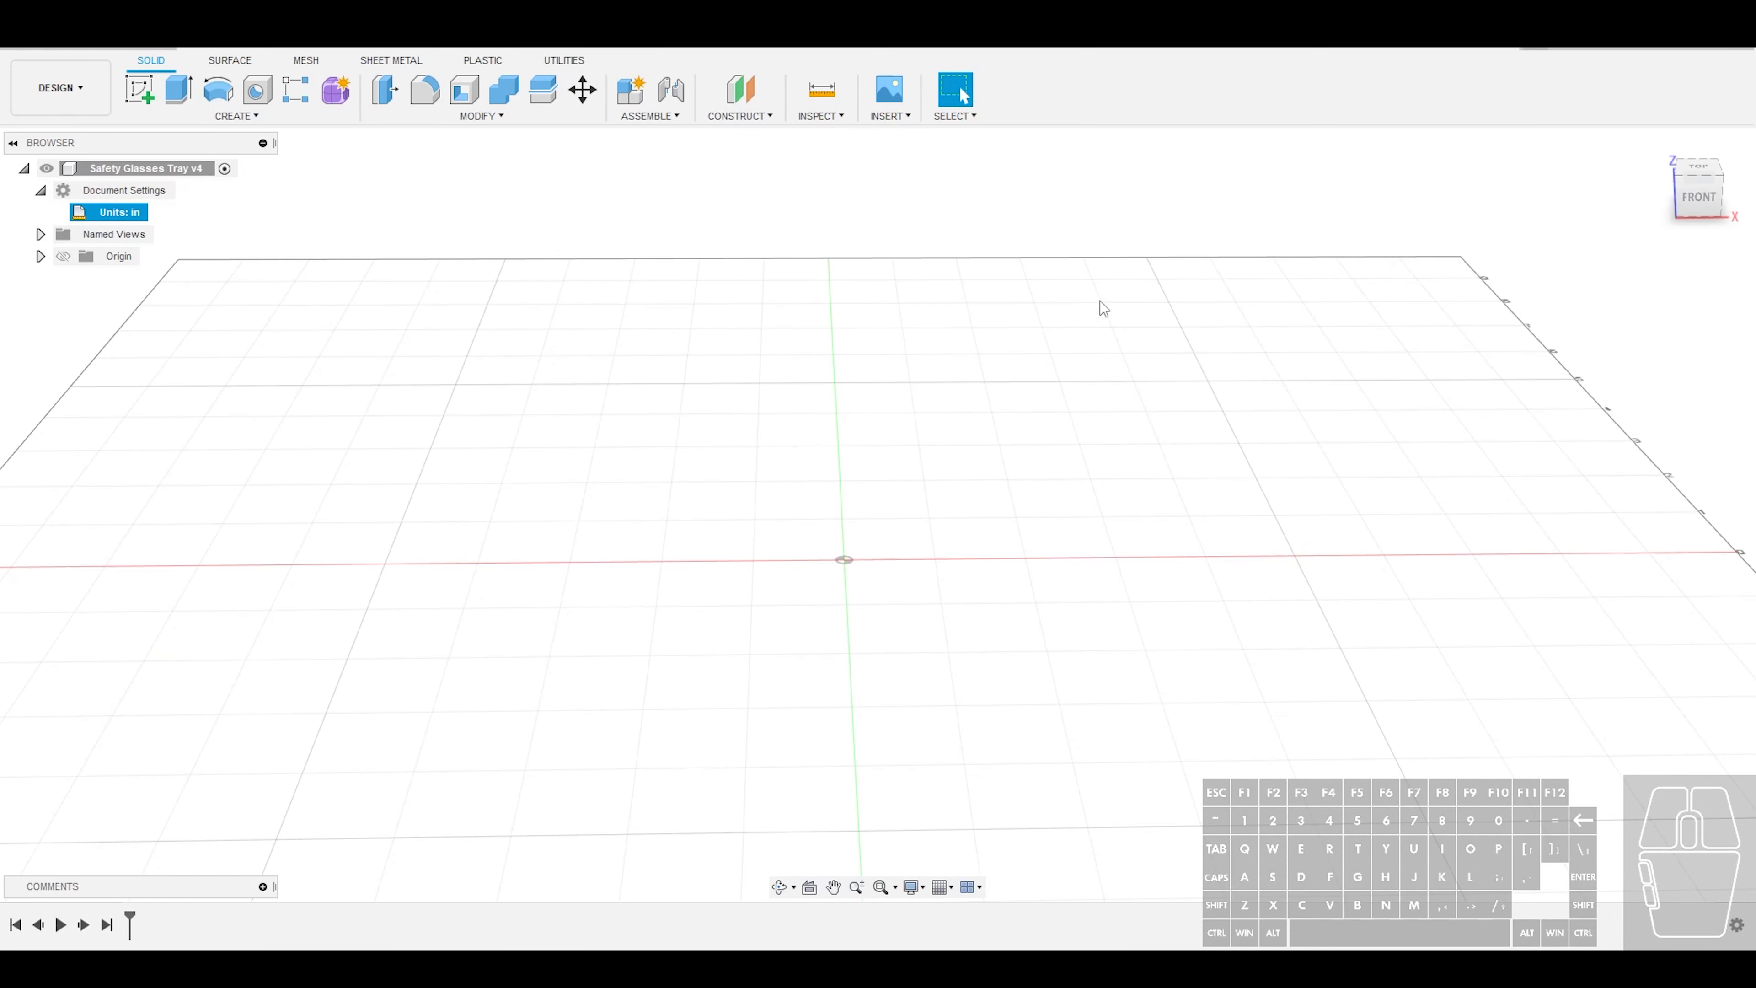
left_click(1708, 54)
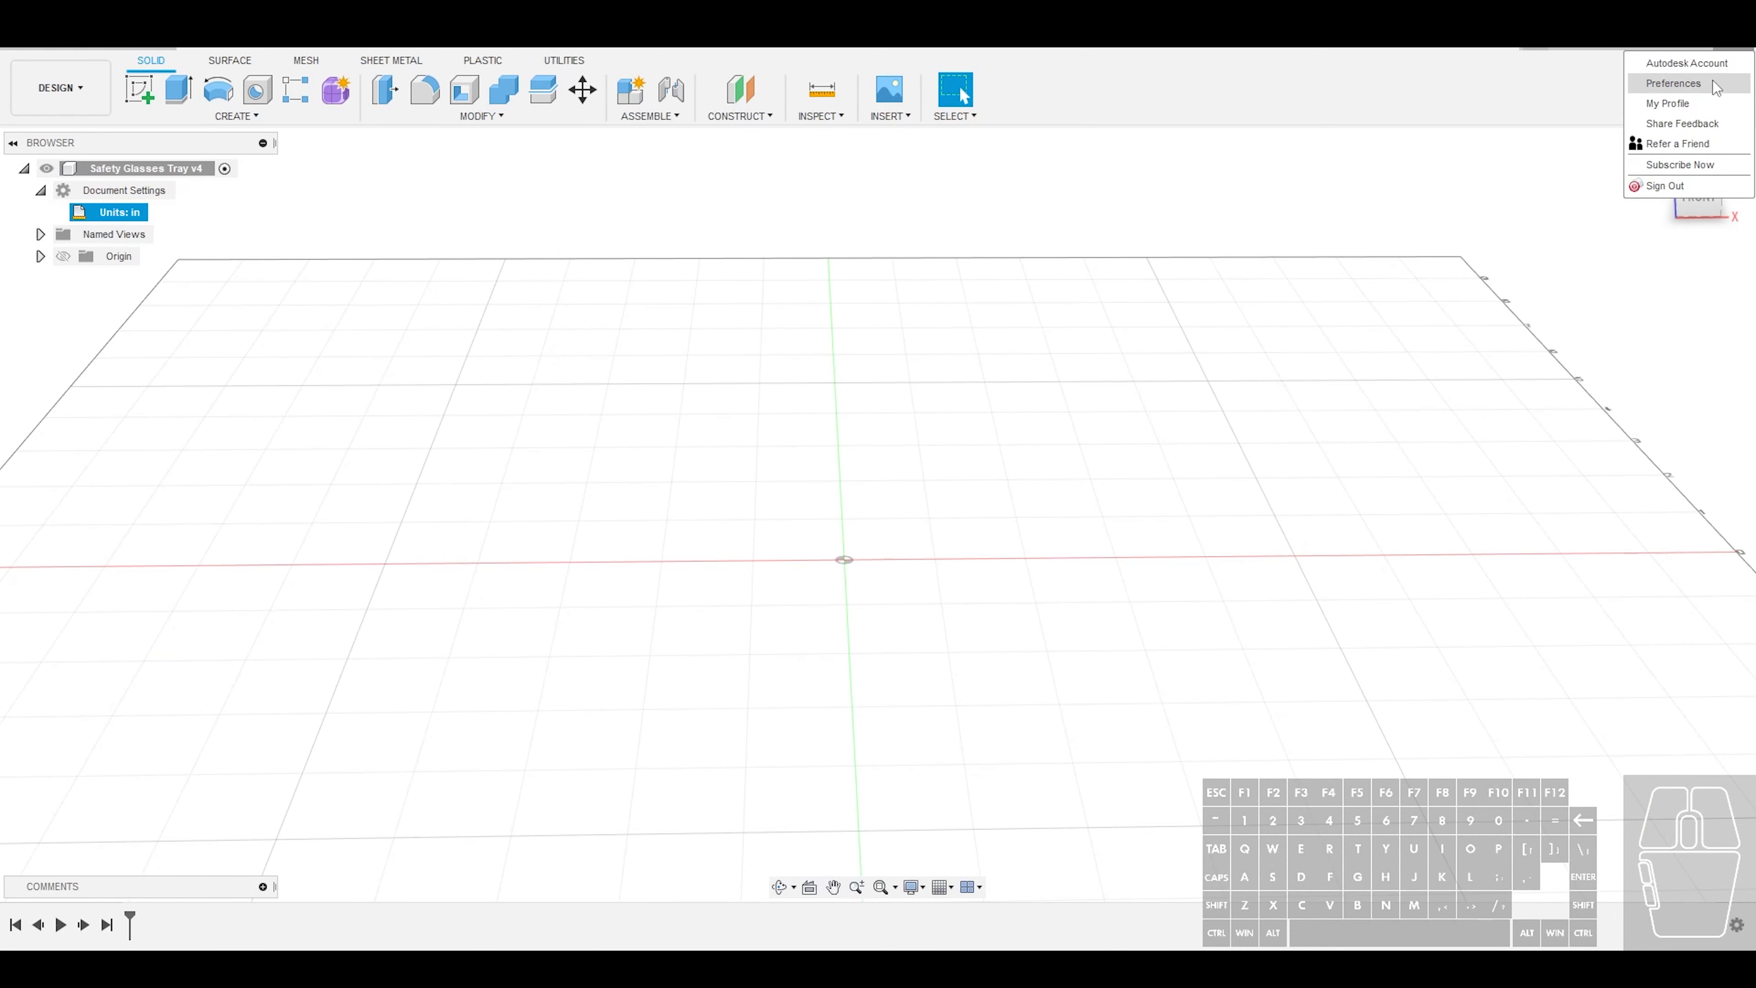
left_click(1679, 83)
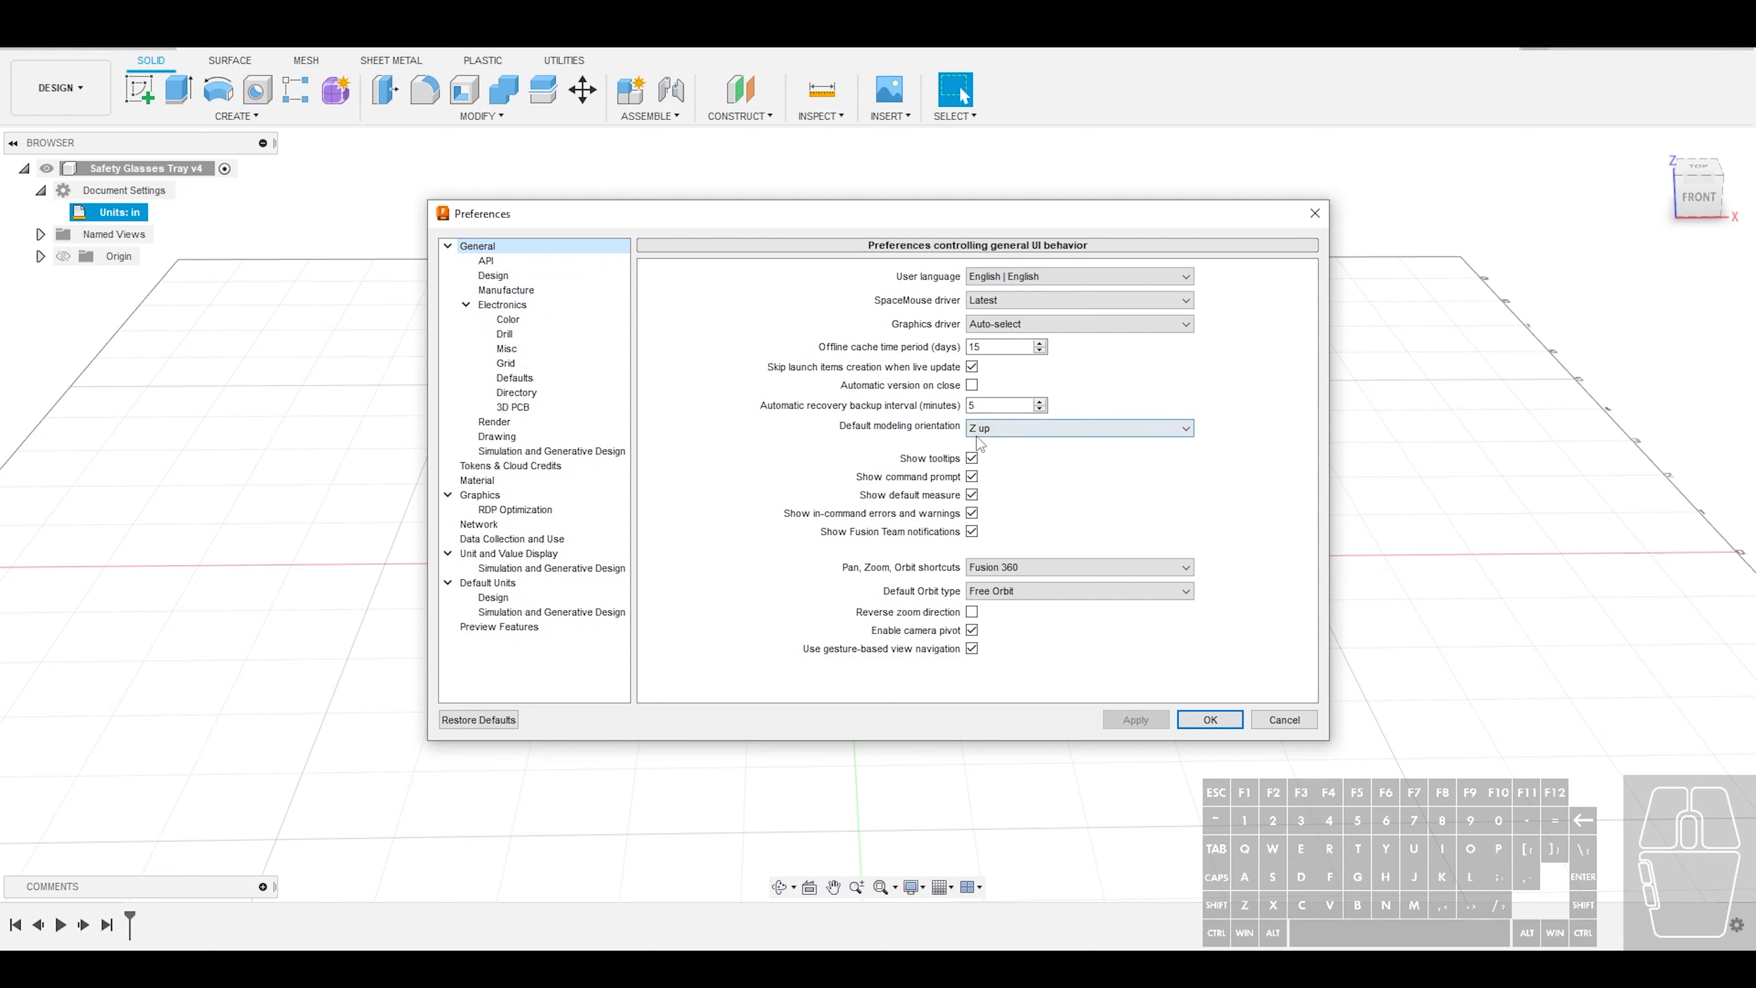
left_click(1214, 723)
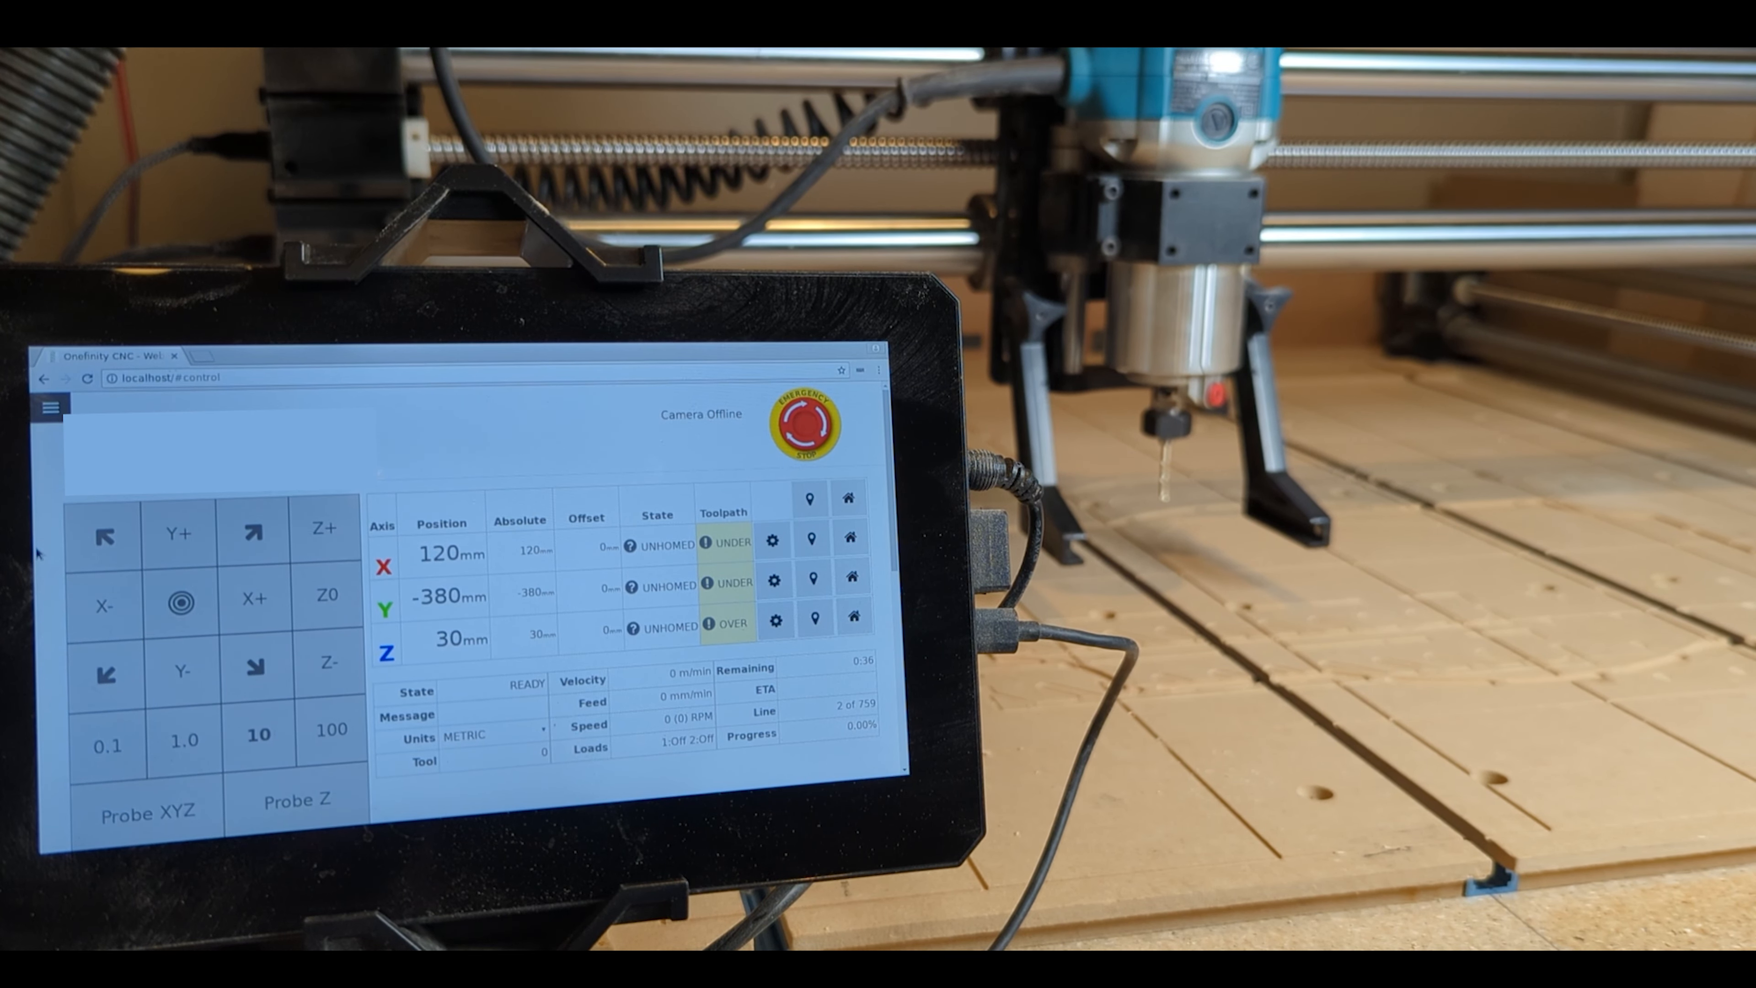
left_click(266, 607)
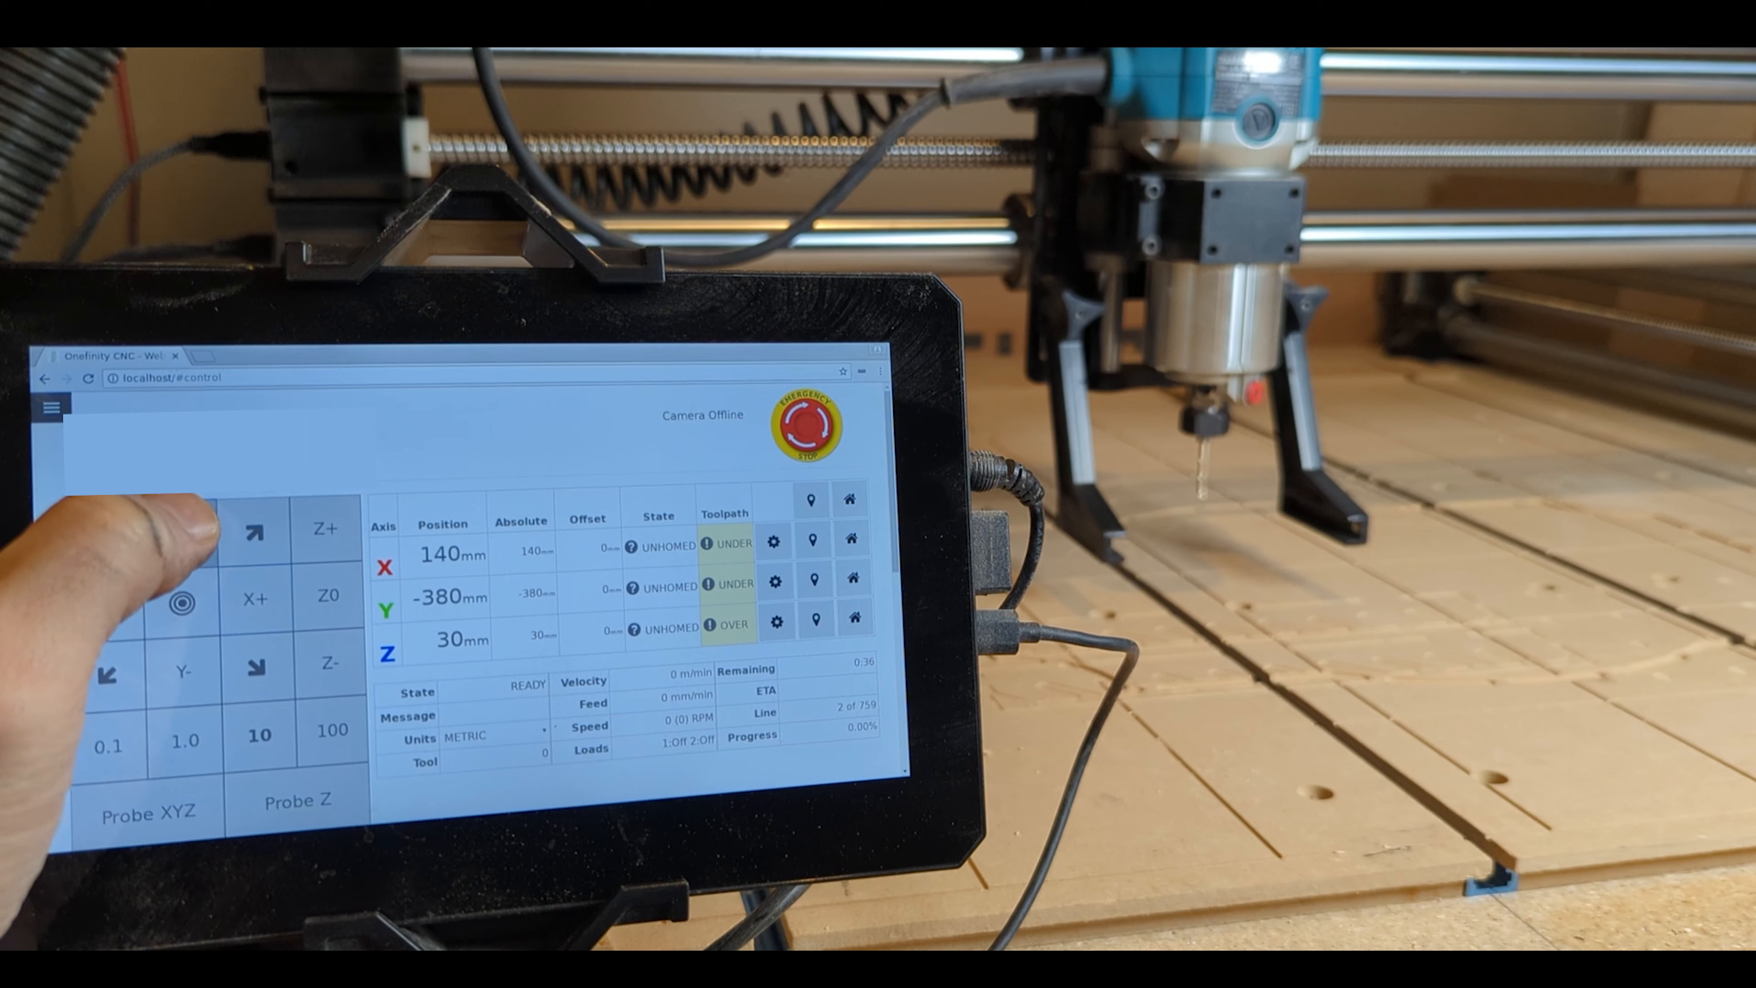
left_click(183, 529)
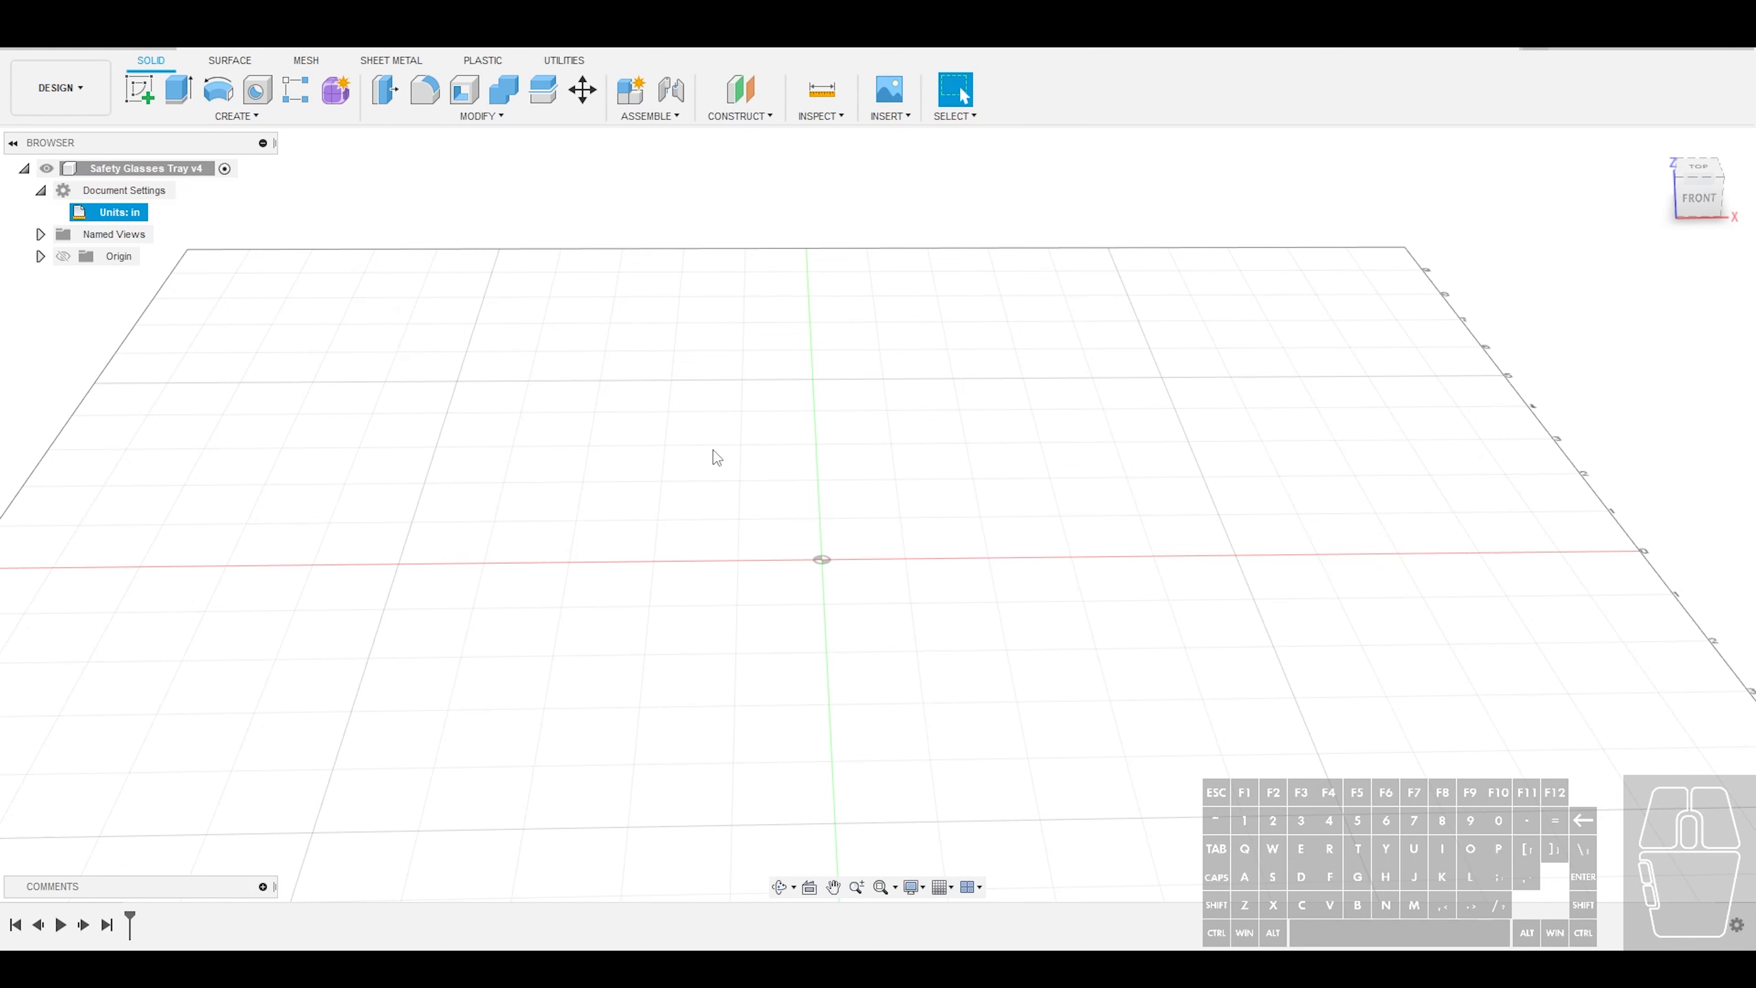
Start a sketch on the horizontal XY plane and draw a center rectangle about 13.6 by 5.3 in from the origin
left_click(149, 97)
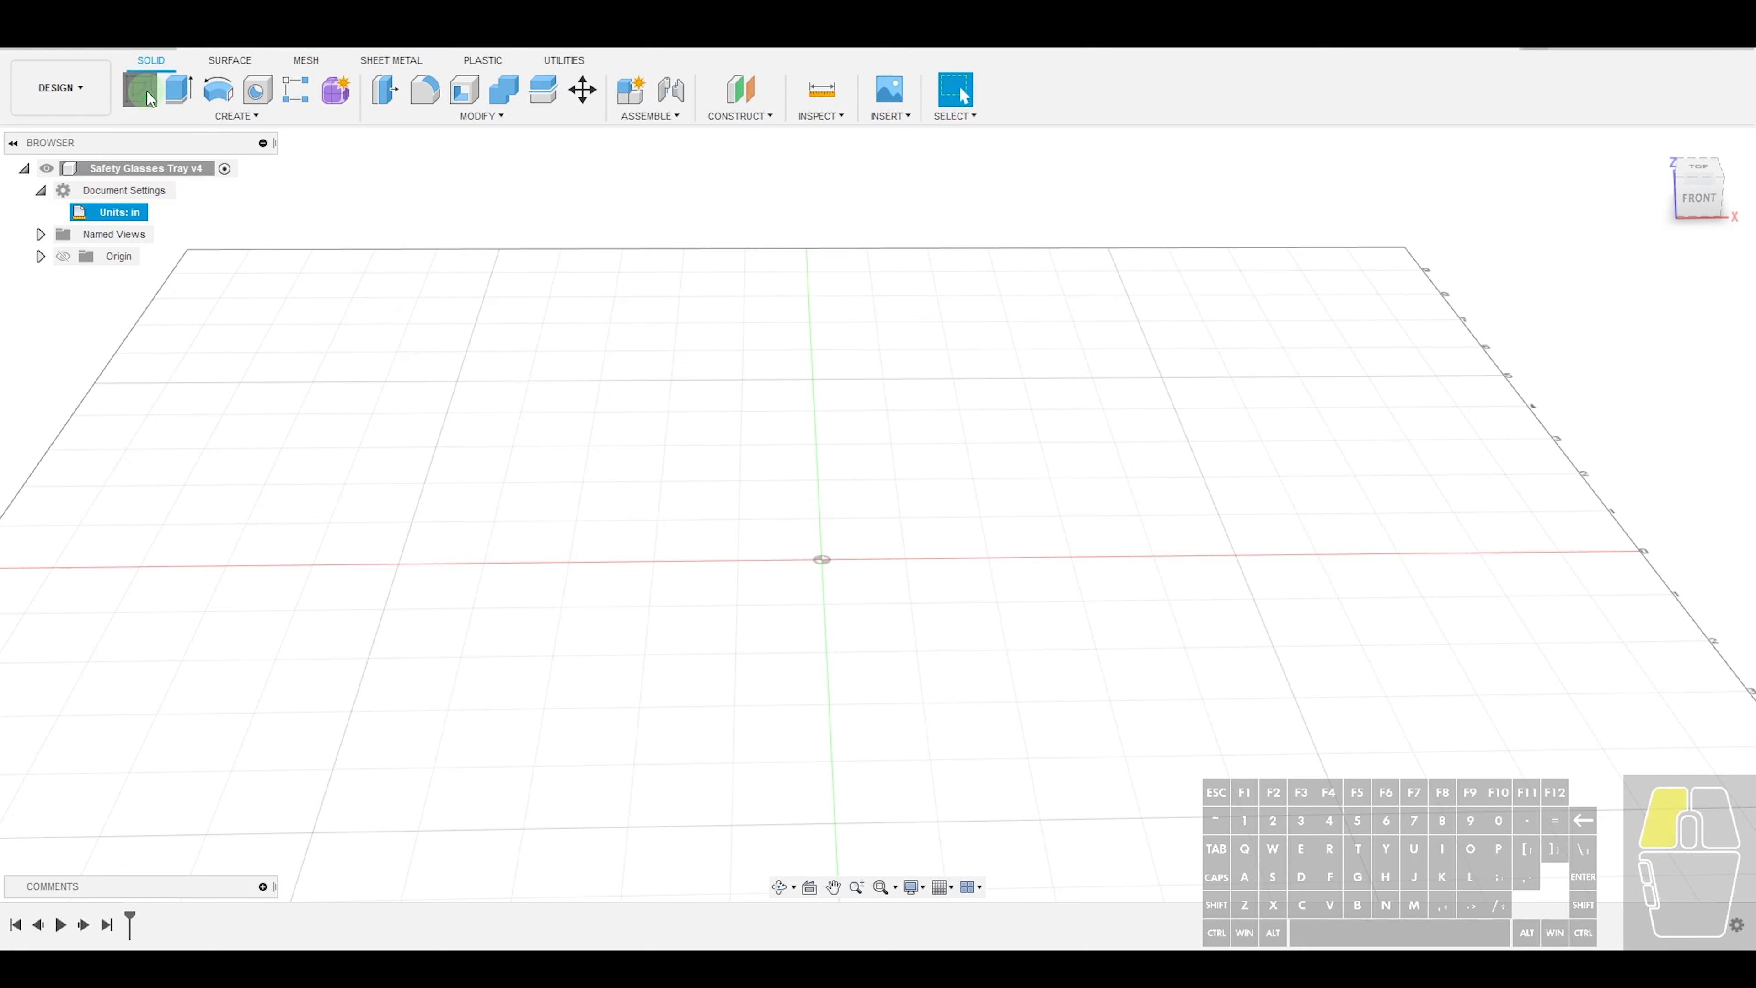
left_click(902, 539)
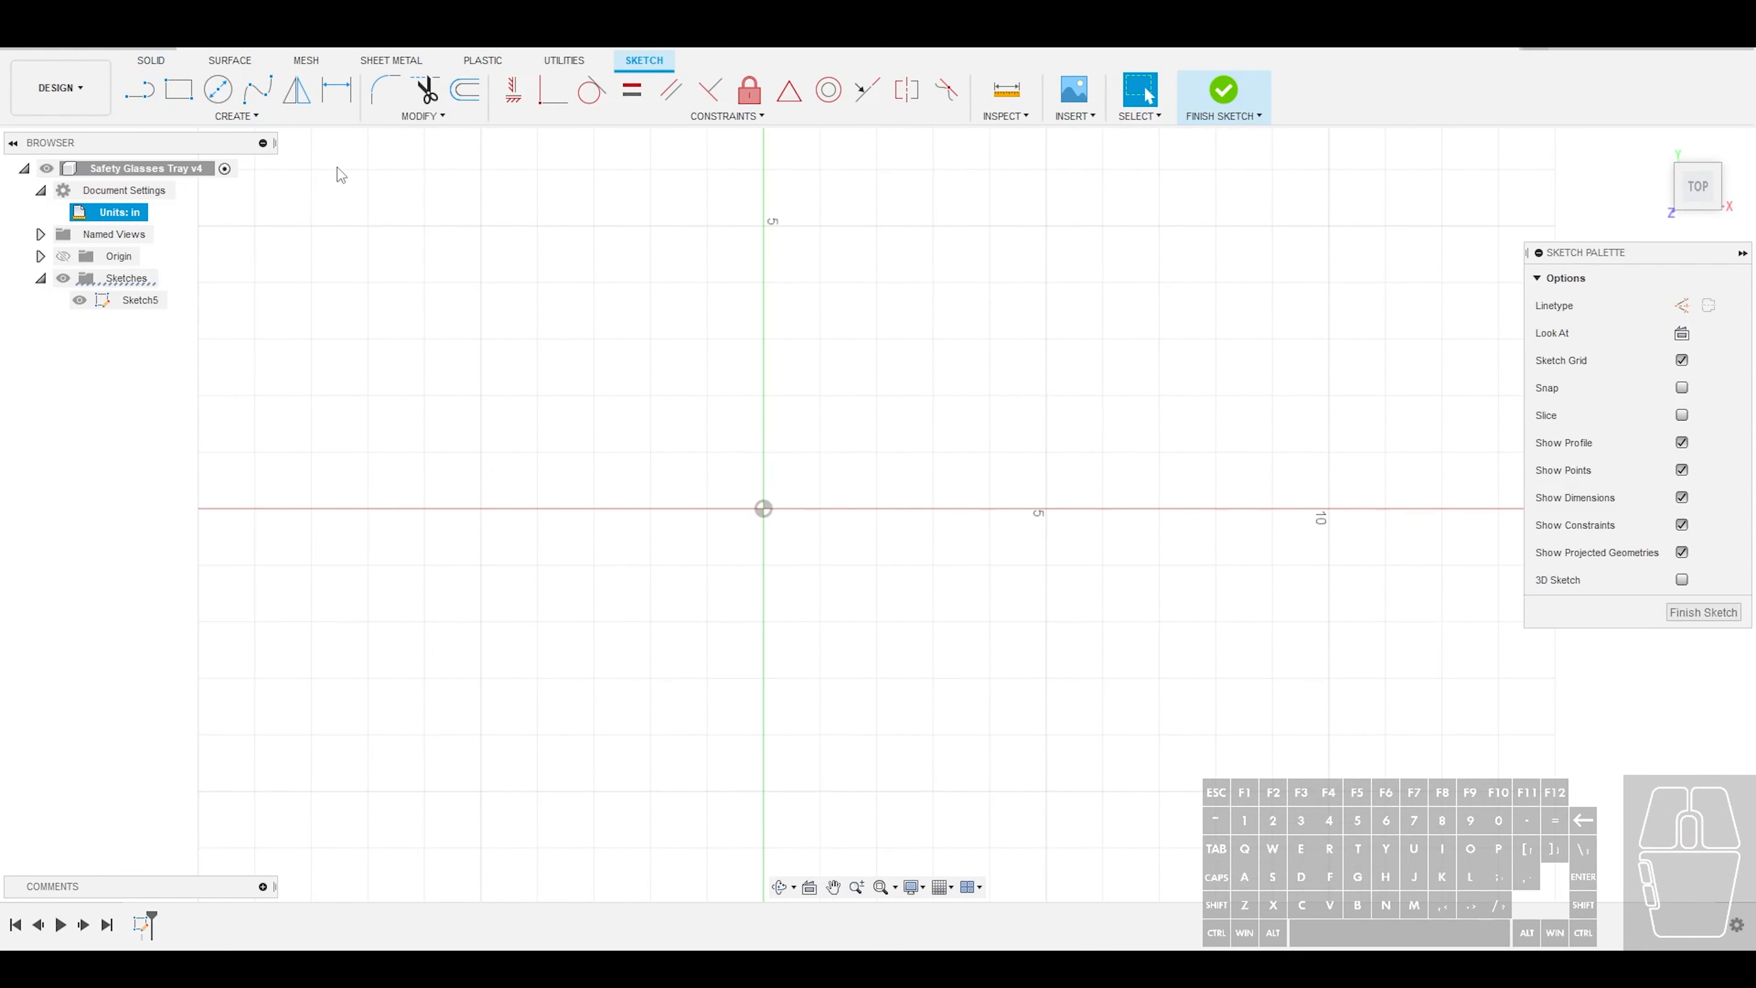
left_click(200, 123)
left_click(183, 97)
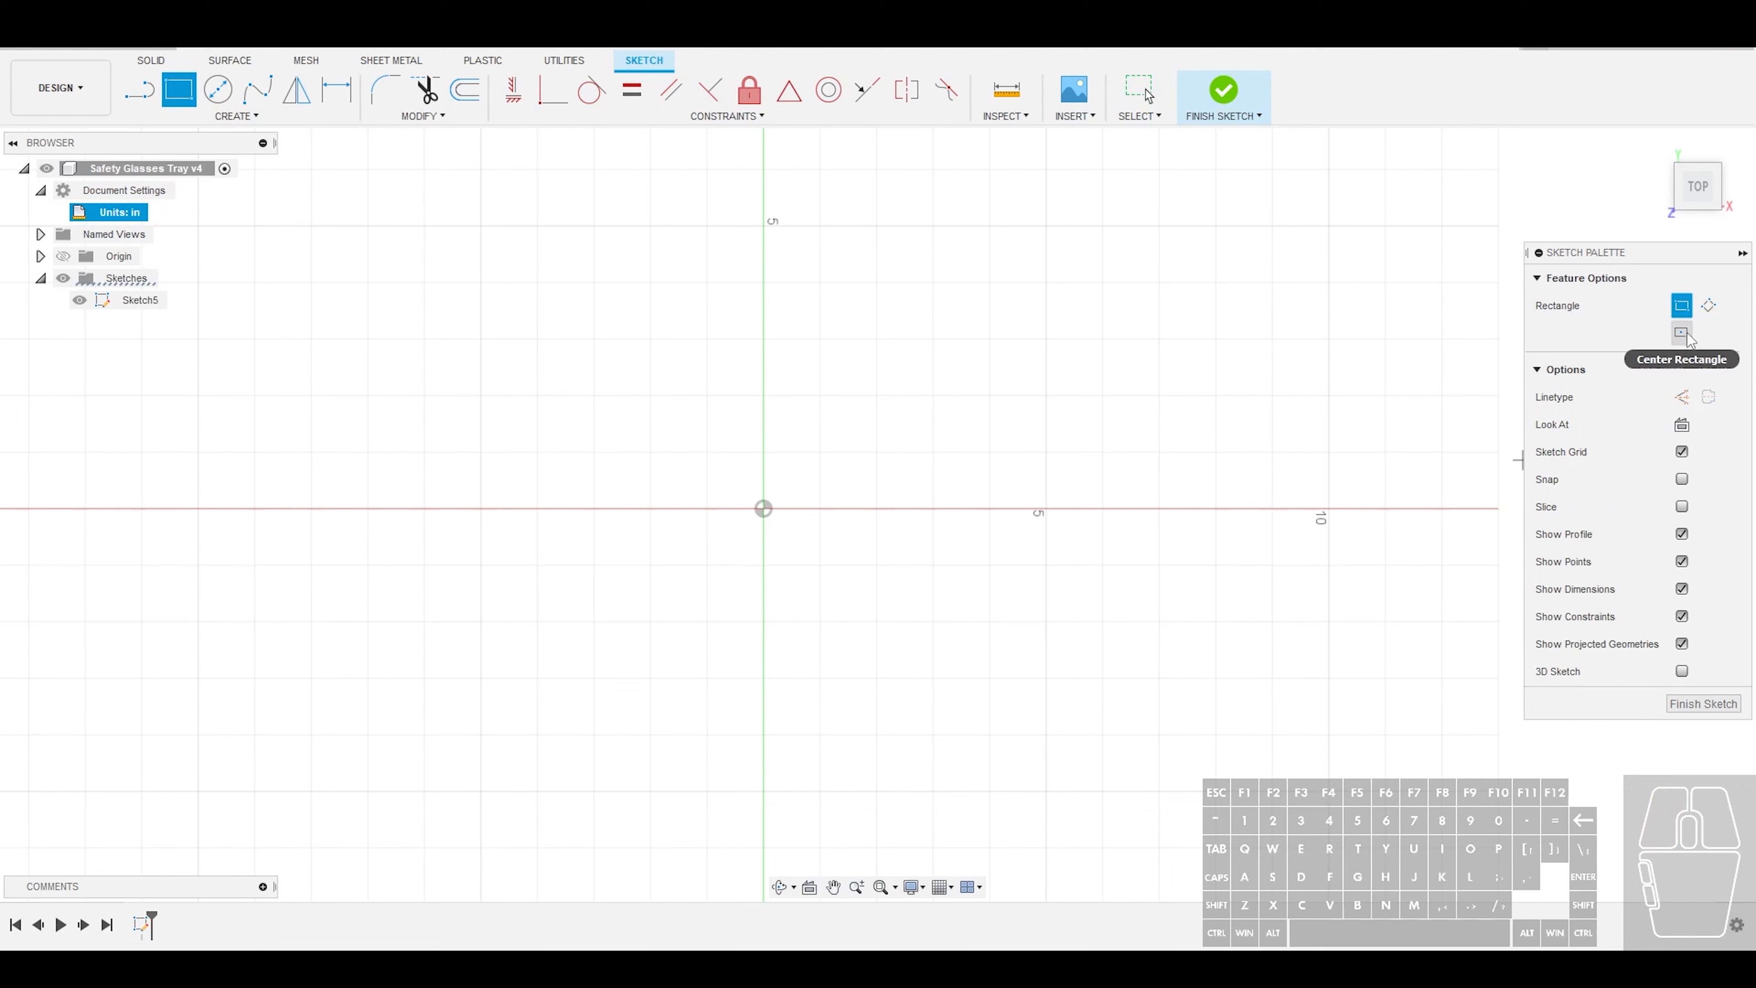
left_click(1681, 333)
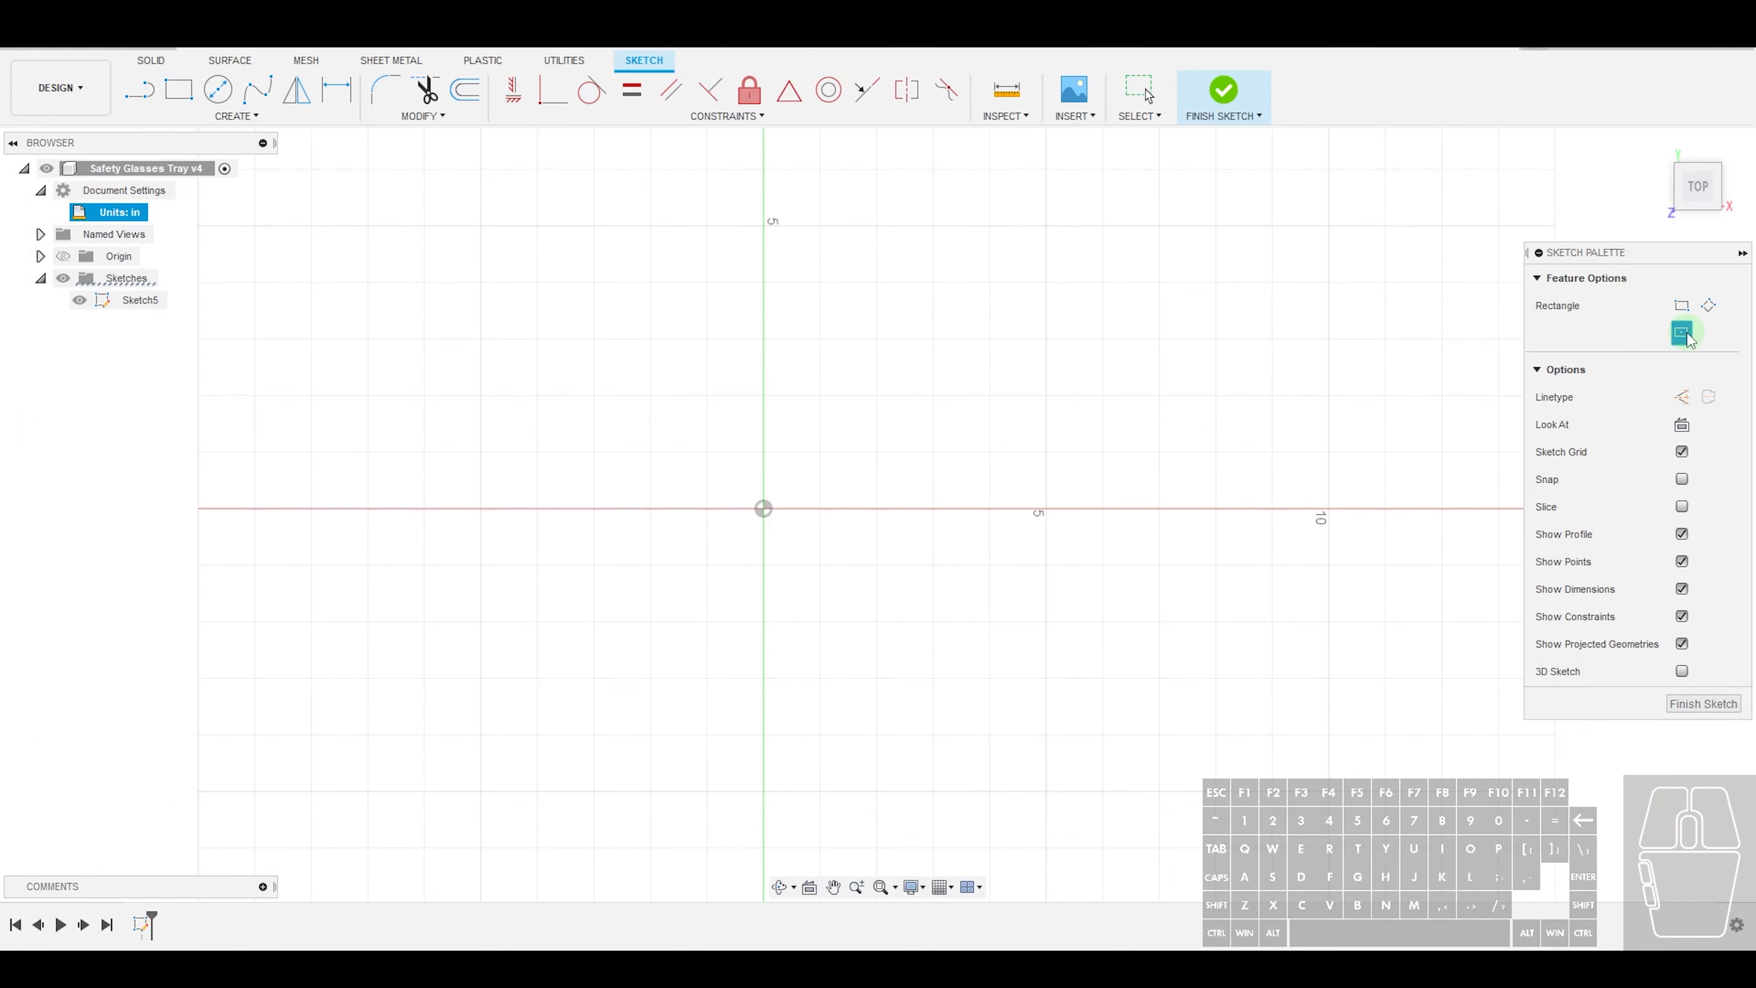
left_click(770, 509)
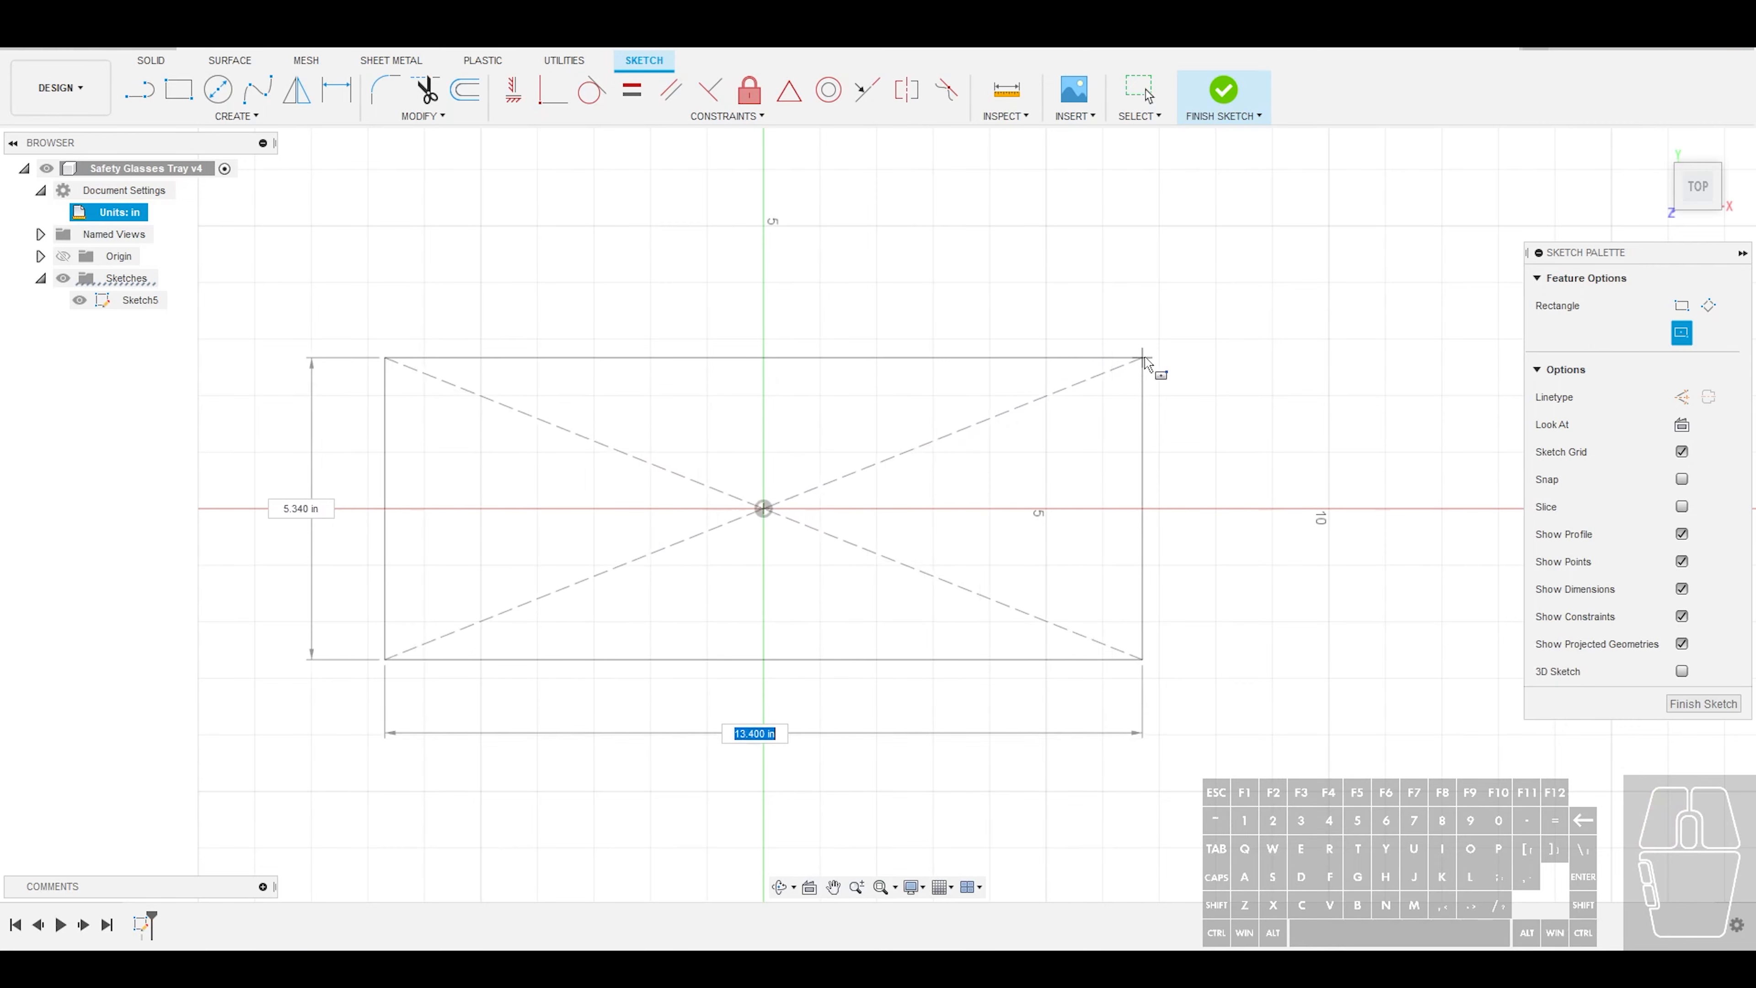
left_click(1148, 357)
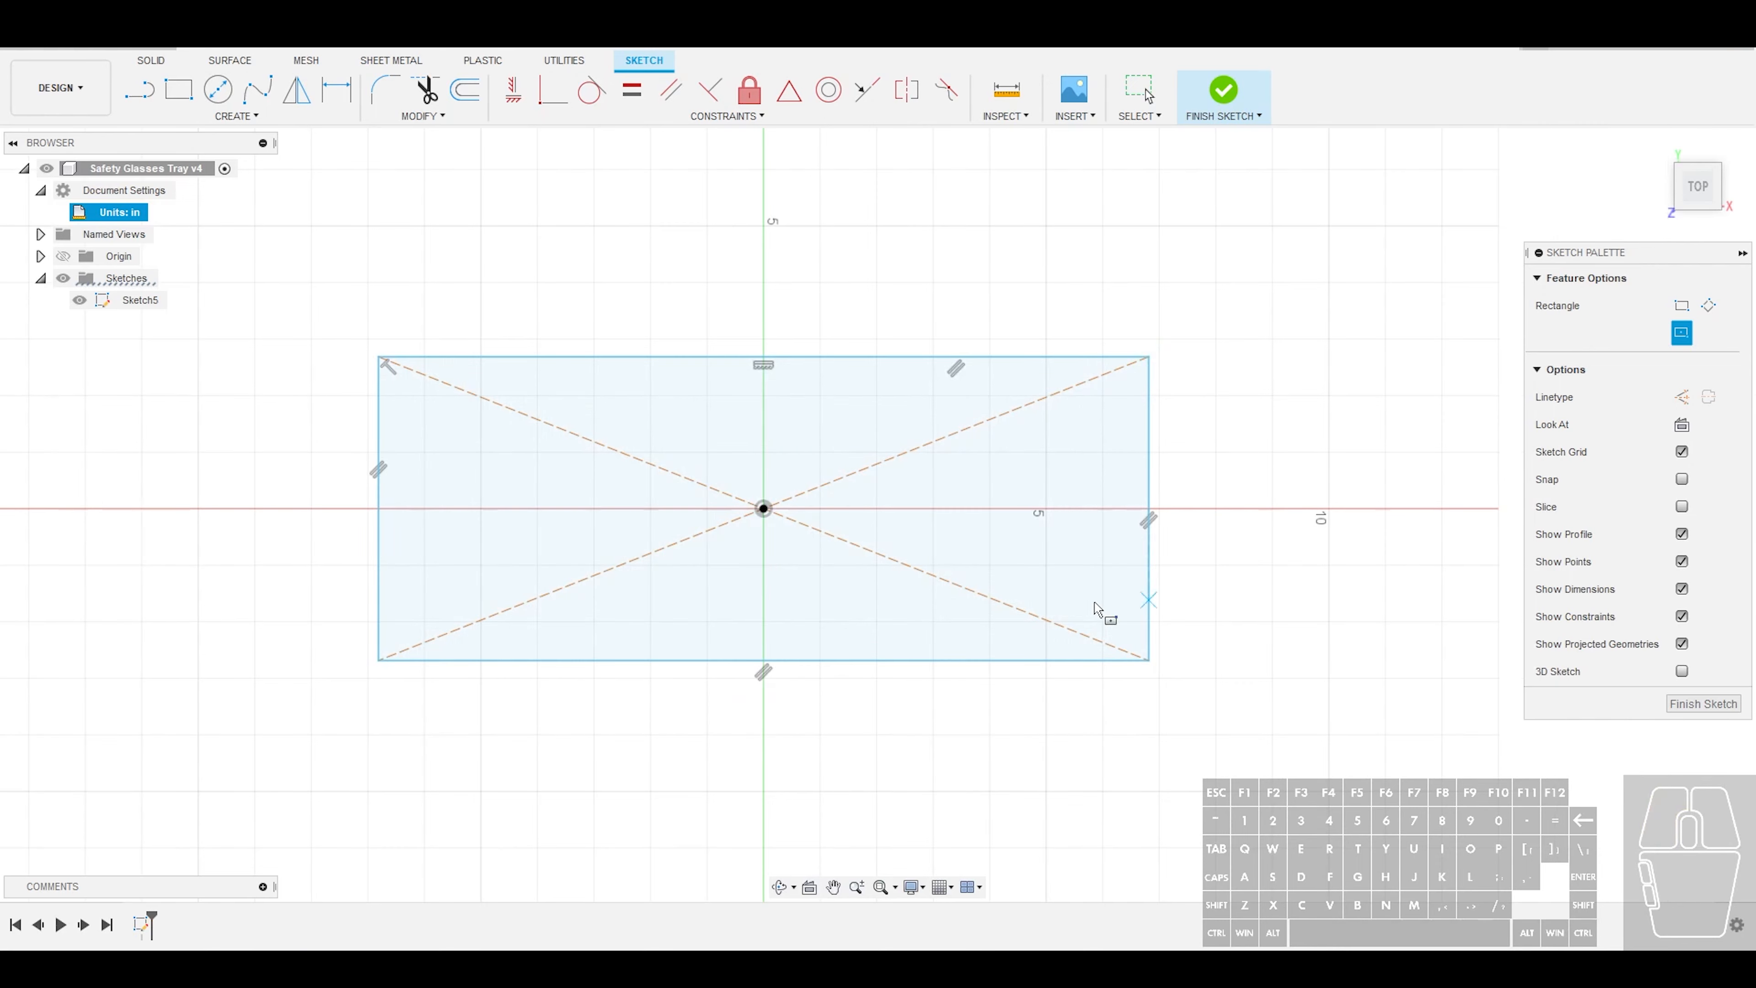
Dimension the rectangle to 6.5 in along its horizontal edge and 3.5 in along its vertical edge
left_click(336, 89)
left_click(697, 358)
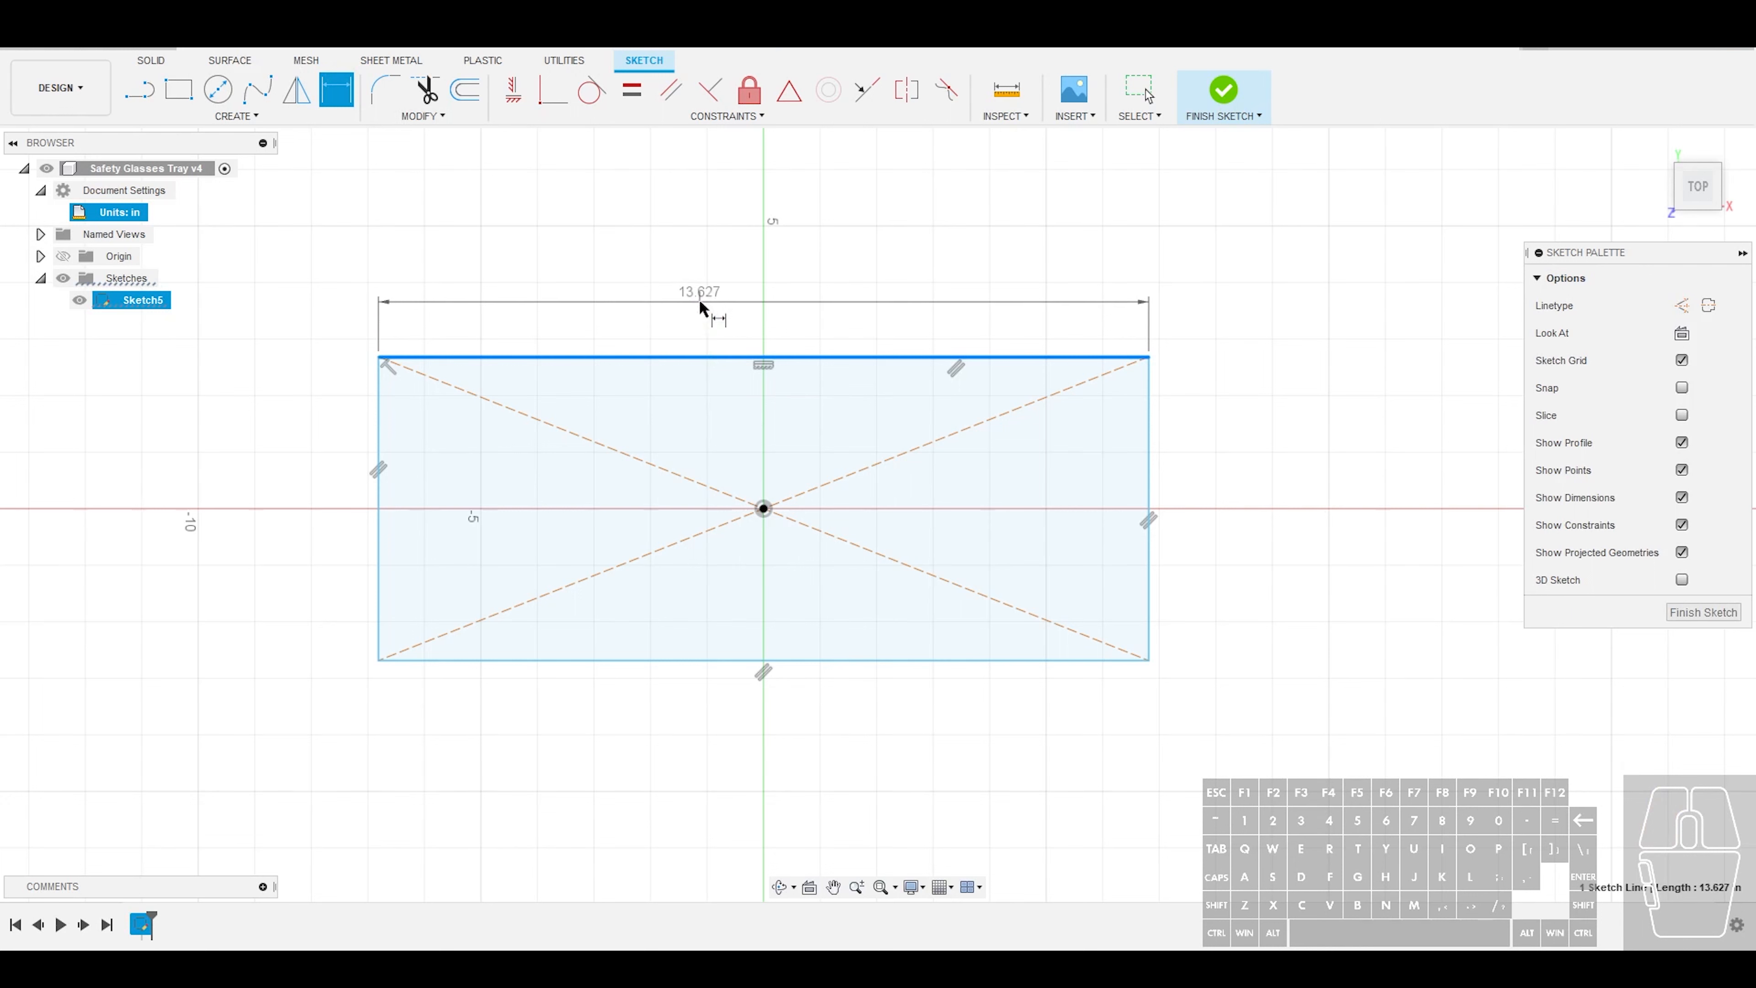
left_click(705, 299)
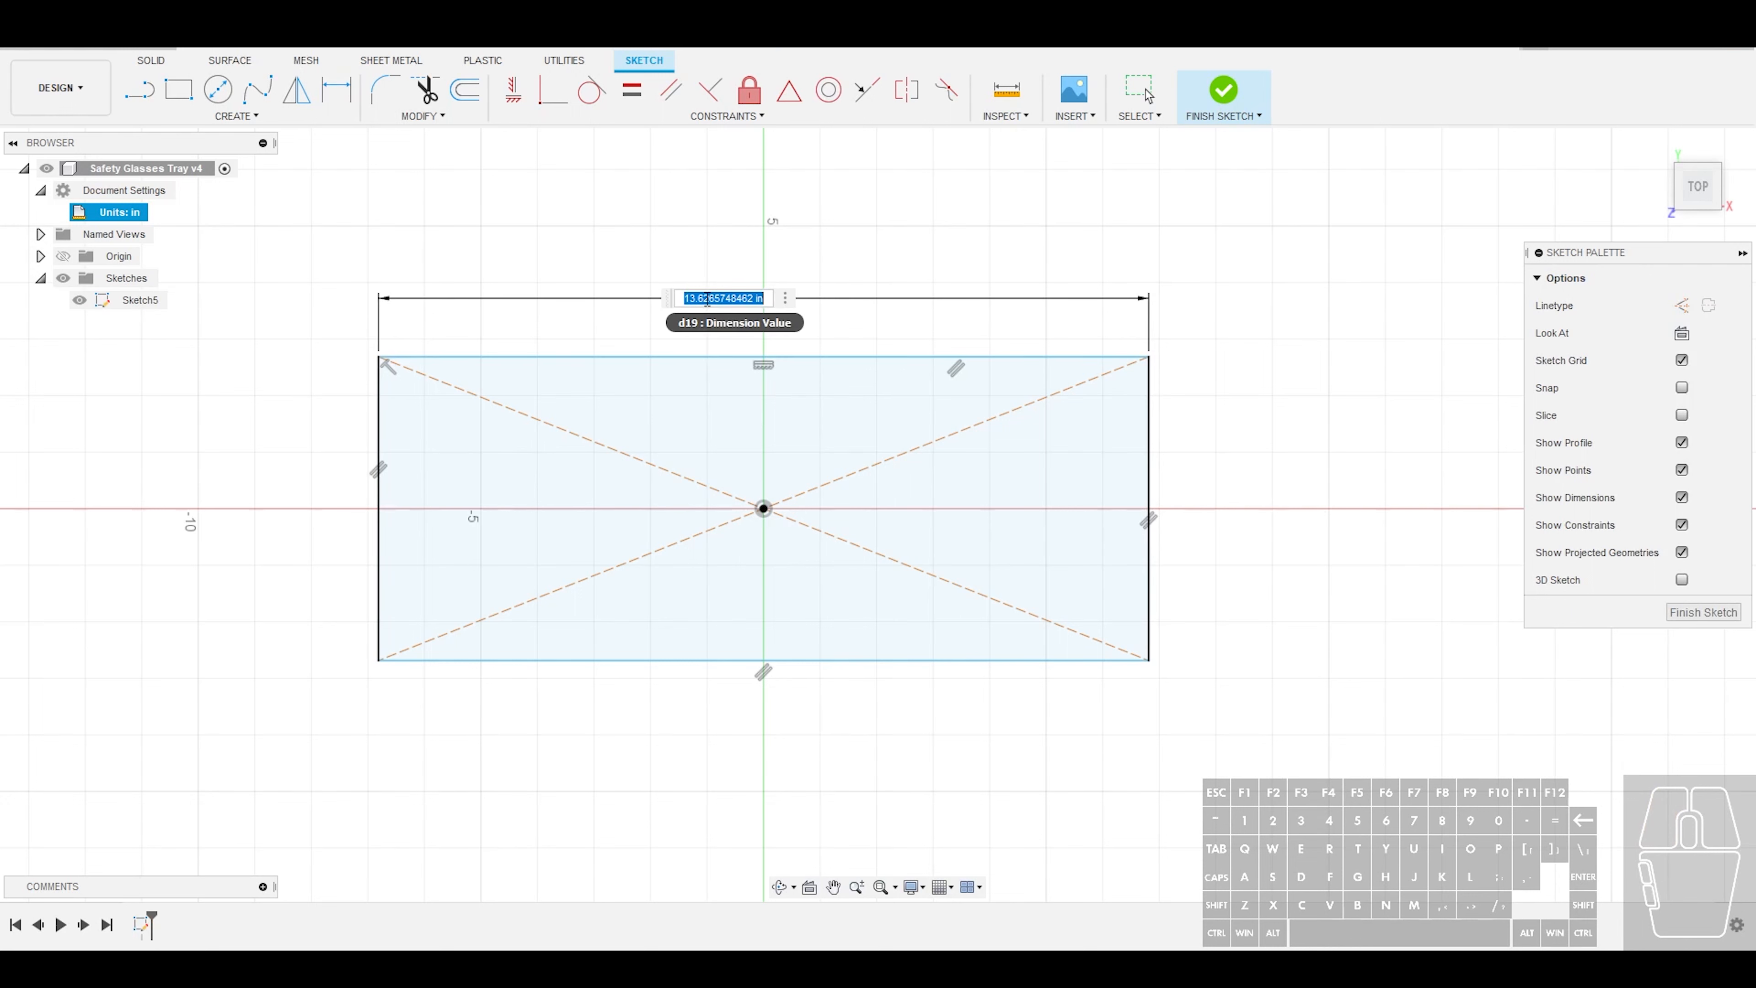
type("6.5")
key("Return")
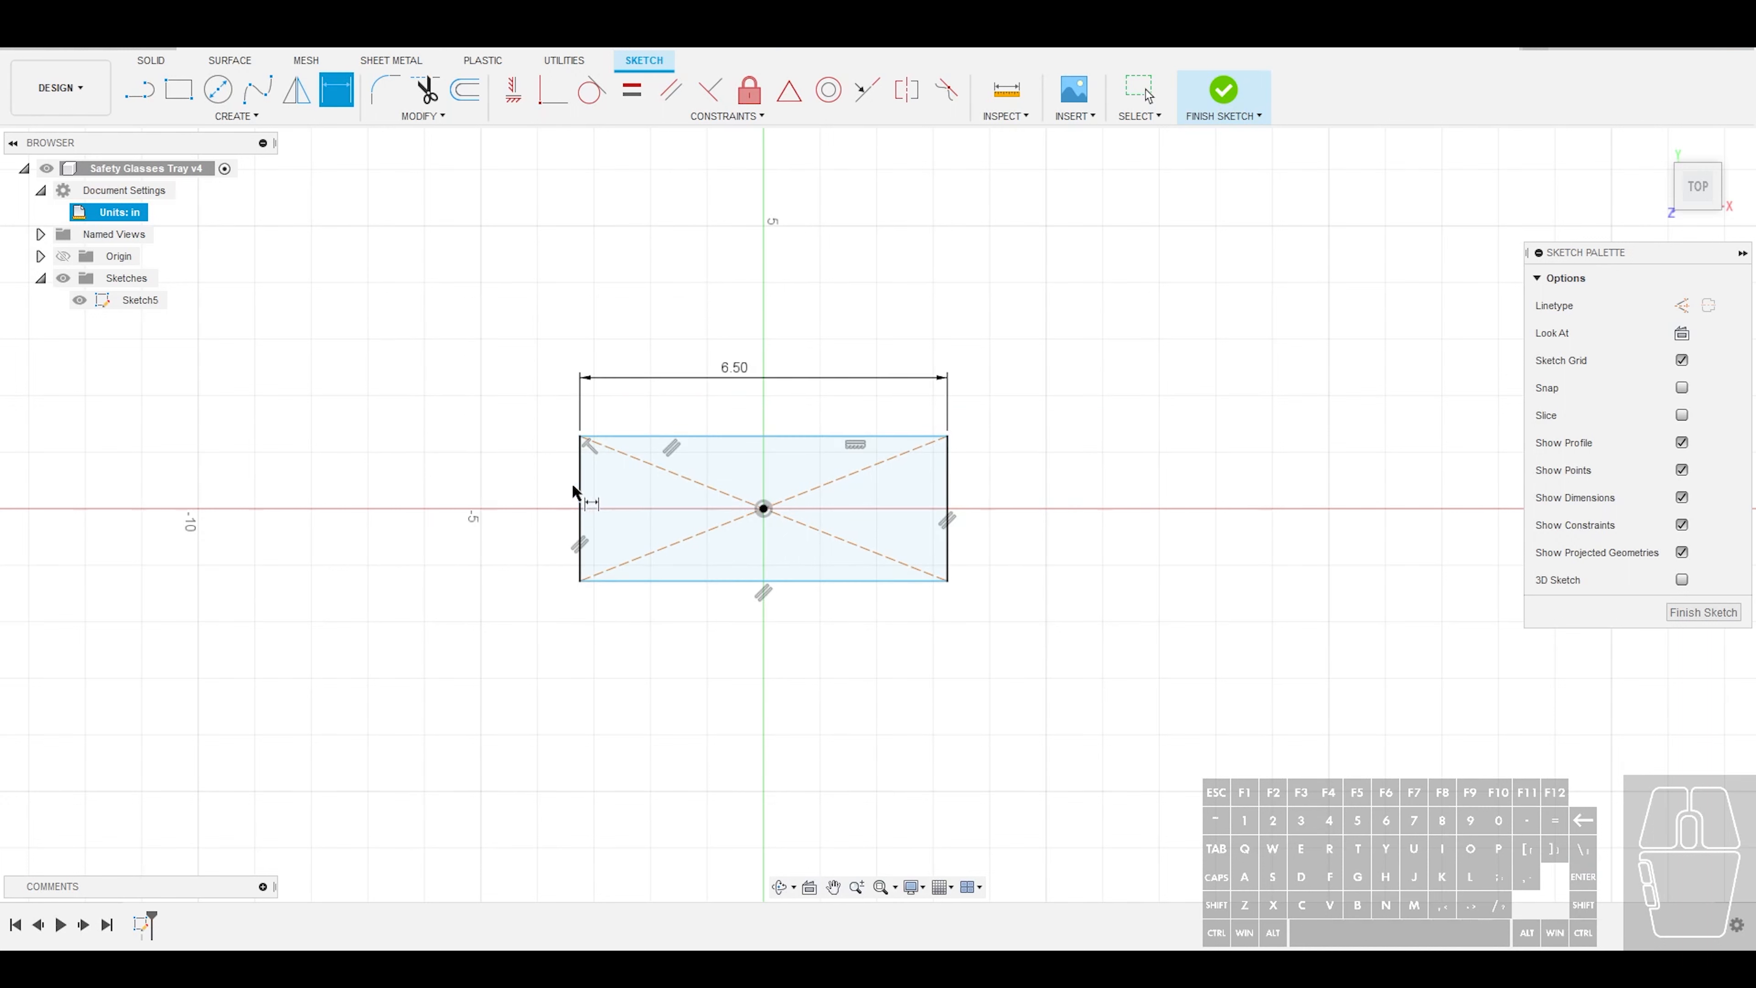
left_click(579, 484)
left_click(527, 493)
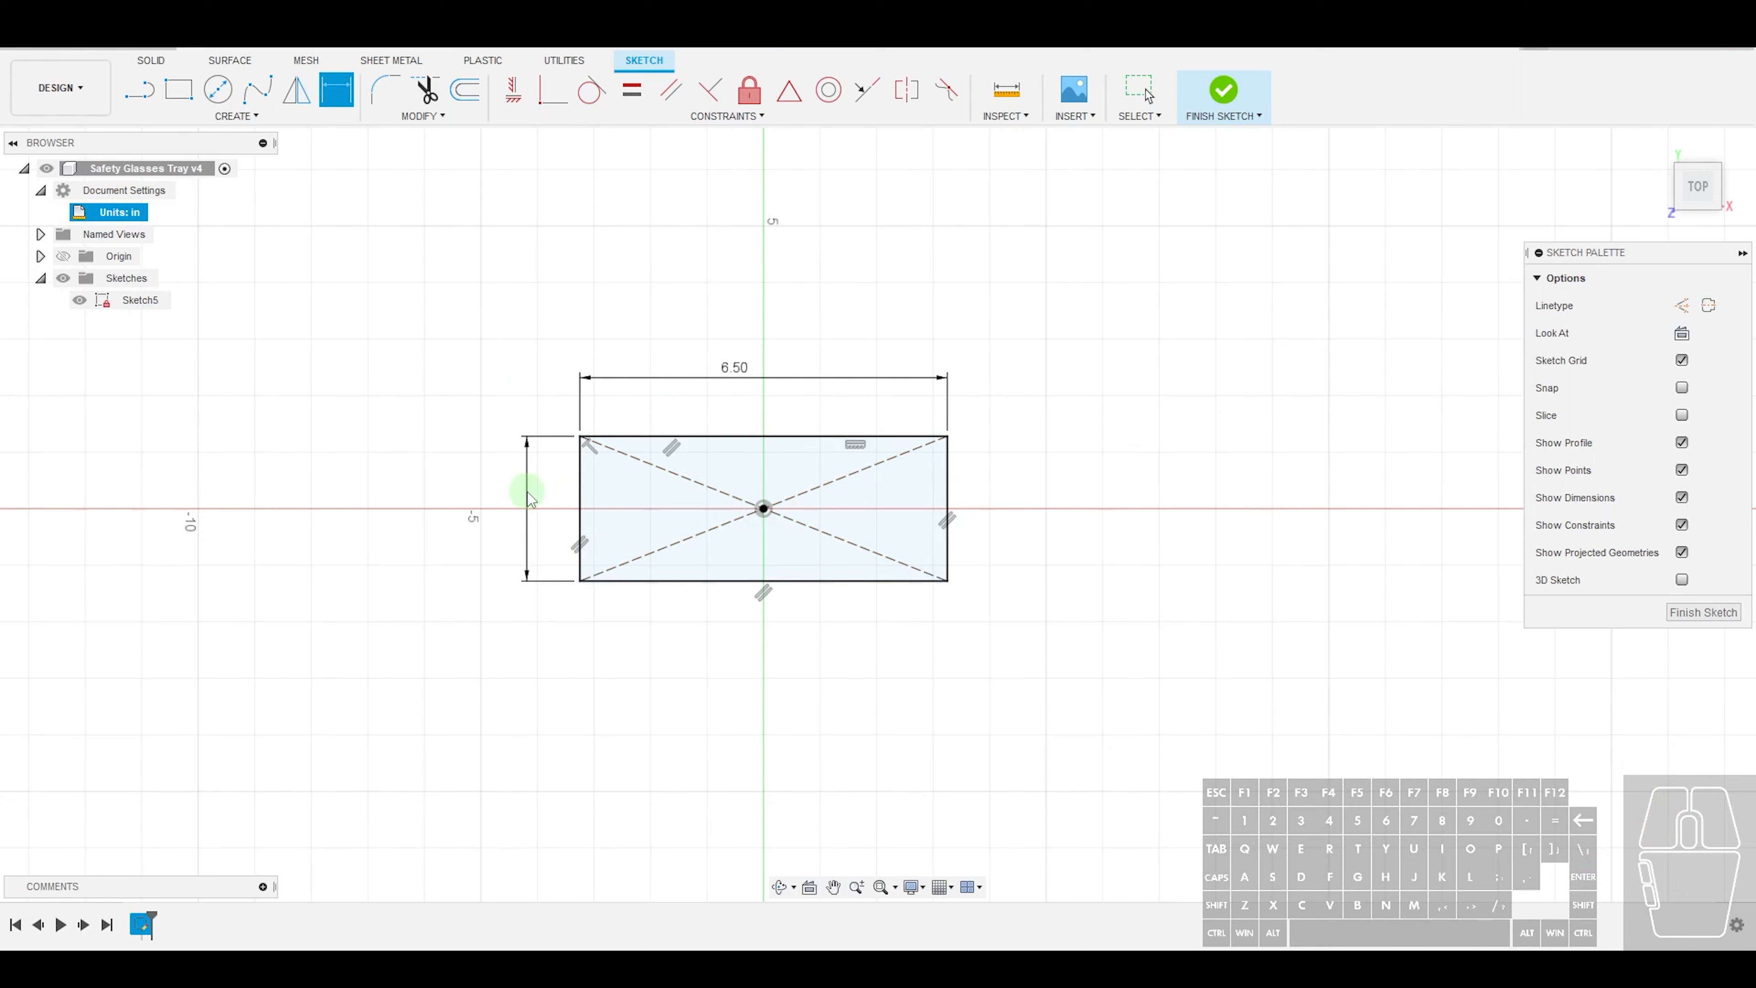
type("3")
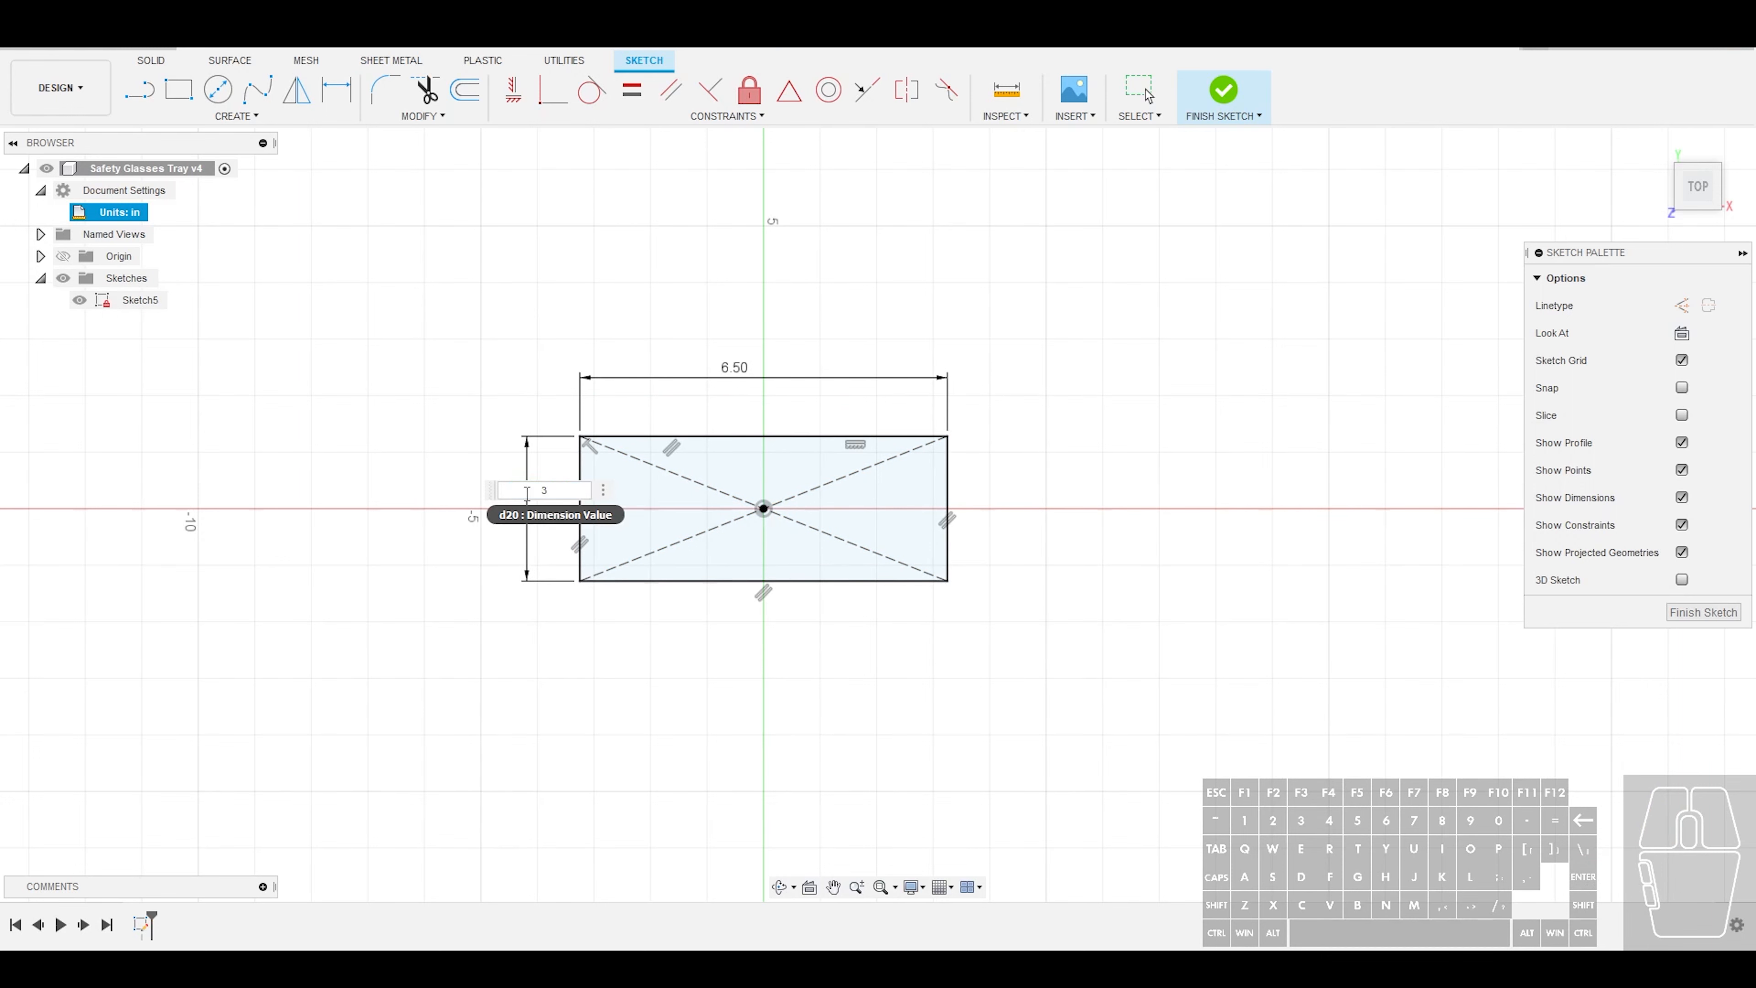
type(".5")
key("Return")
Try drawing an ellipse centered on the origin that reaches the midpoints of the rectangle's edges
scroll(725, 383, "up", 3)
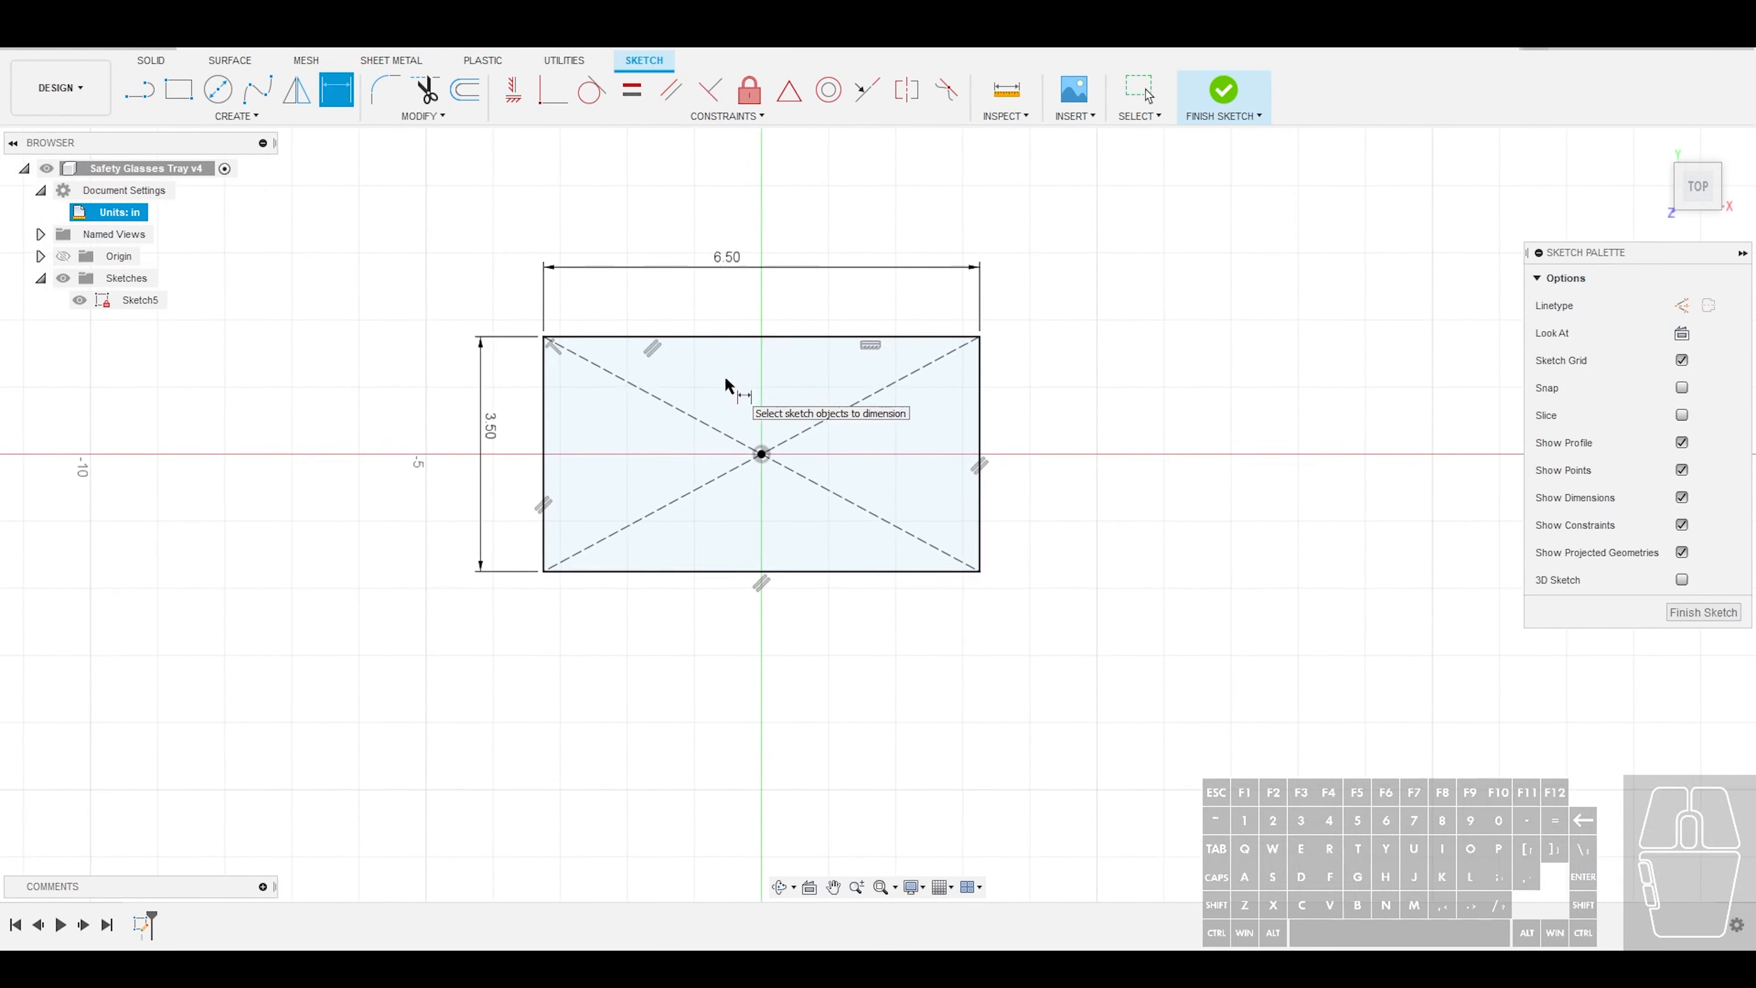
scroll(726, 384, "up", 2)
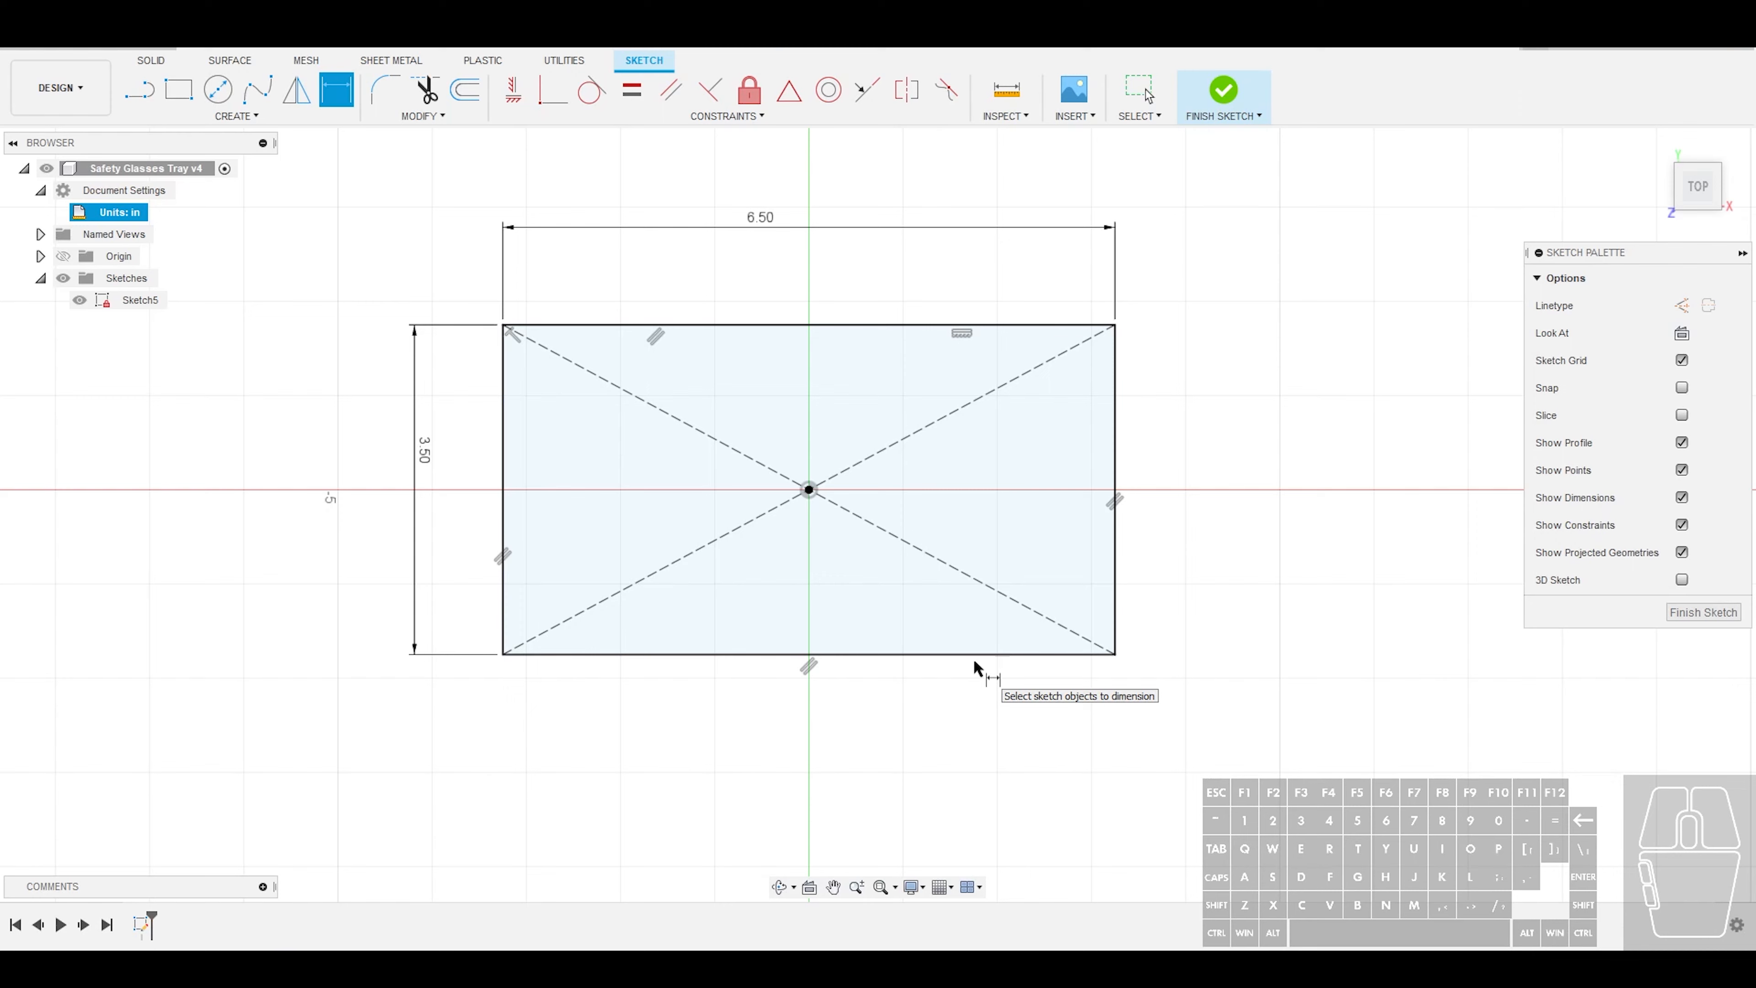
left_click(214, 117)
left_click(153, 236)
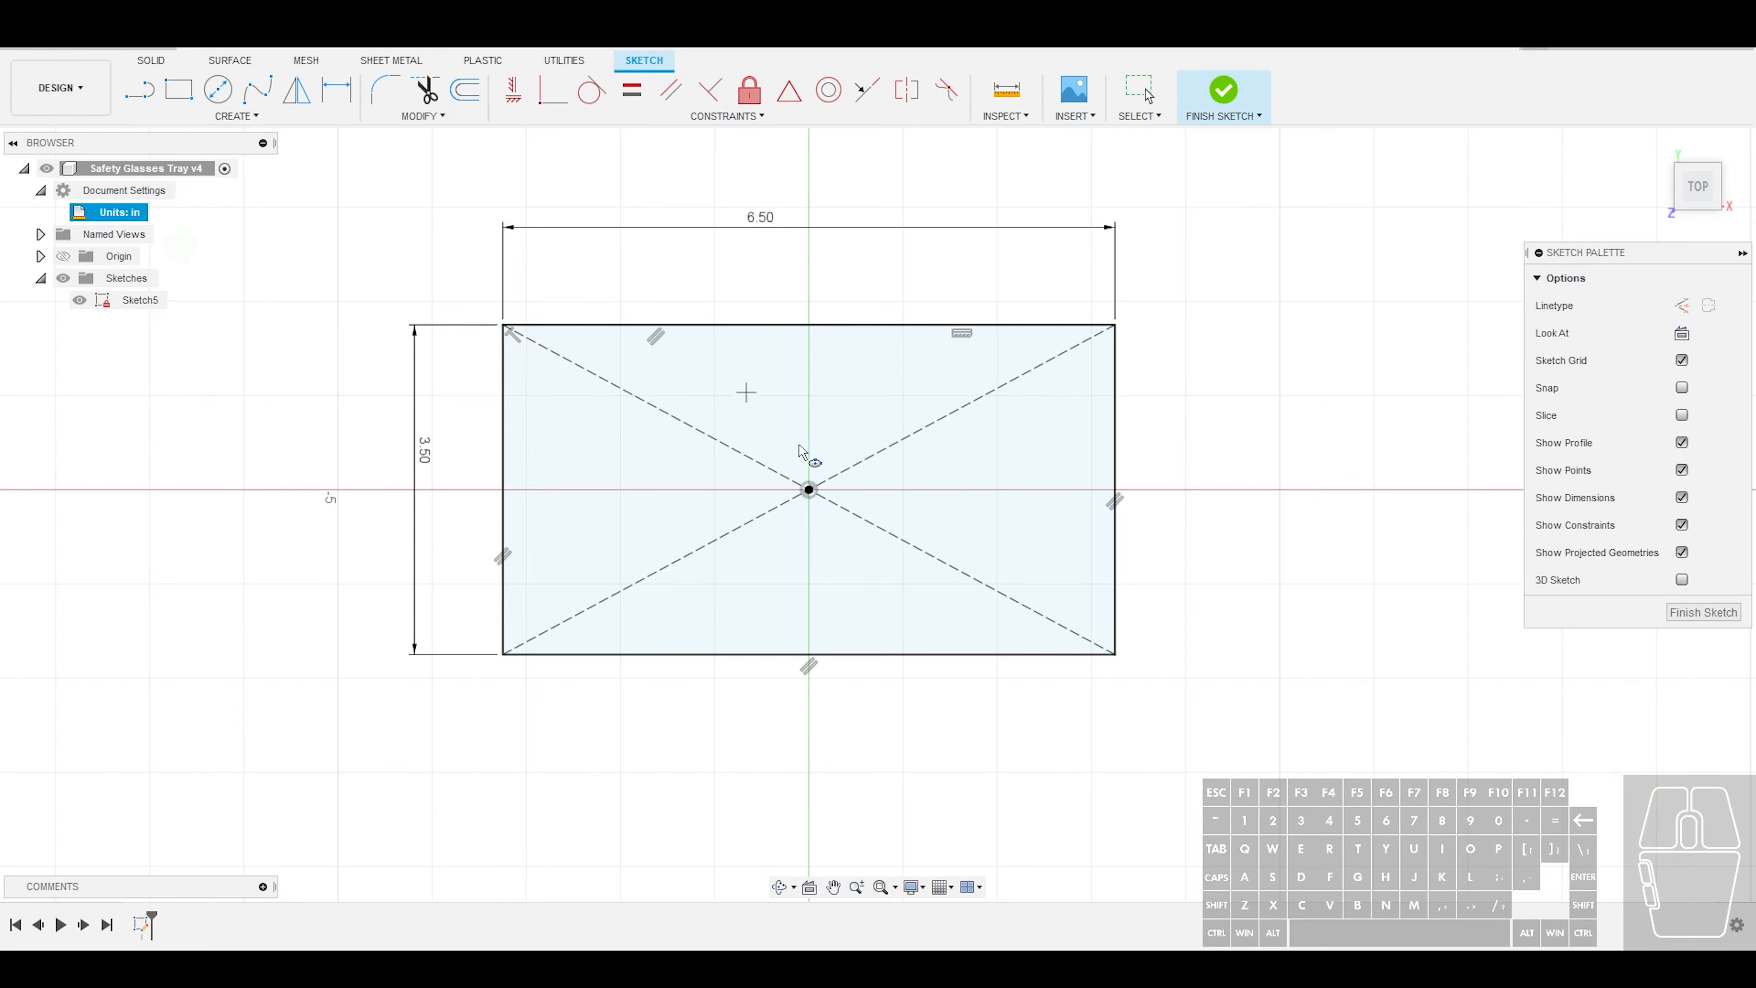
left_click(808, 489)
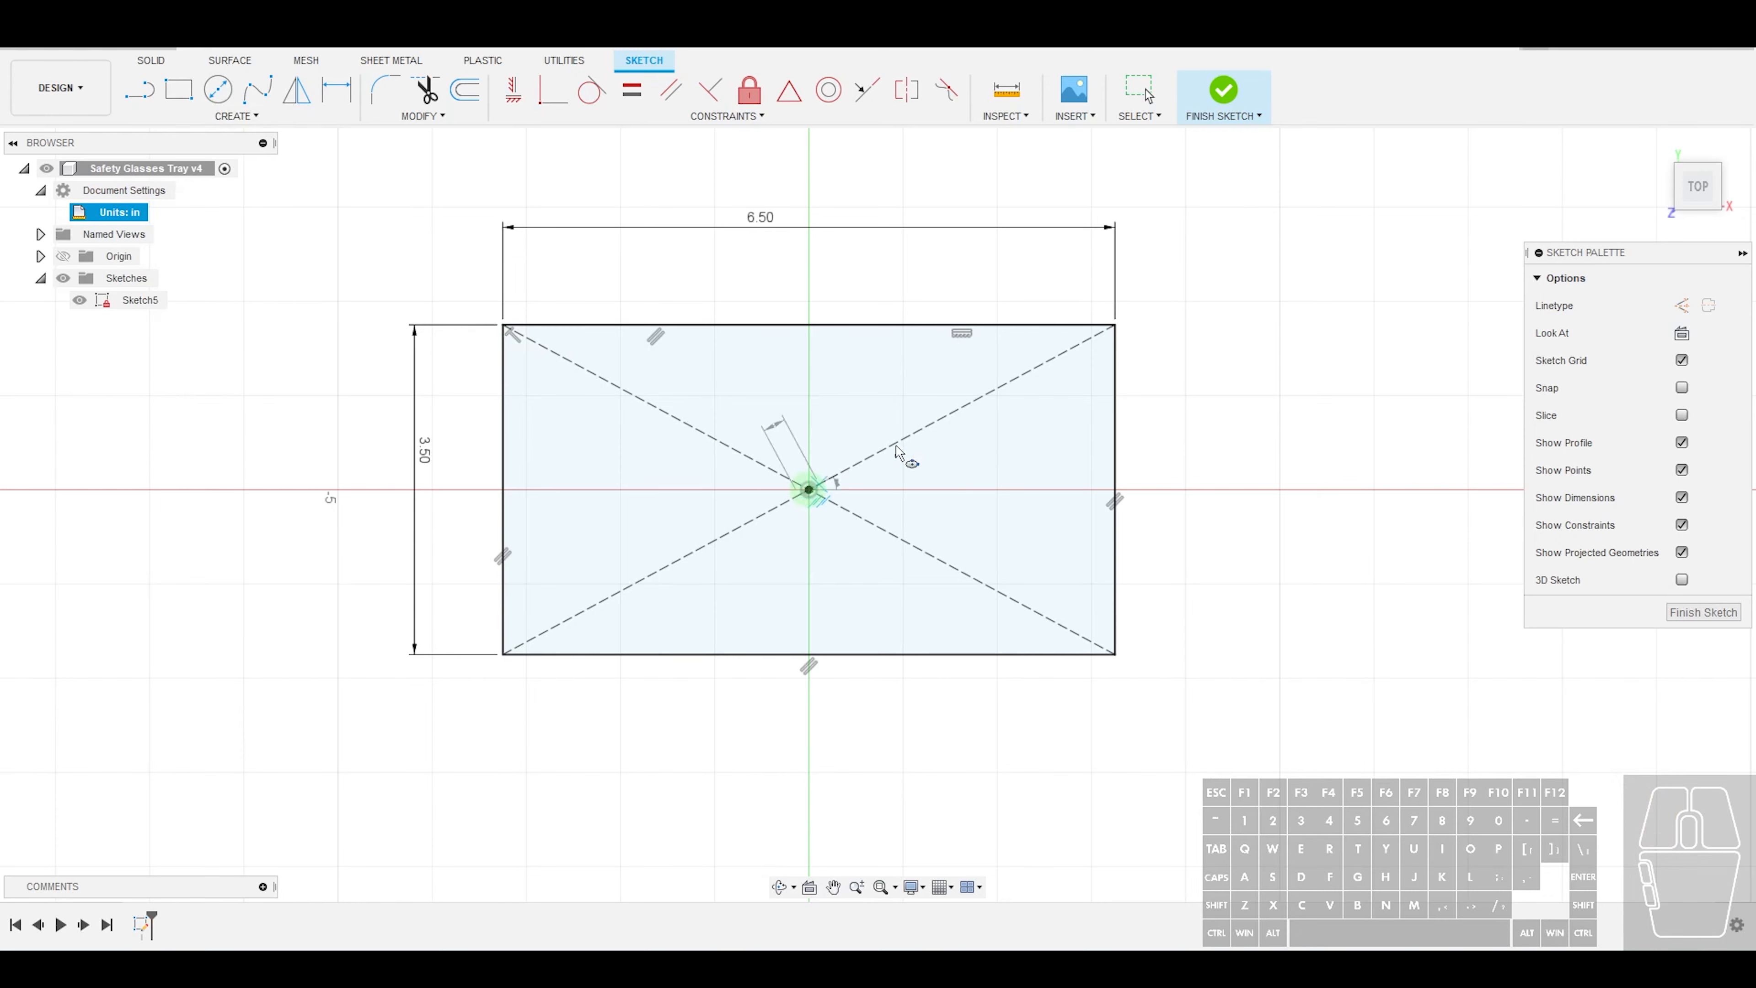
left_click(1114, 489)
left_click(808, 326)
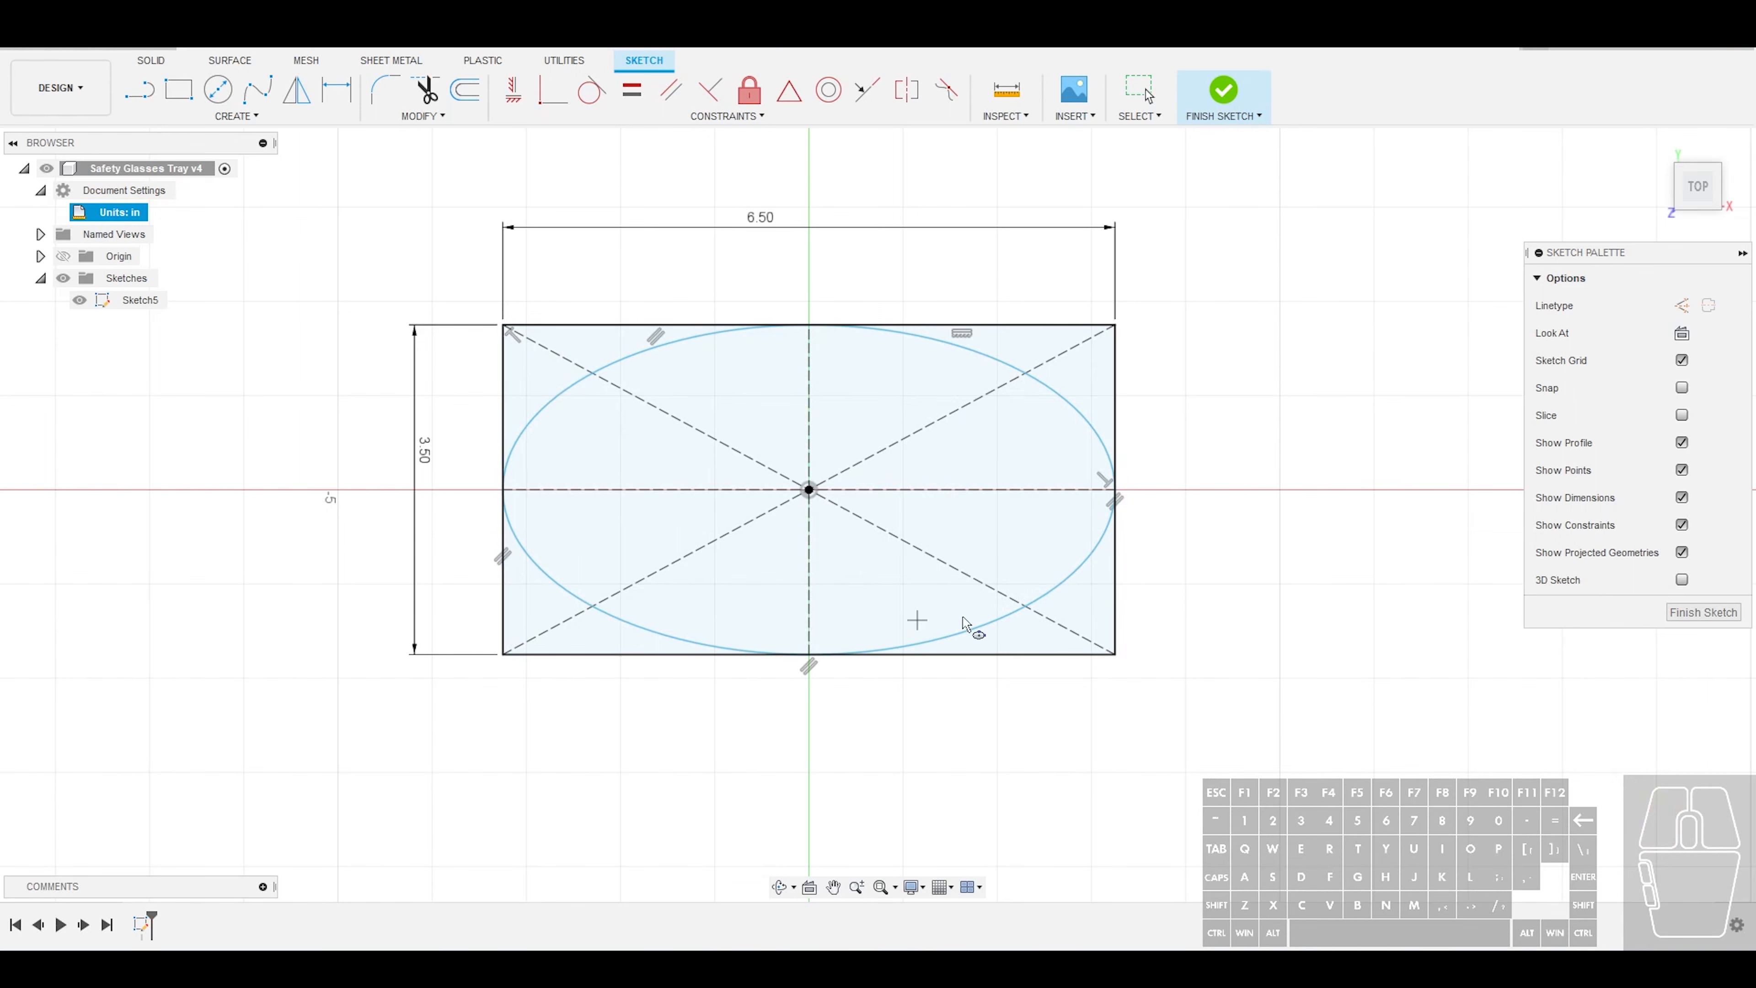
key("Escape")
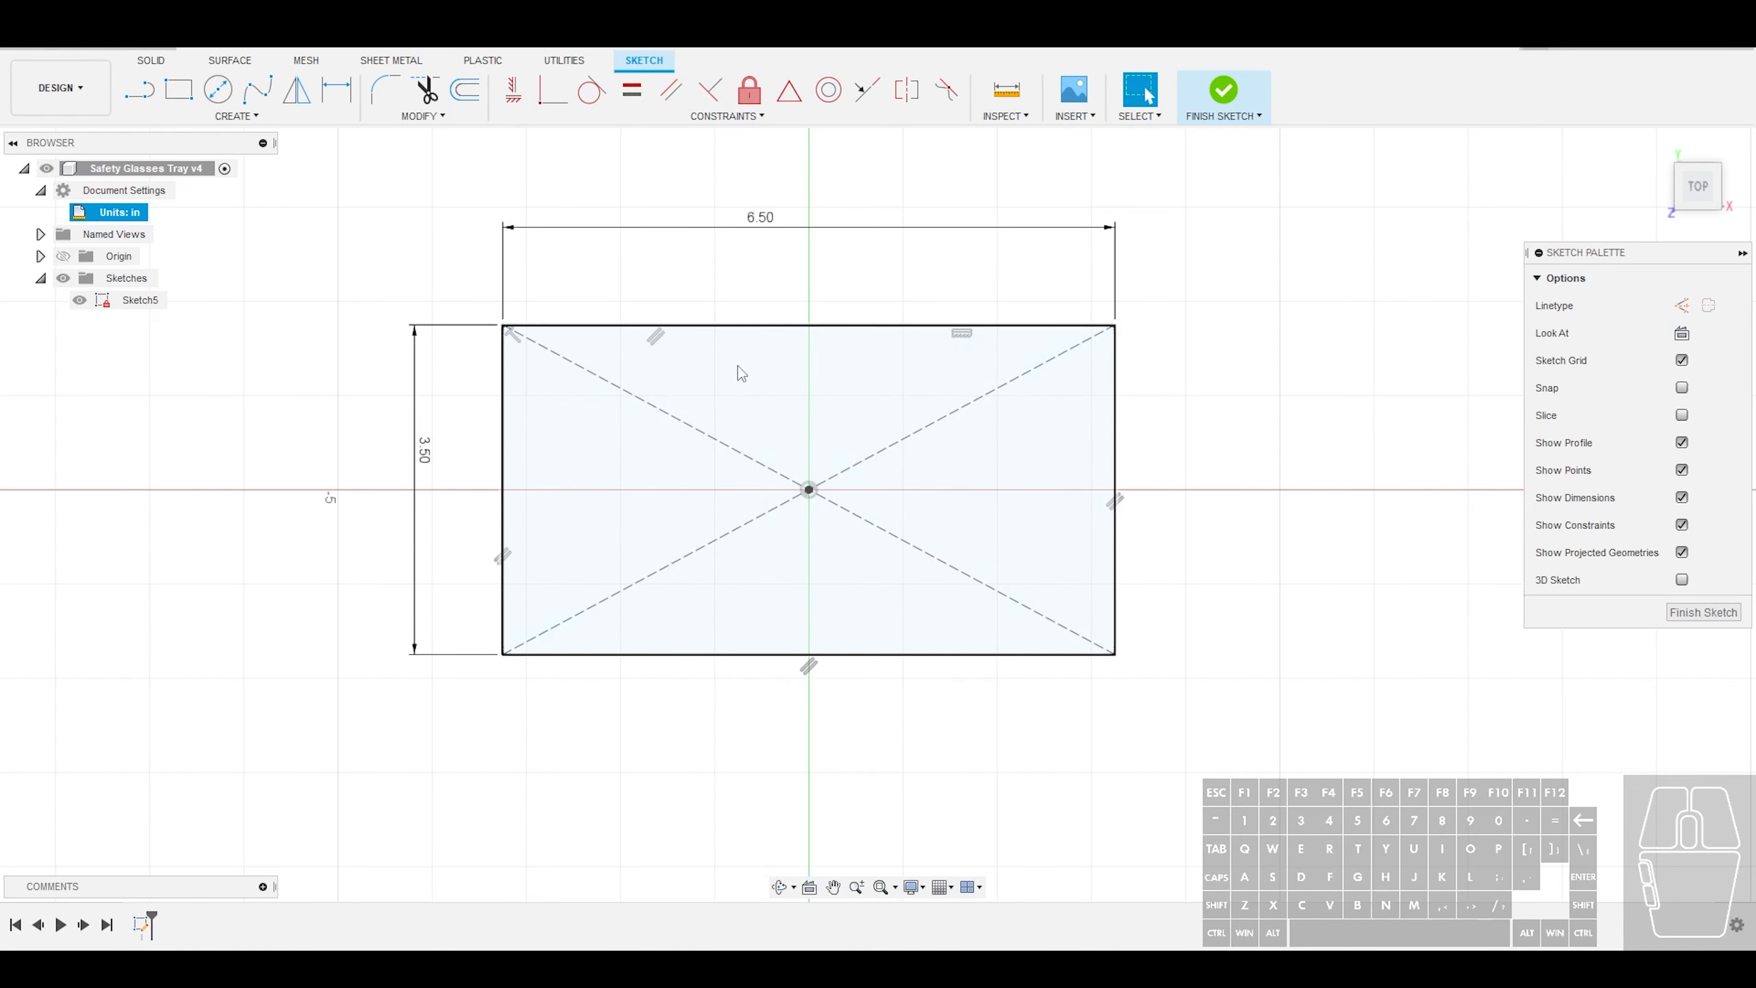
Finish the rectangle sketch and extrude its profile 0.375 in upward as a new body
scroll(645, 595, "down", 2)
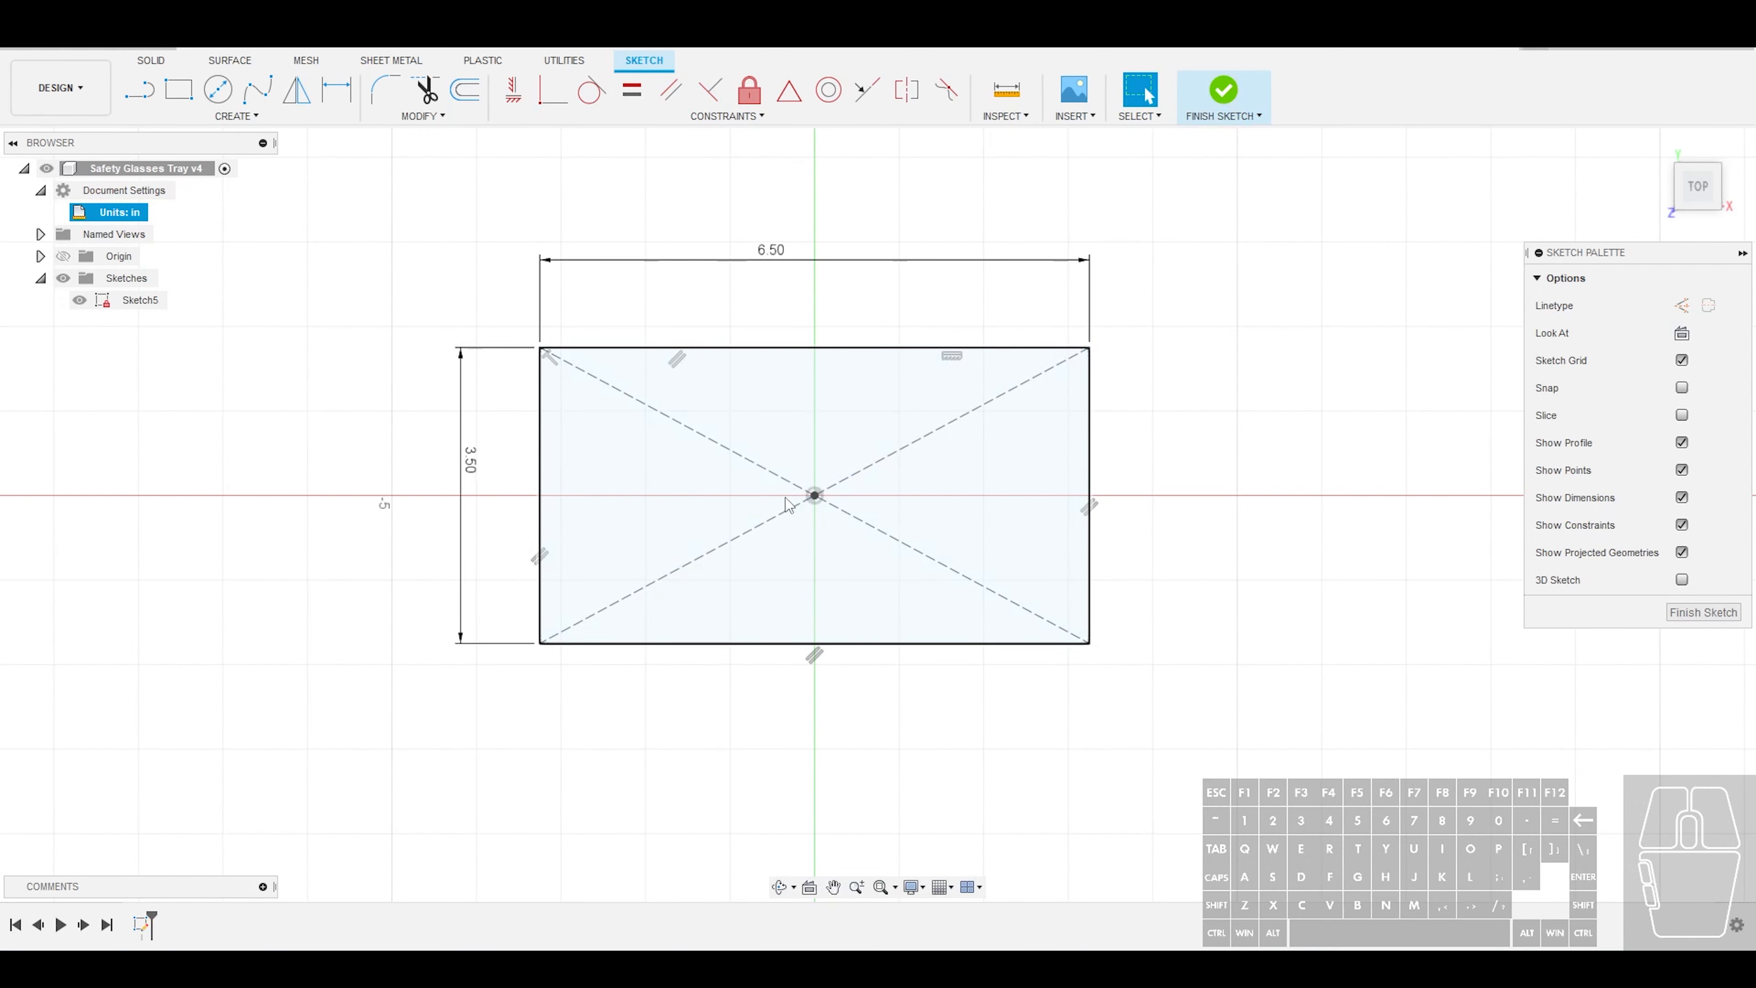
left_click(1224, 96)
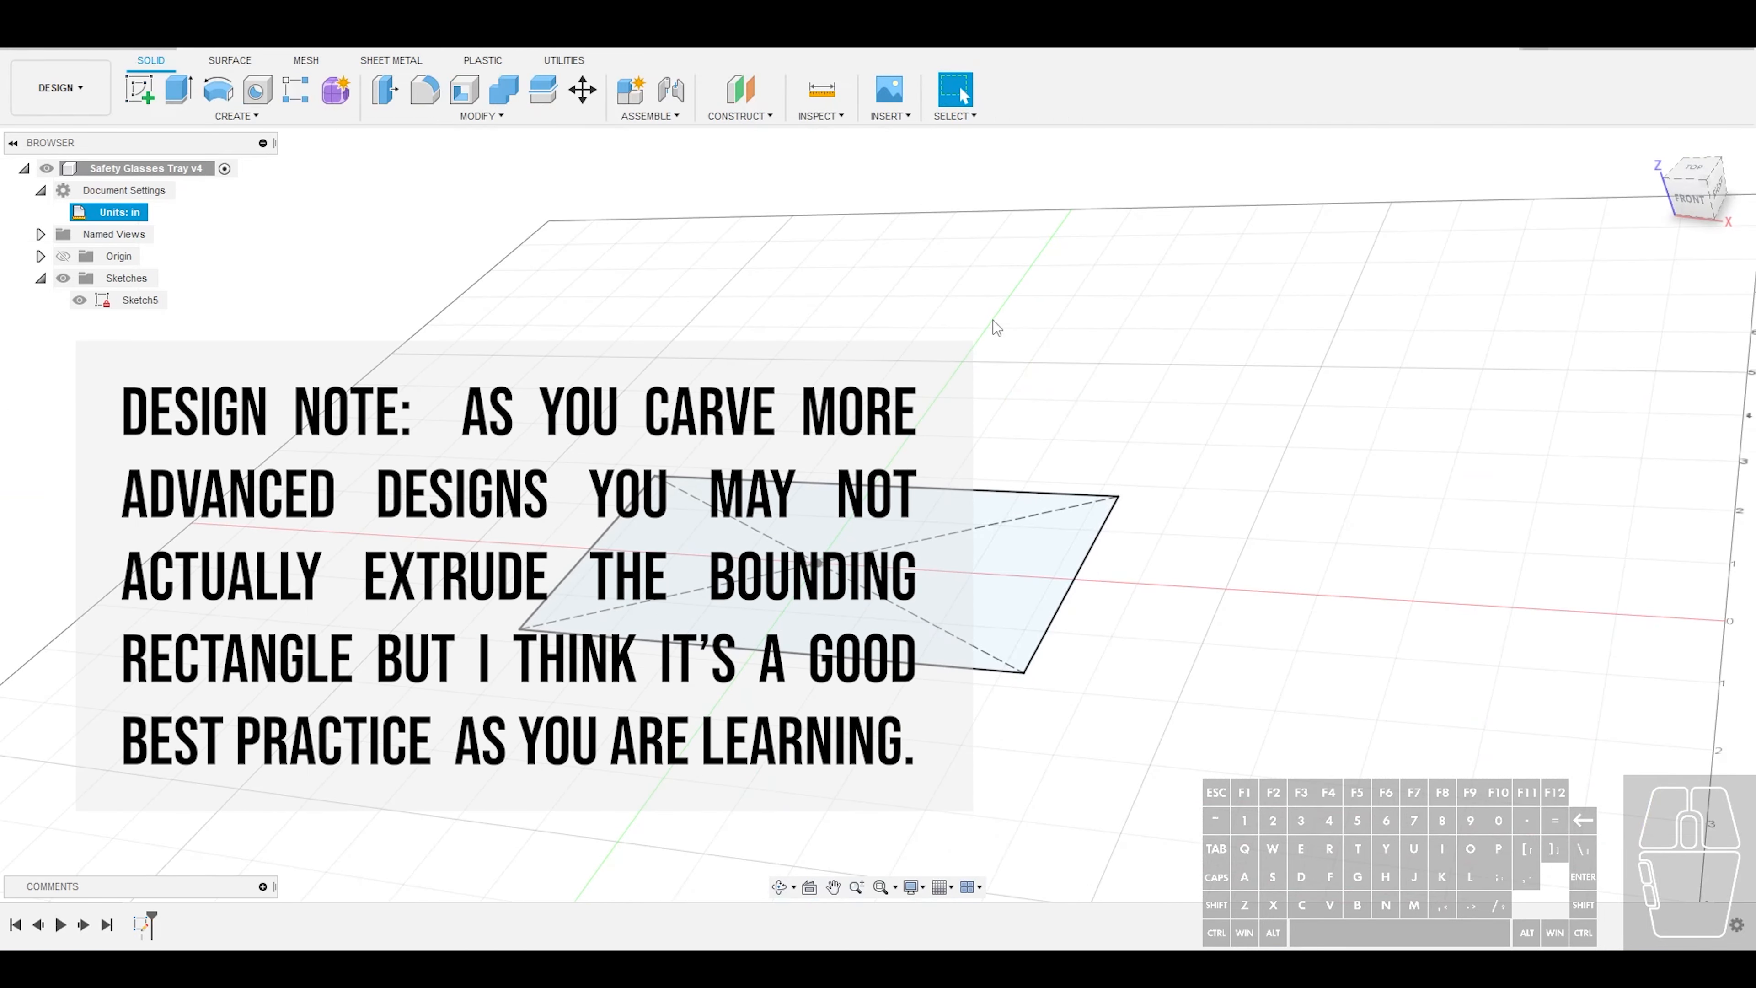
left_click(176, 91)
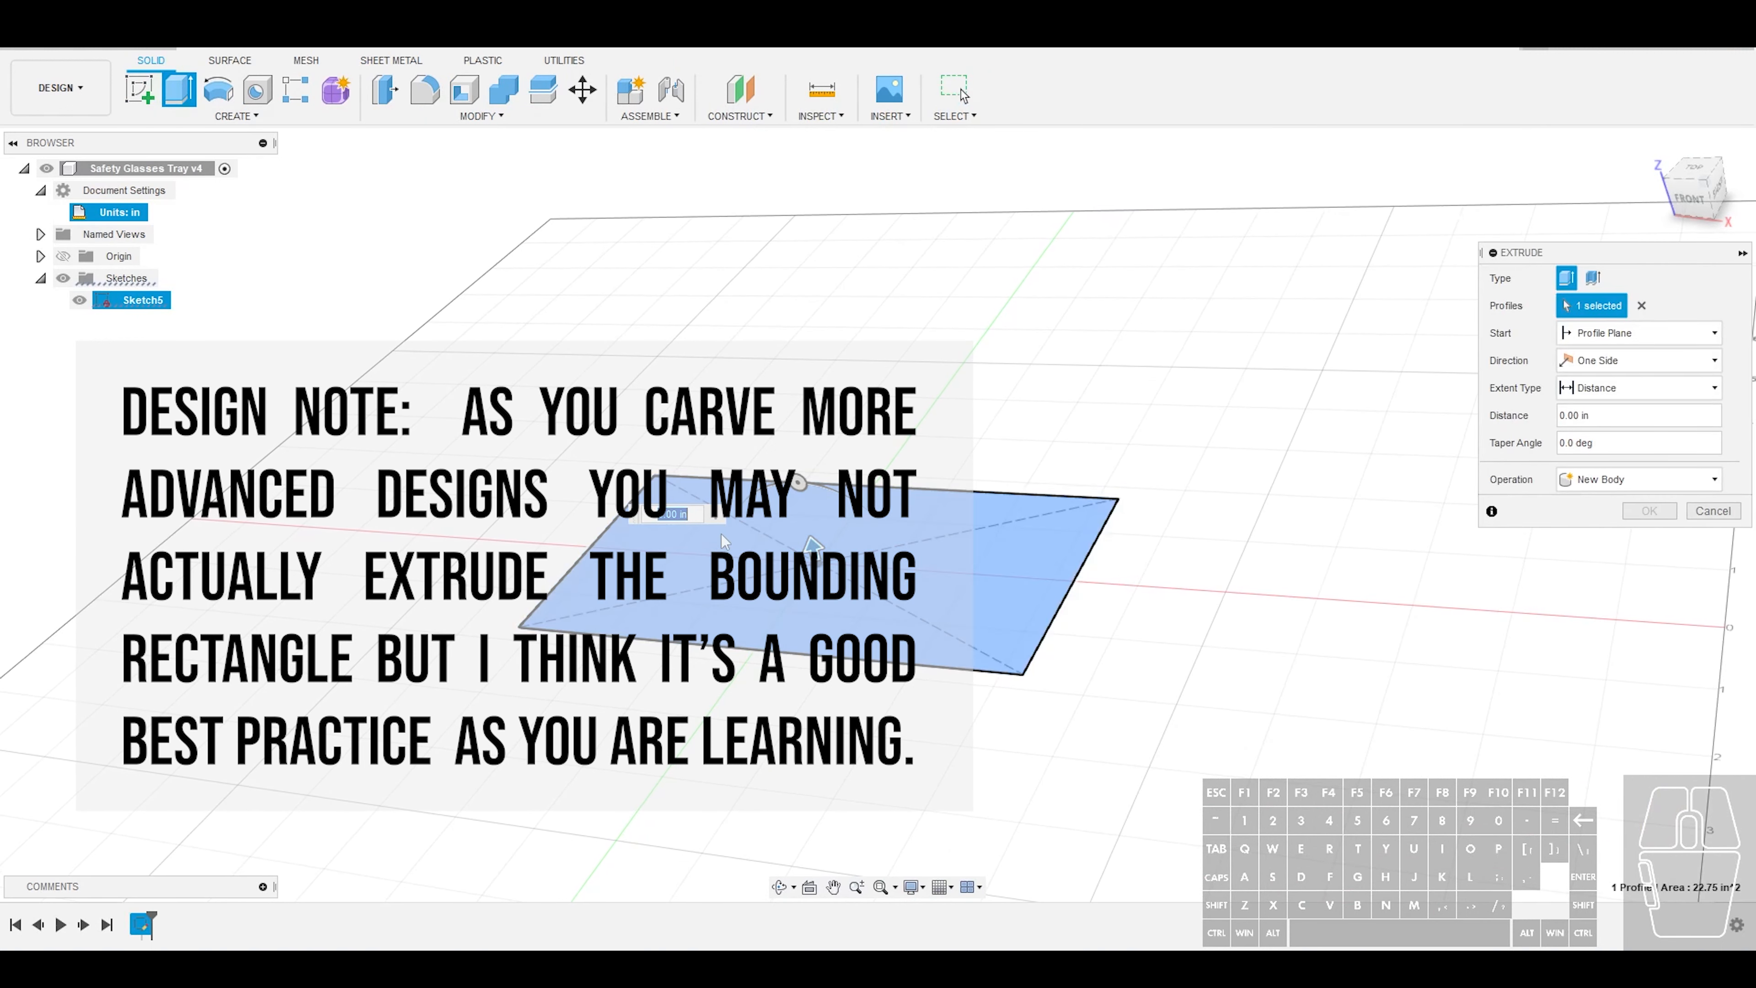
left_click_drag(812, 548, 805, 516)
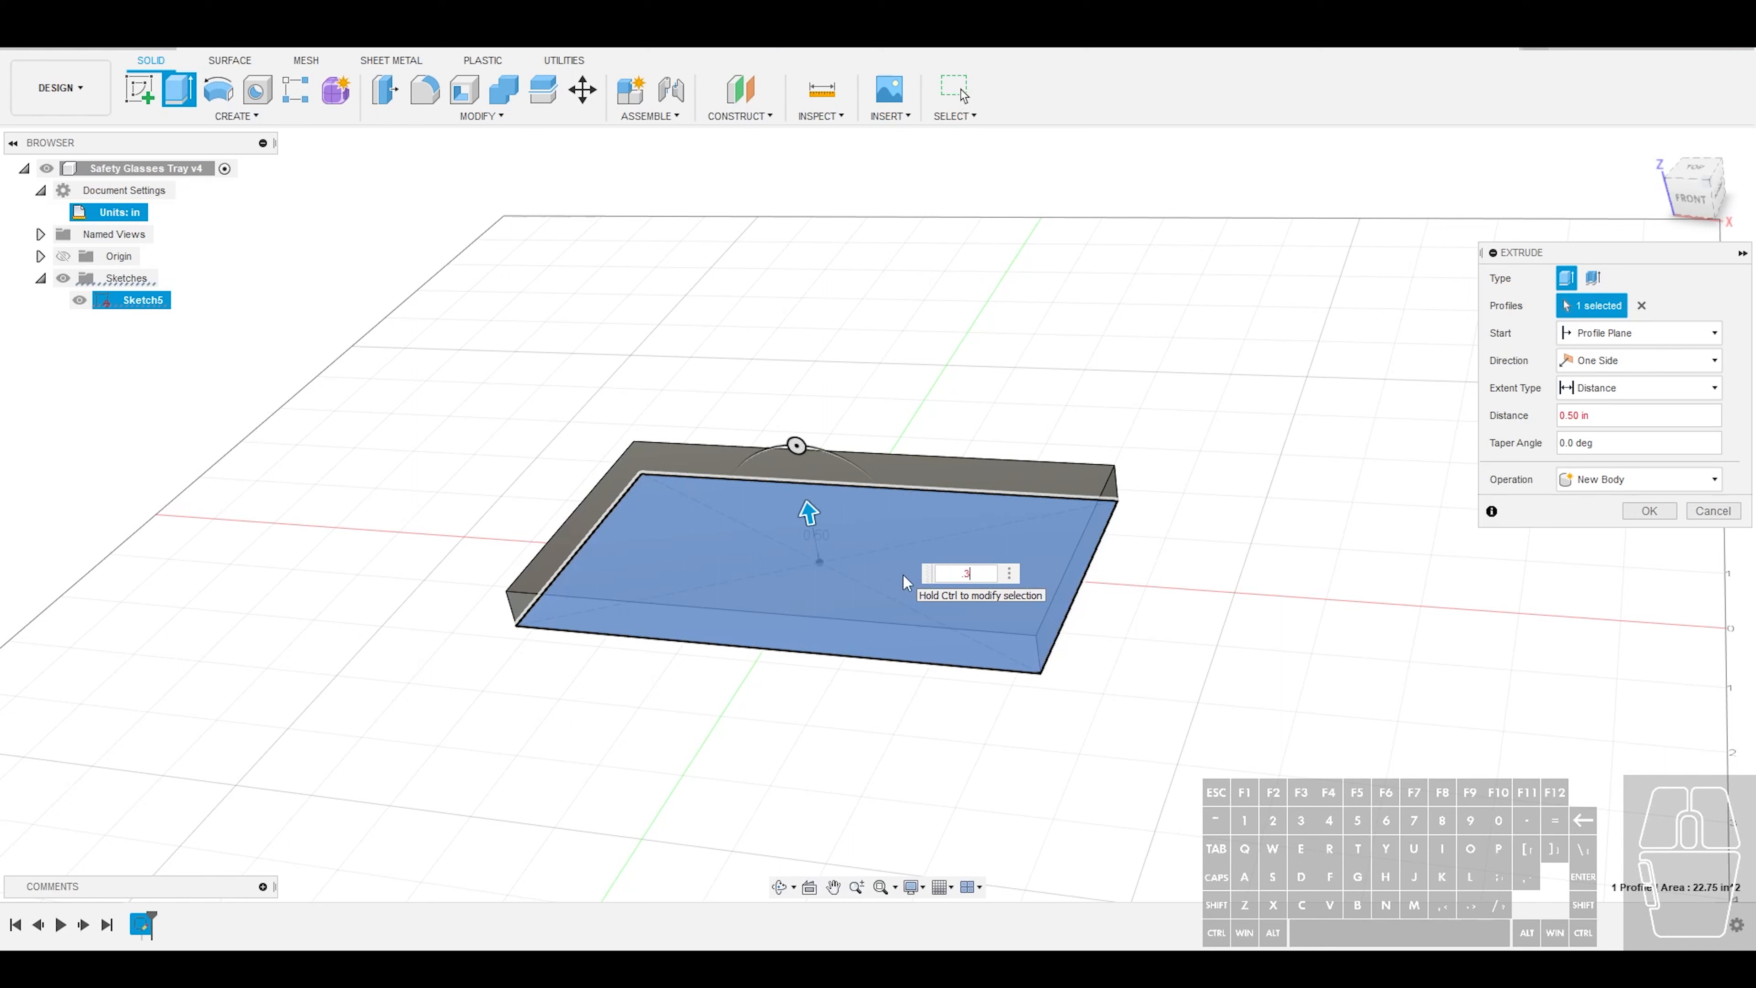
key("Return")
type(".375")
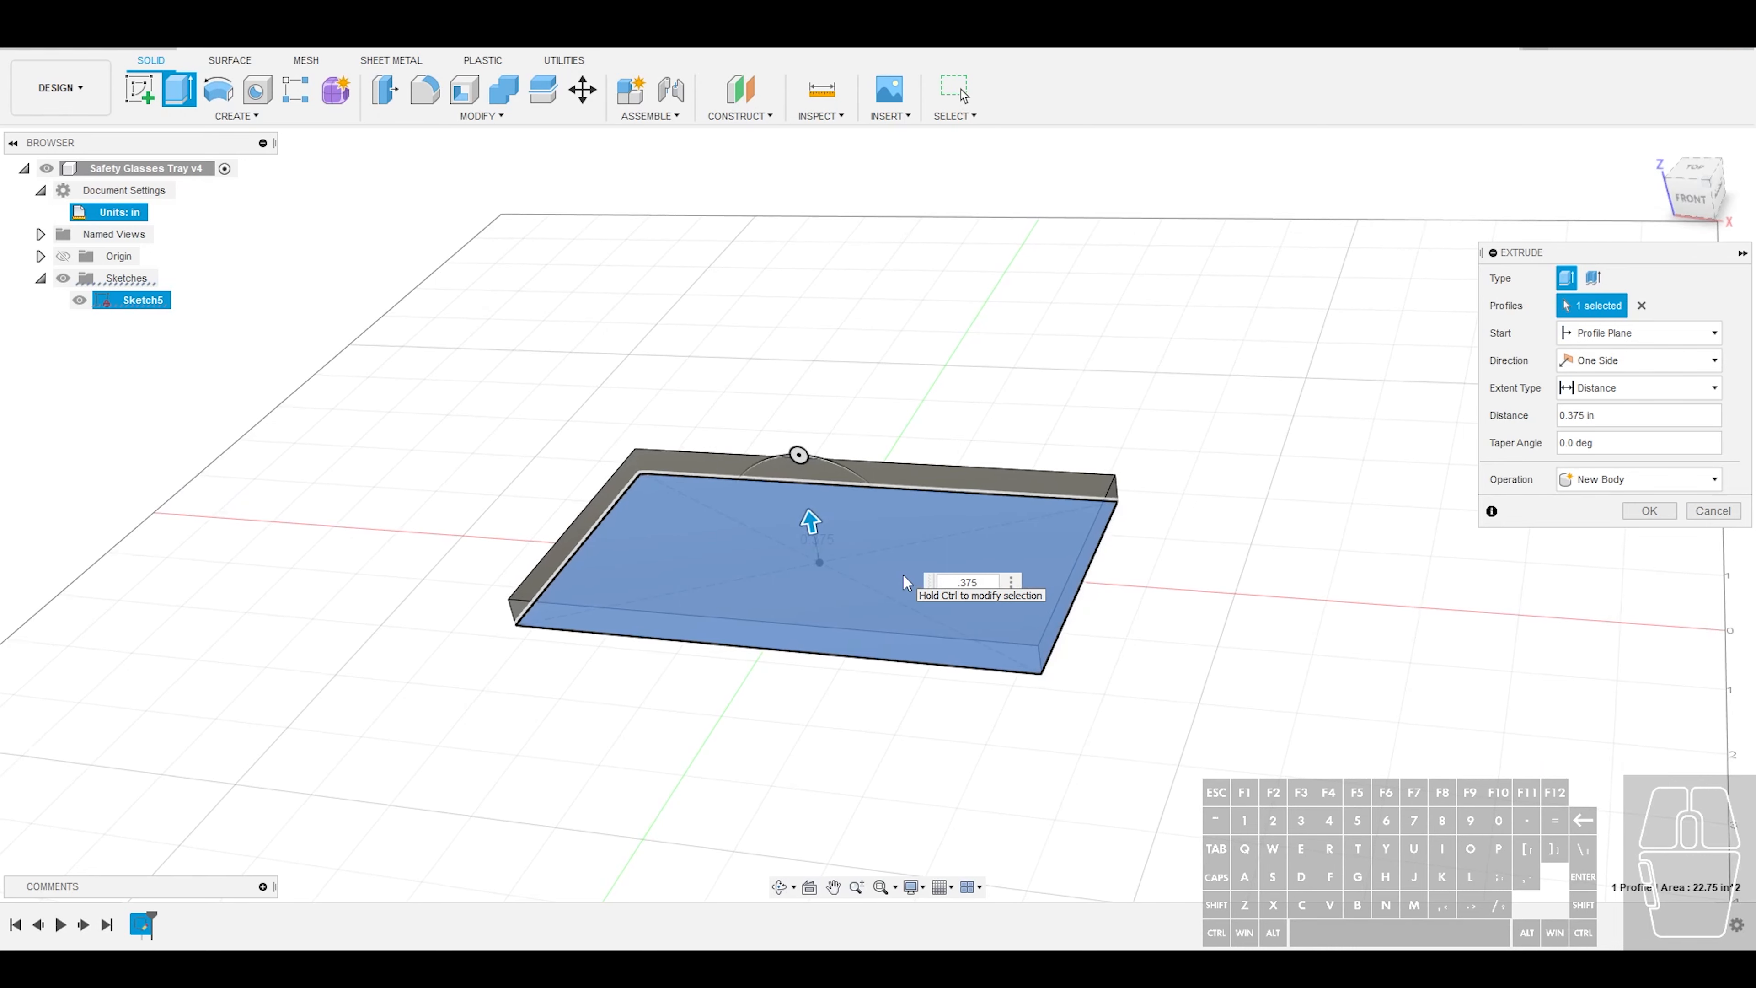
key("Return")
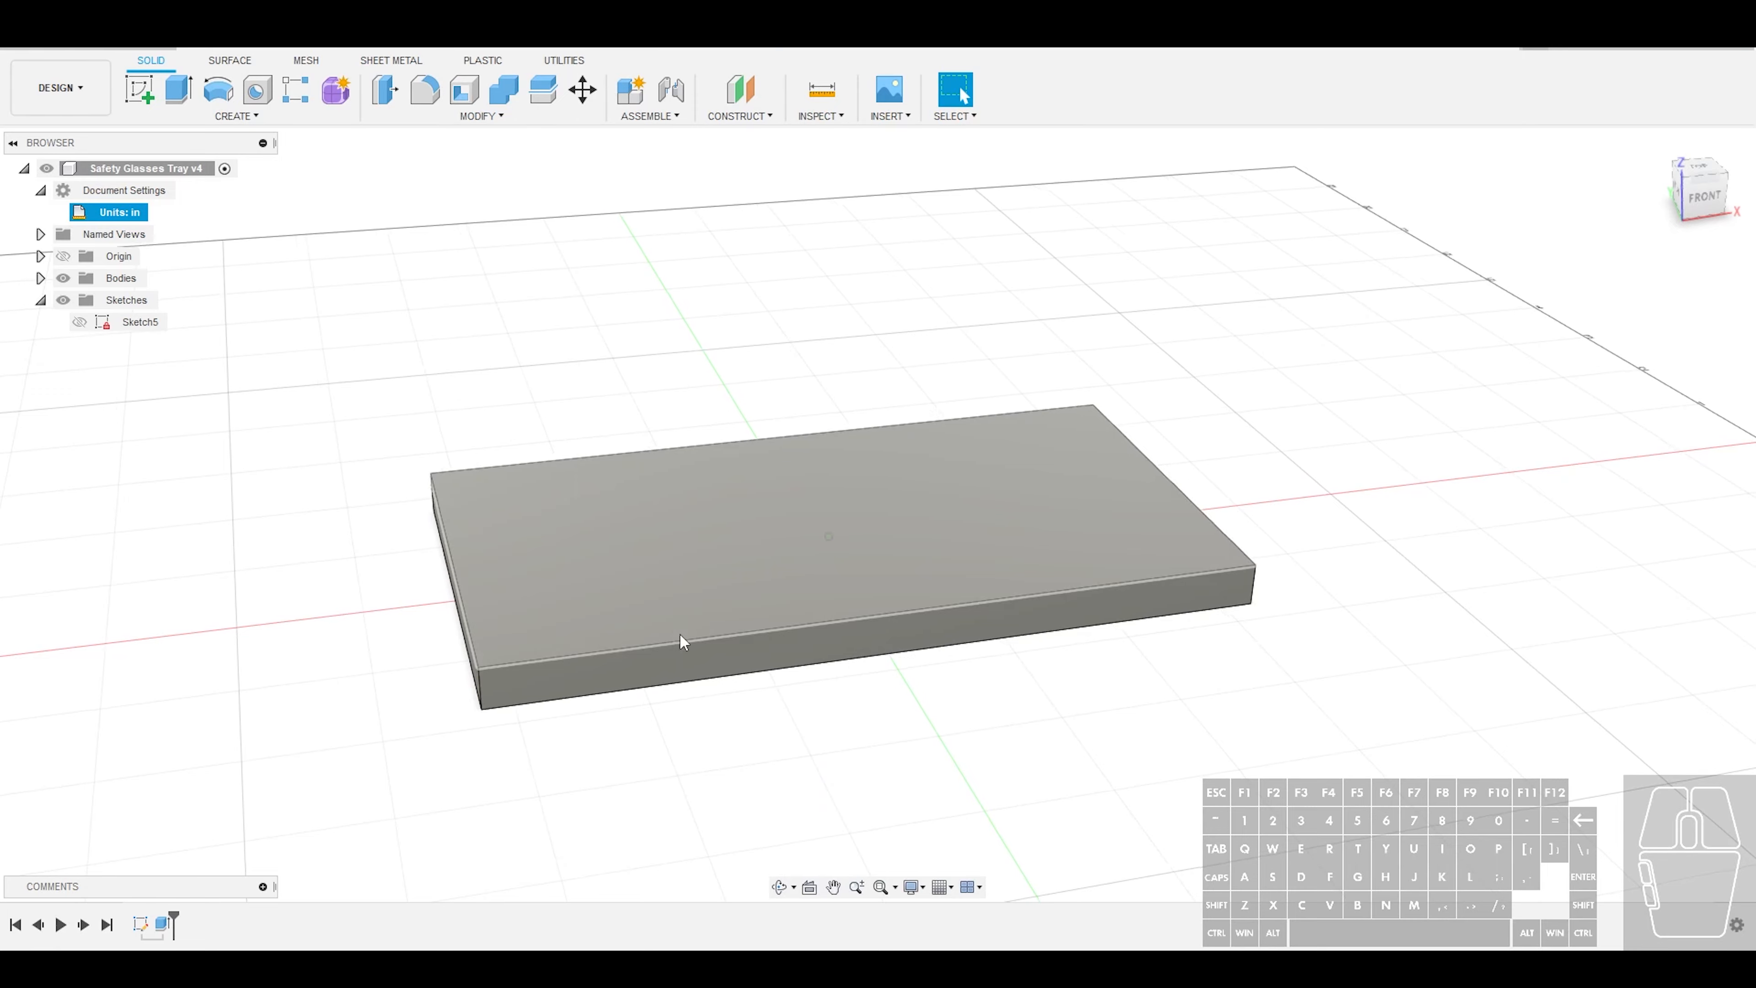
Start a sketch on the top face of the extruded body and view it straight from the top
scroll(669, 669, "up", 4)
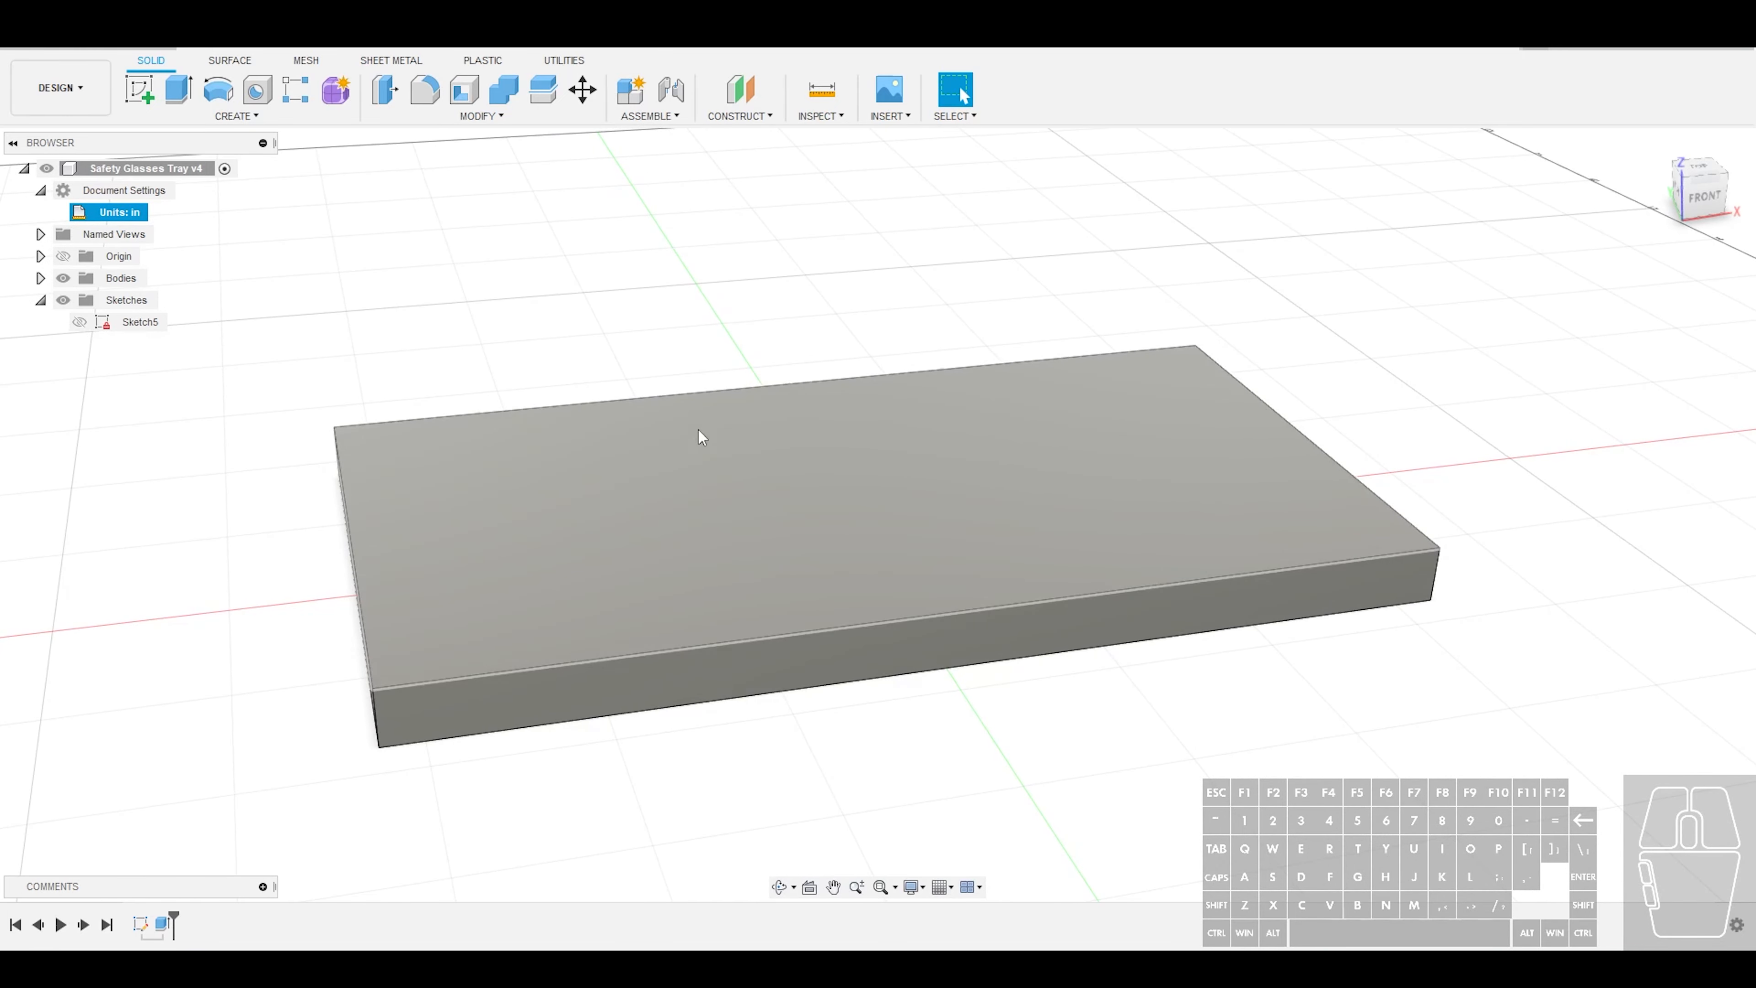
left_click(622, 322)
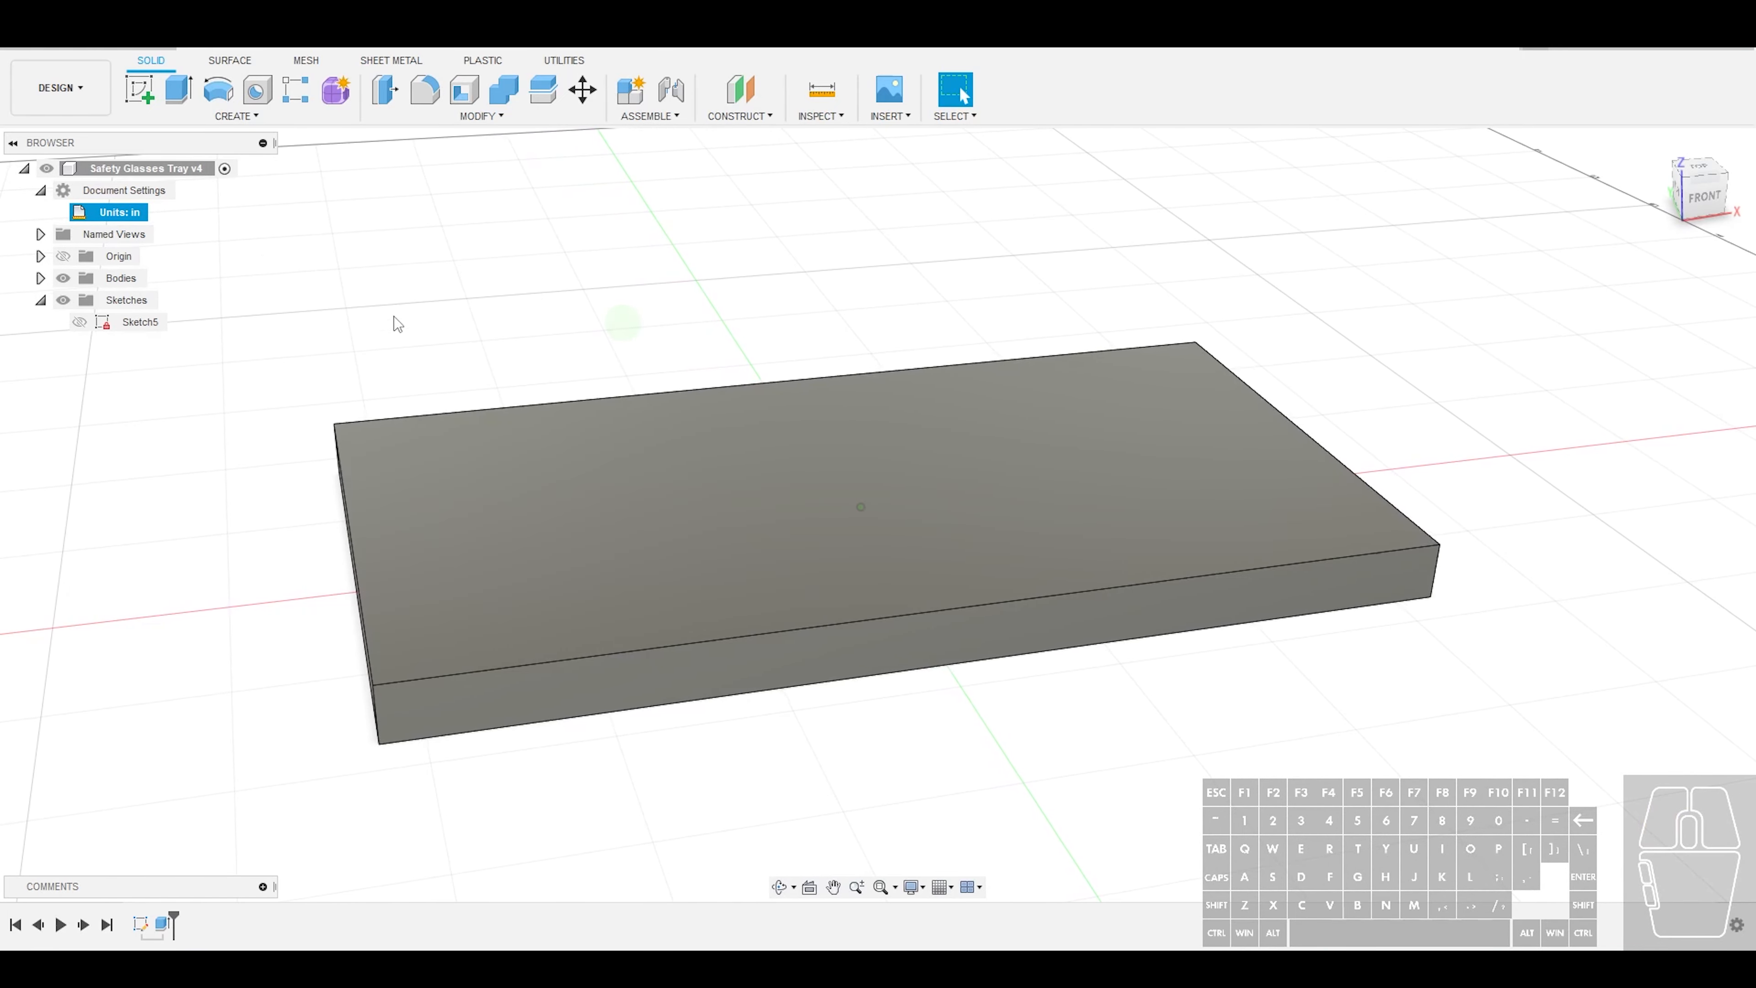
left_click(148, 87)
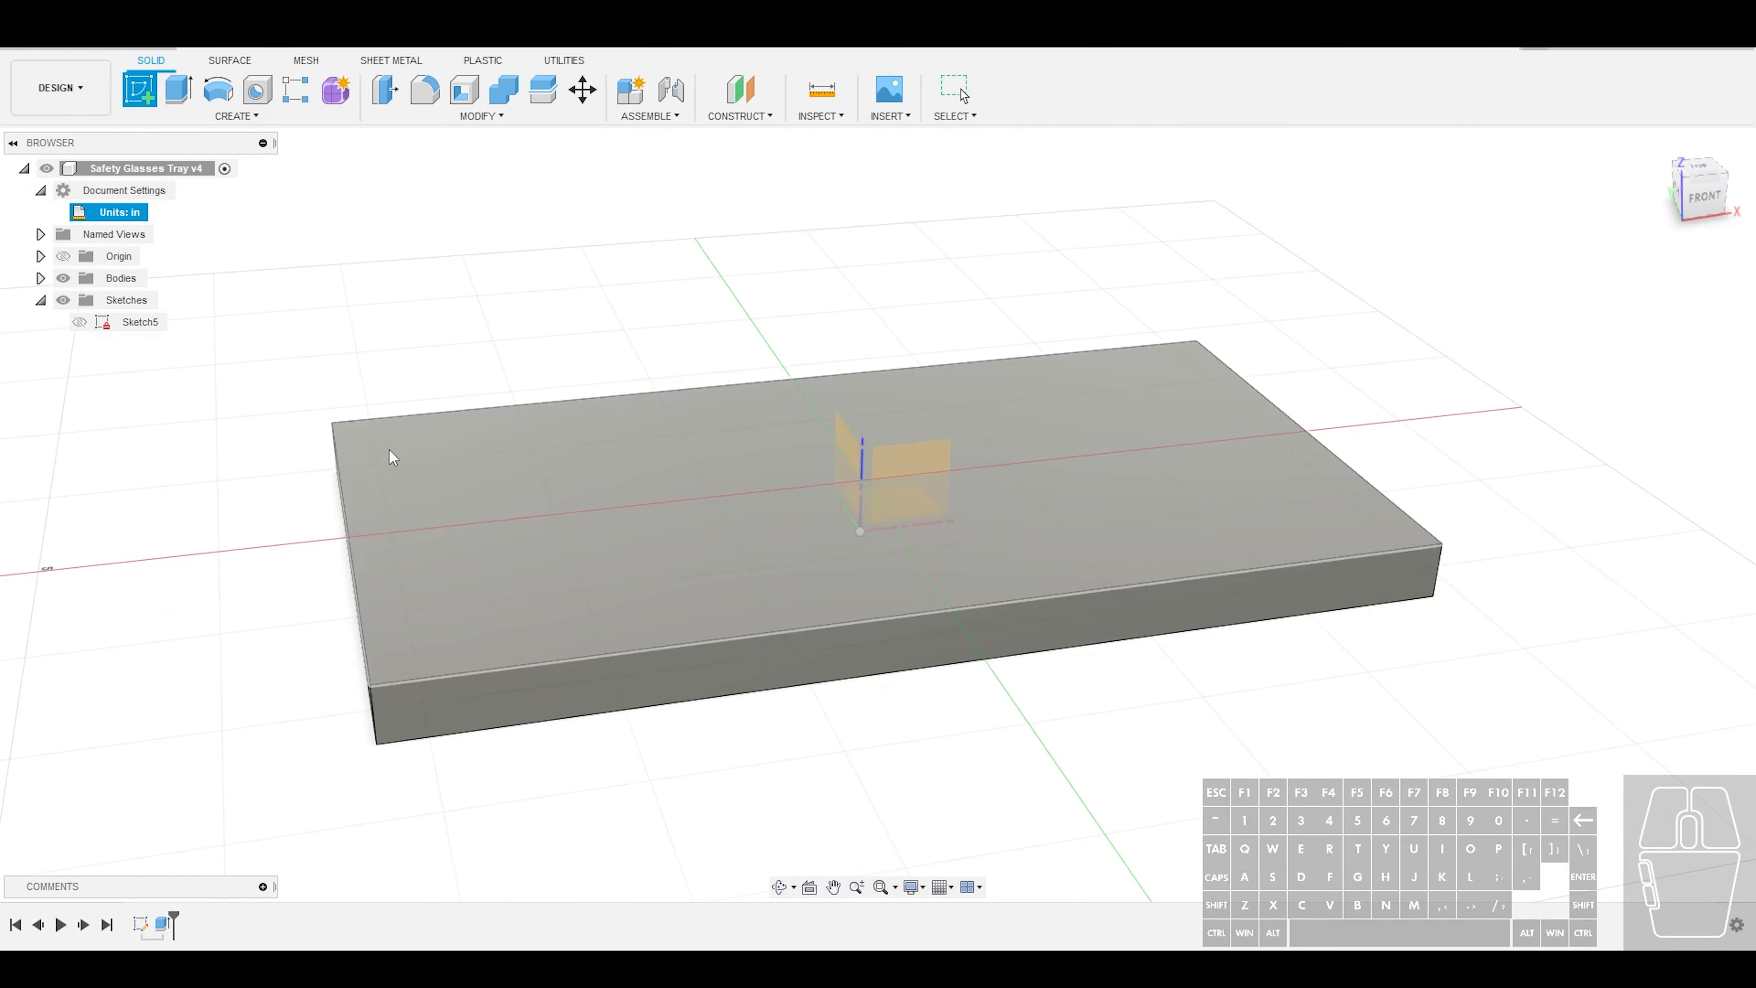
left_click(469, 461)
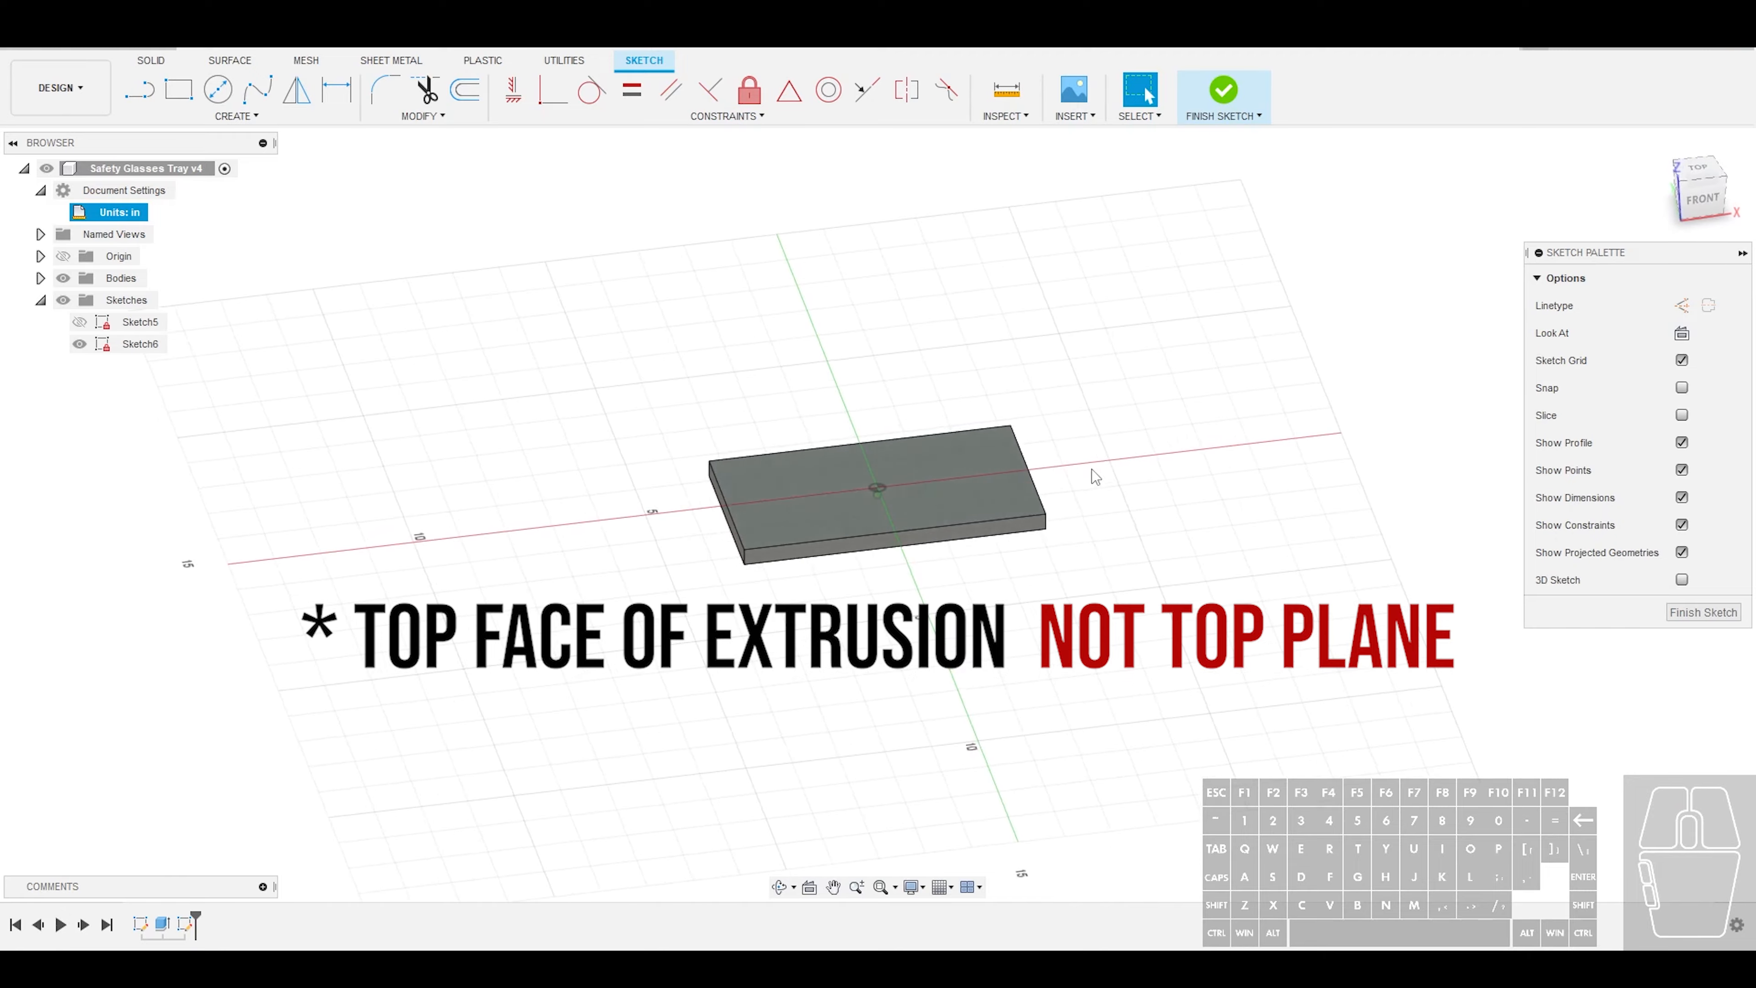
left_click(1680, 172)
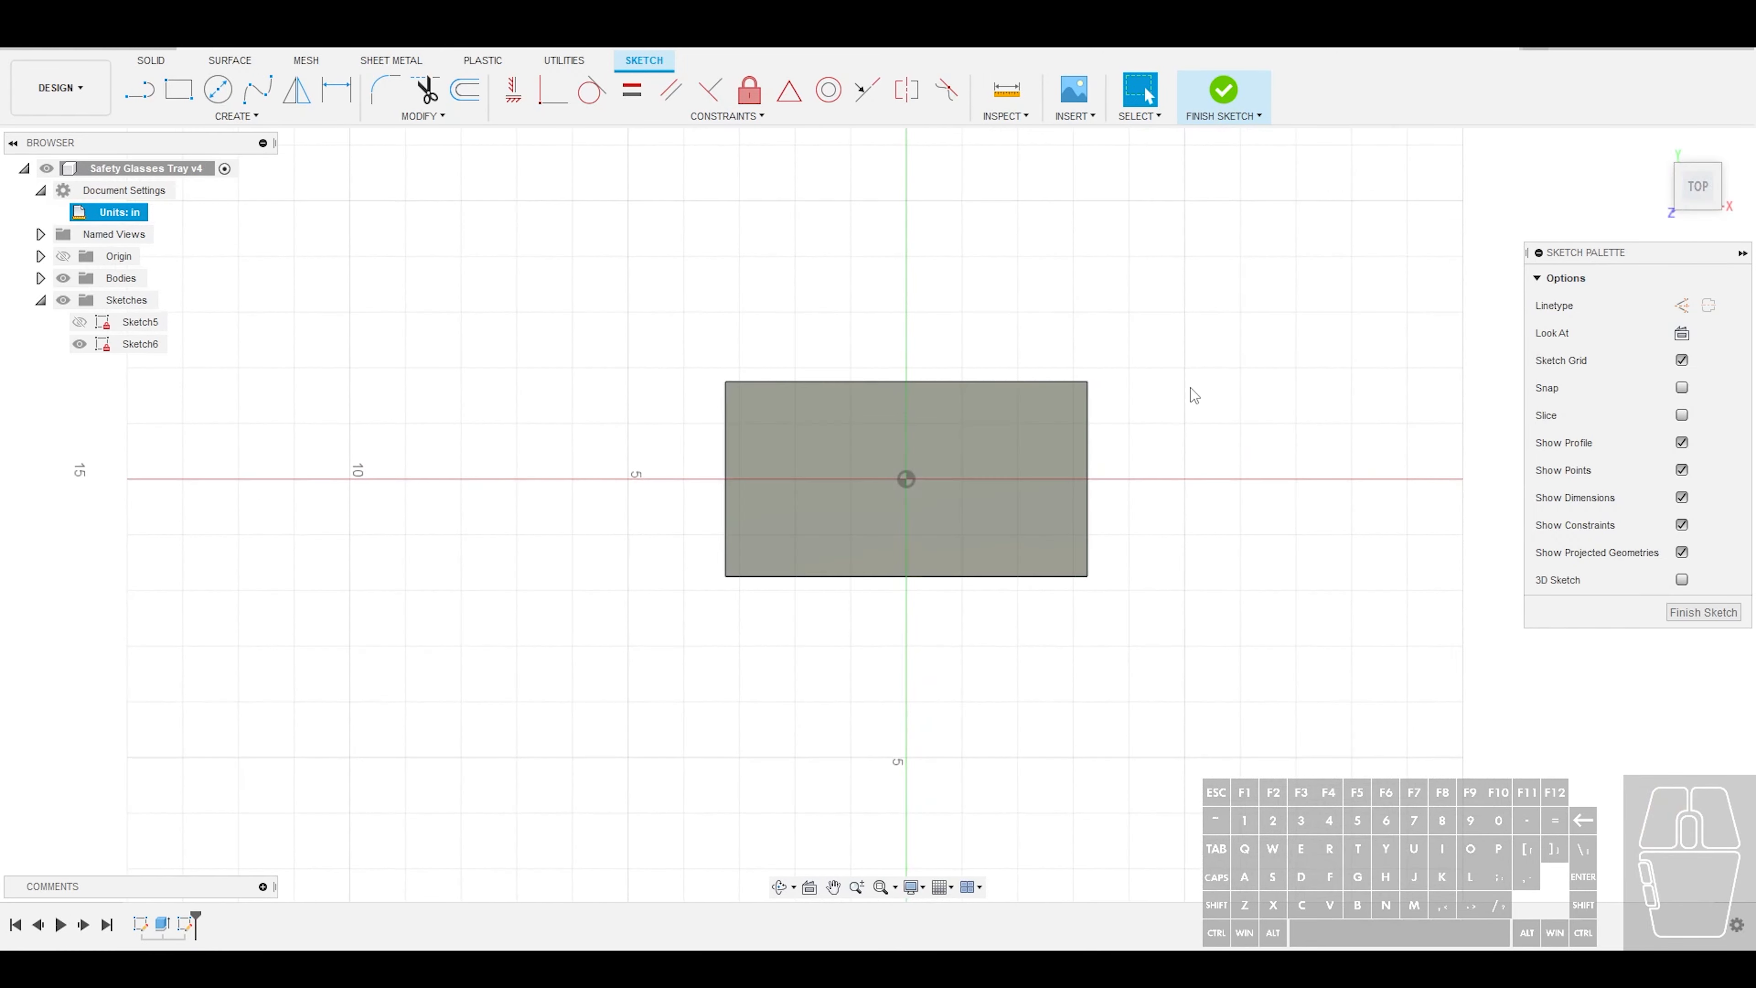
Hide the bodies while keeping the new sketch on the top face open
scroll(1134, 442, "up", 3)
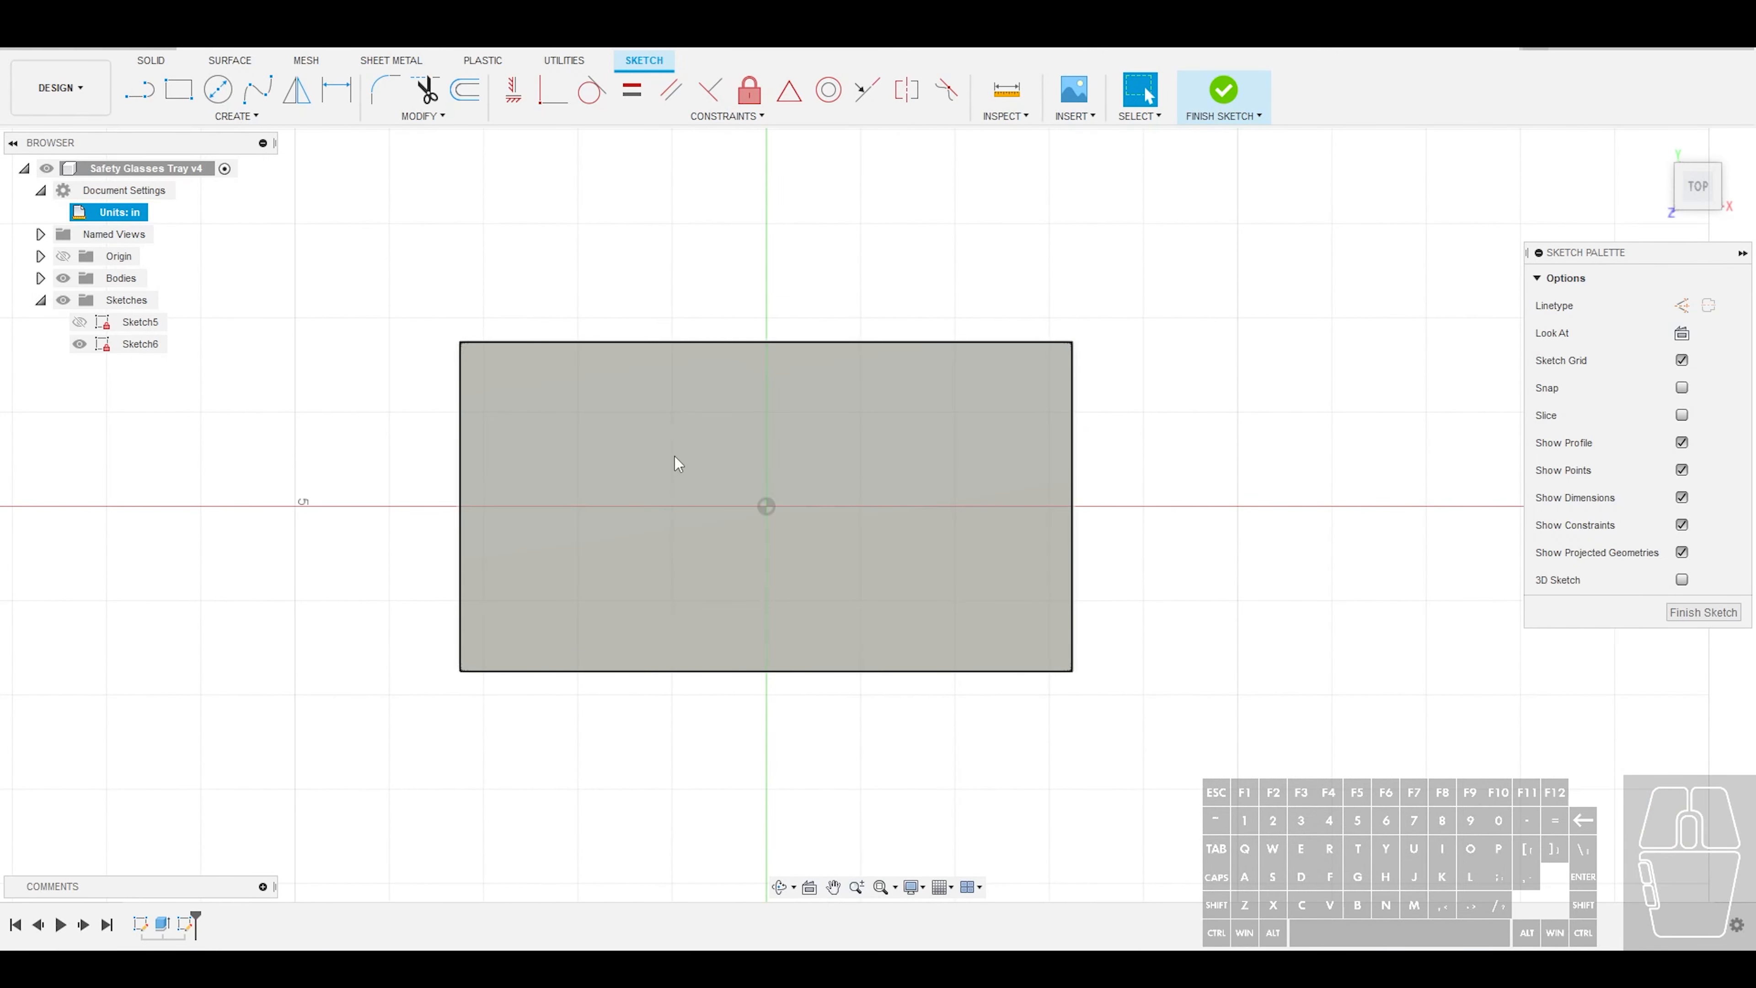
scroll(675, 456, "up", 2)
left_click(63, 279)
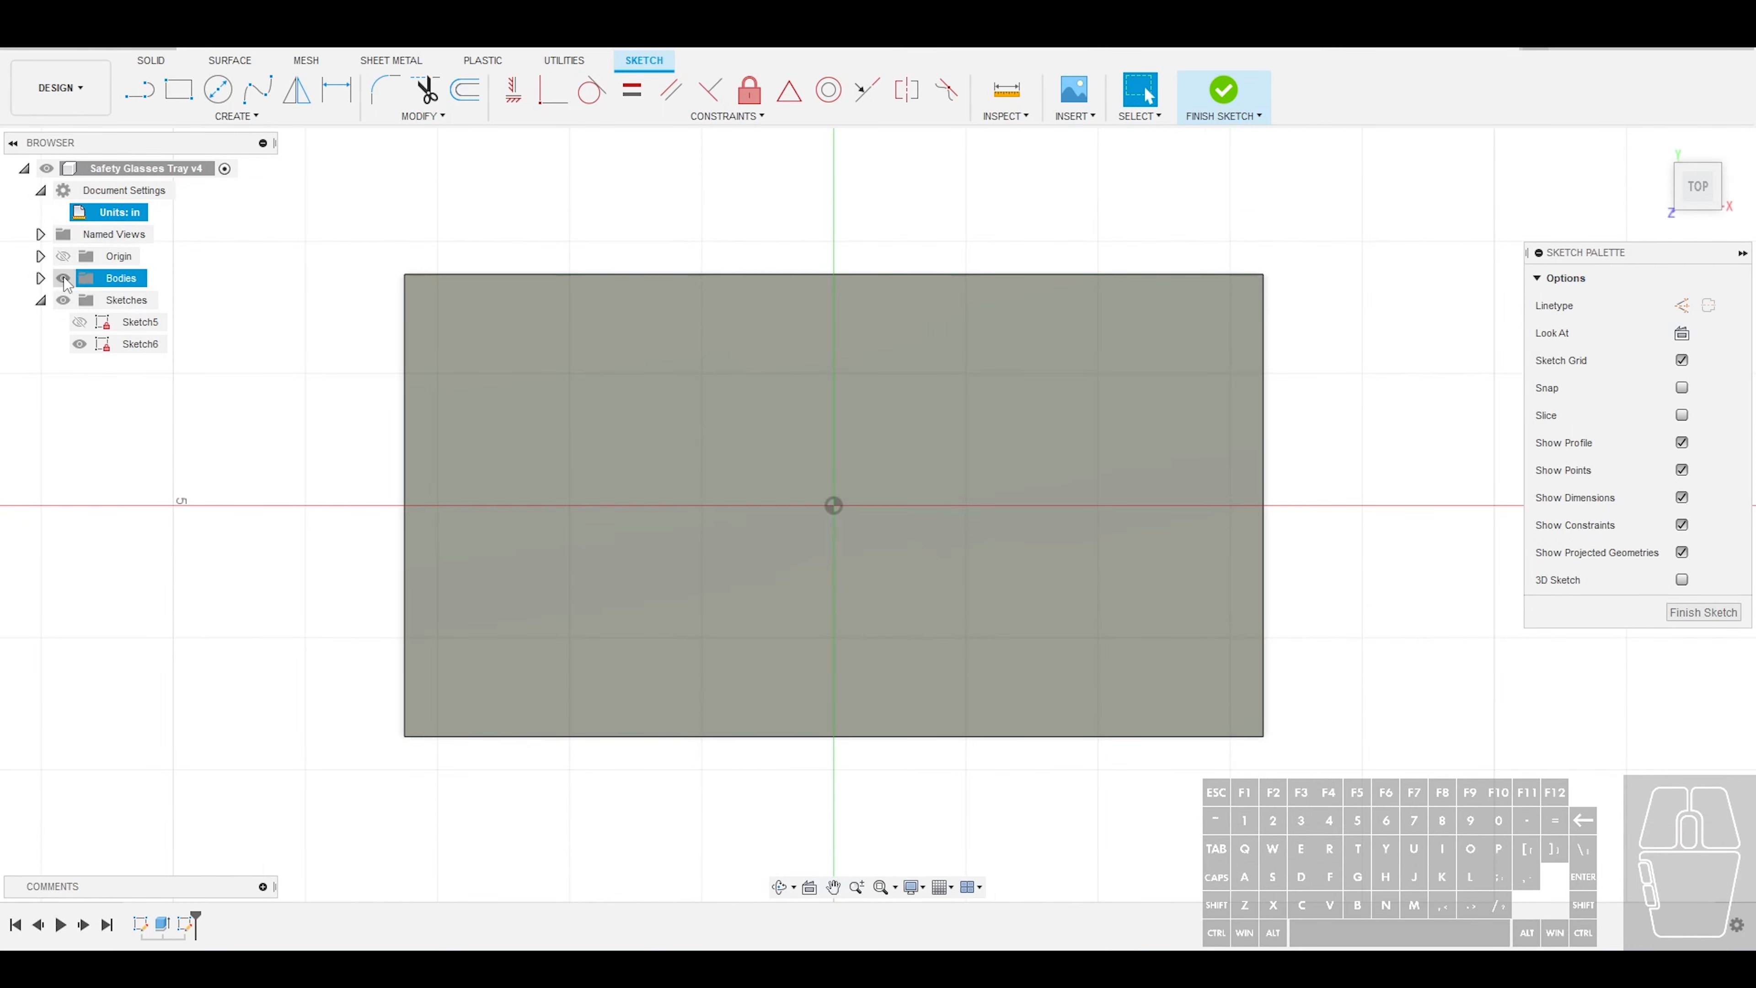
left_click(63, 279)
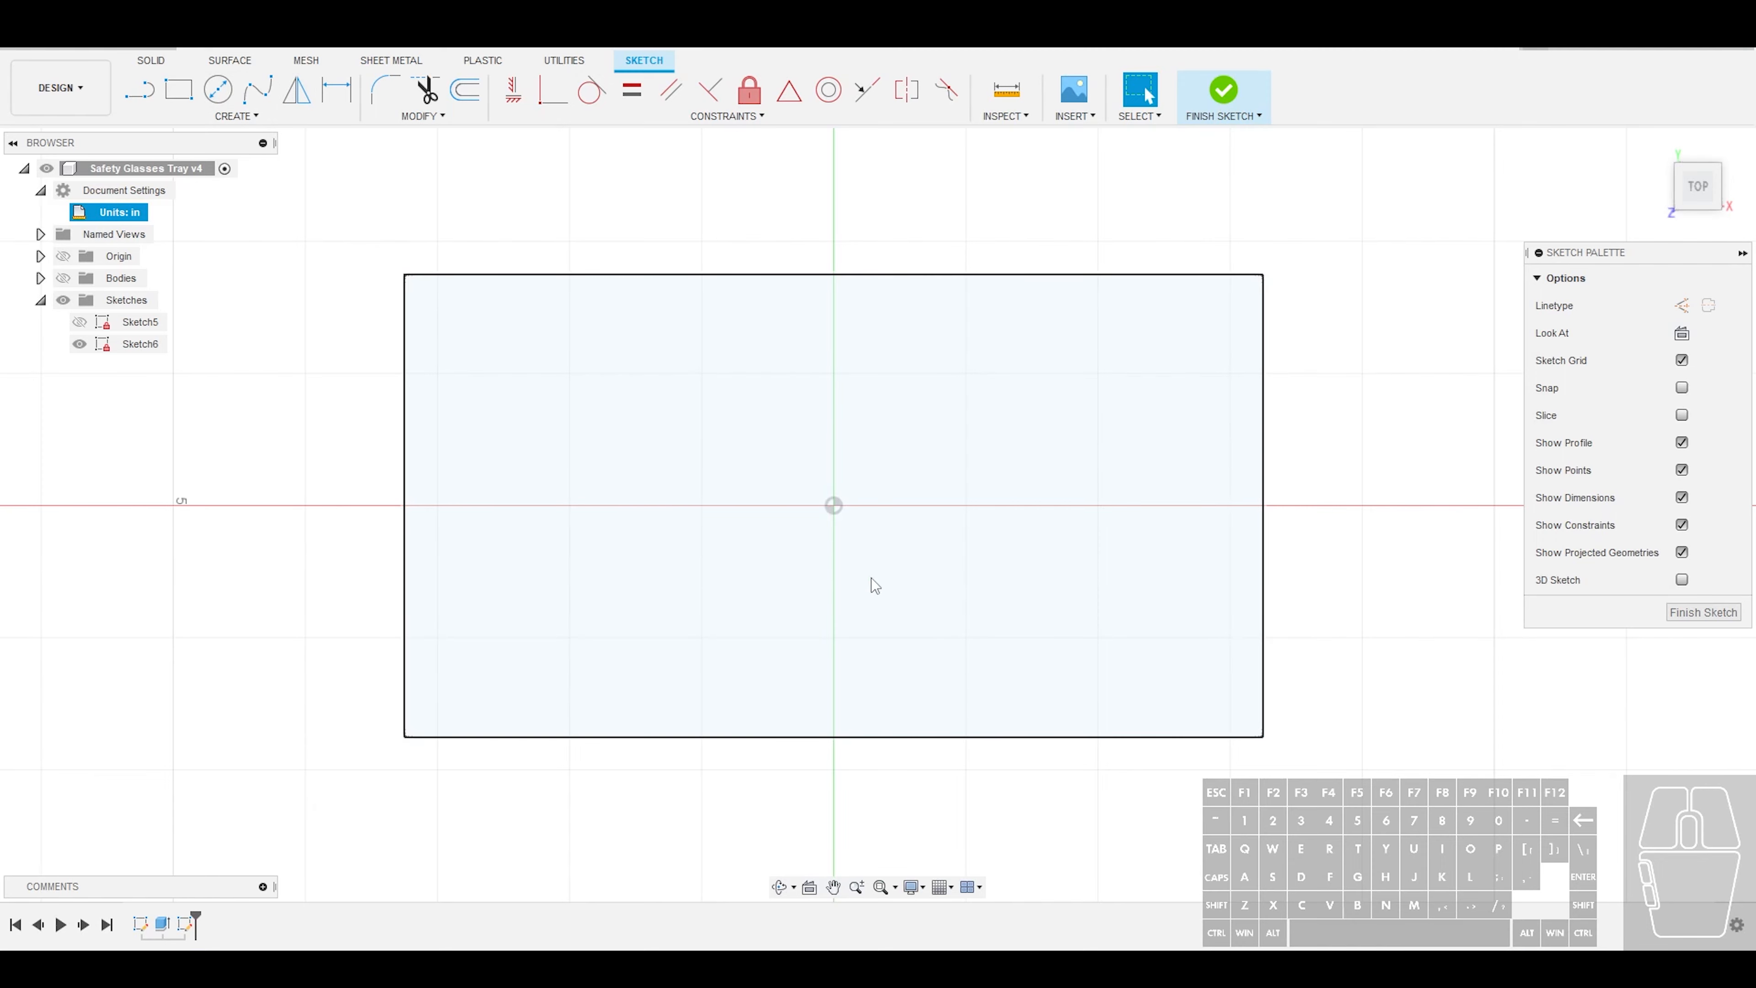
Draw three connected lines left of the origin as an open, triangle-like path inside the rectangle
scroll(918, 440, "up", 2)
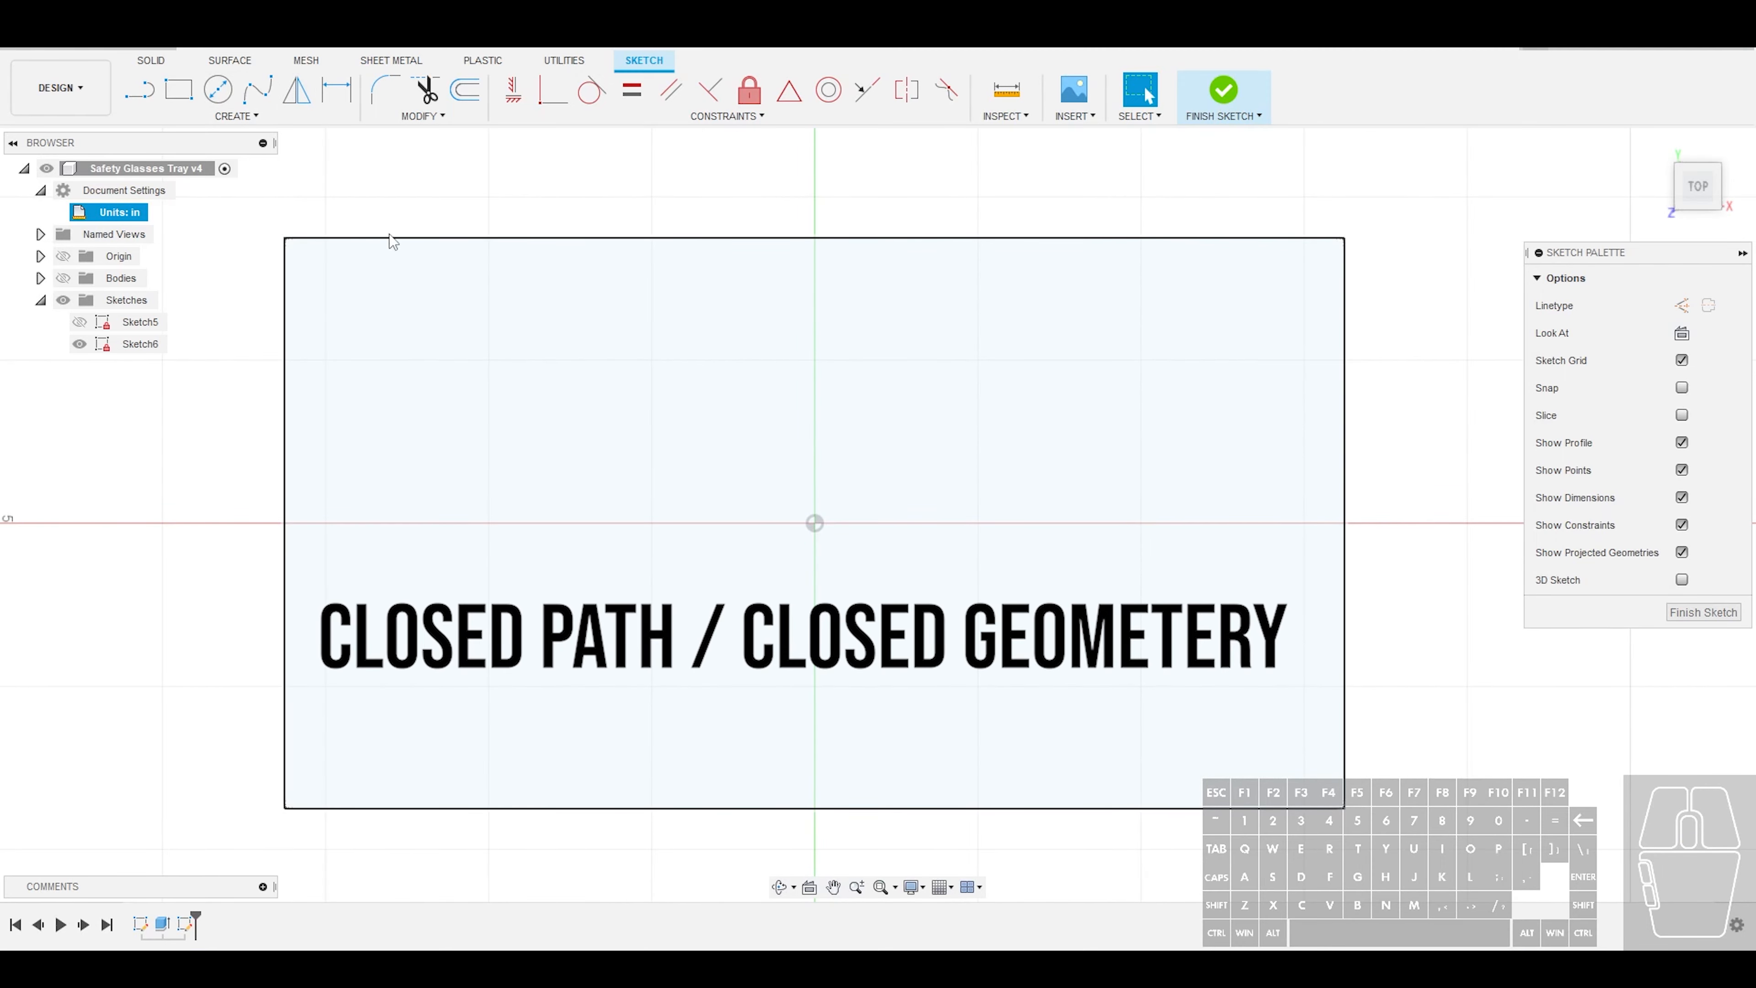
left_click(139, 89)
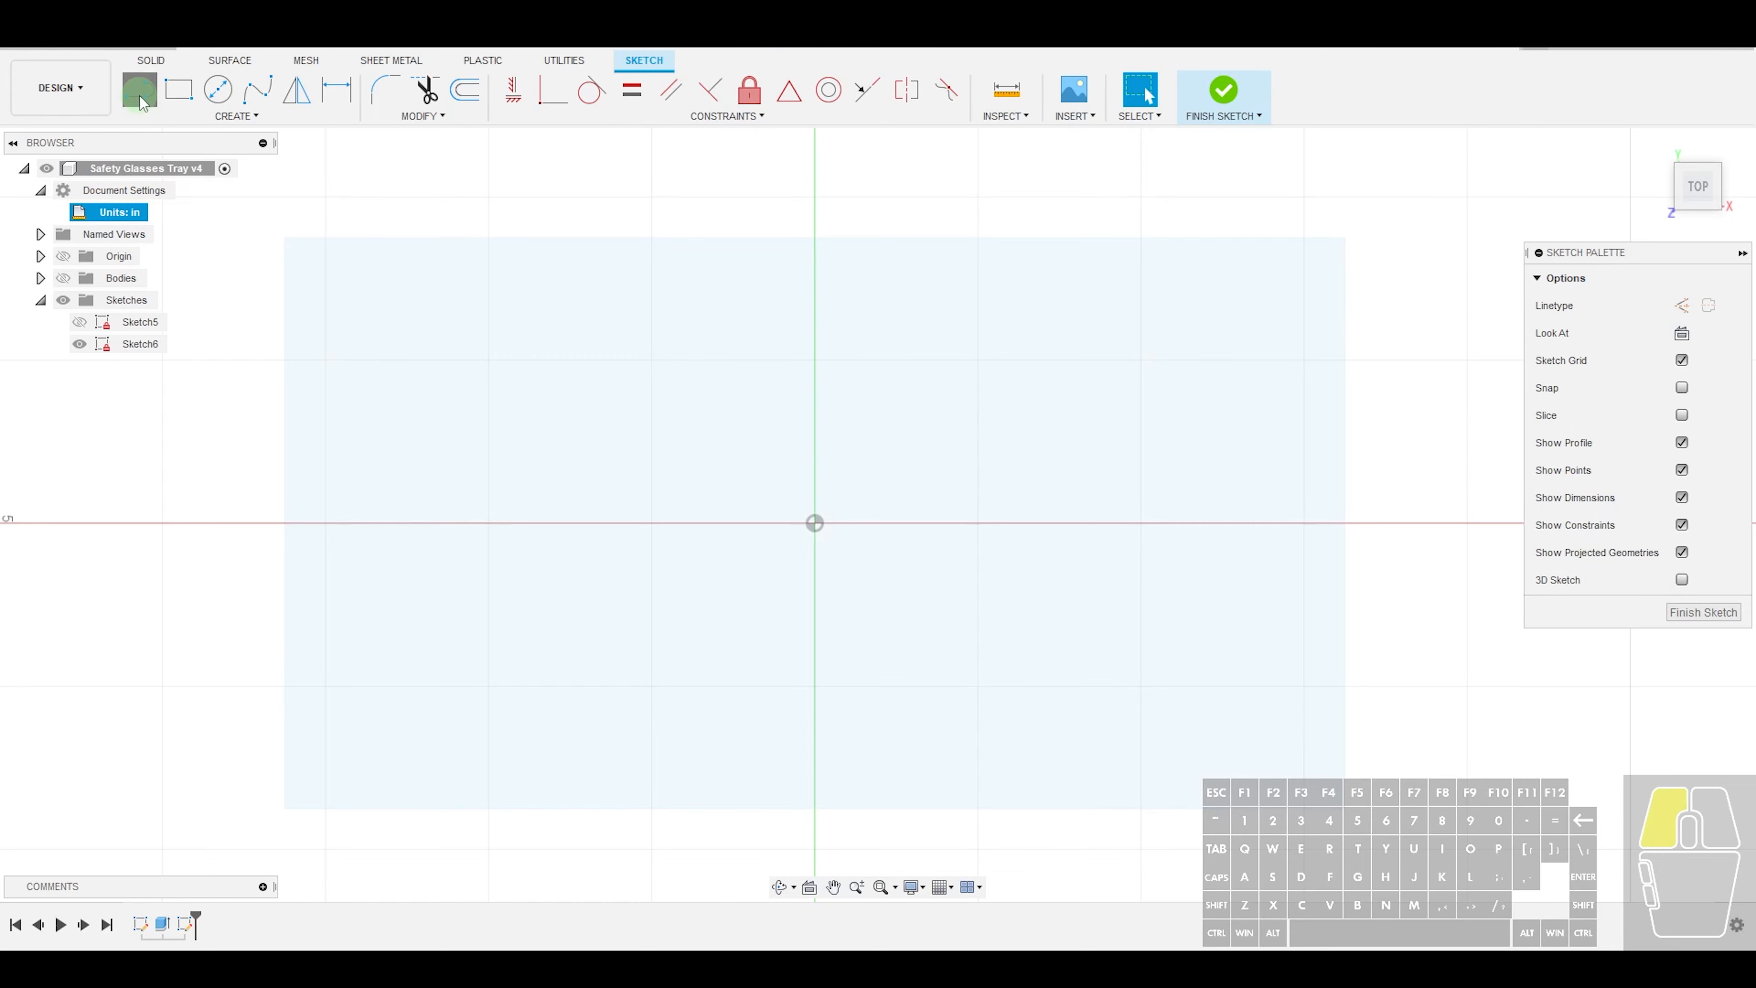
left_click(451, 373)
left_click(411, 573)
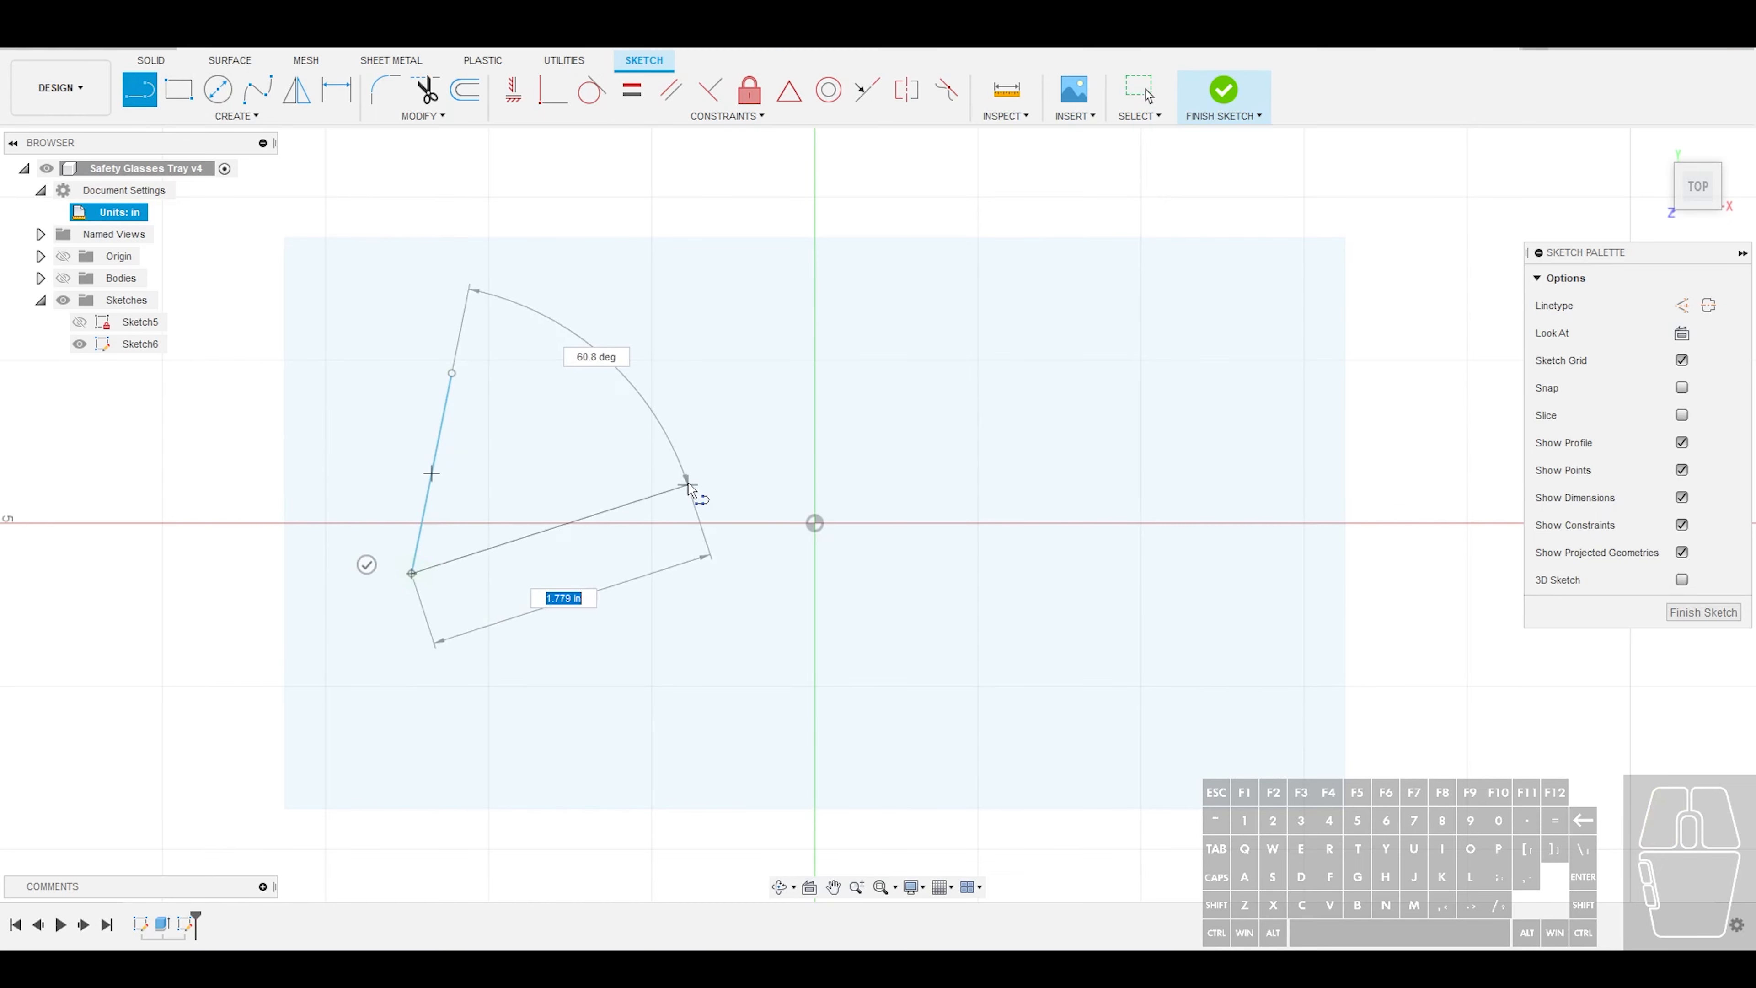
left_click(684, 474)
left_click(508, 374)
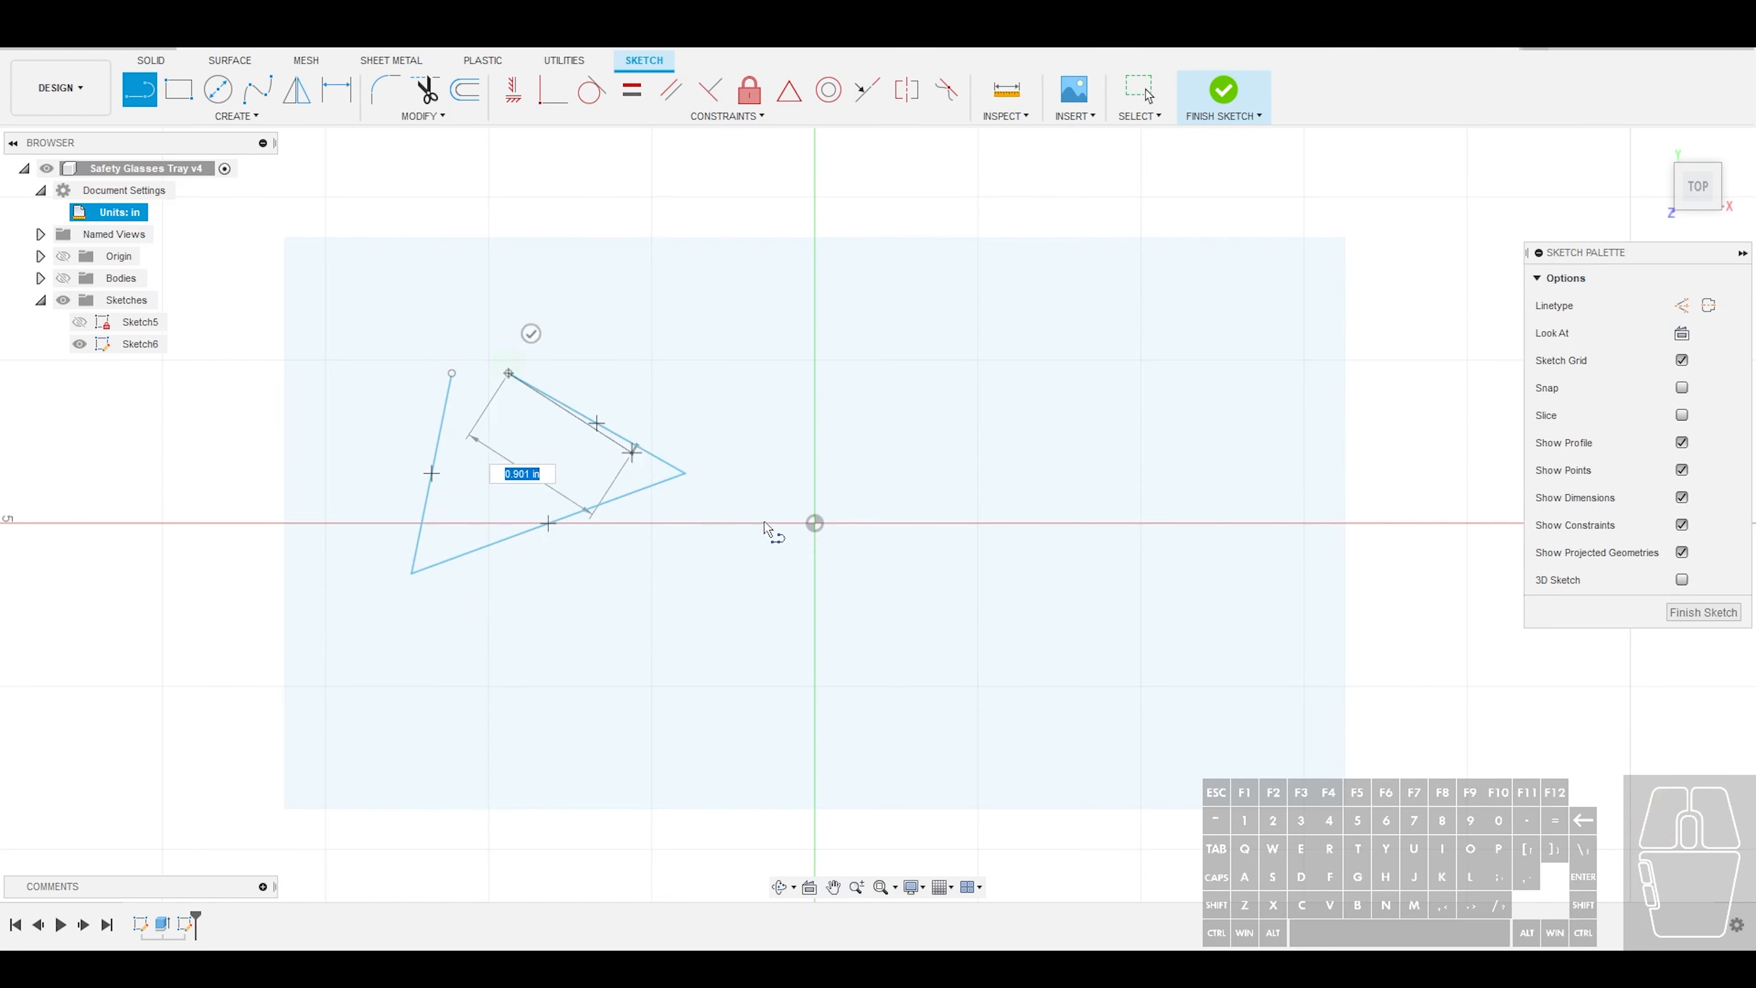
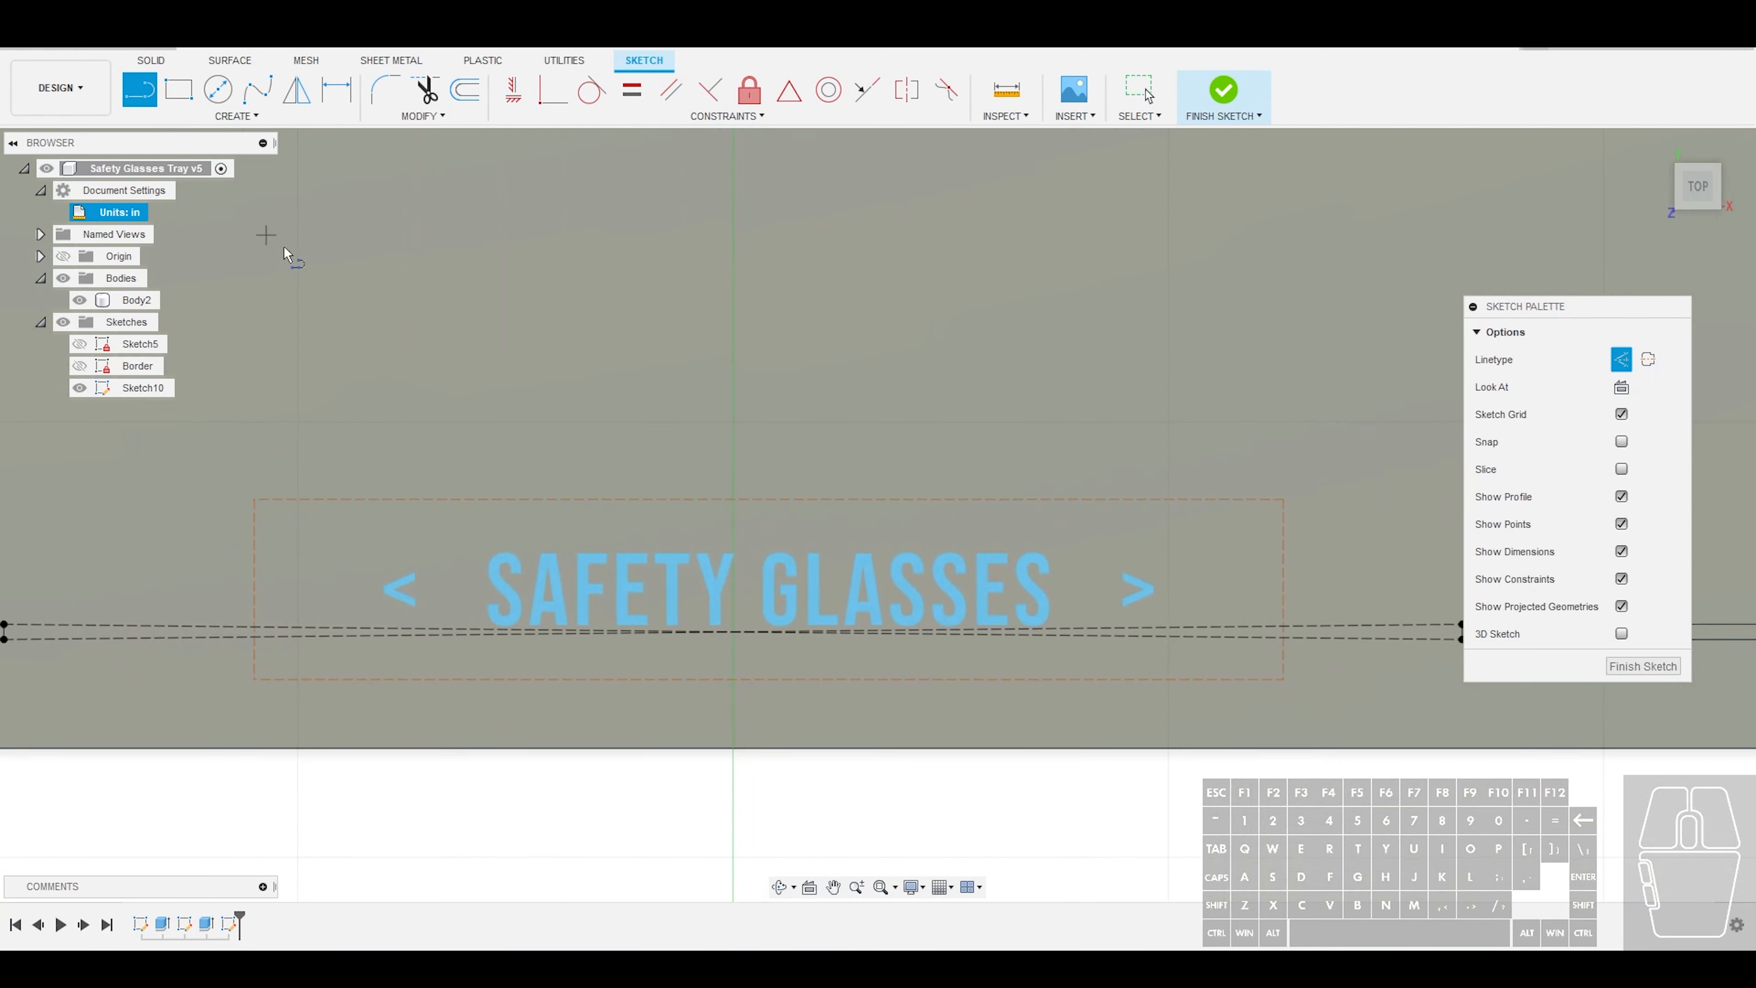
Leave the line command and move the SAFETY GLASSES text box up, clear of the dashed border lines
key("Escape")
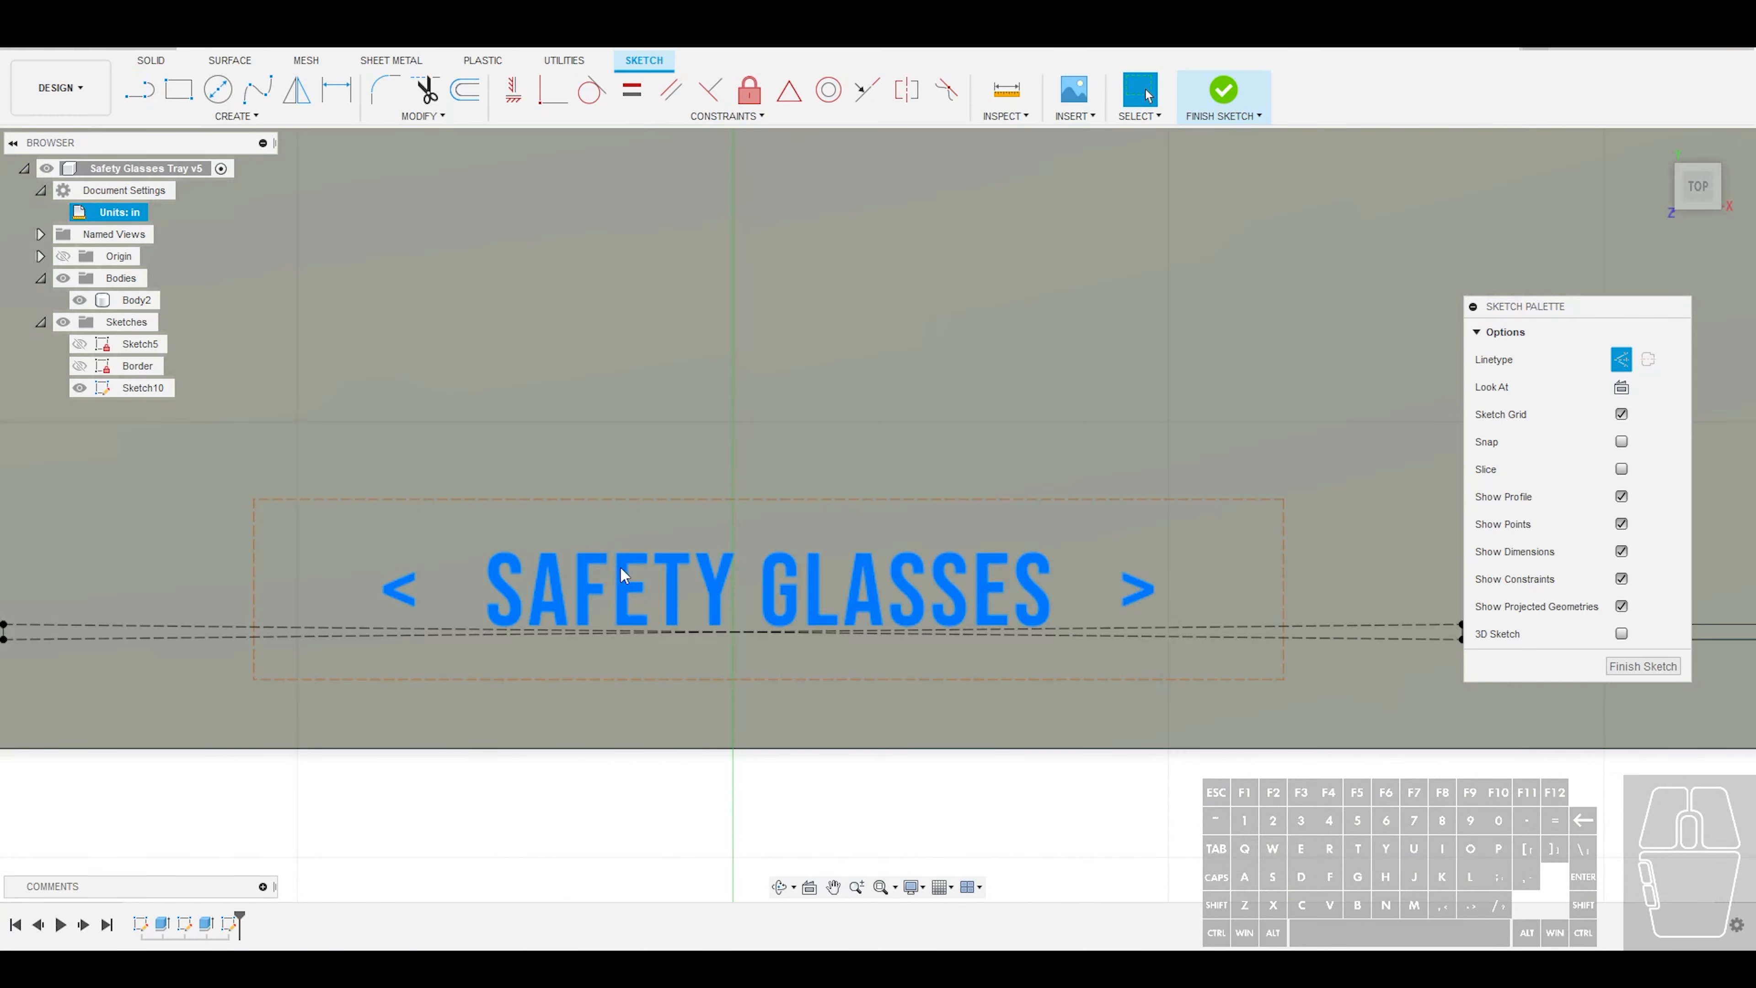
mouse_move(624, 569)
left_mouse_down()
mouse_move(618, 608)
mouse_move(594, 608)
left_mouse_up()
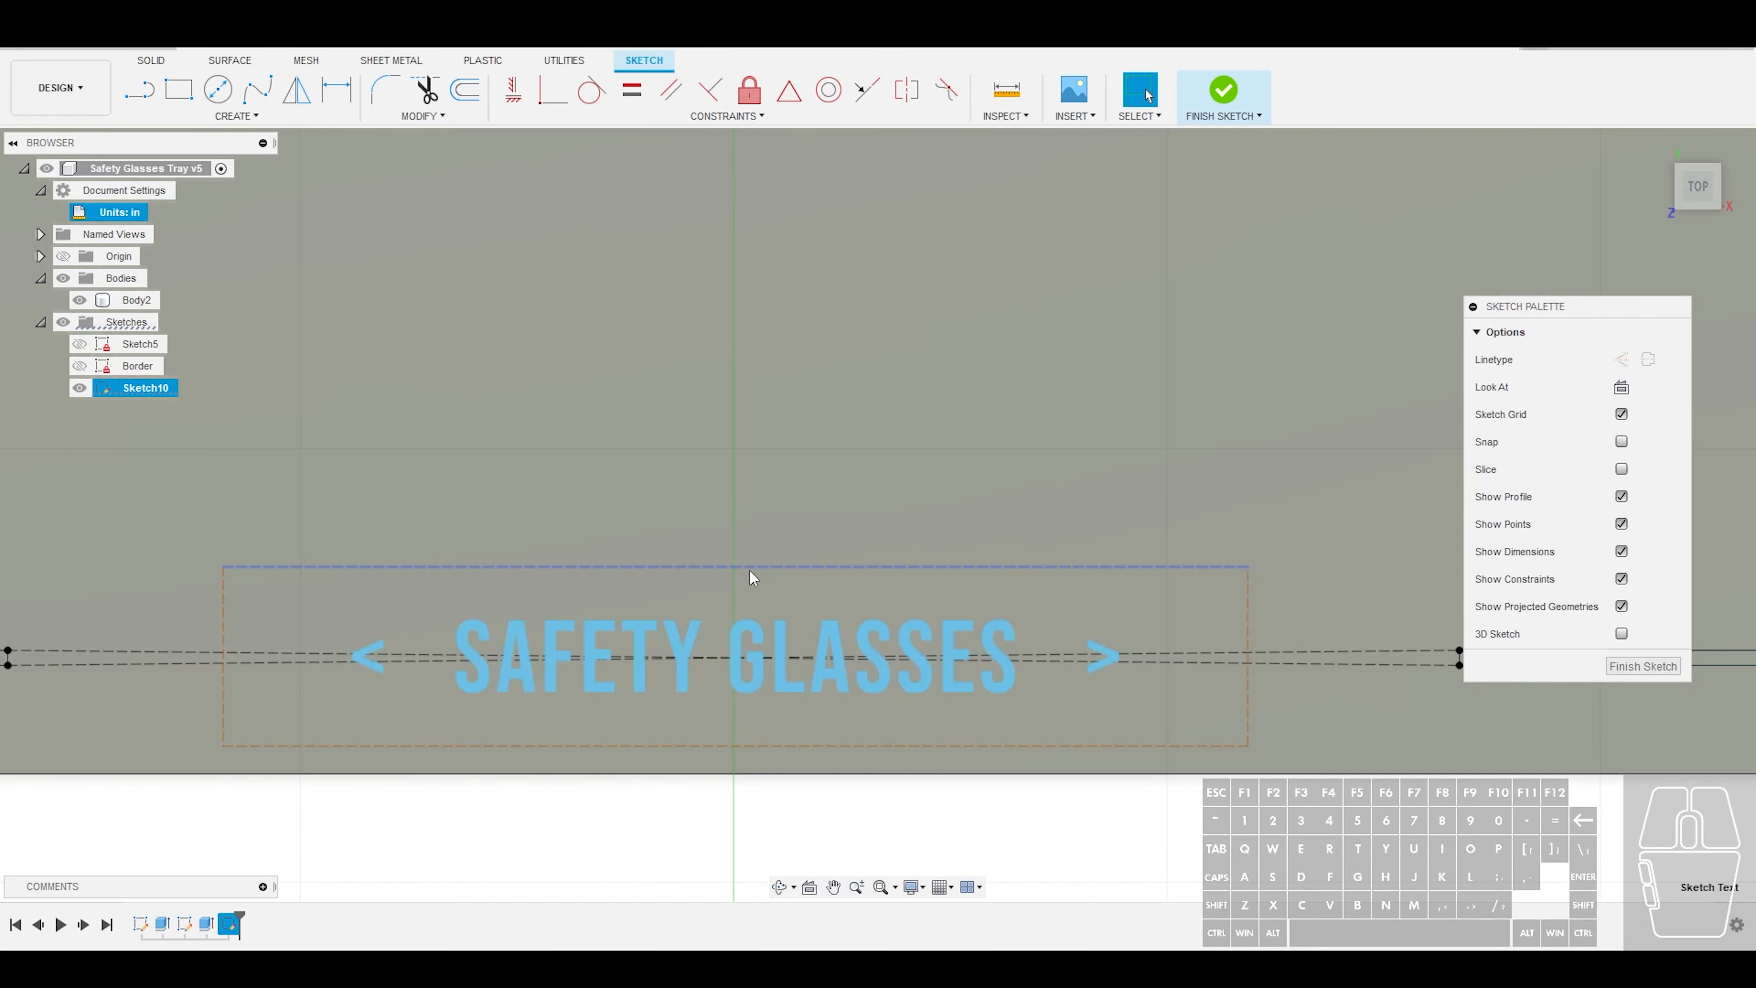
left_click_drag(752, 577, 750, 397)
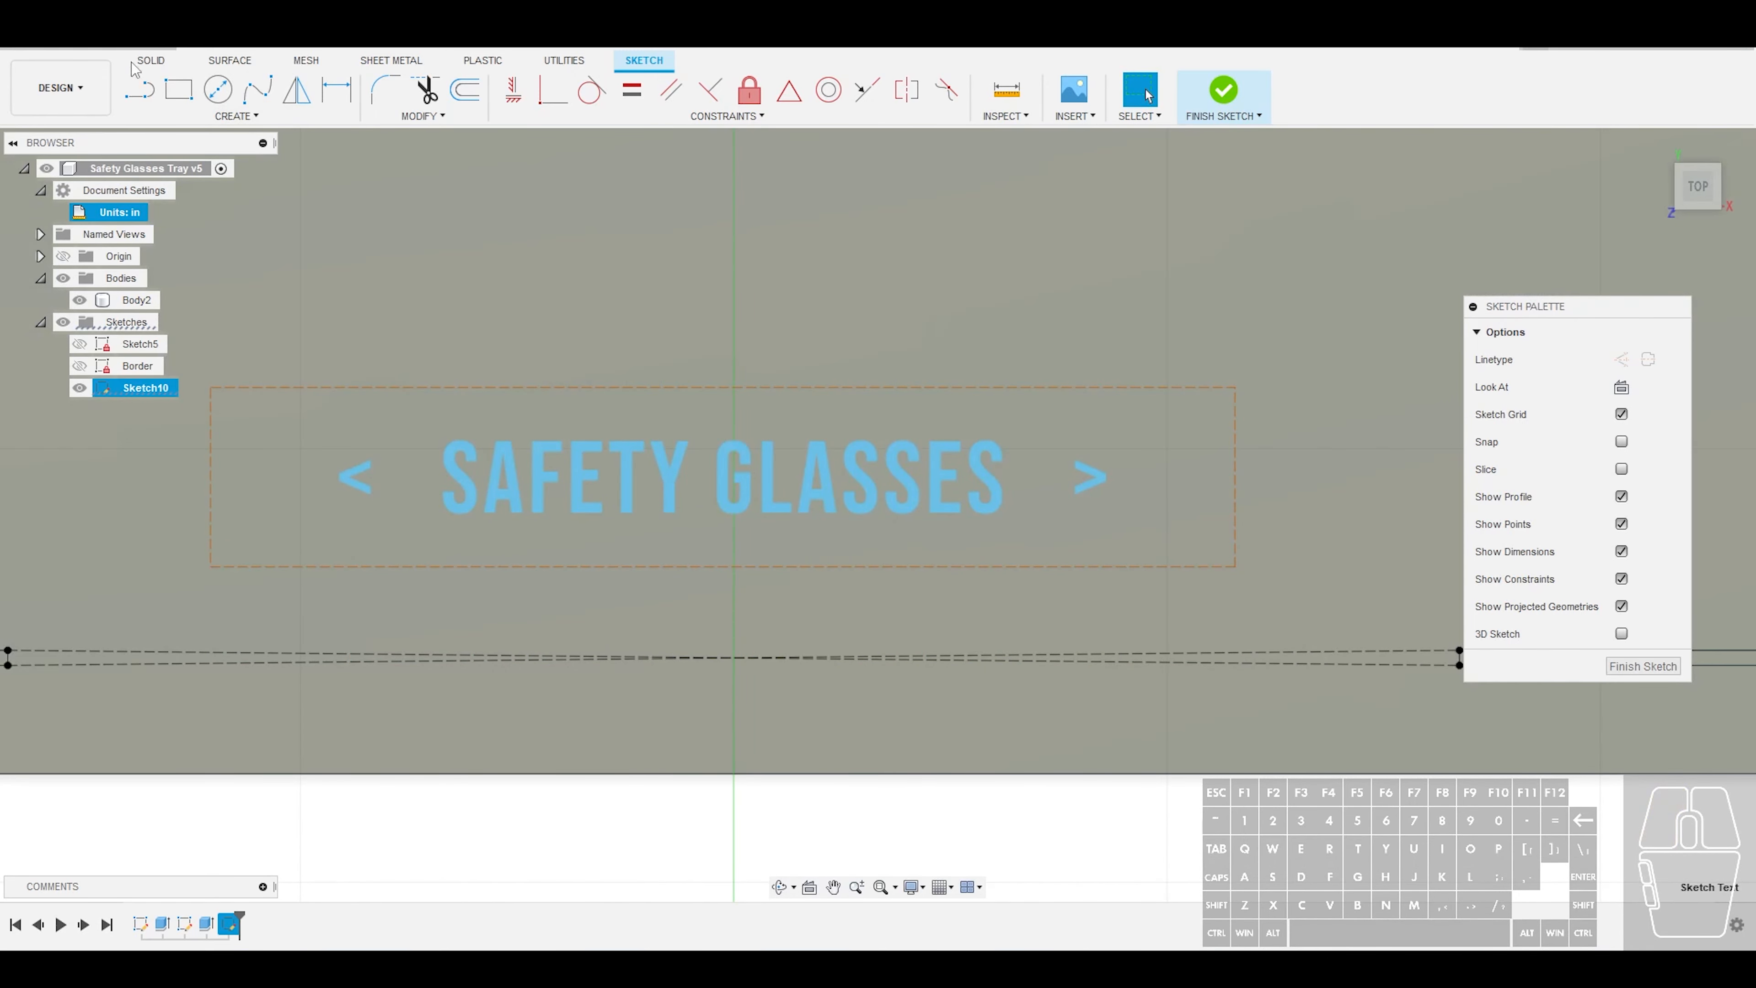
Draw construction lines in the text box: one diagonal between opposite corners and one vertical between the midpoints of its long edges
left_click(139, 89)
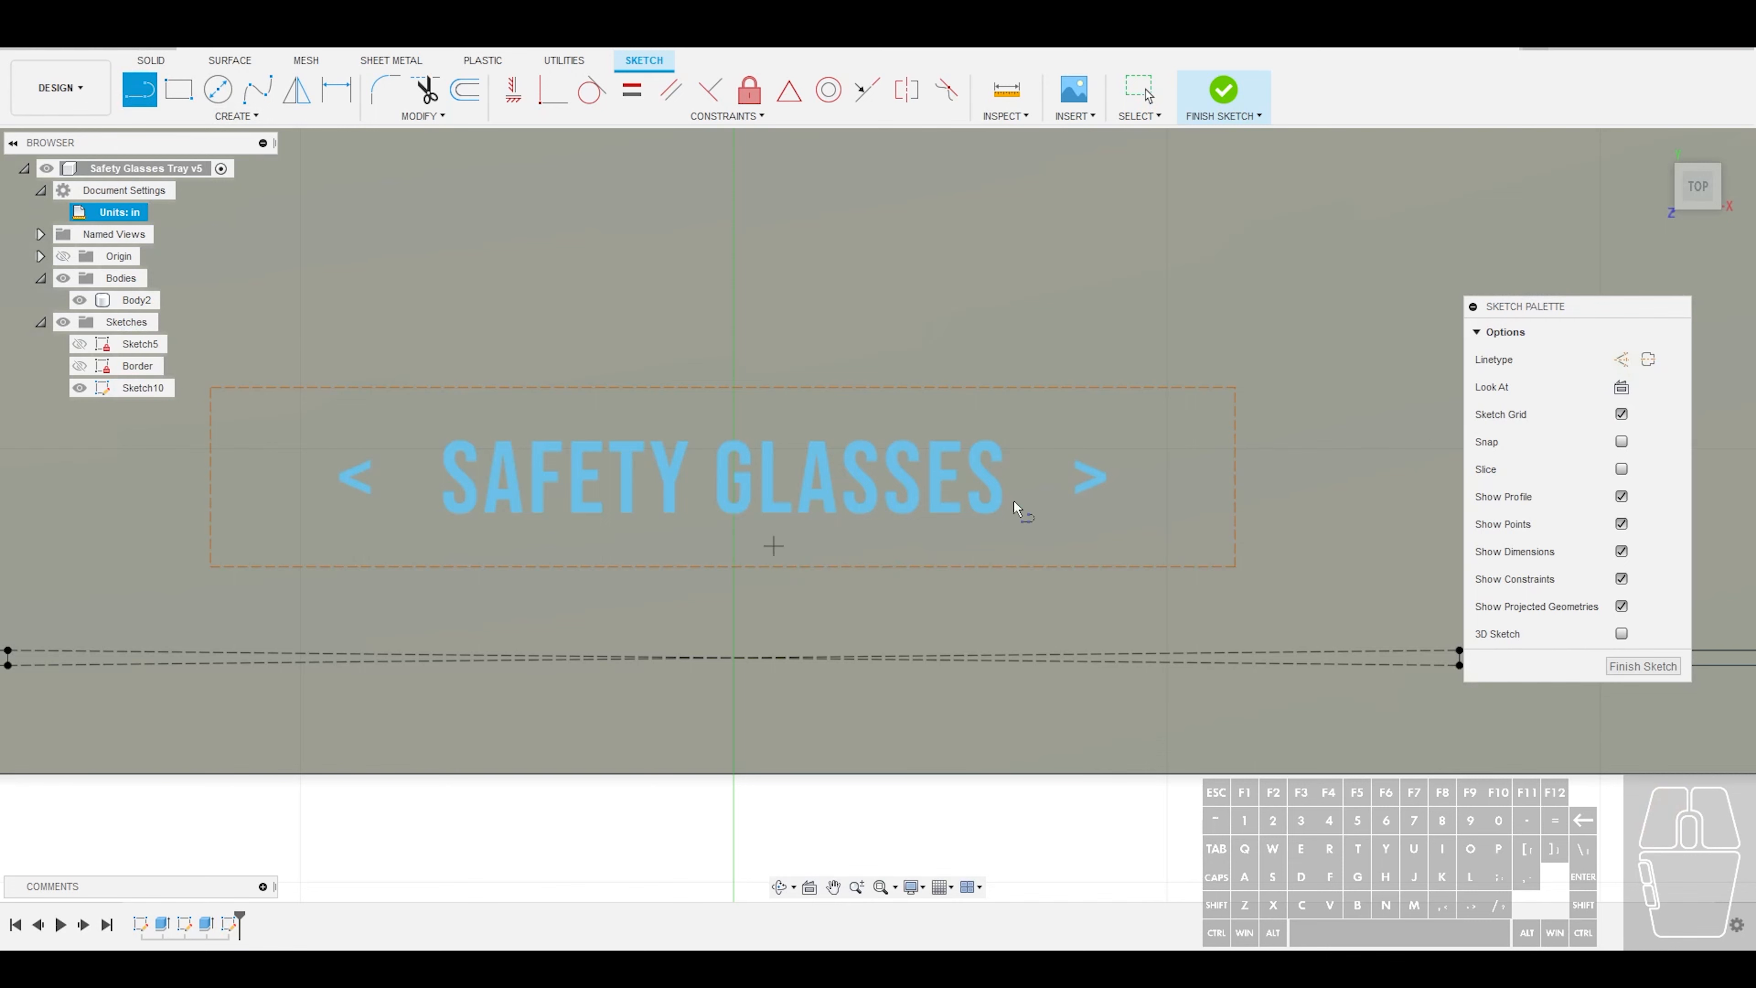
left_click(1621, 359)
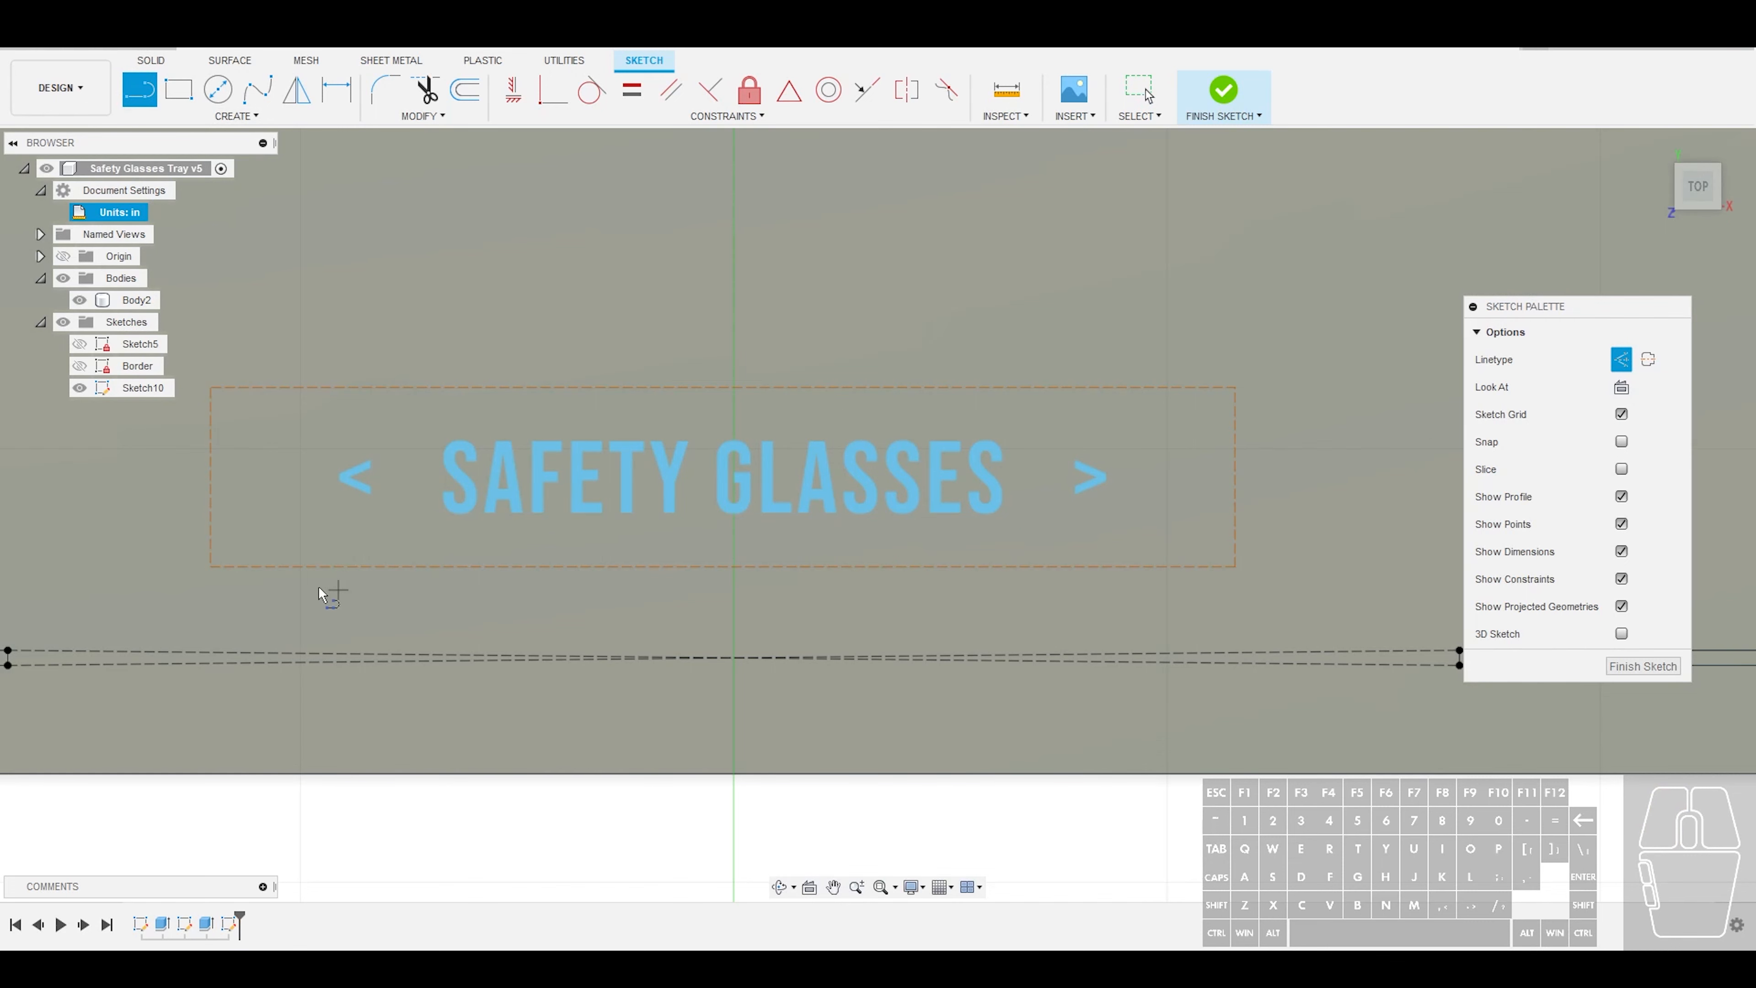
left_click(211, 565)
double_click(1236, 389)
left_click(721, 388)
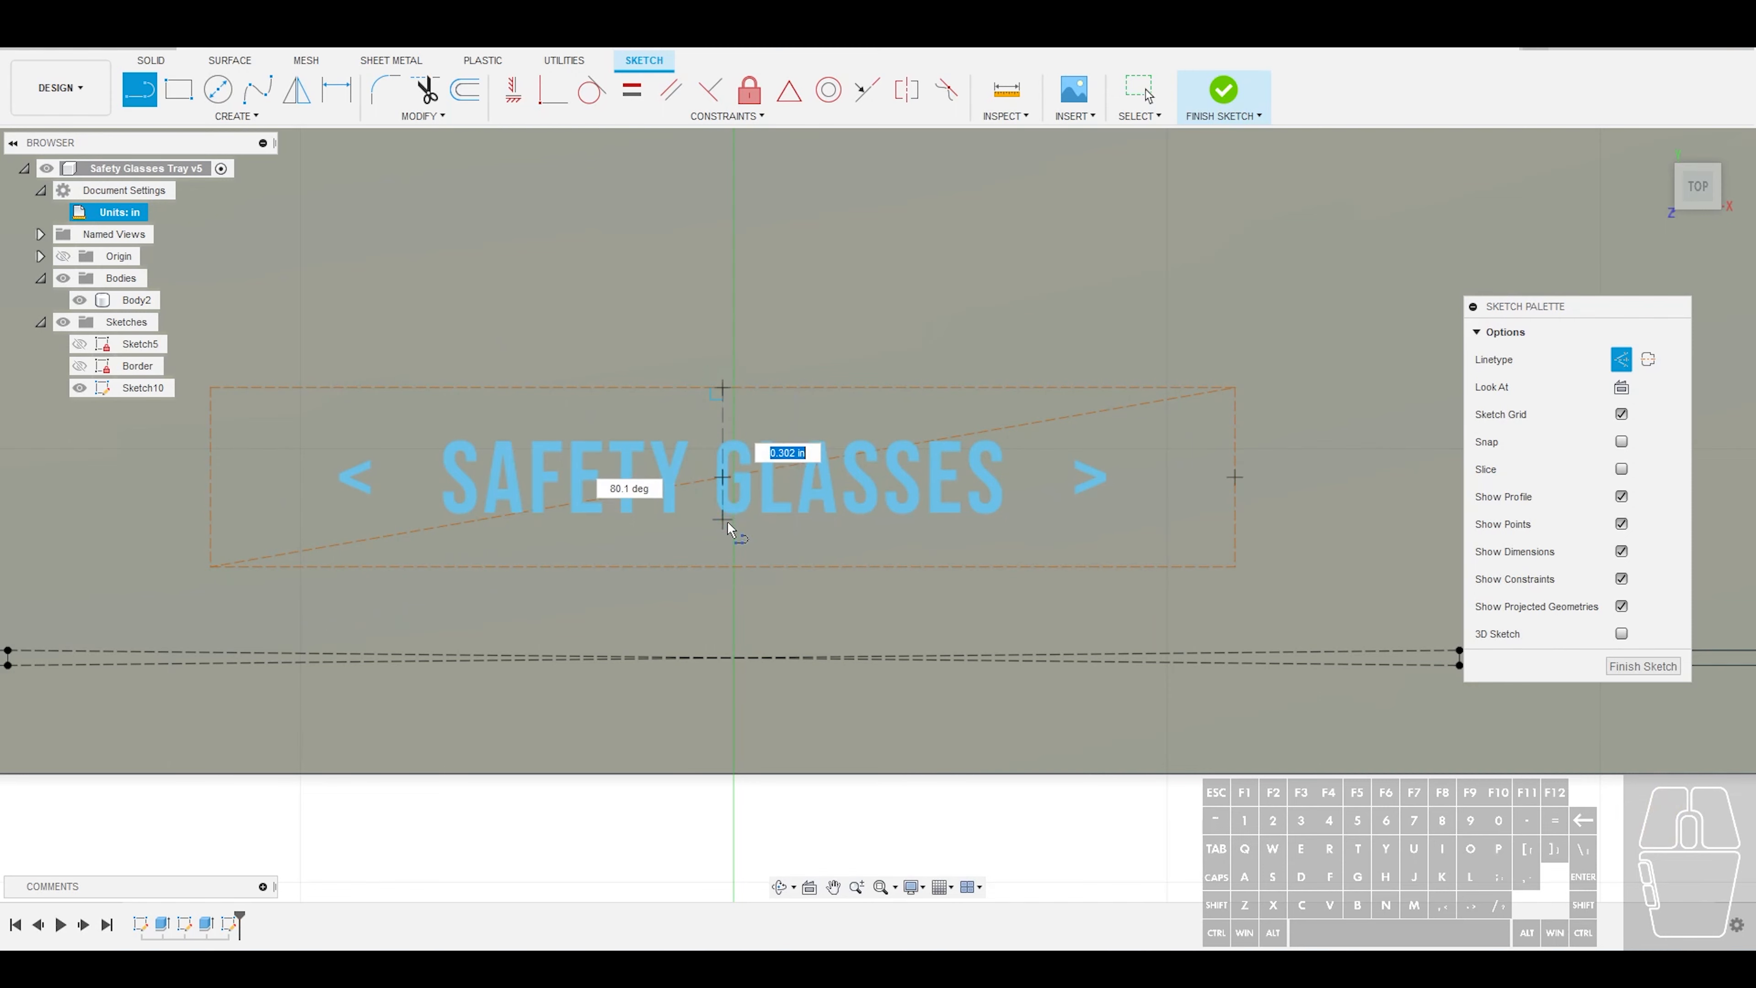
double_click(724, 566)
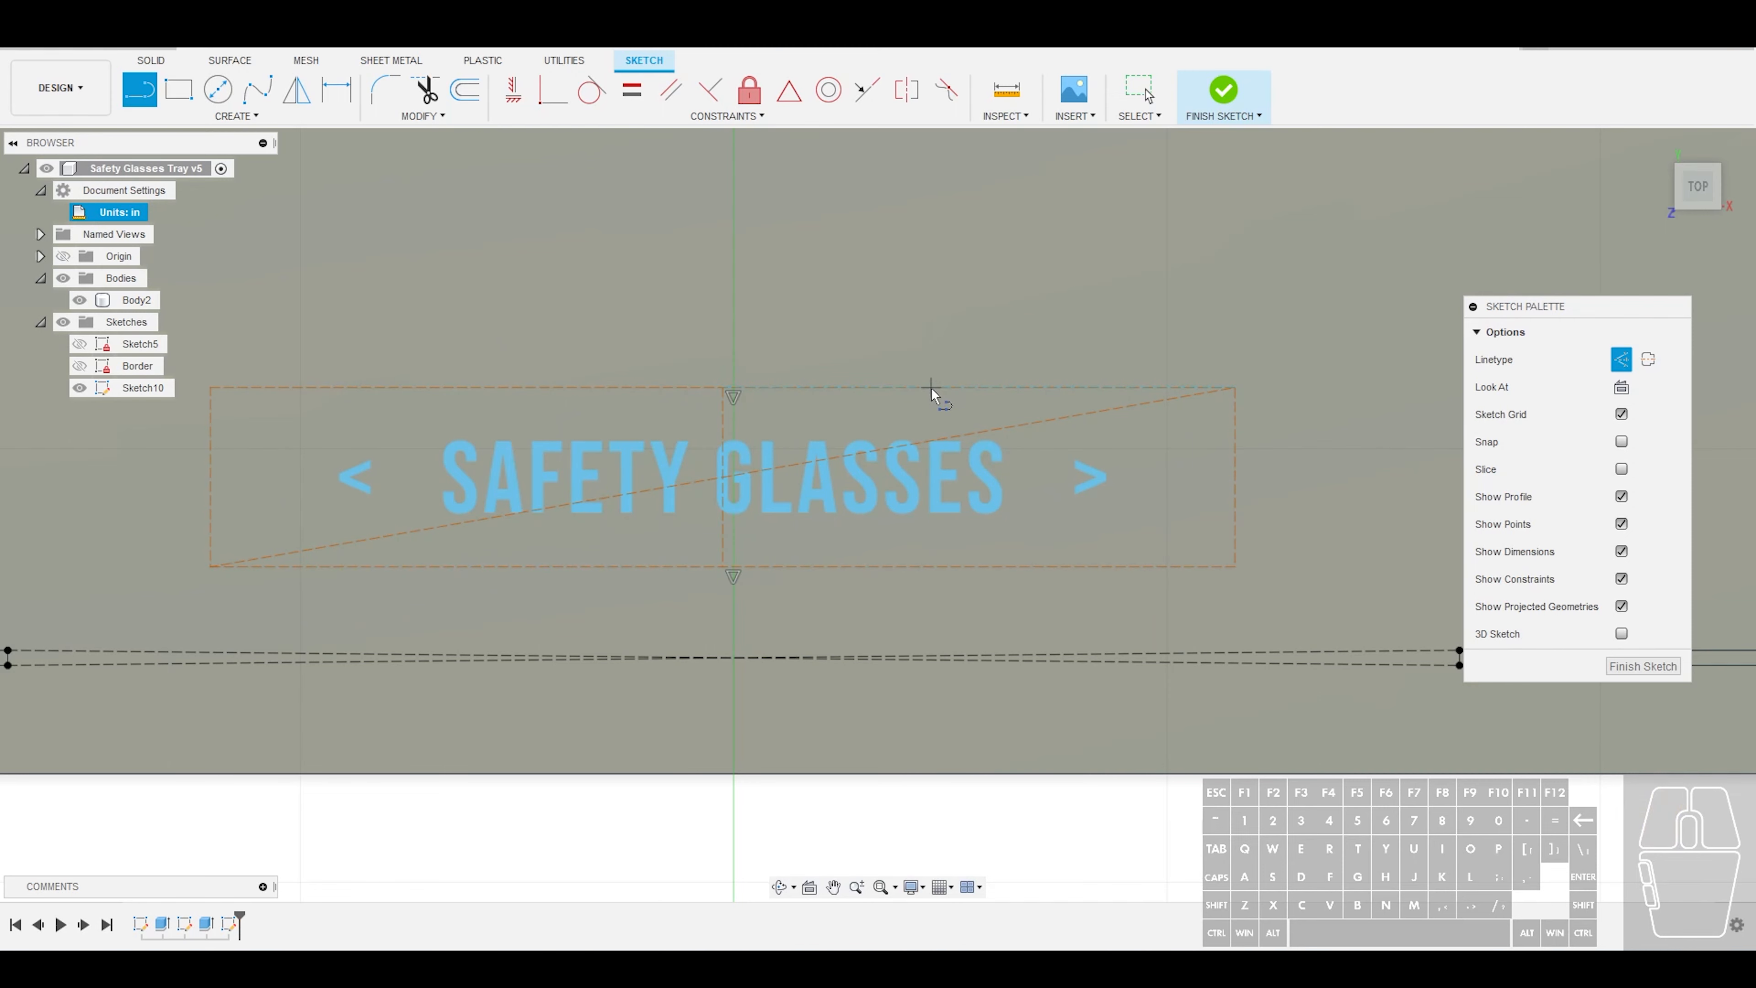
Move the SAFETY GLASSES text so its center sits on the vertical axis between the dashed border lines, and finish the sketch
key("Escape")
mouse_move(858, 476)
left_mouse_down()
mouse_move(886, 623)
mouse_move(871, 656)
left_mouse_up()
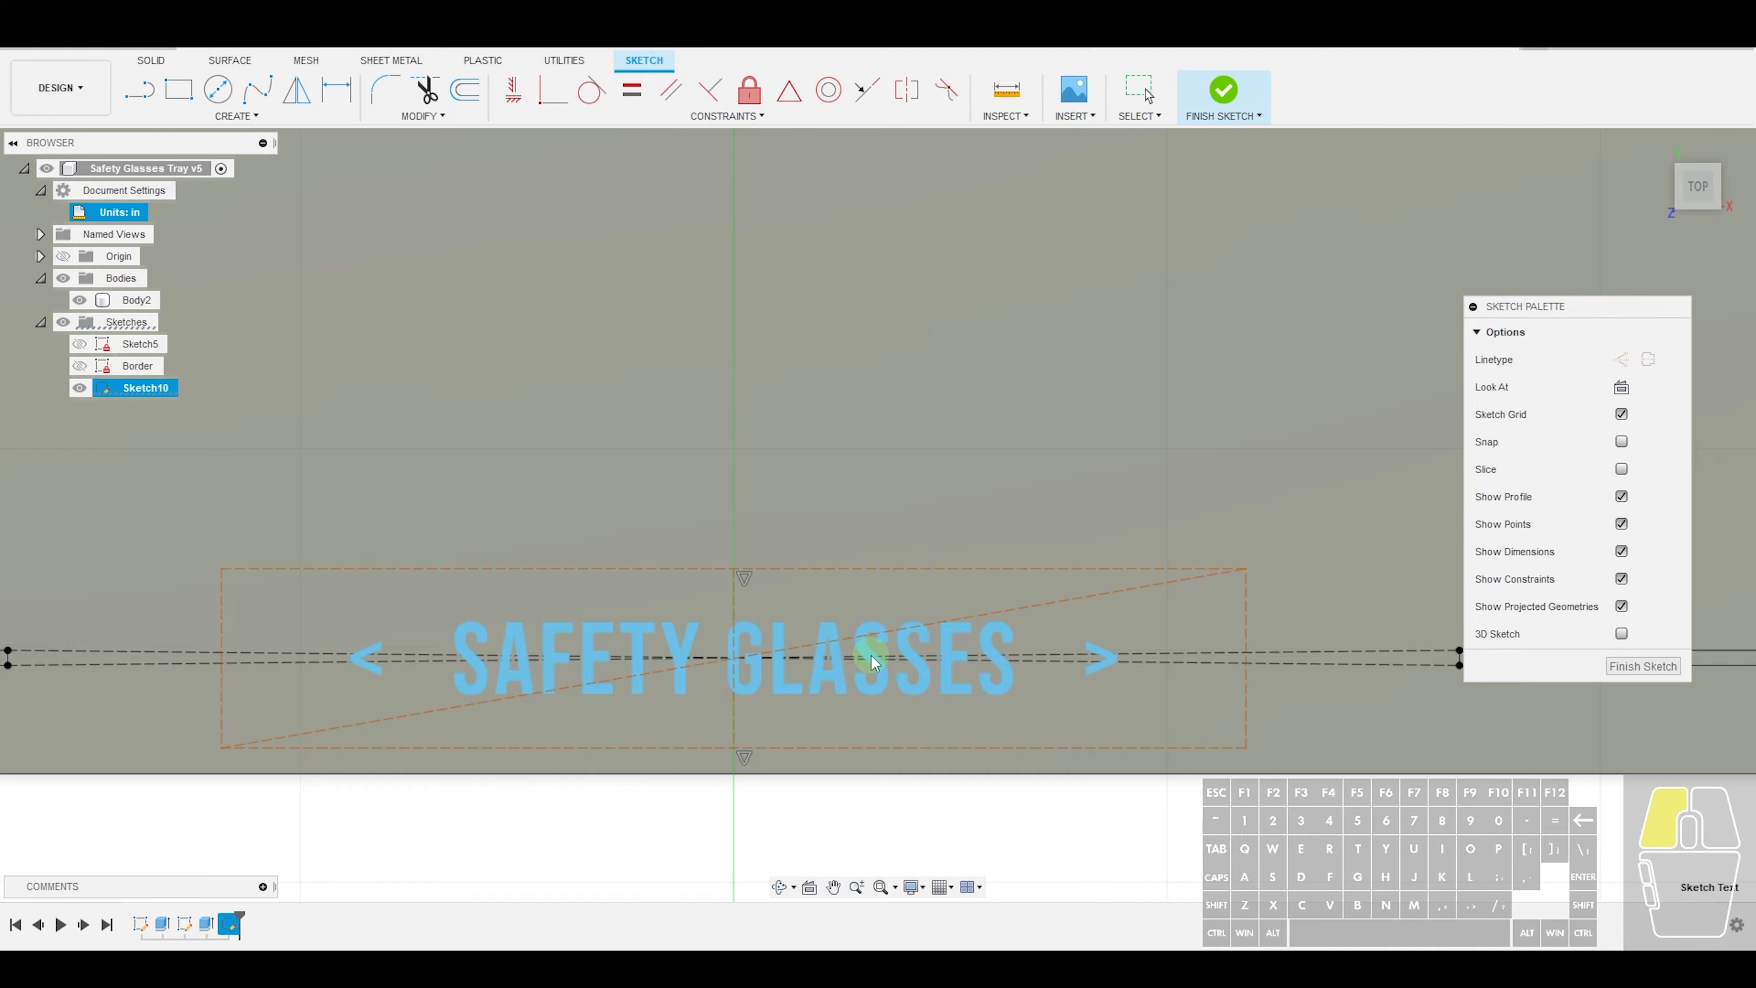
left_click_drag(870, 656, 871, 656)
left_click(1222, 95)
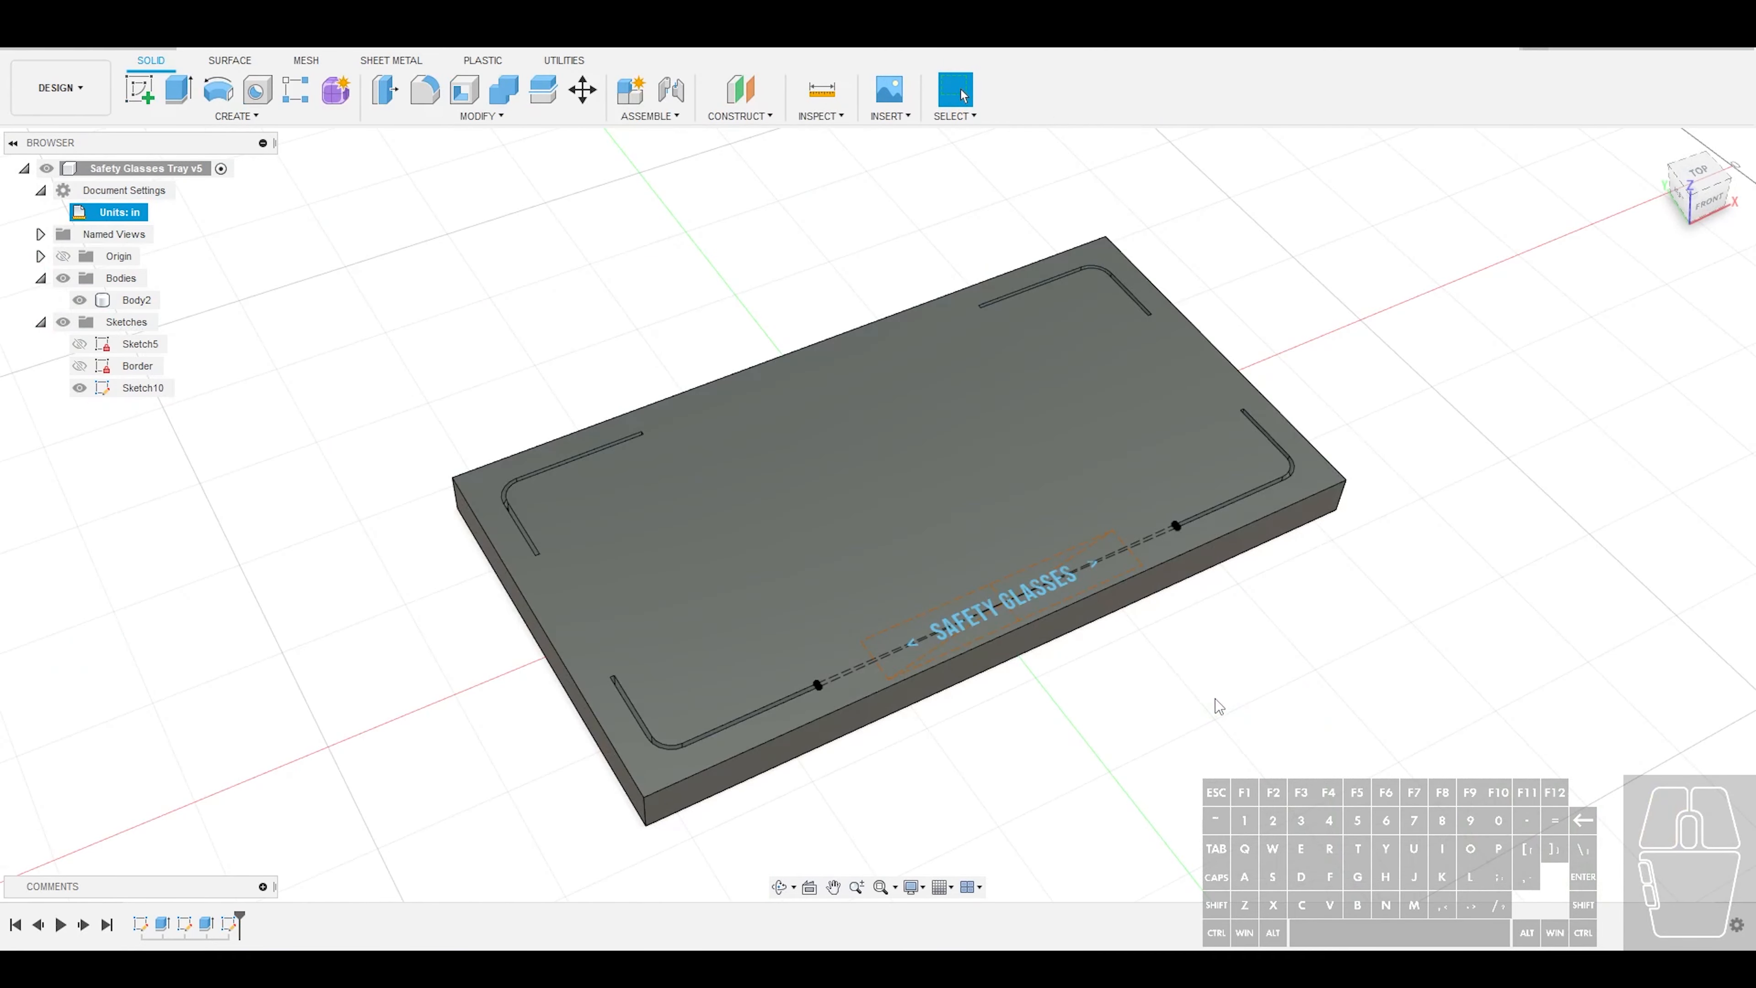
Inspect the text placement on the tray, briefly showing the Border sketch for comparison and hiding it again
scroll(1218, 652, "up", 2)
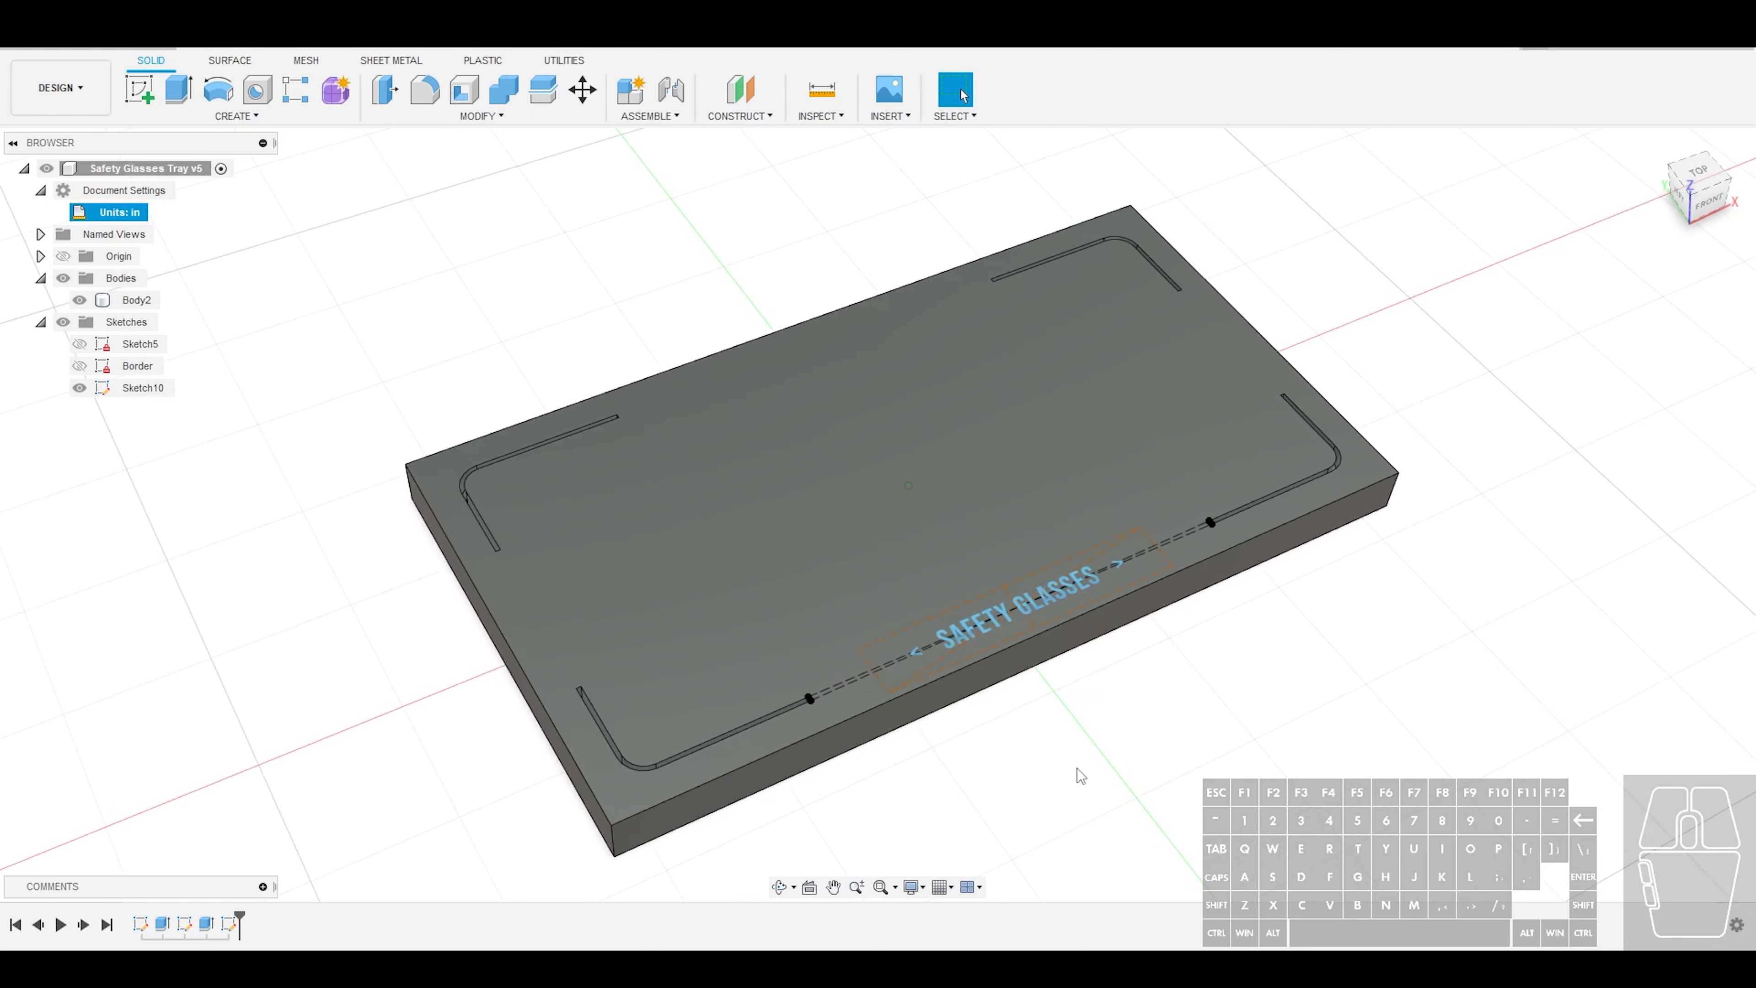
scroll(1115, 721, "up", 2)
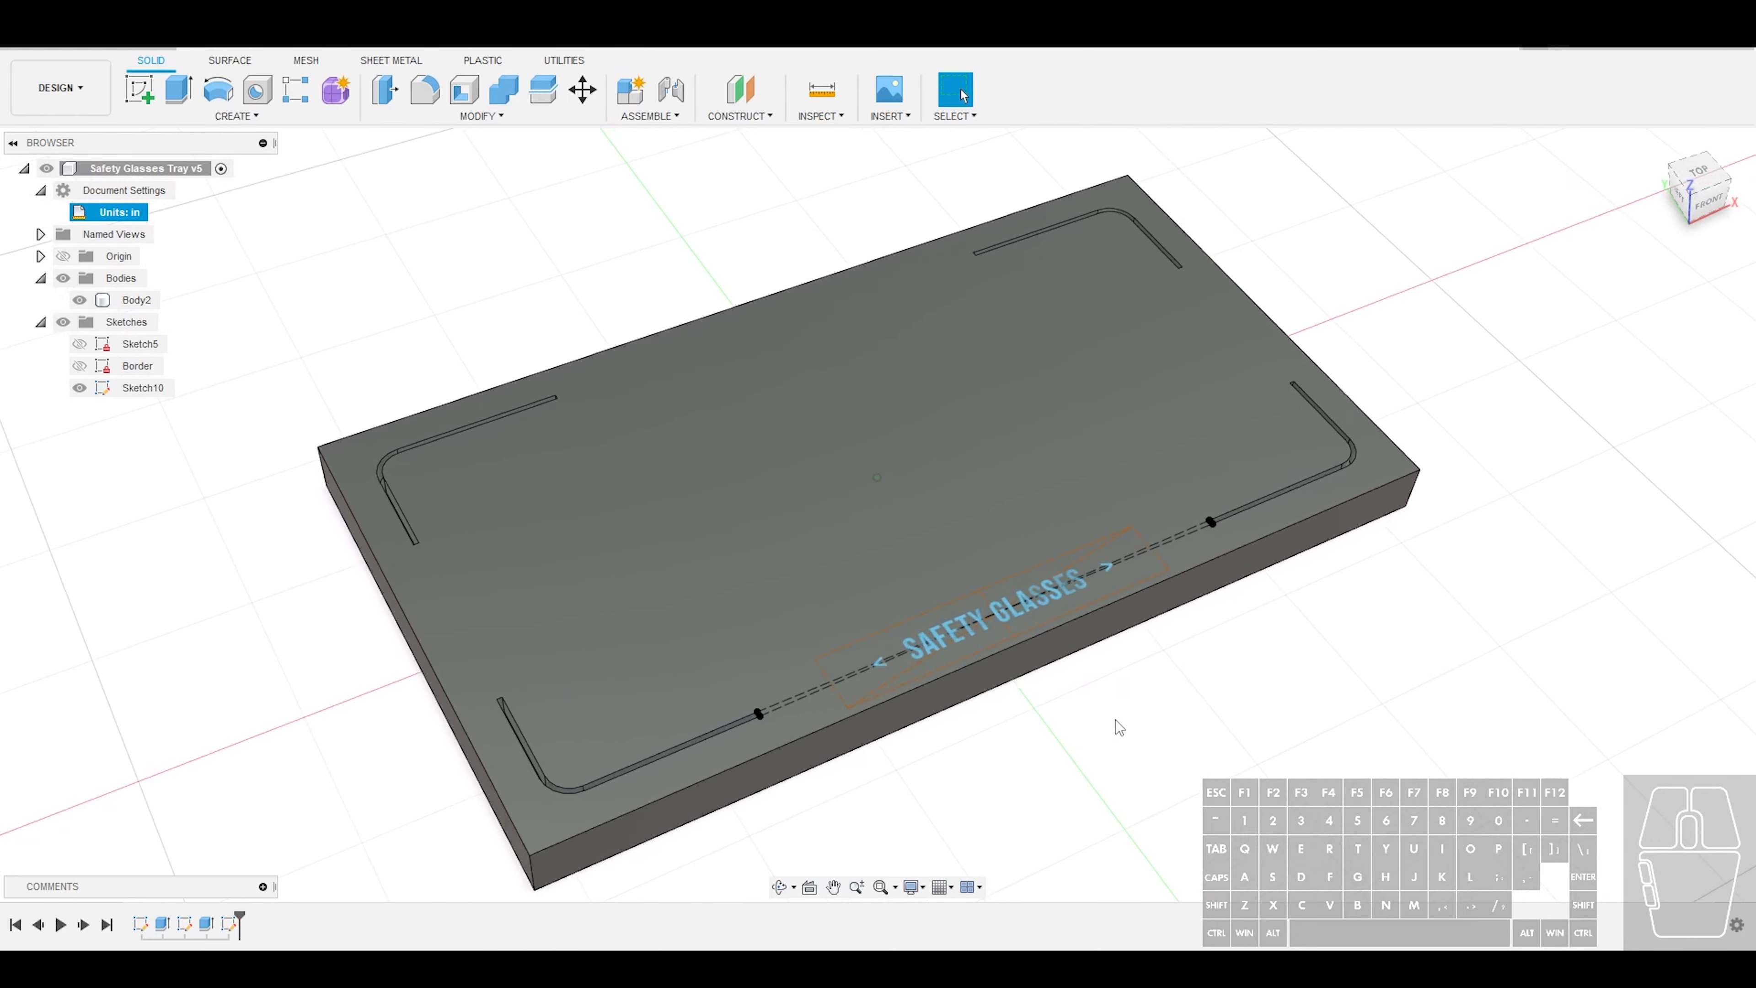
scroll(1118, 726, "up", 2)
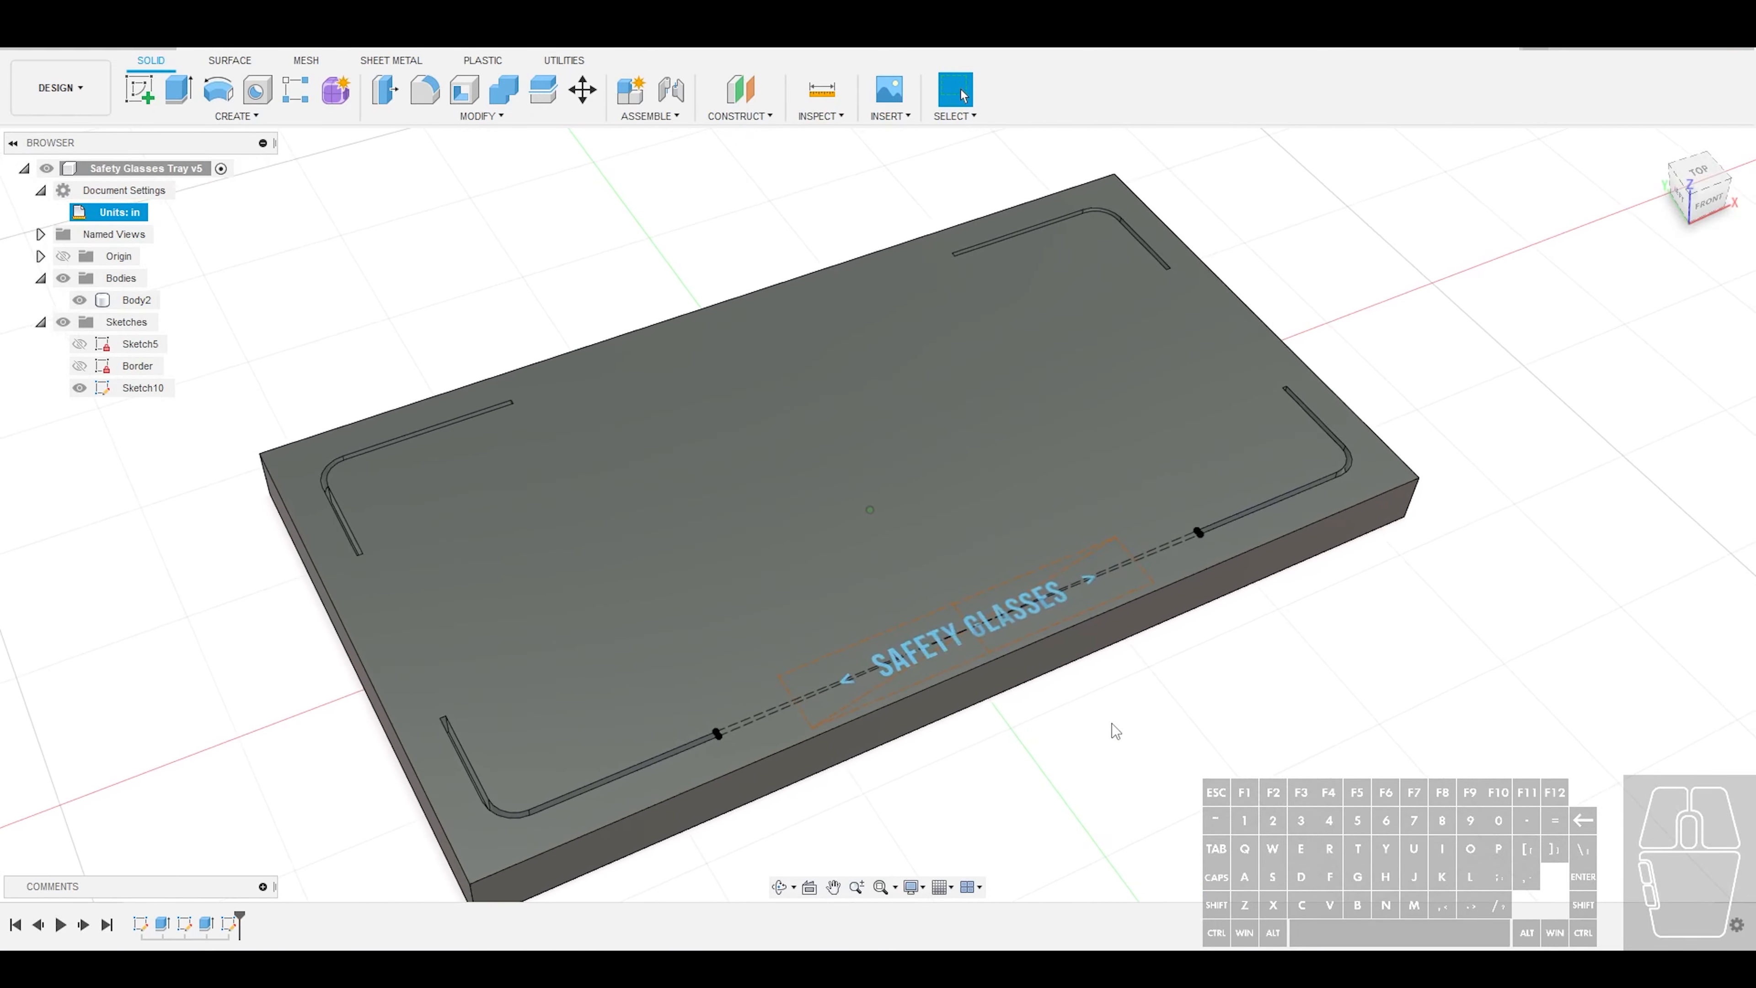
scroll(1115, 731, "up", 1)
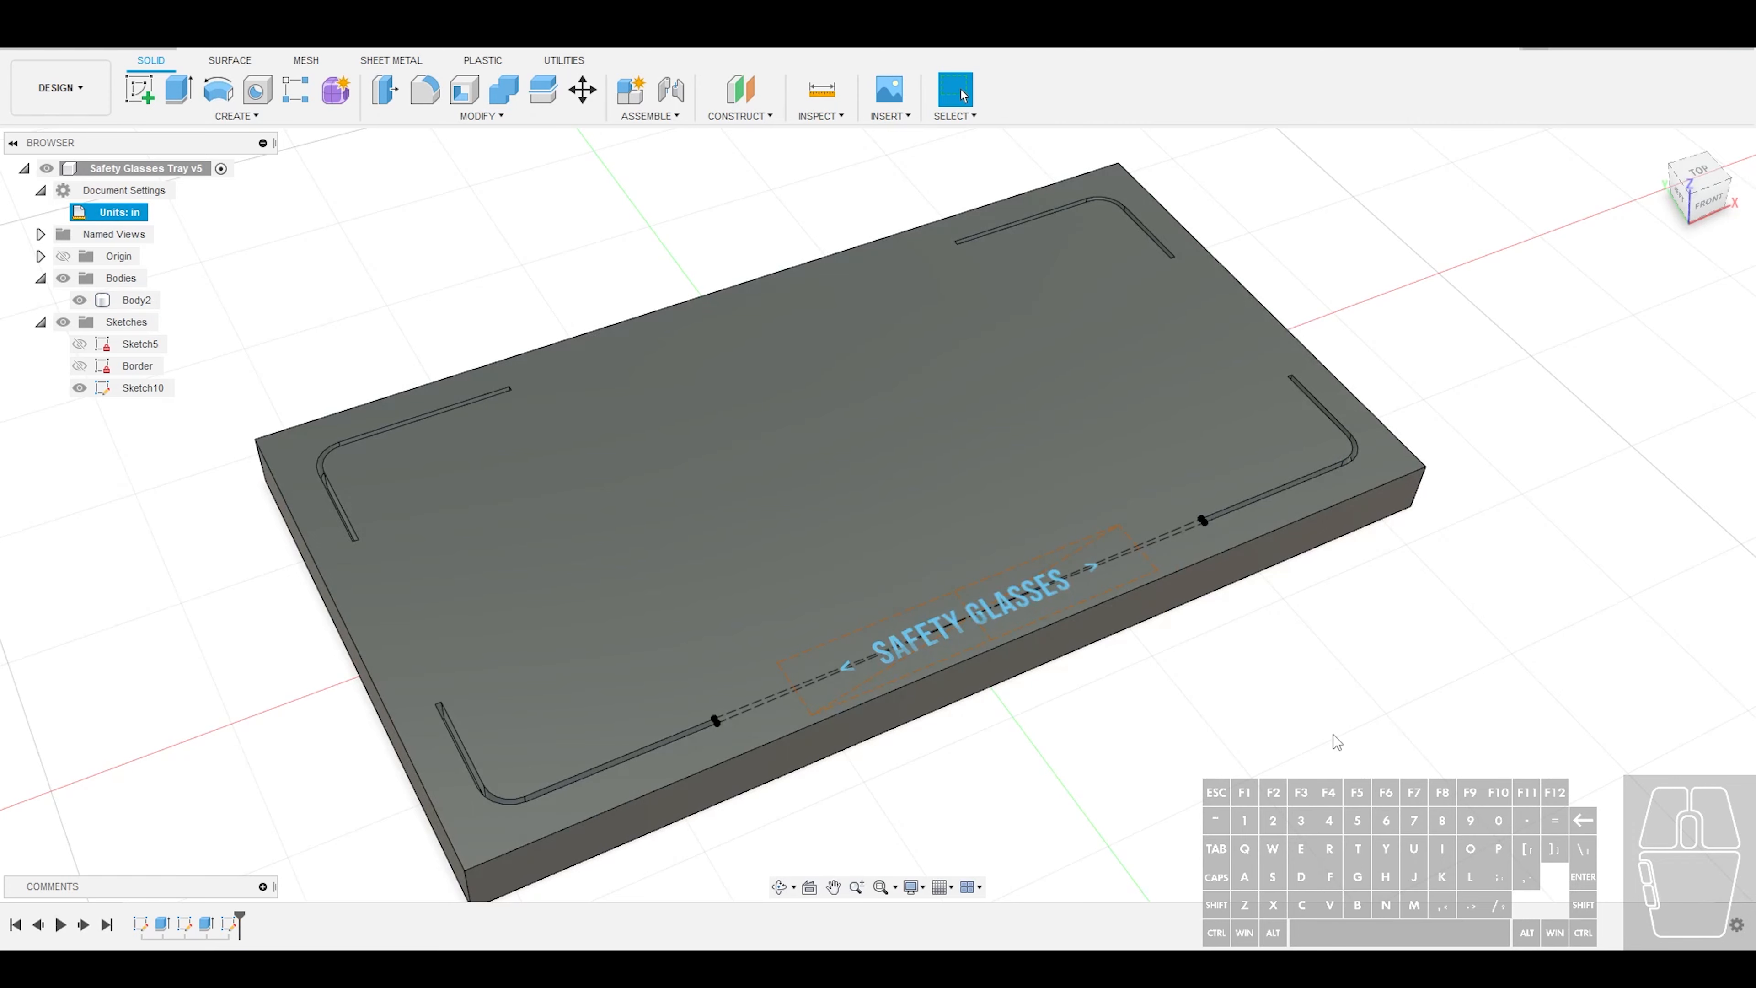
scroll(1337, 742, "down", 2)
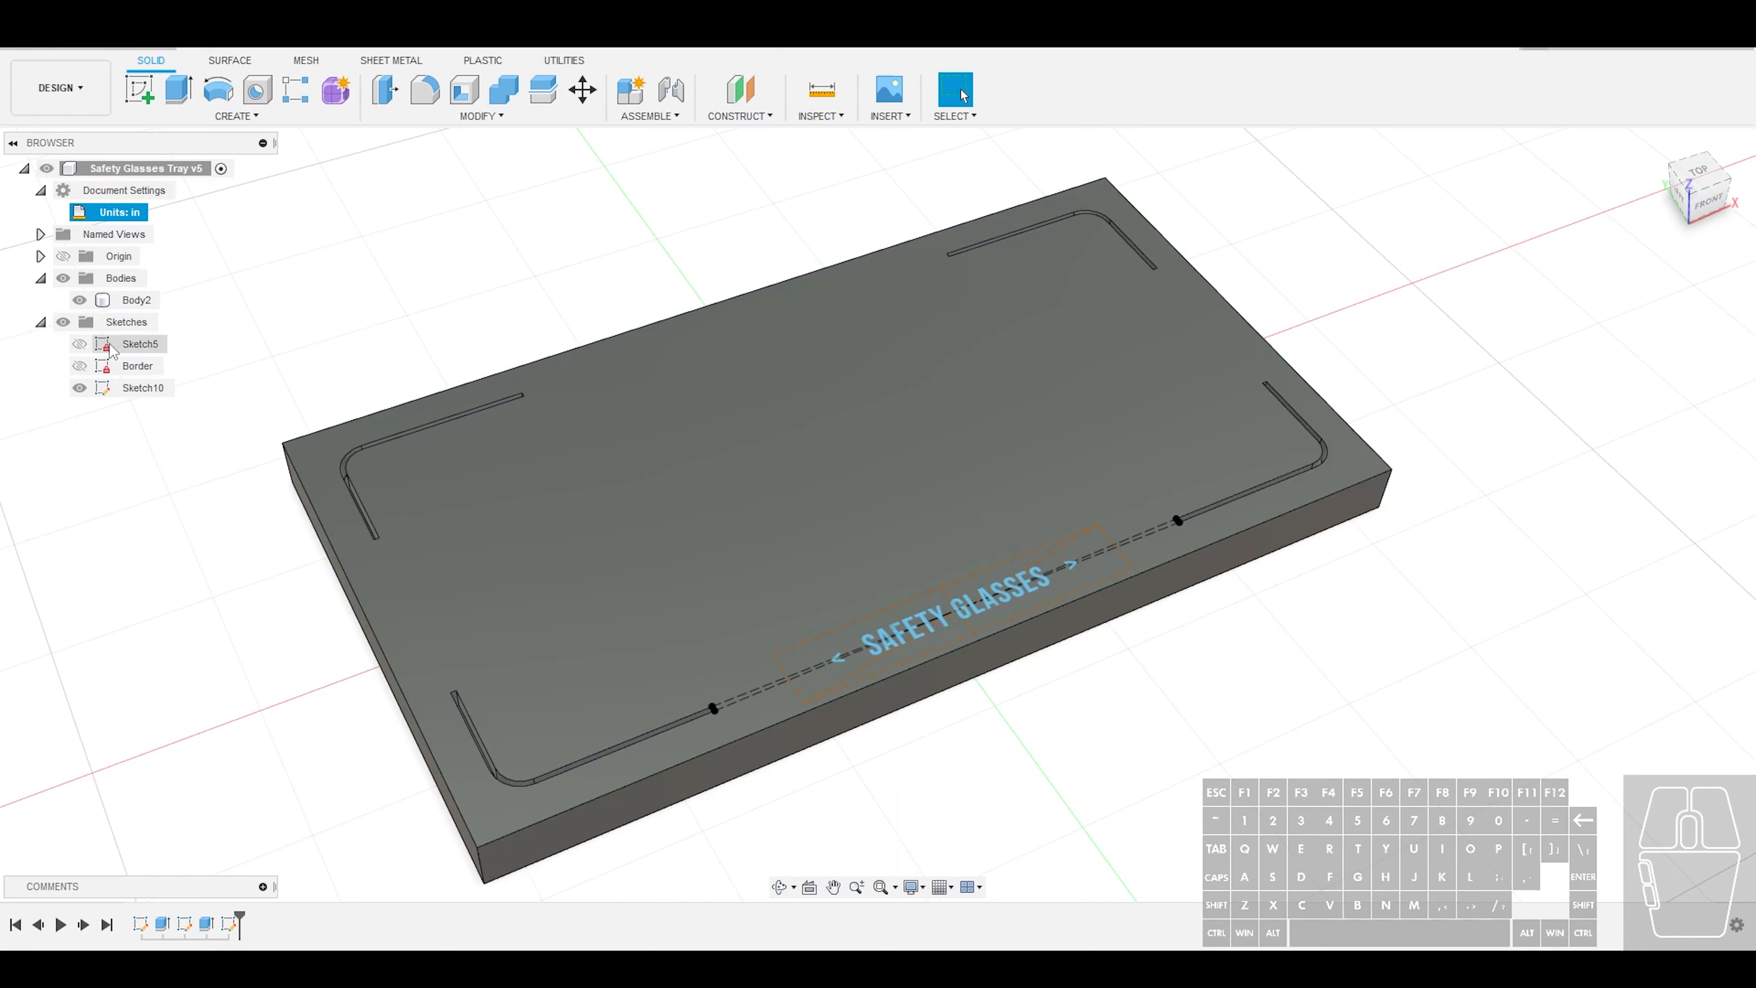
left_click(80, 366)
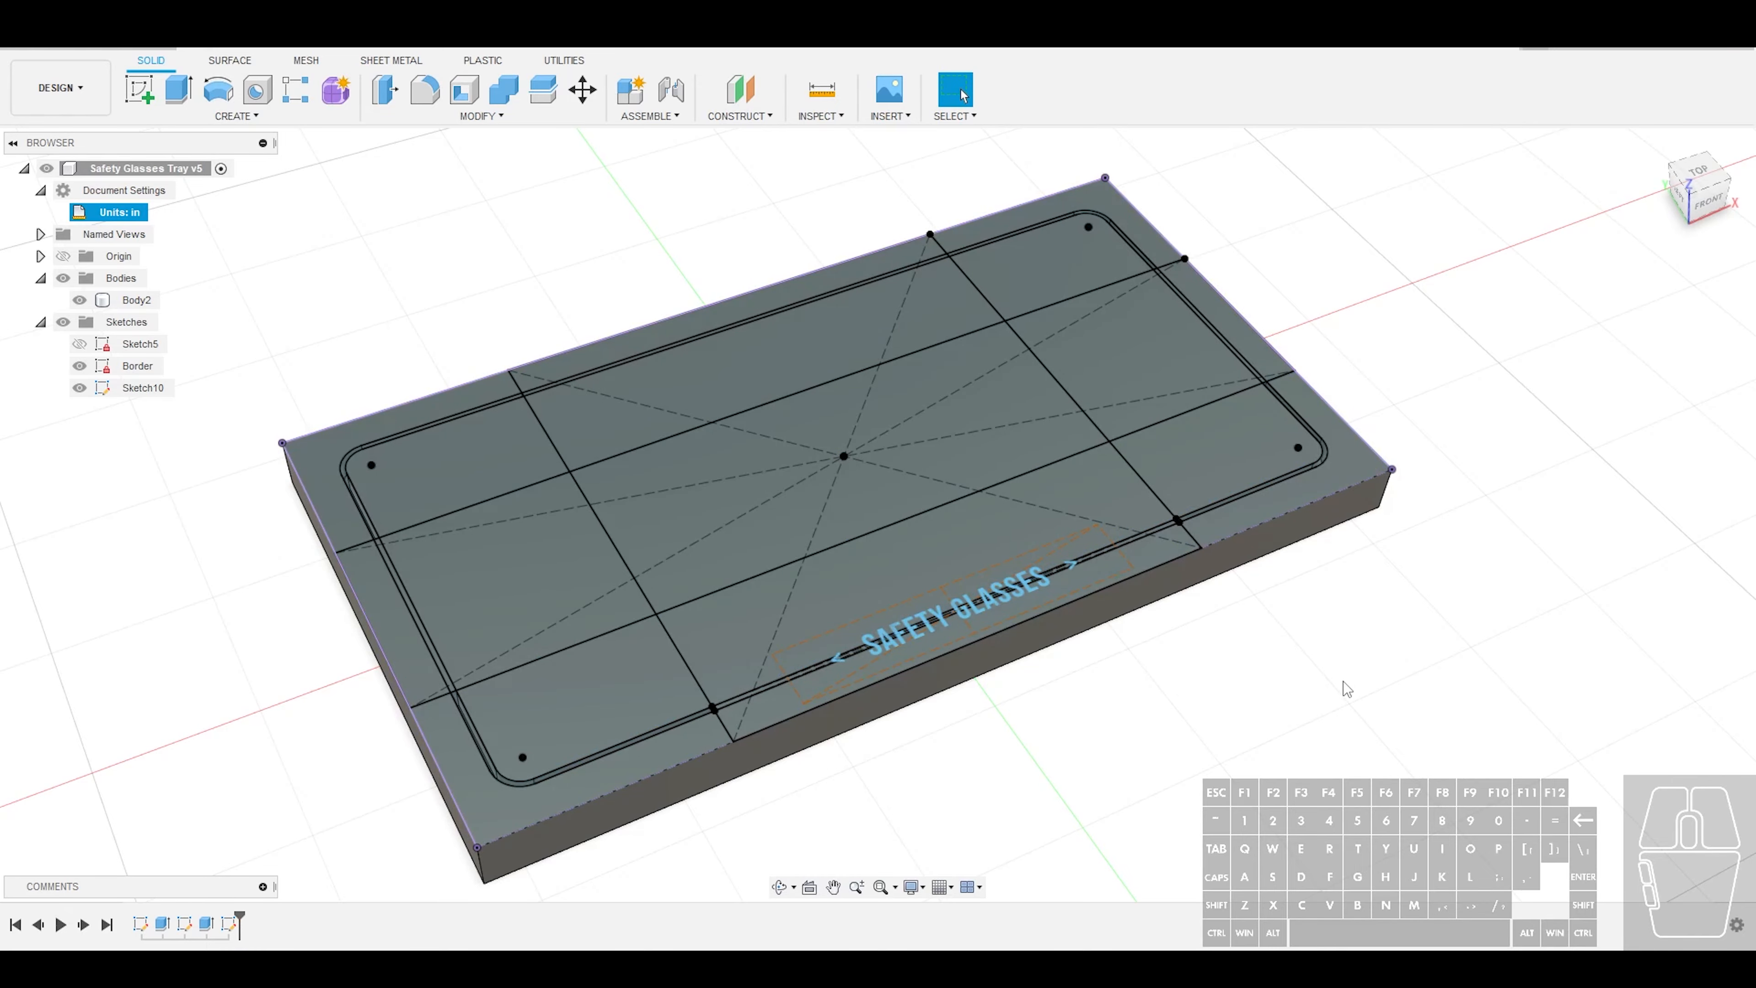
left_click(80, 365)
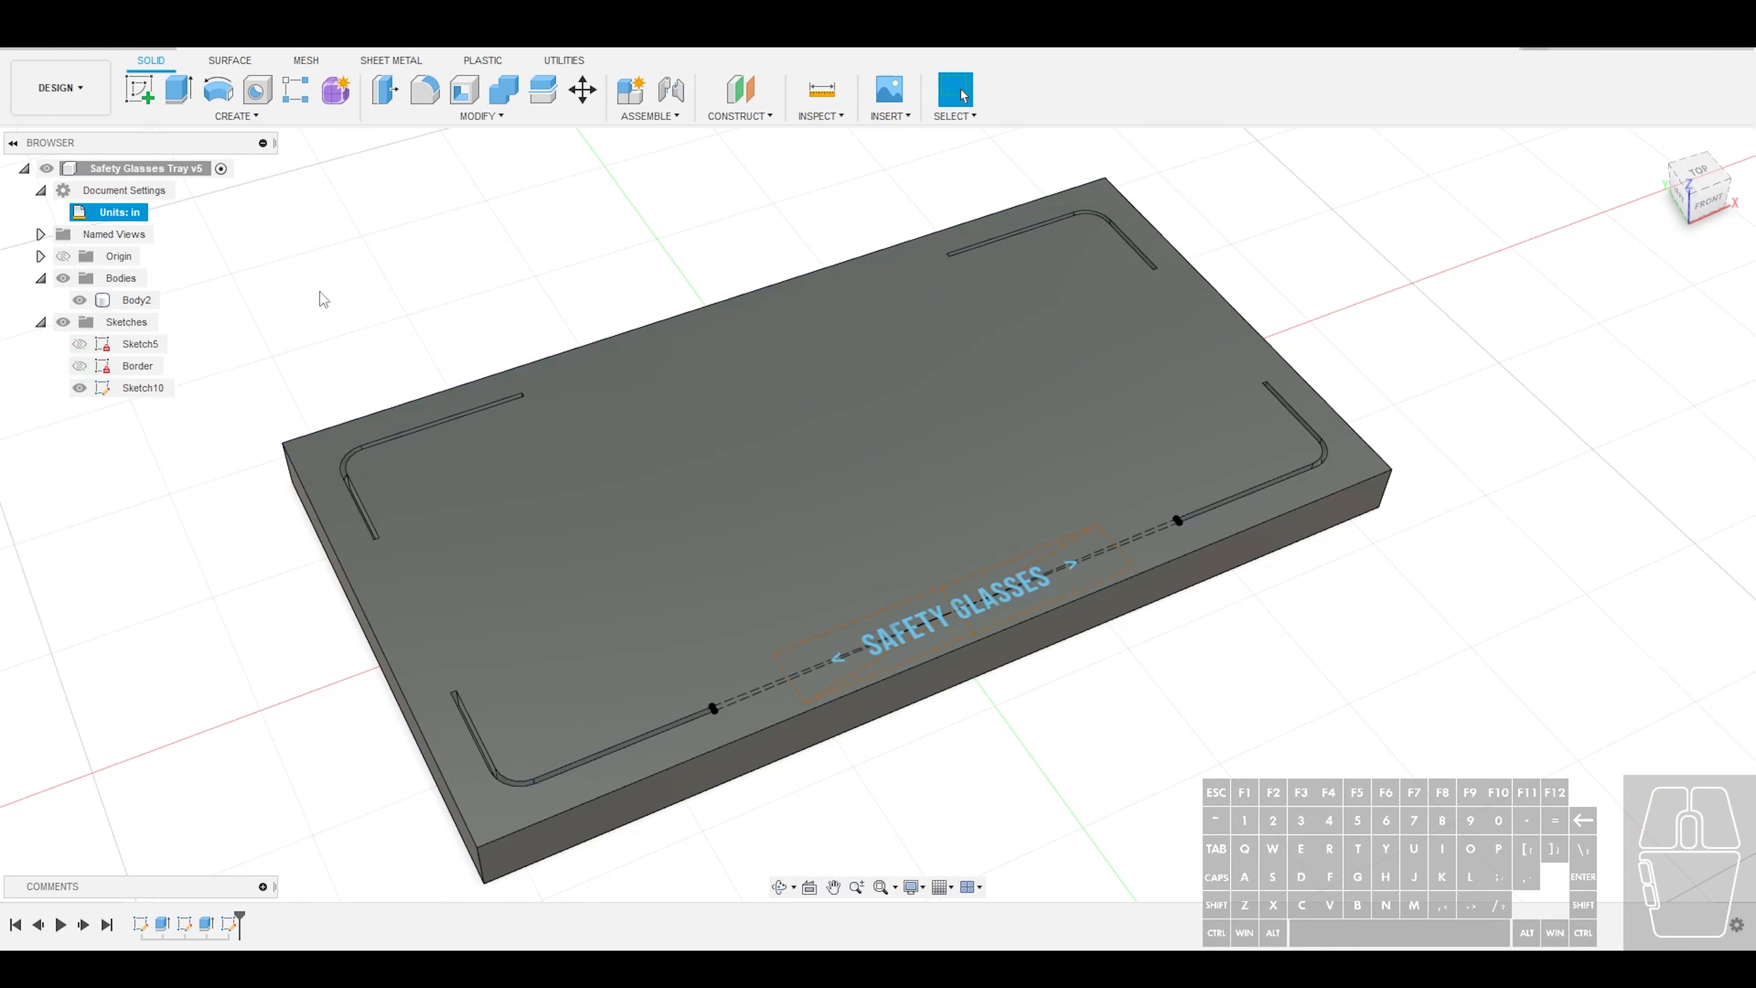
Switch from the Design workspace to the Manufacture workspace
scroll(1318, 683, "down", 2)
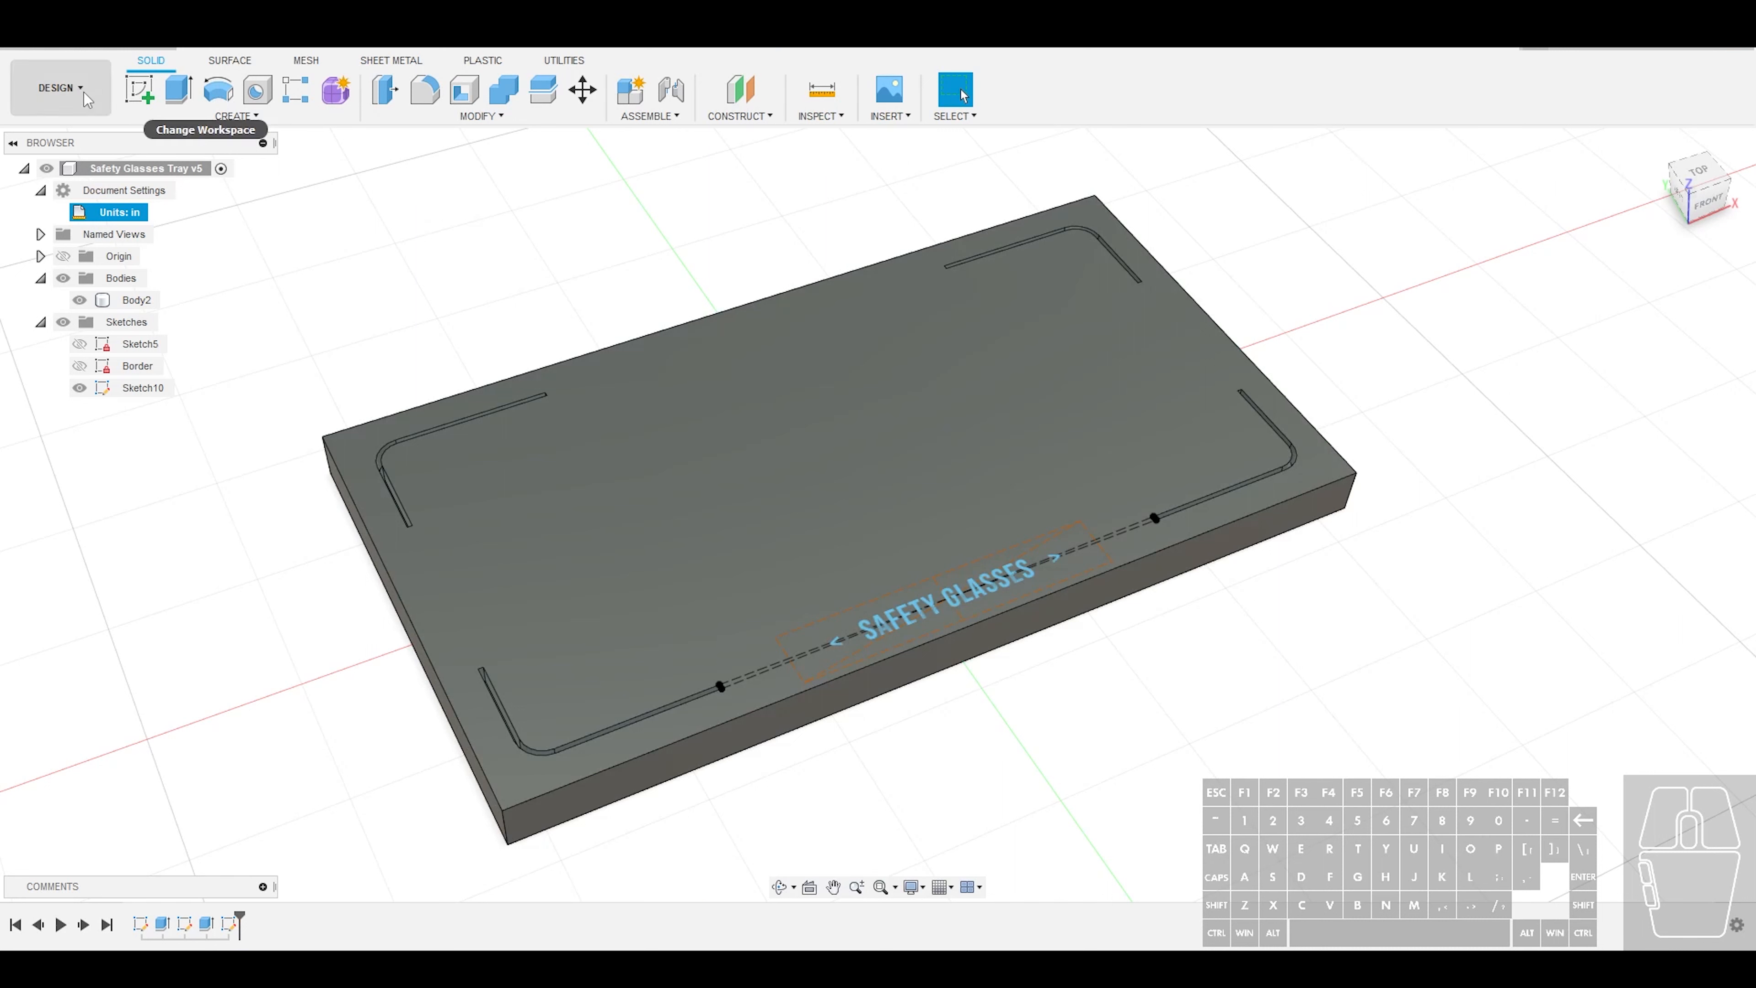
left_click(100, 46)
left_click(872, 510)
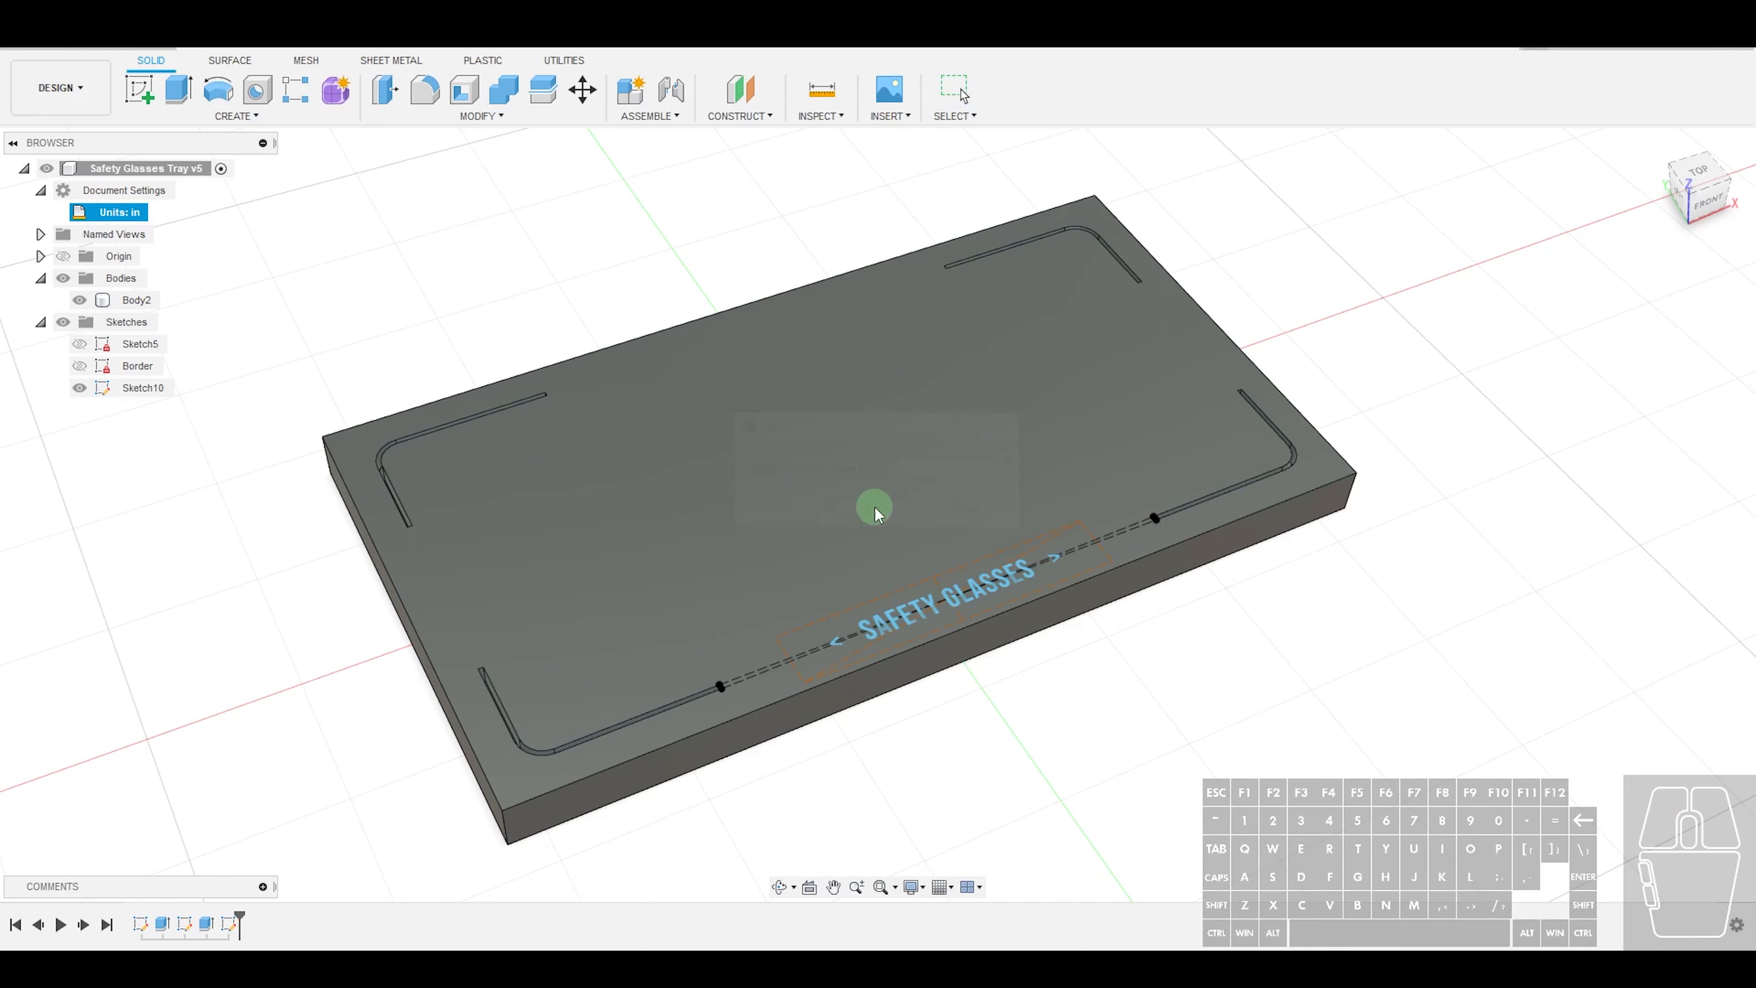
left_click(95, 99)
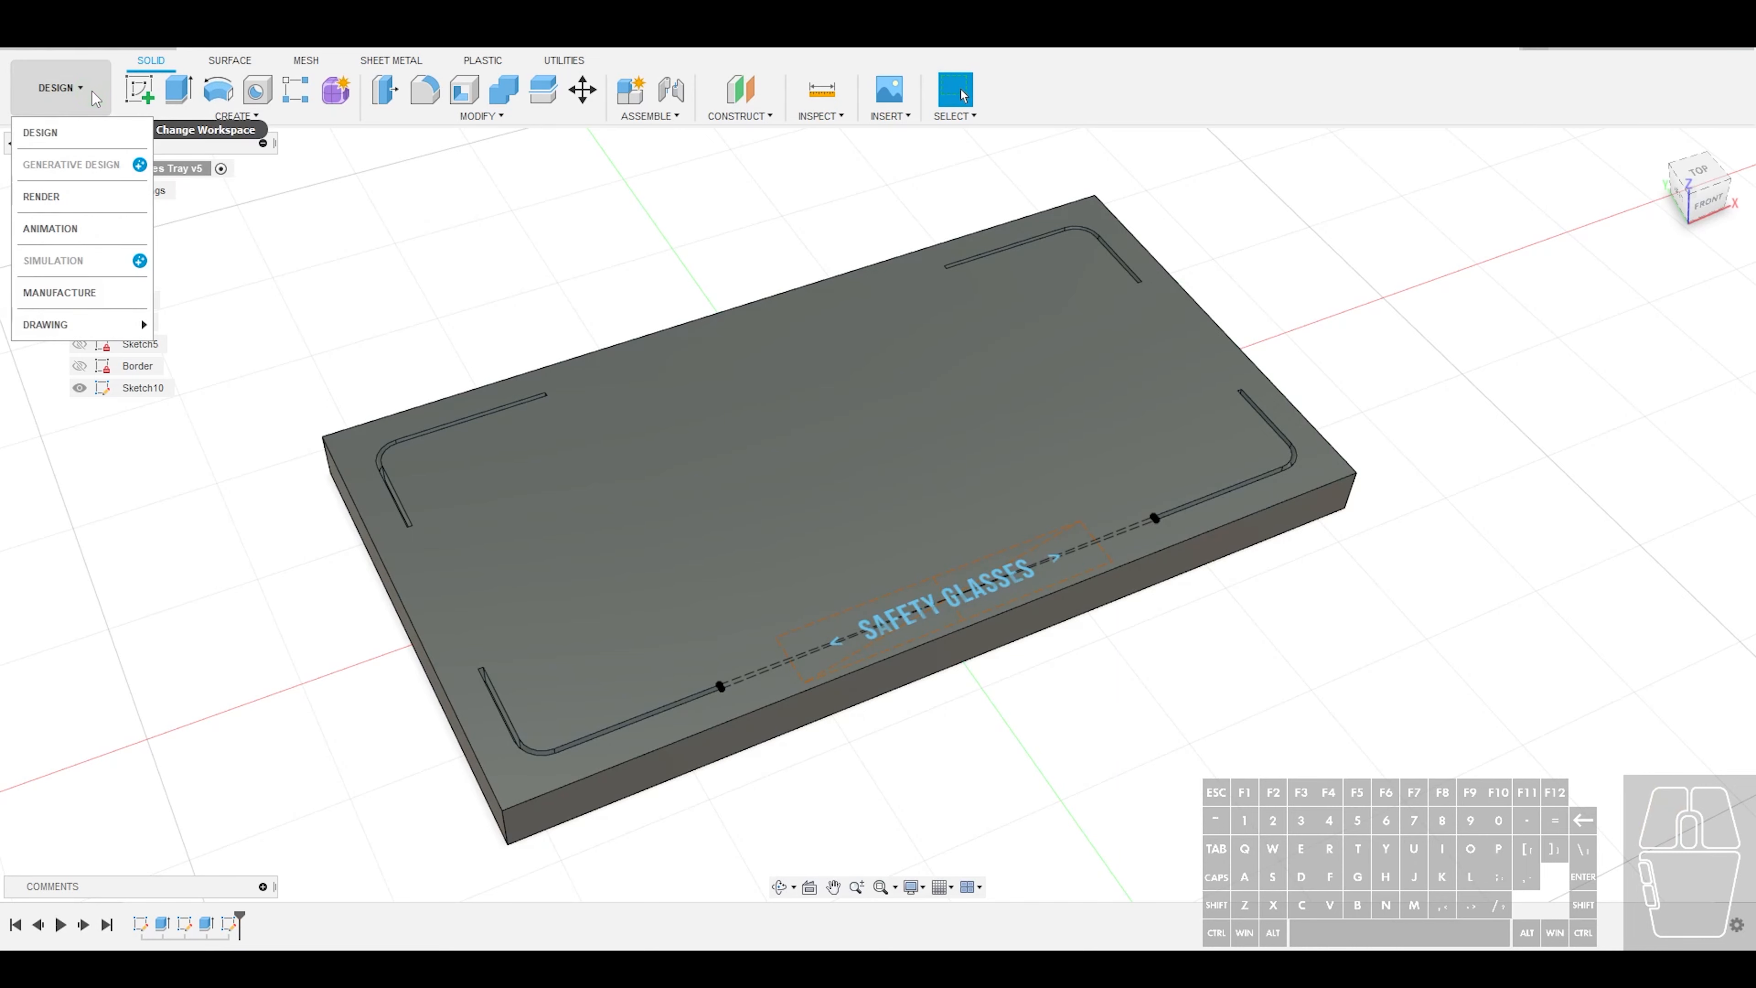
left_click(99, 297)
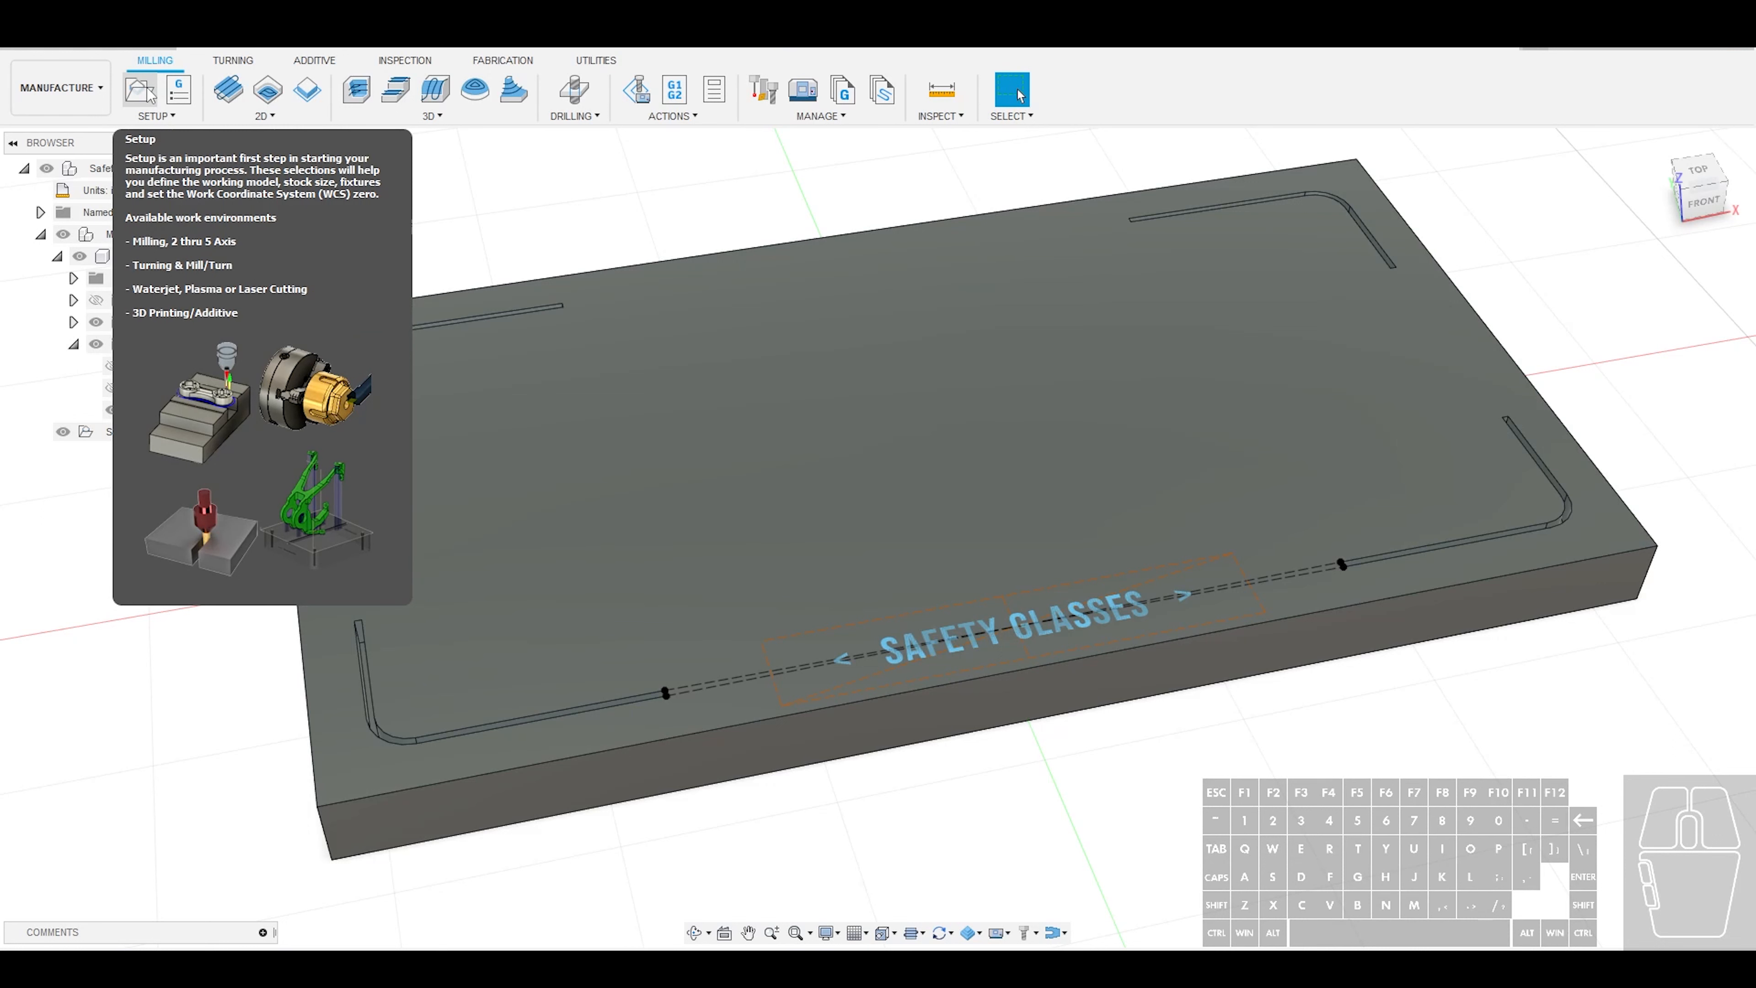
Create a new setup for the tray with the Milling operation type and open its stock settings
left_click(143, 92)
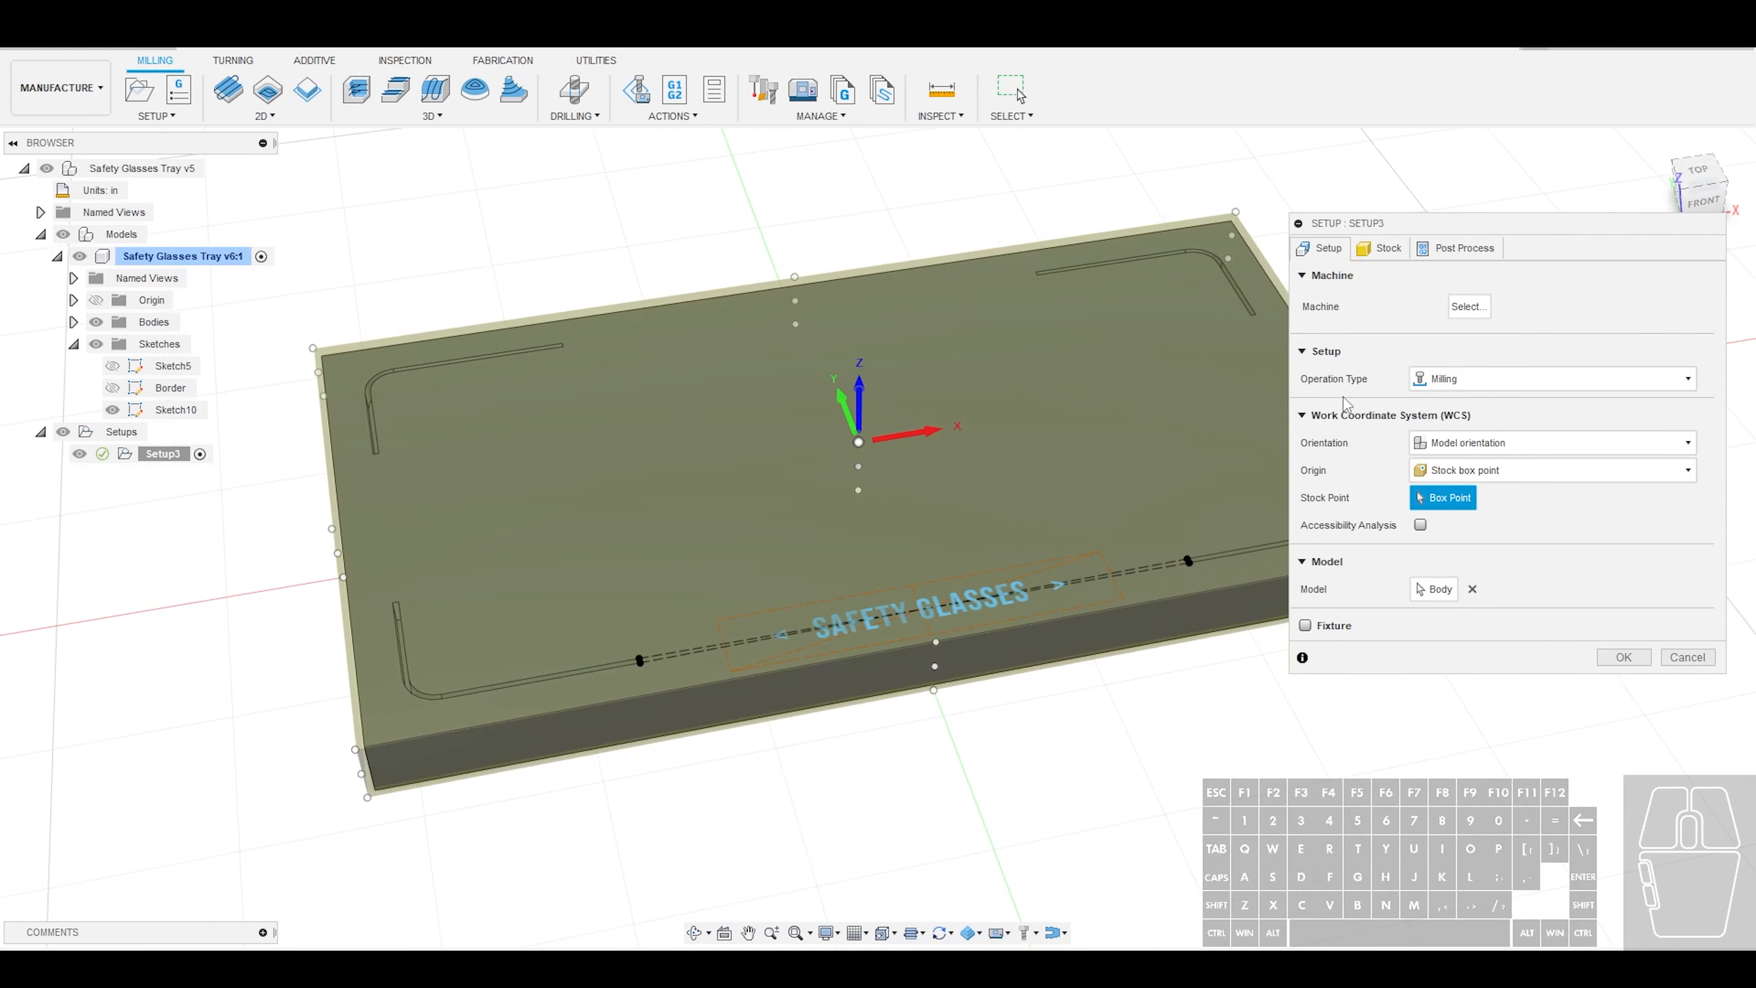
left_click(1473, 382)
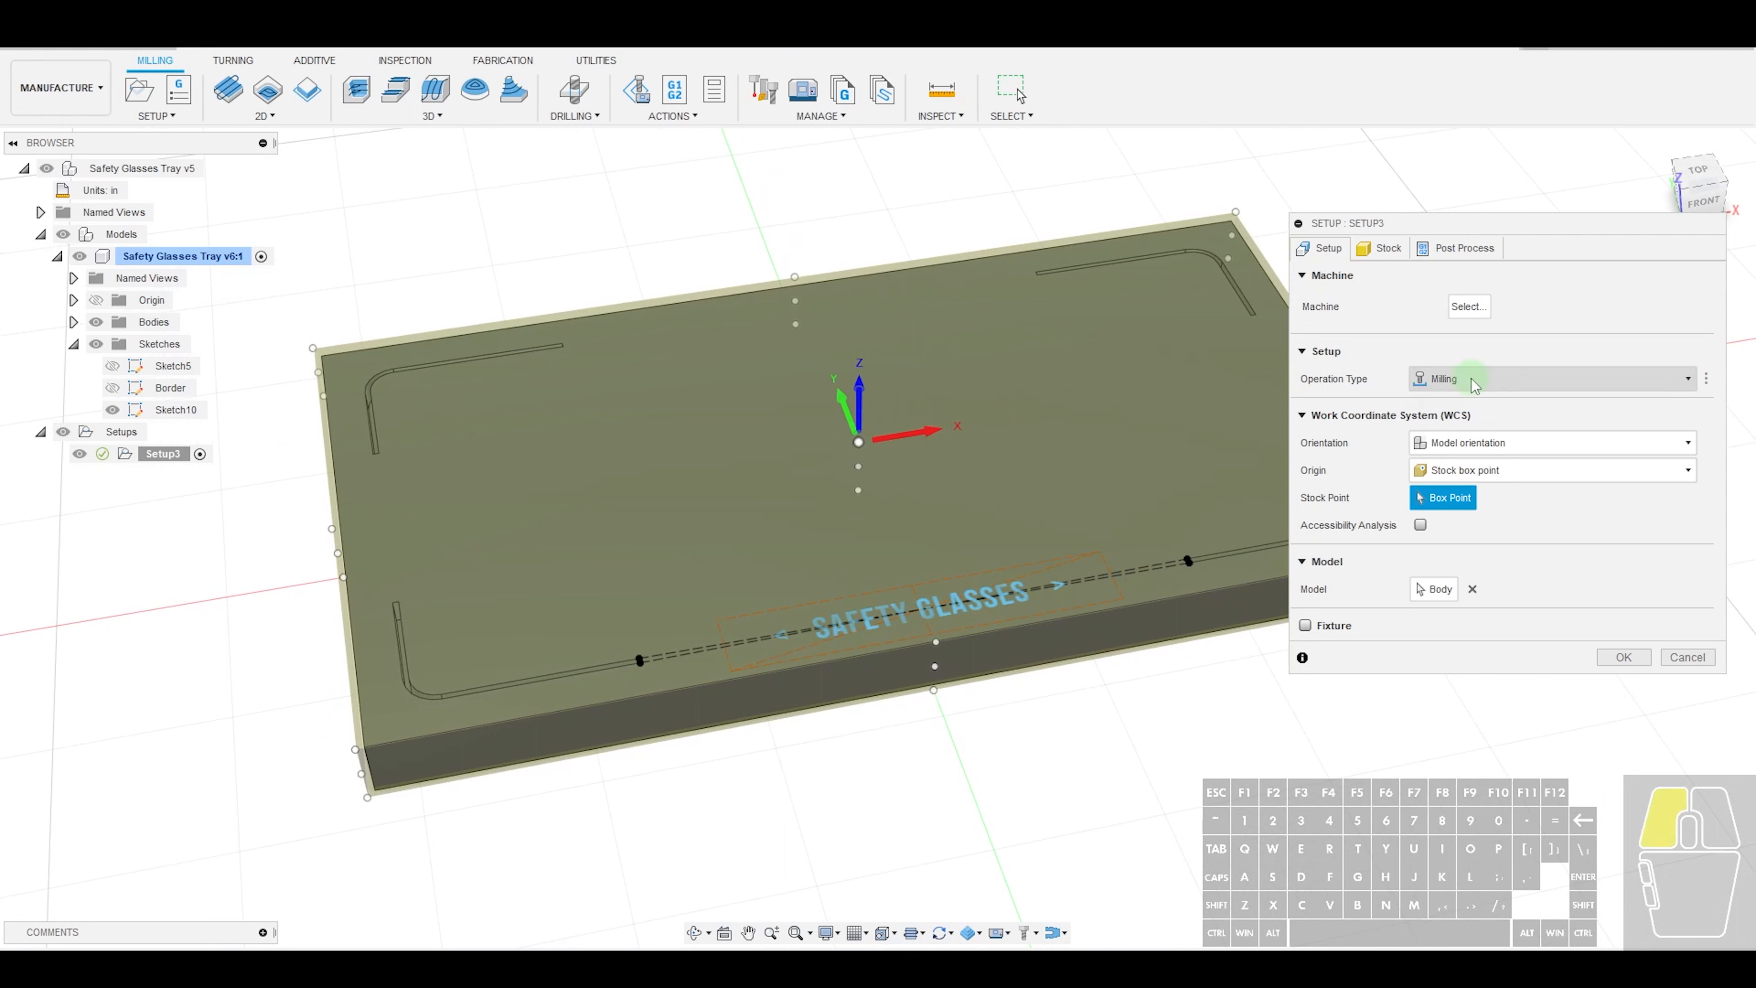
left_click(1473, 383)
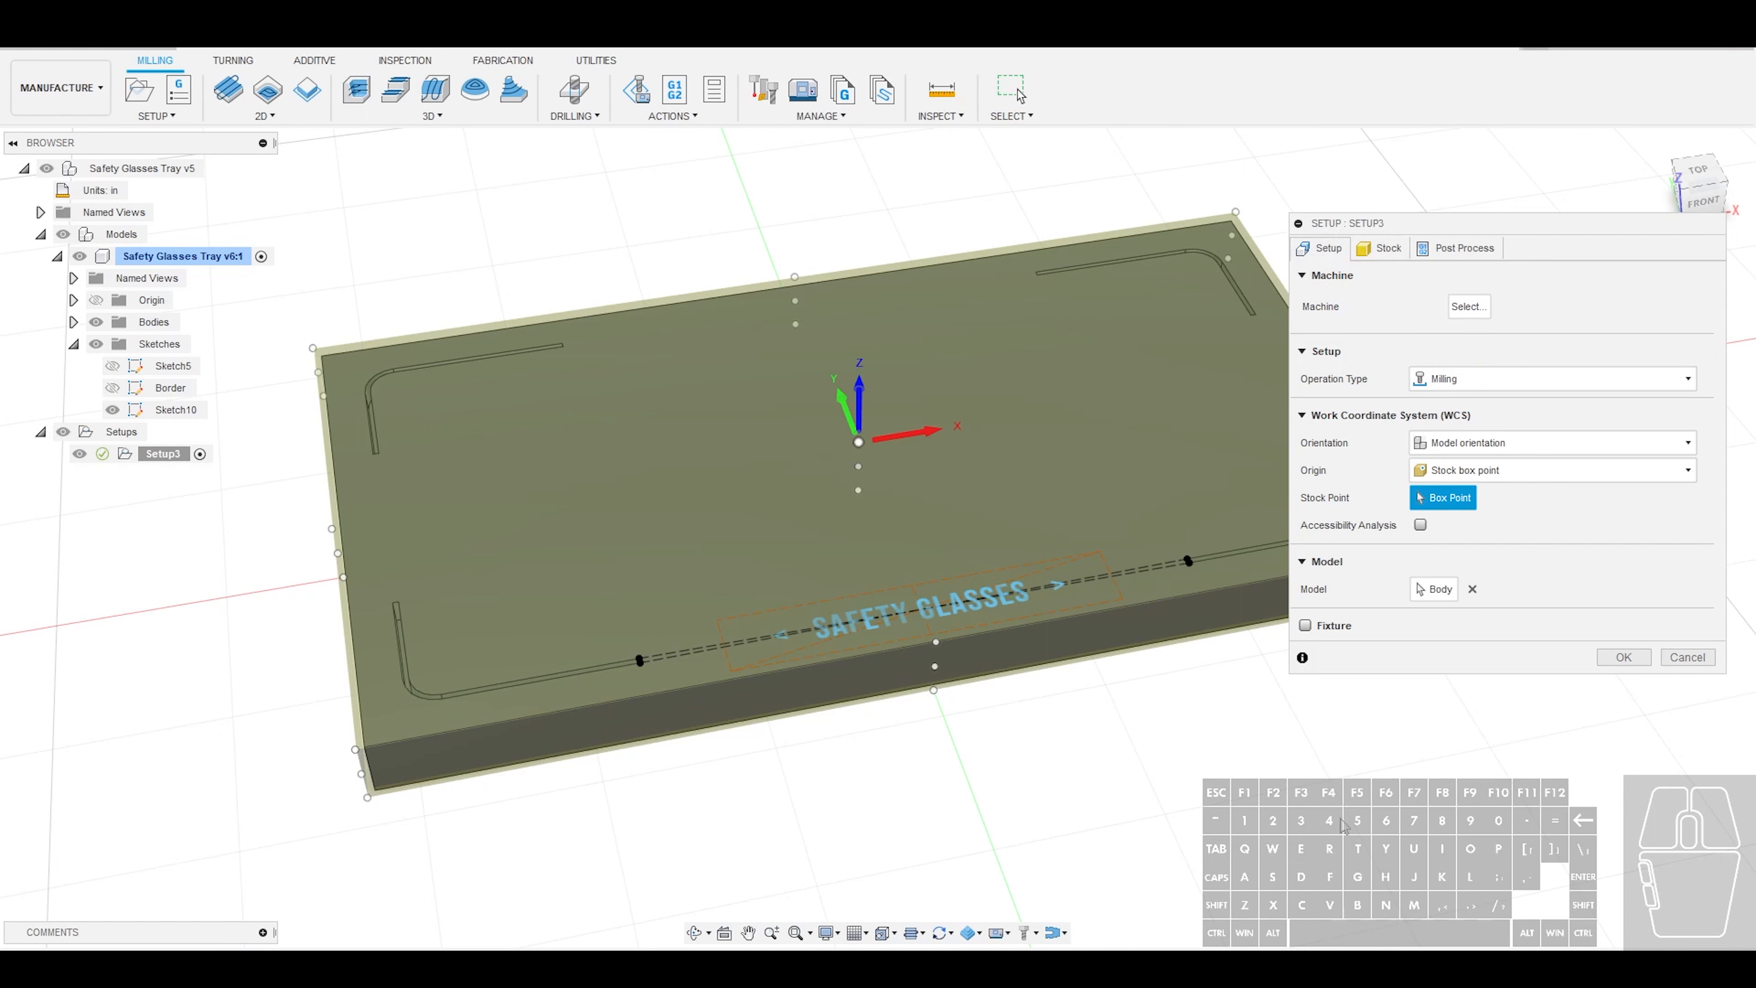
left_click_drag(1497, 228, 1231, 384)
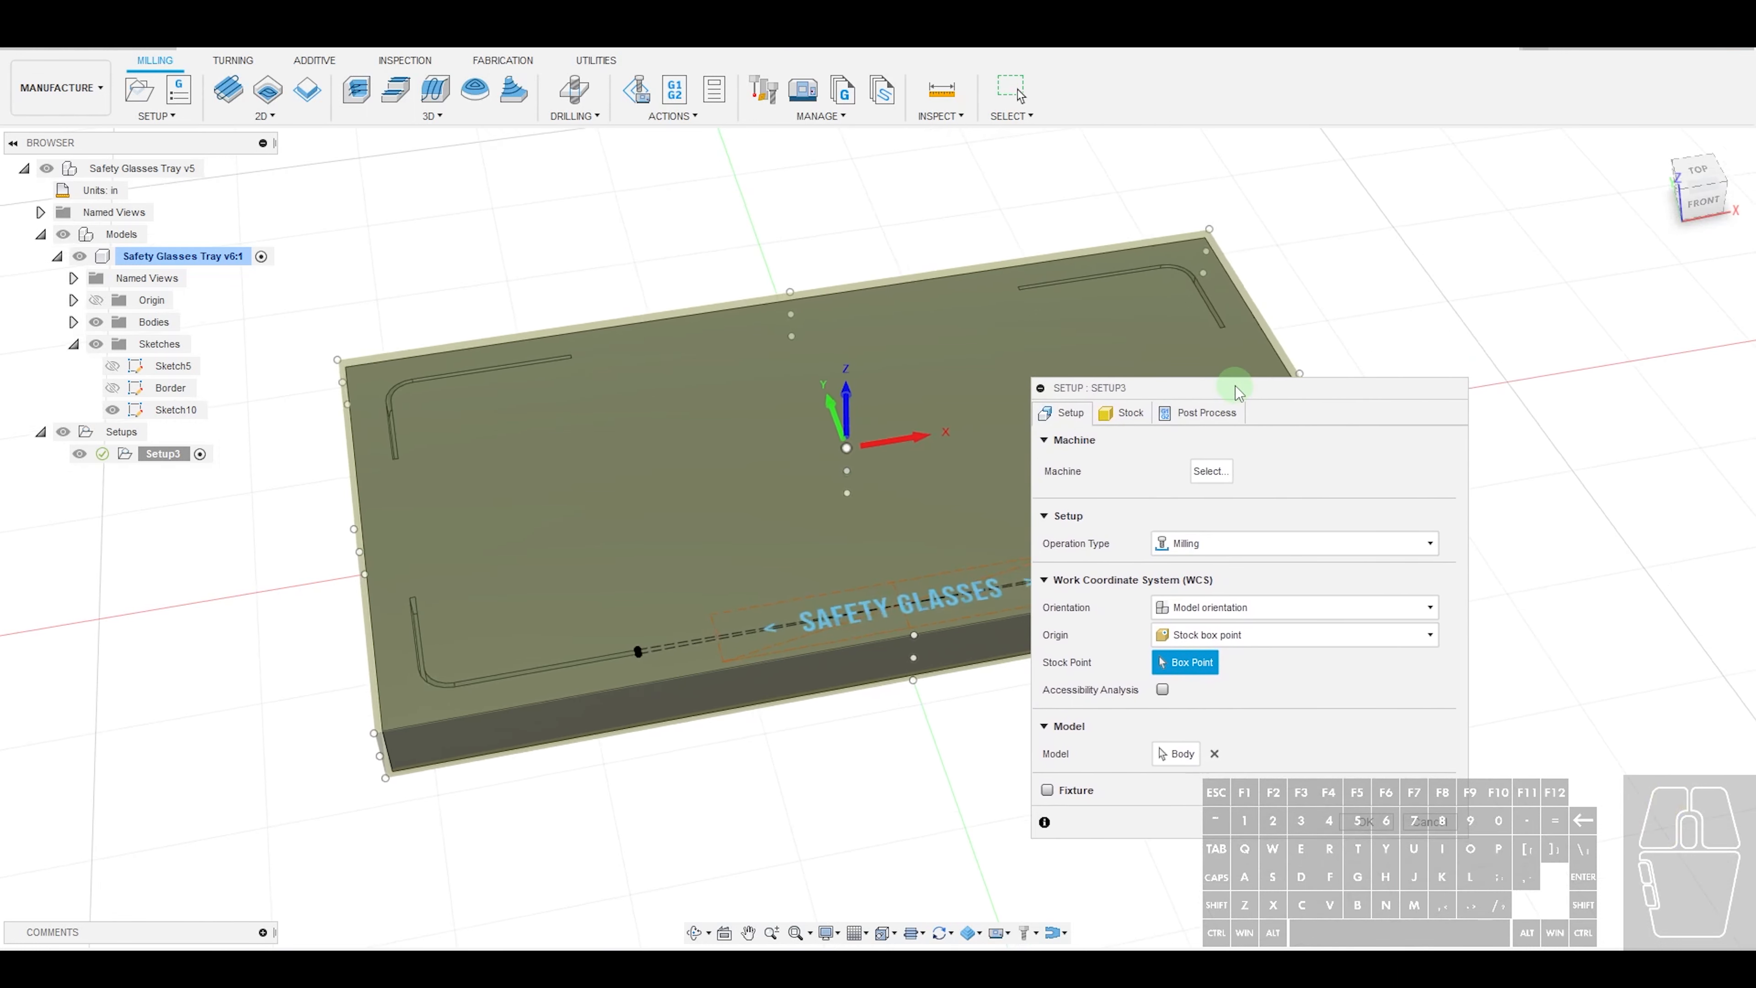
left_click(1125, 414)
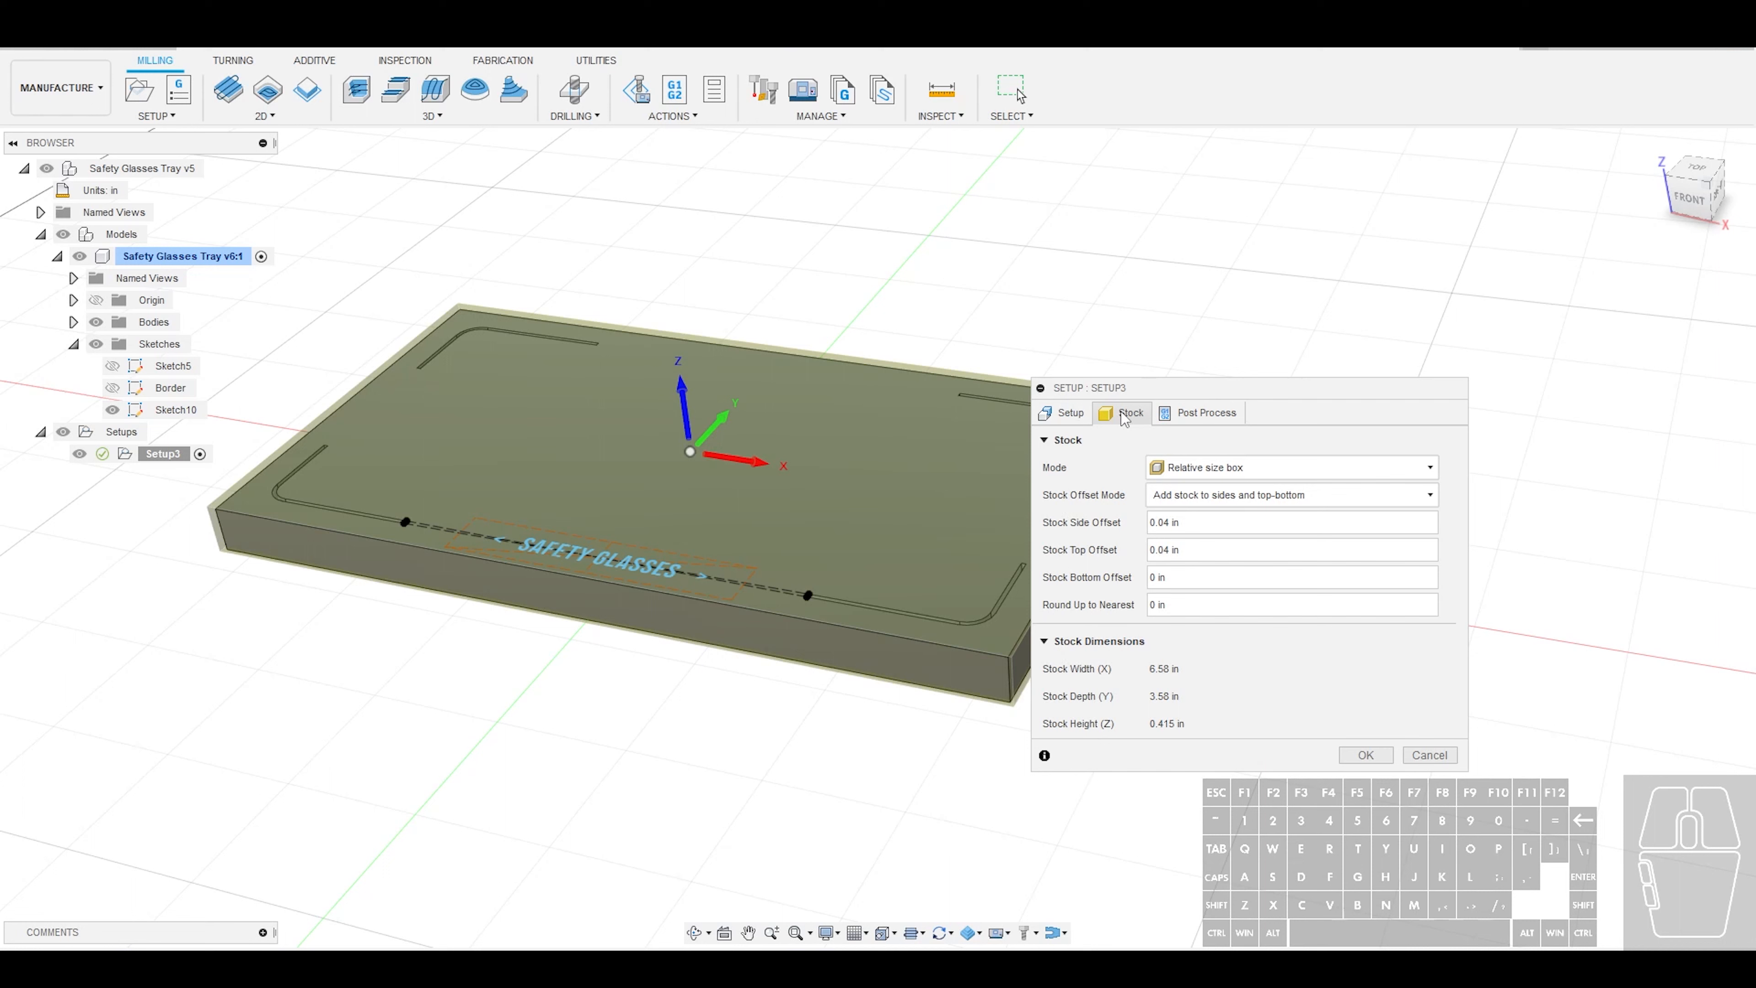
Try a fixed size box as the stock with a width of 10 in
left_click(1211, 476)
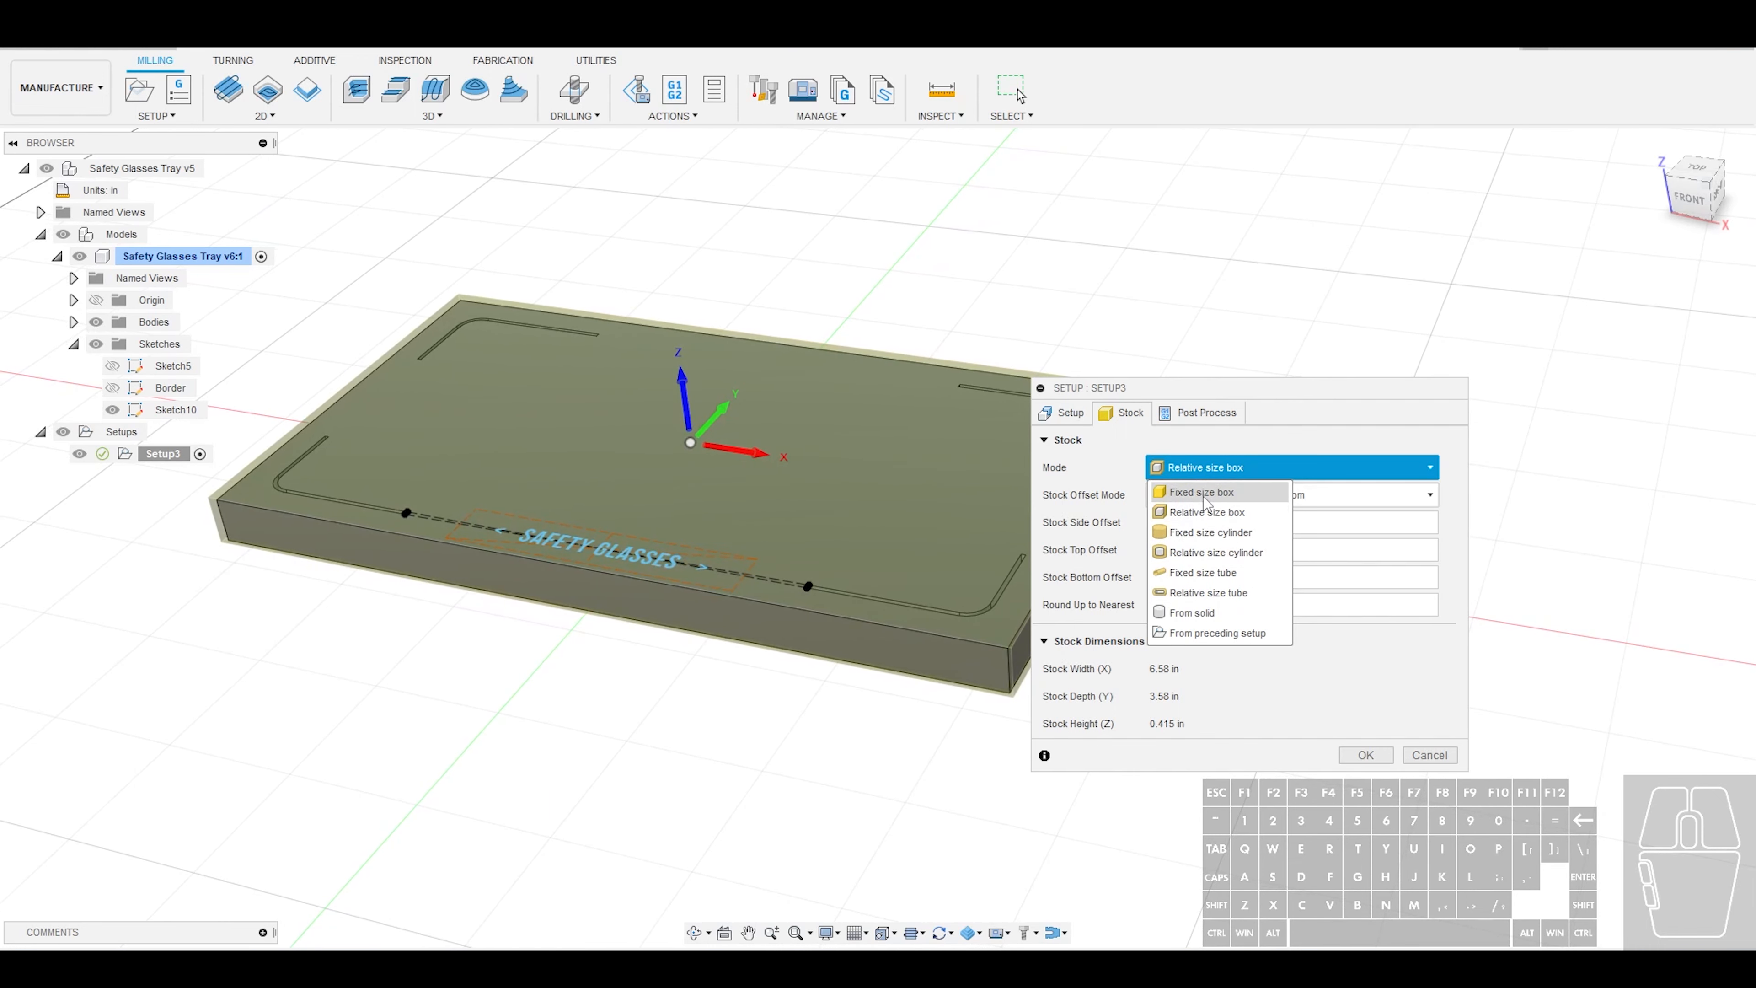
left_click(1204, 495)
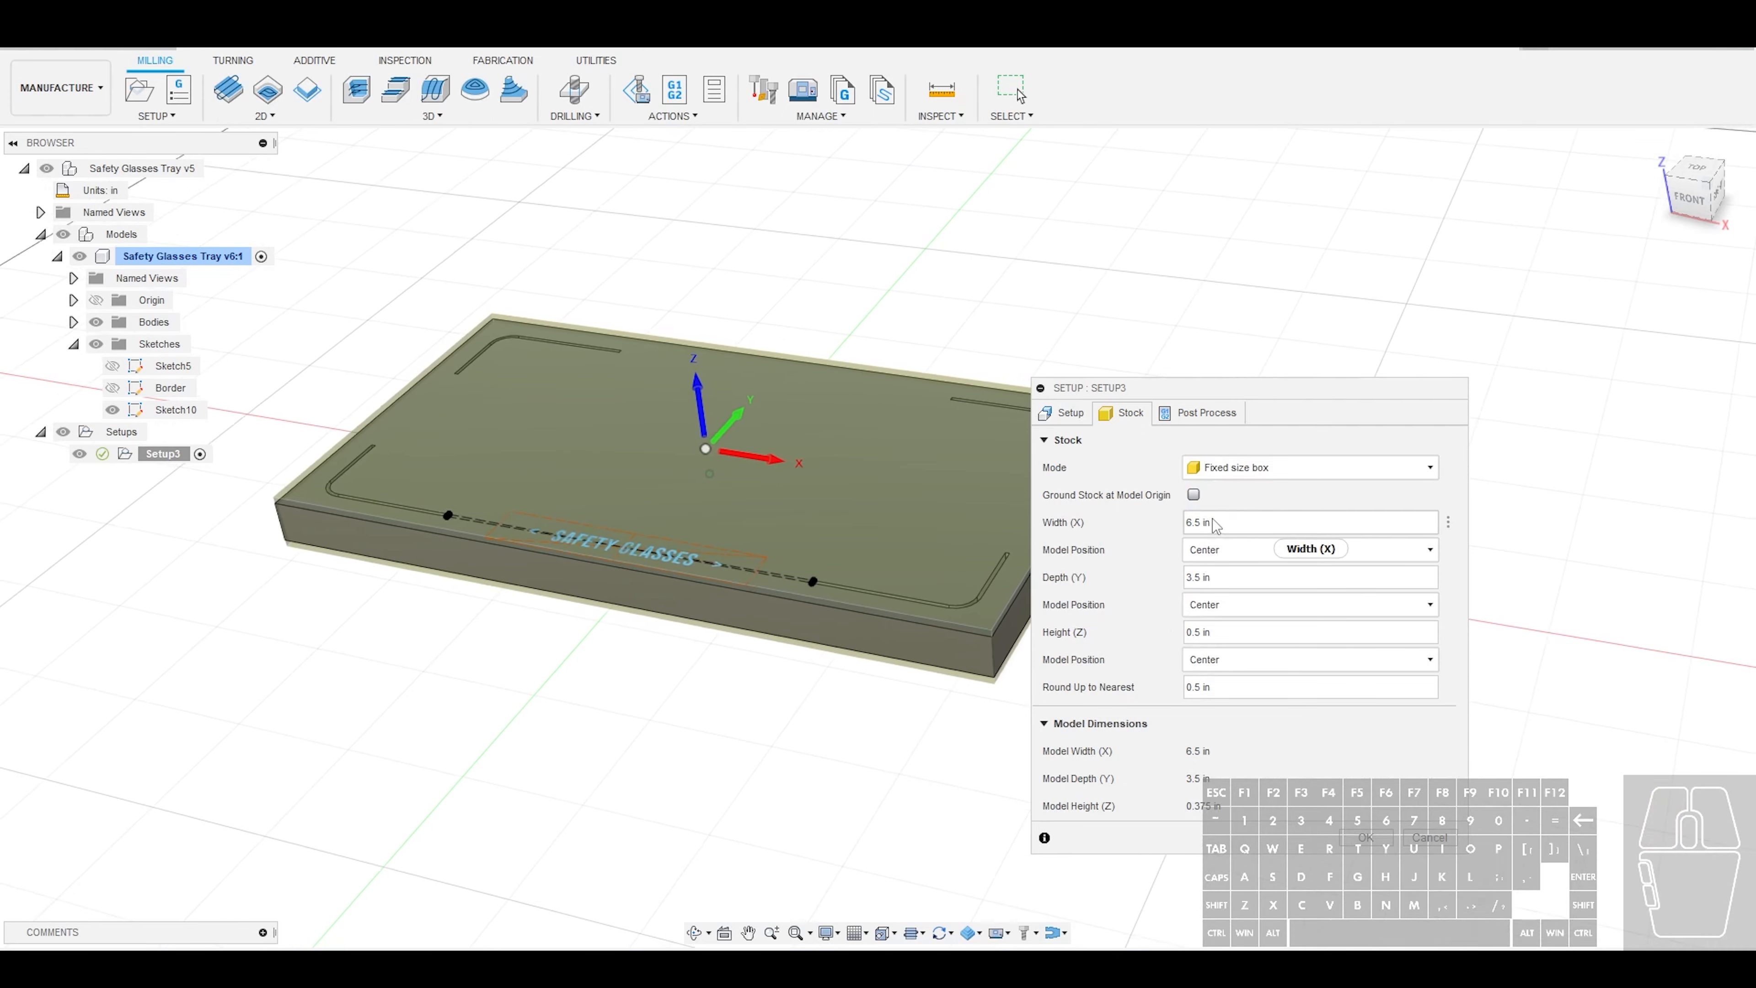
left_click(1194, 522)
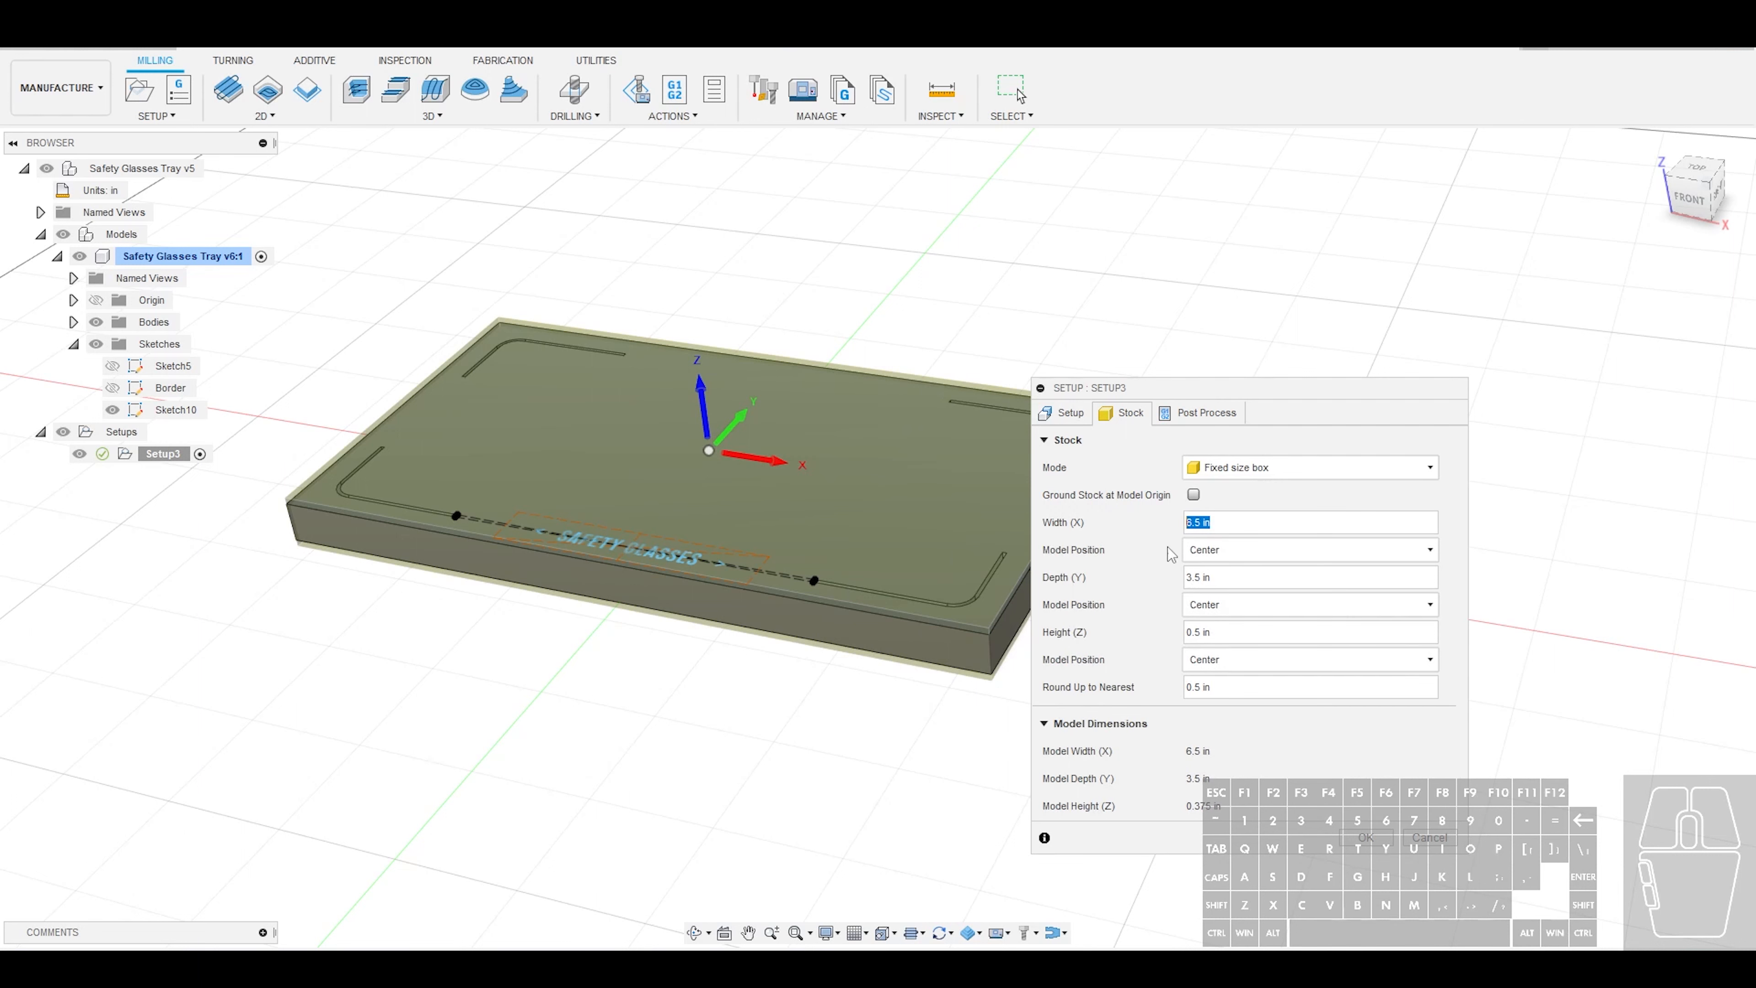
left_click(1145, 529)
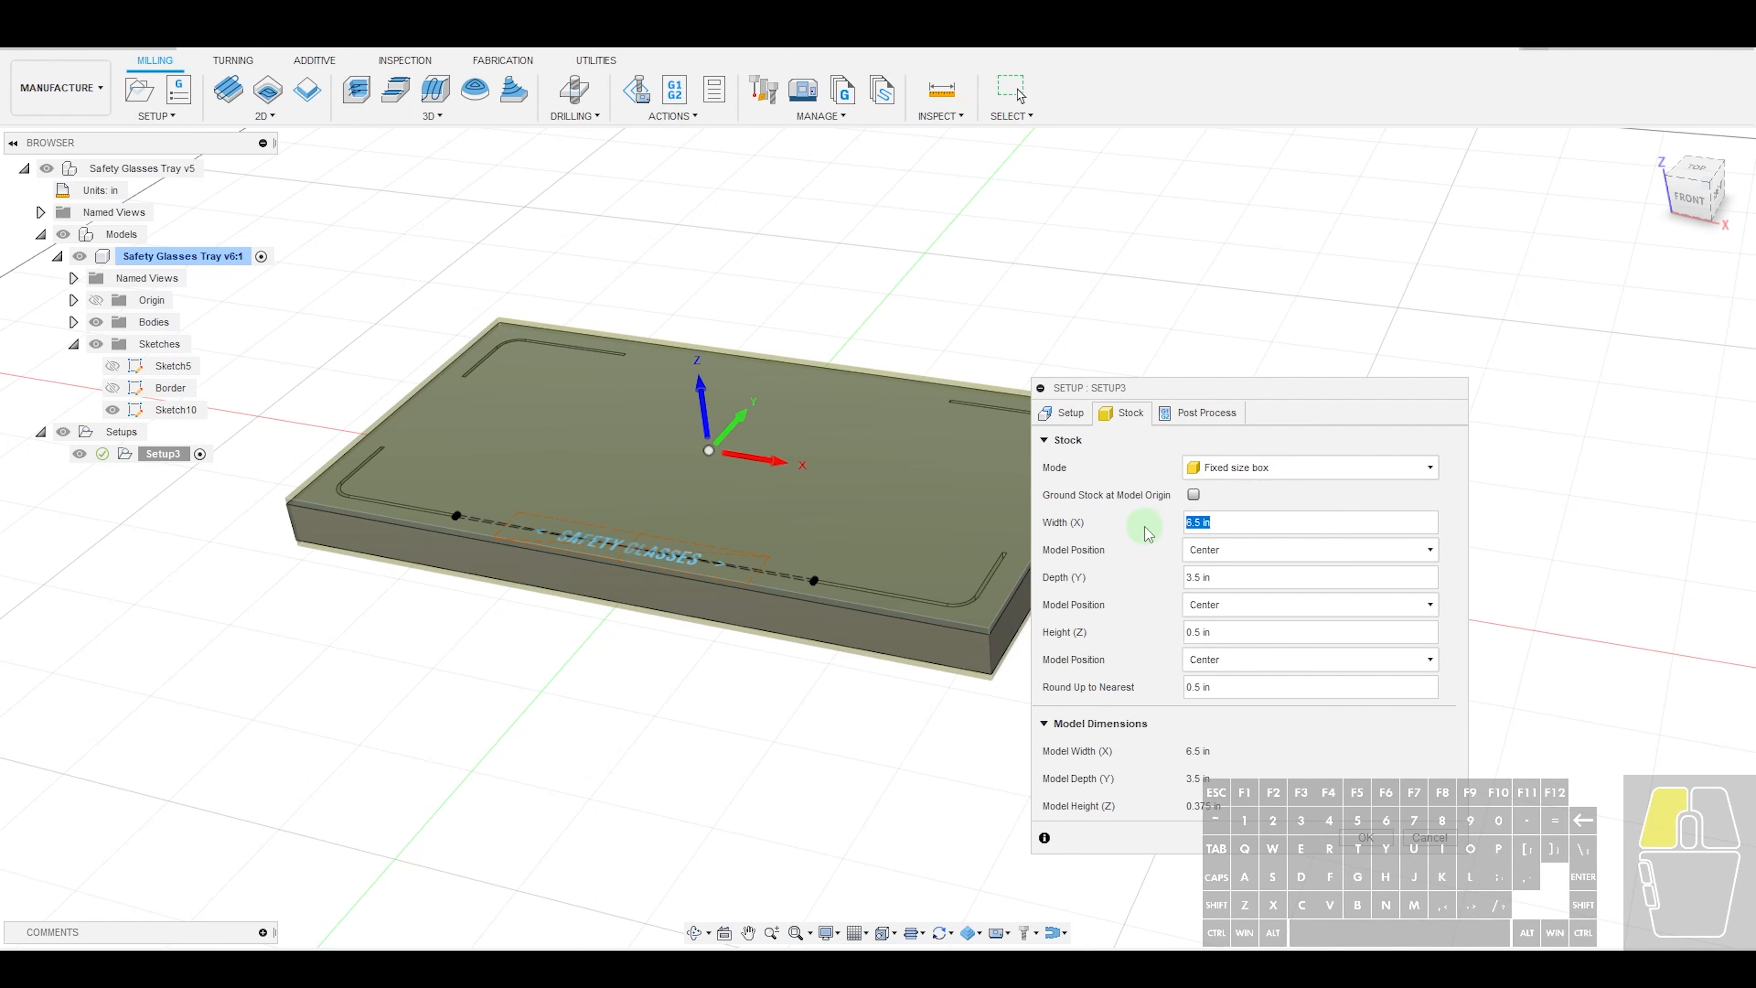
type("10")
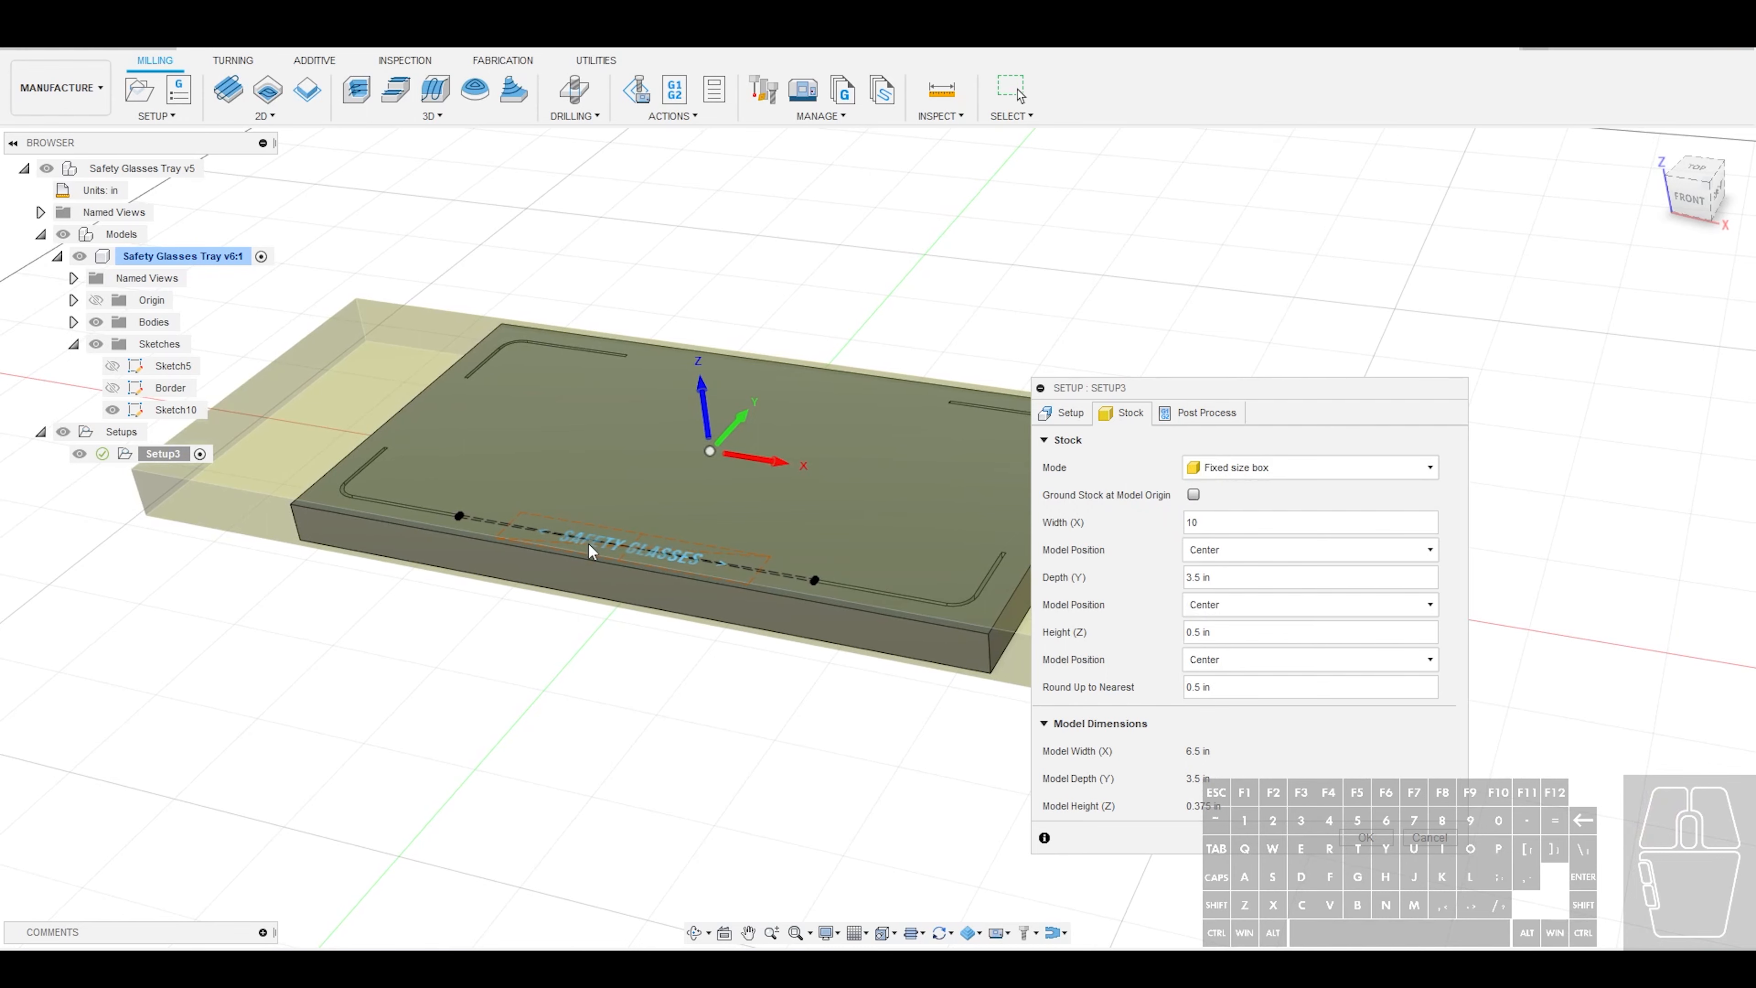
scroll(721, 580, "down", 3)
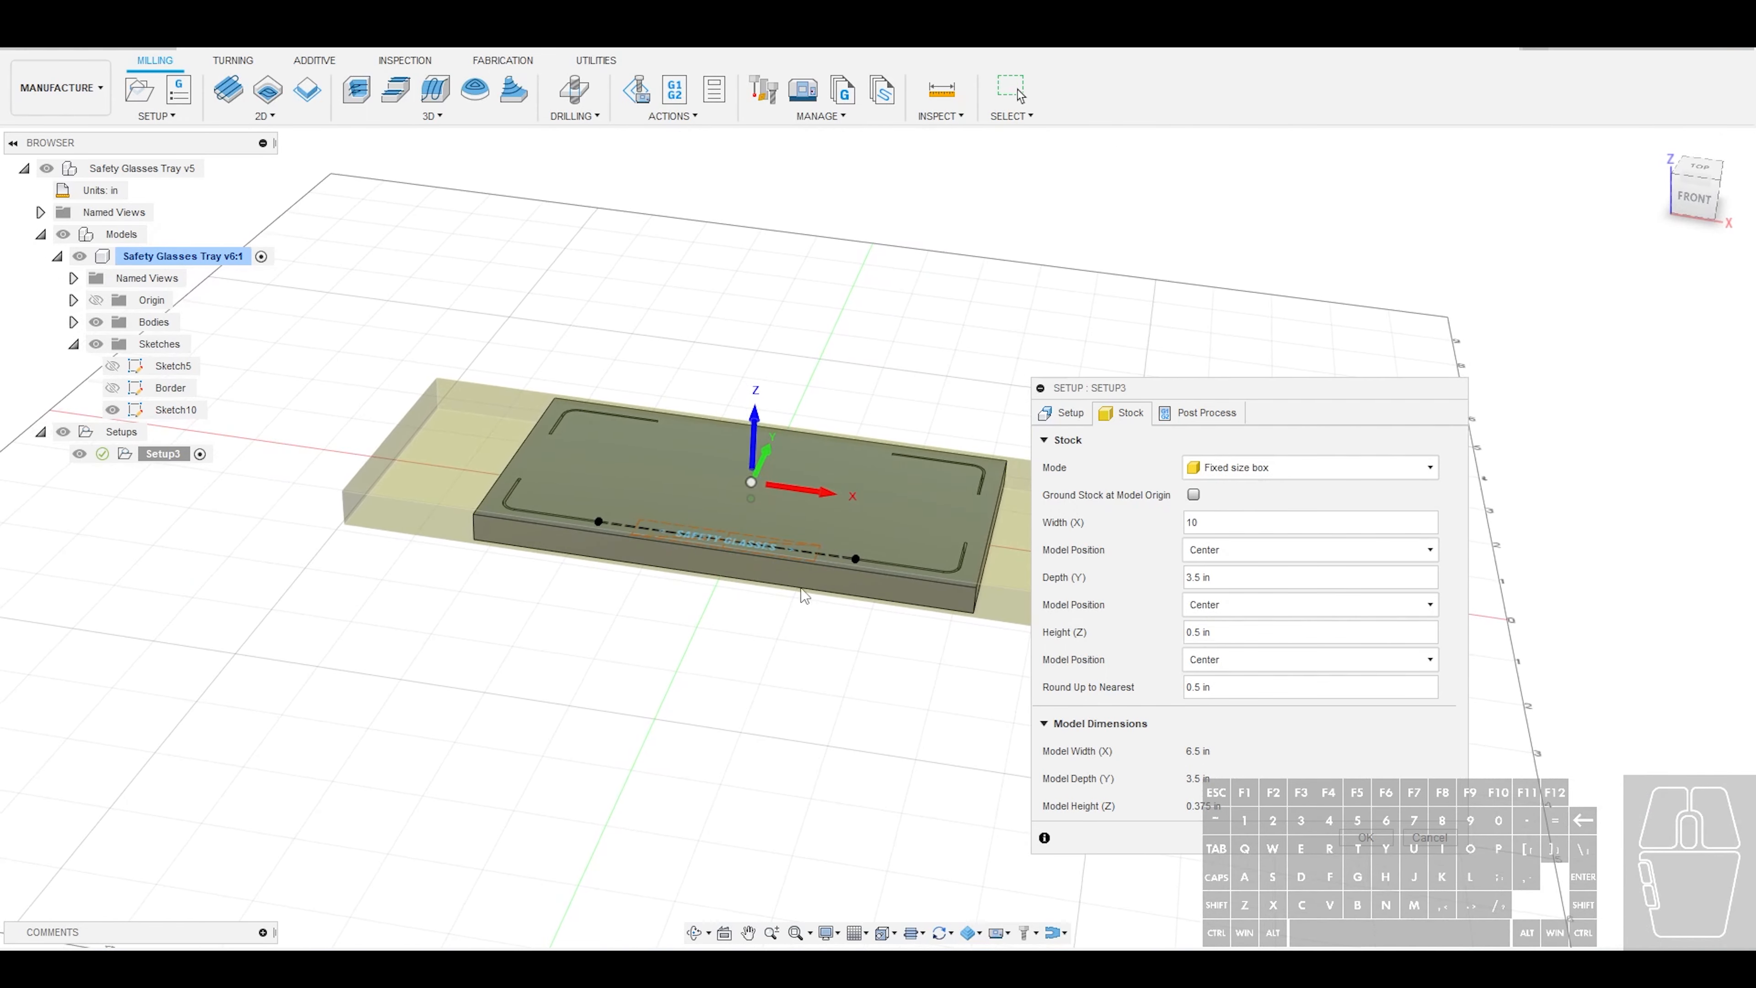
middle_click_drag(828, 596, 767, 596)
scroll(372, 510, "down", 1)
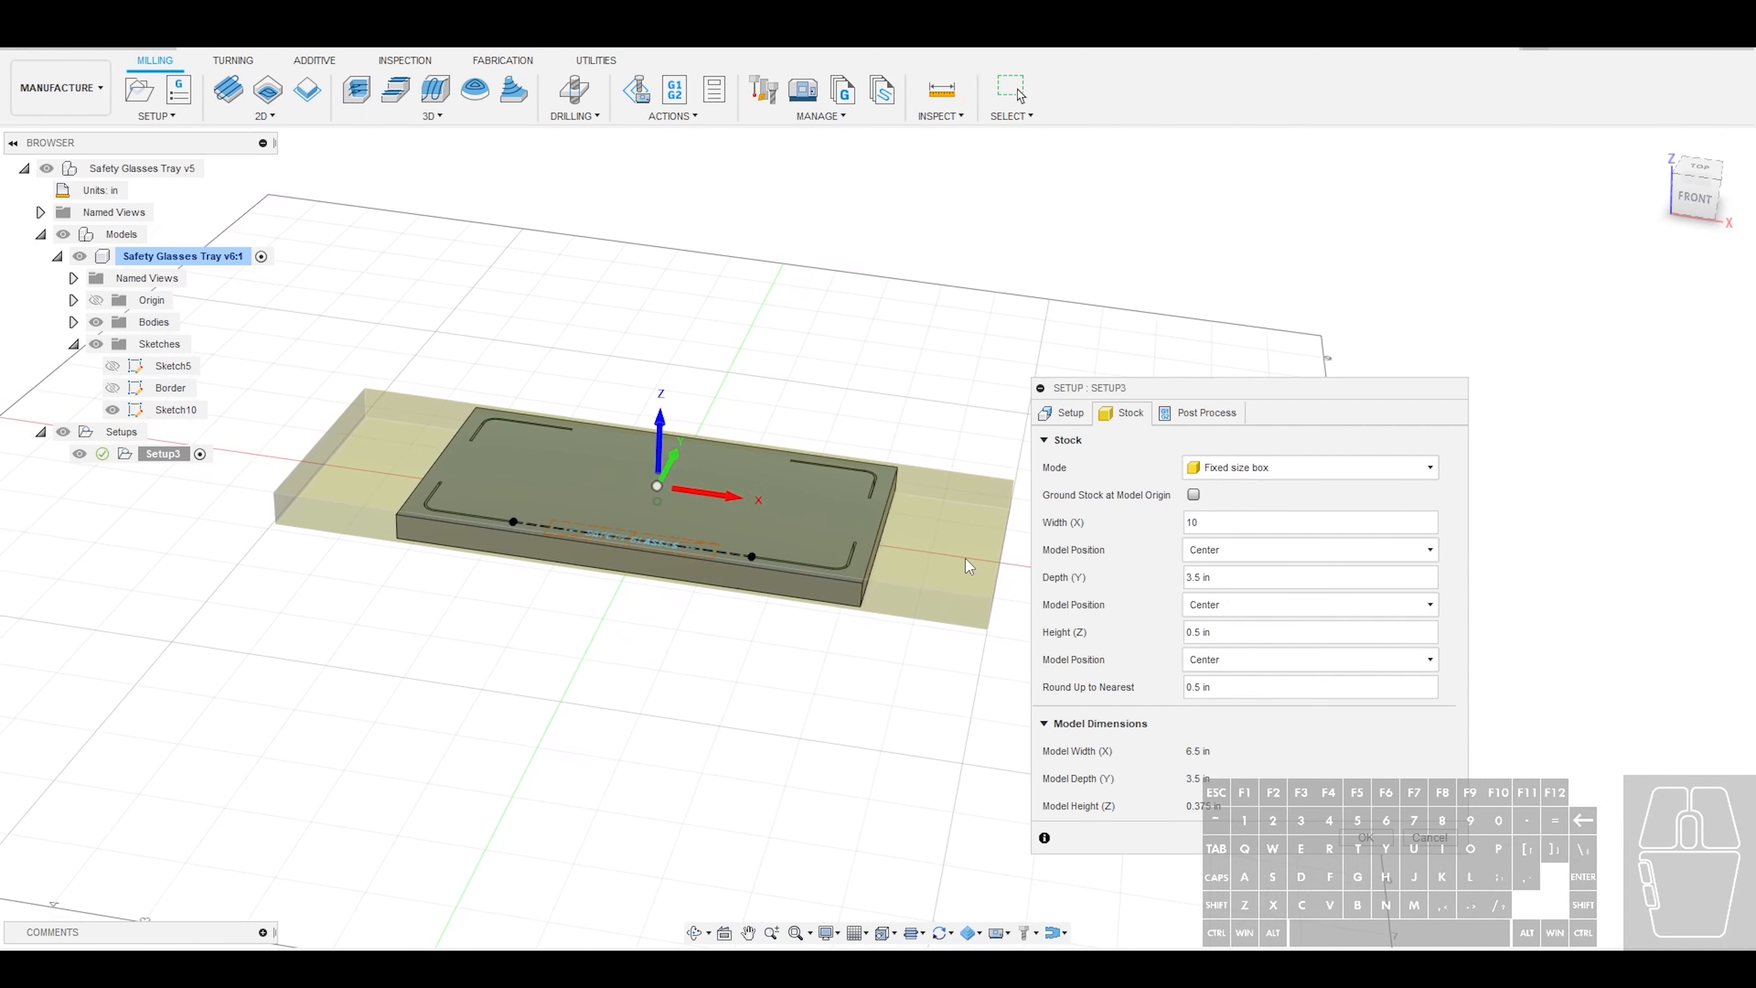
Define the stock as a relative size box with a 2 in side offset and a 1 in top offset
left_click(1244, 468)
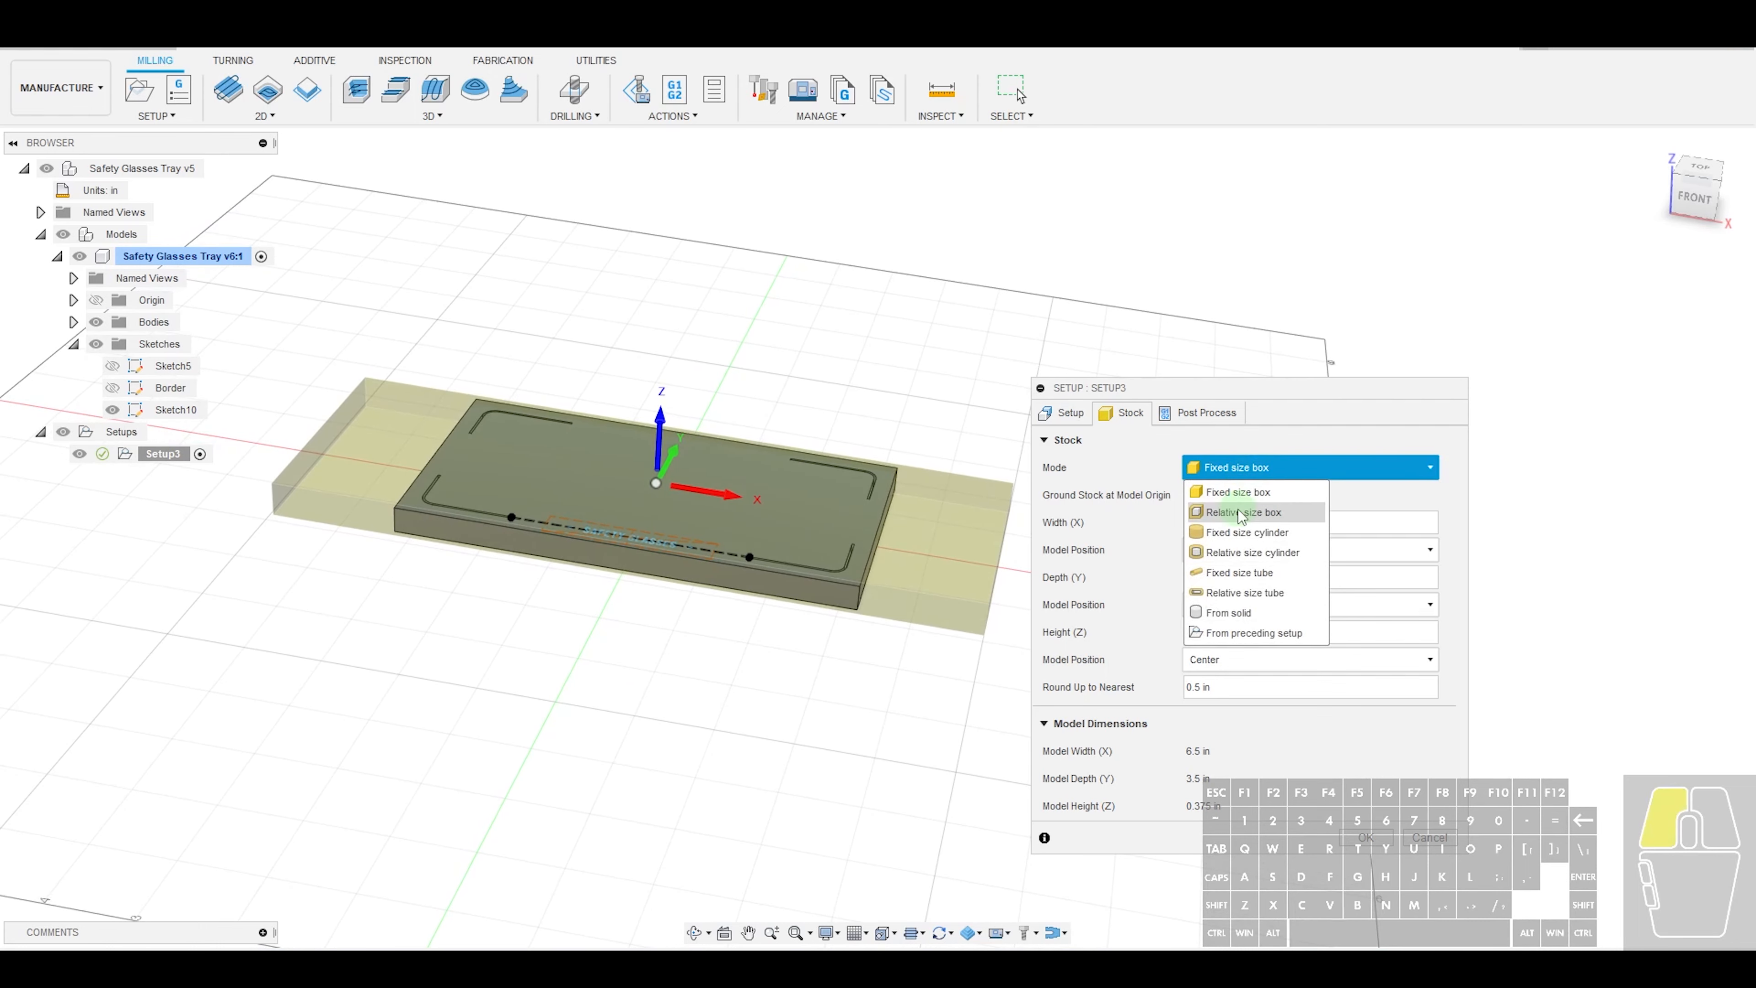
left_click(1241, 512)
scroll(953, 516, "up", 2)
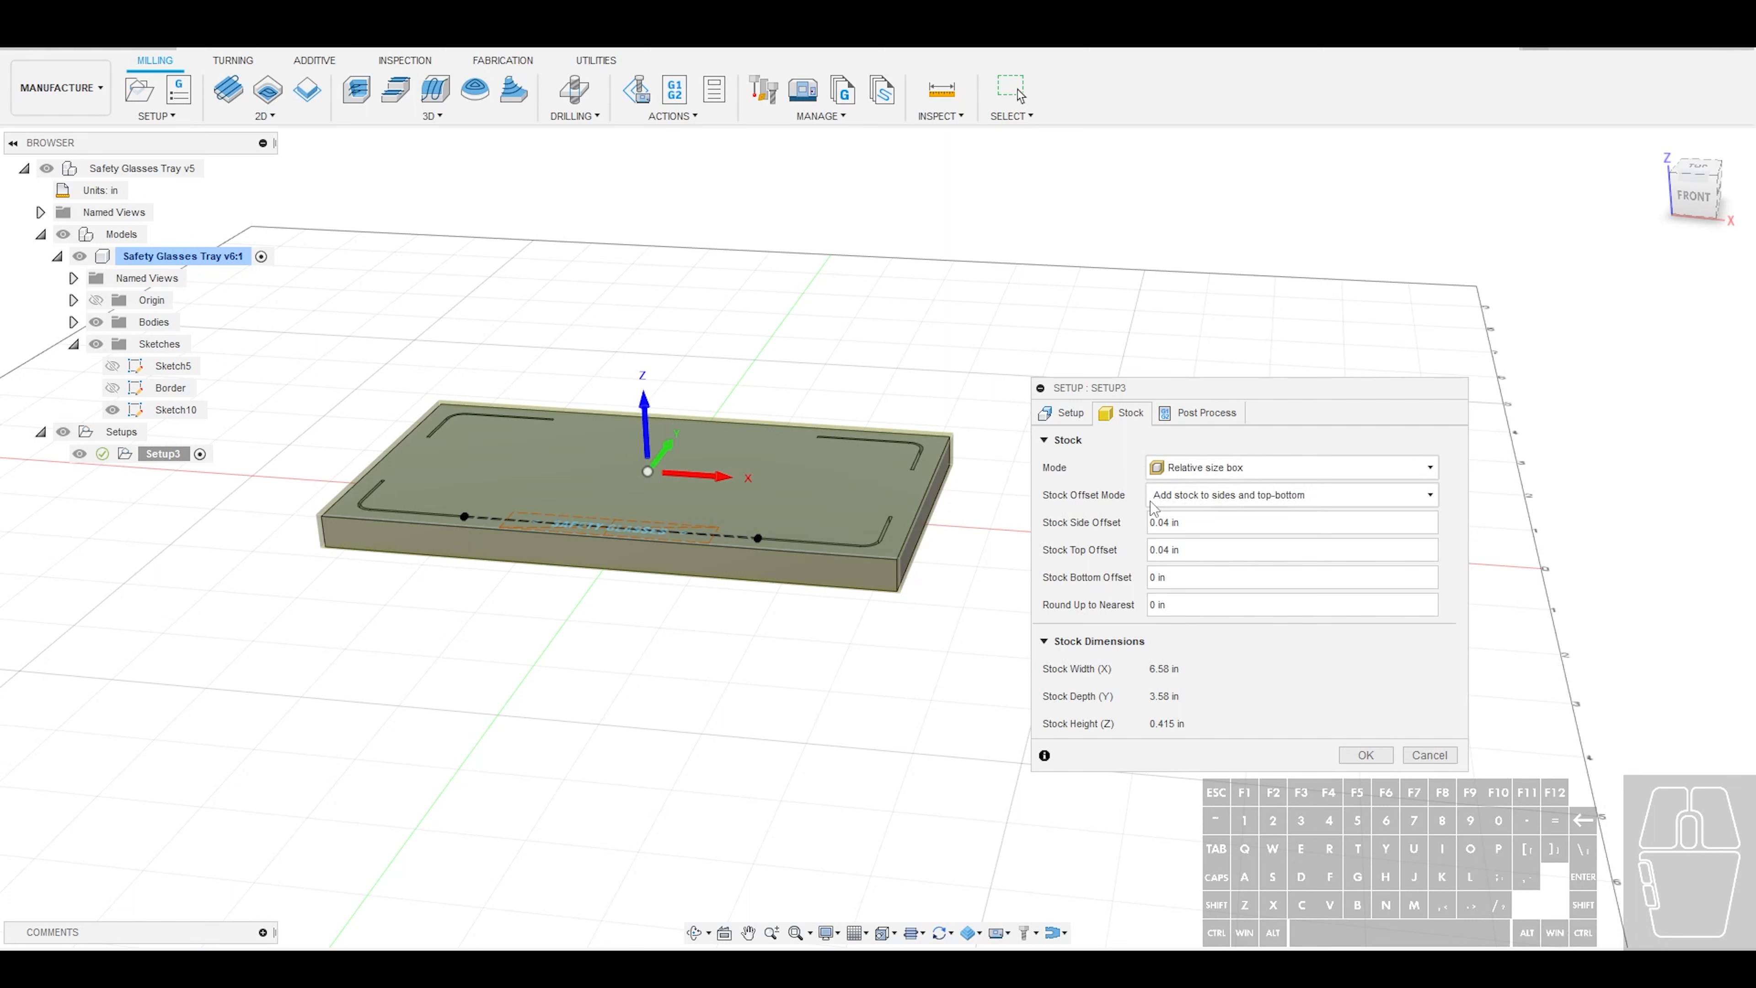
left_click(1211, 527)
left_click(1206, 550)
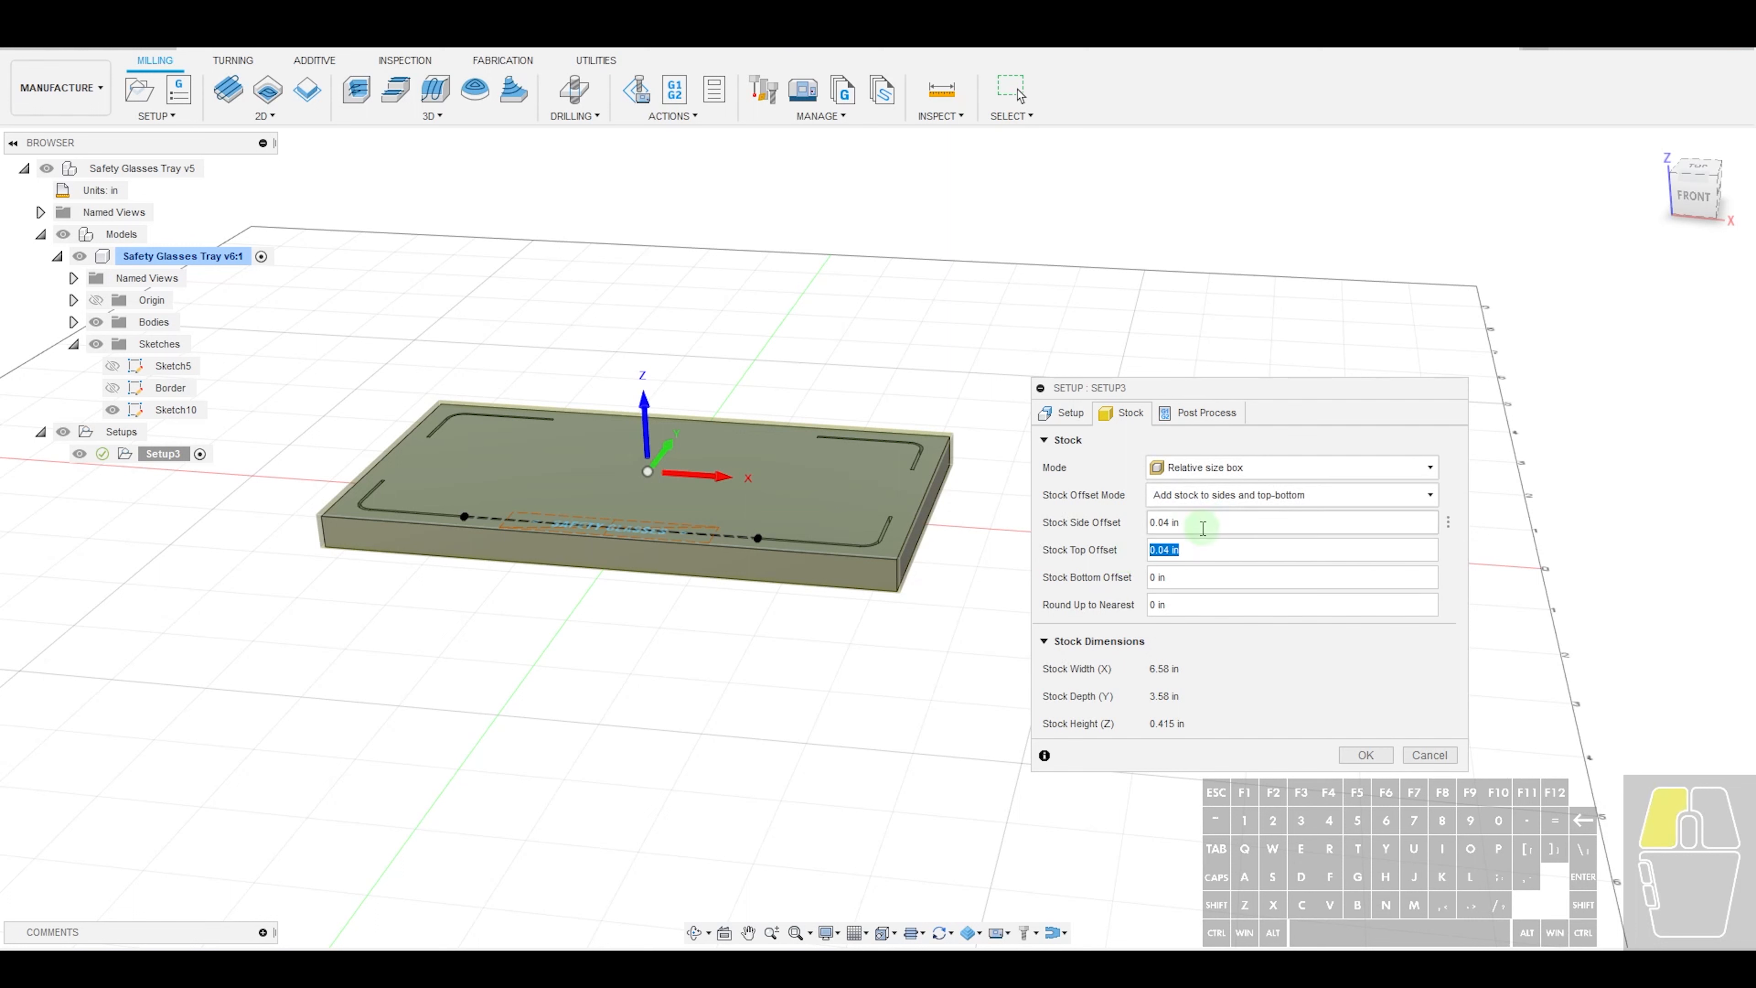
type("2")
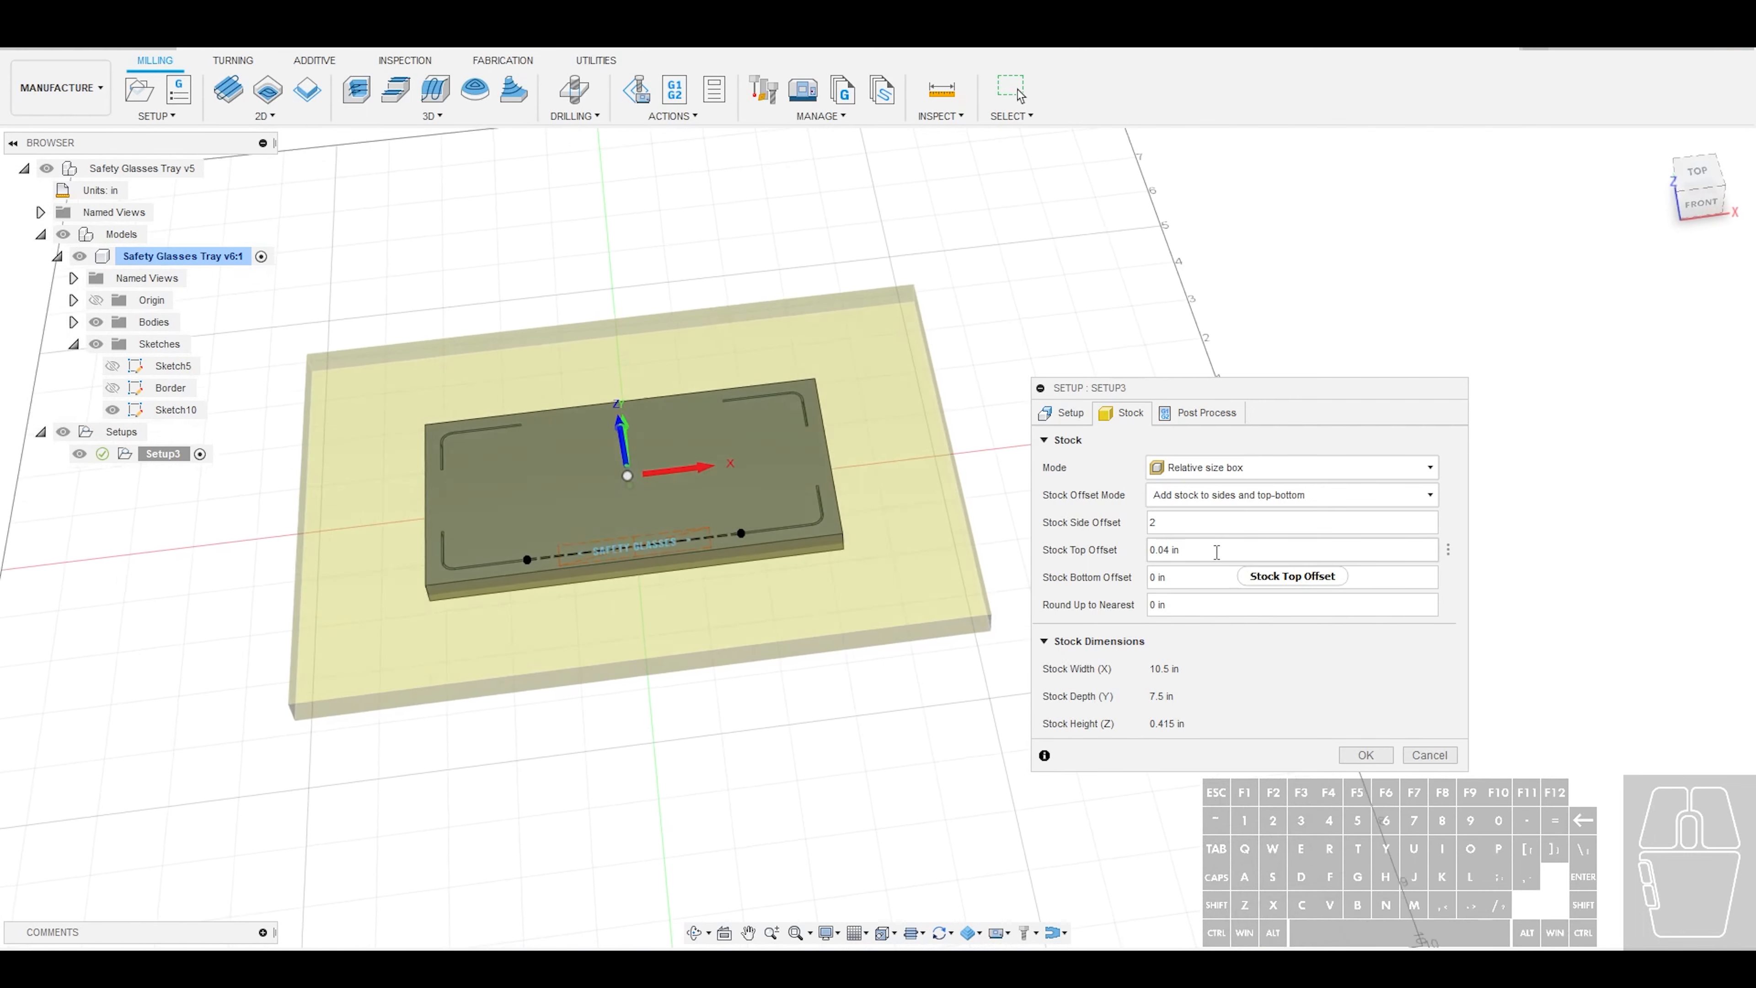
left_click(1156, 551)
type("1")
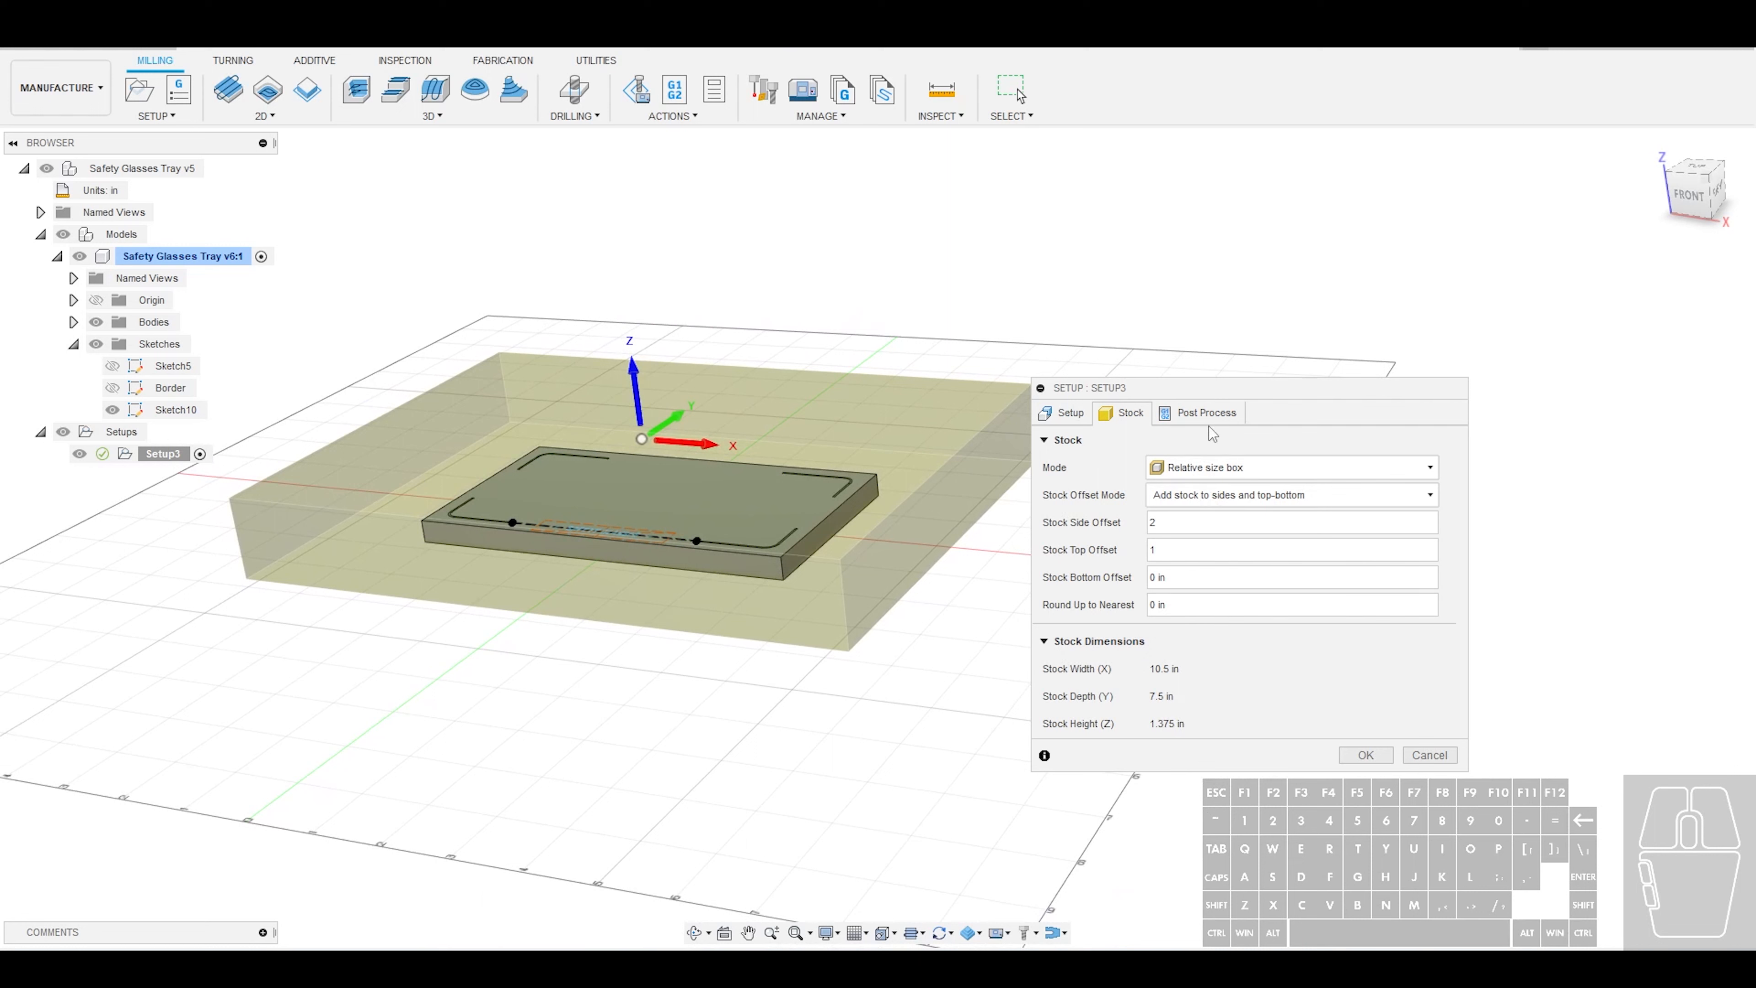
Browse the milling machines in the Fusion 360 machine library and leave without selecting one for the setup
left_click(1068, 414)
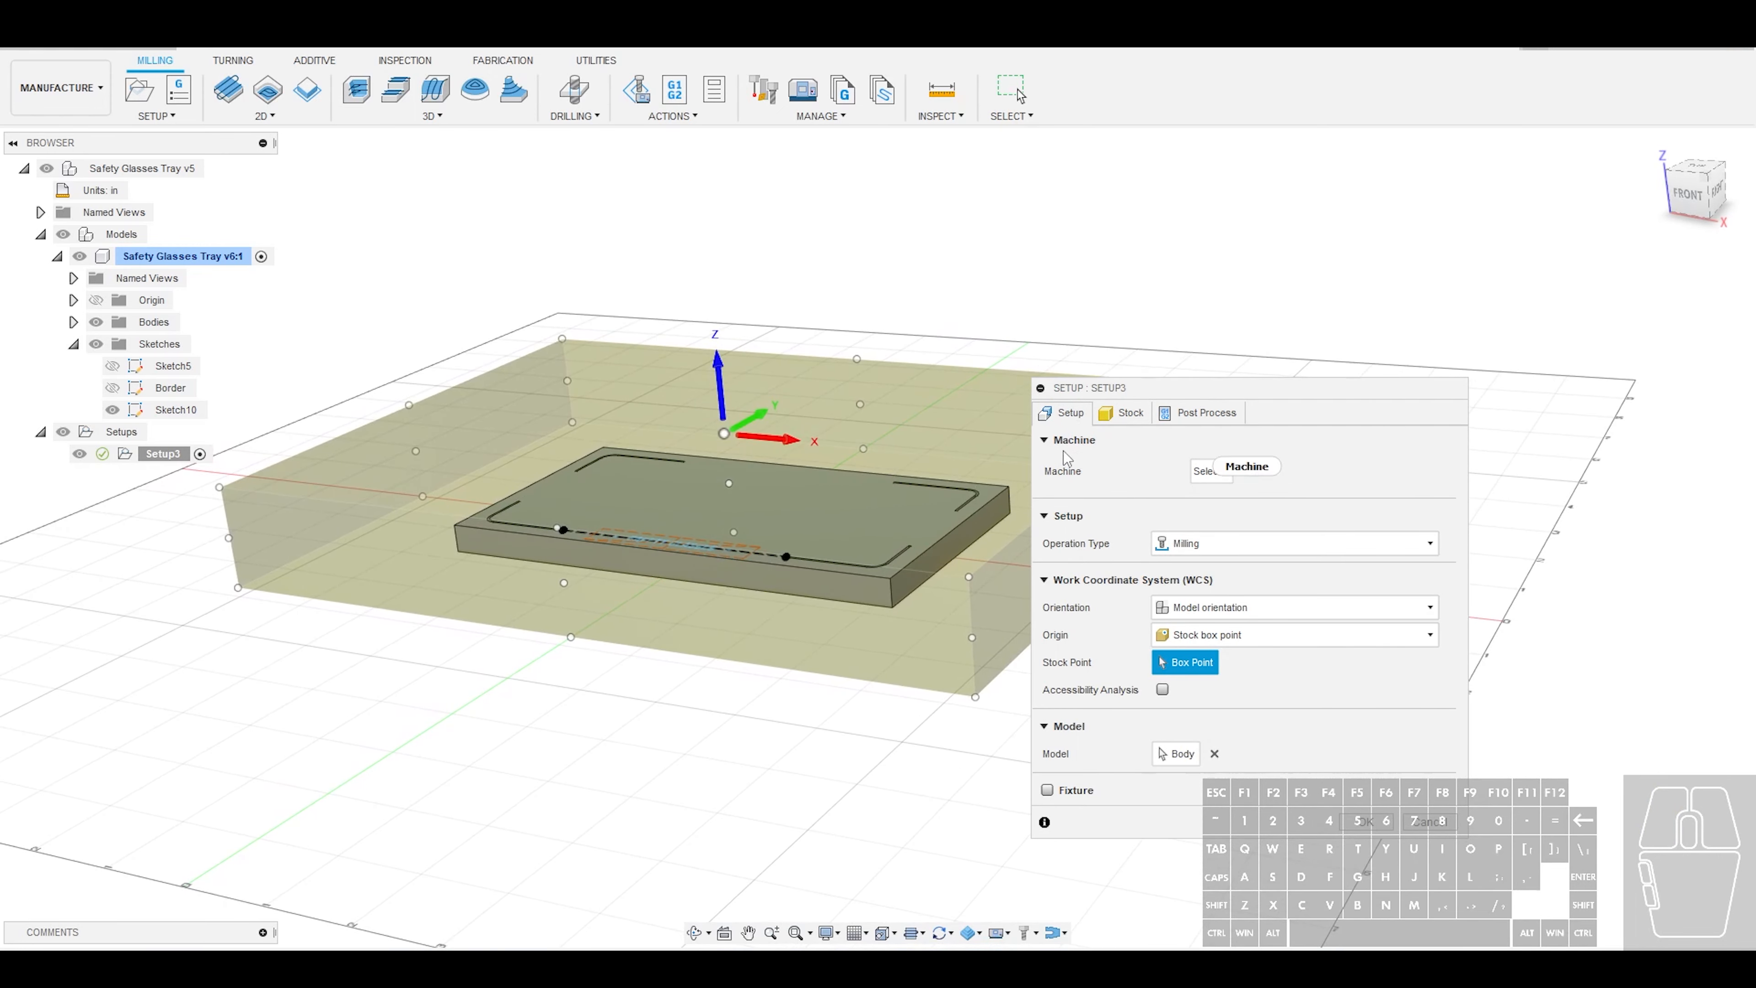
left_click(1204, 469)
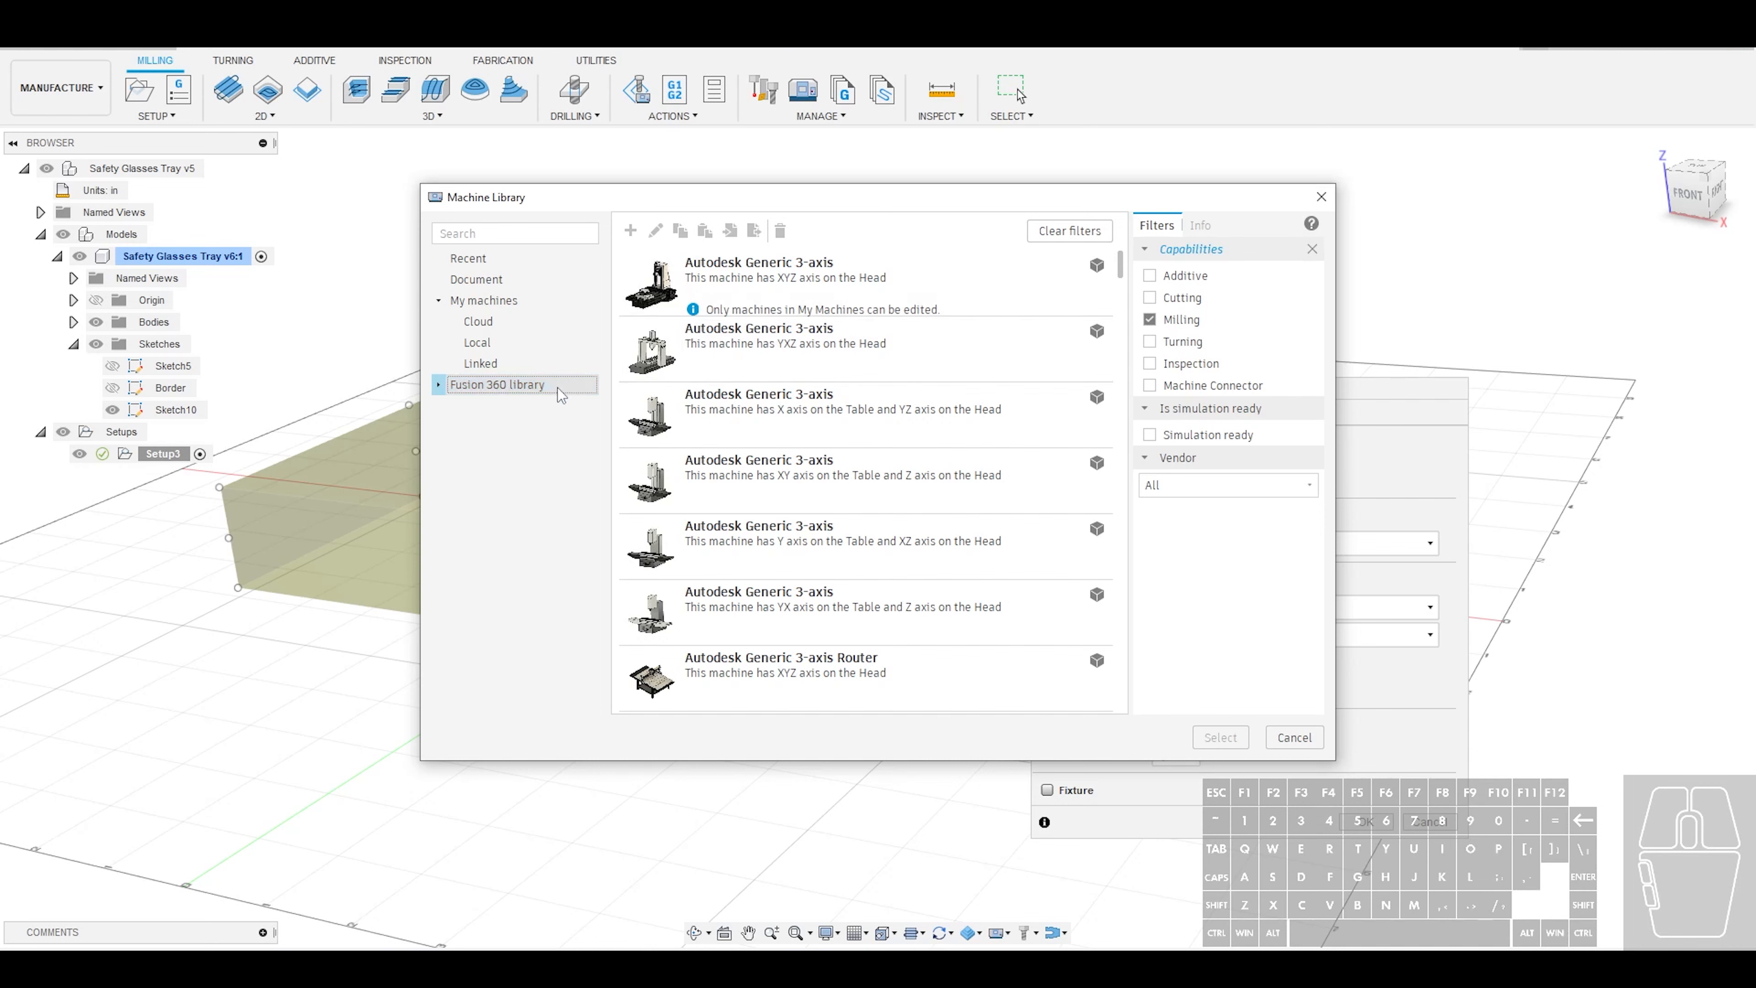
scroll(773, 558, "down", 10)
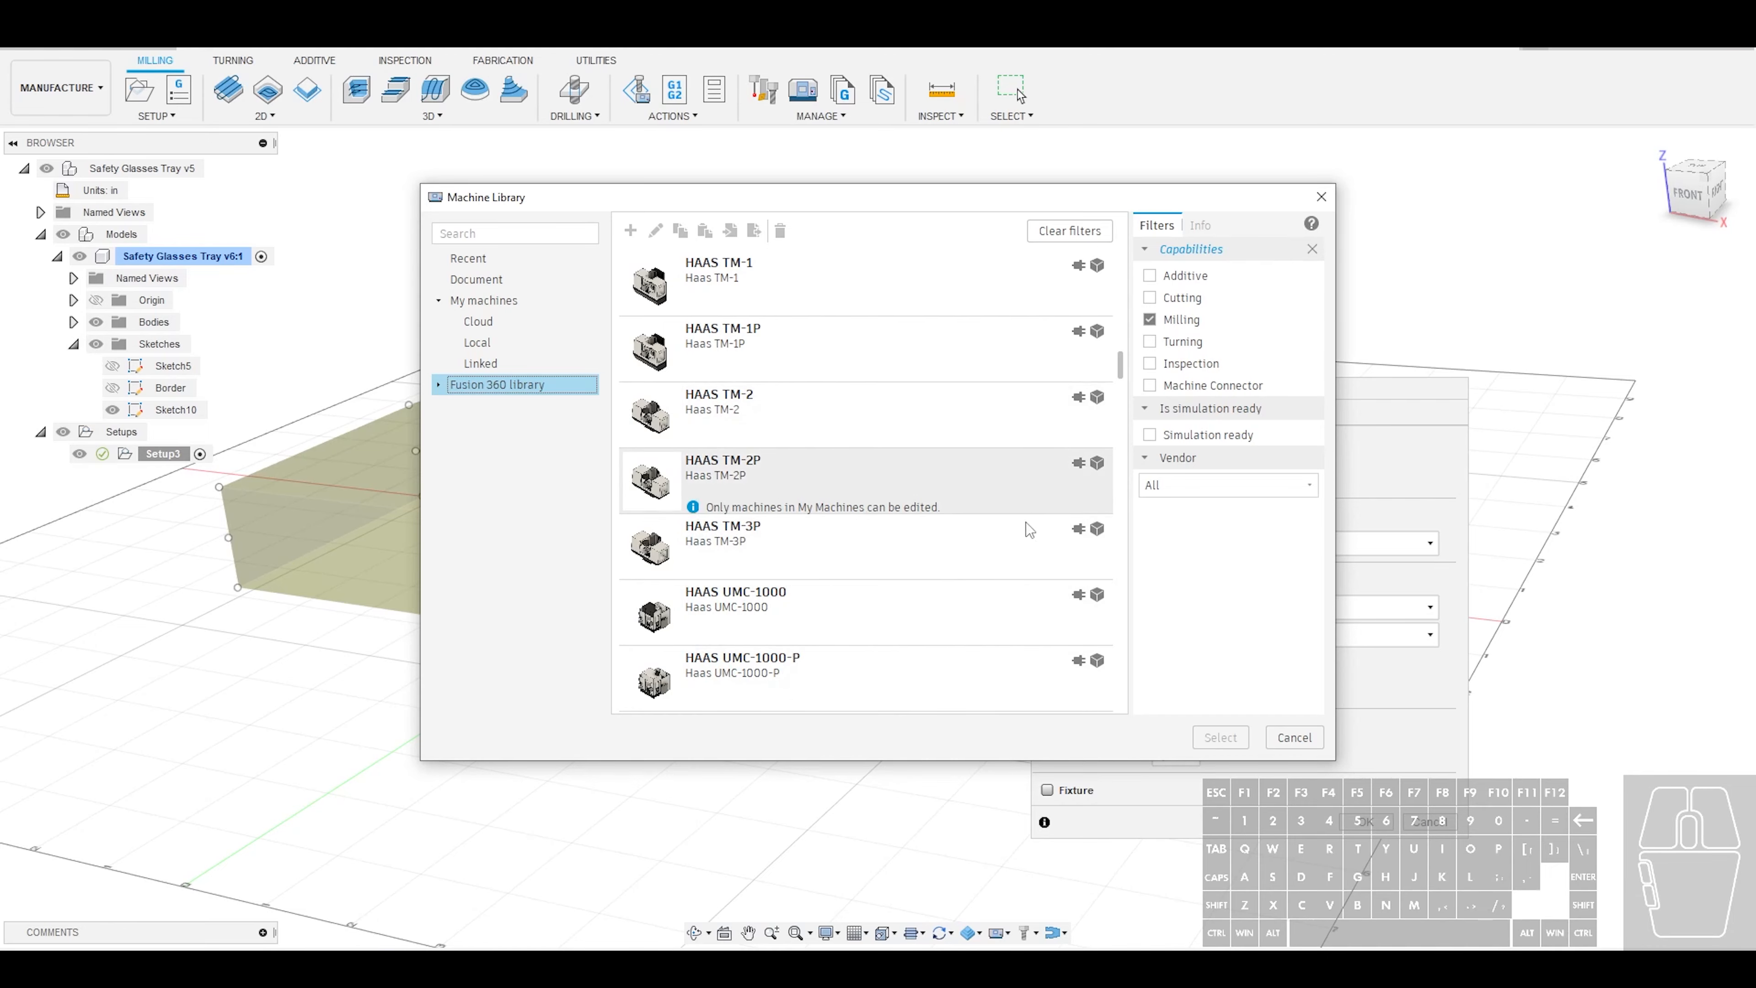
scroll(739, 550, "down", 5)
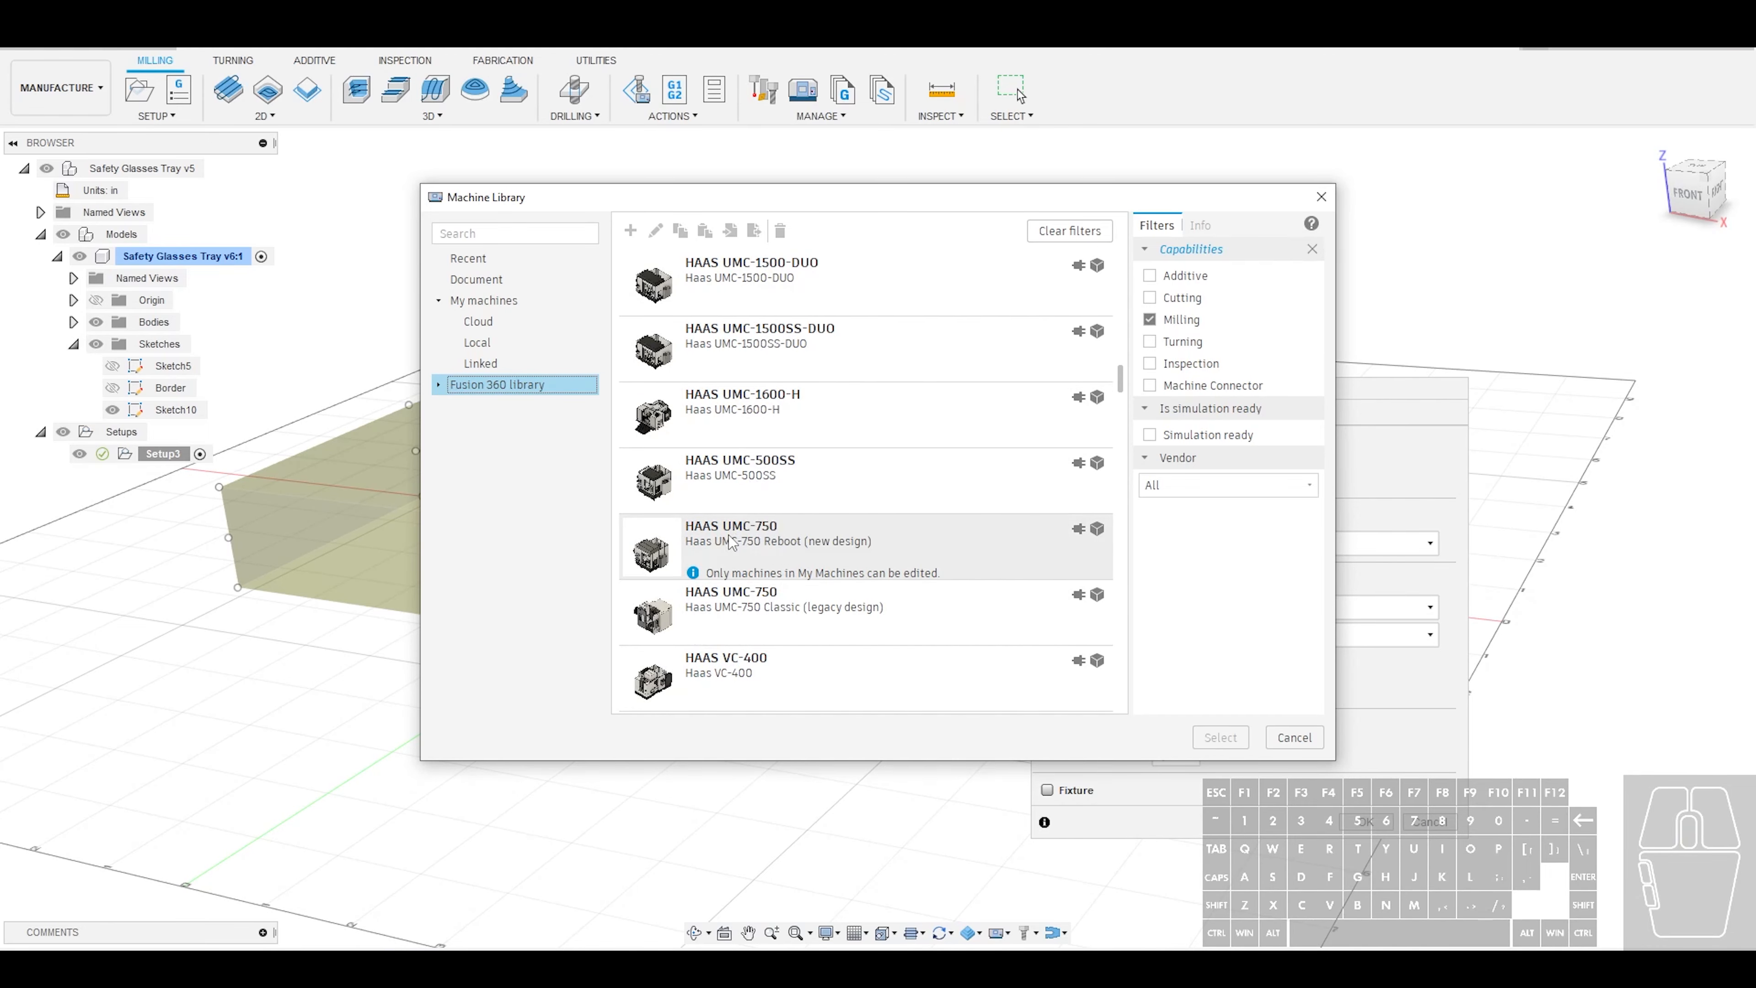
scroll(818, 492, "up", 10)
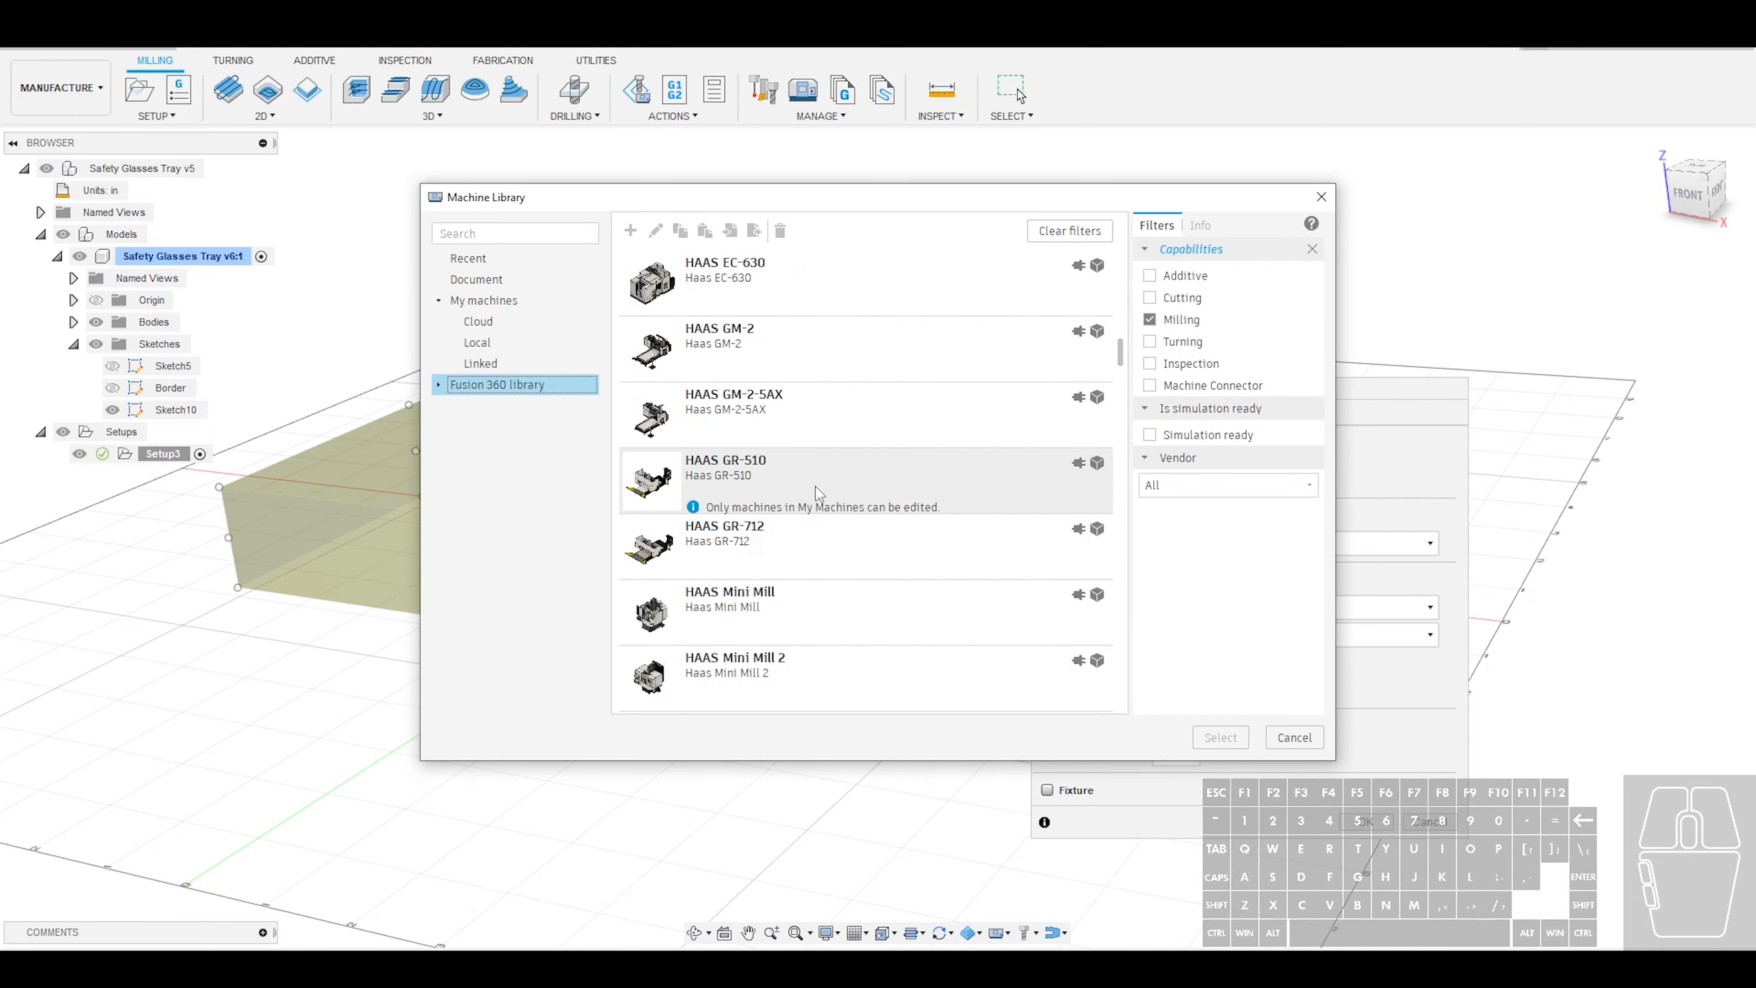
scroll(817, 492, "up", 10)
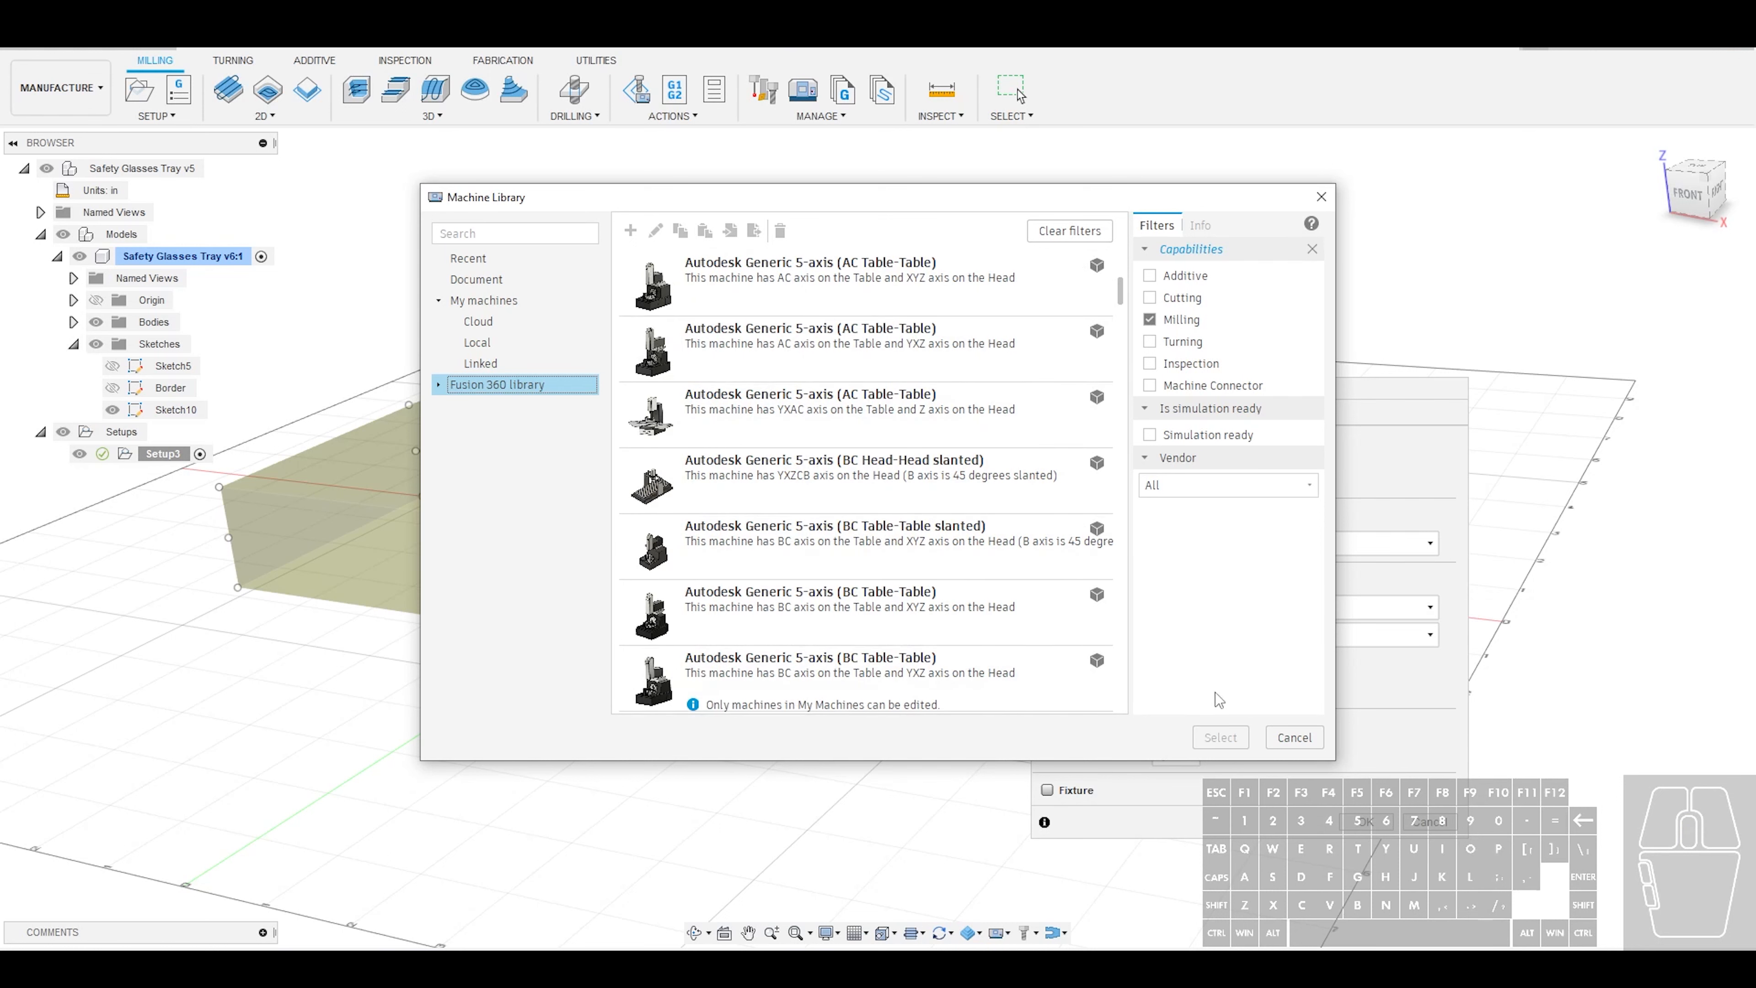
left_click(1293, 738)
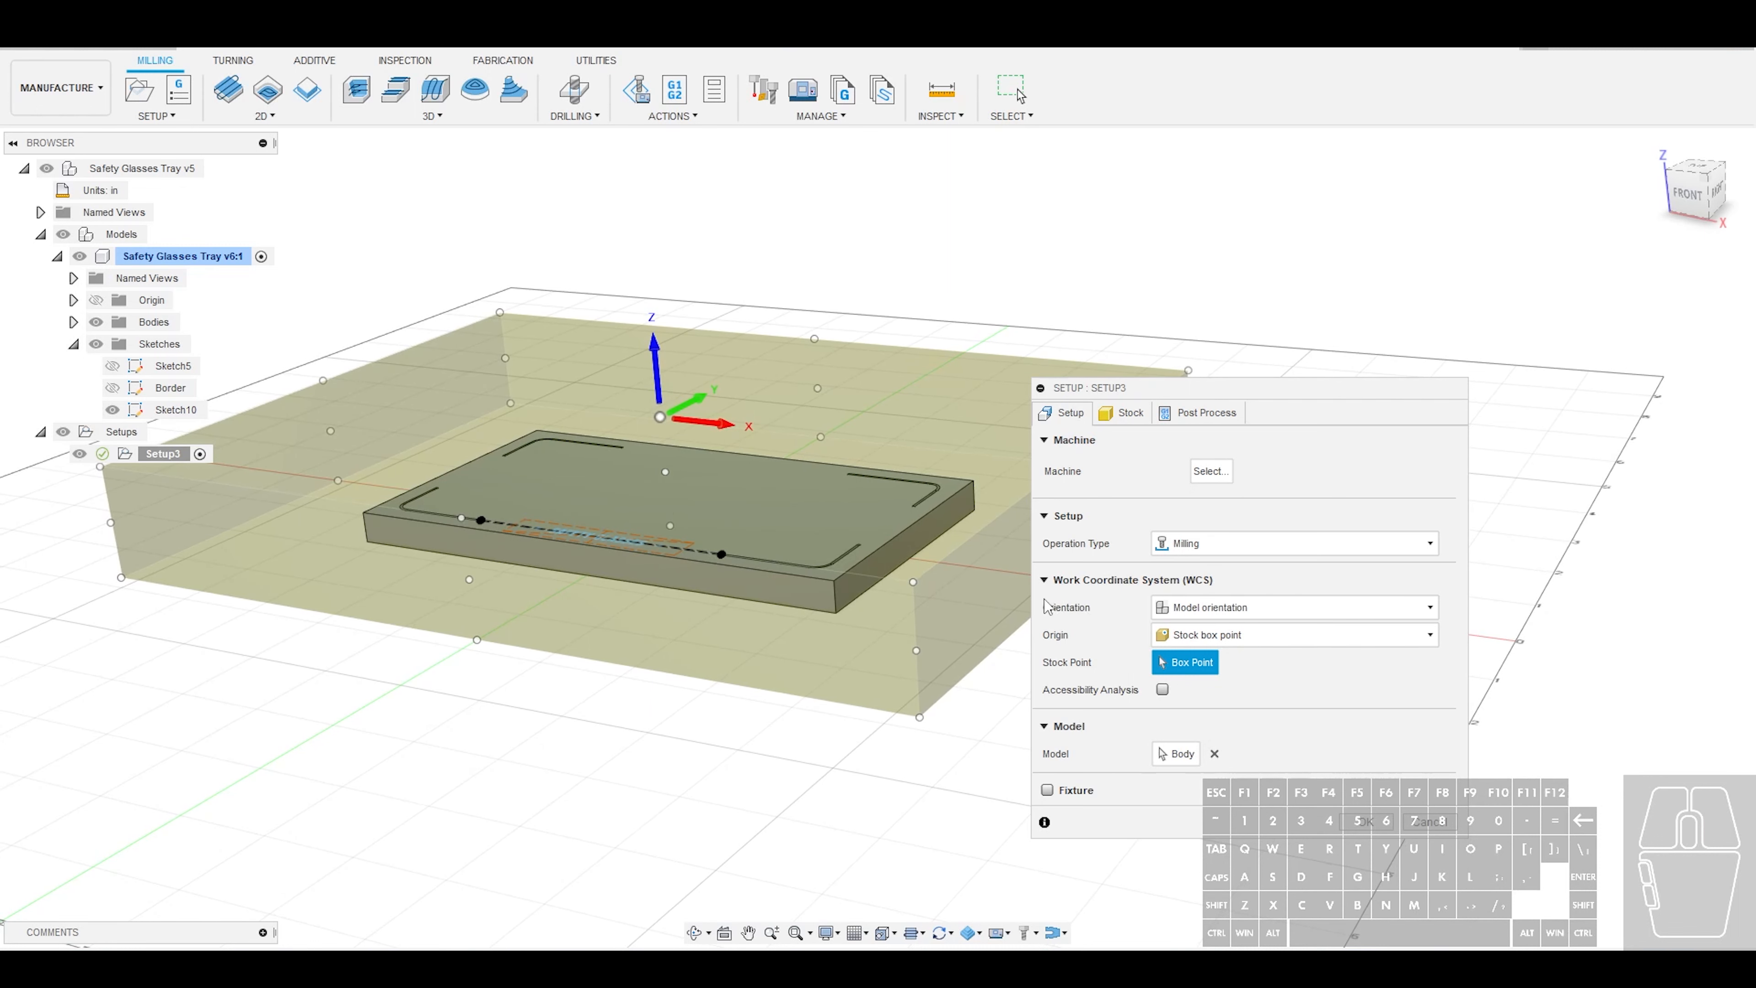
Examine how the work coordinate system's X, Y and Z axes are oriented on the stock
scroll(928, 499, "down", 4)
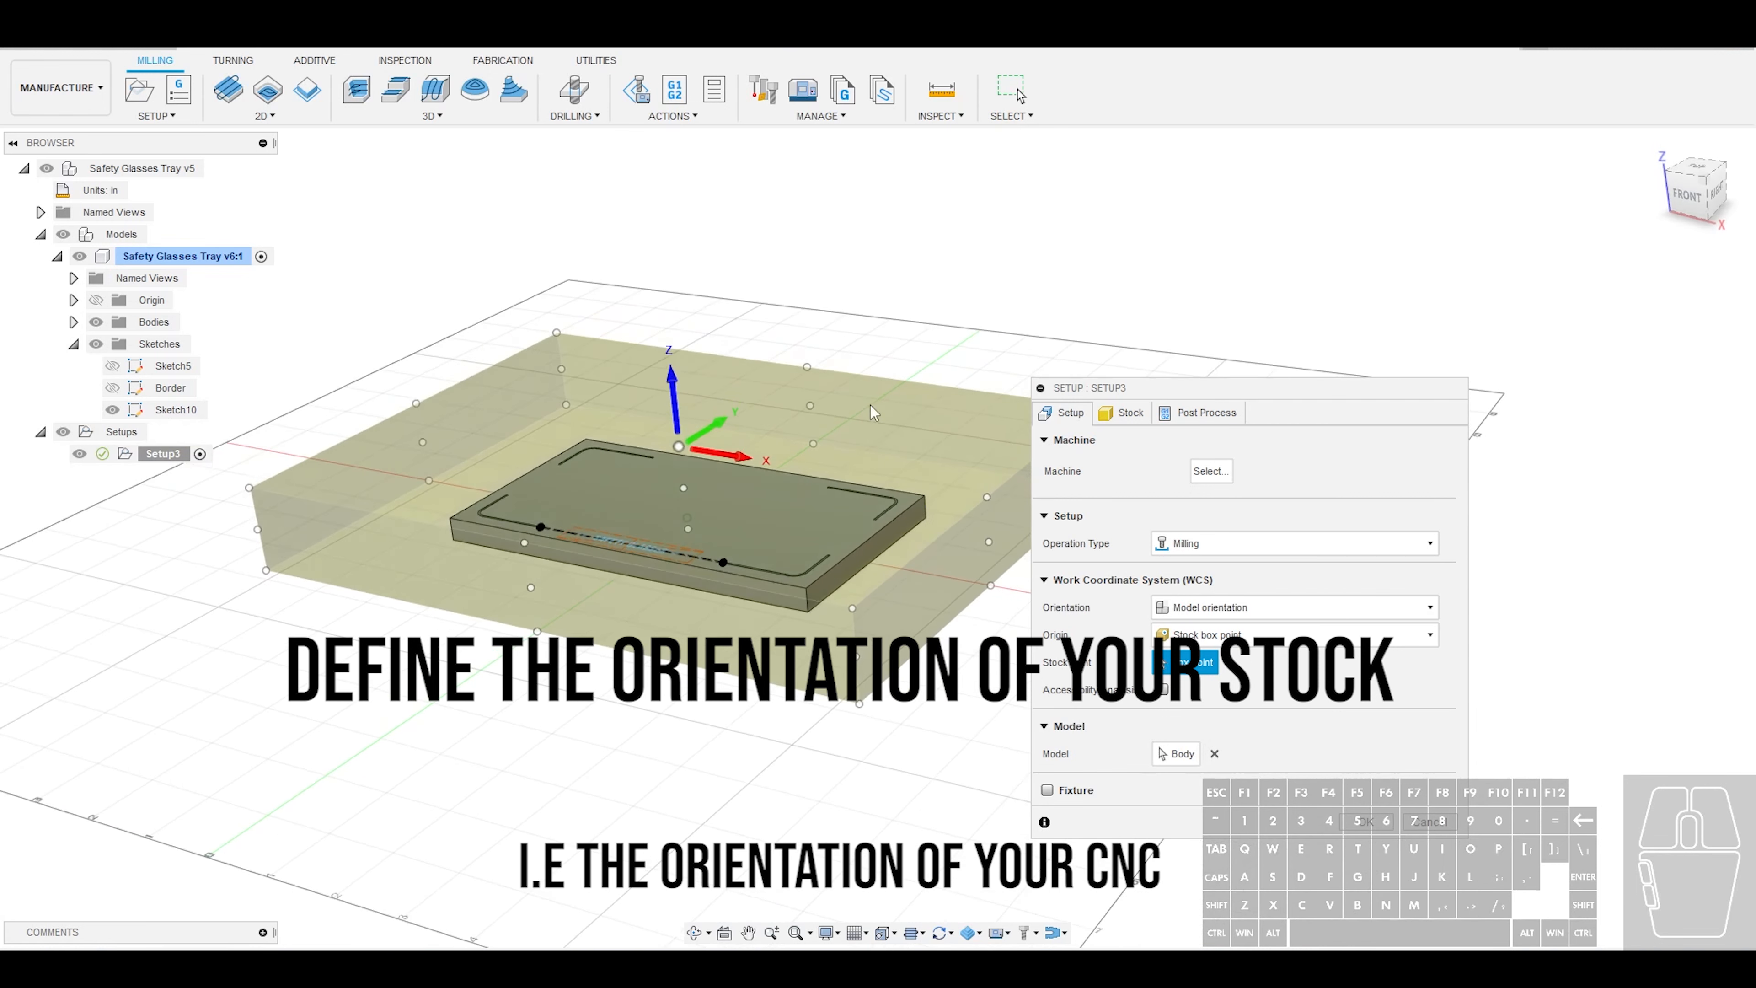
middle_click_drag(870, 407, 879, 492, "shift")
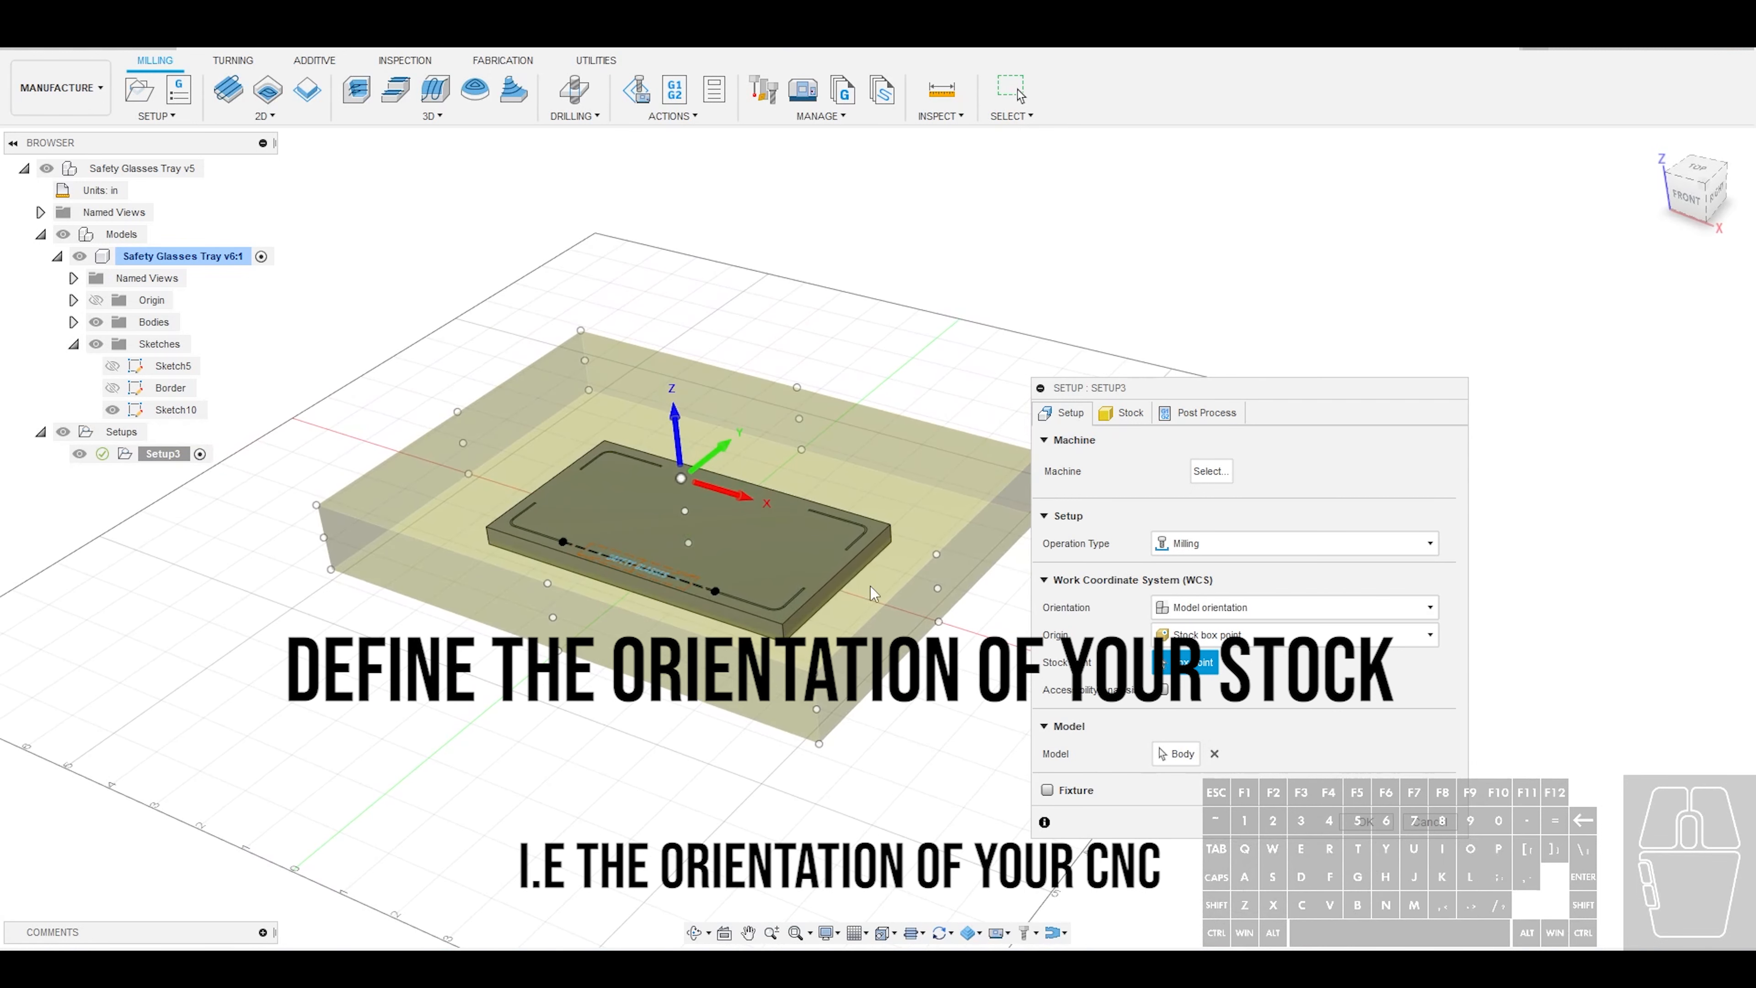
middle_click_drag(948, 440, 855, 422, "shift")
scroll(850, 414, "up", 2)
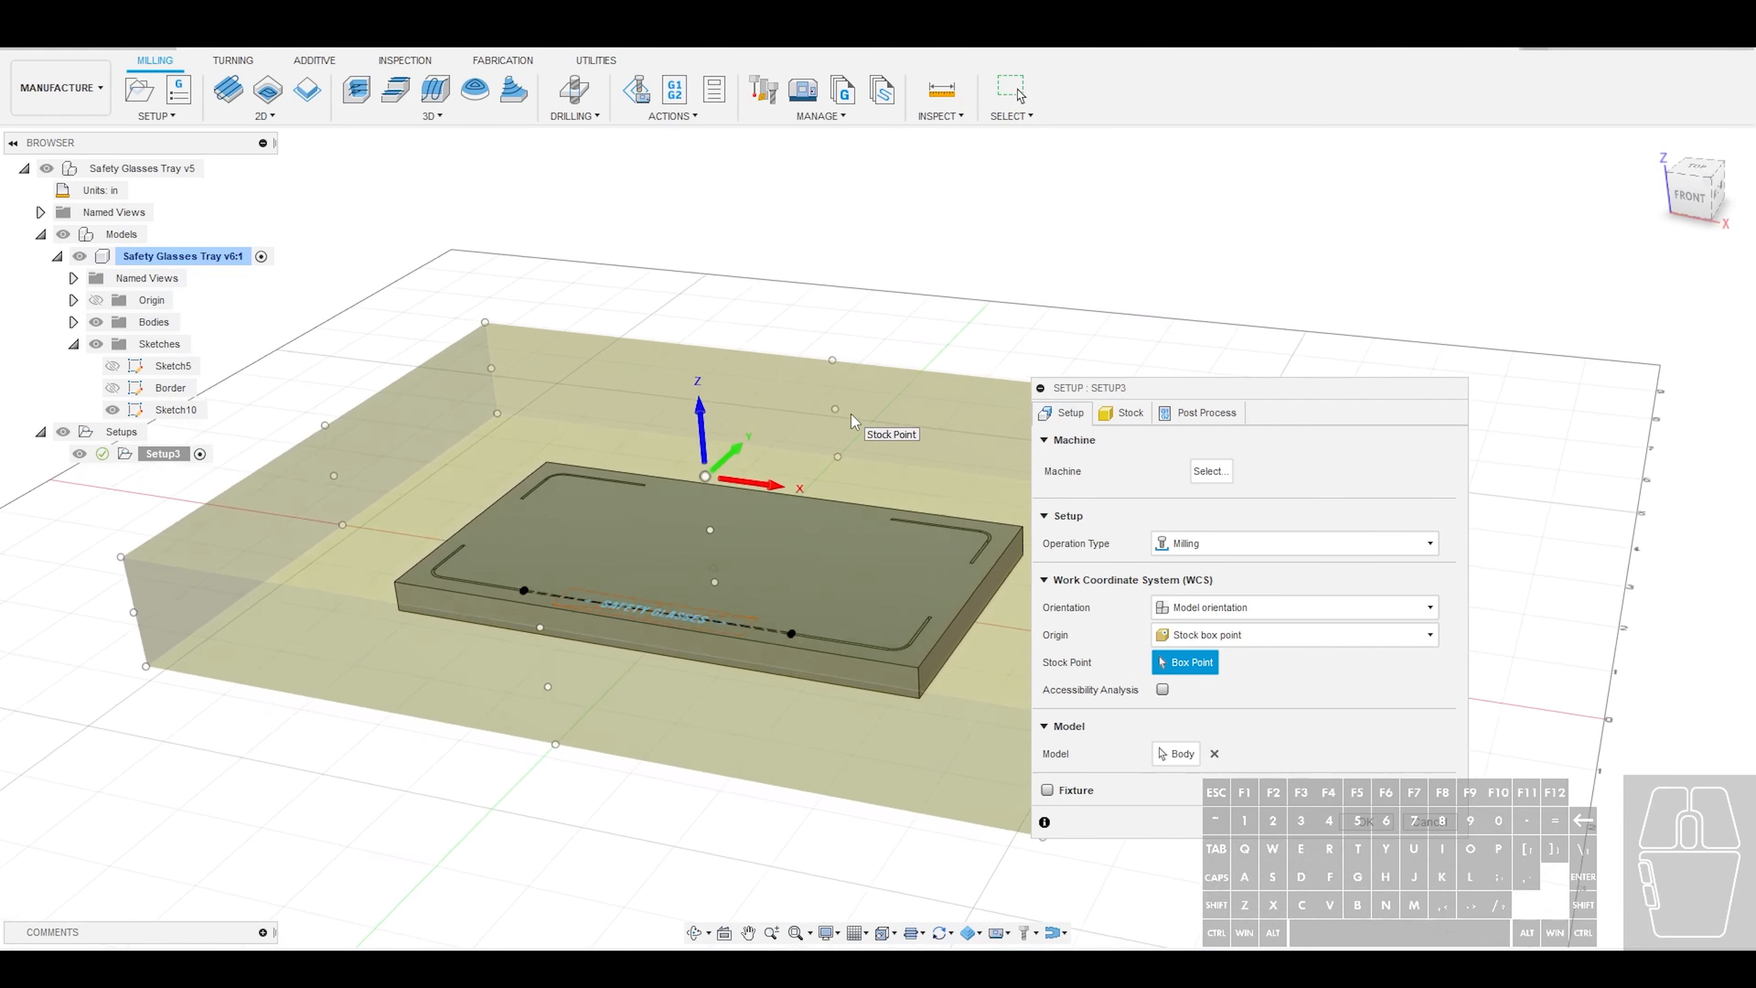
scroll(783, 491, "up", 3)
scroll(700, 476, "down", 2)
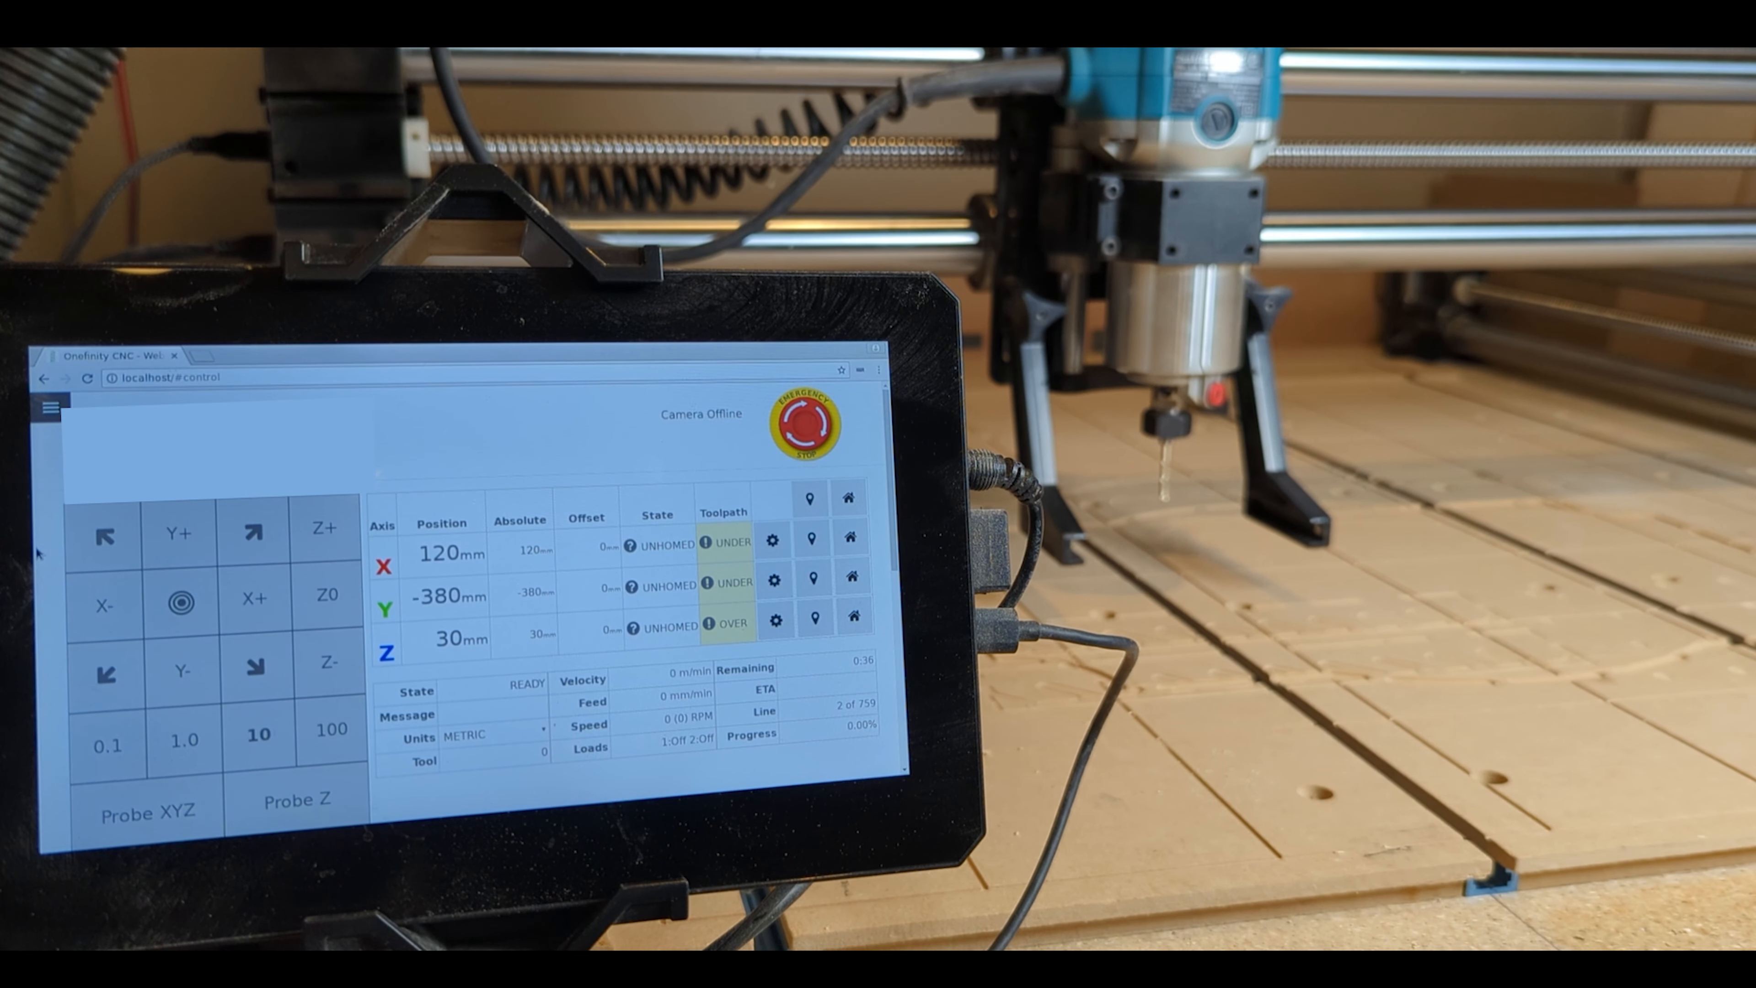
left_click(267, 608)
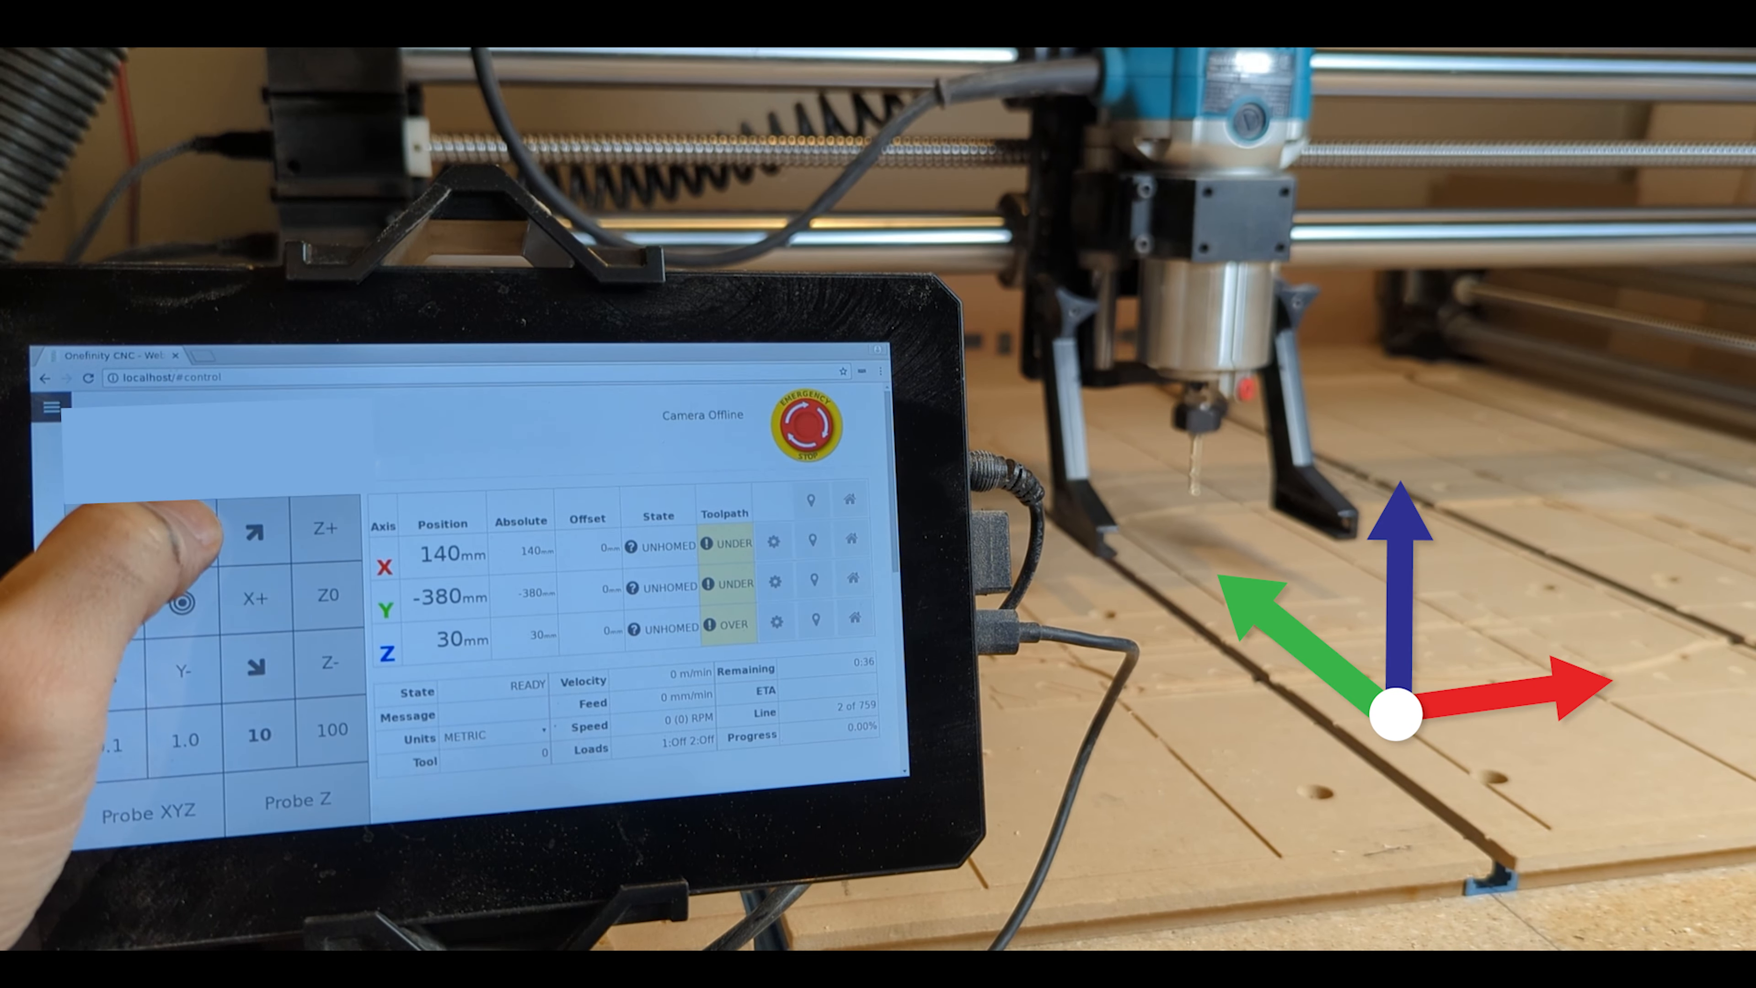
left_click(185, 530)
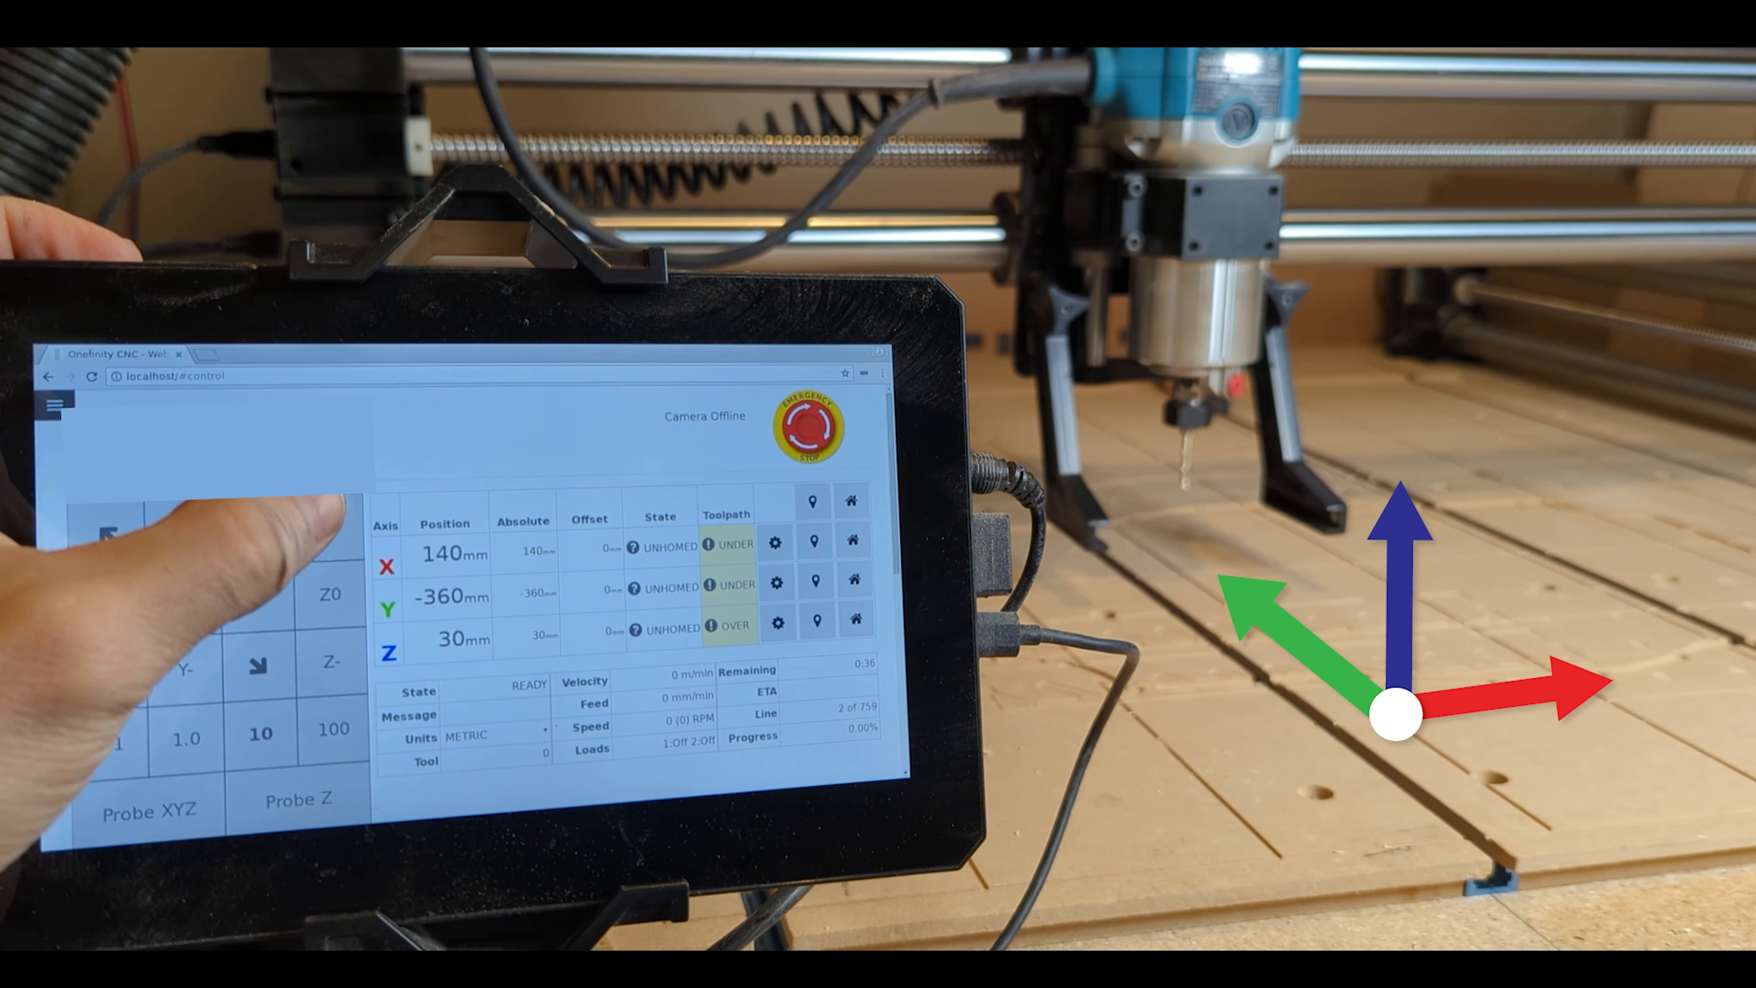
left_click(330, 526)
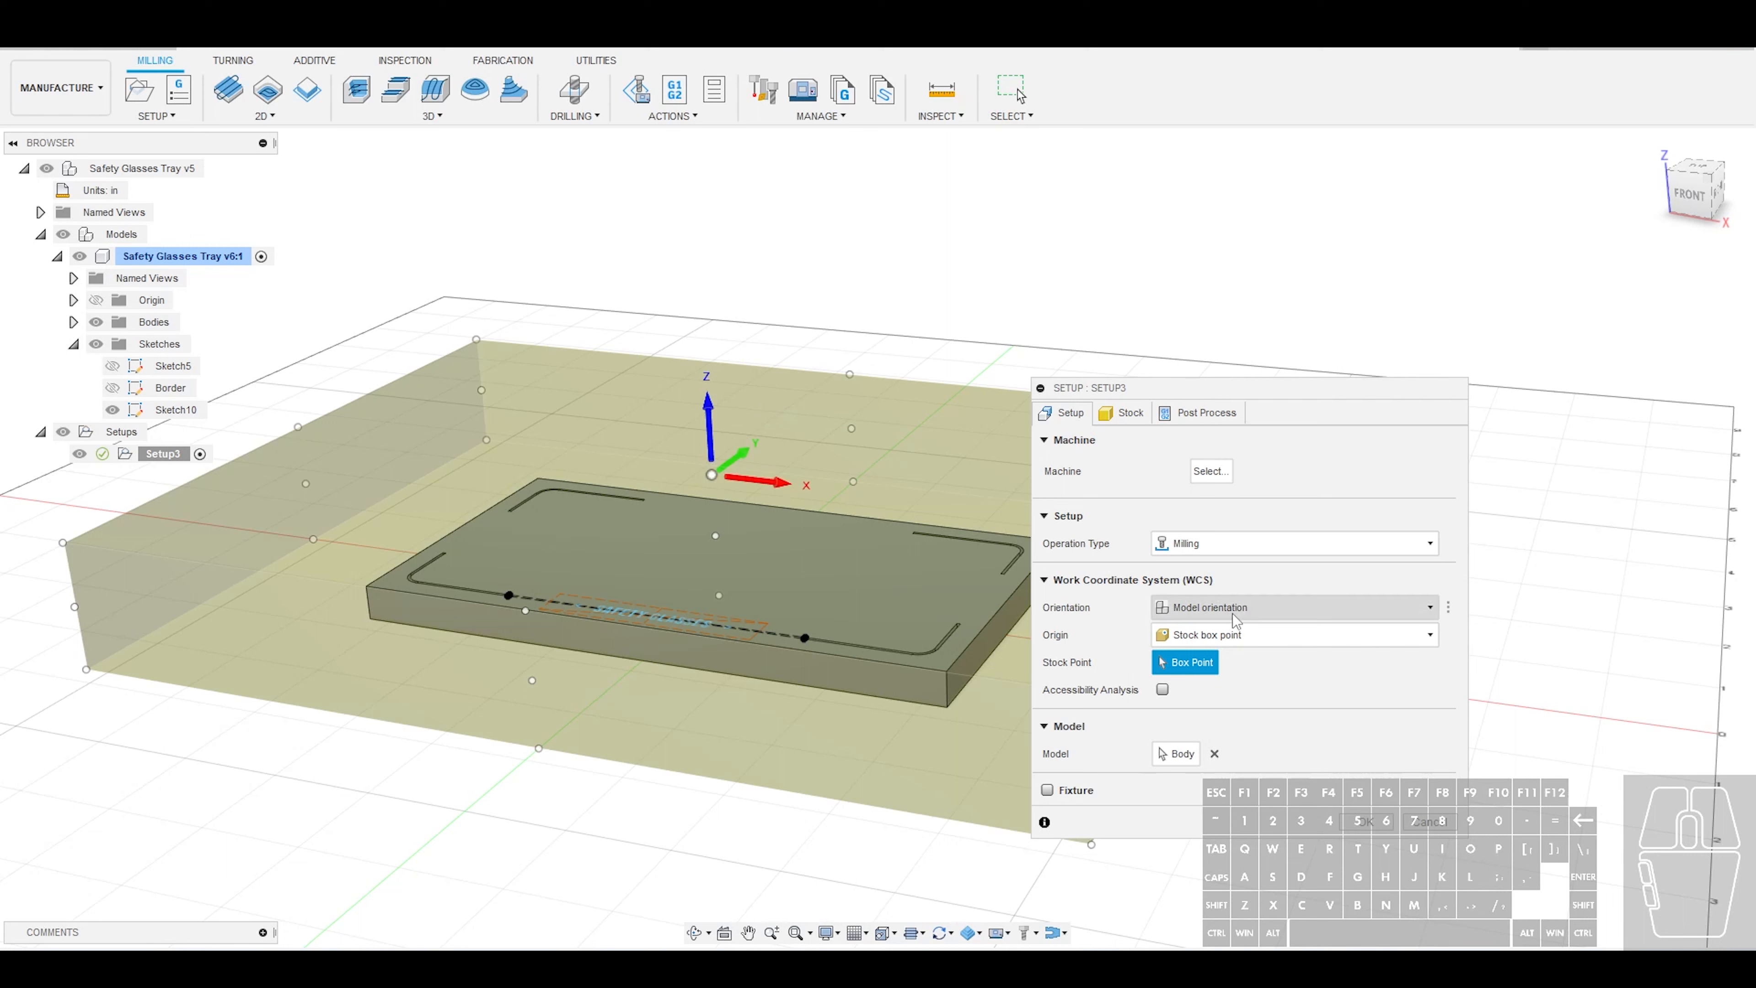
Review the orientation options for the work coordinate system and keep Model orientation
left_click(1201, 610)
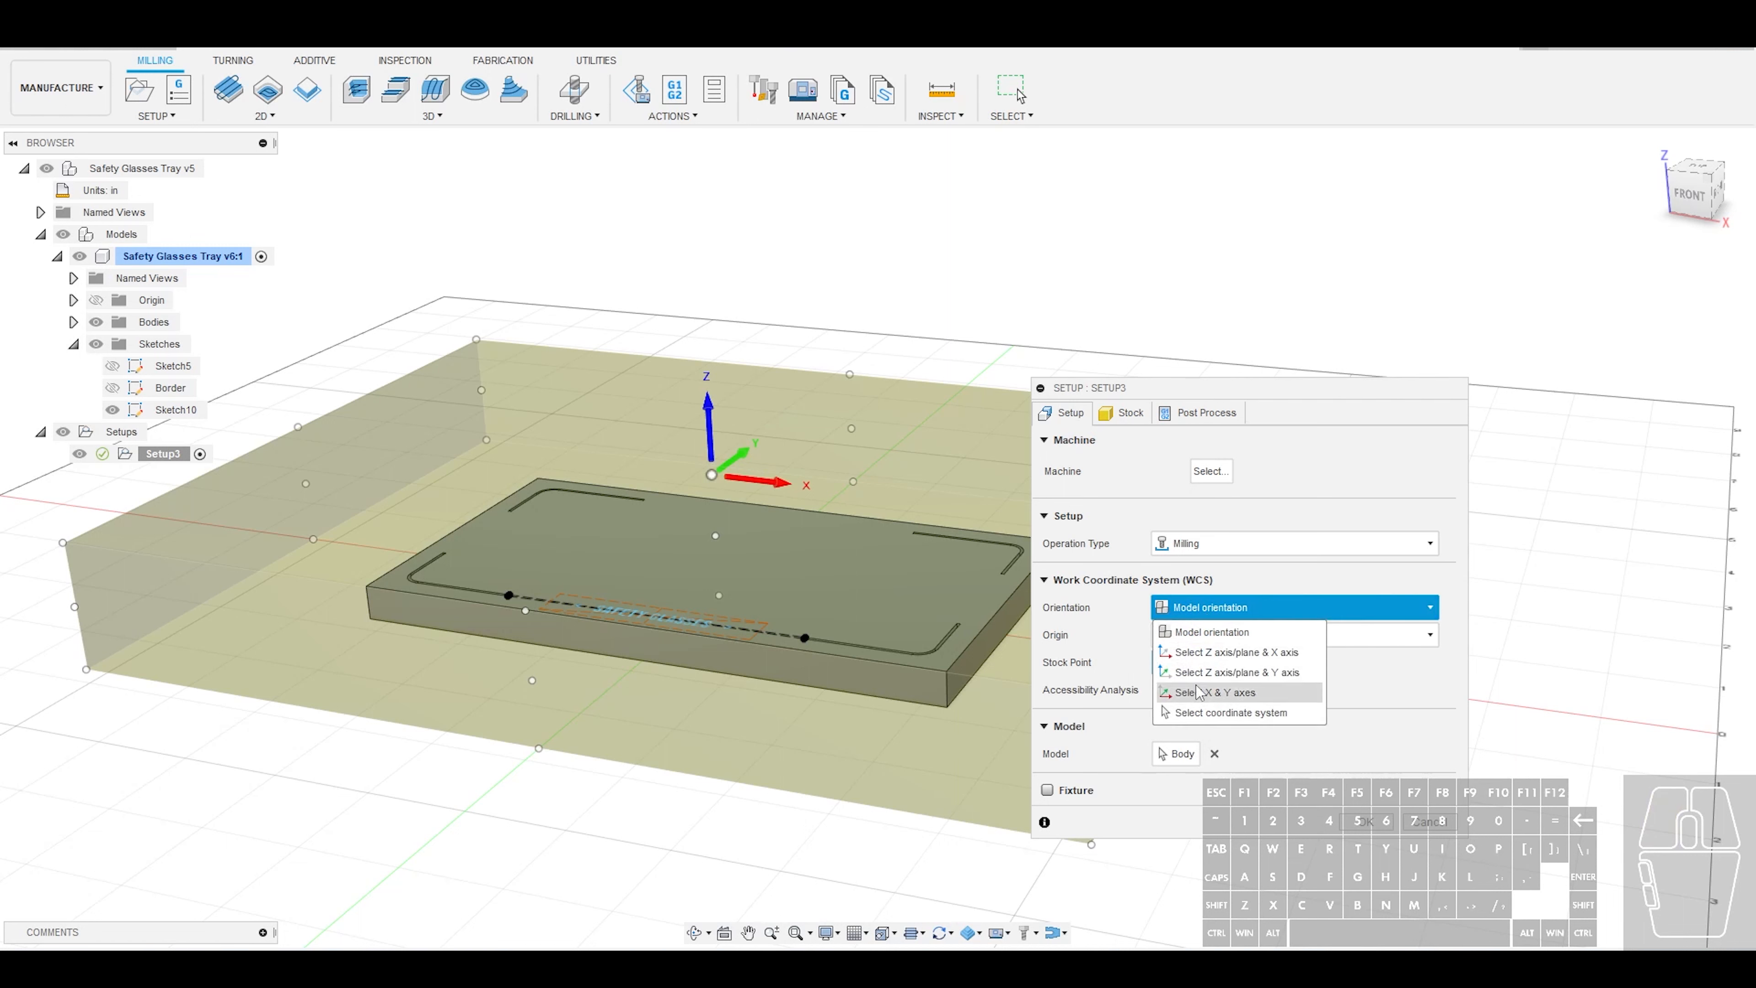
left_click(1218, 633)
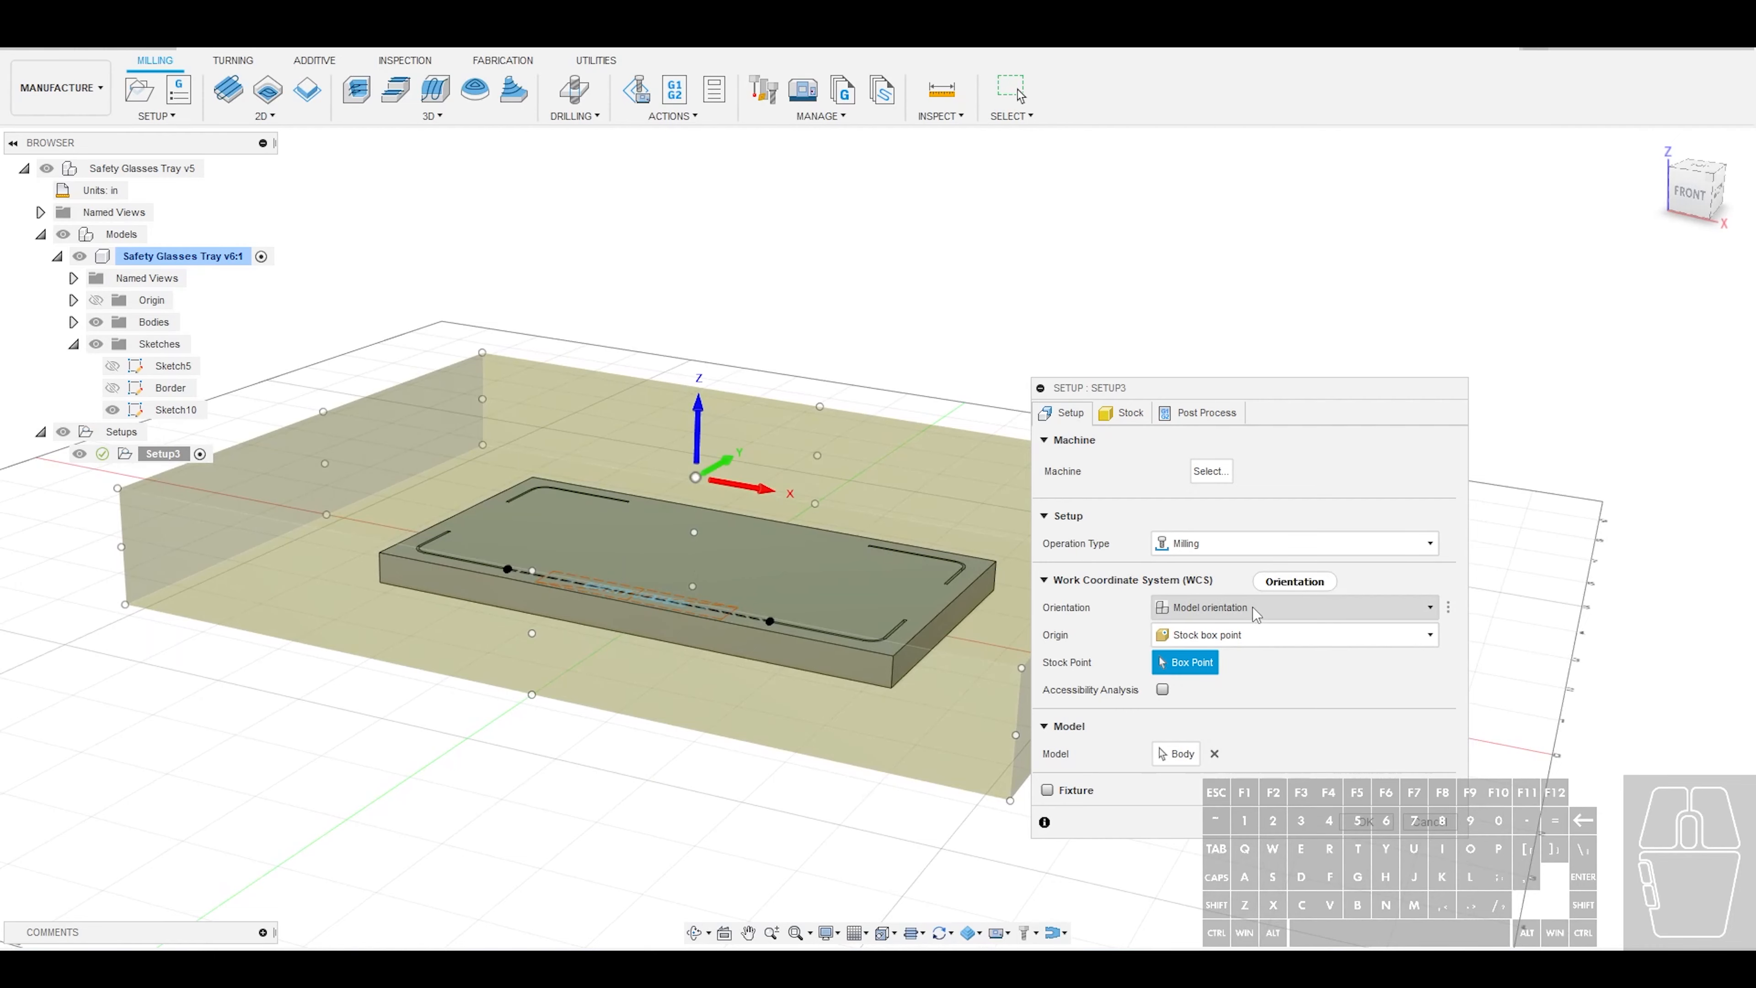
mouse_move(1255, 614)
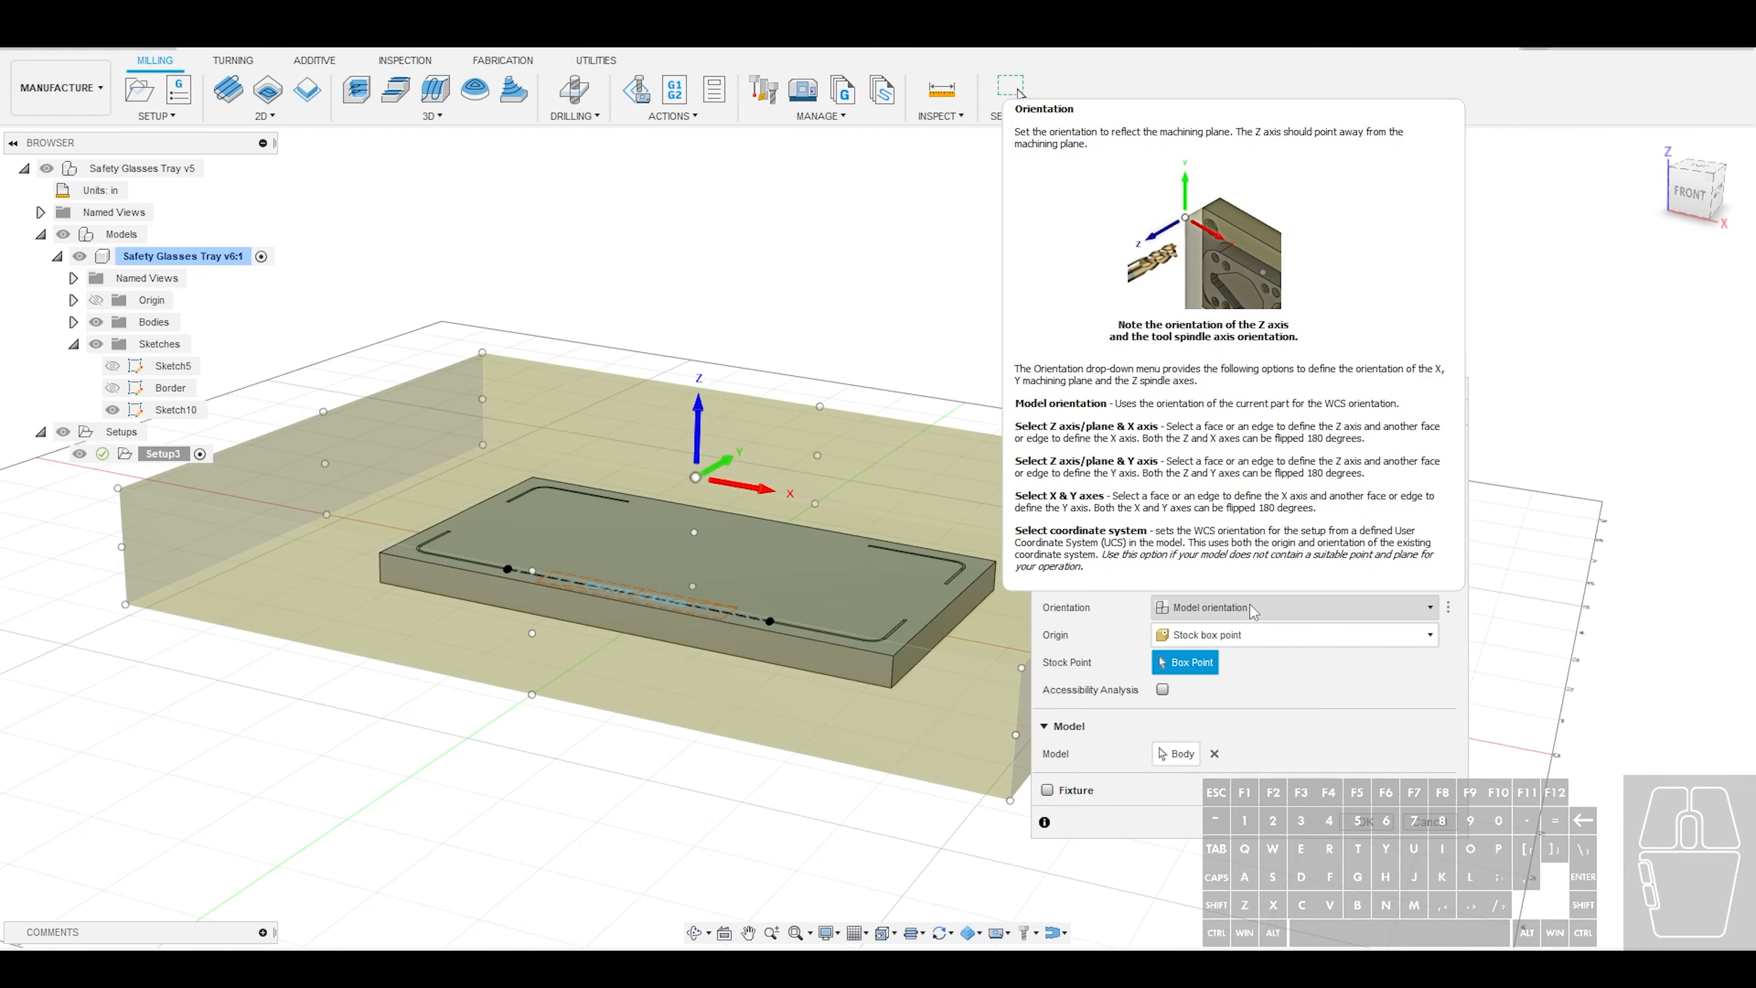
middle_click_drag(1526, 617, 1505, 607, "shift")
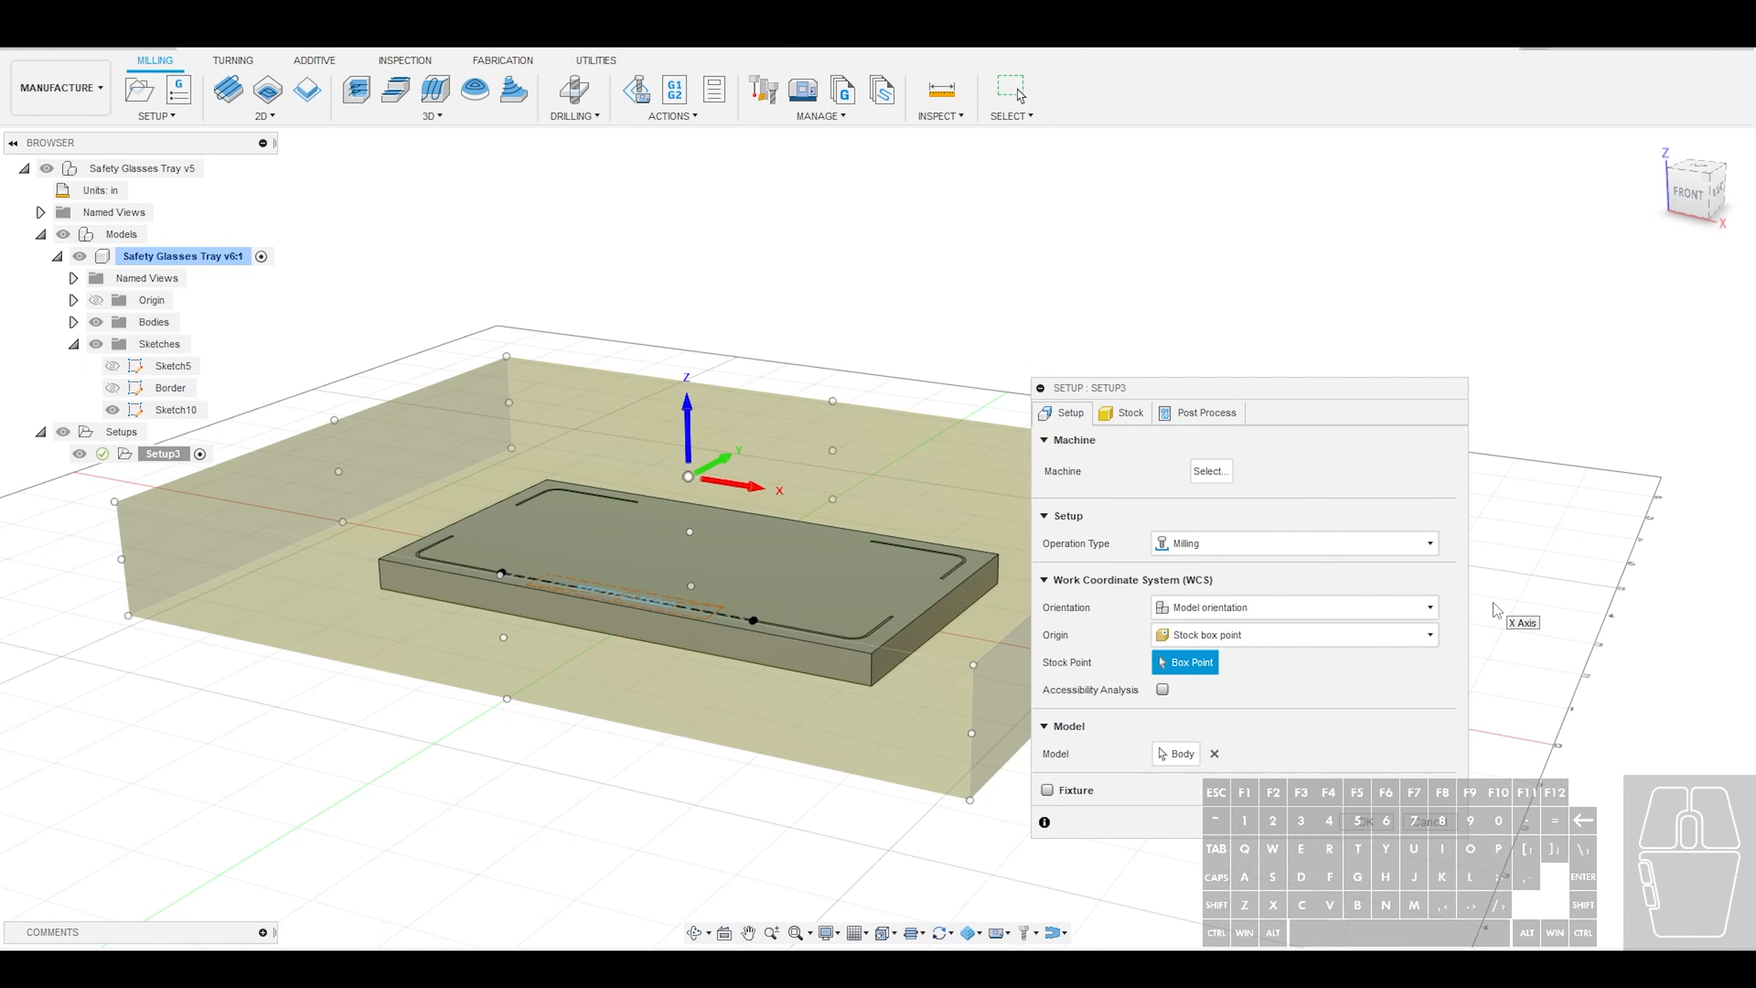
Try orienting the WCS by a Z axis on a sketch line and an X axis on the tray's vertical corner edge, then restore Model orientation
left_click(1425, 607)
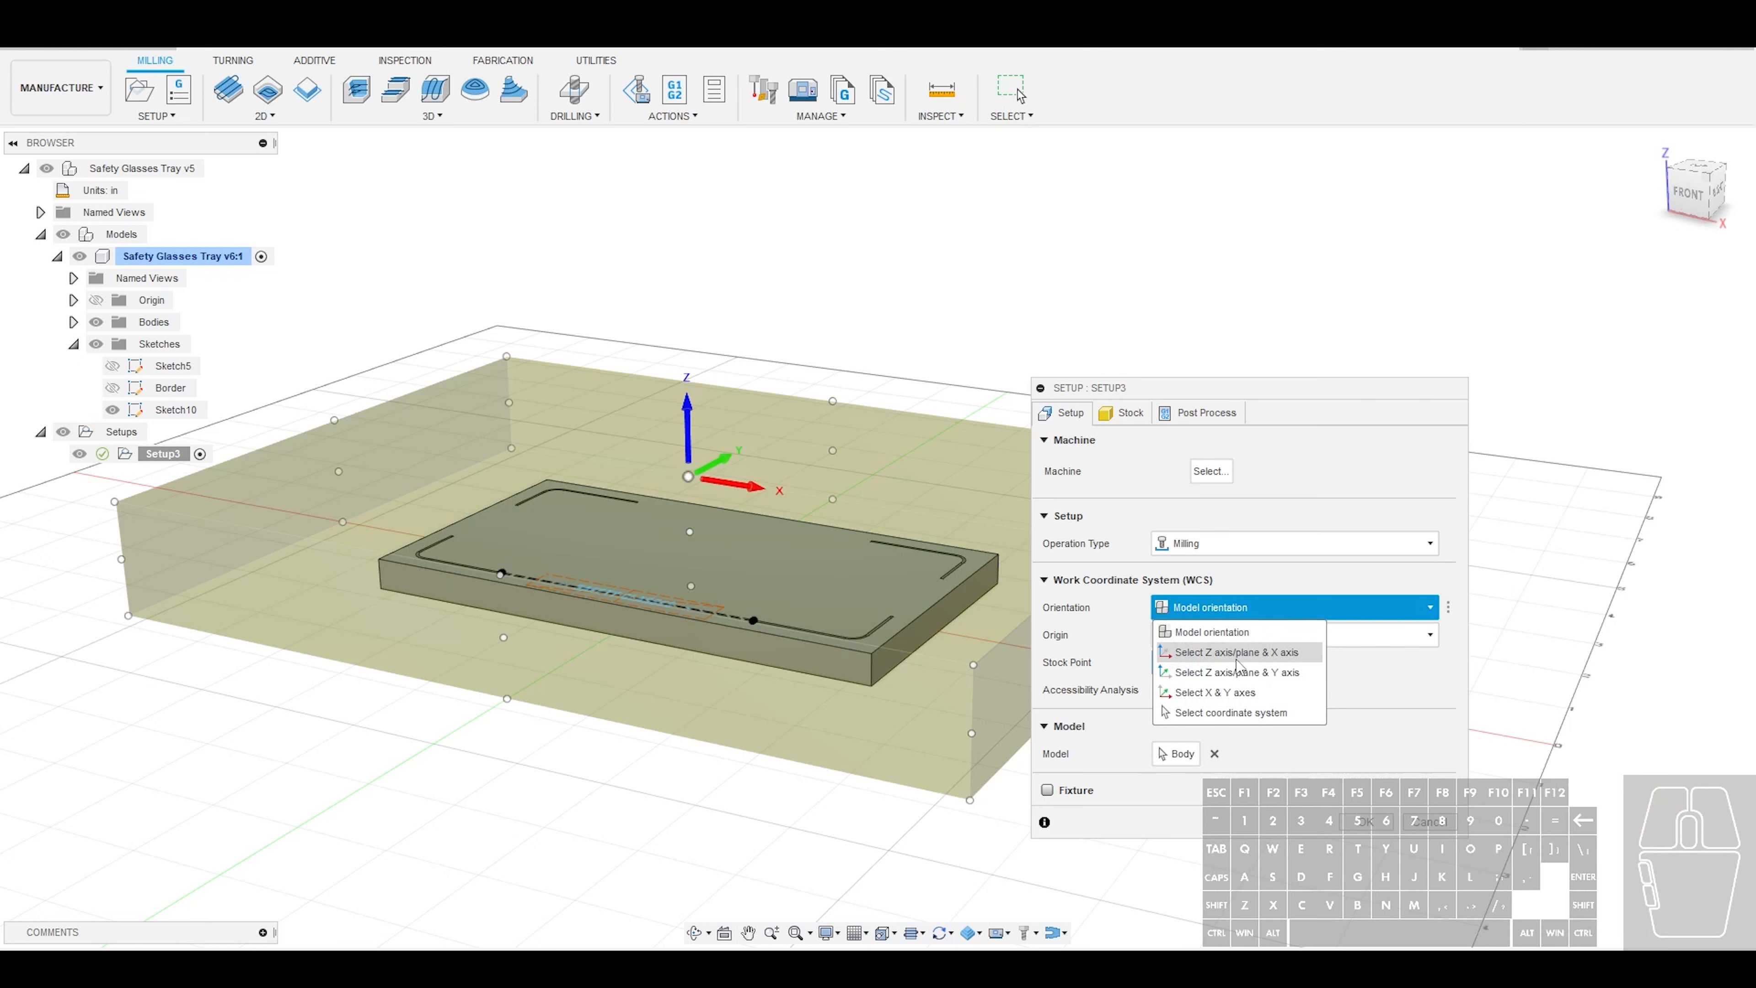
left_click(1216, 652)
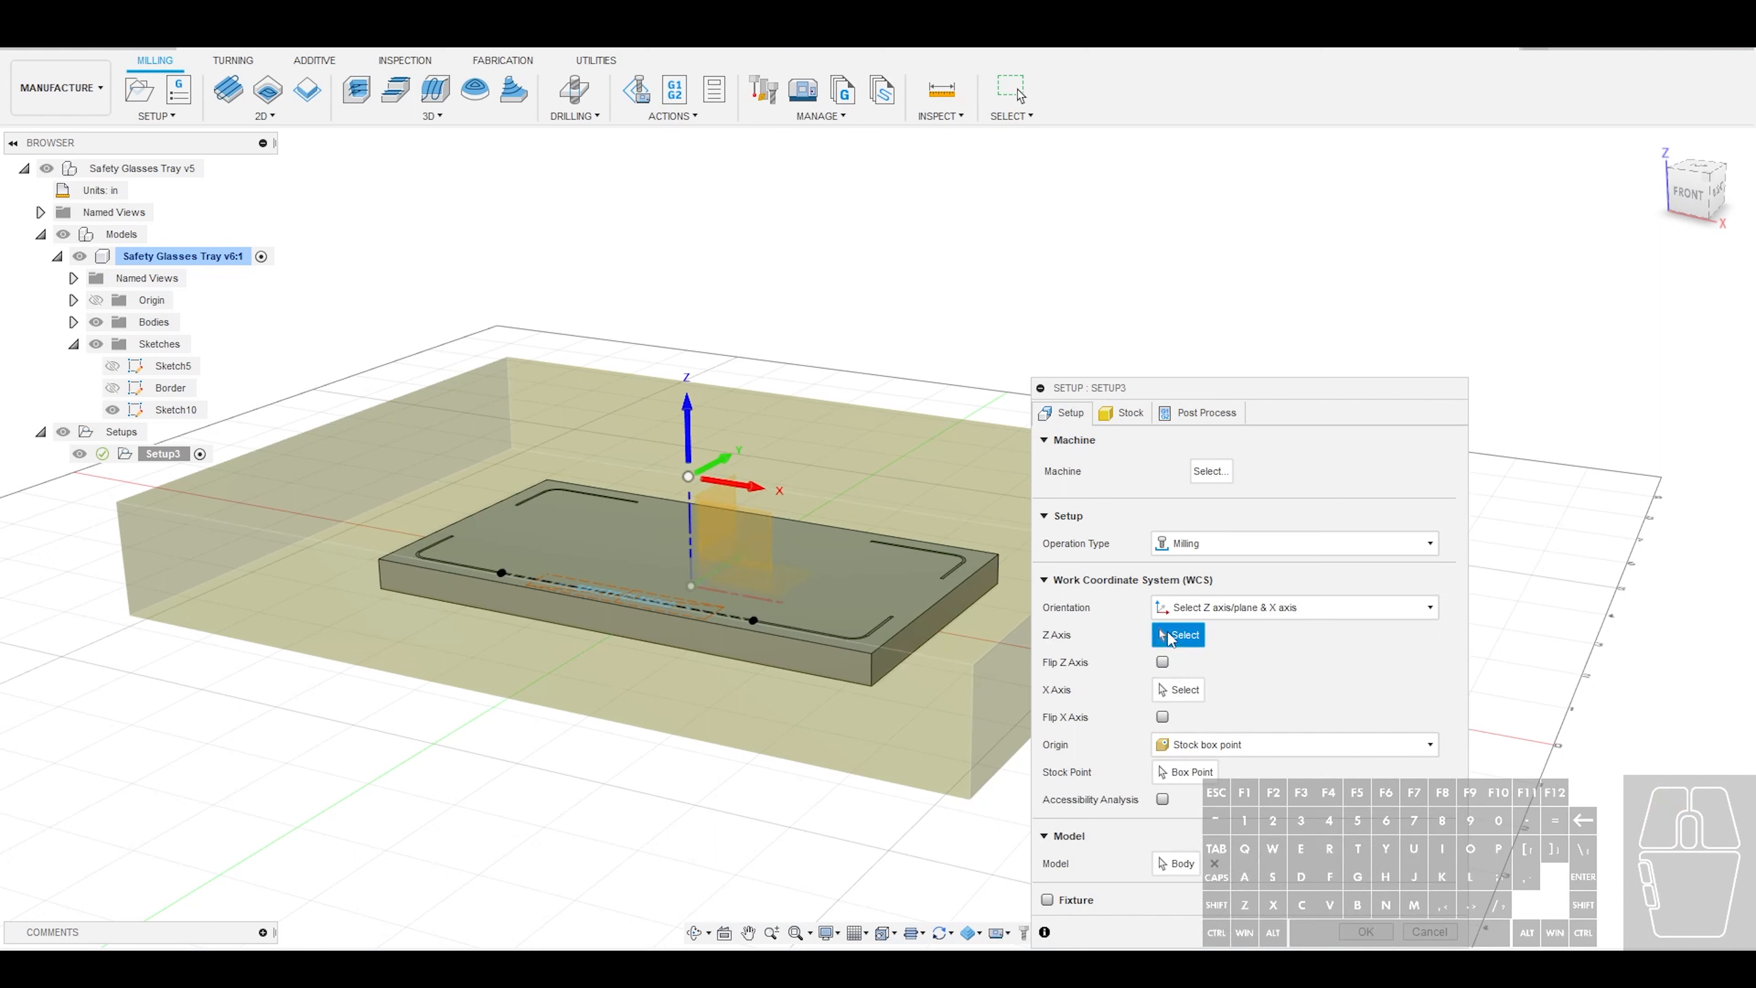
left_click(857, 657)
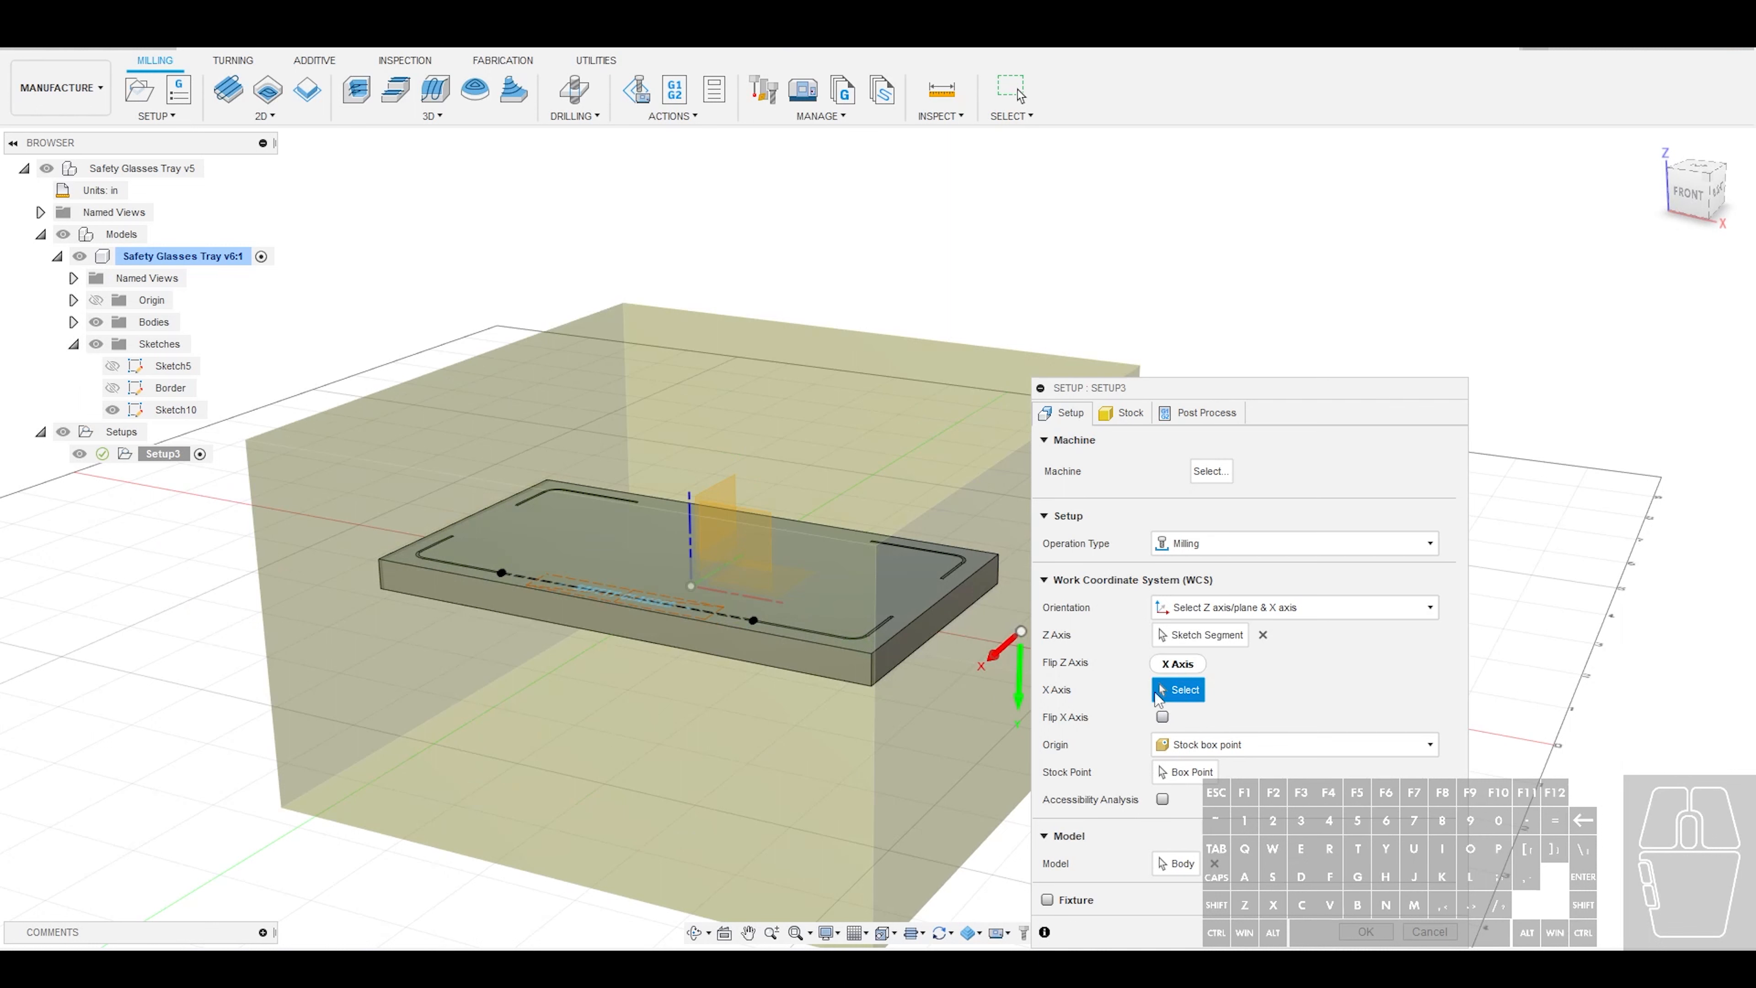
left_click(873, 674)
scroll(795, 683, "down", 1)
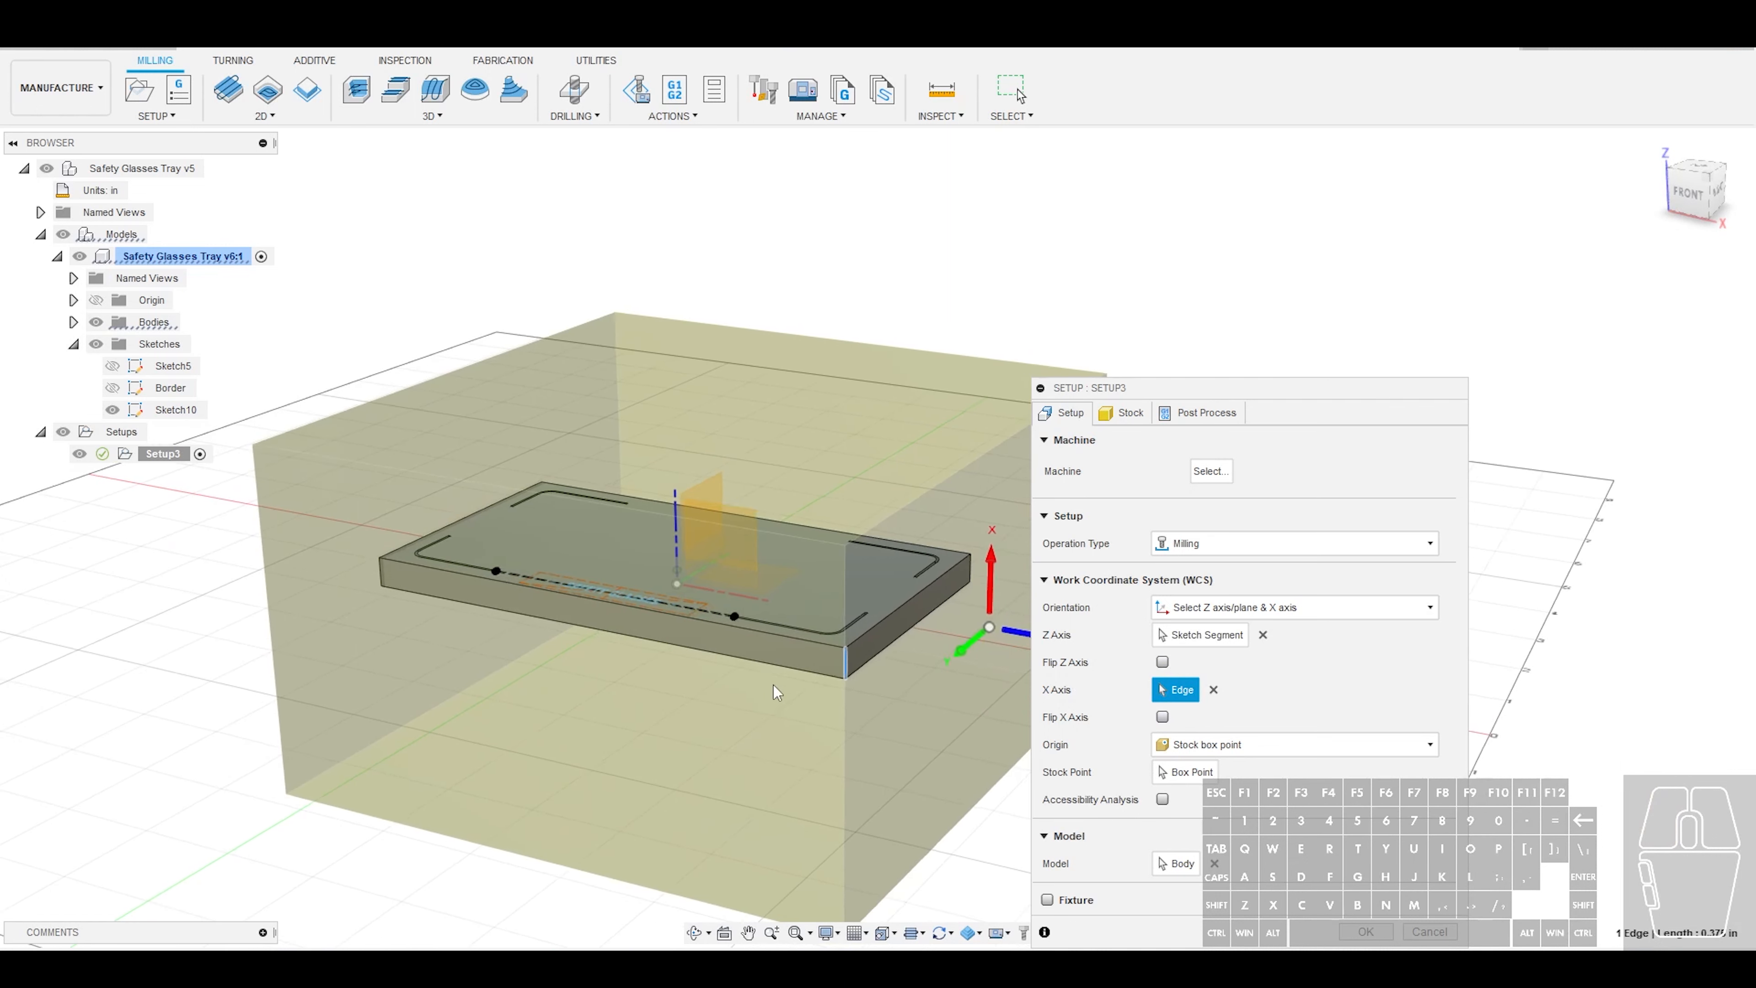
middle_click_drag(911, 674, 710, 665)
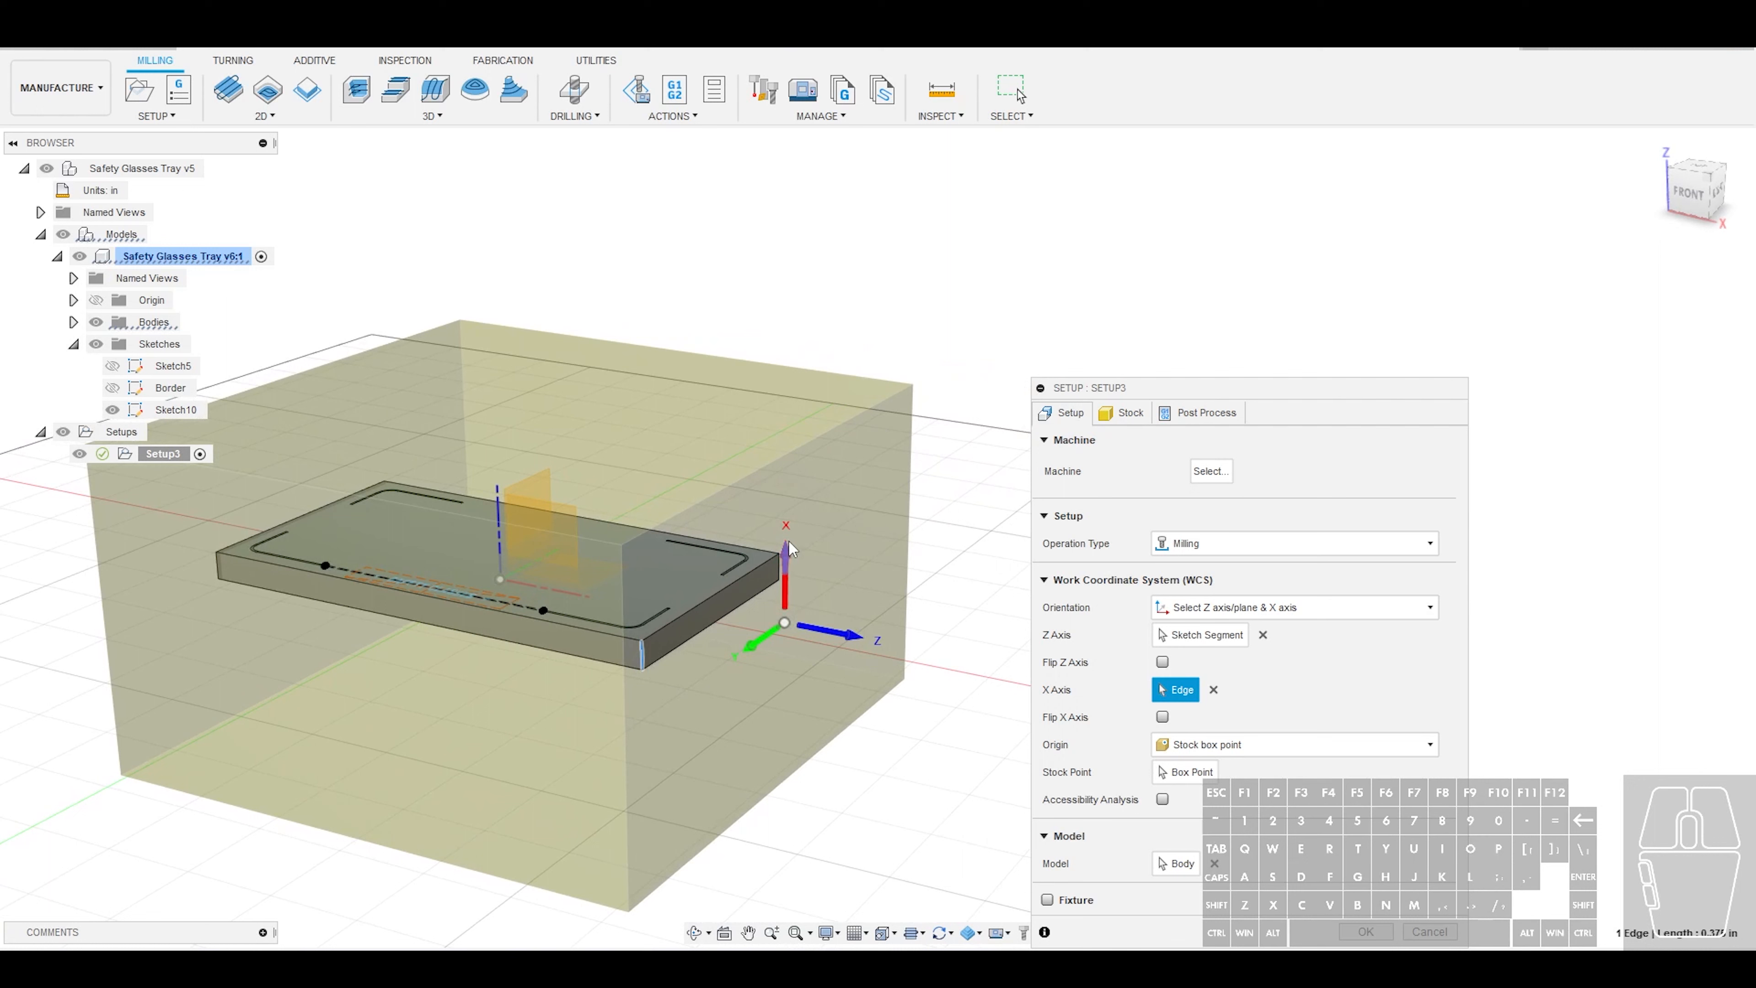
left_click(857, 639)
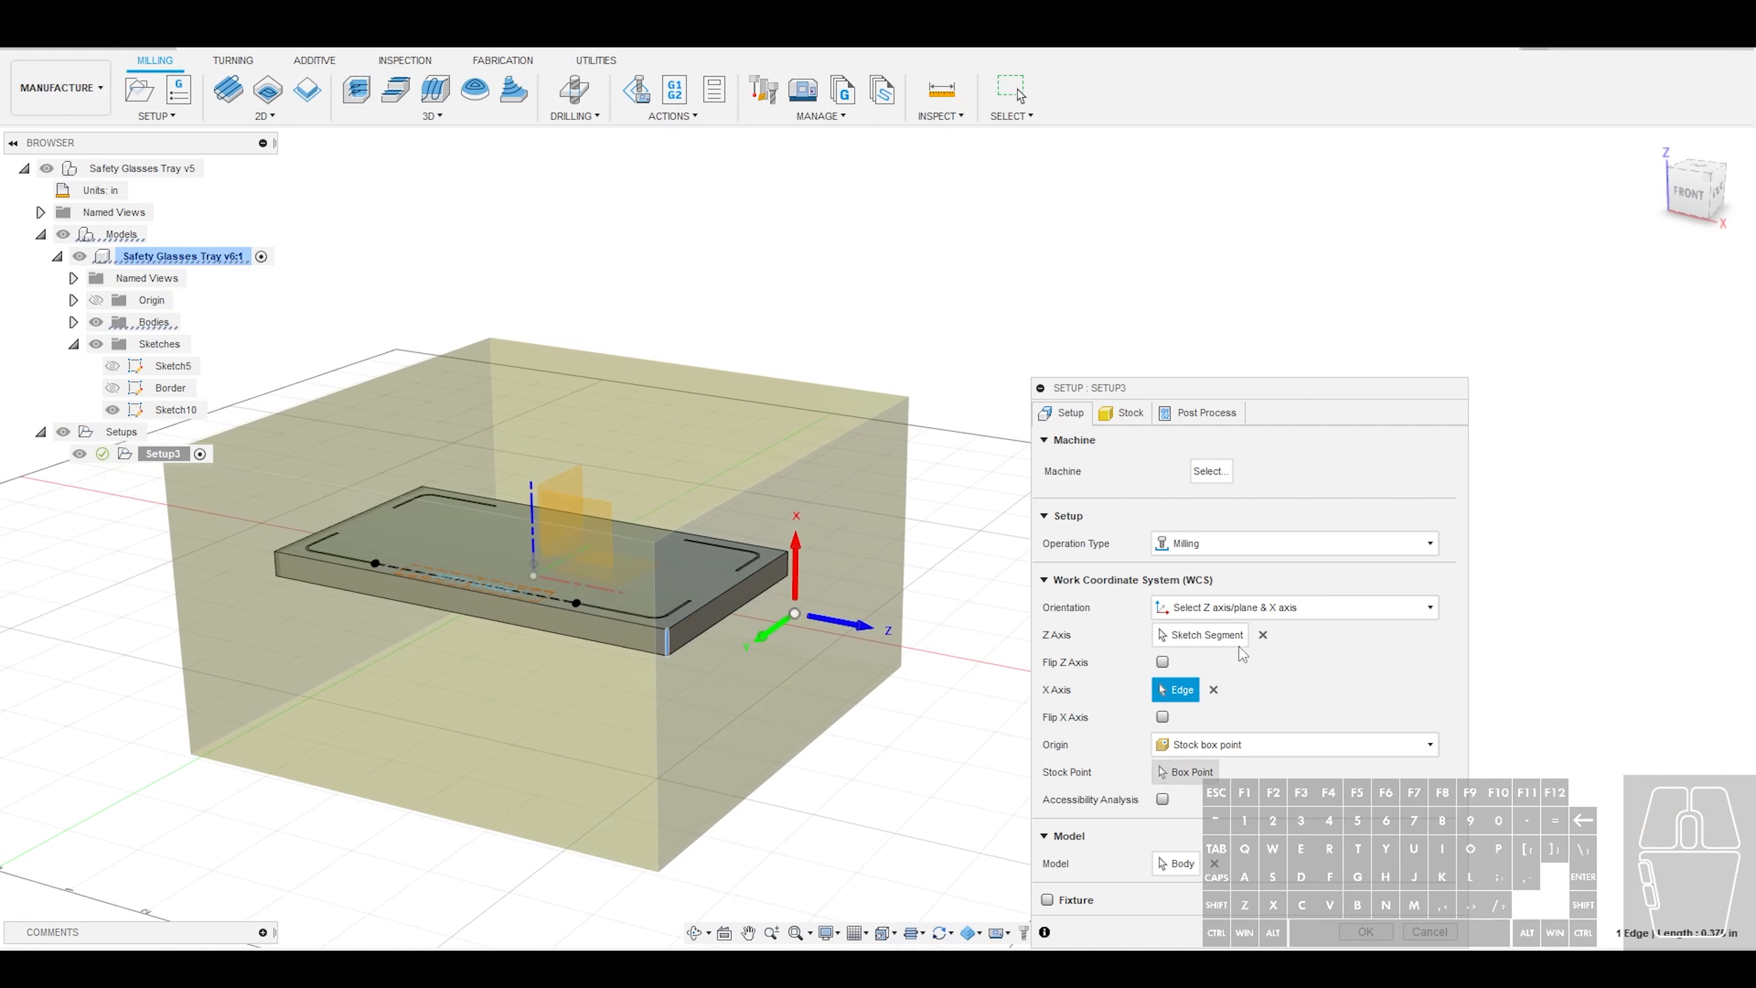
left_click(1248, 606)
left_click(1211, 631)
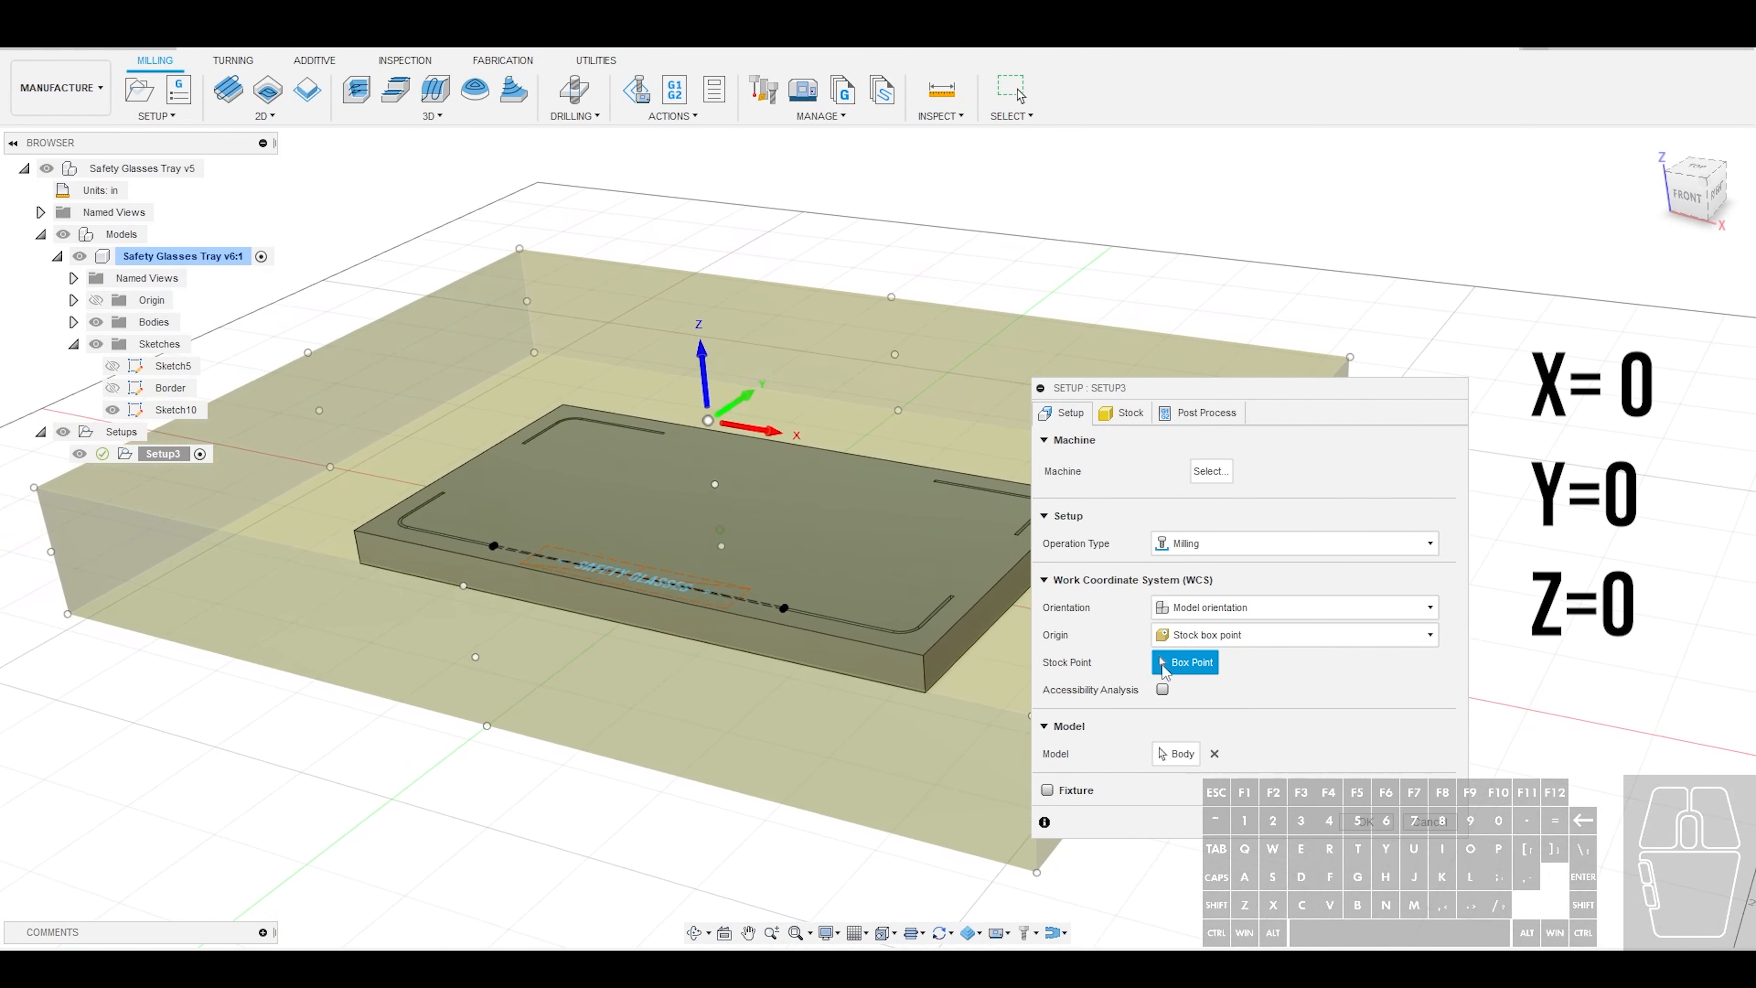
Try the model origin and then selected sketch points on the tray's border as the WCS origin
left_click(1256, 642)
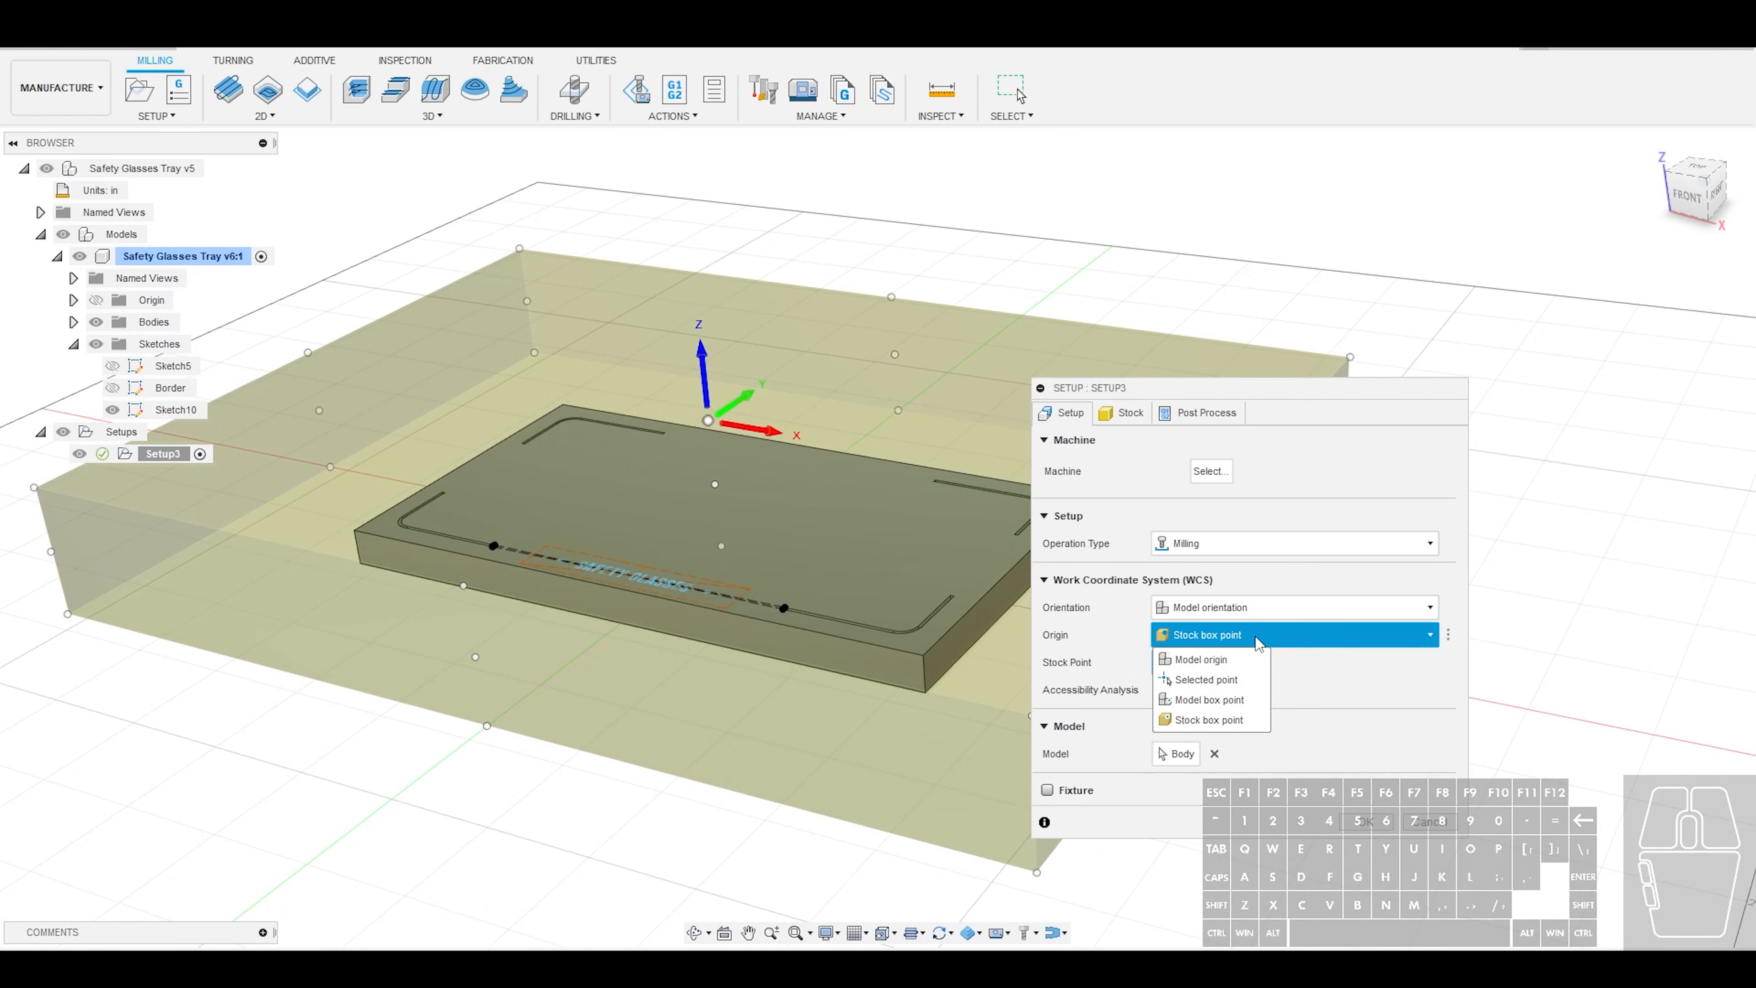
left_click(1211, 661)
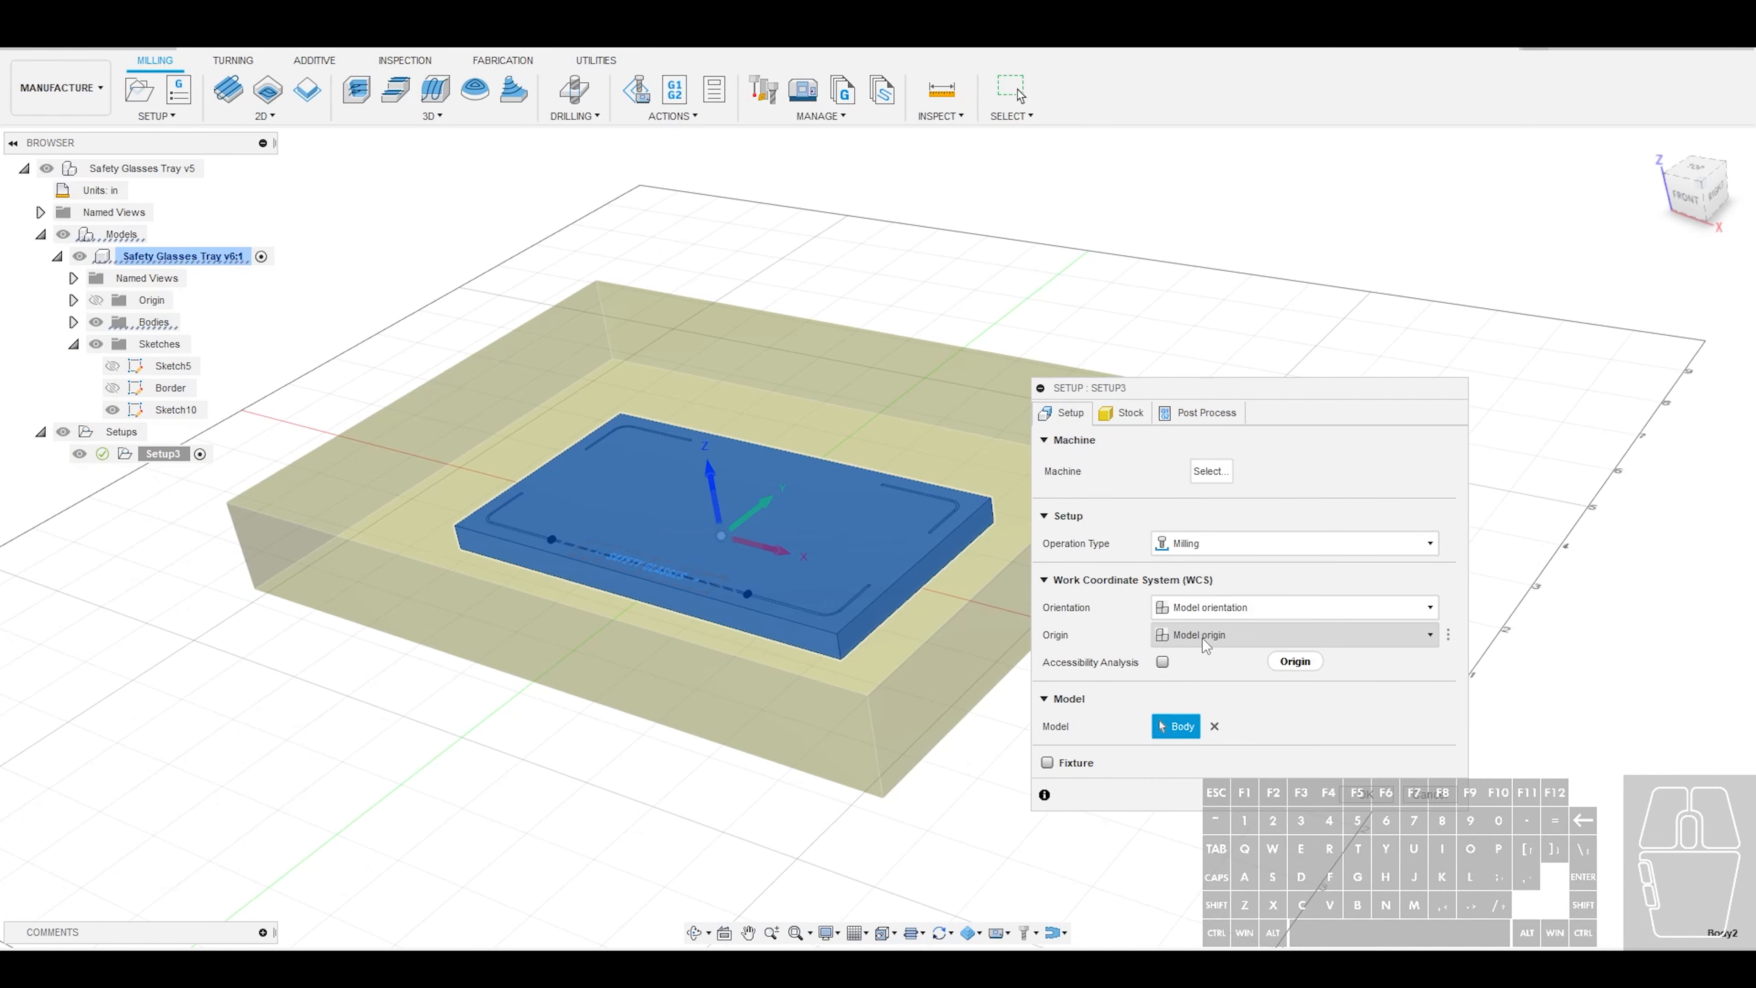
left_click(1272, 634)
left_click(1205, 679)
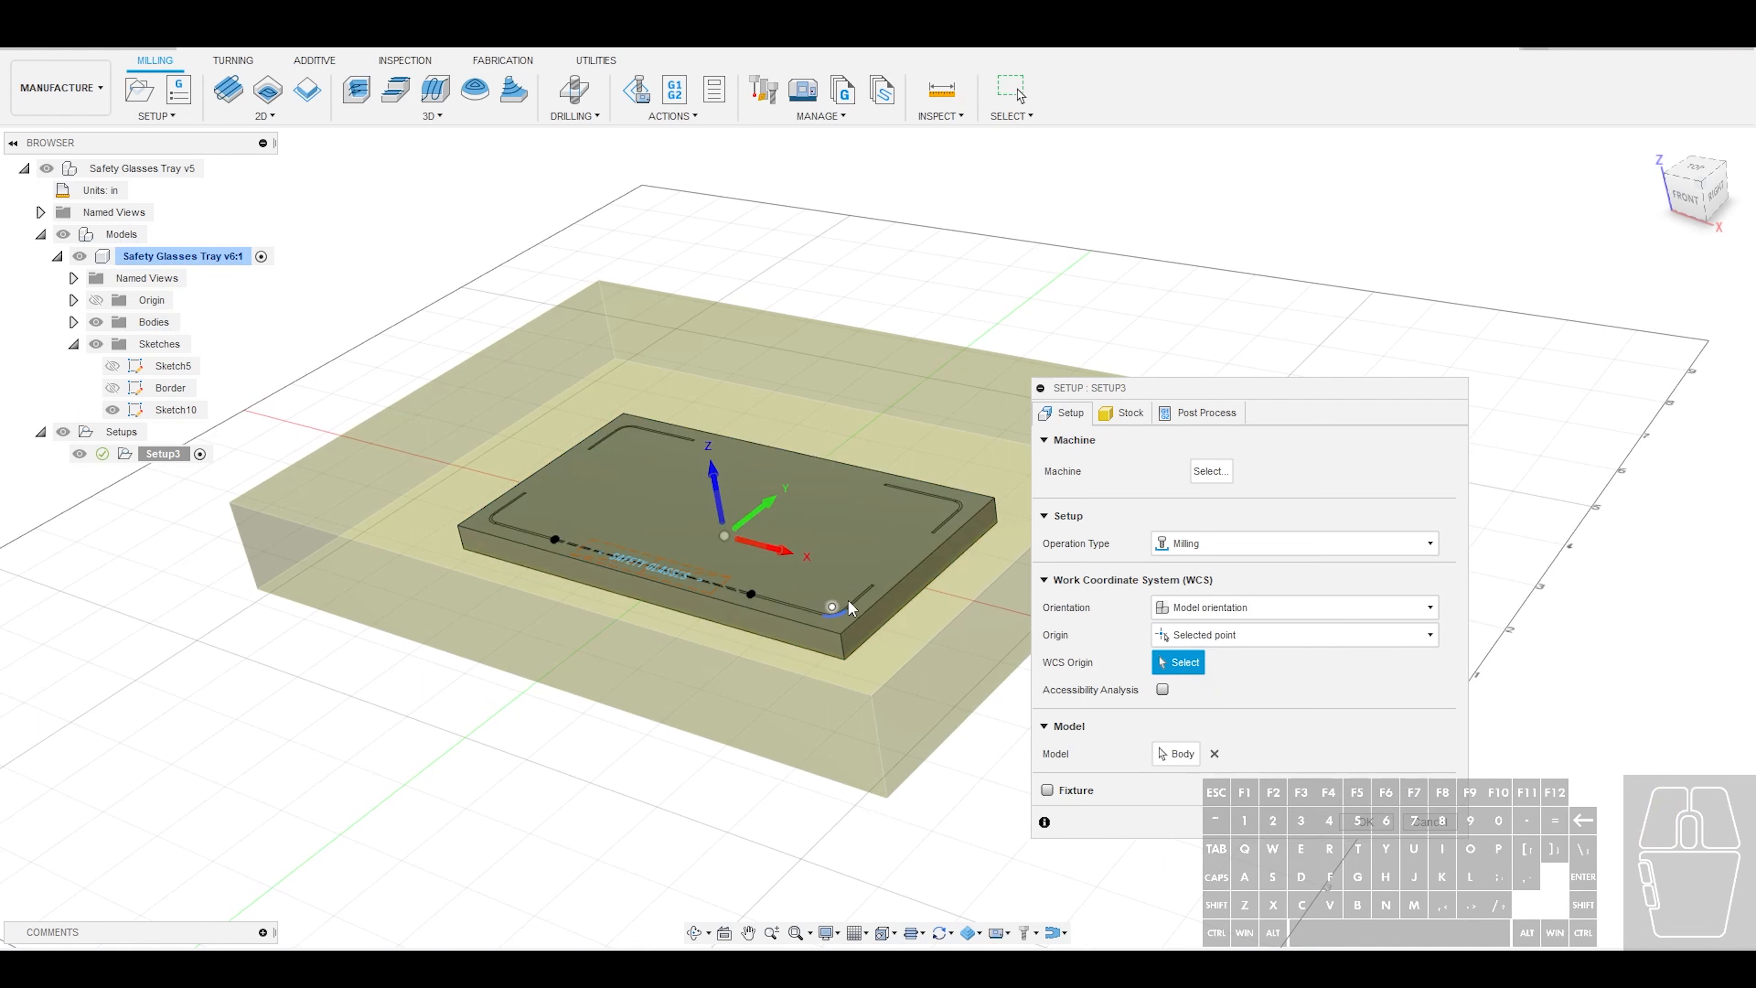
left_click(832, 607)
left_click(932, 531)
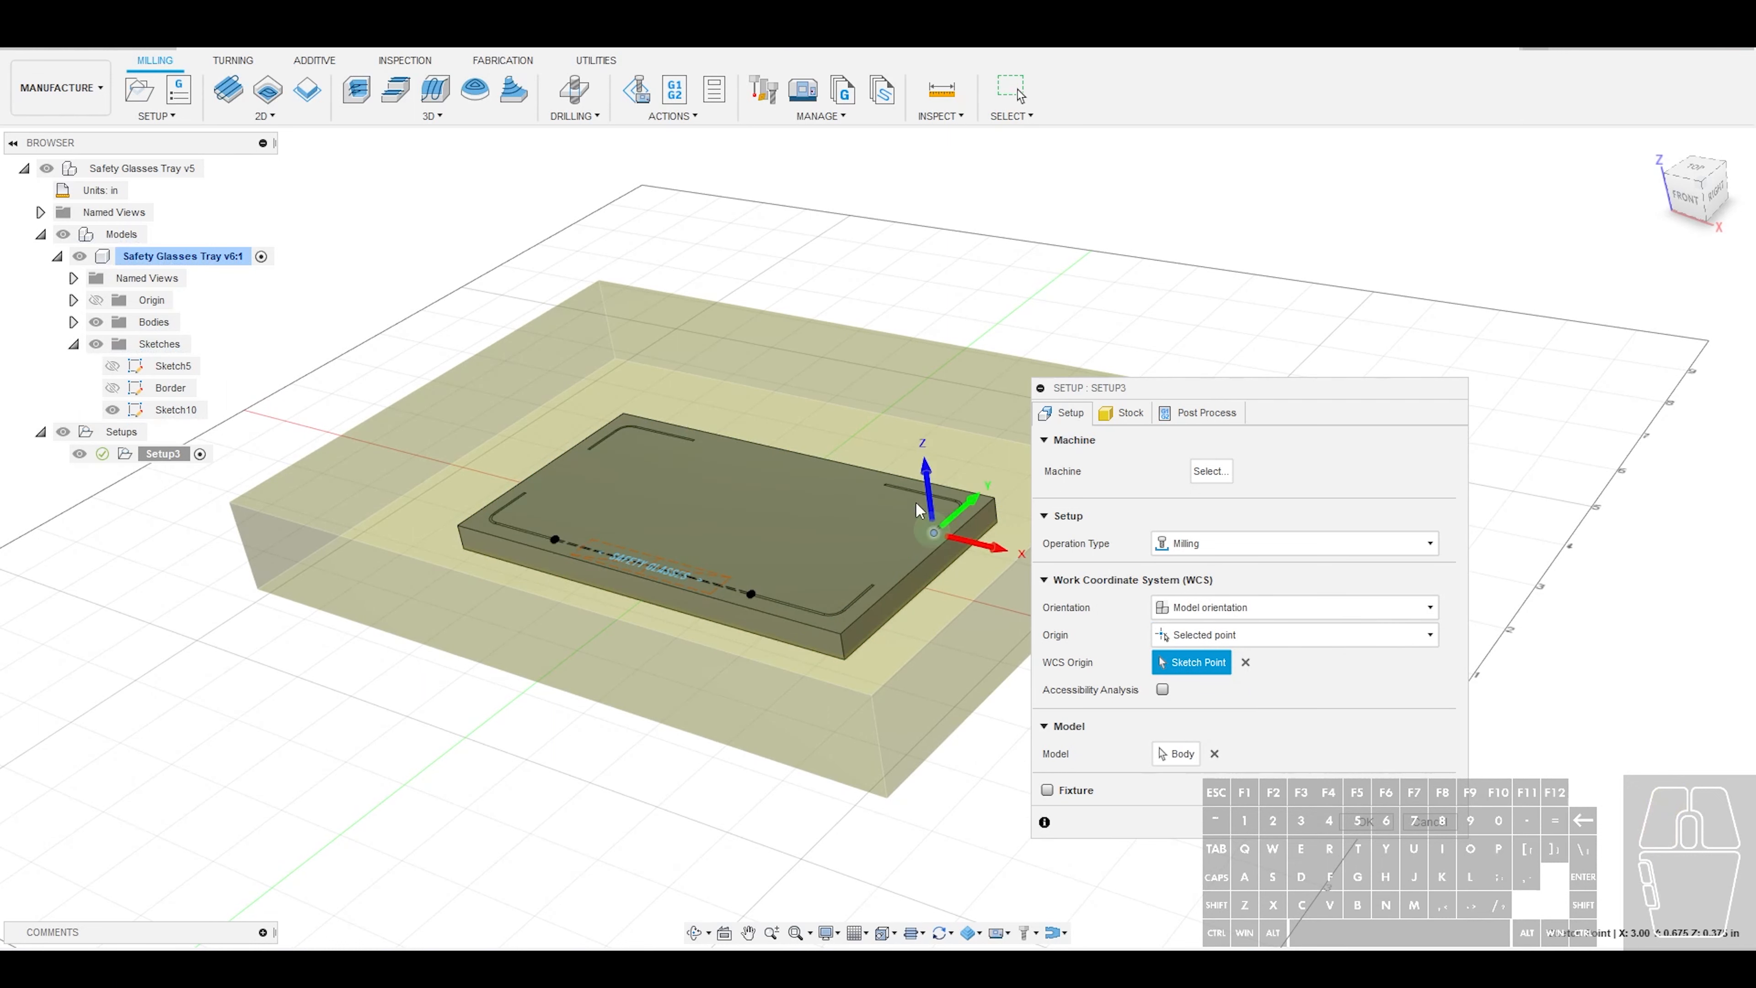
left_click(883, 484)
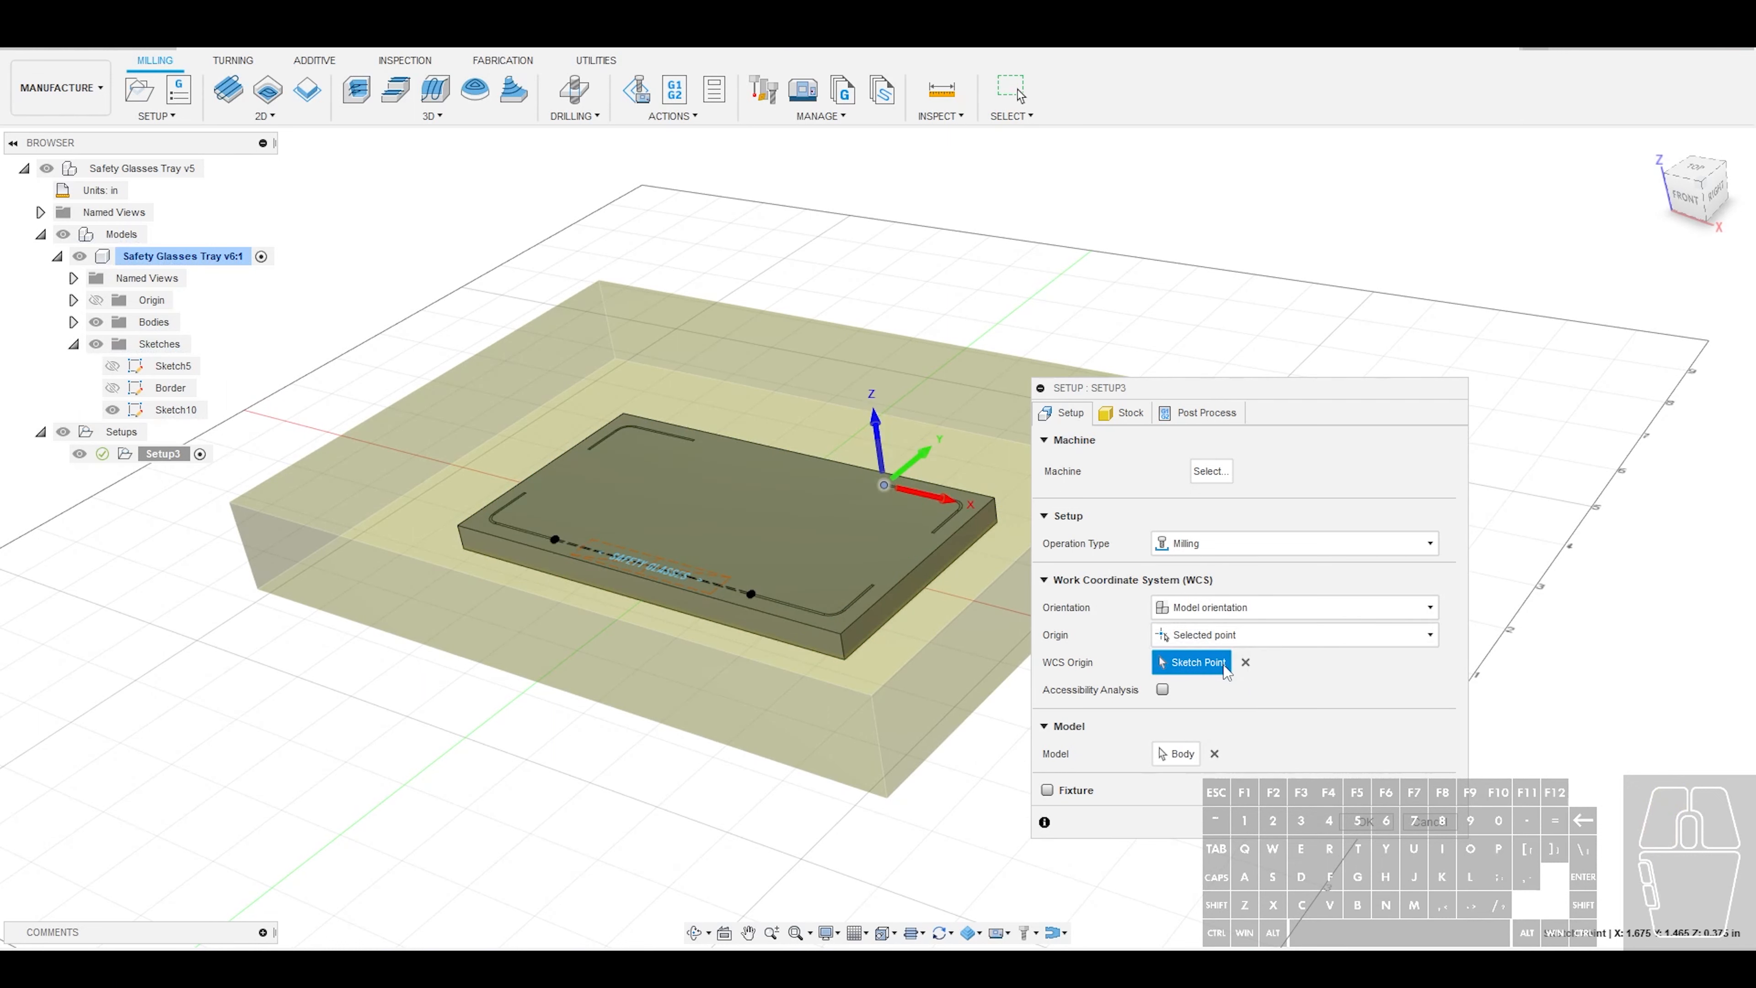
Try the model box point as the WCS origin, then return the origin to the stock box point
left_click(1208, 634)
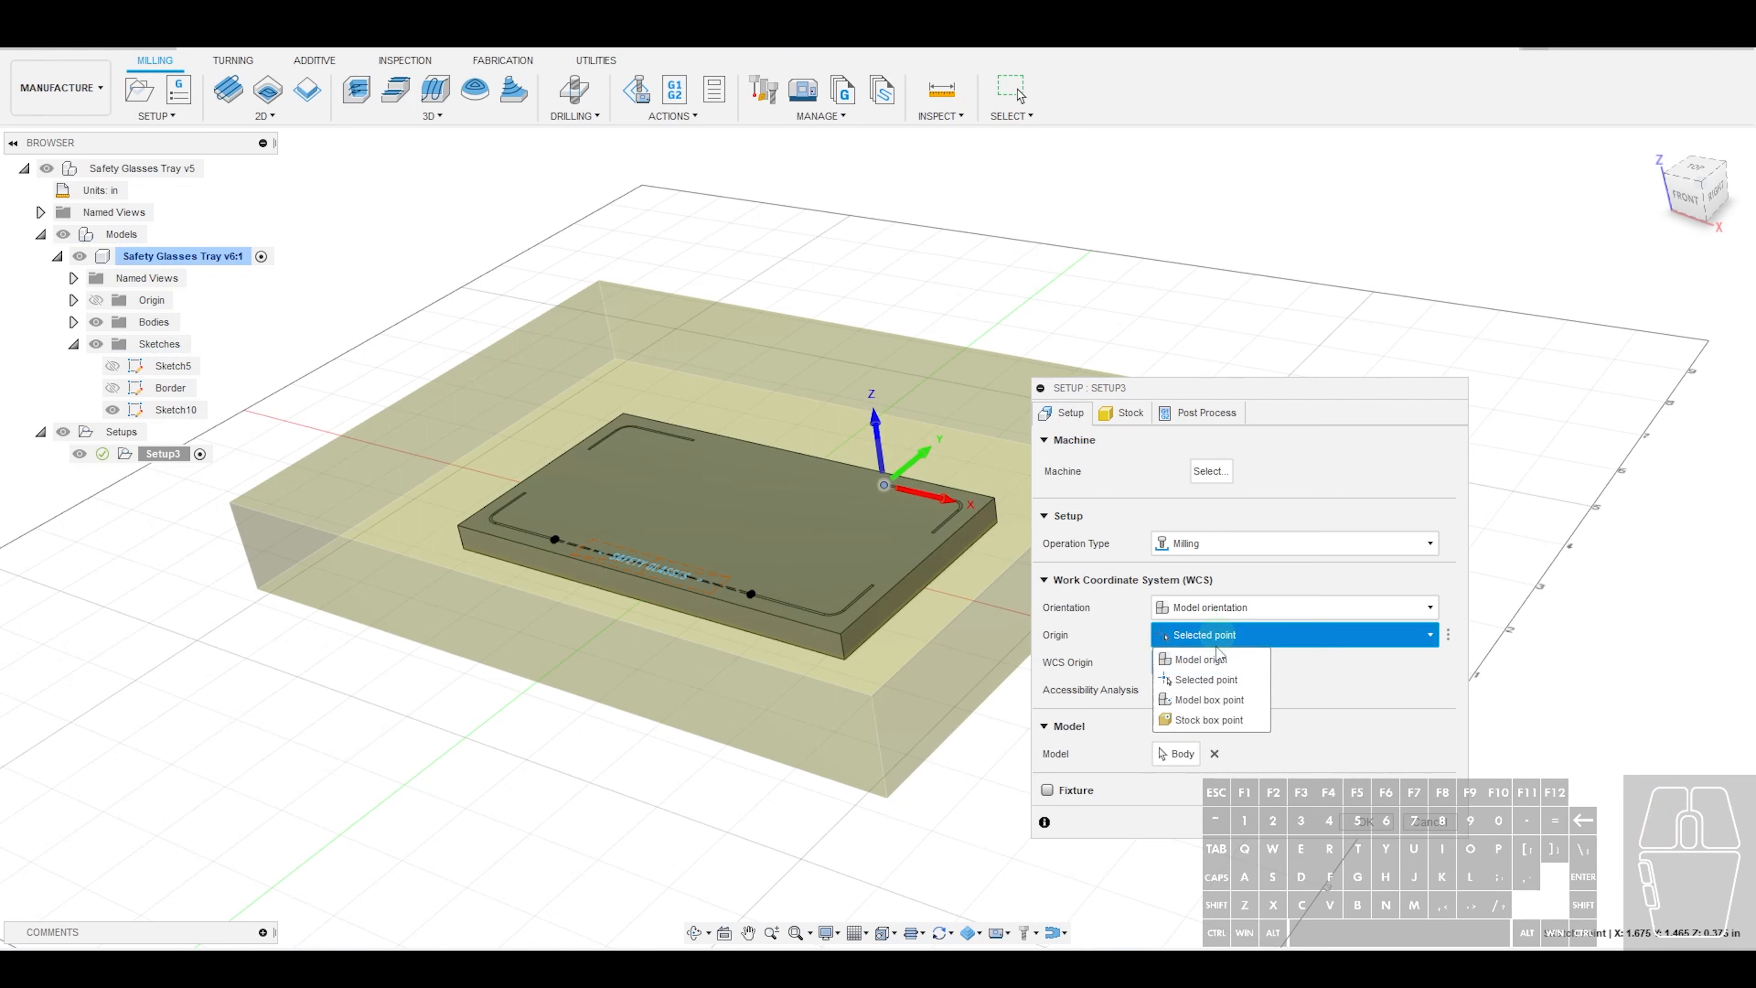
left_click(1194, 698)
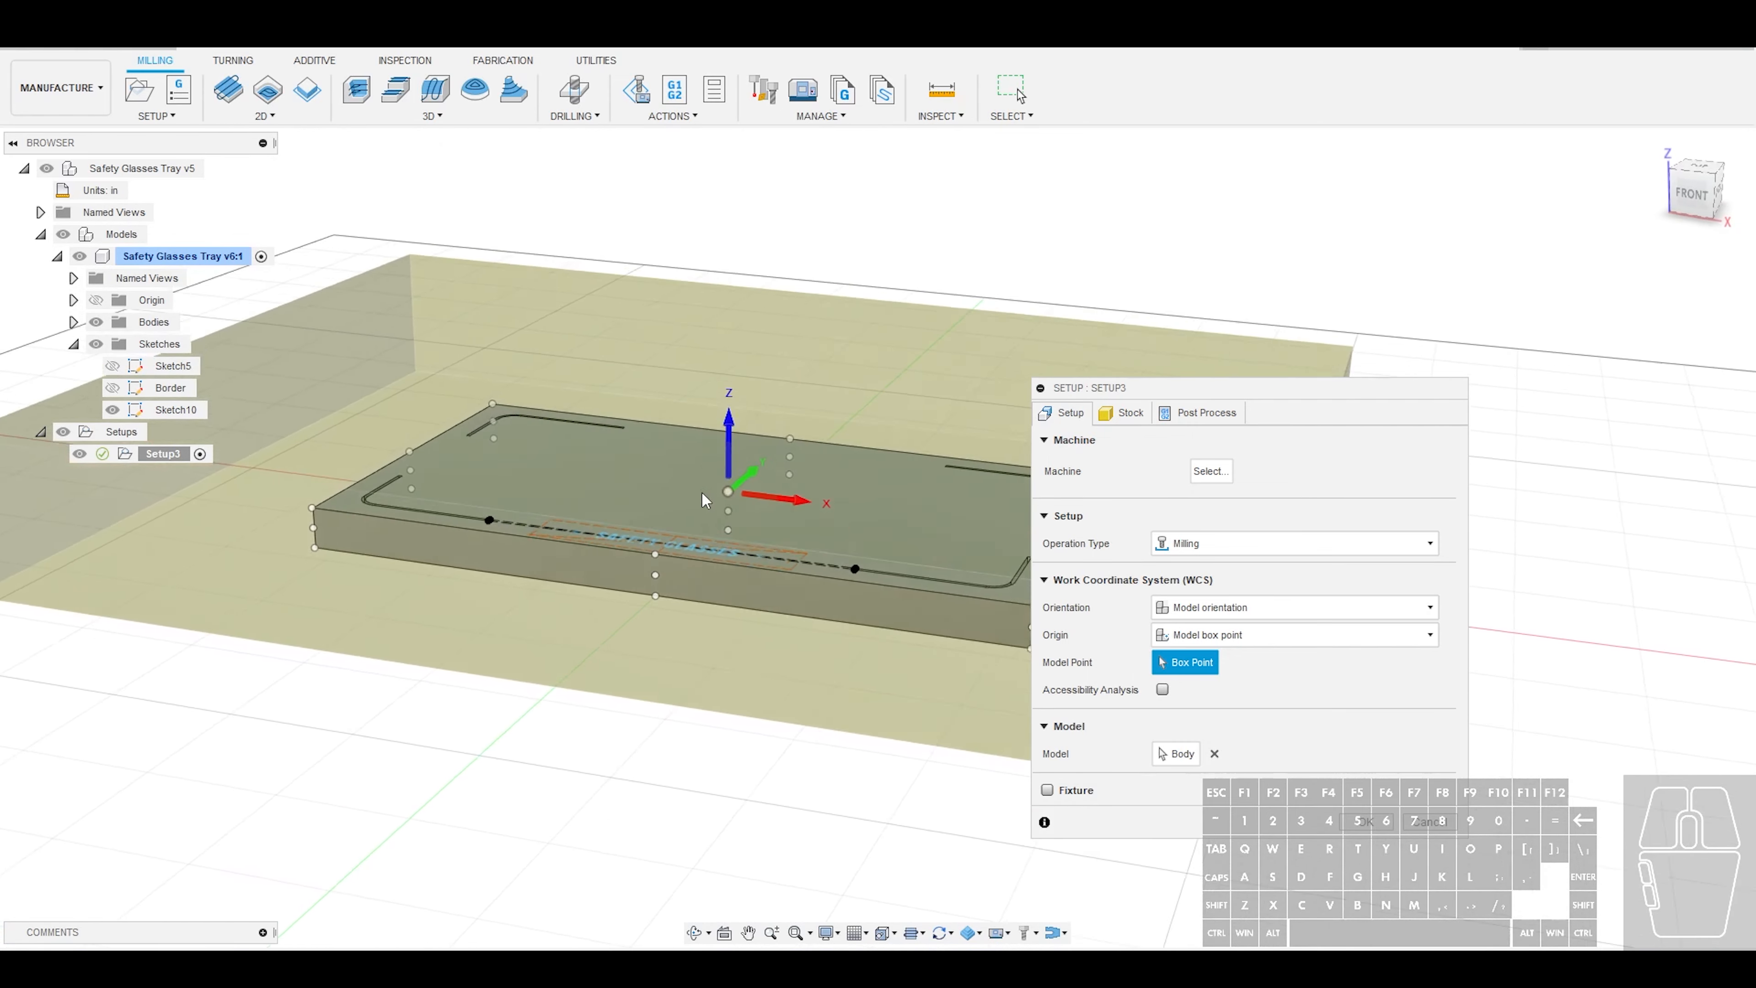
left_click(1216, 634)
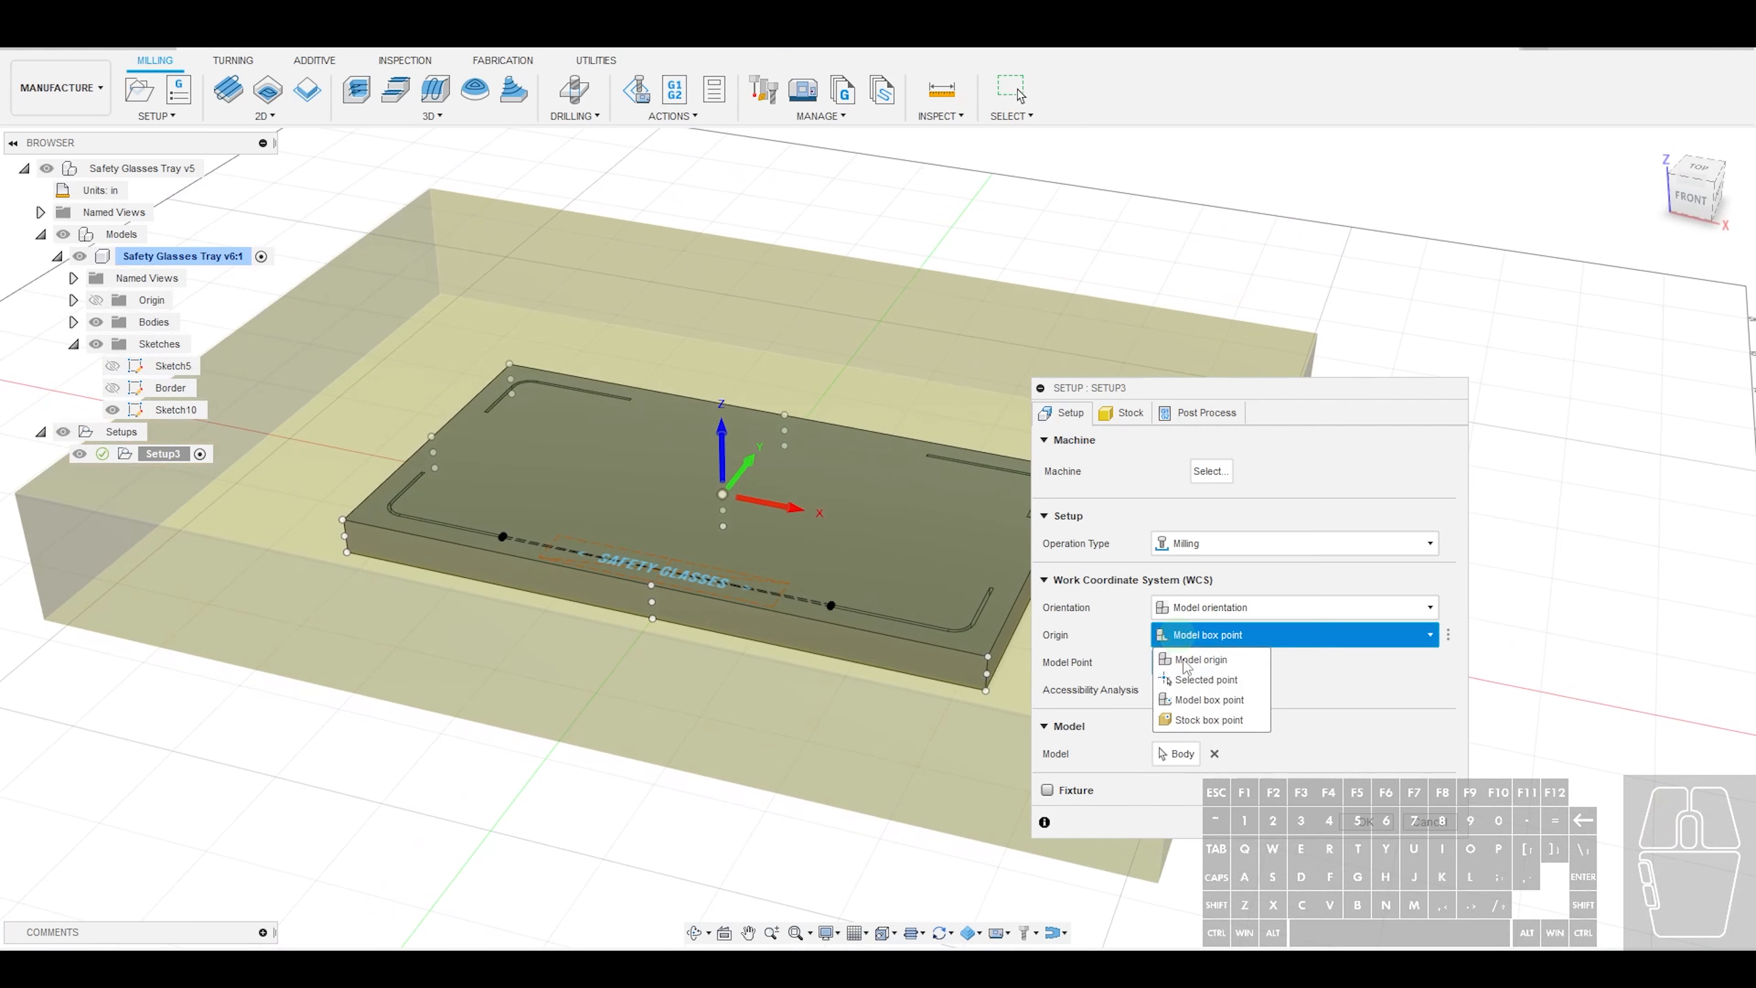
left_click(1206, 690)
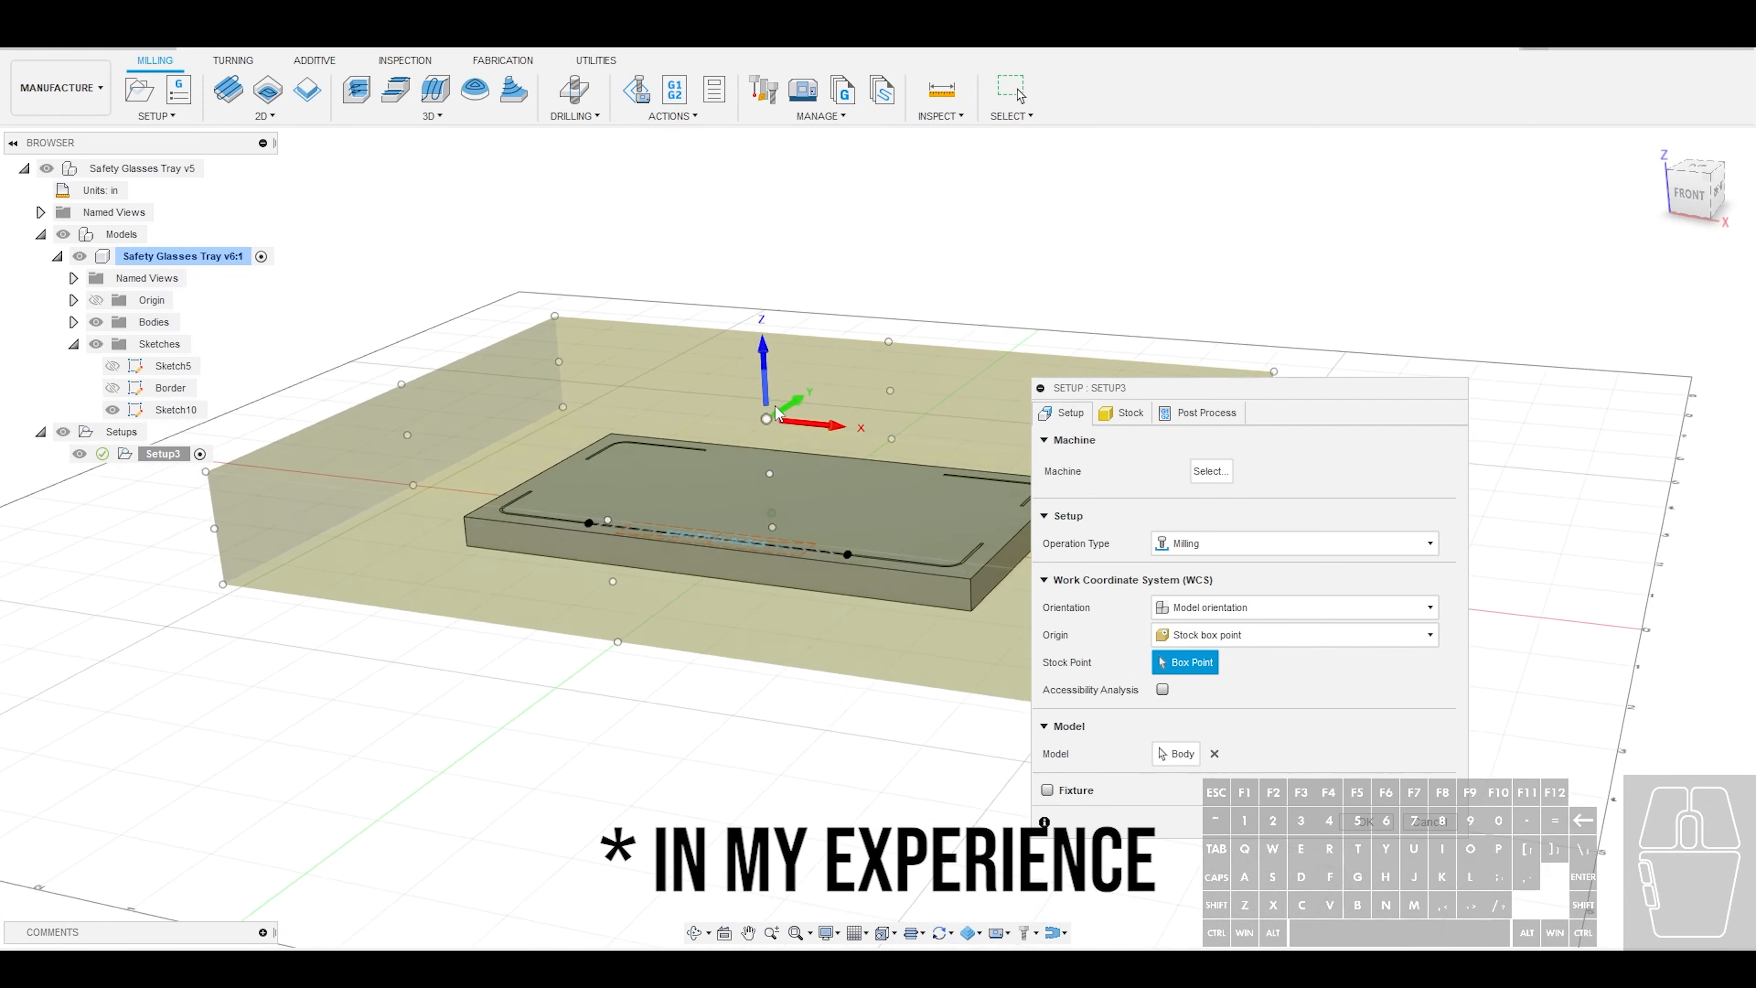
left_click(218, 470)
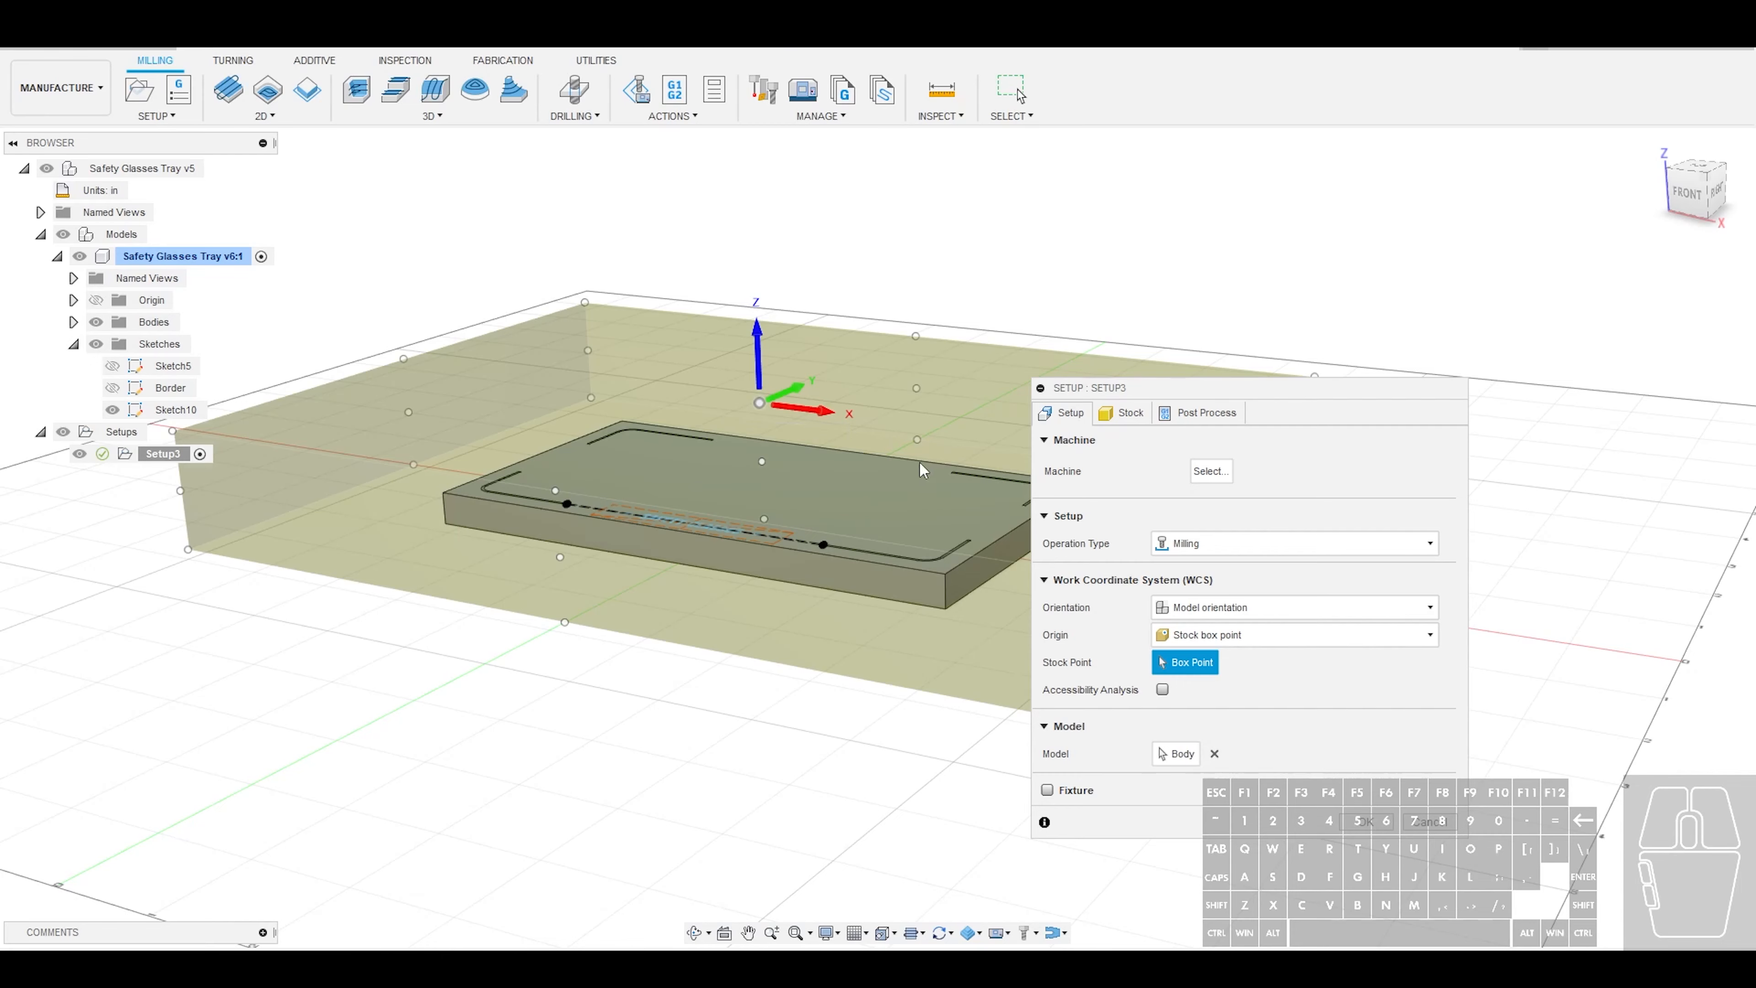
Set the stock top offset to .05 in
left_click(1132, 415)
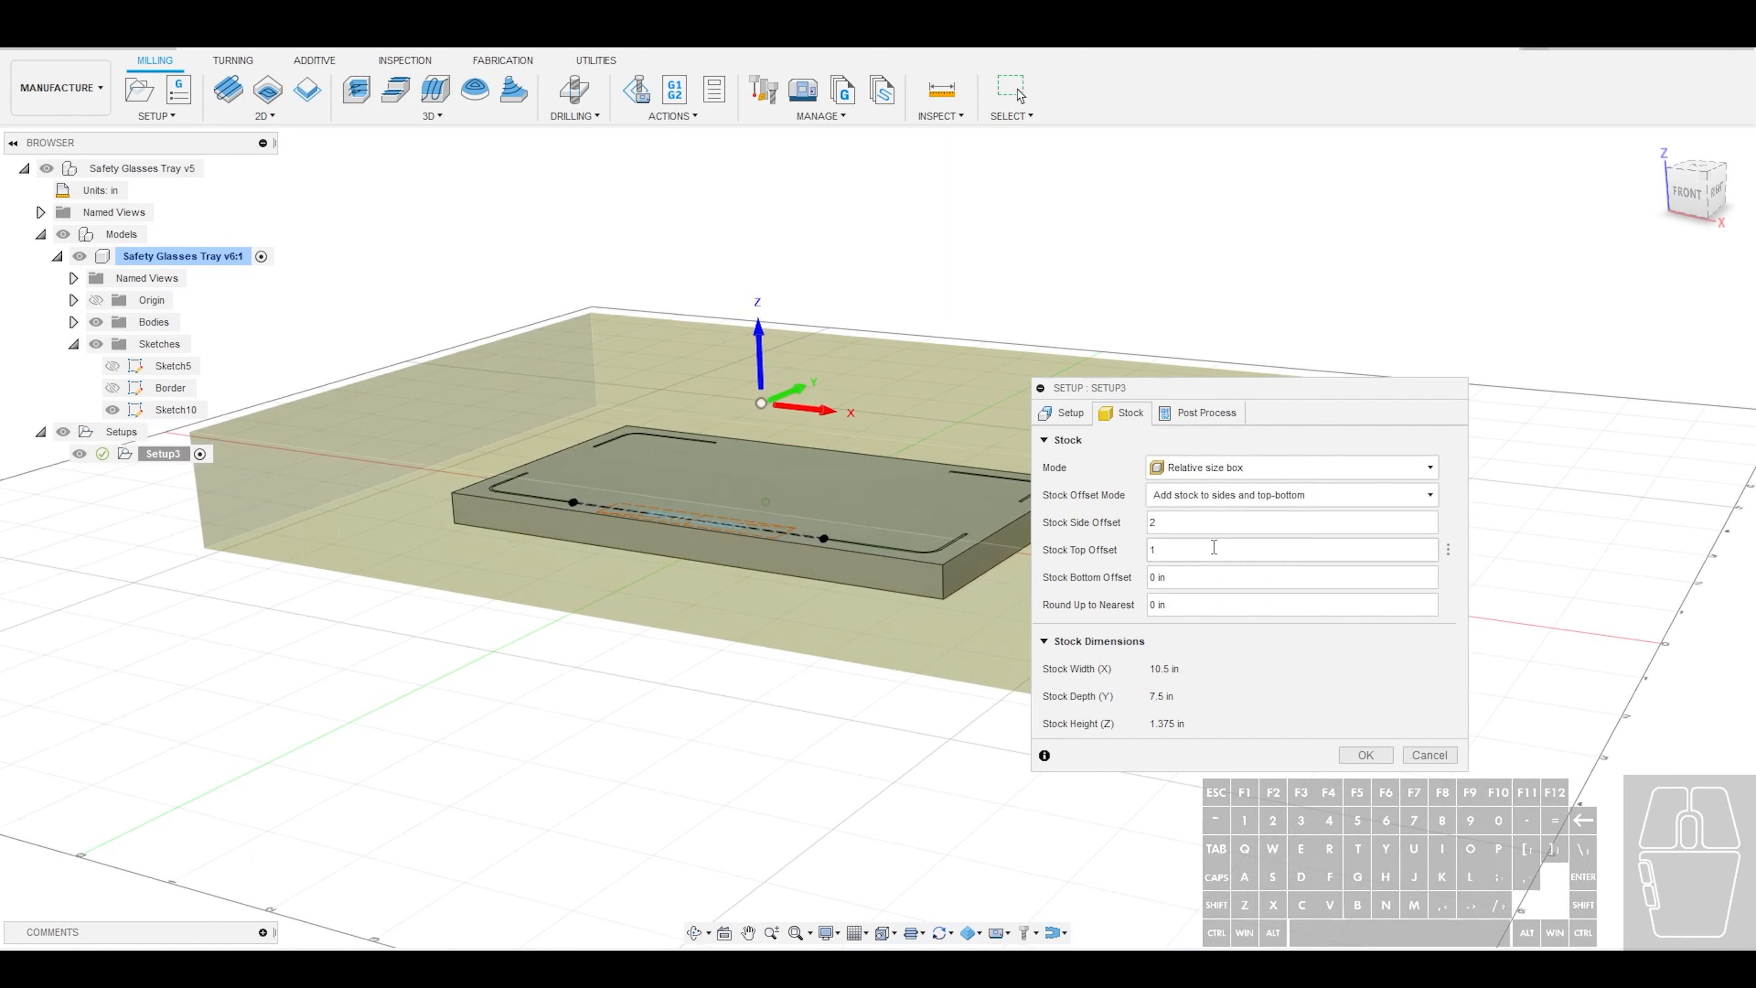
double_click(1184, 550)
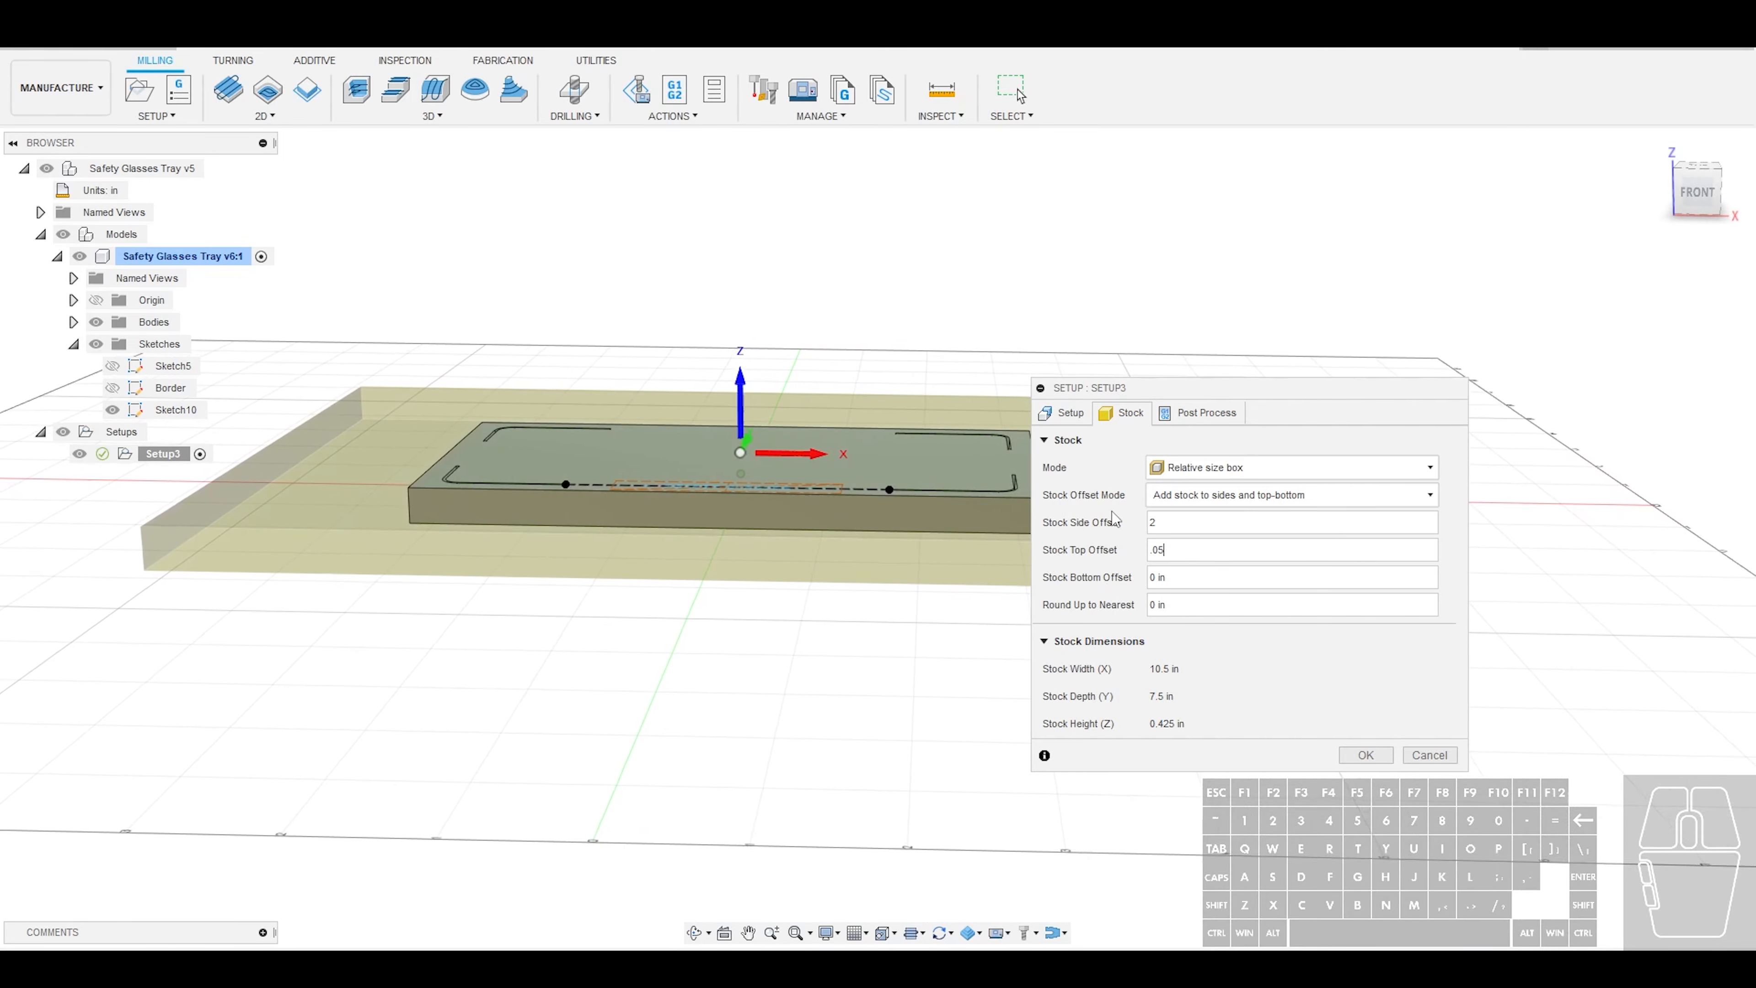
Compare the model box point with the stock box point as the WCS origin, ending on the stock box point
left_click(1069, 412)
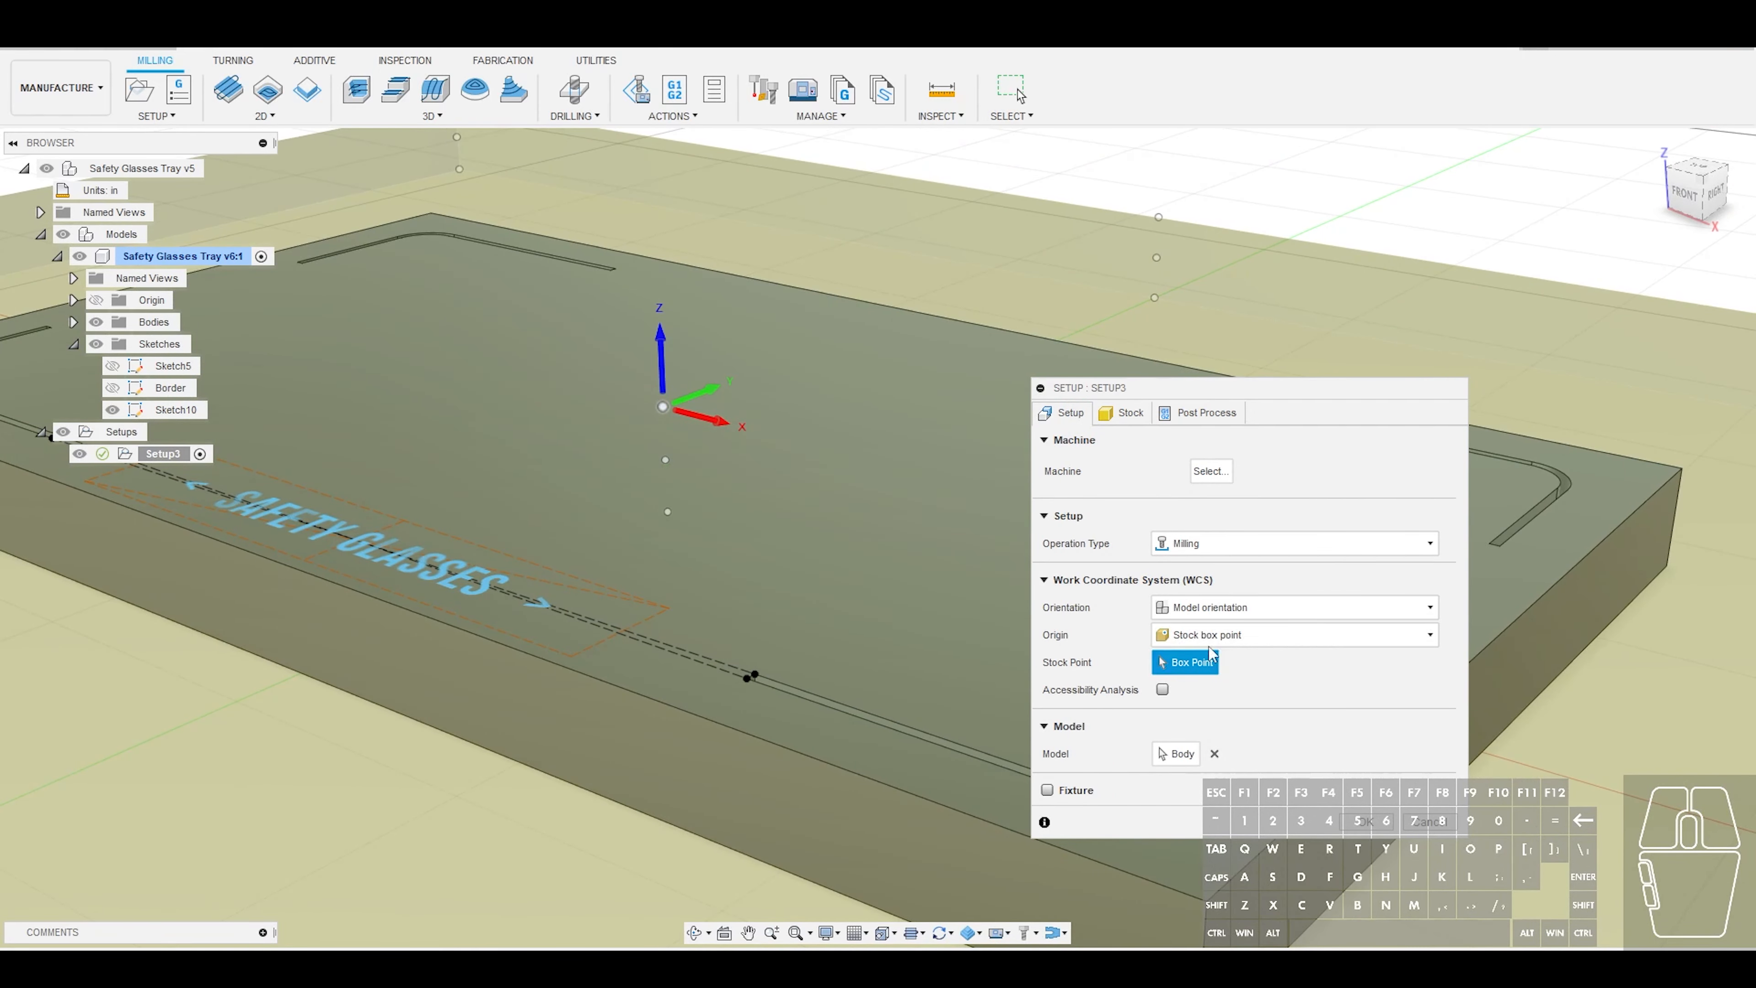
left_click(1227, 641)
left_click(1206, 691)
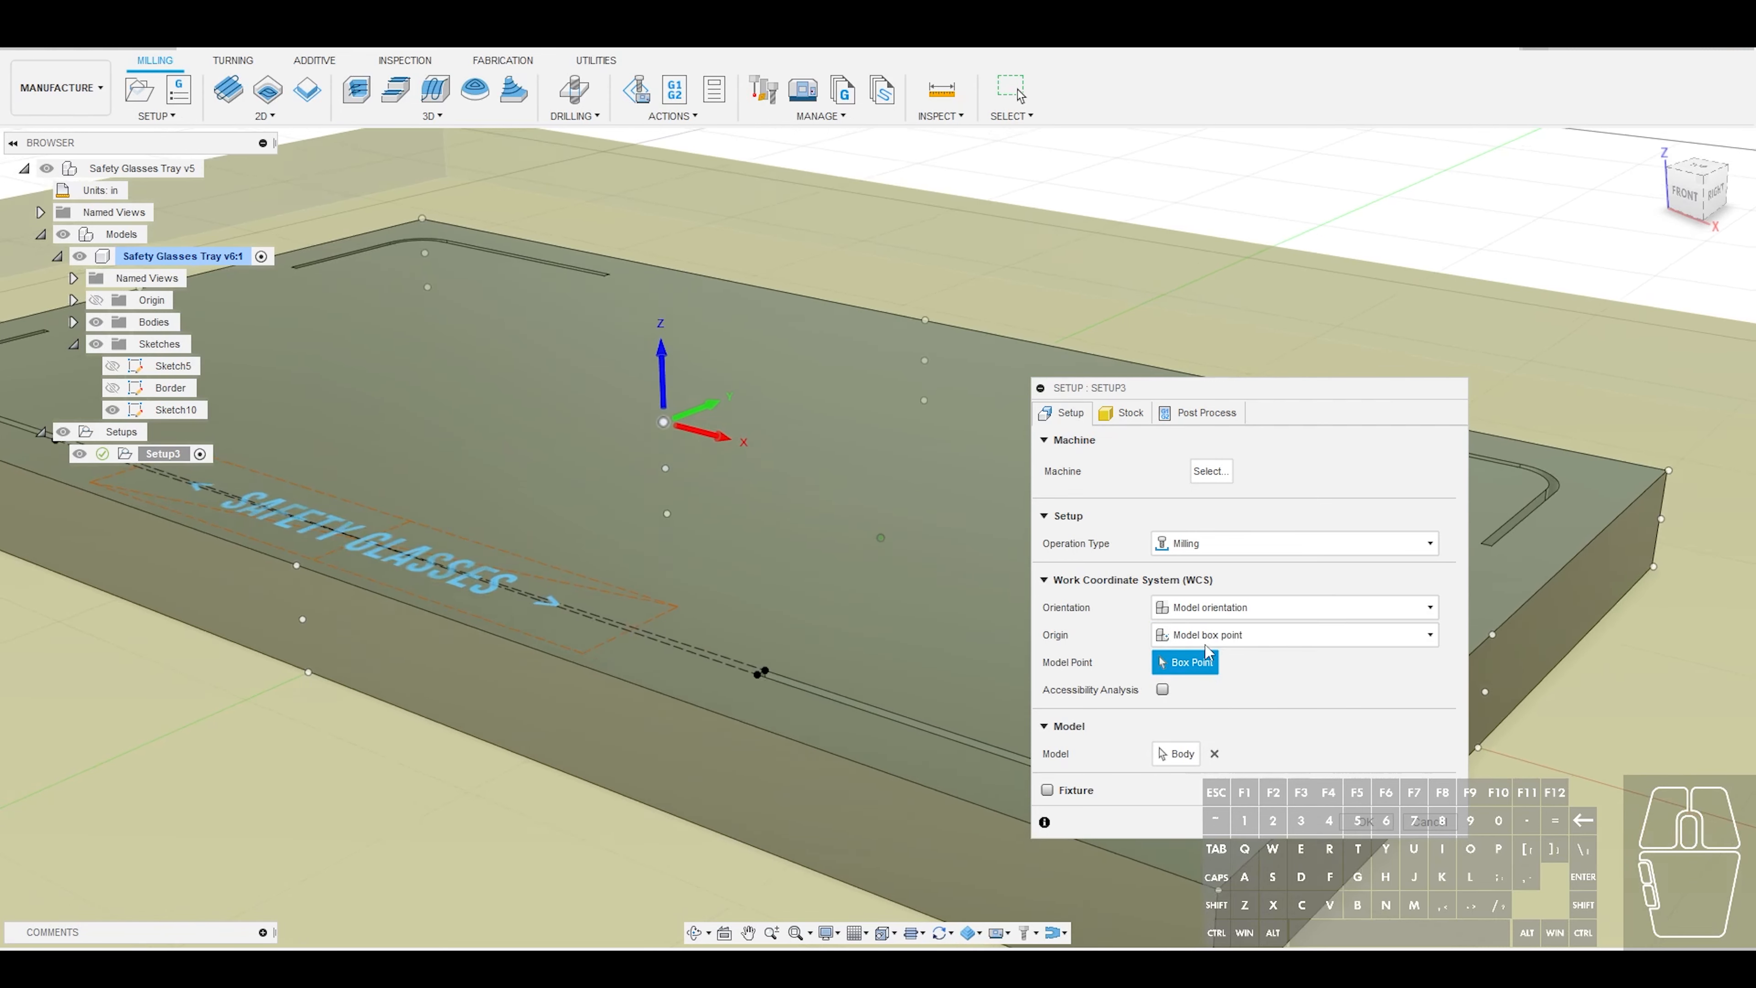
left_click(1206, 634)
left_click(1203, 695)
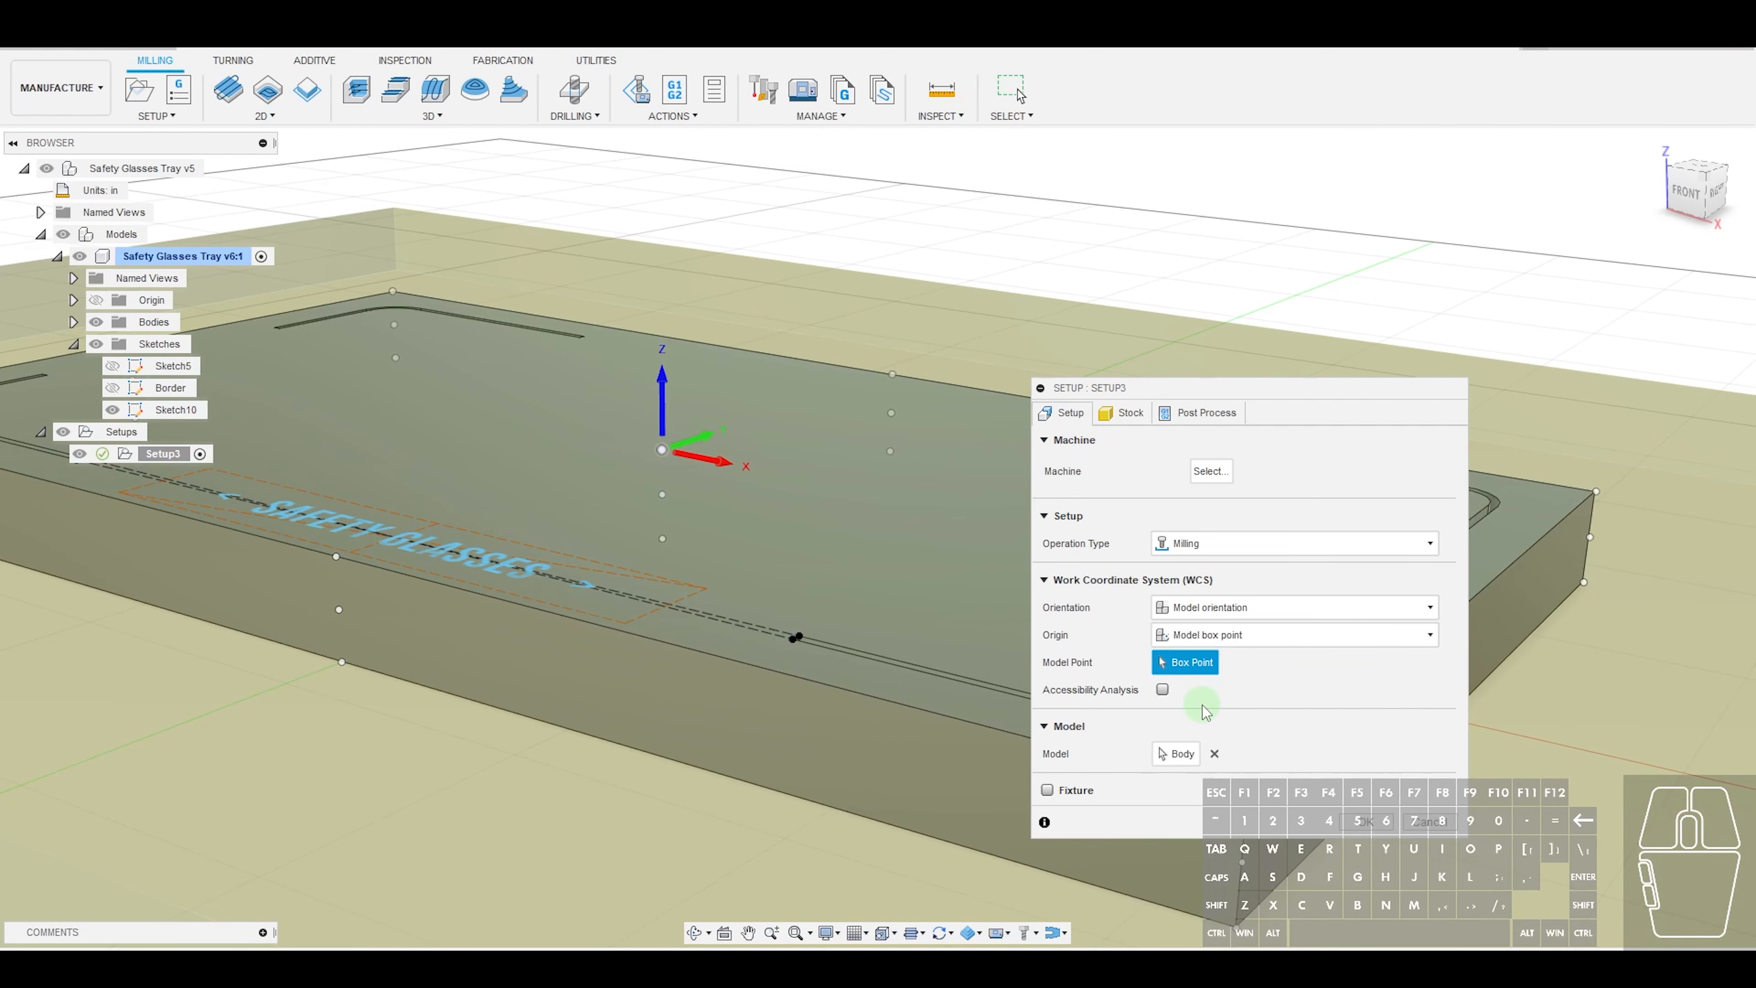
left_click(1199, 637)
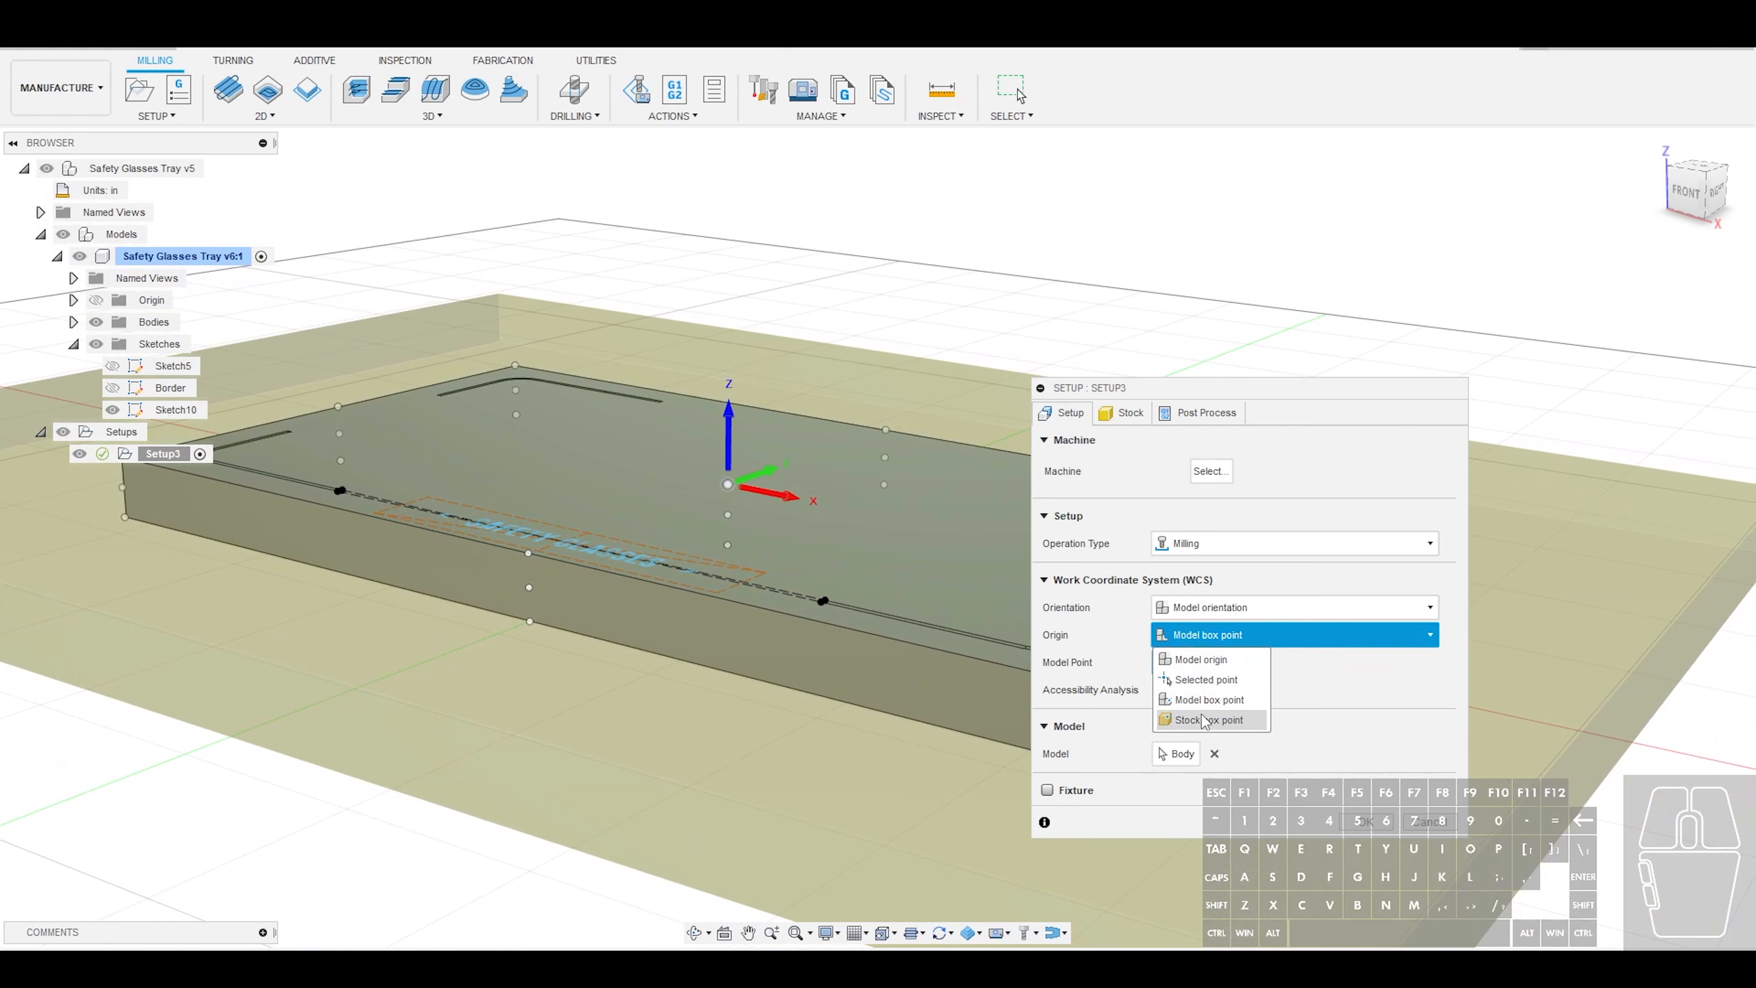
left_click(1209, 720)
left_click(1199, 638)
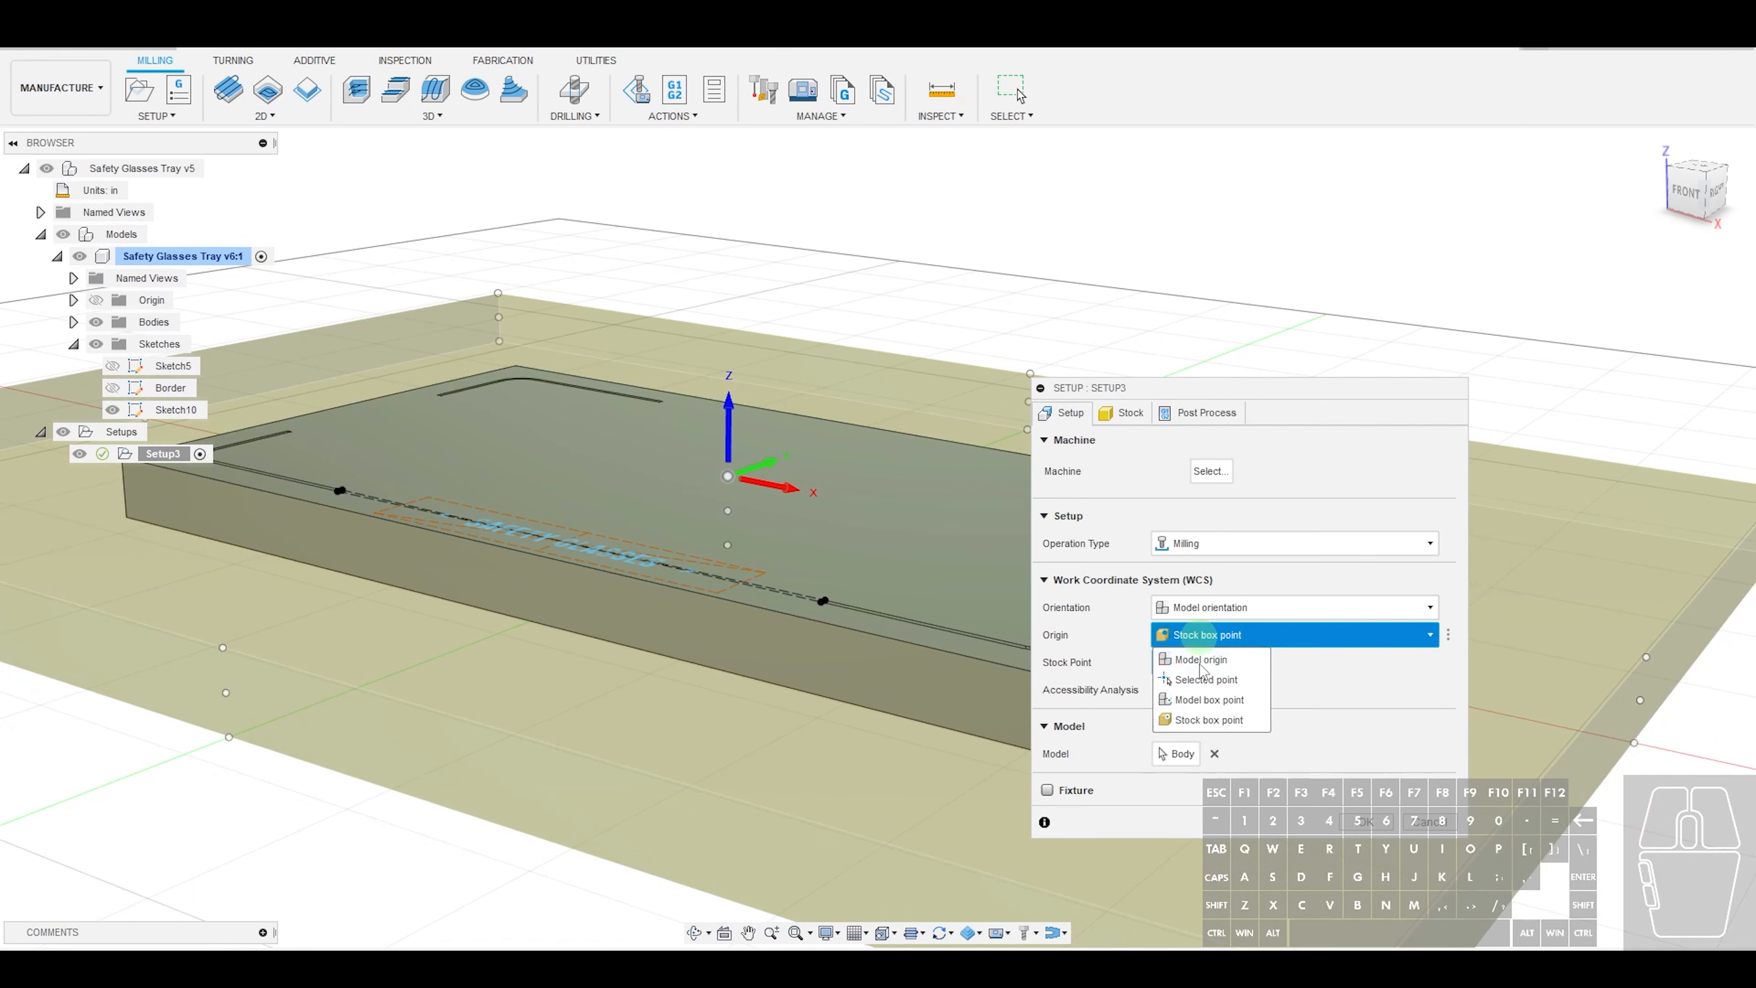
left_click(1203, 699)
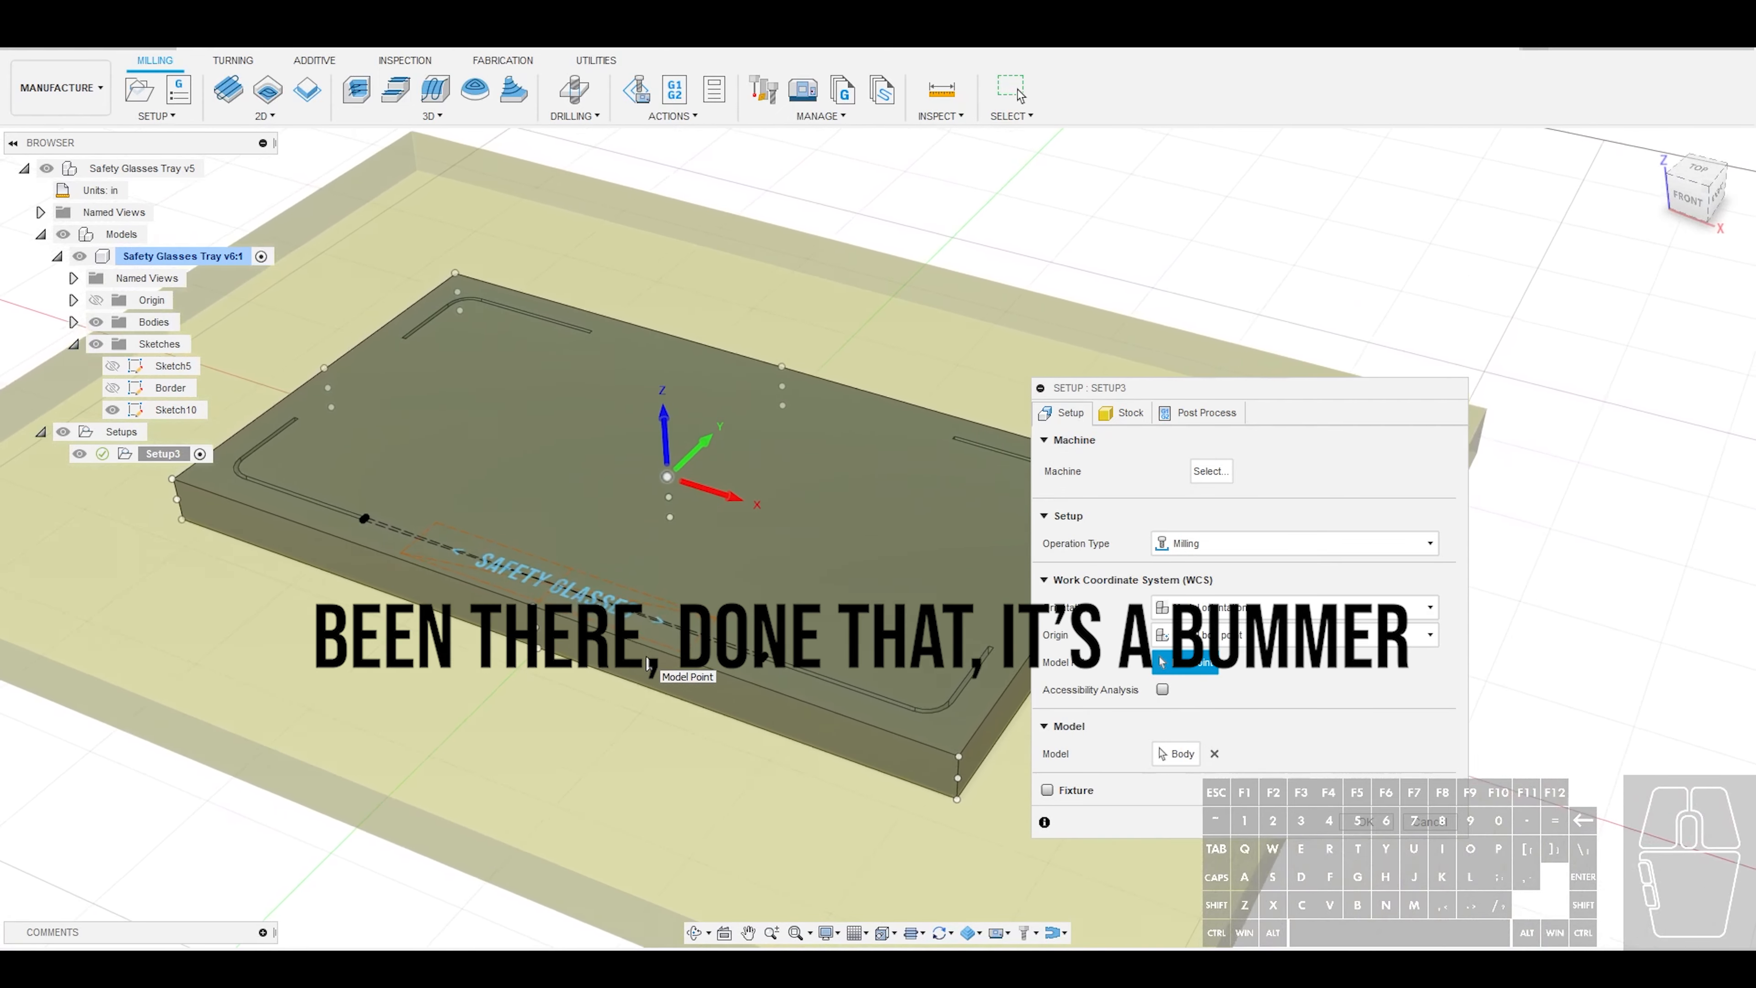
left_click(1196, 634)
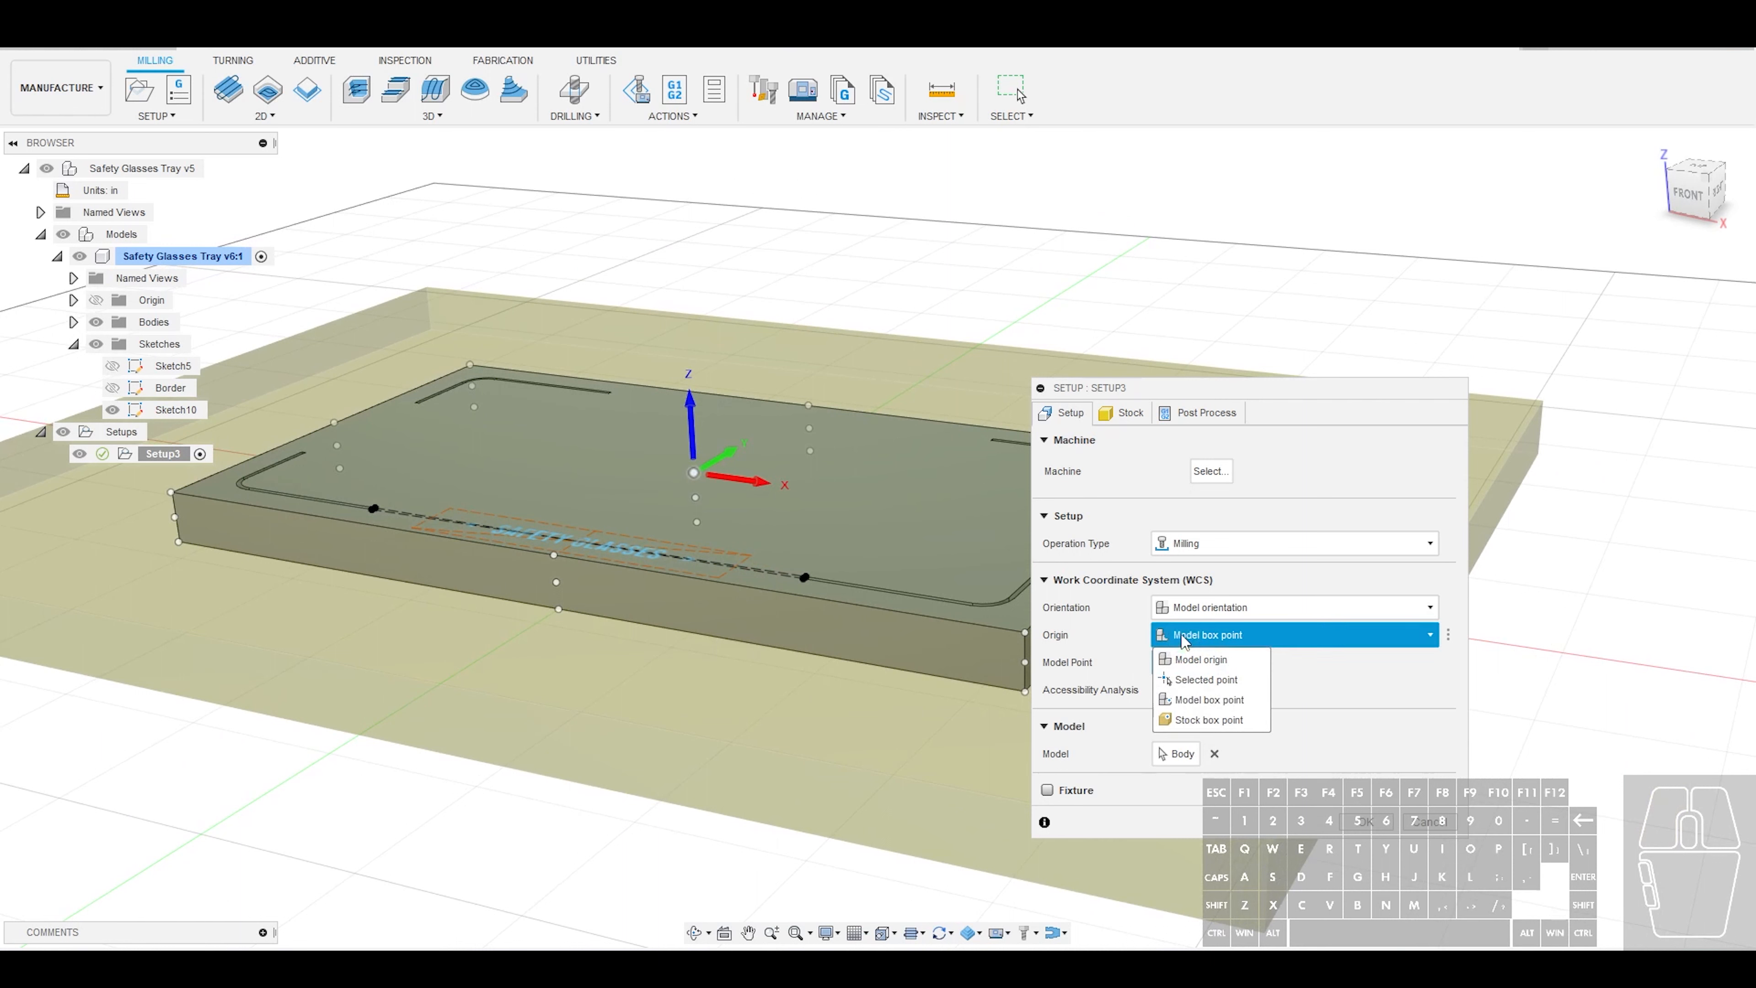
left_click(1196, 718)
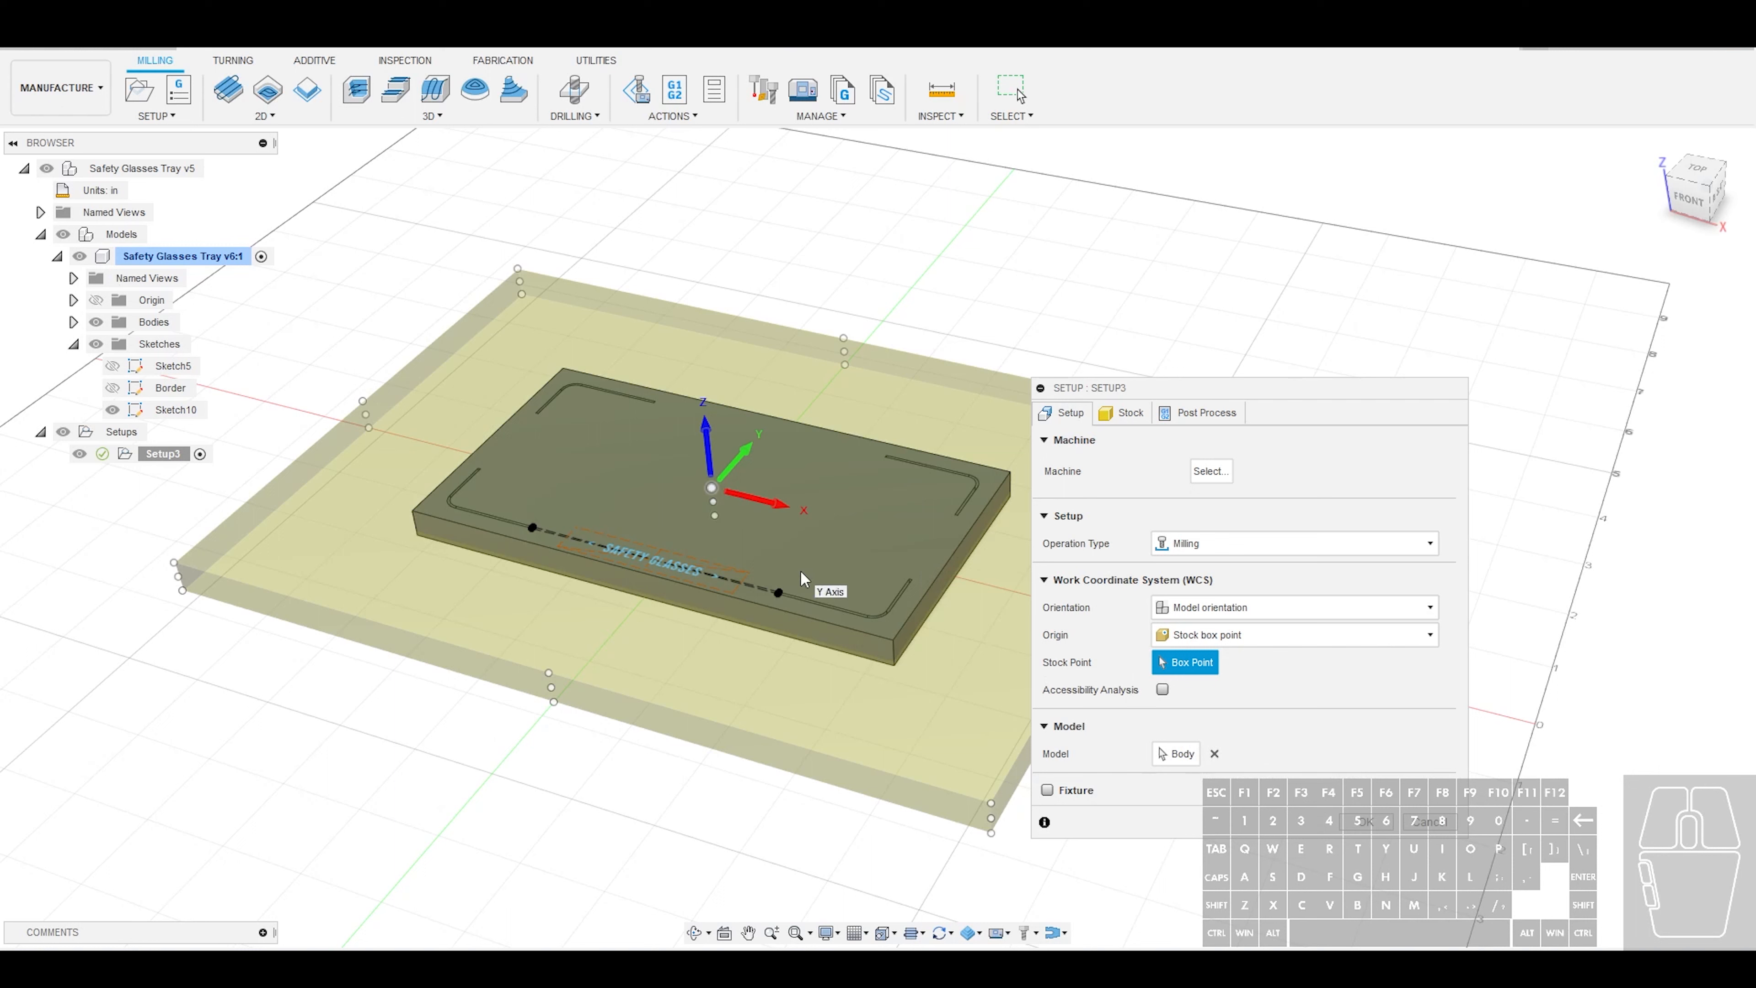
Change the stock mode to a fixed size box and set its width (X) to 12 in
left_click(1124, 413)
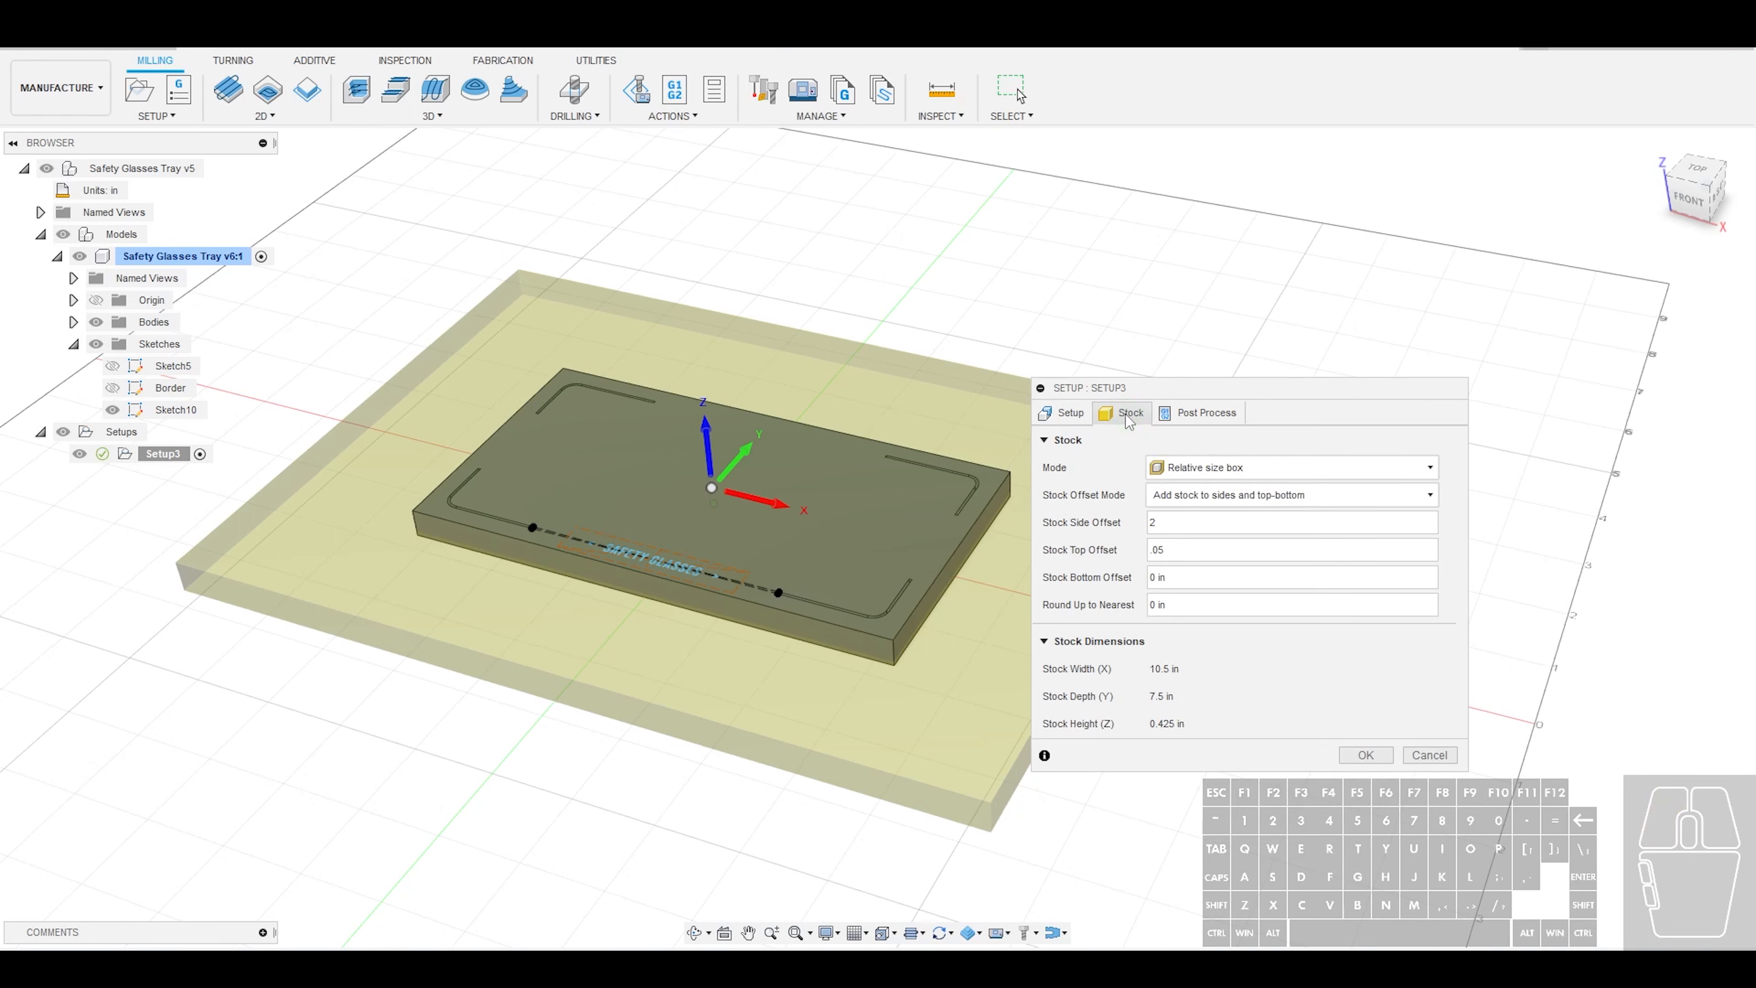
left_click(1190, 468)
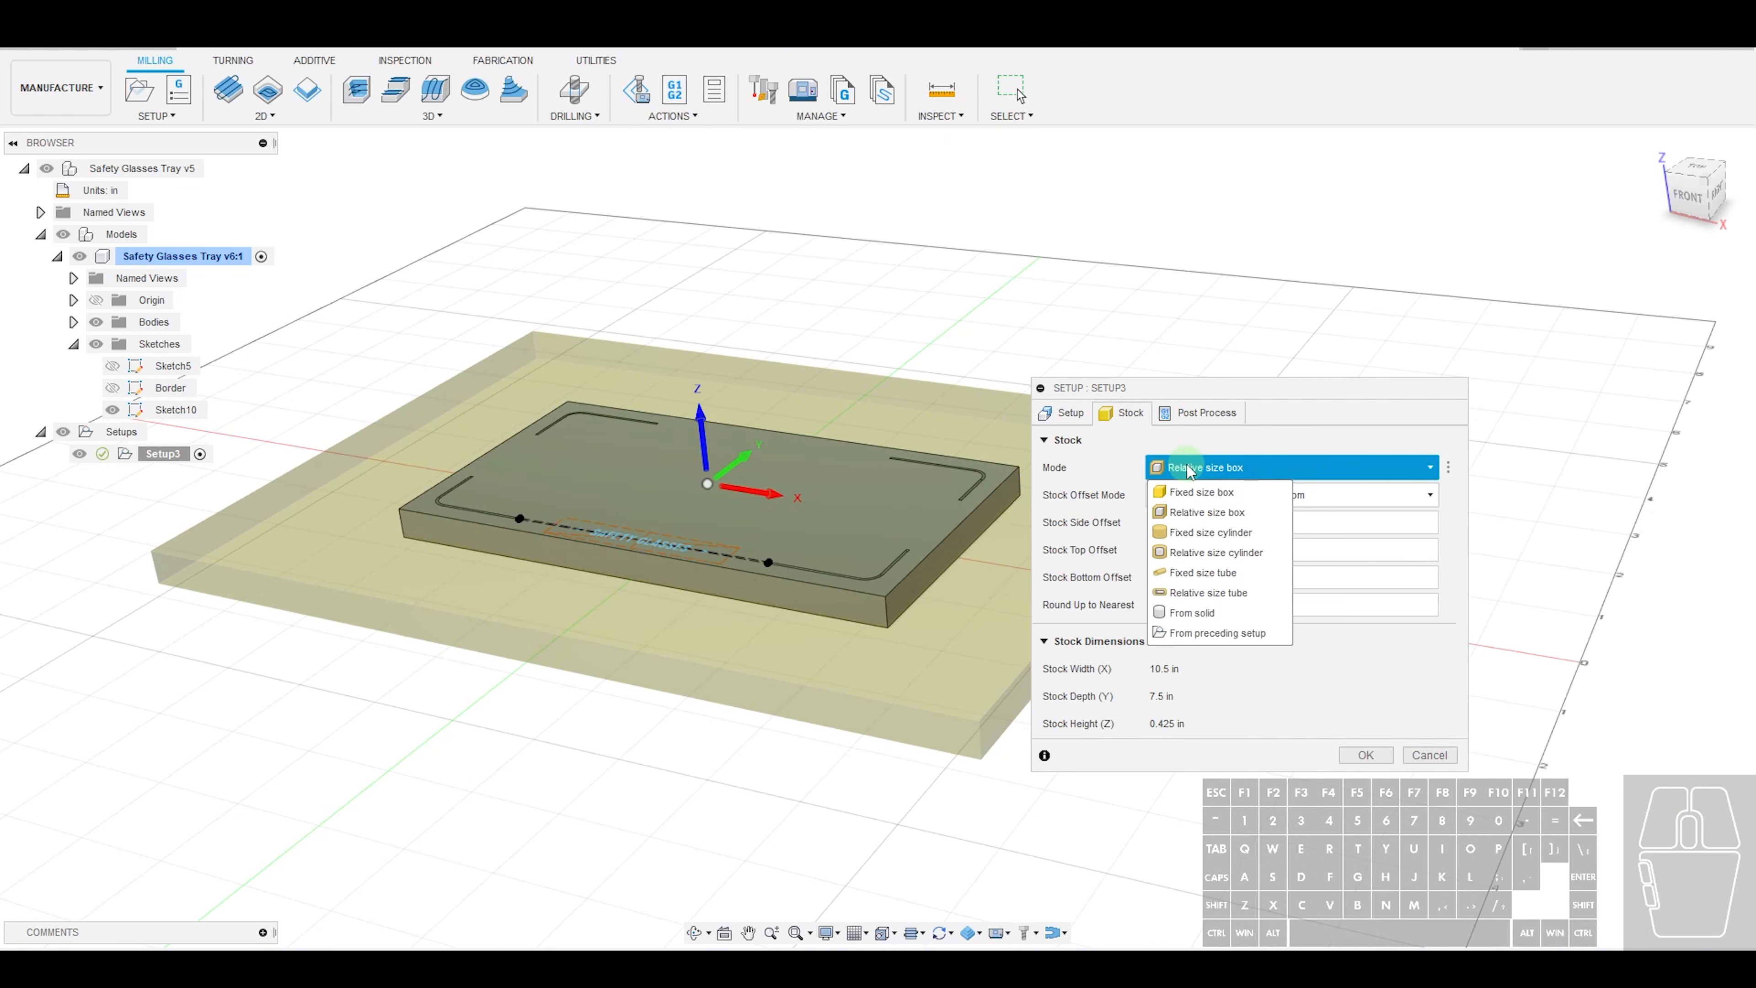
left_click(1192, 492)
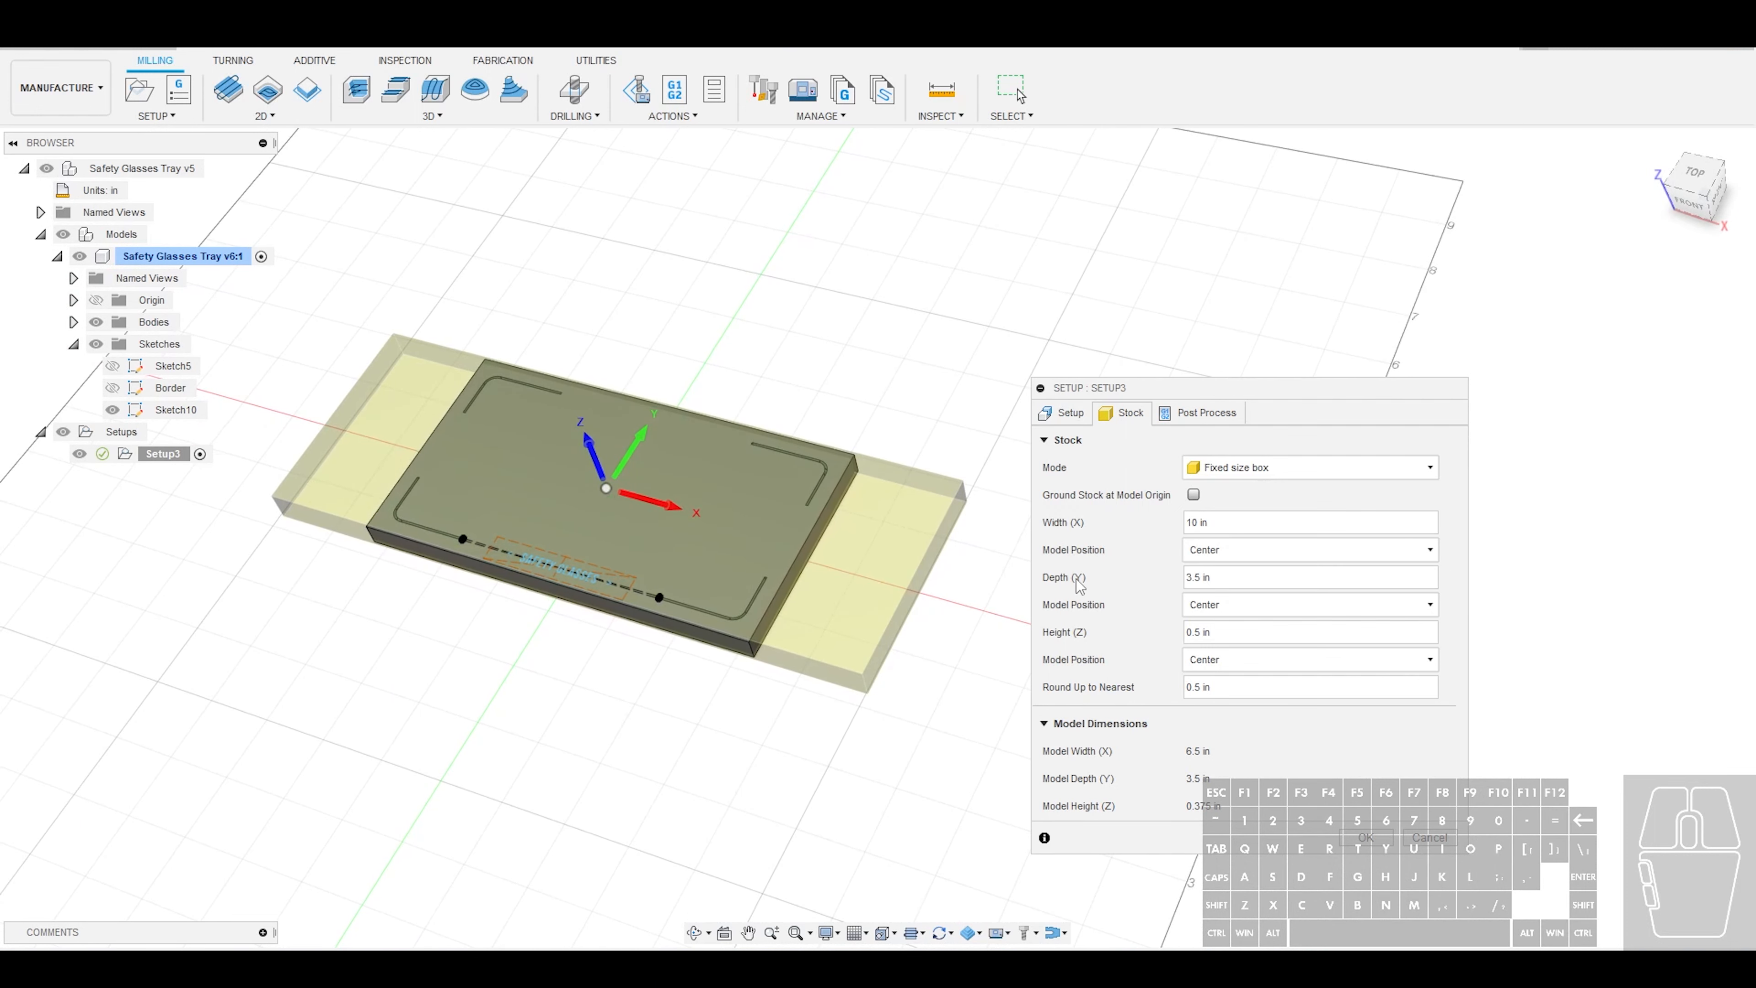
left_click(1226, 576)
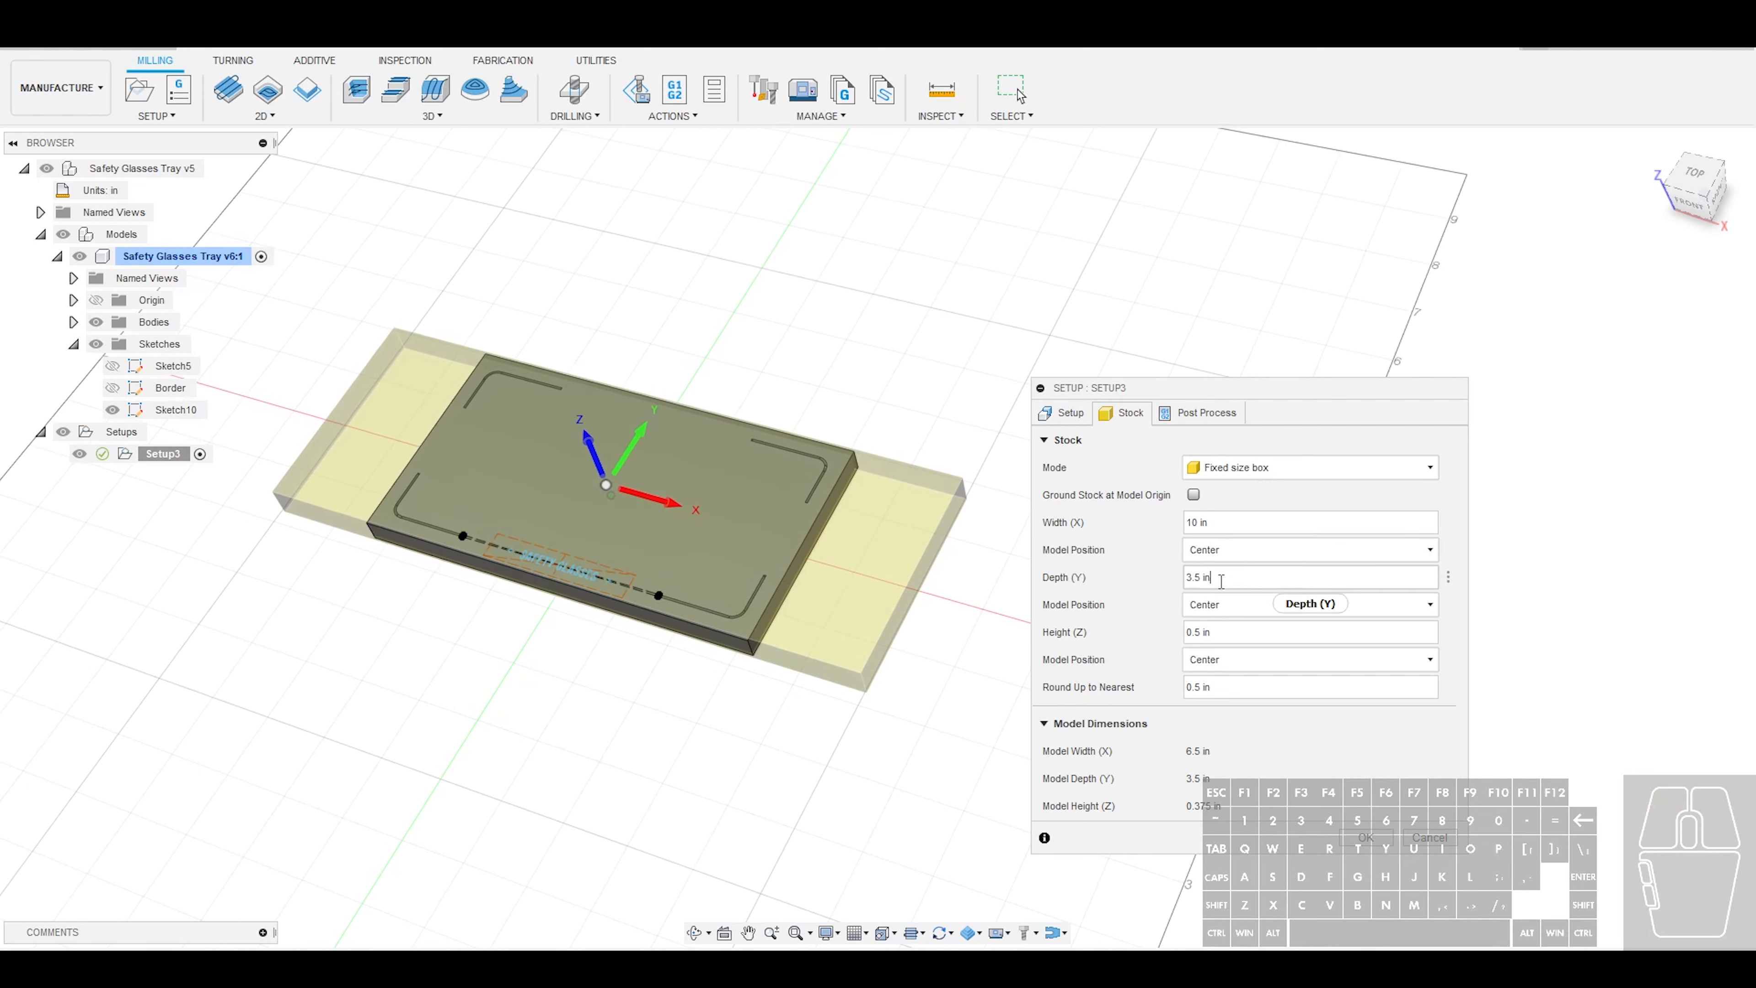
left_click_drag(1236, 524, 1140, 530)
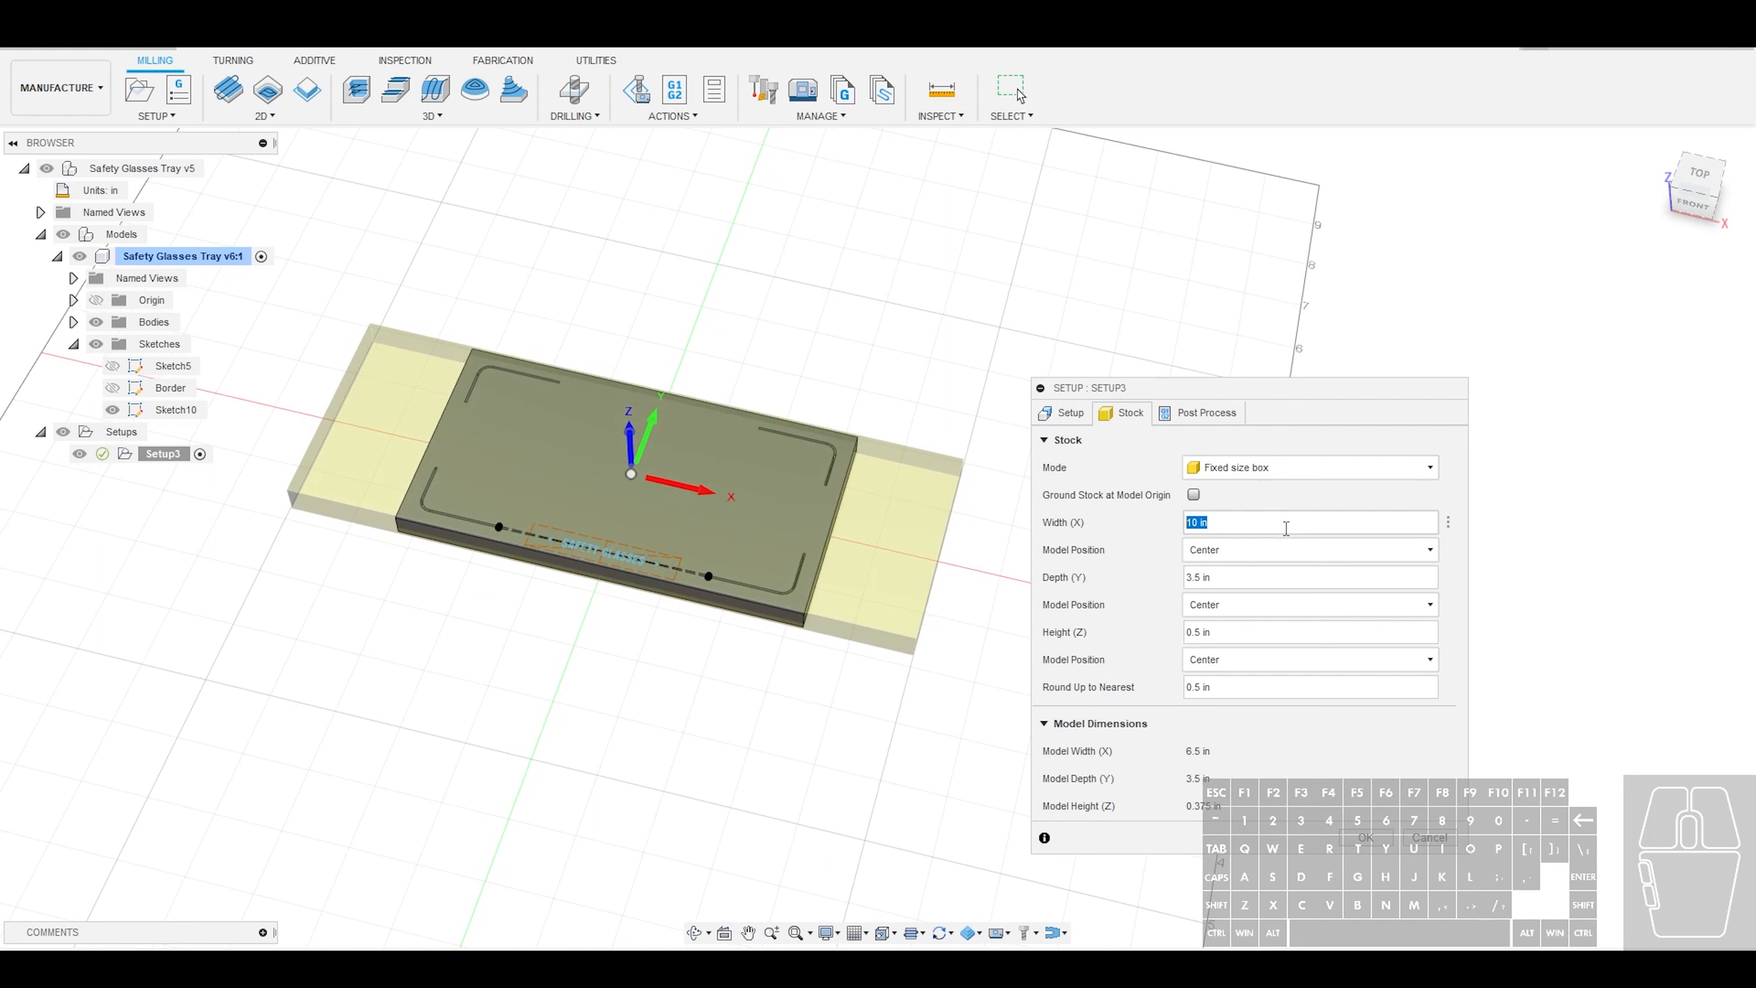
left_click_drag(1278, 530, 1134, 530)
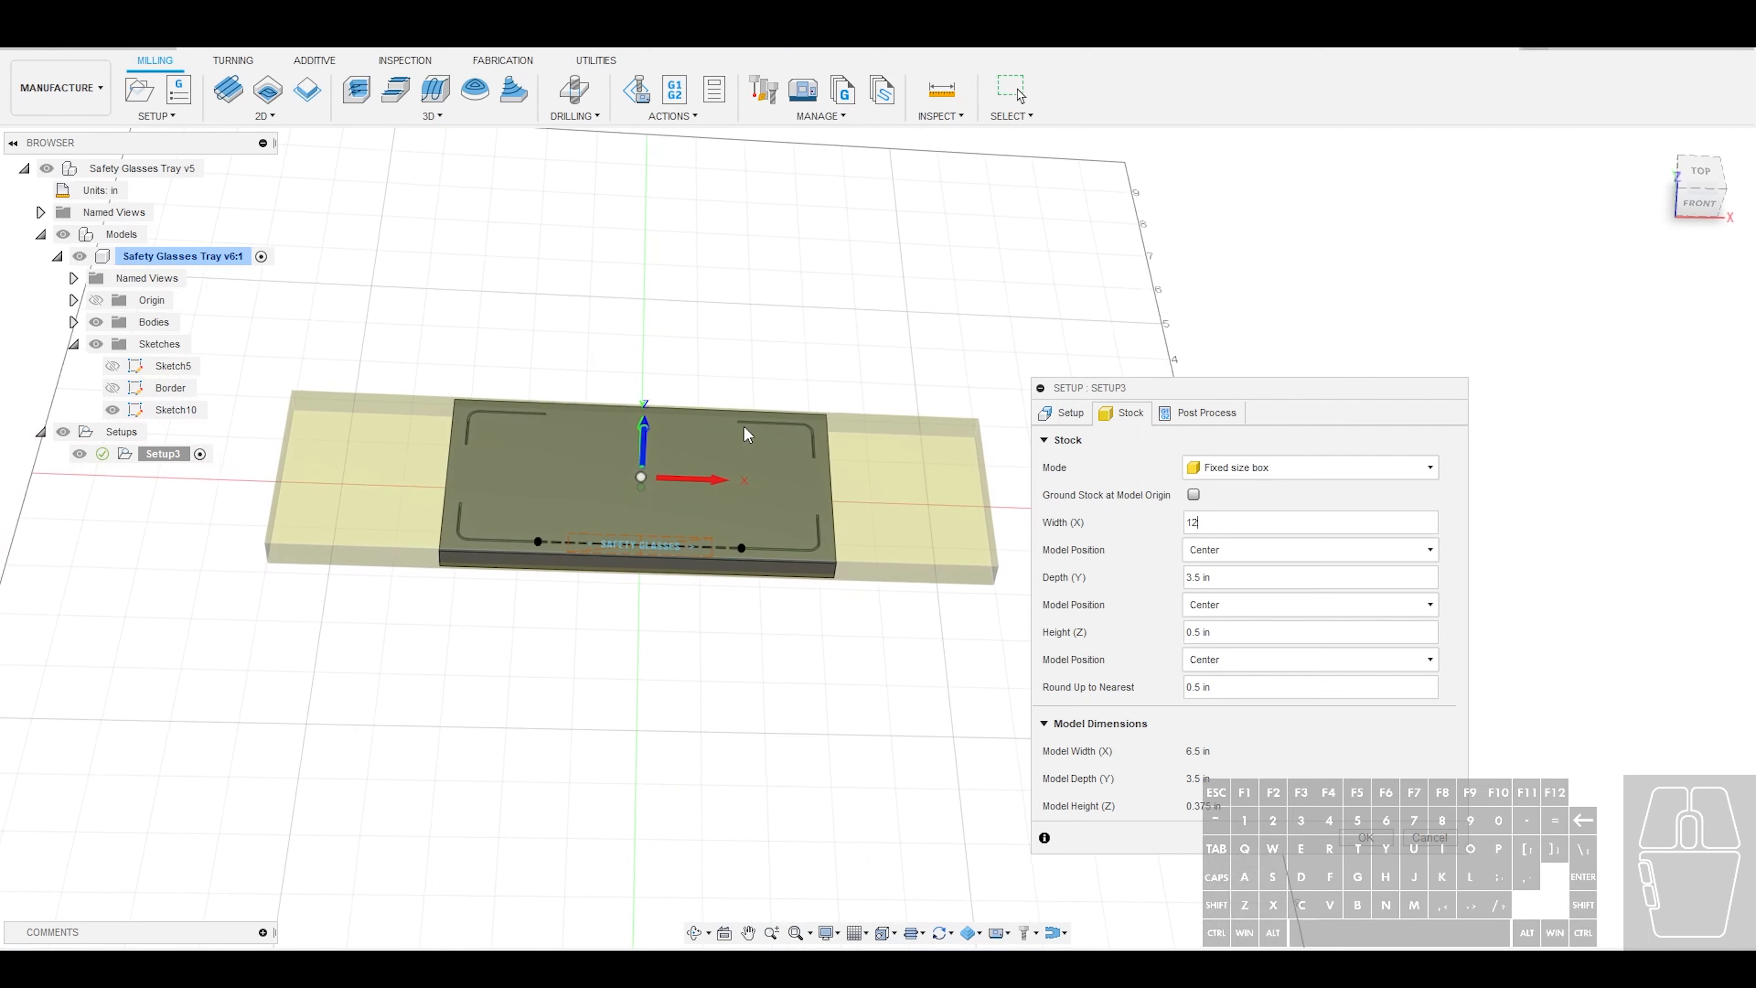
Set the fixed box stock height (Z) to 0.375 in and accept the setup
left_click(1187, 631)
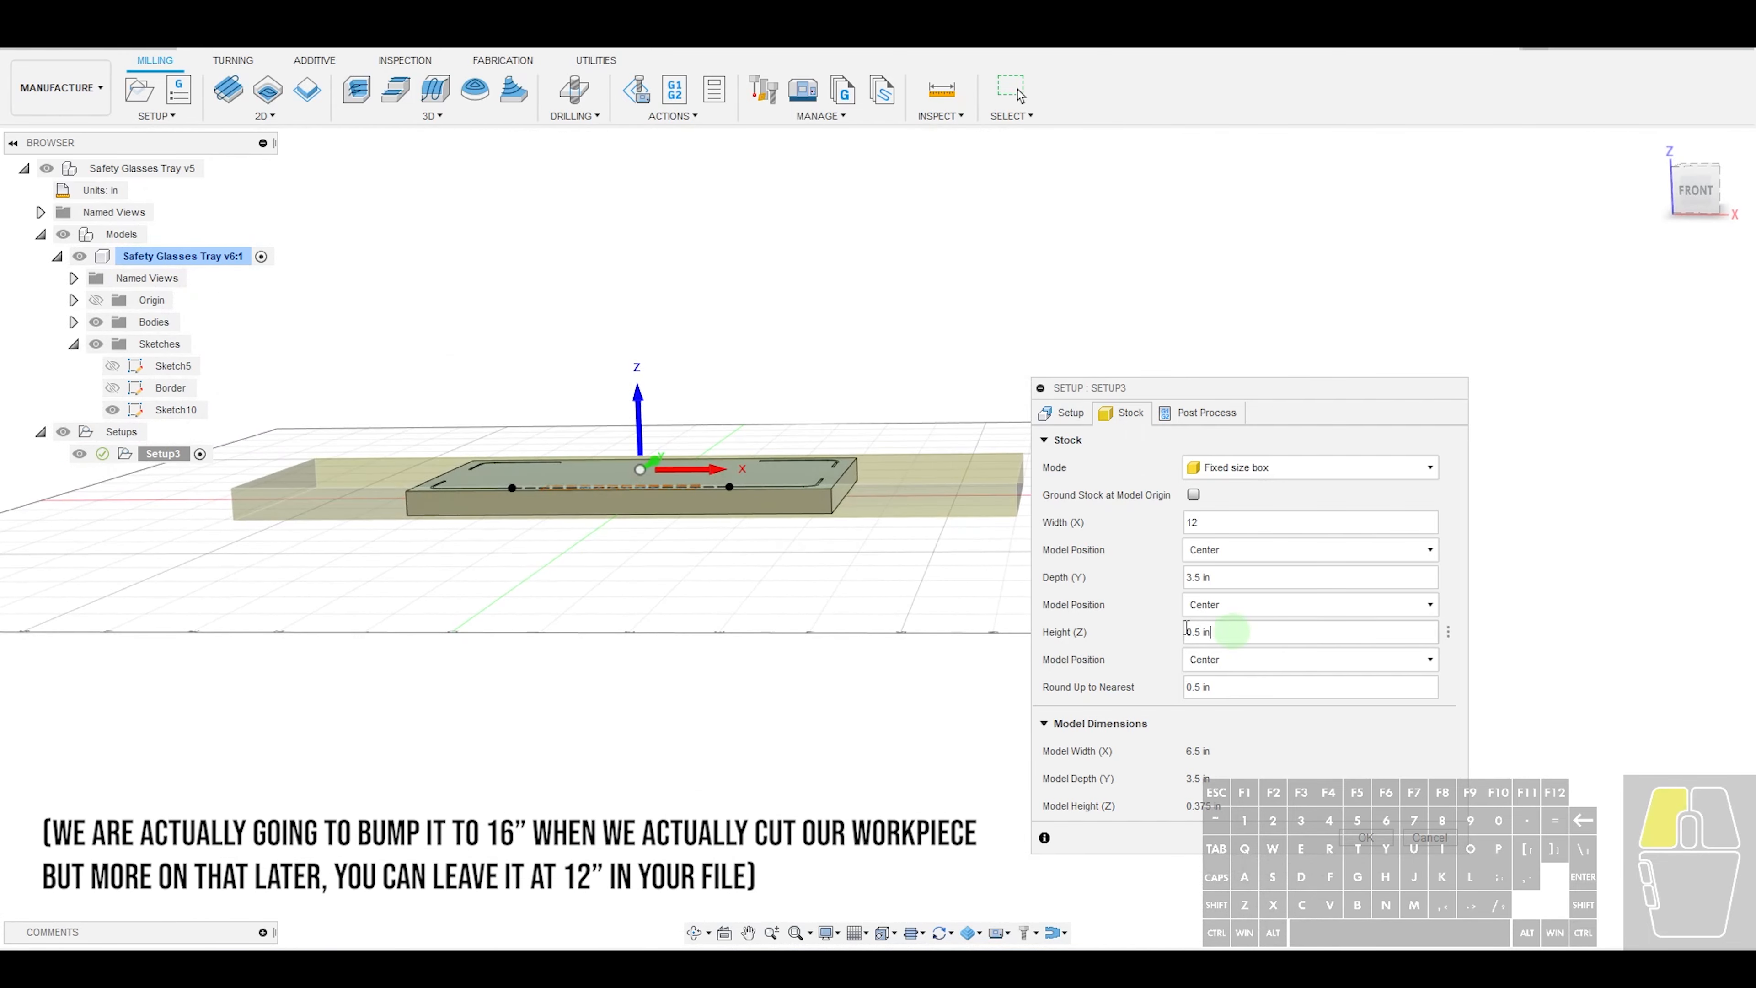
double_click(1187, 630)
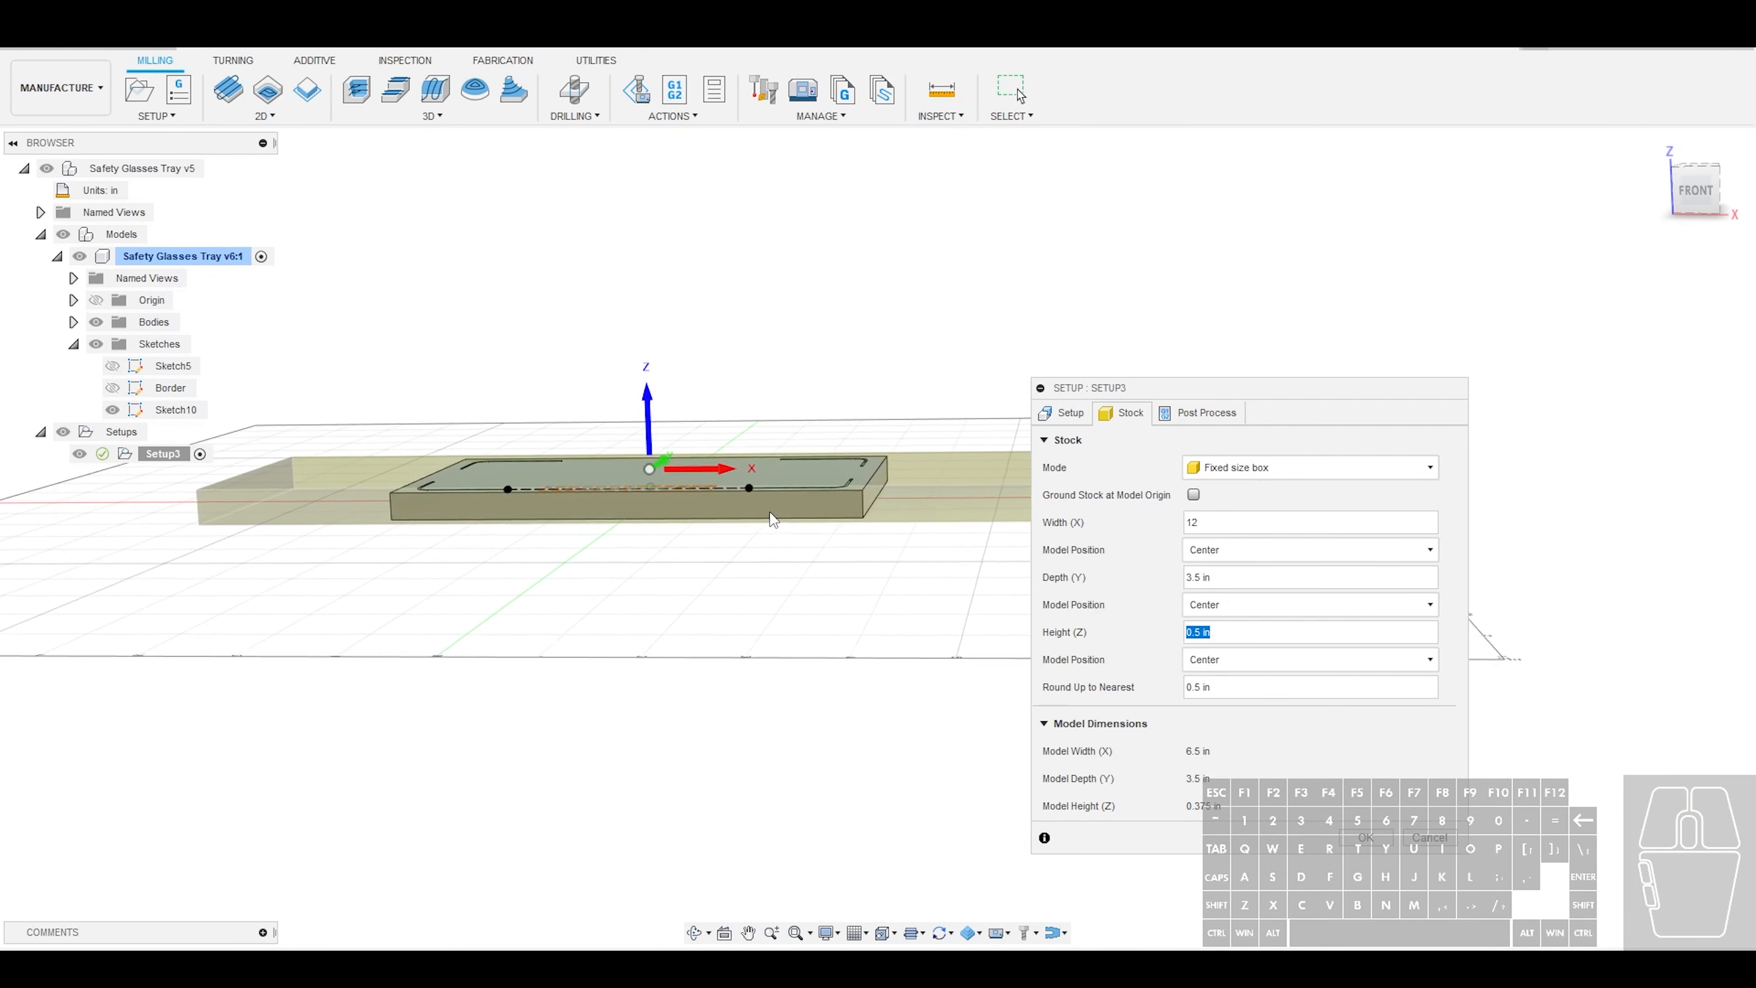
type("0.375")
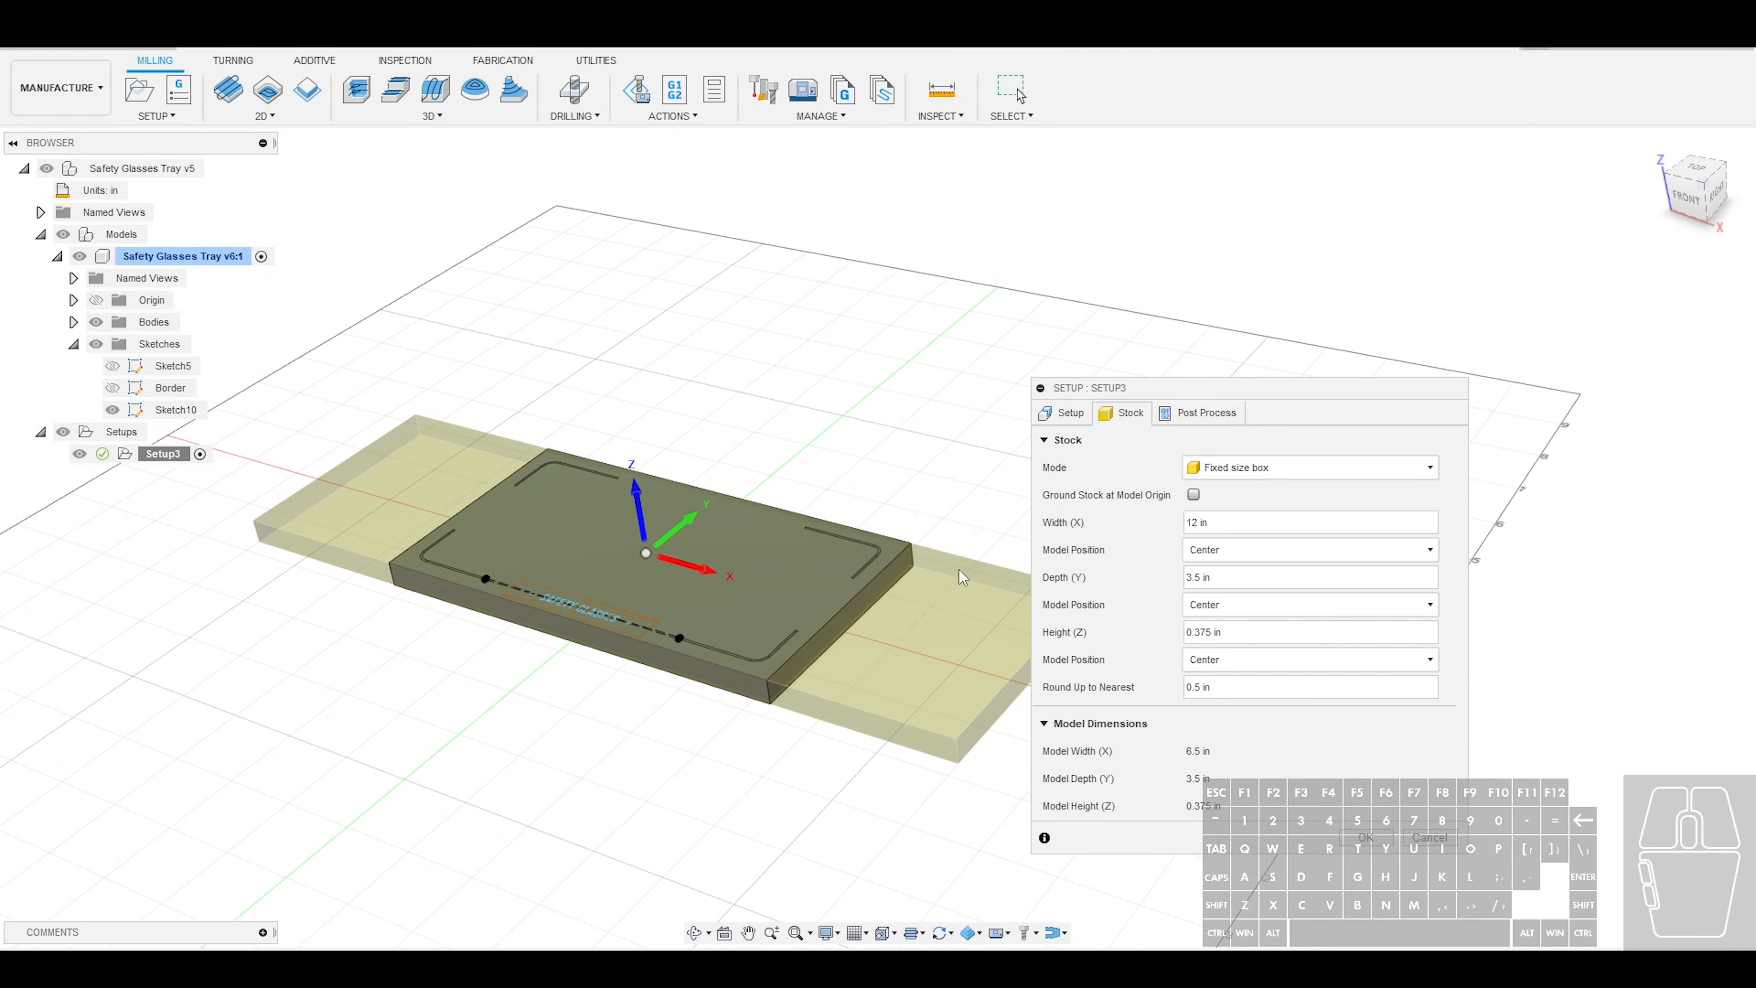
scroll(959, 569, "down", 1)
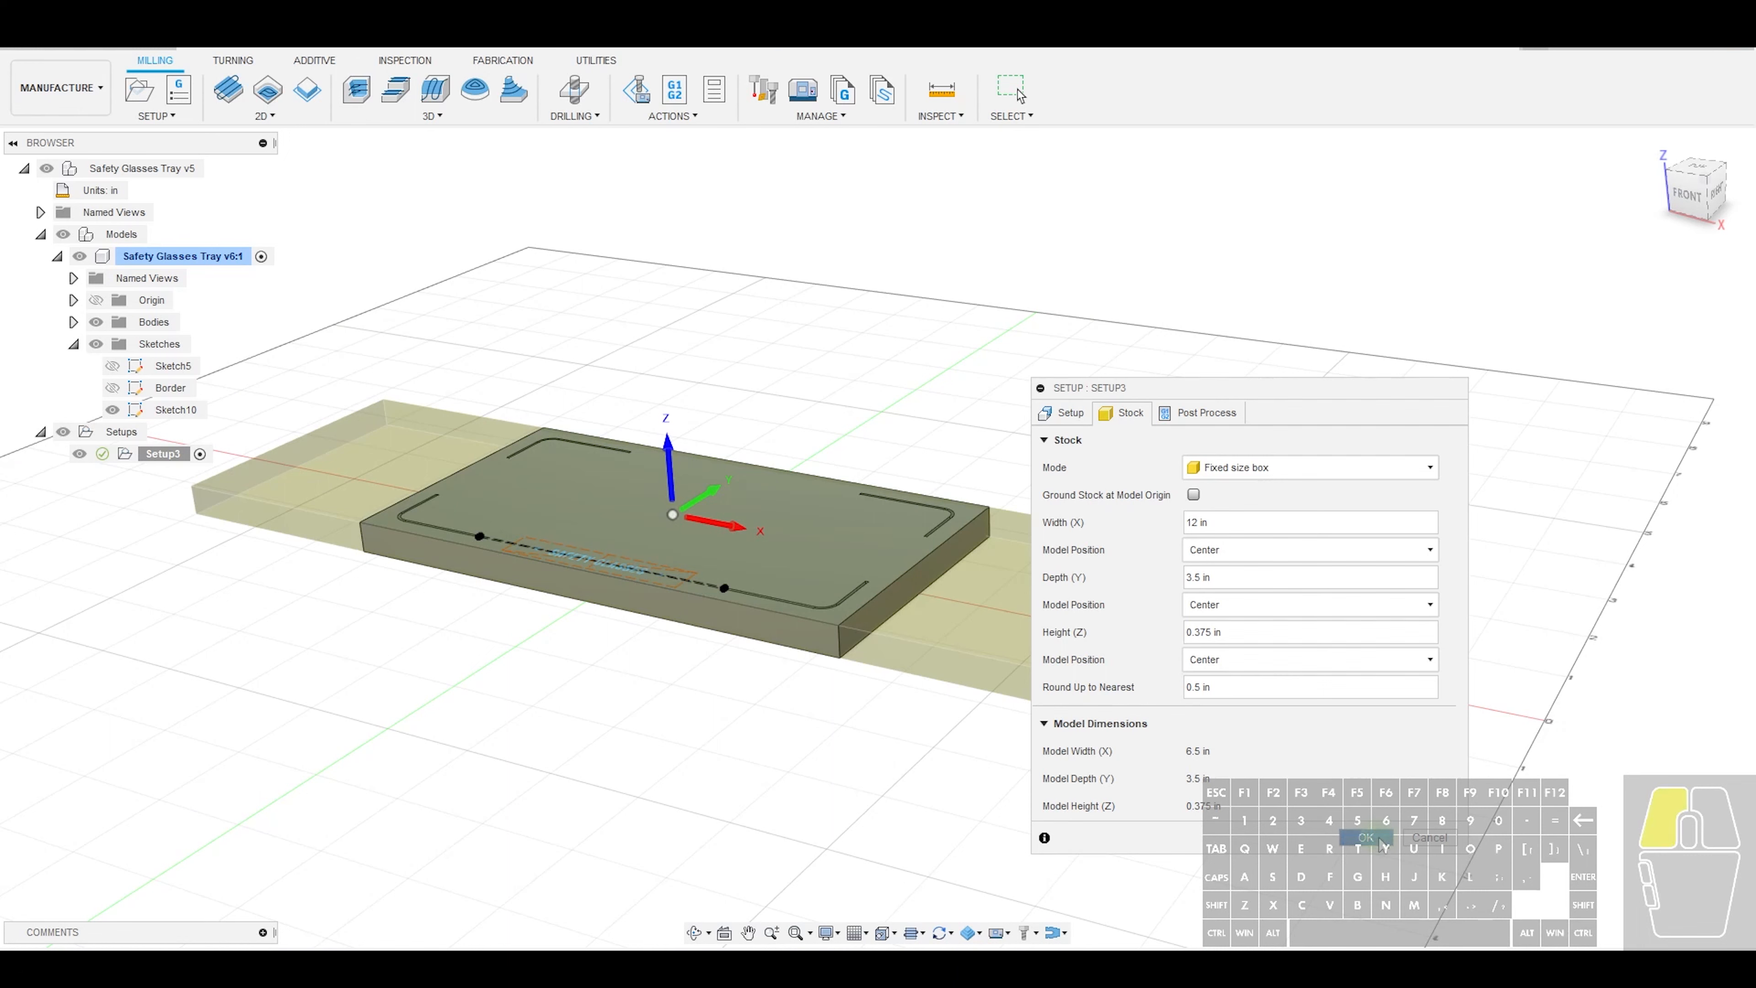
left_click(1379, 840)
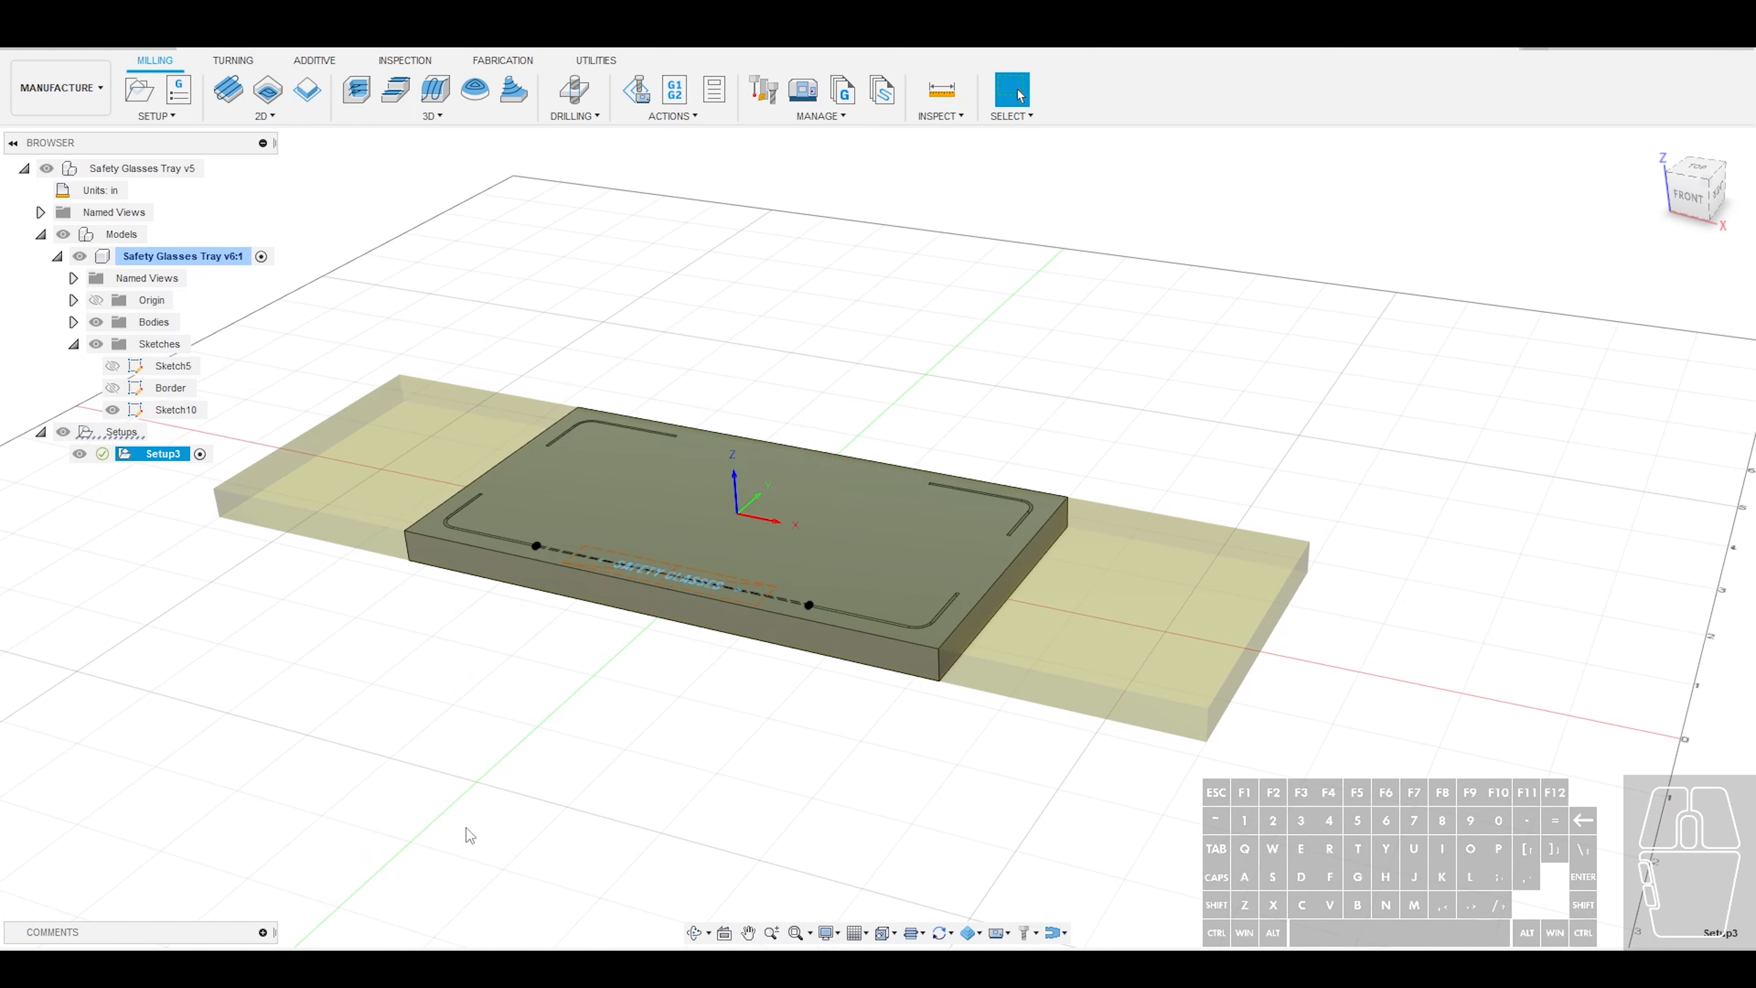
Reopen Setup3 to review its work coordinate system settings, and close it again
right_click(162, 454)
left_click(193, 34)
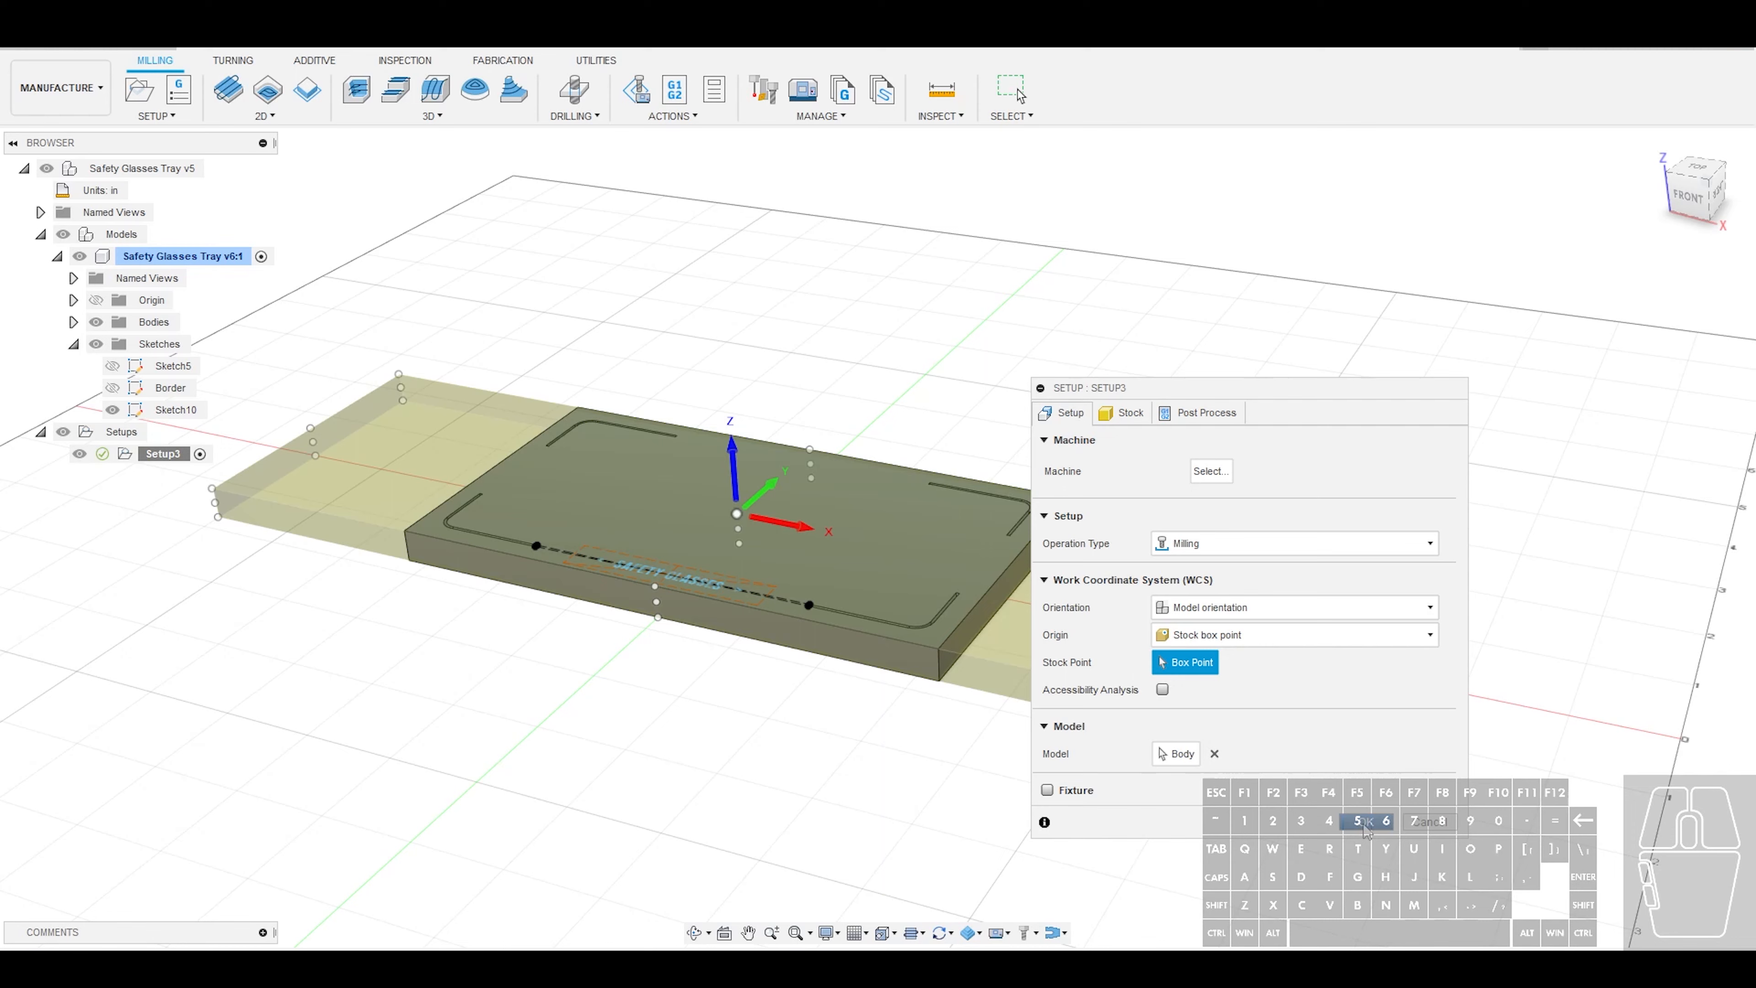
left_click(1363, 823)
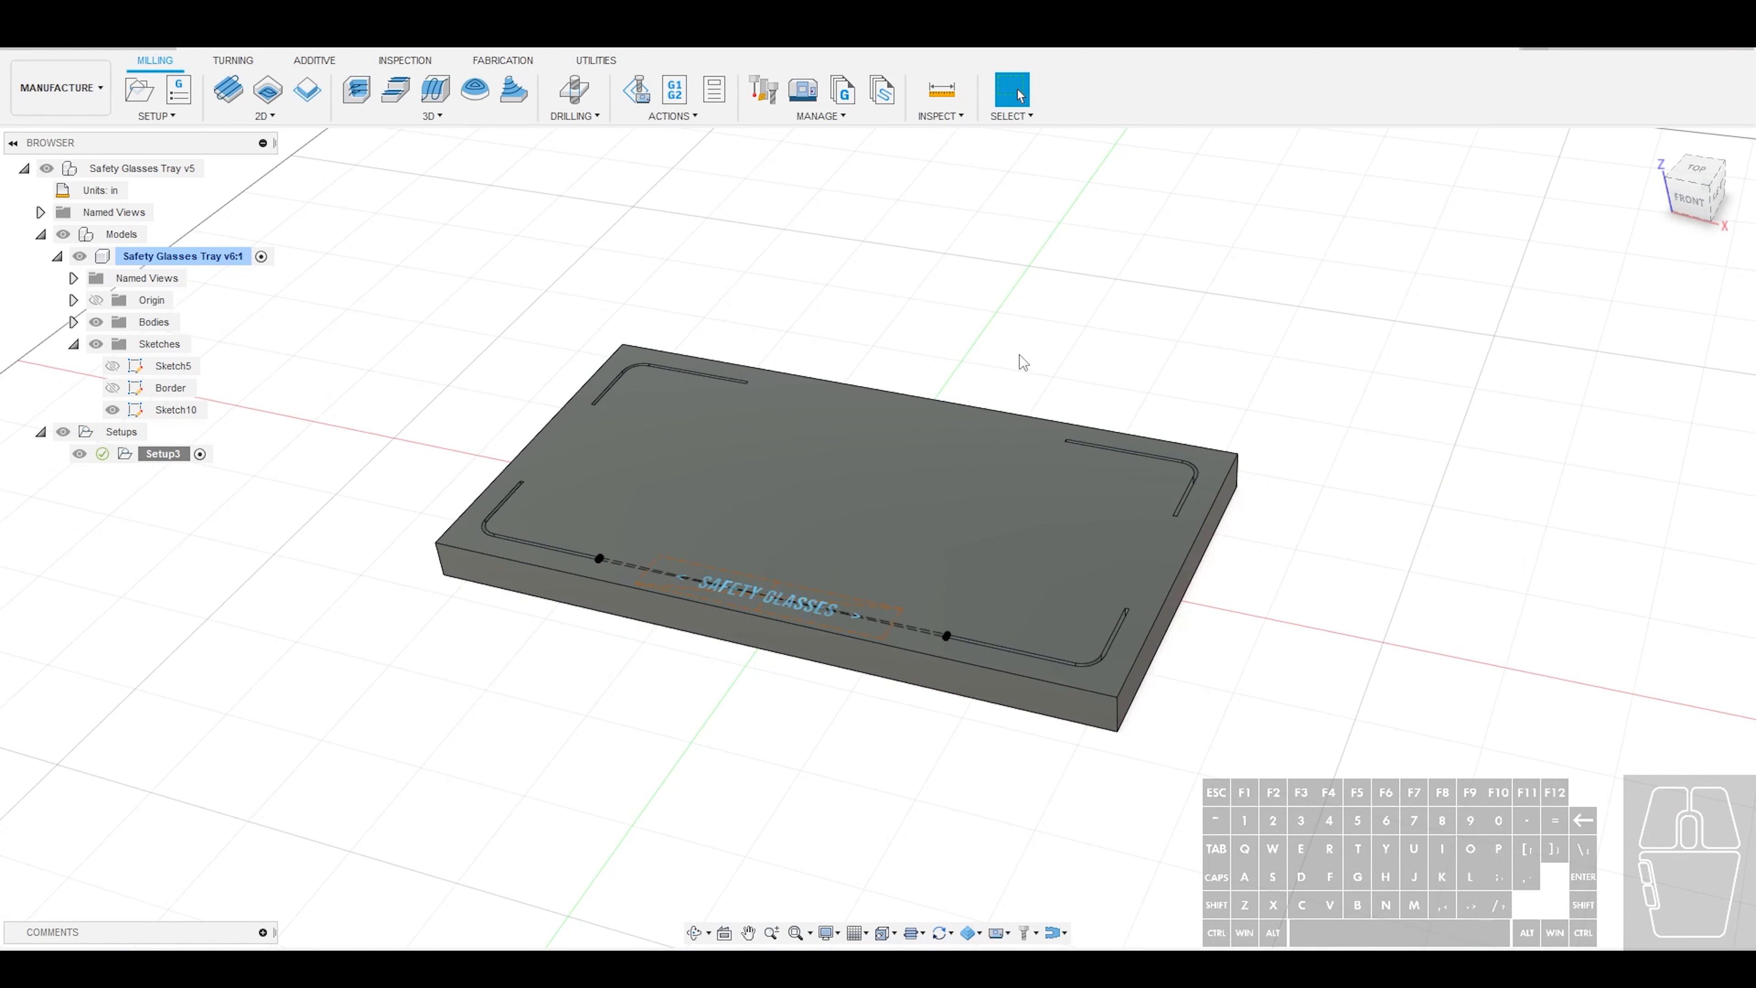
Look through the tool library's available milling bits and close the library
left_click(764, 89)
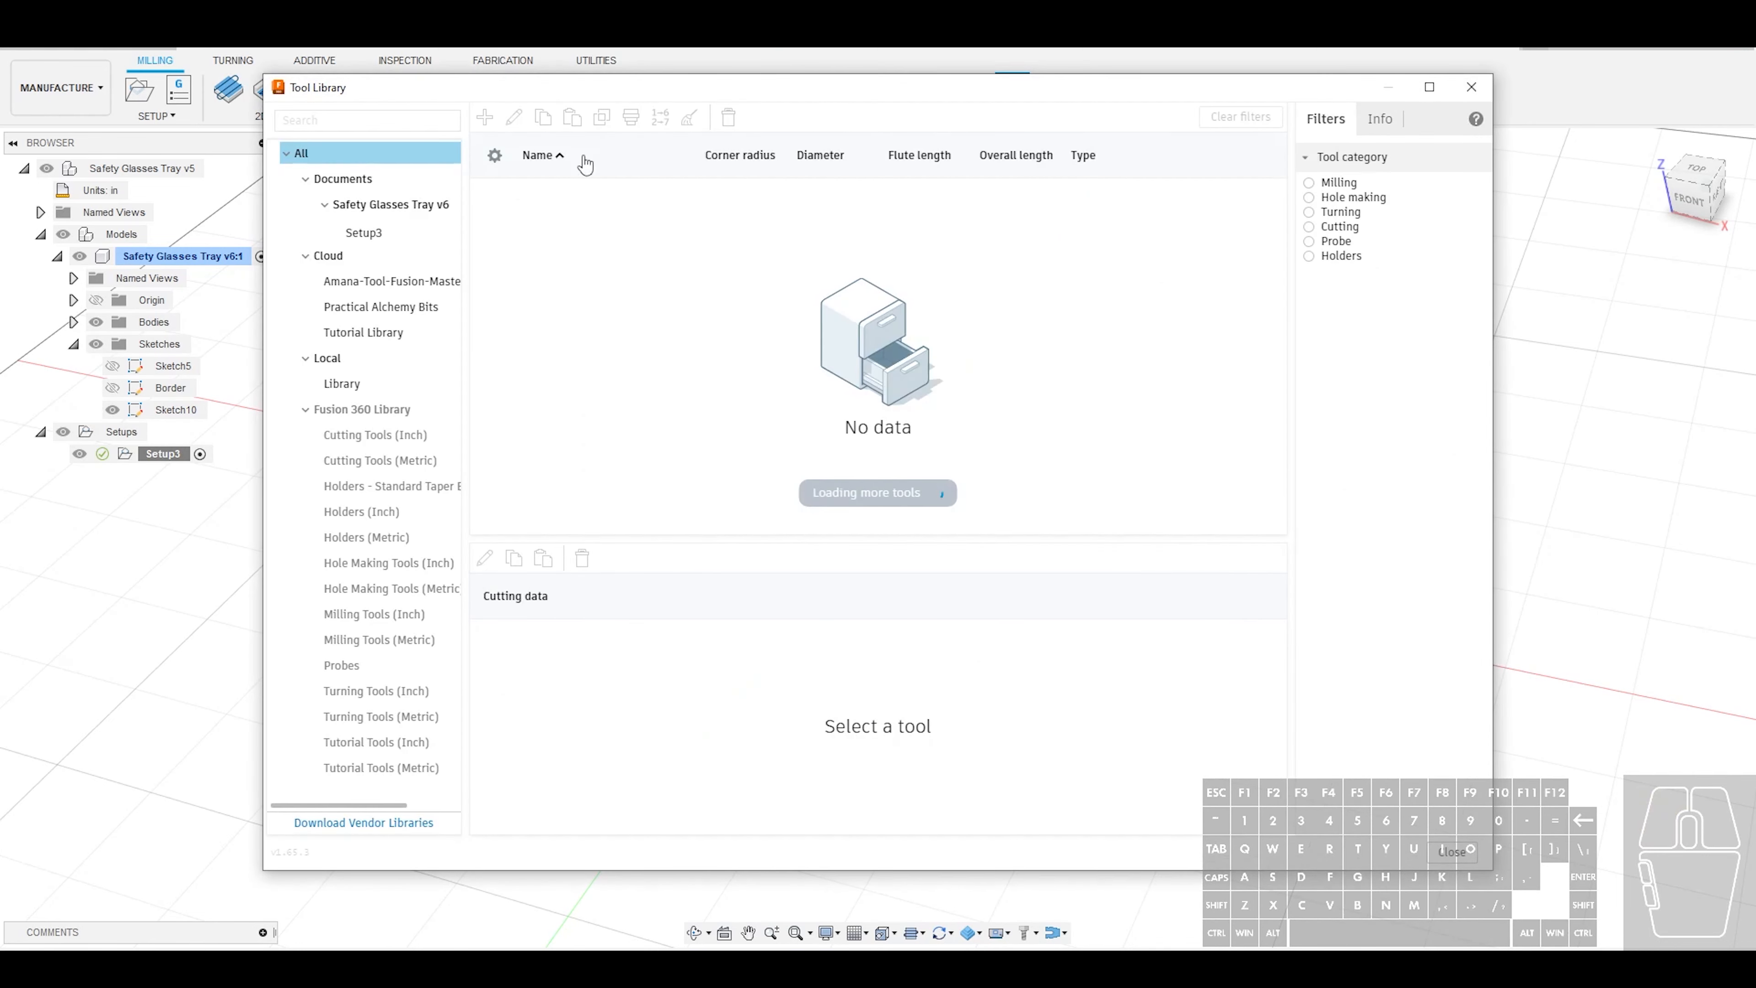
left_click(413, 310)
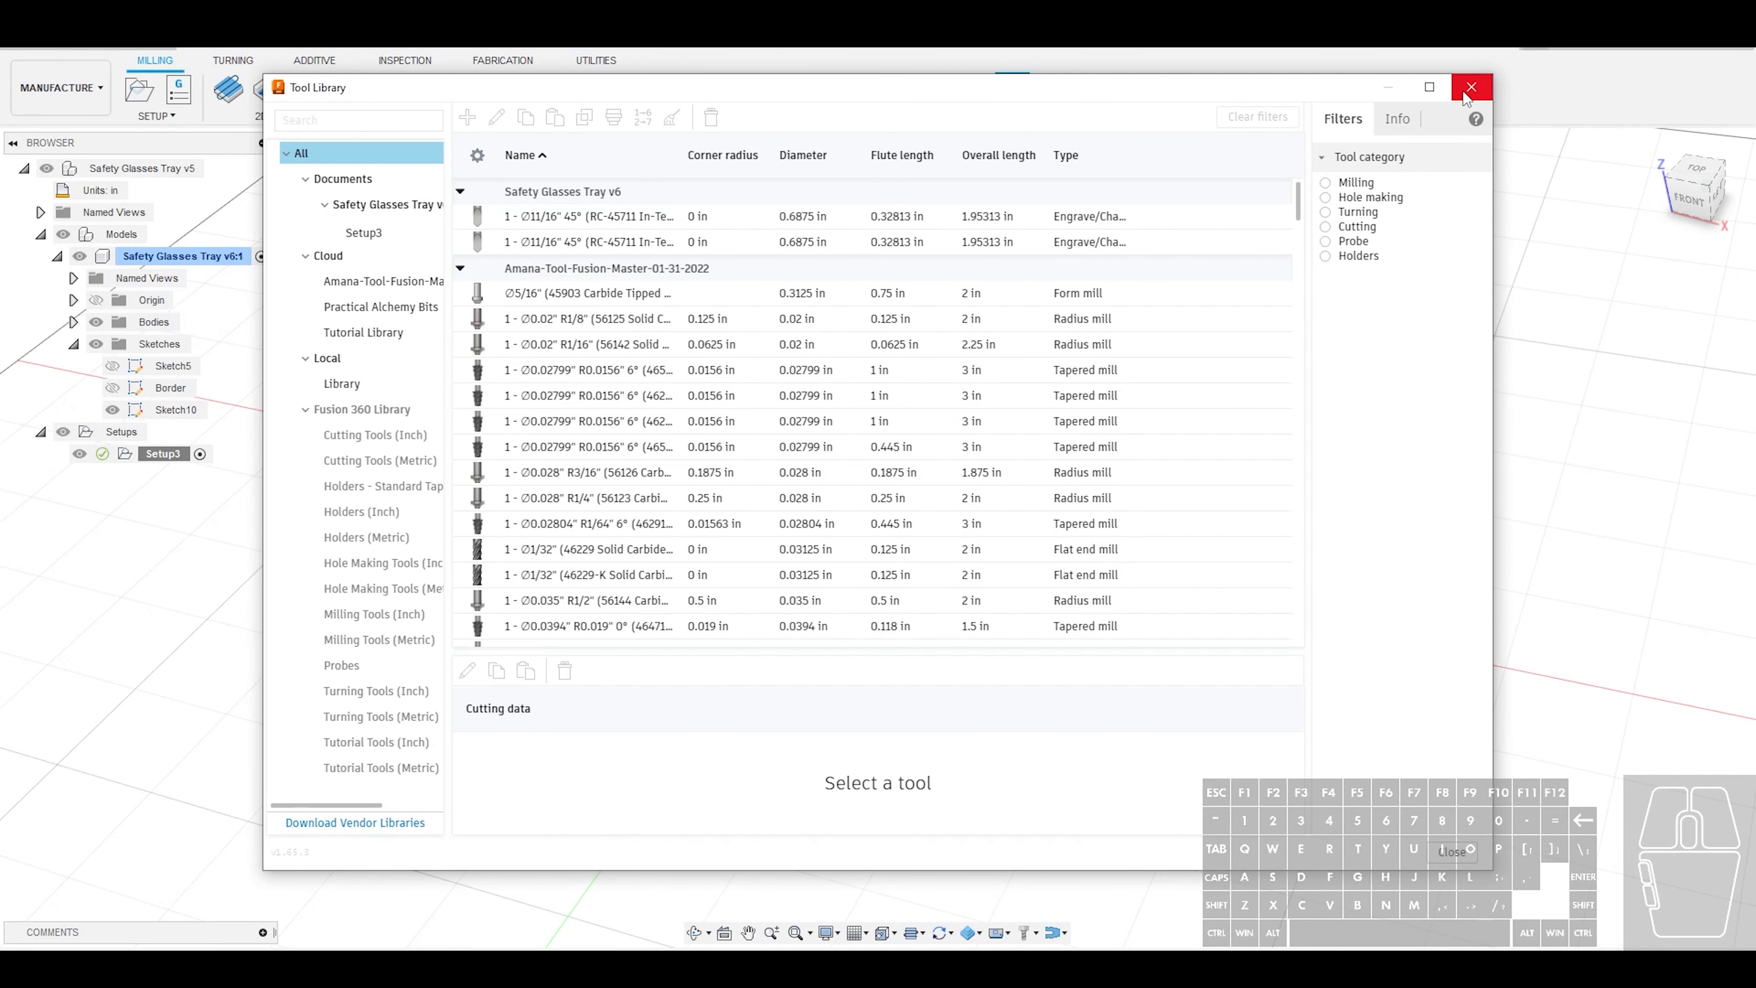
left_click(1470, 89)
Start a 2D Engrave operation using the 11/16" 45° RC-45711 V-groove bit from the Practical Alchemy Bits library
middle_click_drag(1095, 232, 969, 275, "shift")
scroll(966, 266, "up", 1)
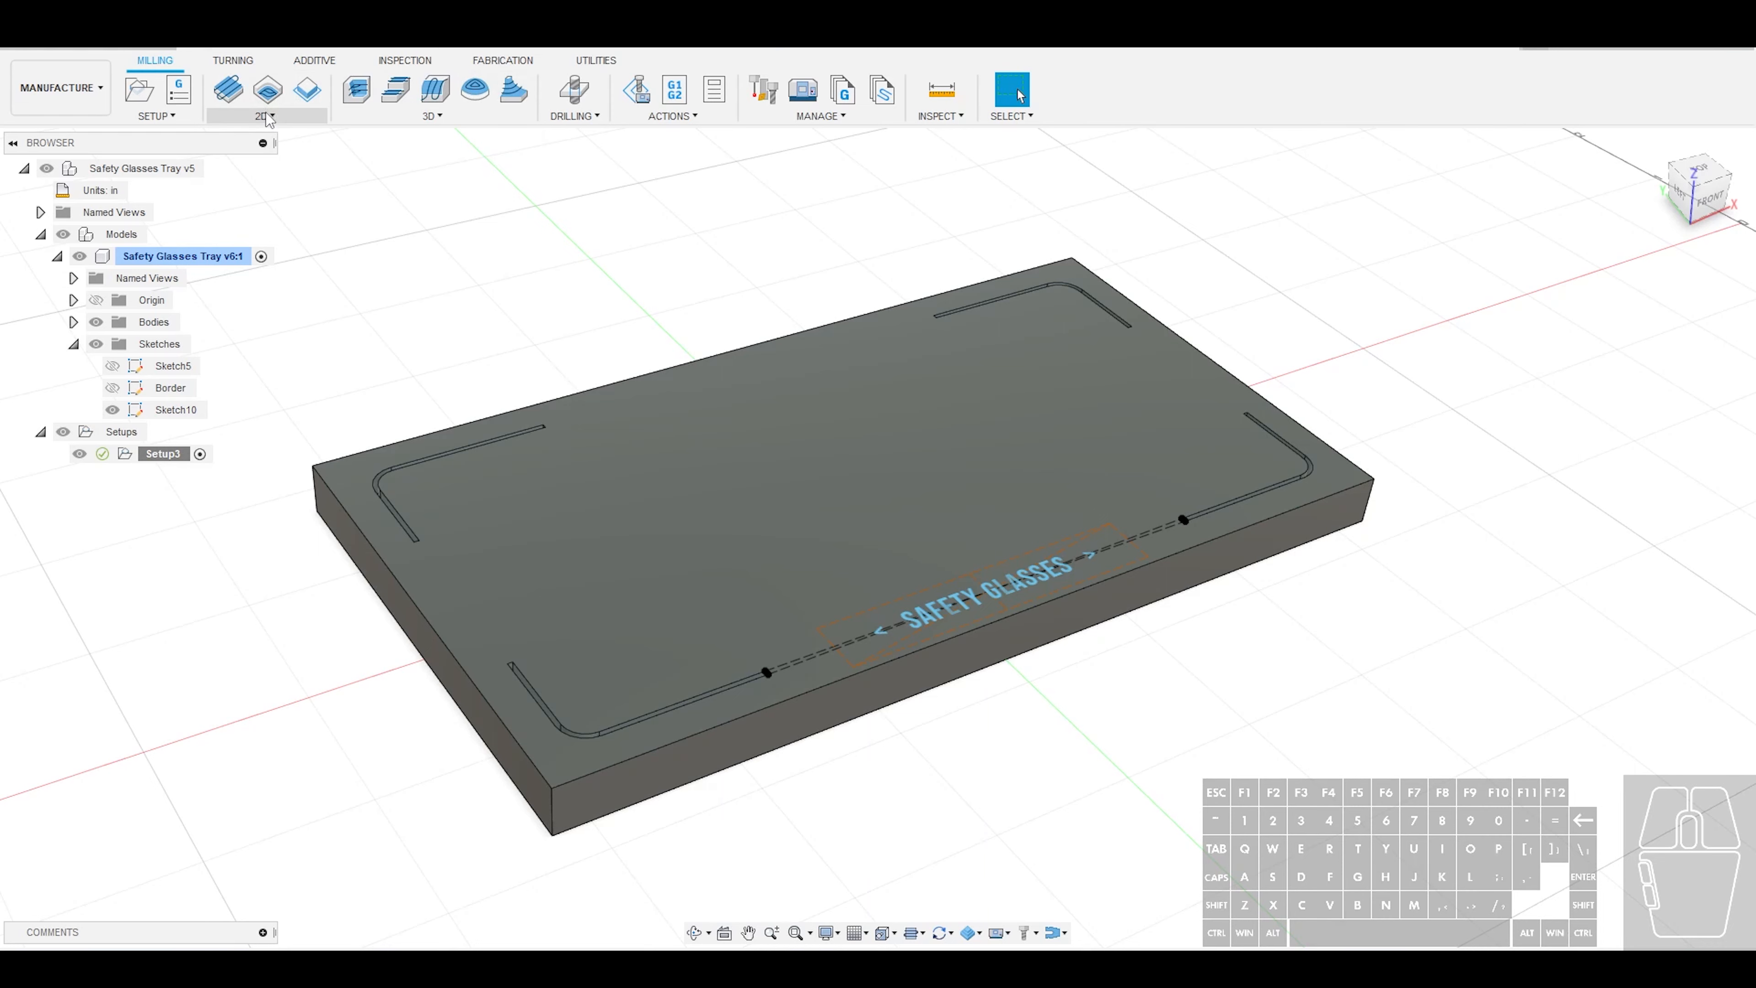
scroll(266, 113, "up", 2)
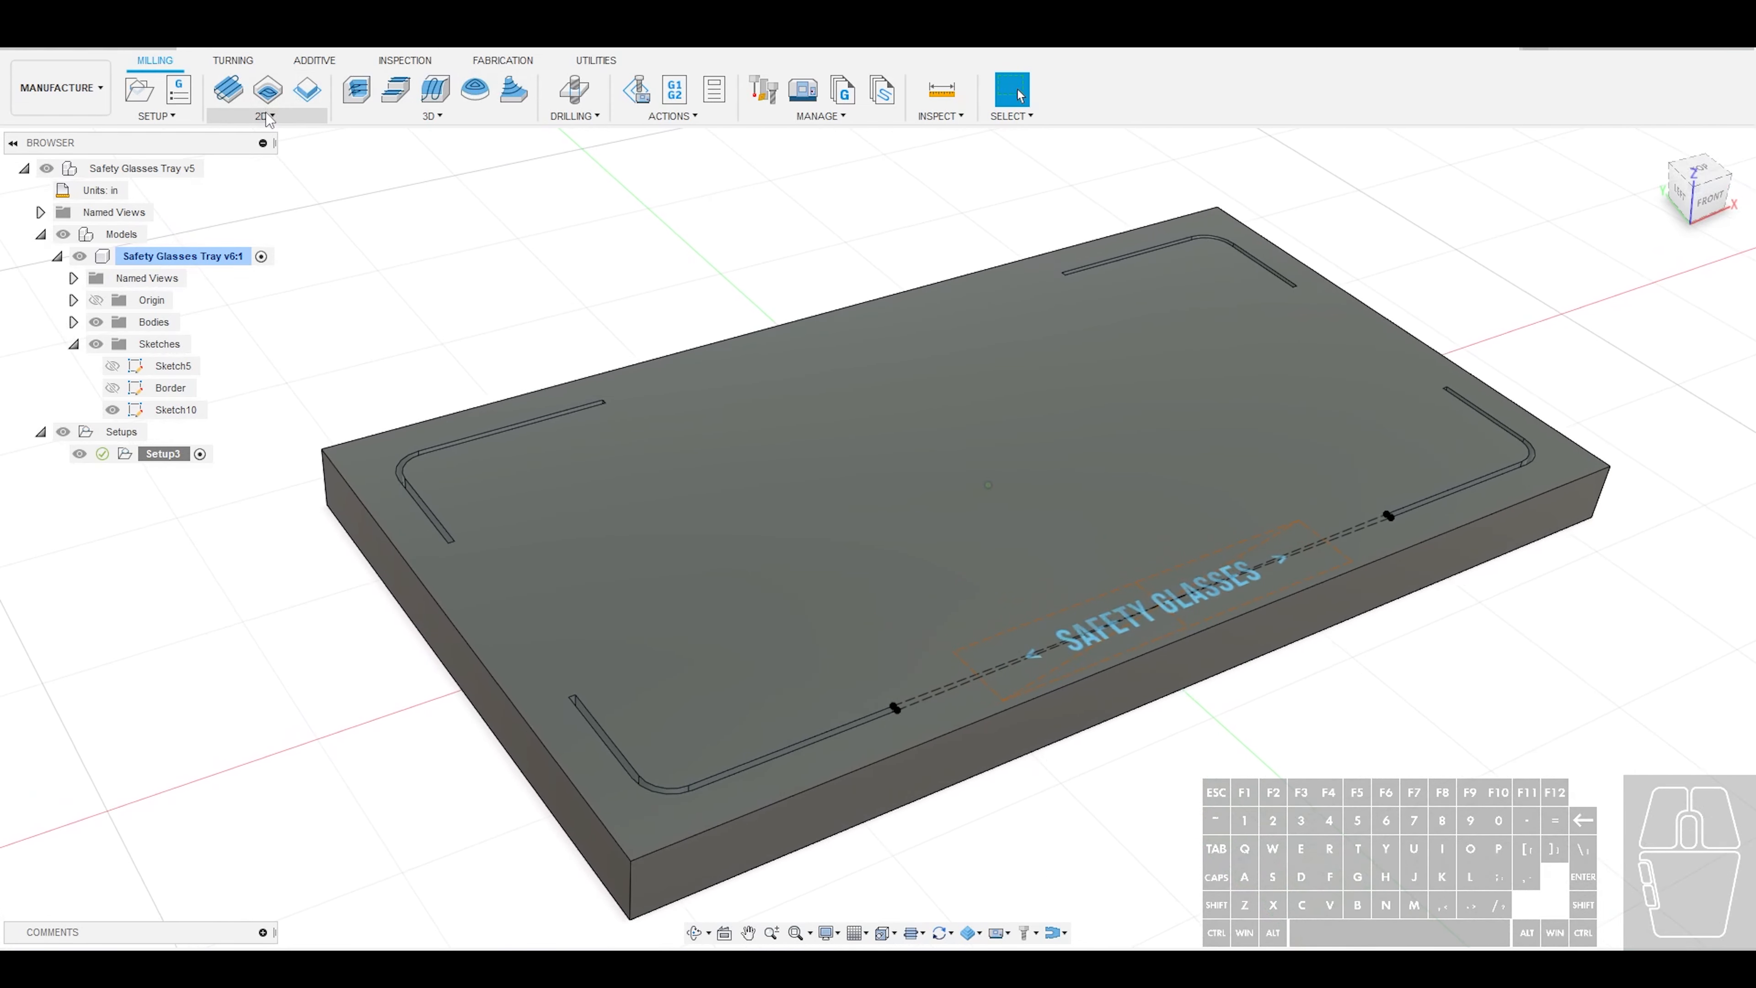
left_click(269, 116)
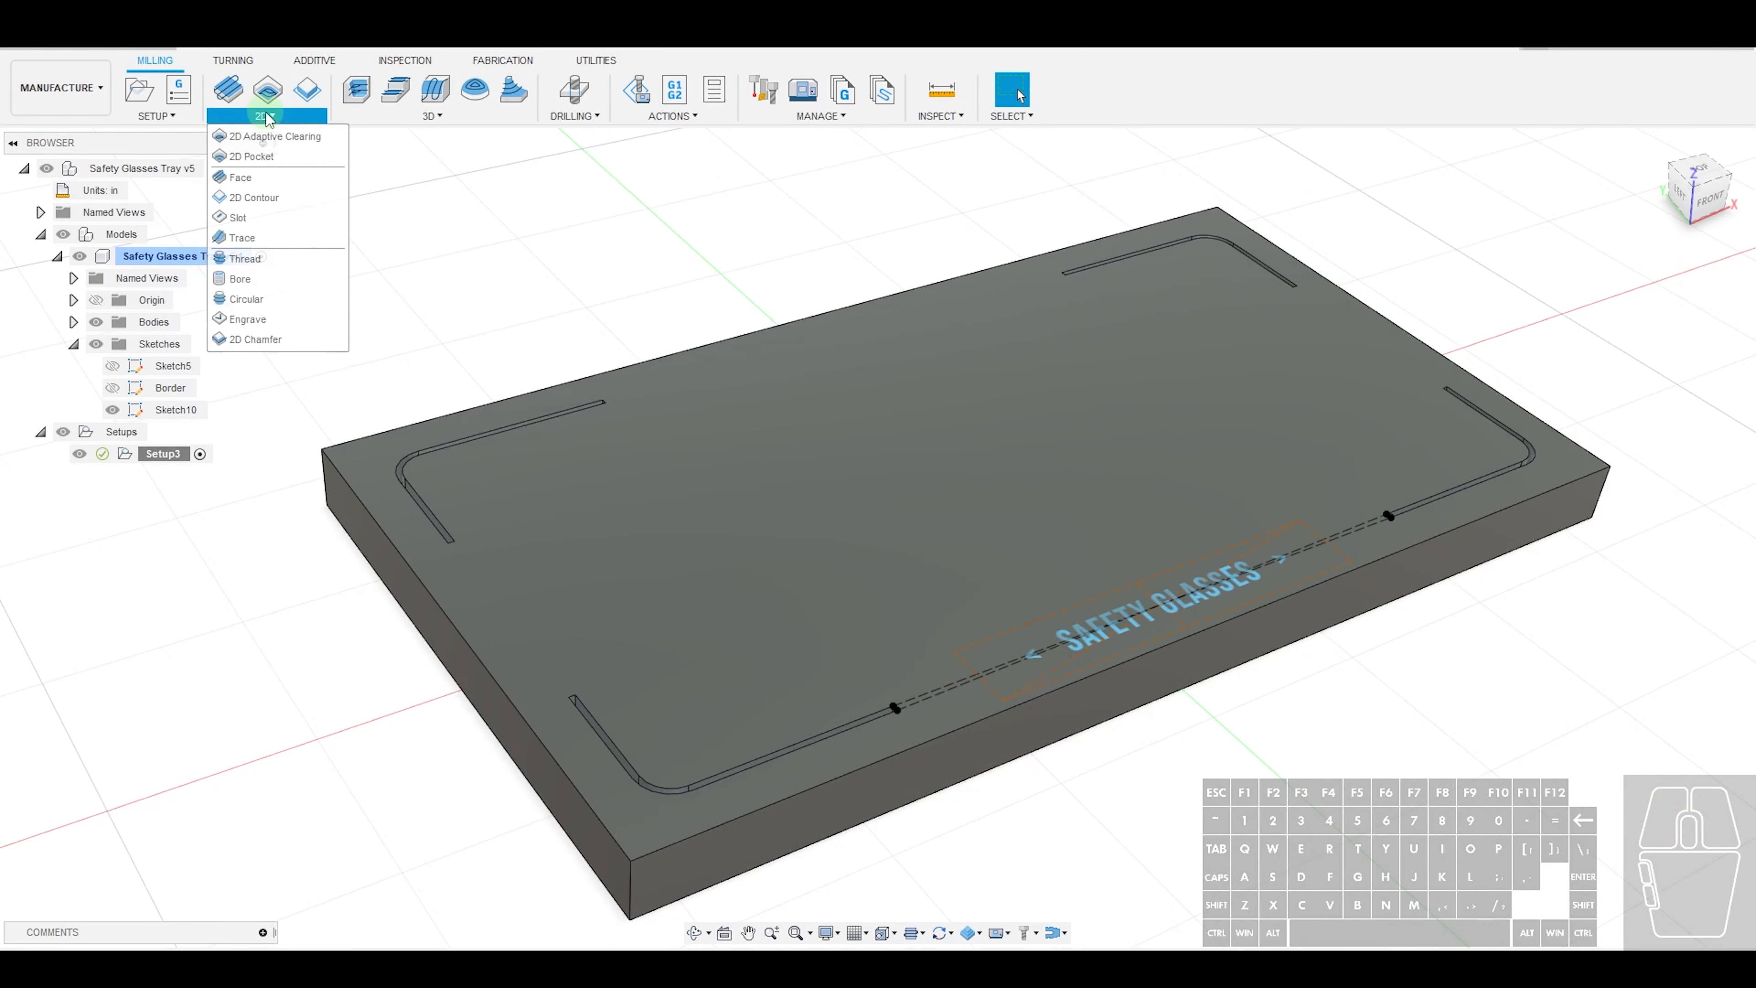
left_click(247, 319)
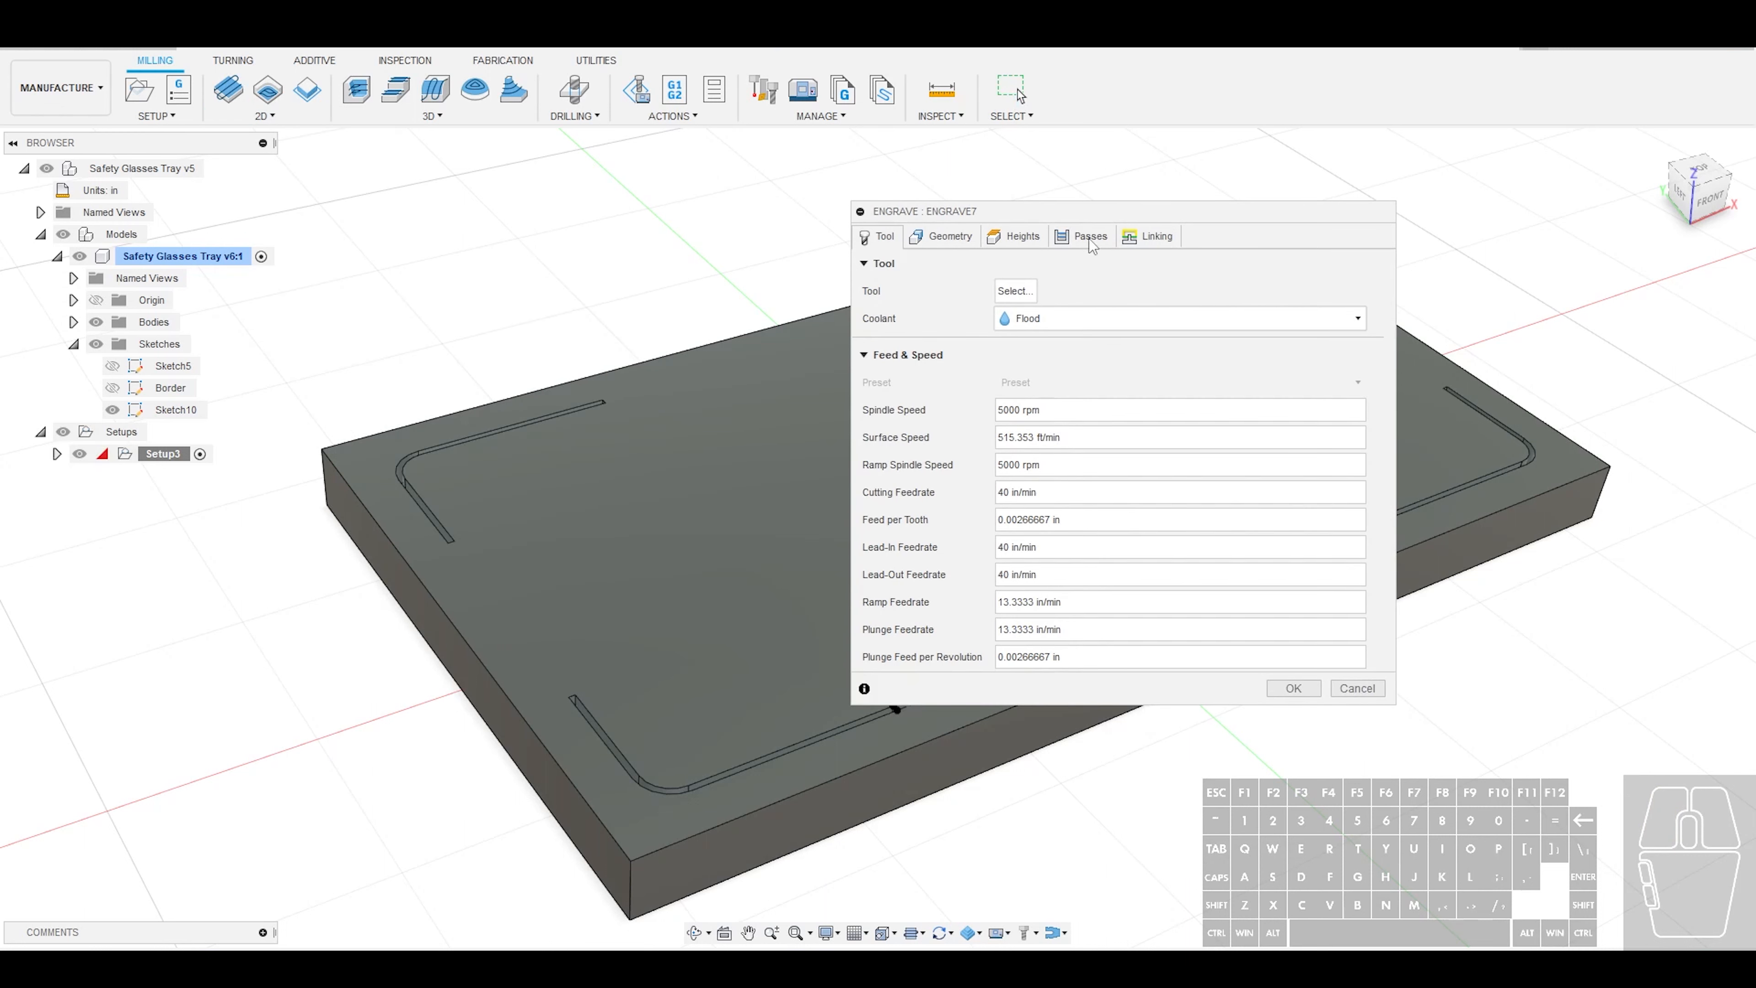
left_click_drag(1035, 217, 917, 210)
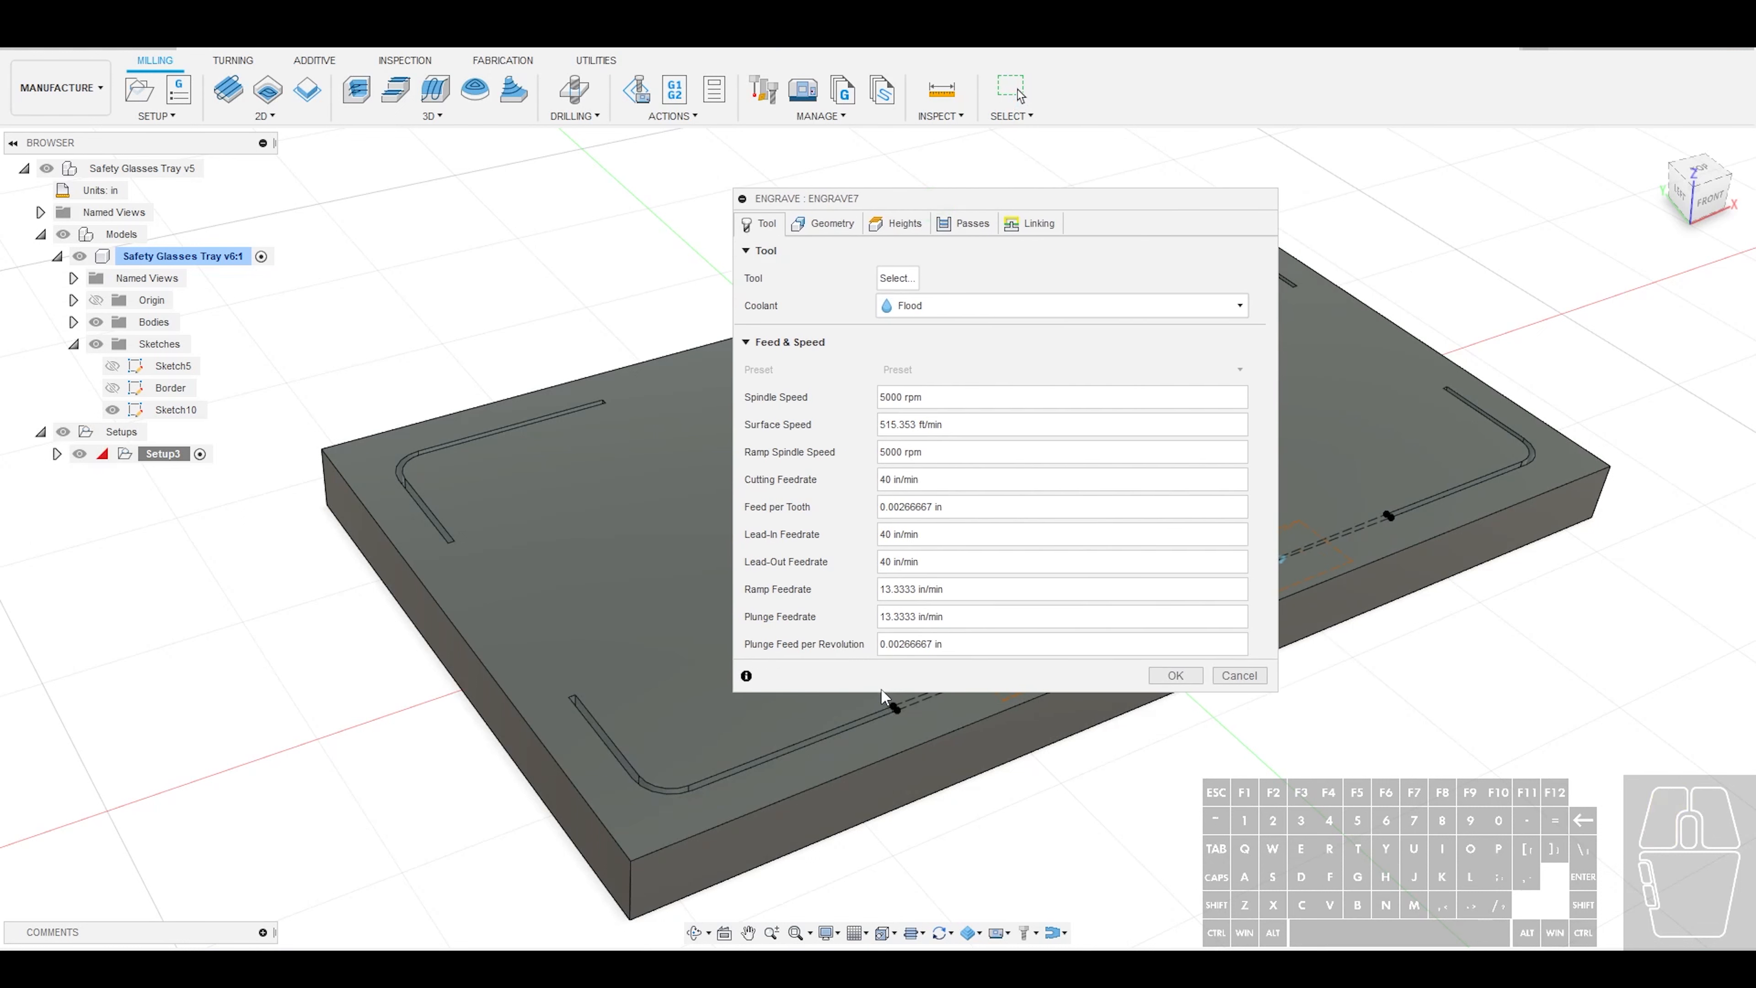
left_click(897, 278)
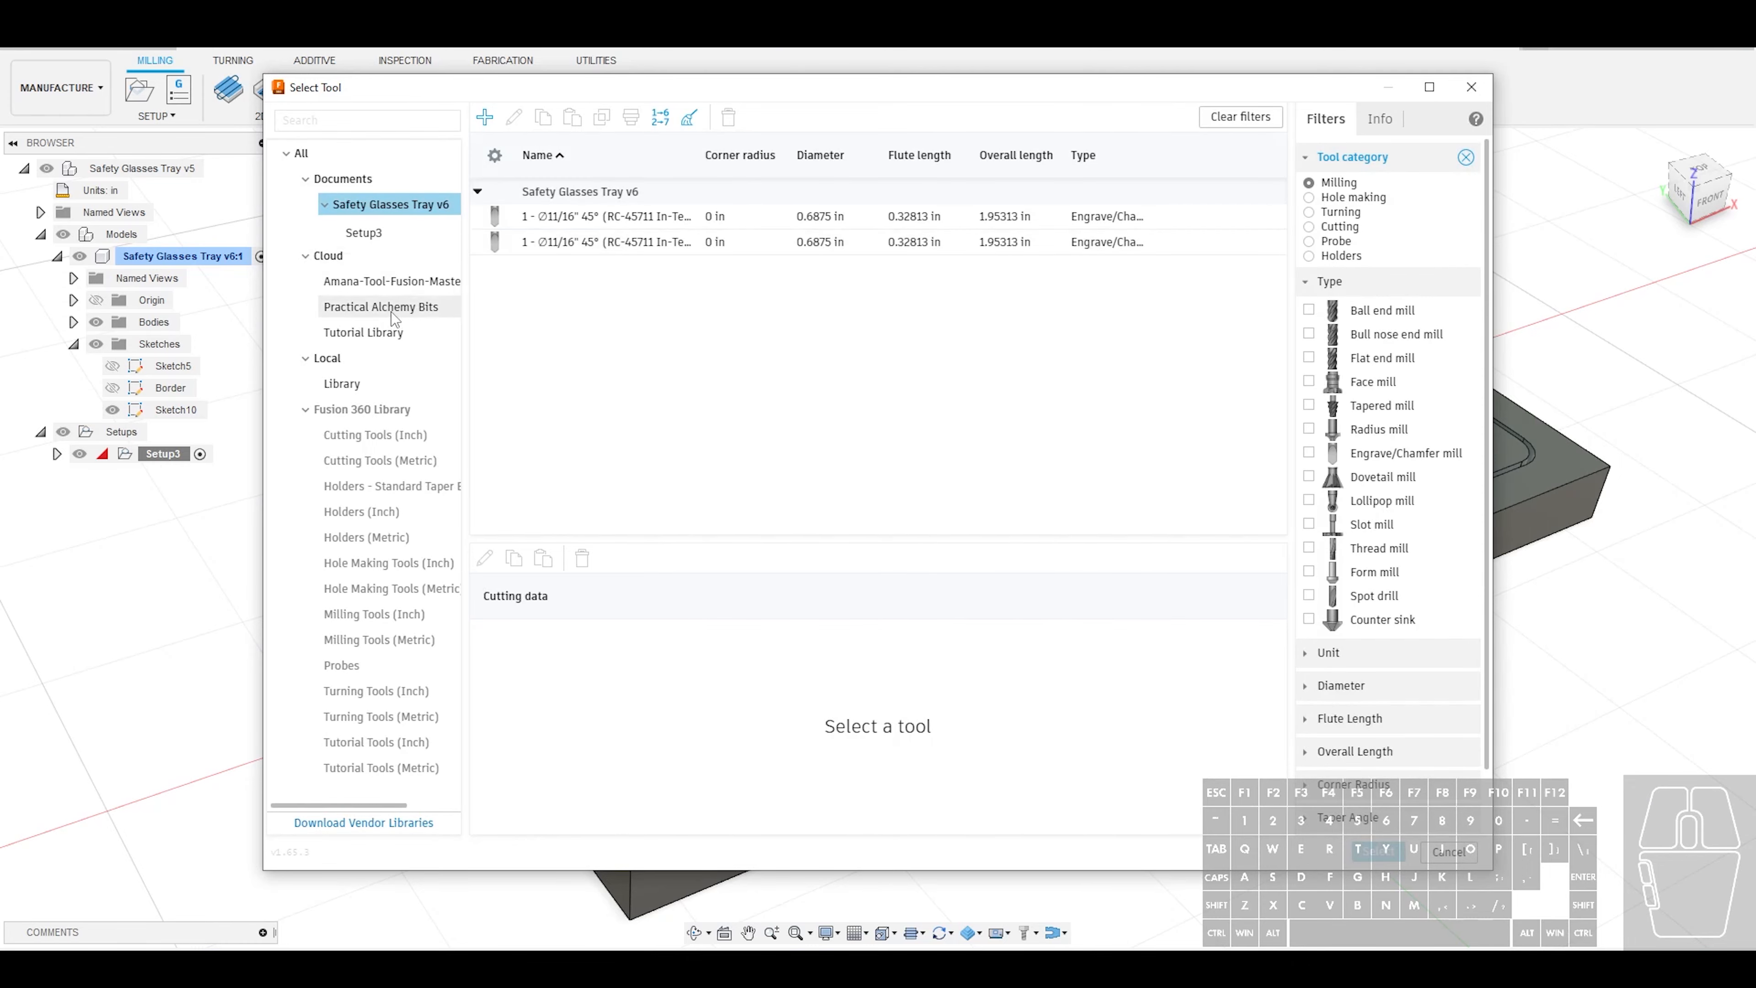
left_click(391, 311)
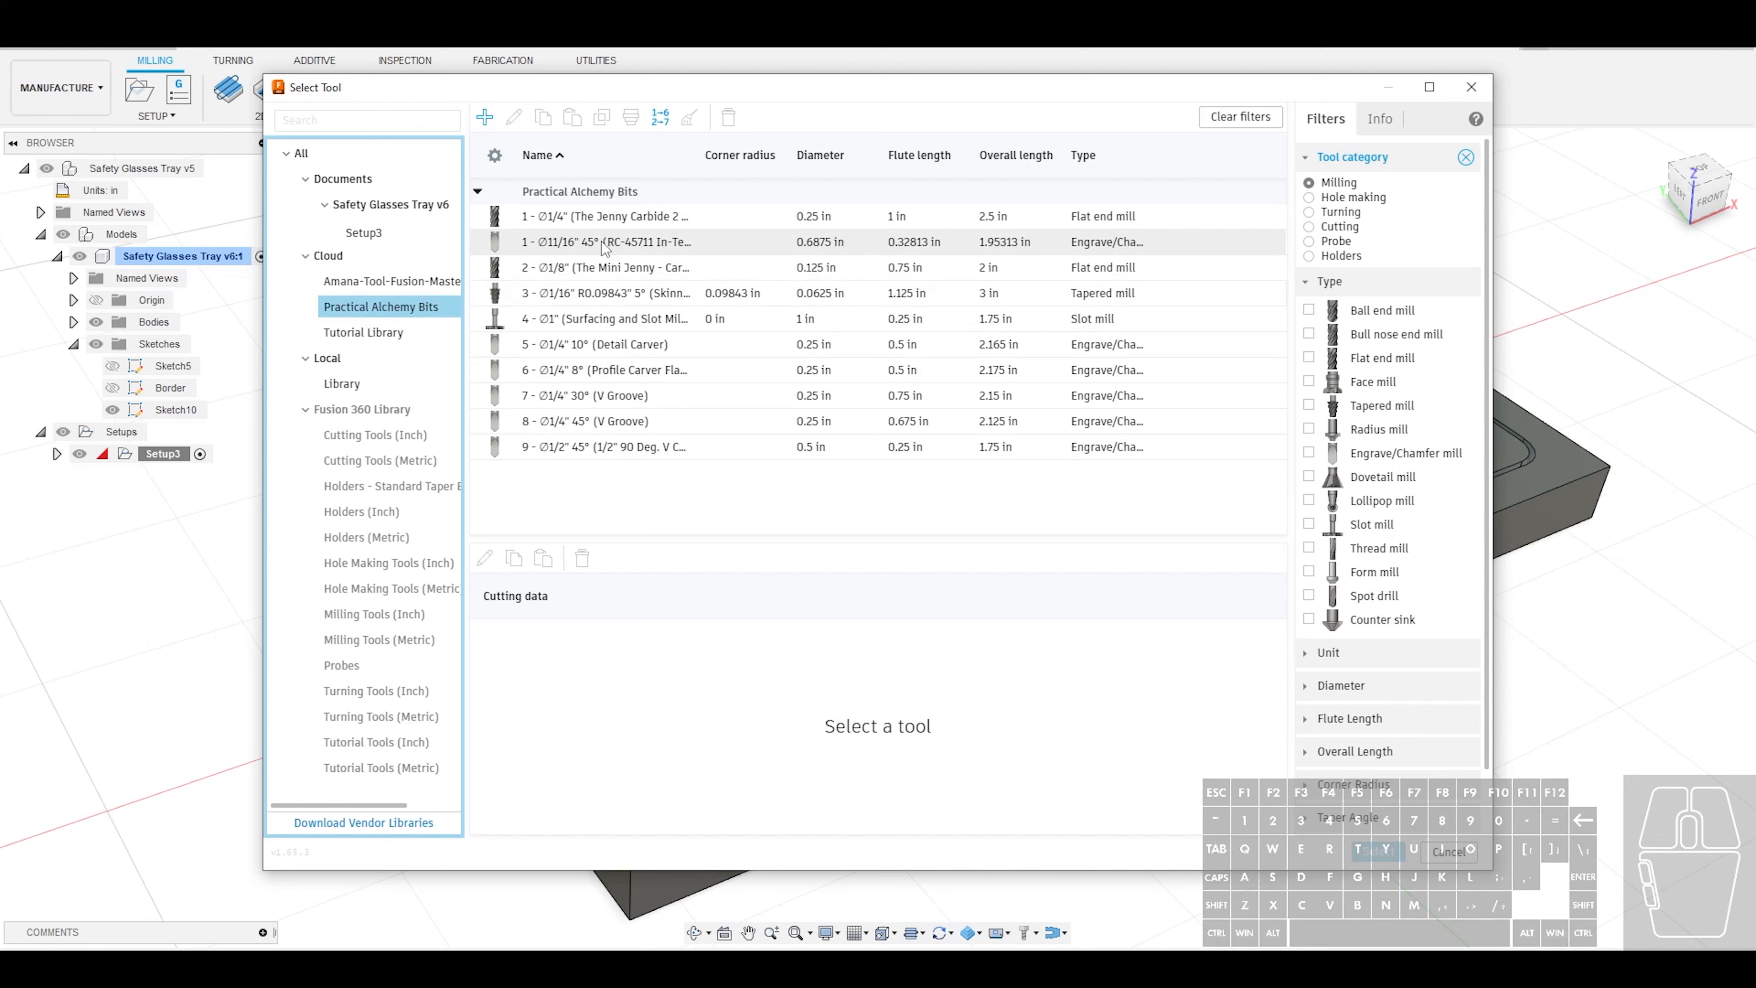
left_click(611, 244)
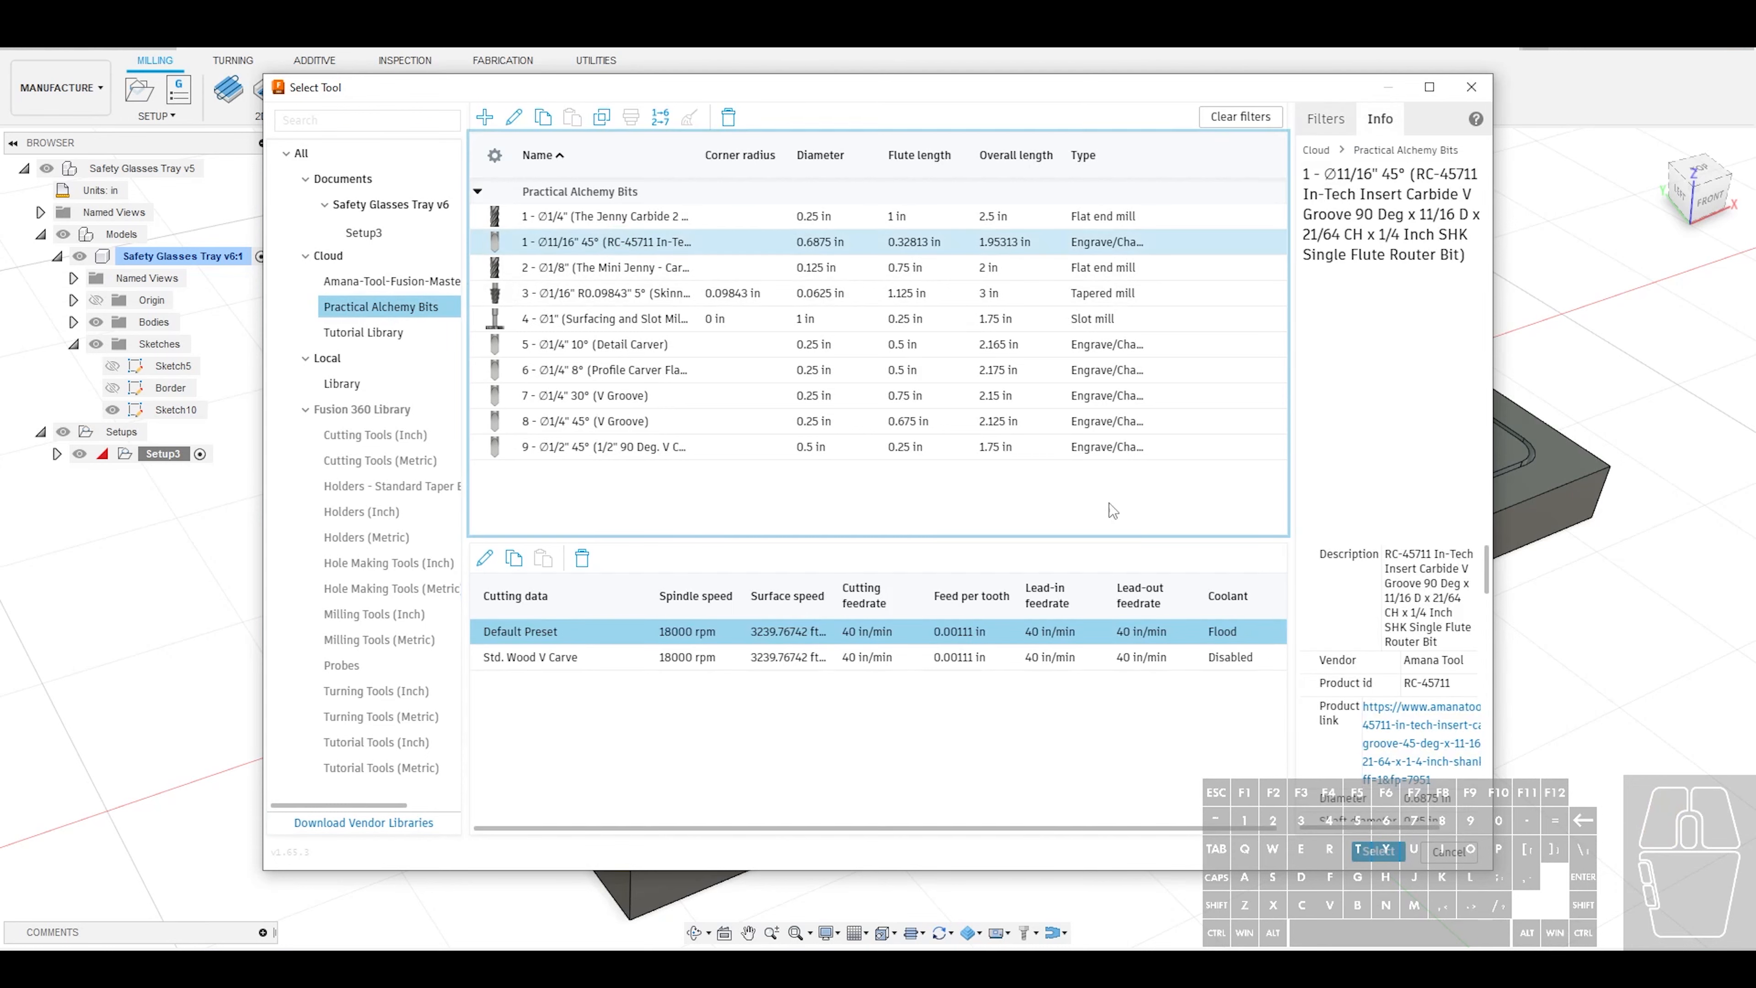
left_click(1377, 853)
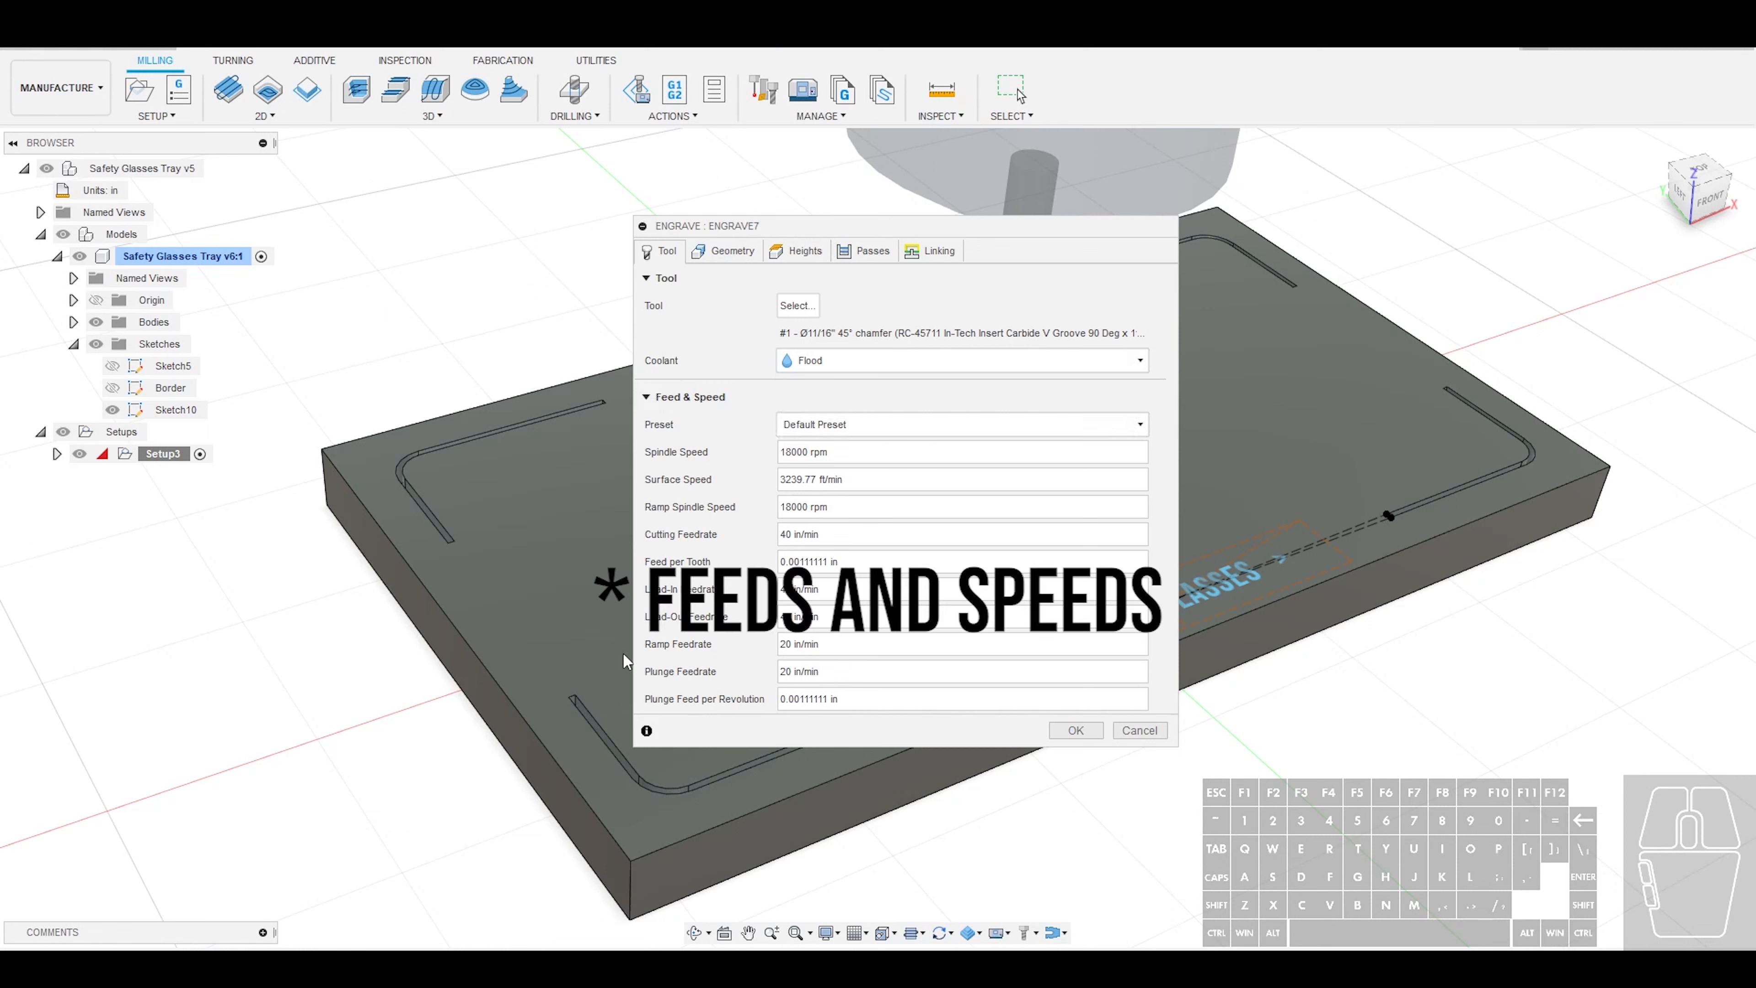
Examine the RC-45711 bit's cutting data in the tool library, including the Std. Wood V Carve preset, without changing it
left_click(842, 424)
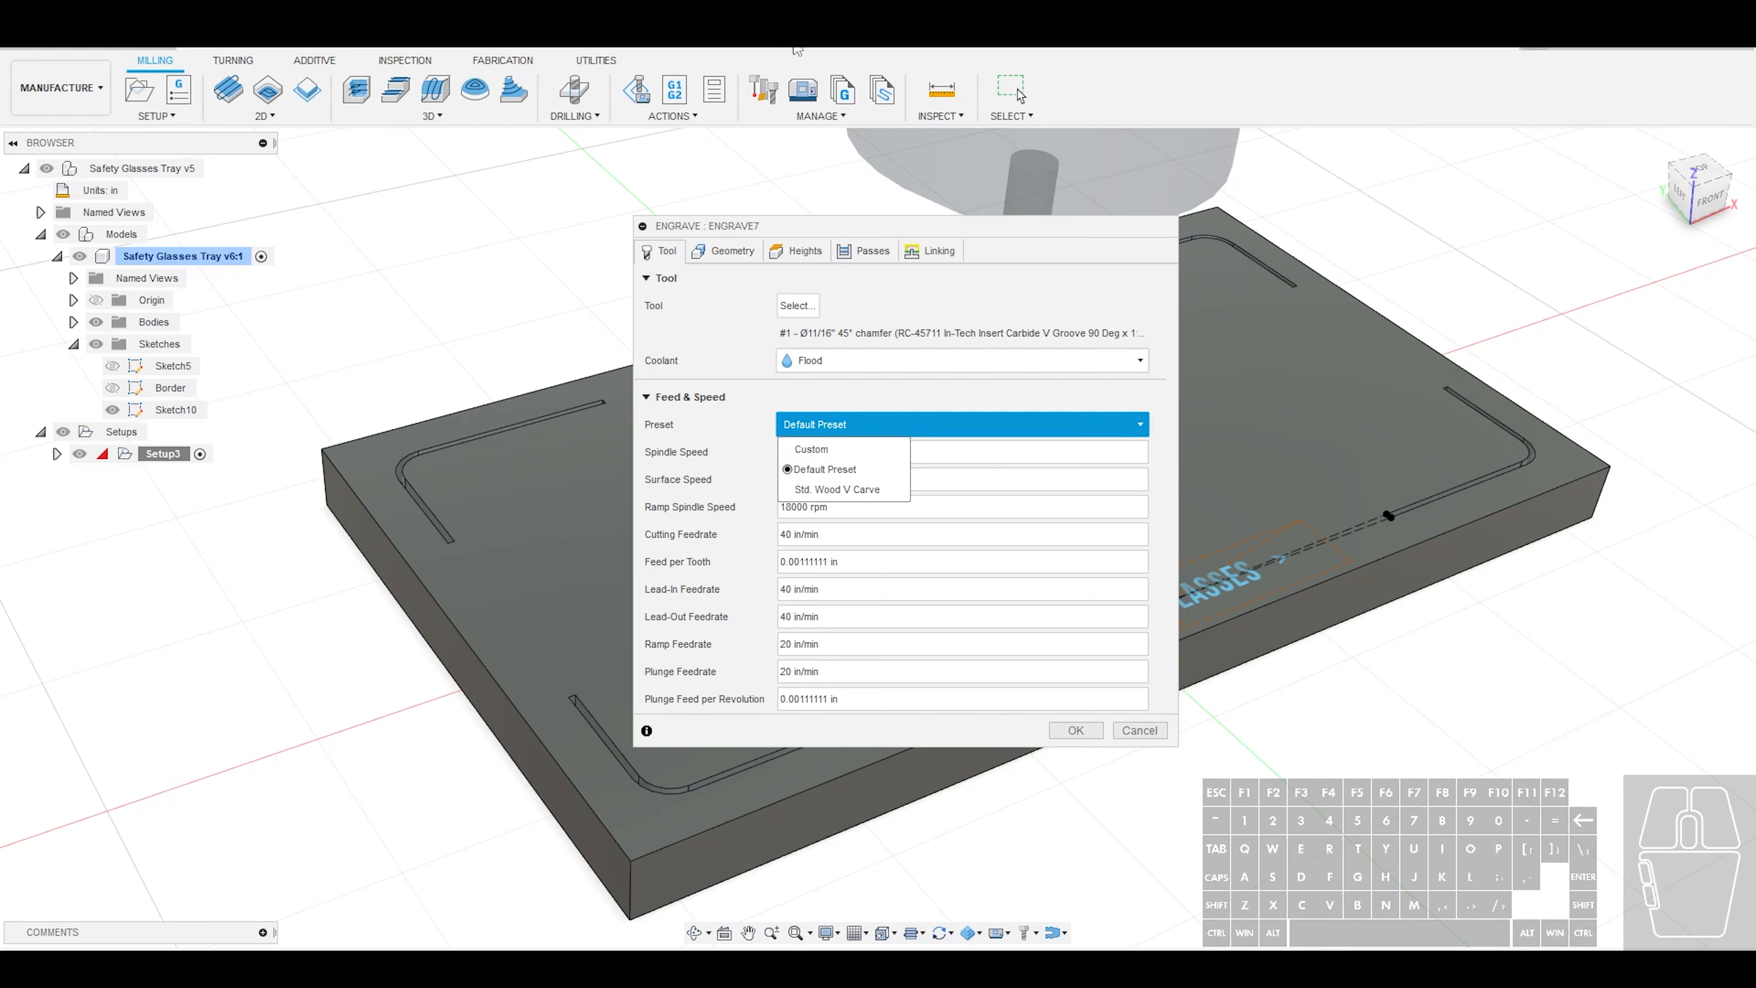
left_click(763, 90)
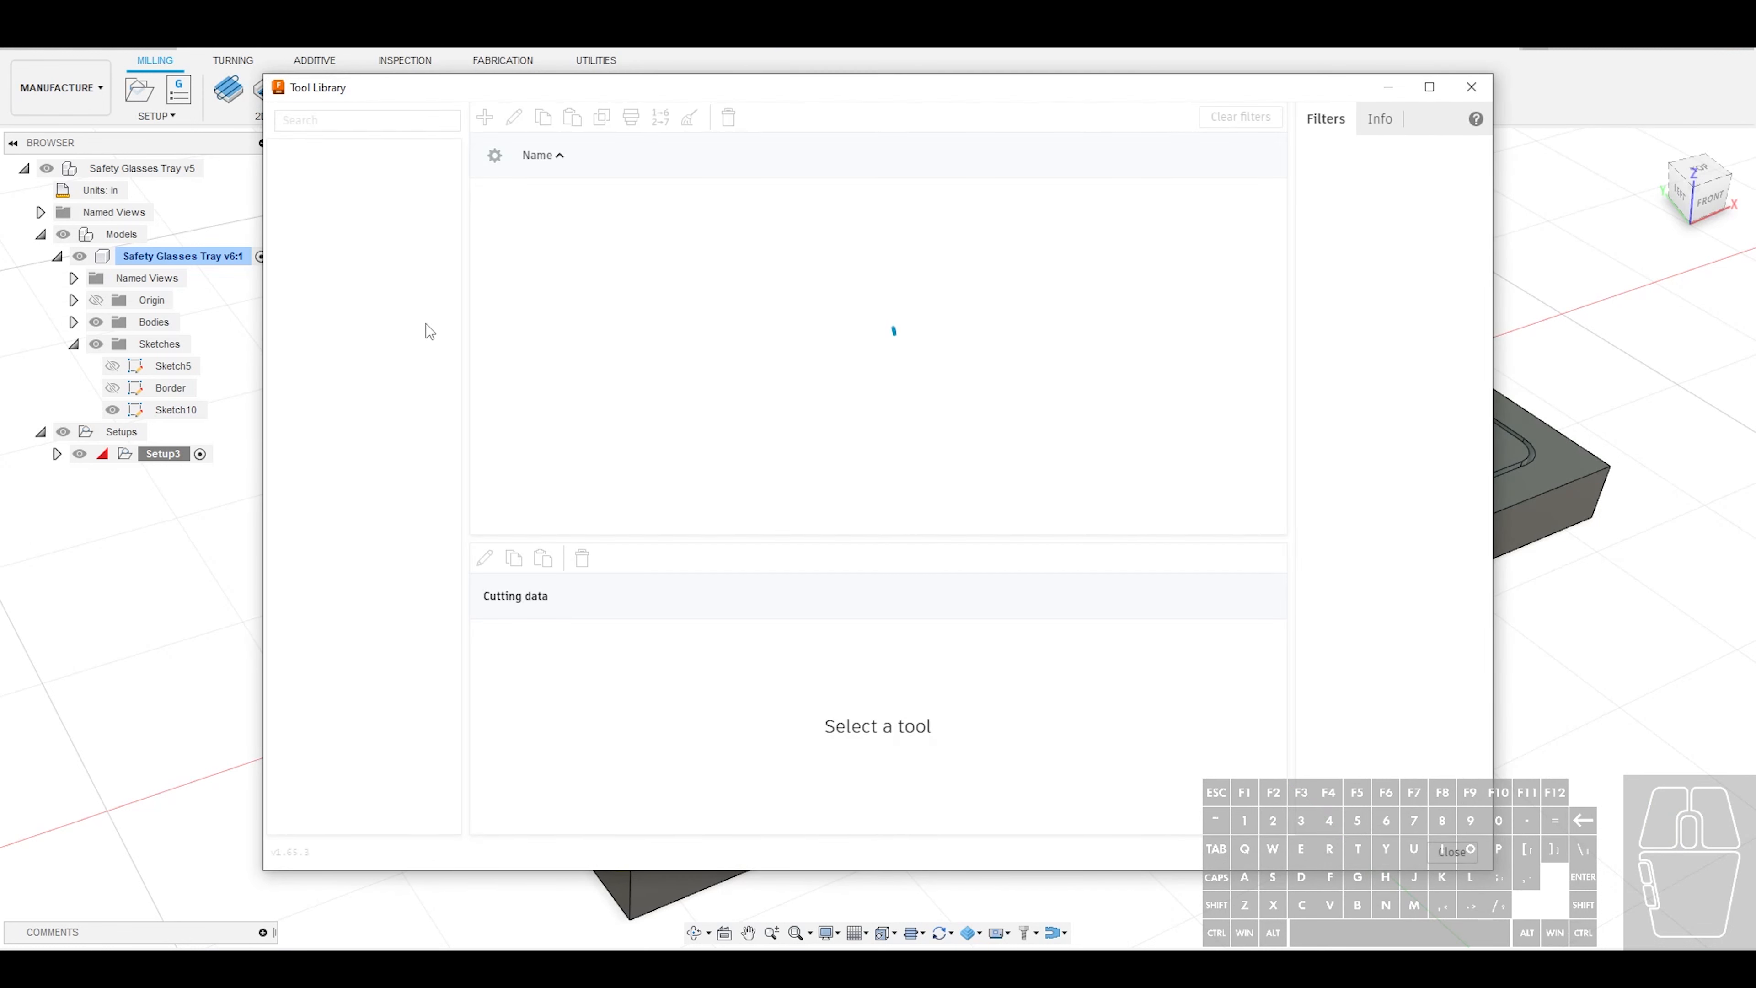
left_click(390, 306)
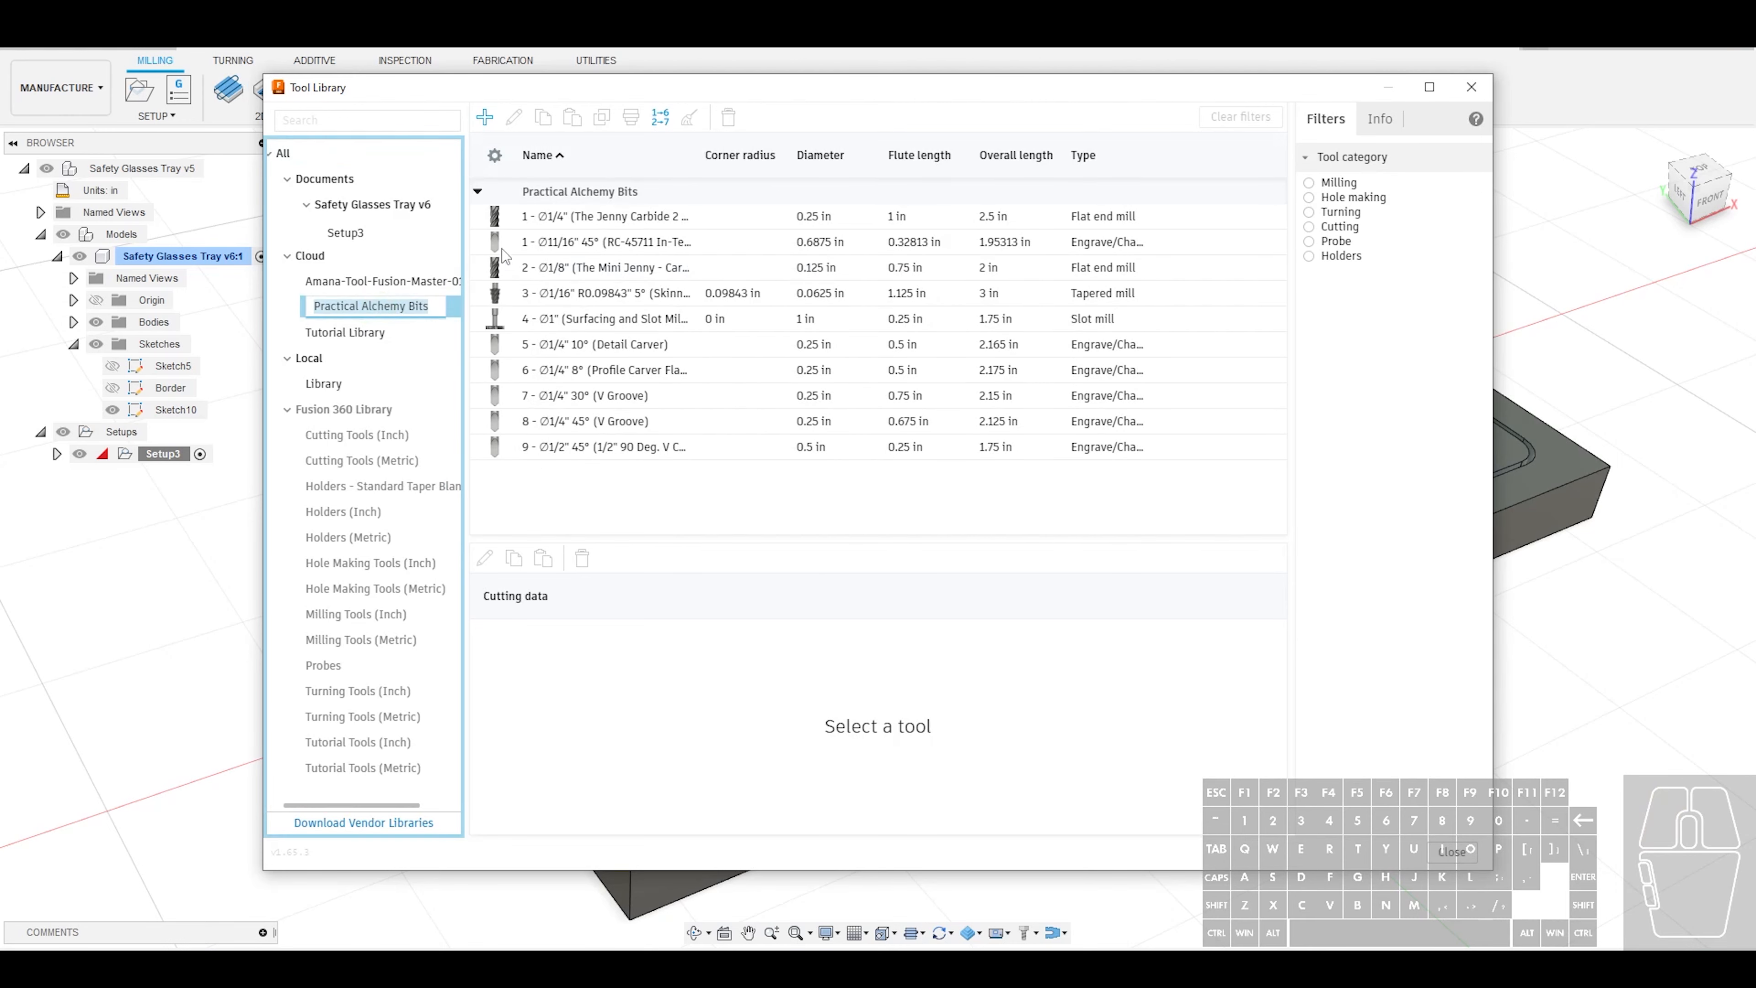
left_click(566, 242)
double_click(567, 241)
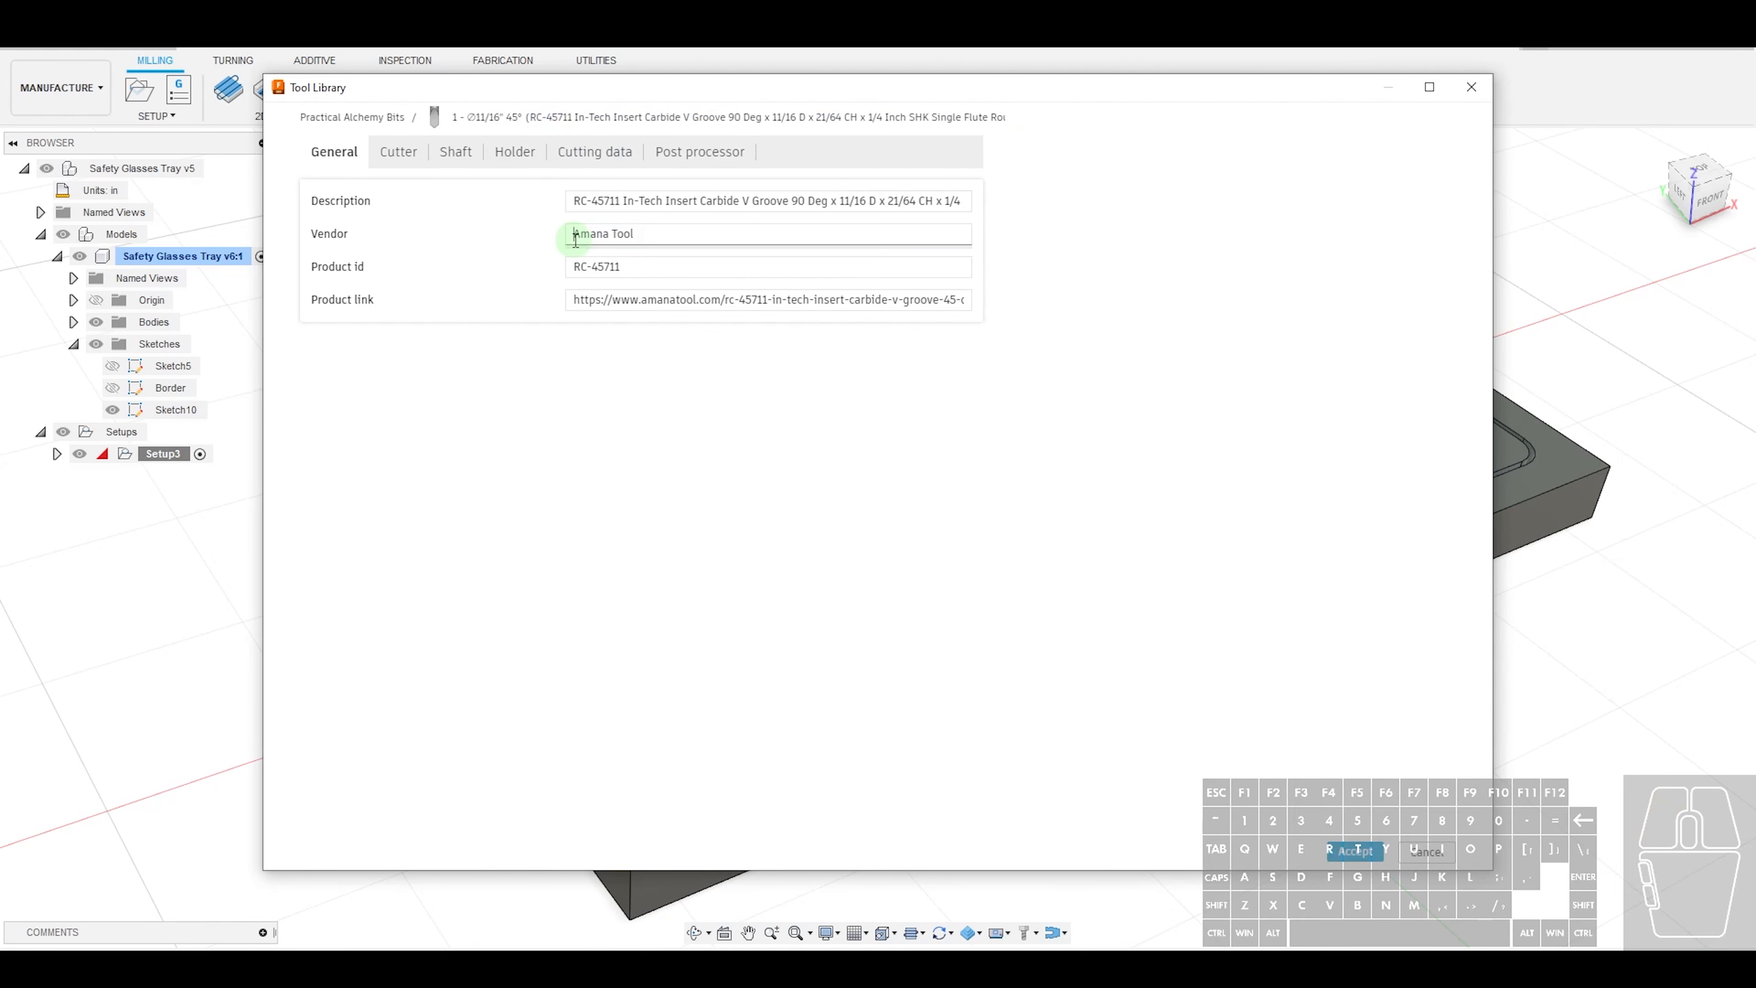
left_click(608, 153)
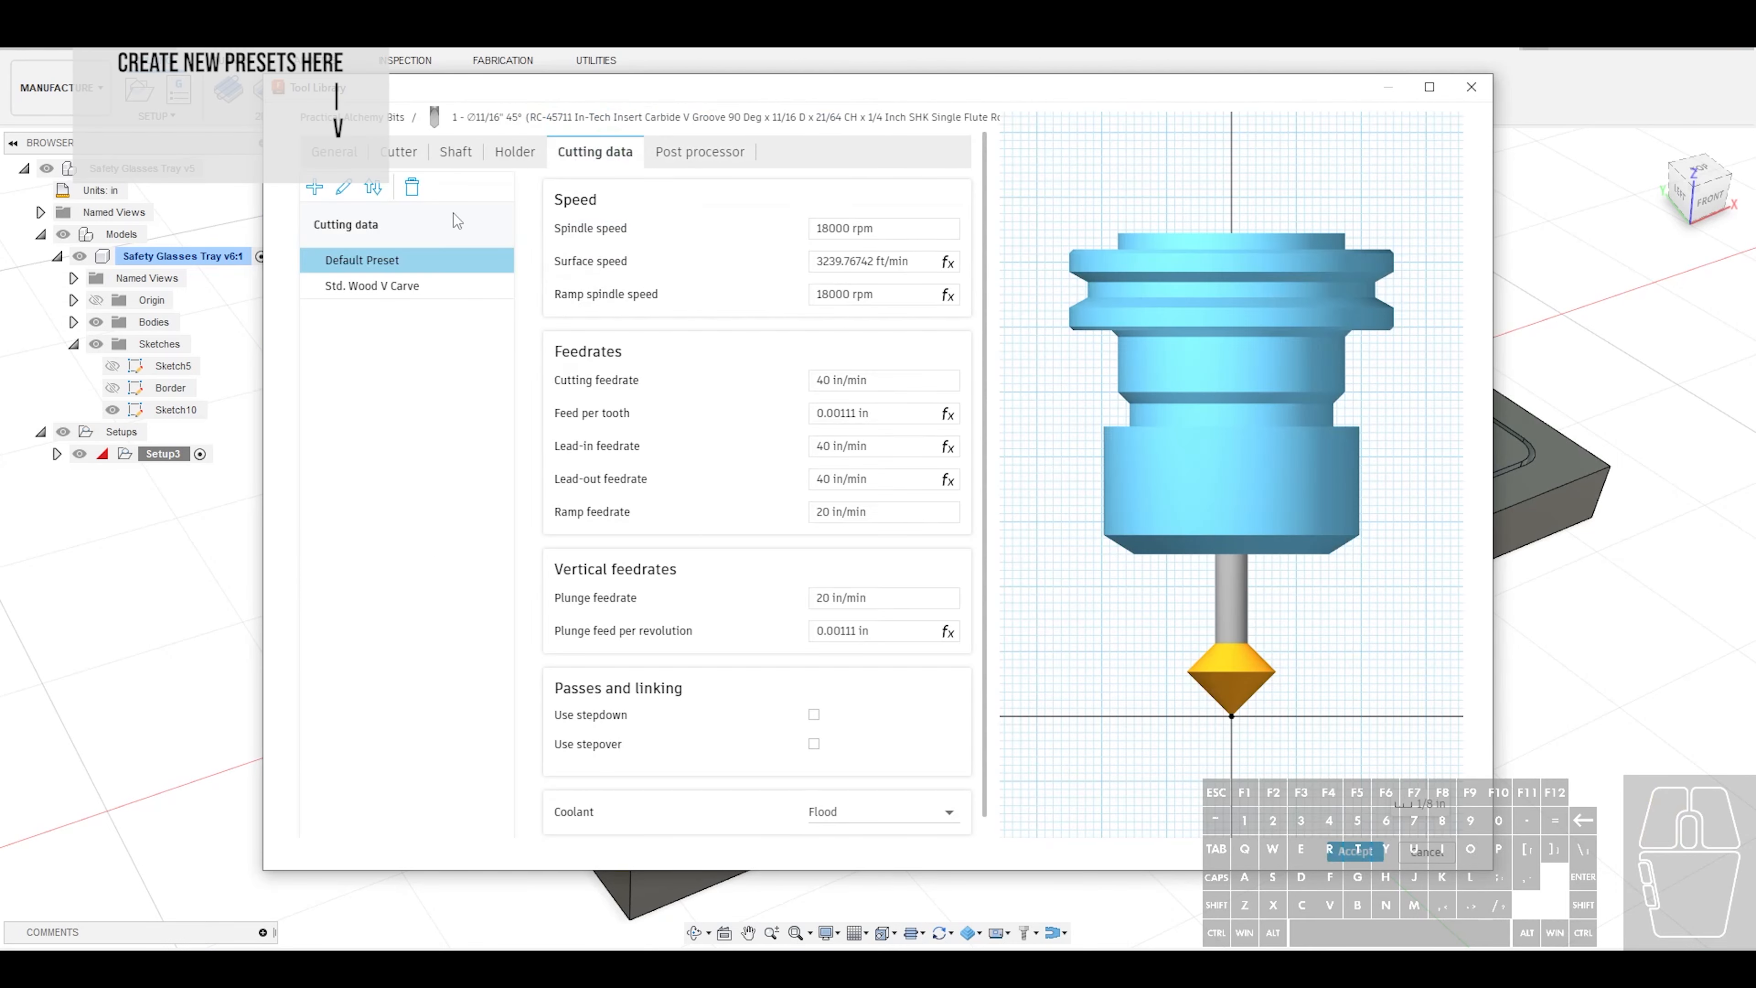
left_click(372, 284)
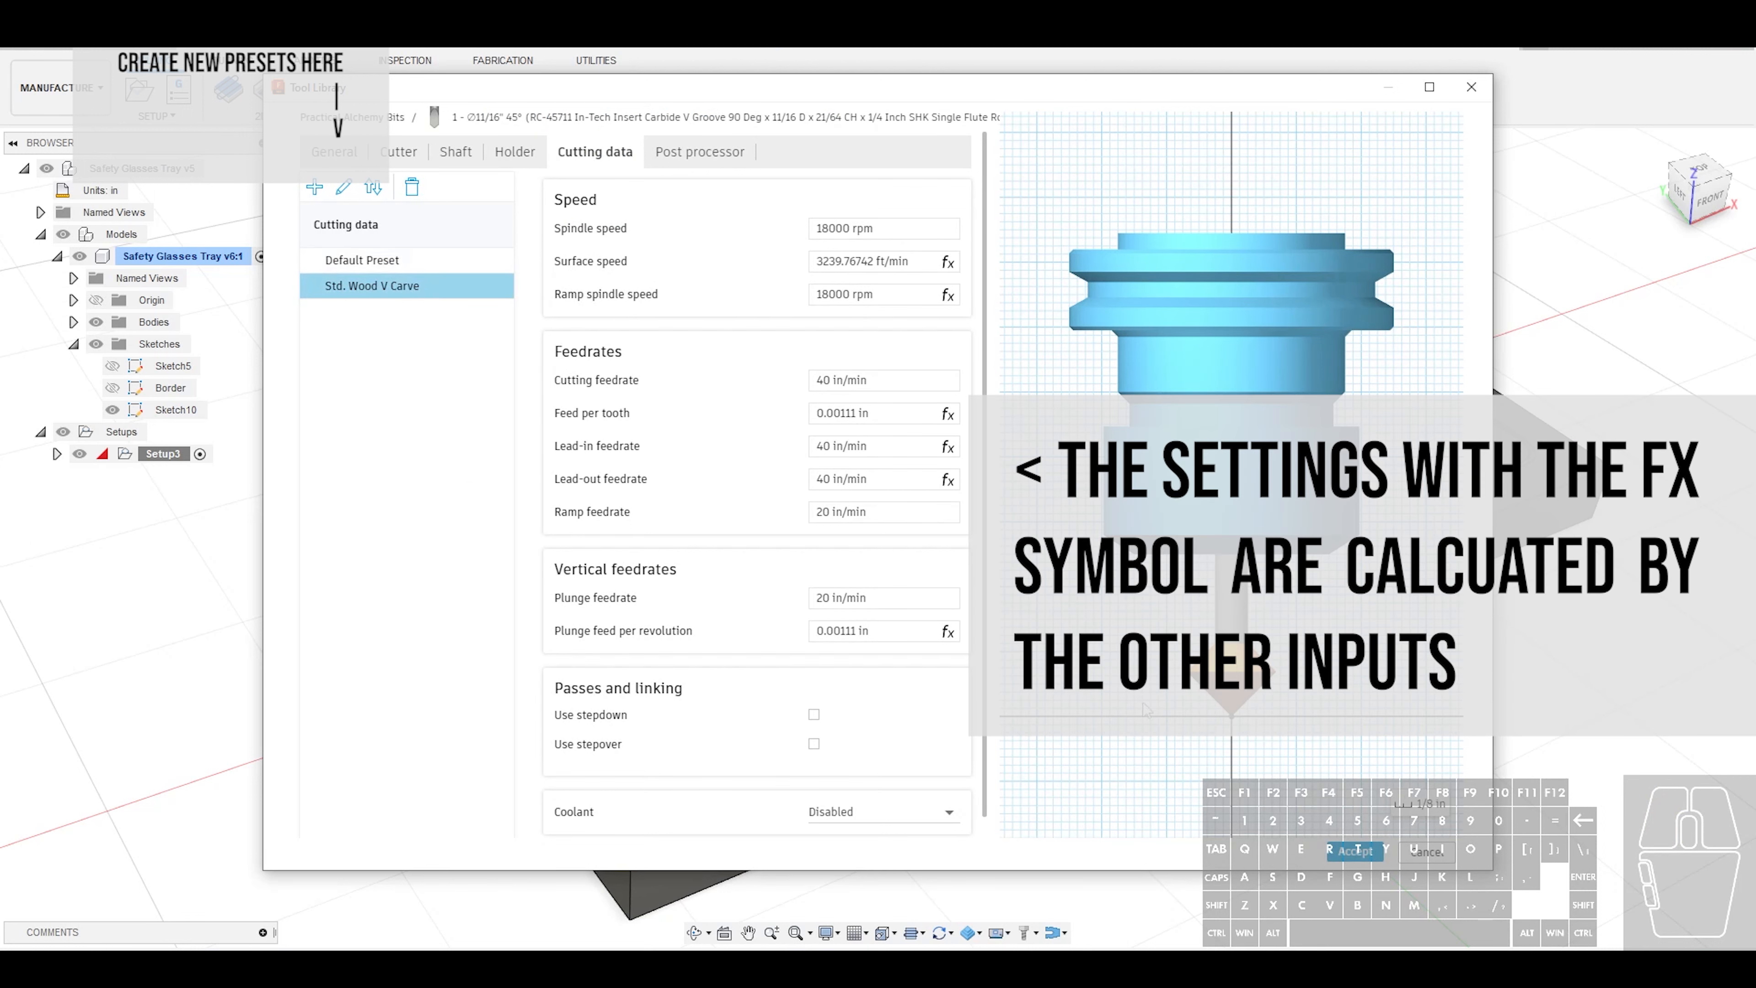
left_click(1424, 852)
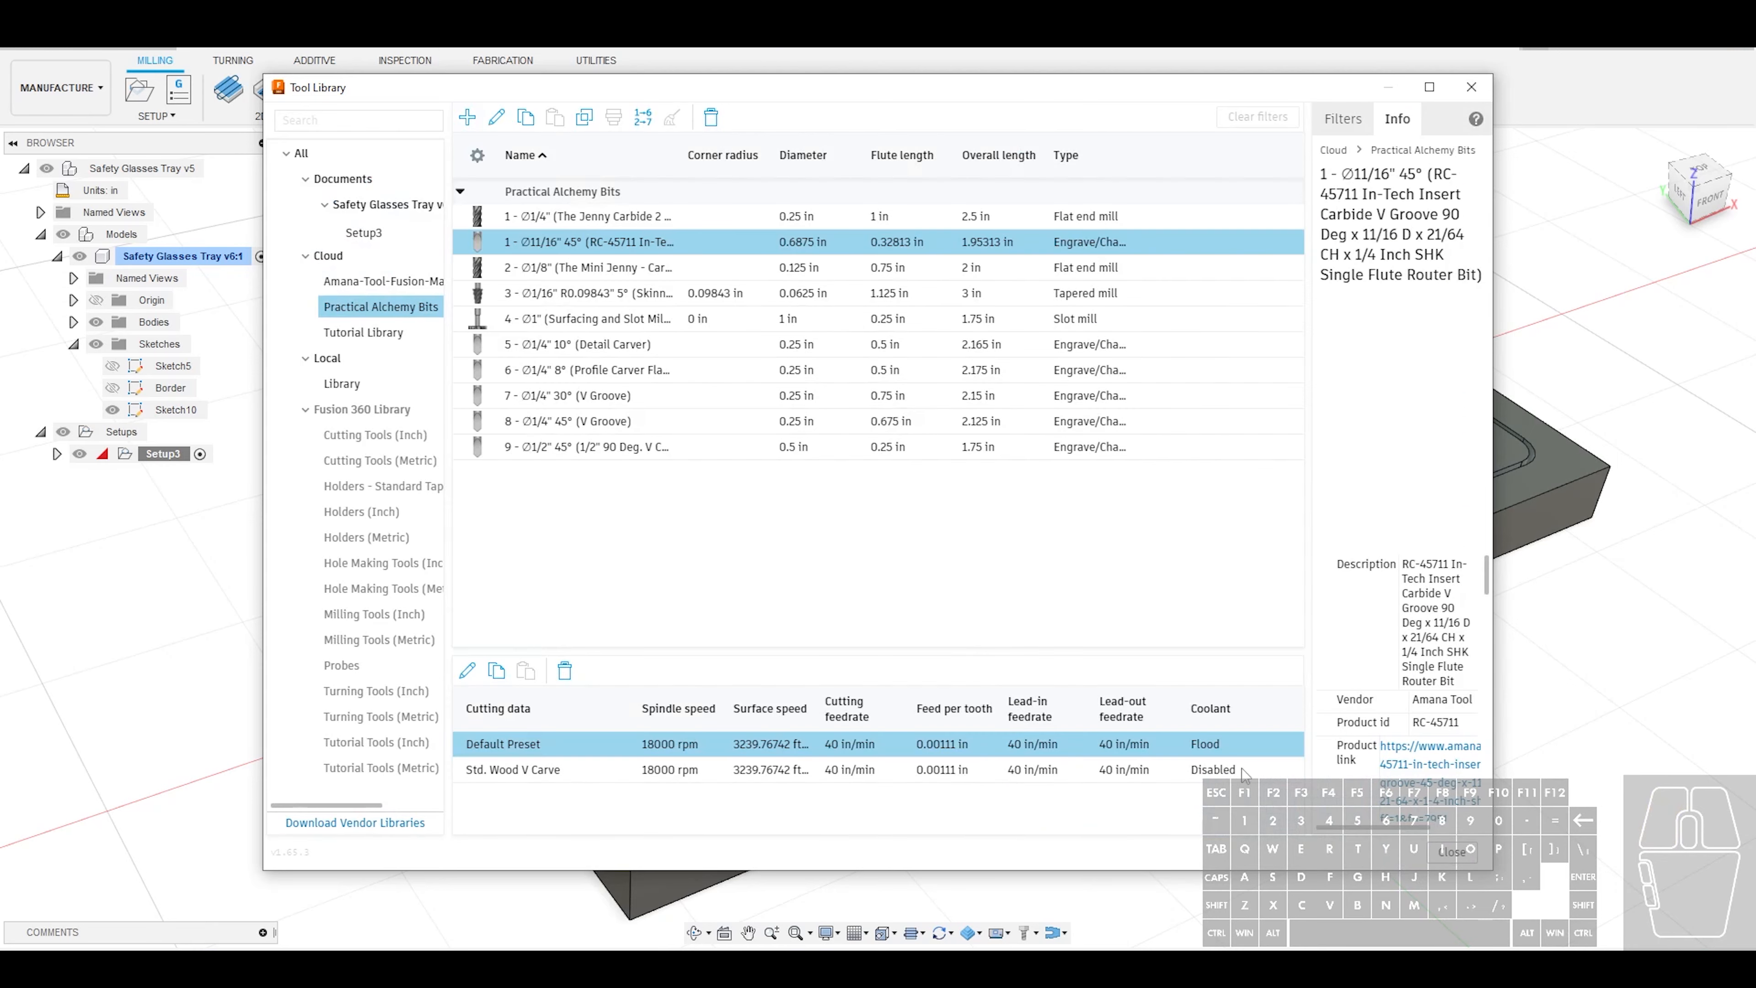
left_click(1475, 83)
Set the Engrave operation's feed and speed preset to Std. Wood V Carve
left_click(846, 424)
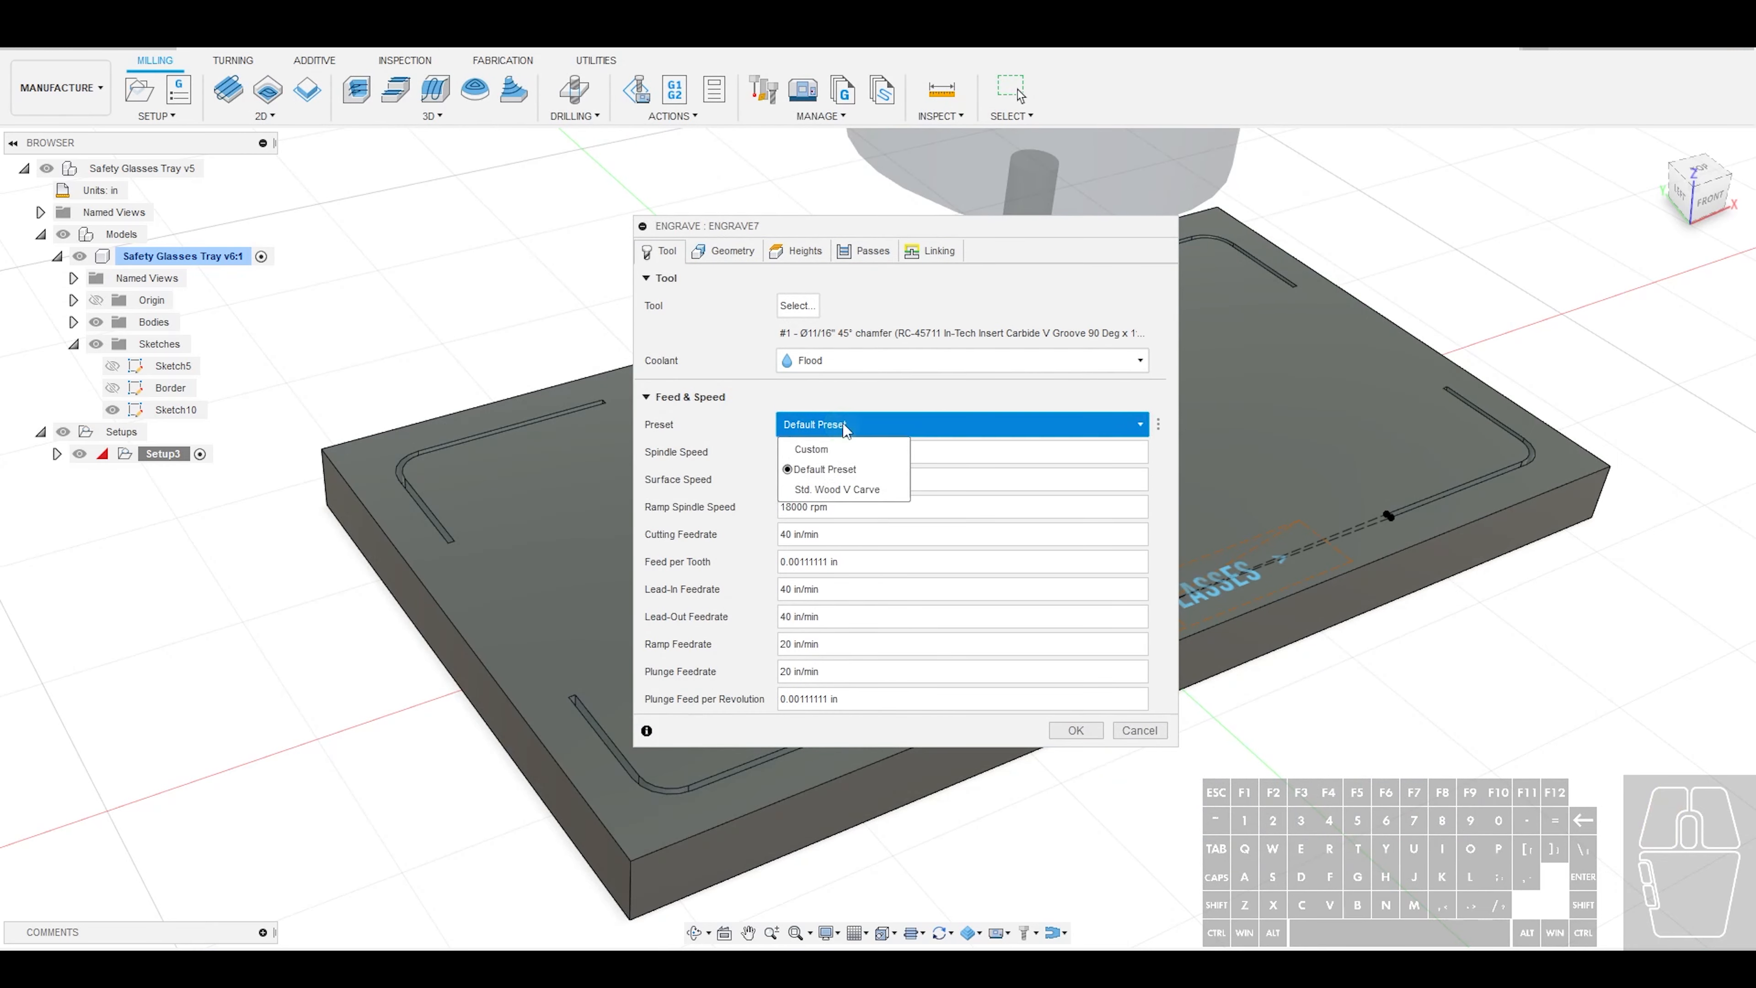
left_click(831, 472)
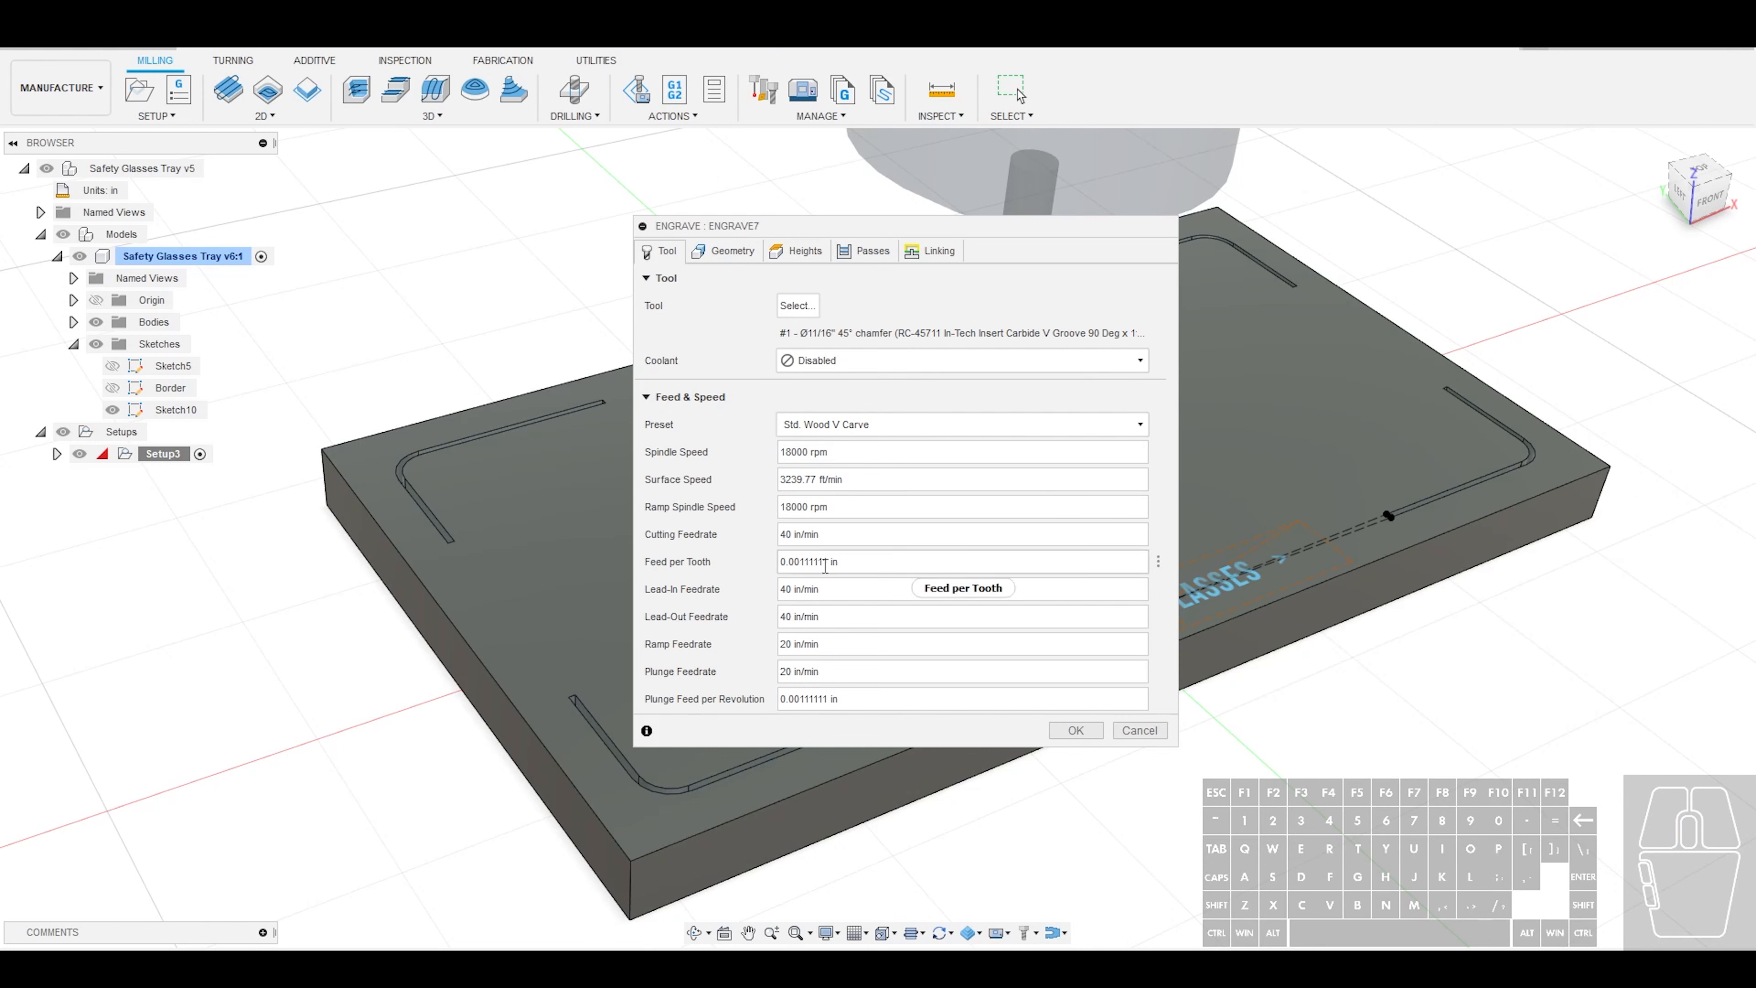
Look up the RC-45711 bit in Amana Tool's V-Groove Speed and Feed Chart PDF and read its recommended wood cutting values
mouse_move(825, 565)
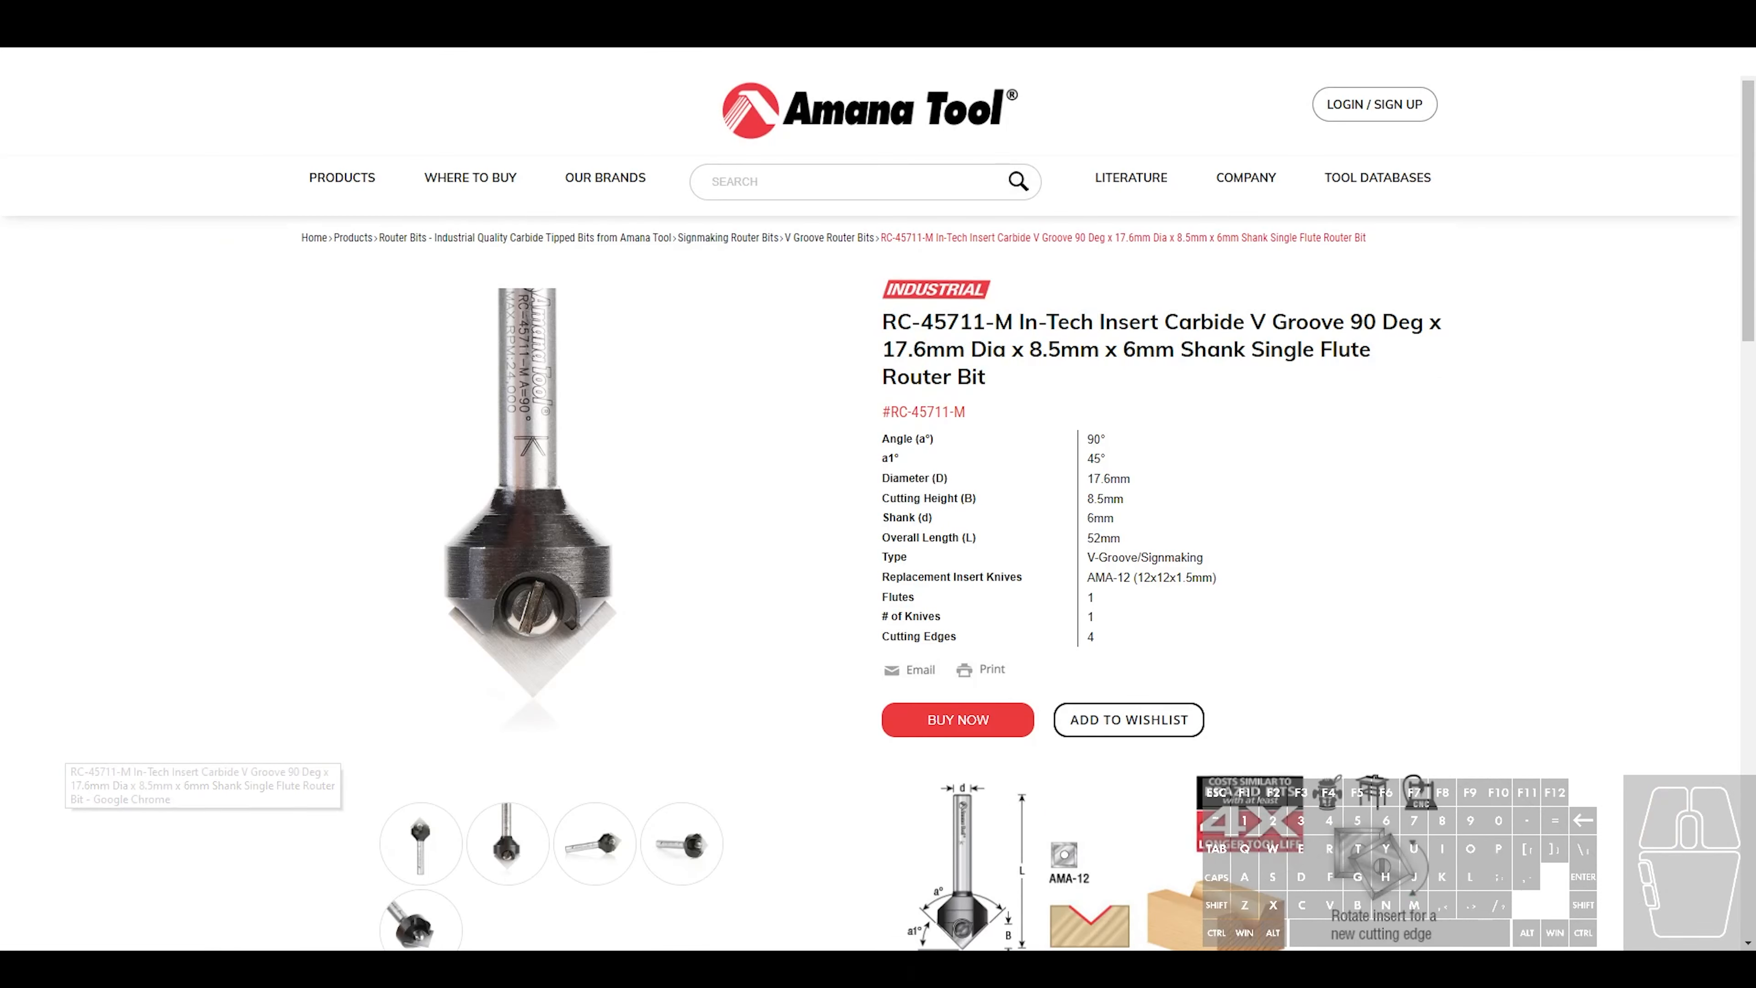
scroll(767, 631, "down", 5)
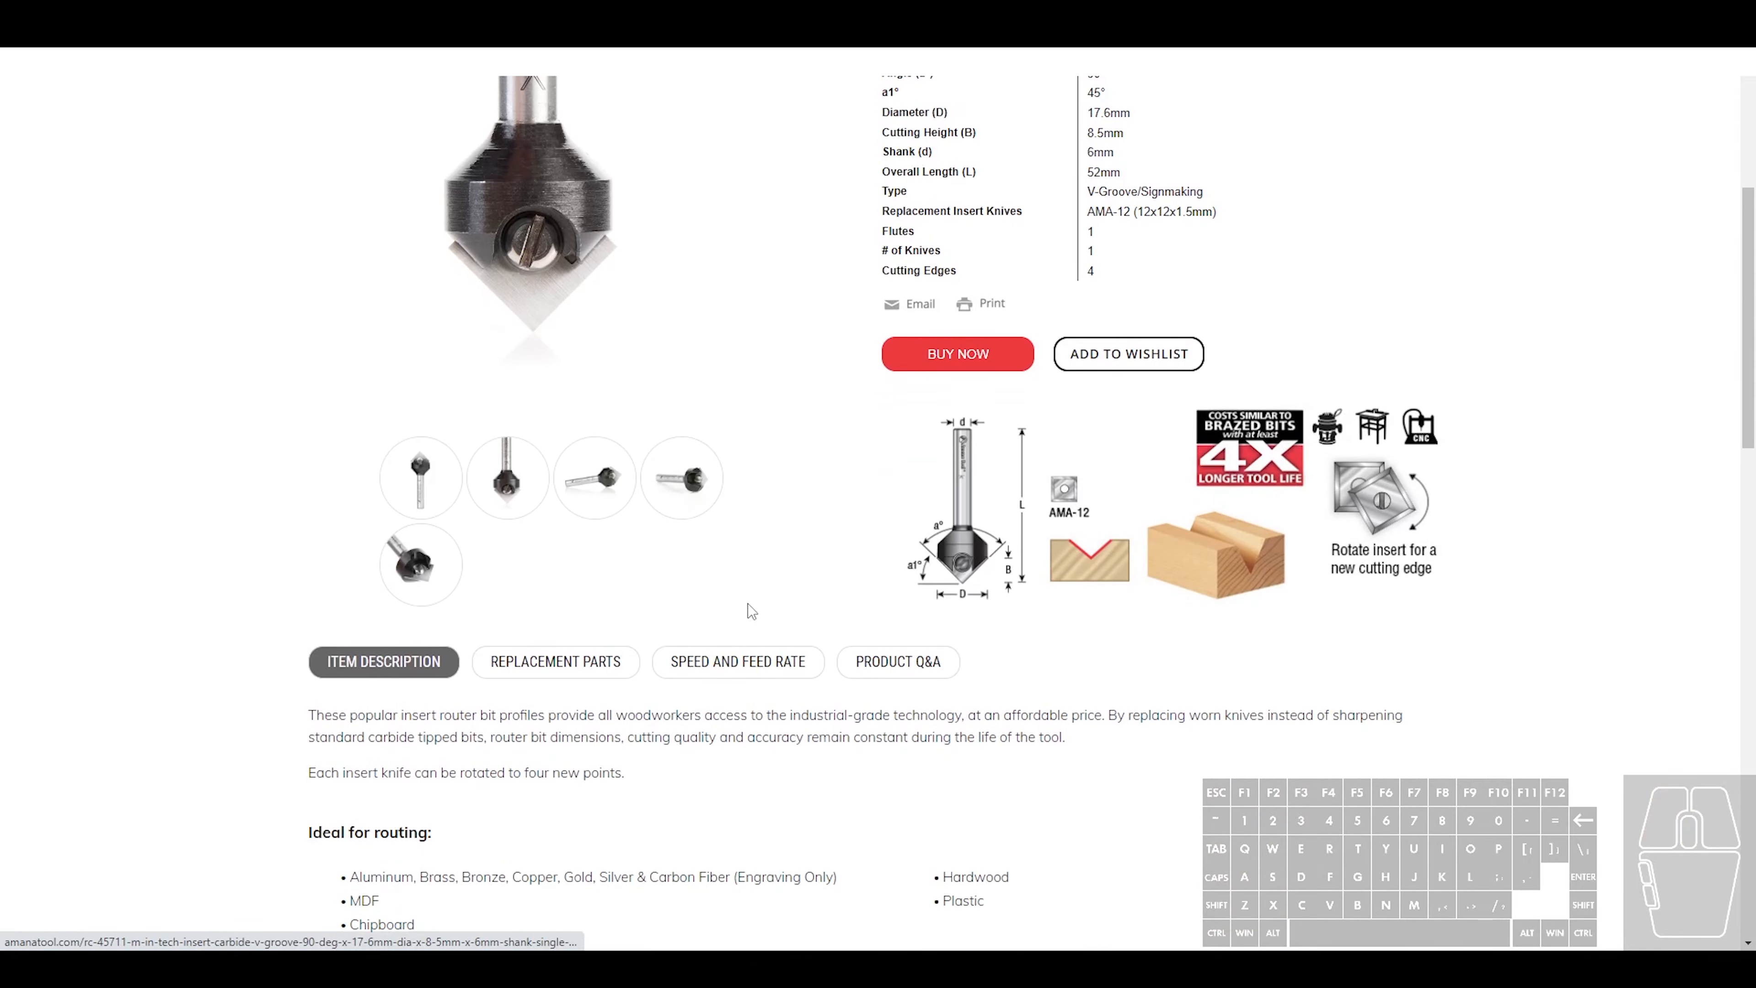
left_click(781, 665)
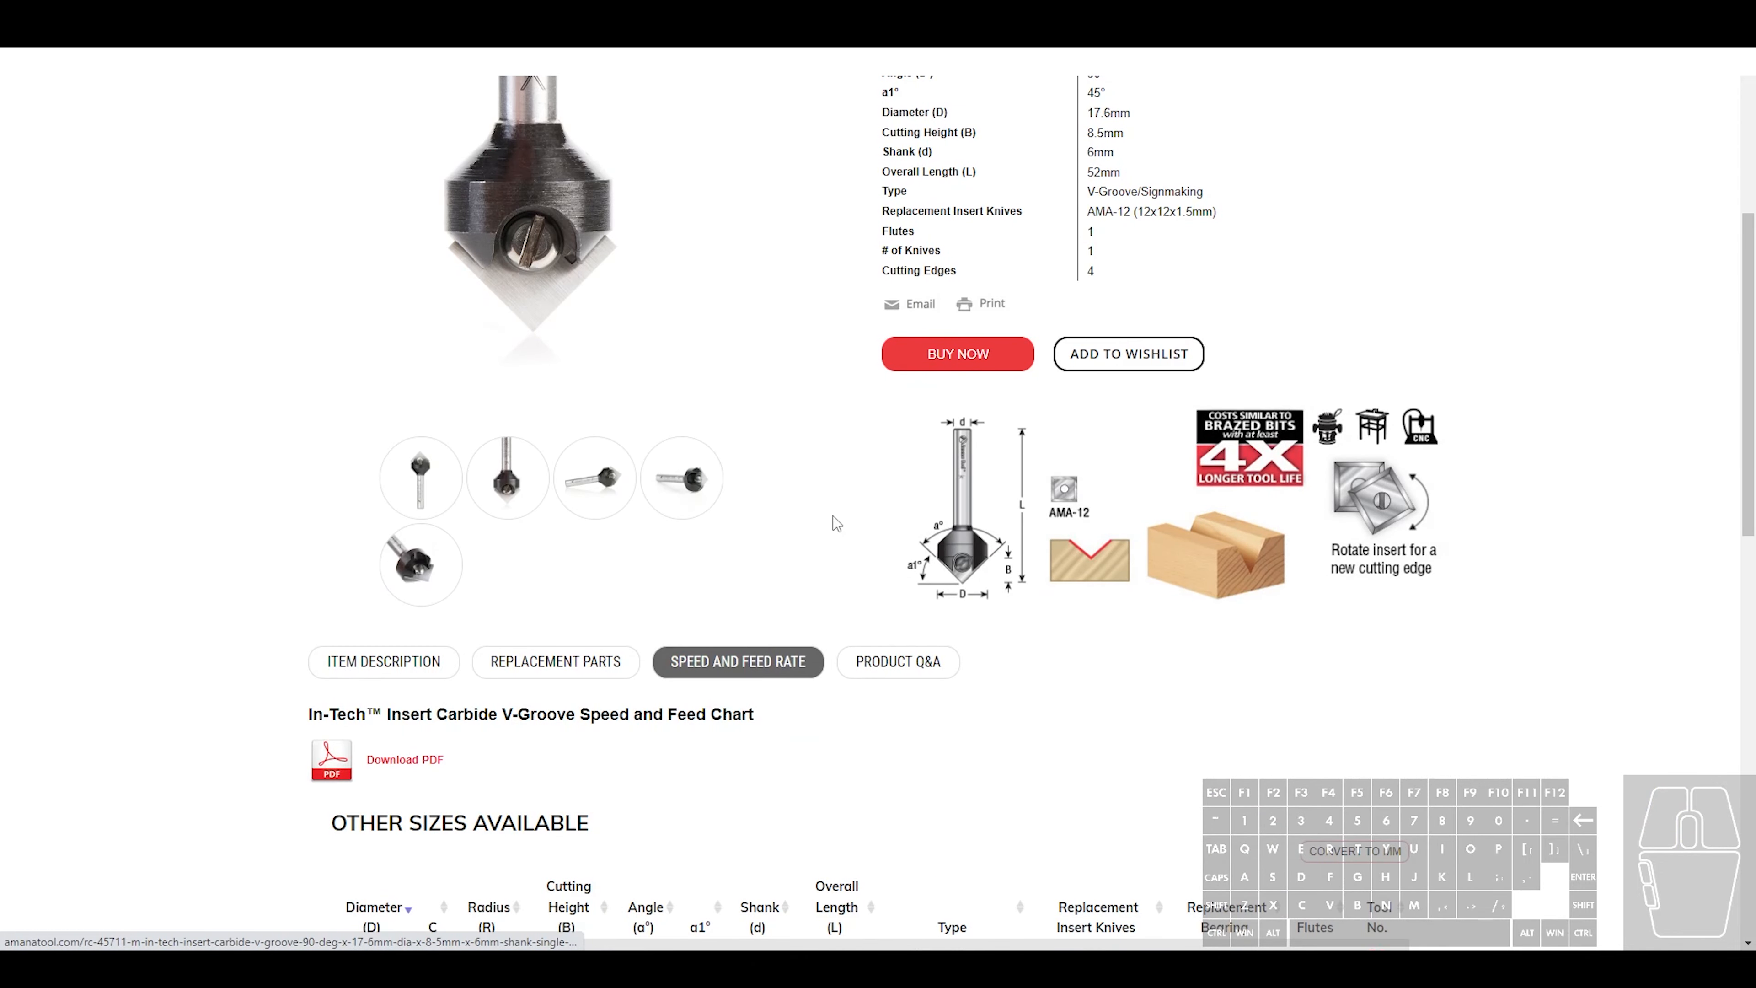
left_click(405, 758)
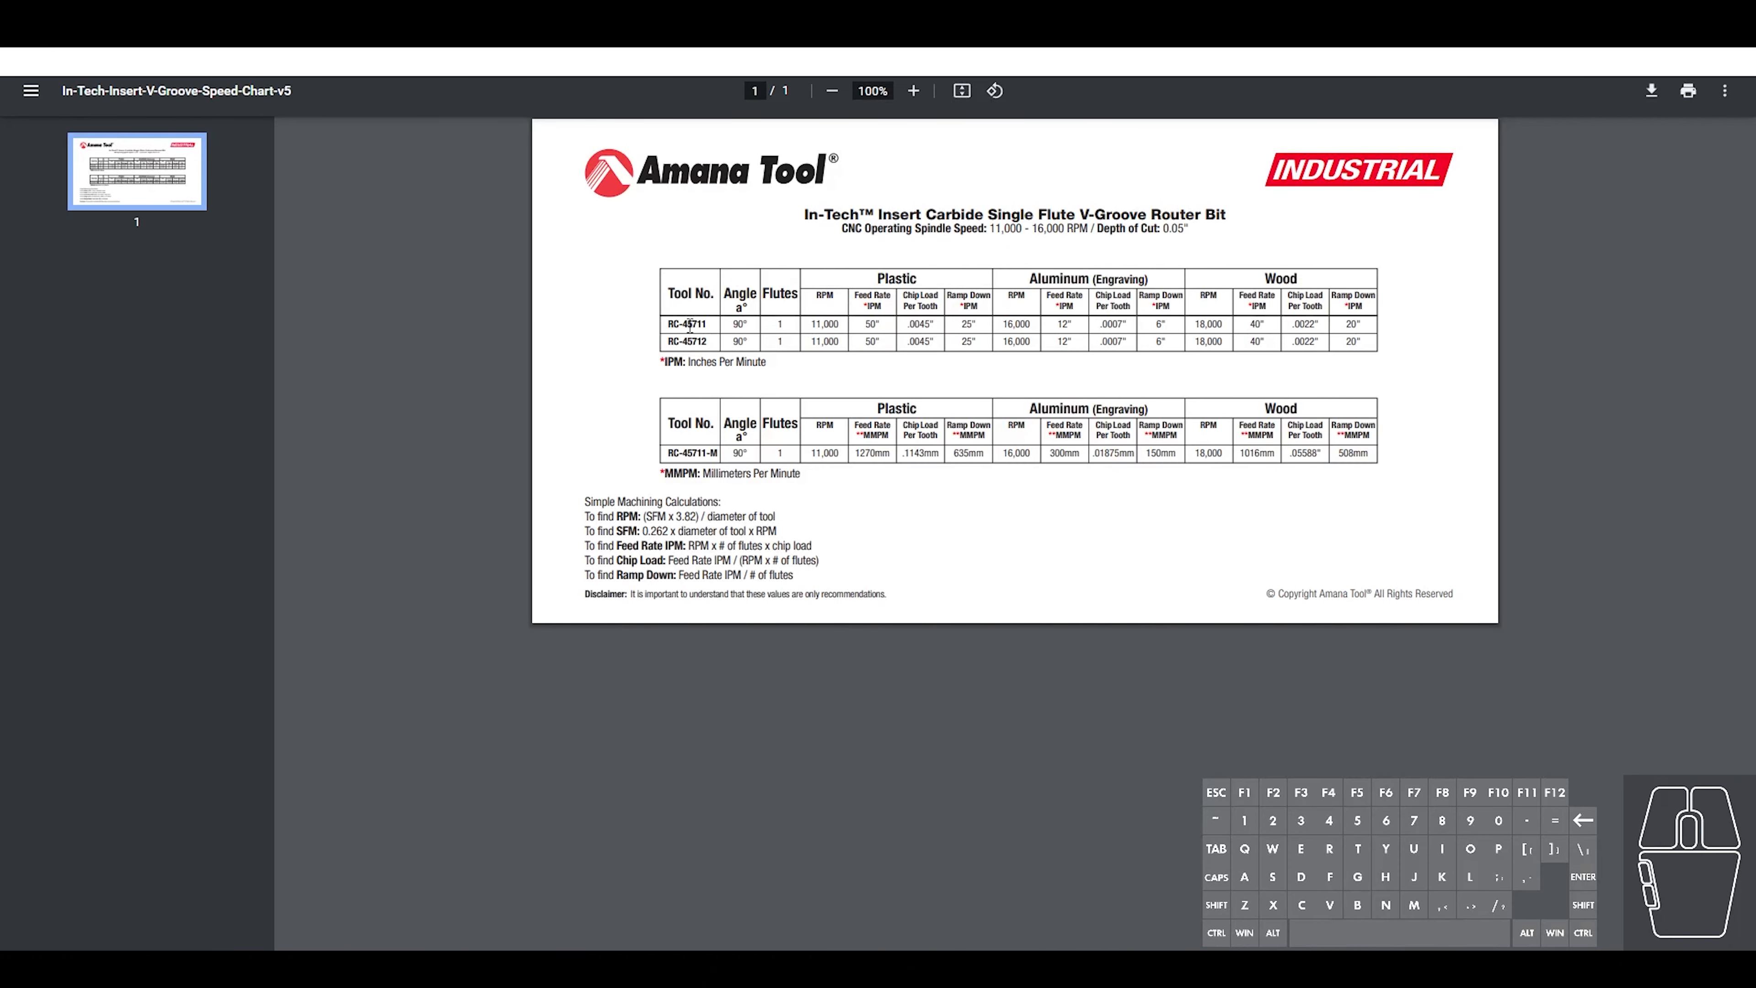
left_click_drag(662, 319, 748, 325)
left_click(1203, 251)
mouse_move(1200, 244)
left_mouse_down()
mouse_move(1376, 275)
mouse_move(1346, 264)
left_mouse_up()
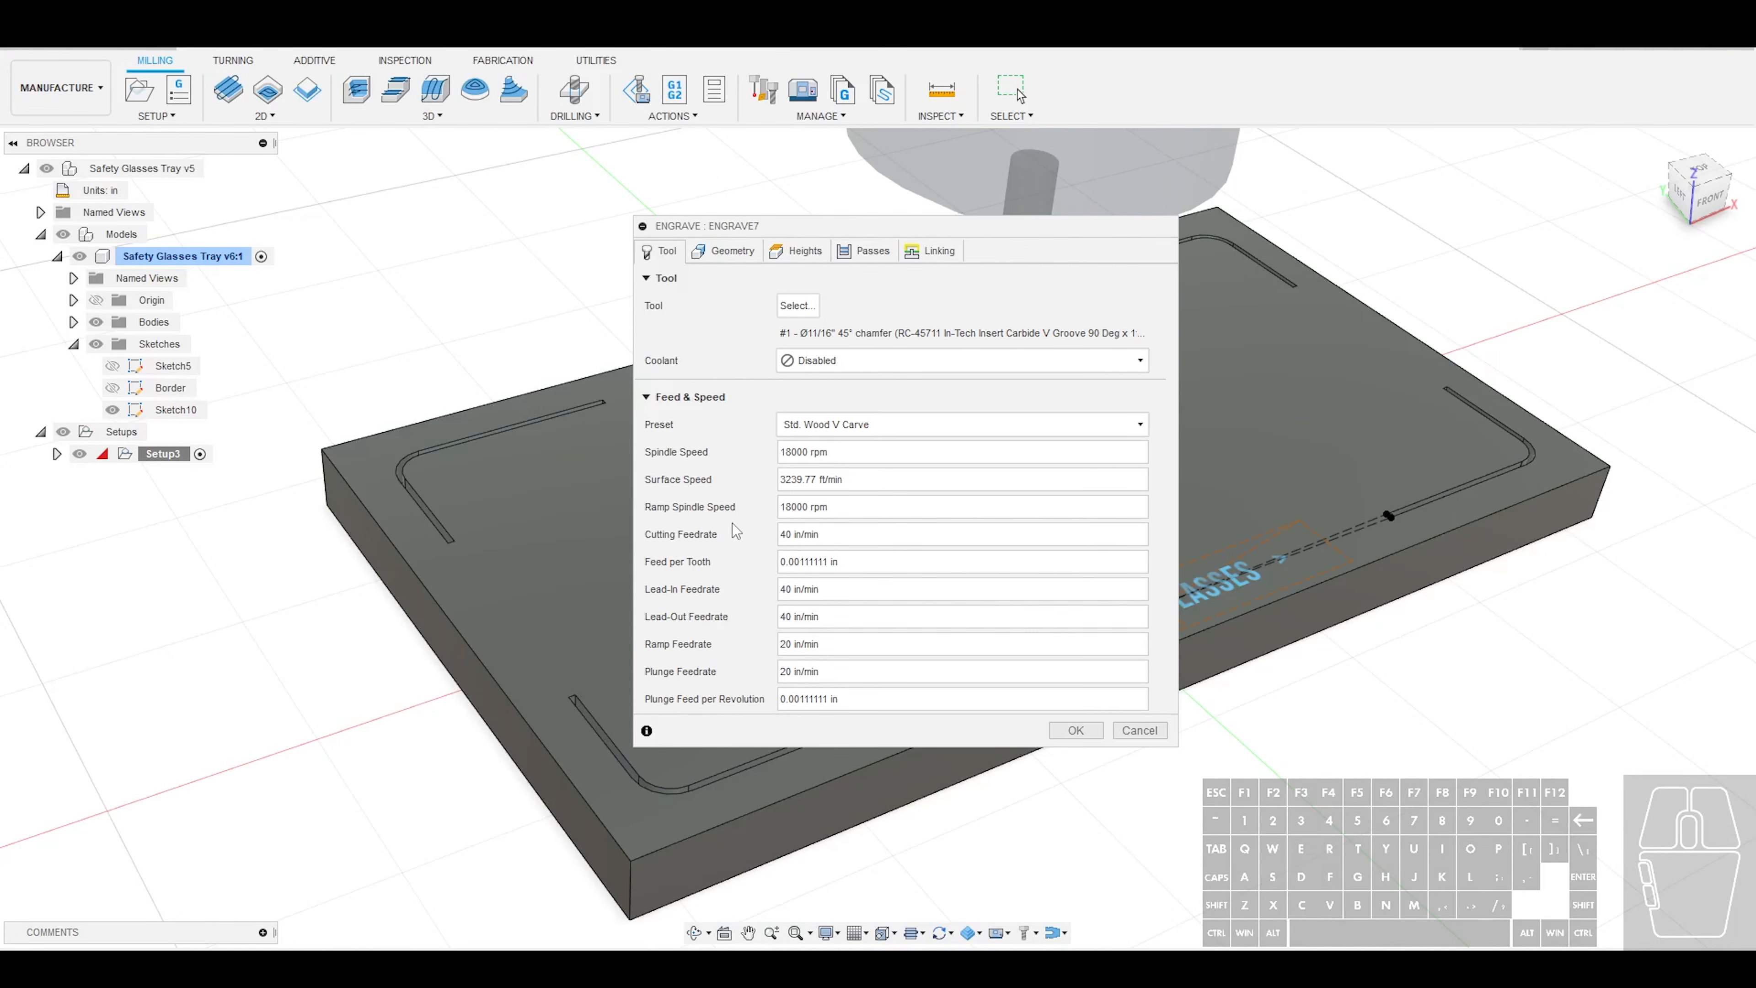
Compare the Engrave operation's cutting feedrate, ramp feedrate and spindle speed with the manufacturer's recommendations
left_click(771, 537)
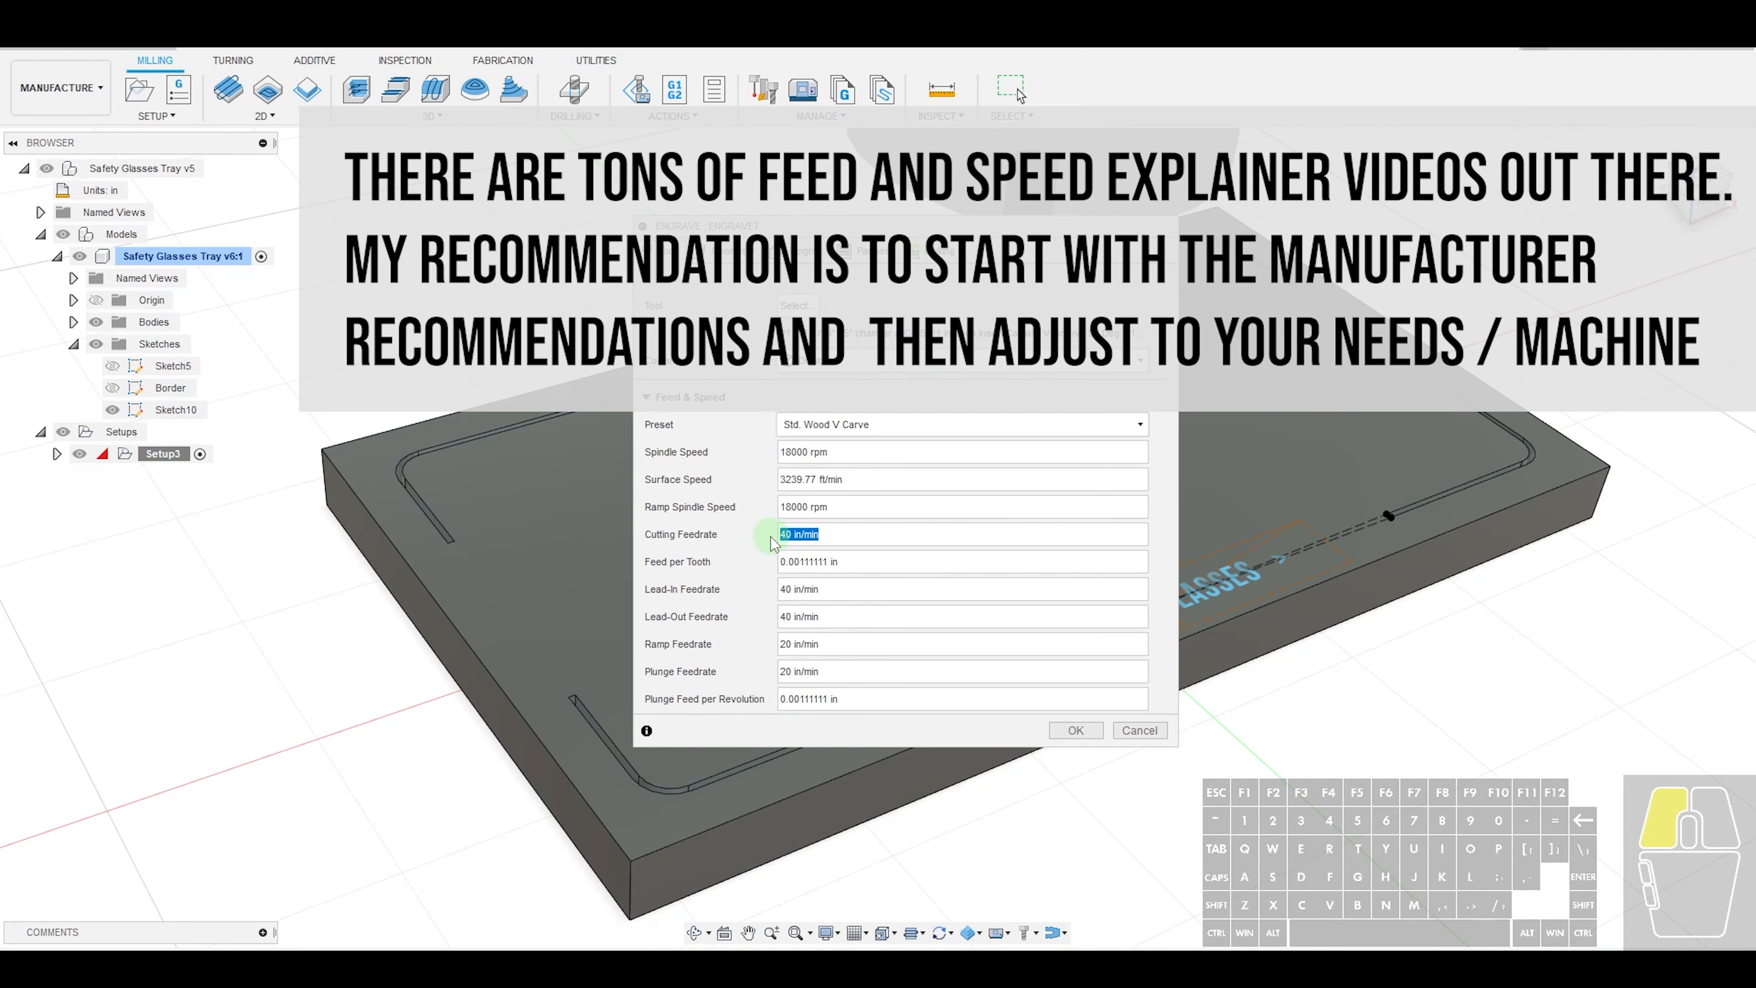
left_click(742, 643)
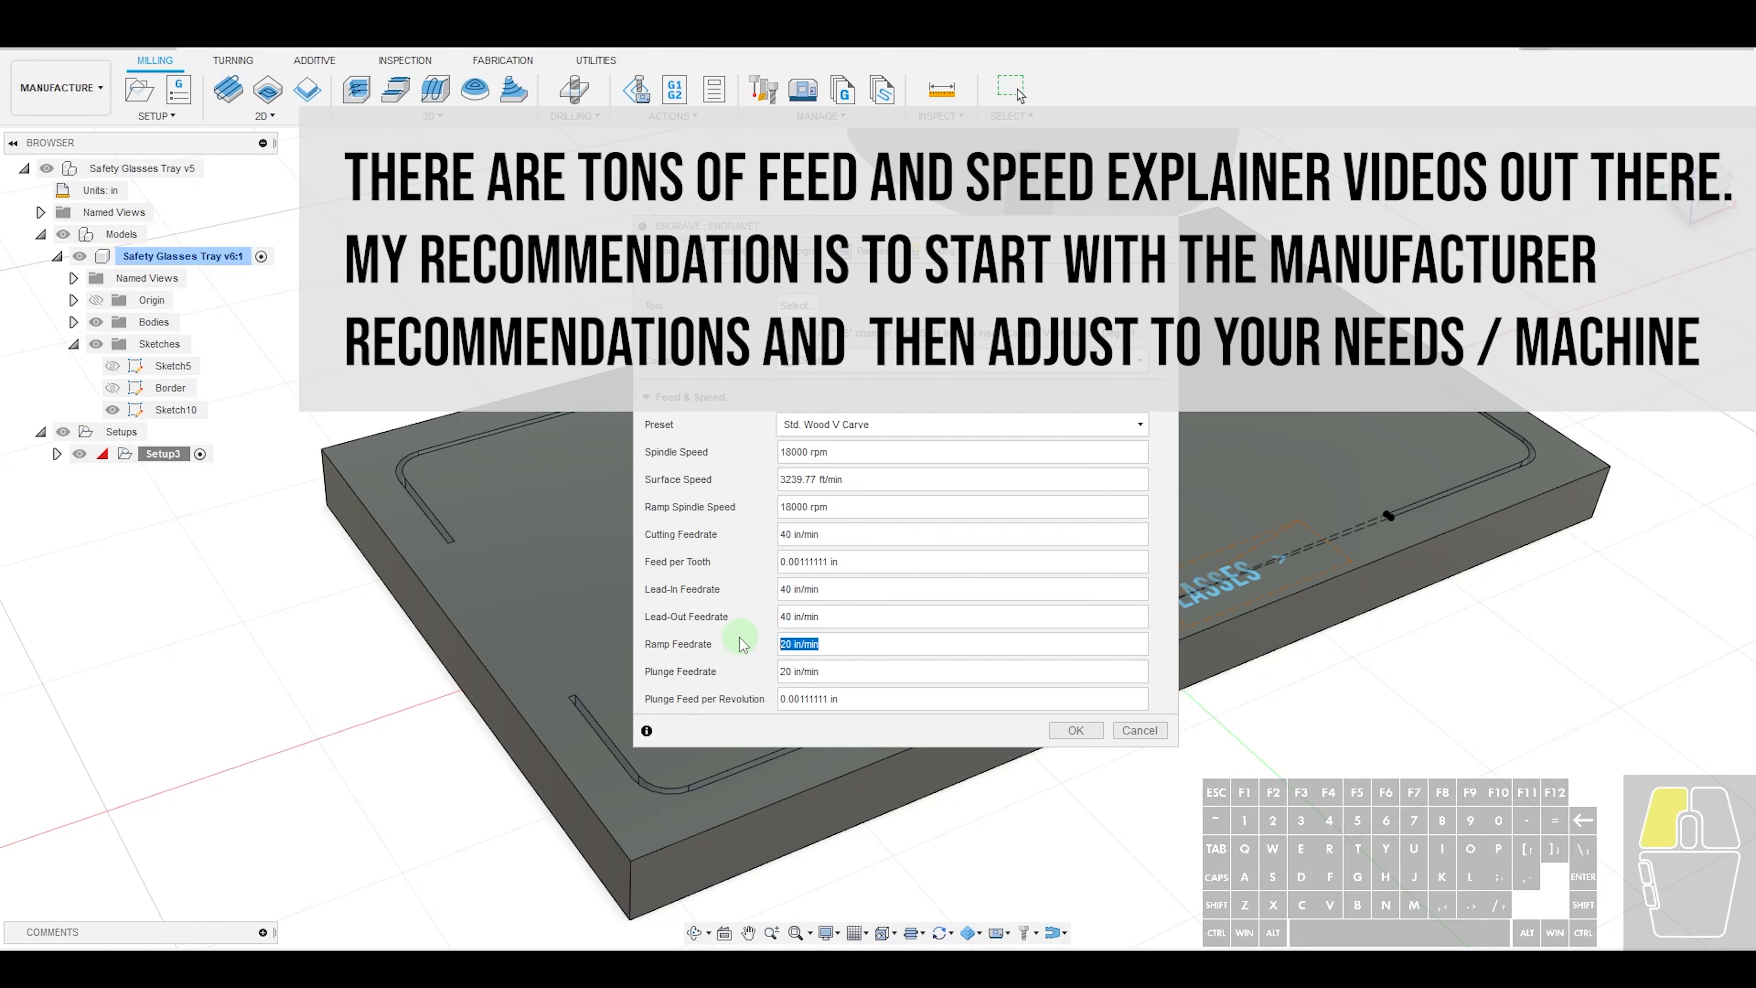
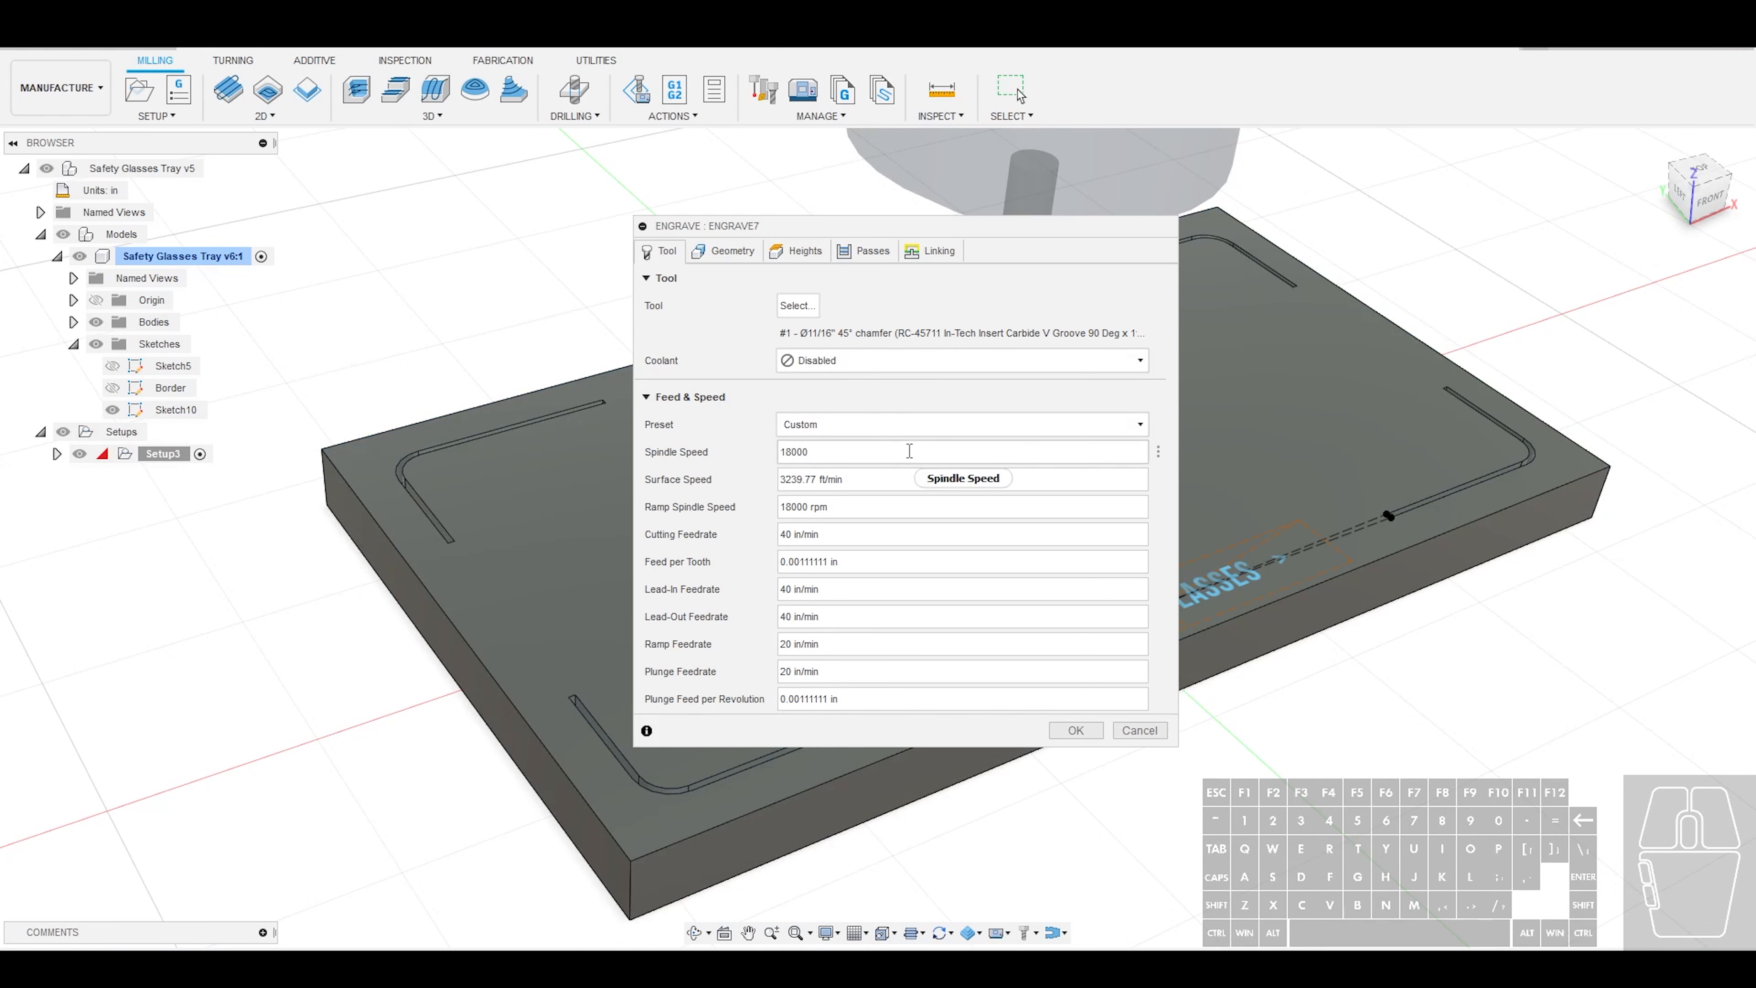
mouse_move(909, 450)
Select the four corner border grooves on the tray's top face as the Engrave operation's contour chains
left_click(724, 253)
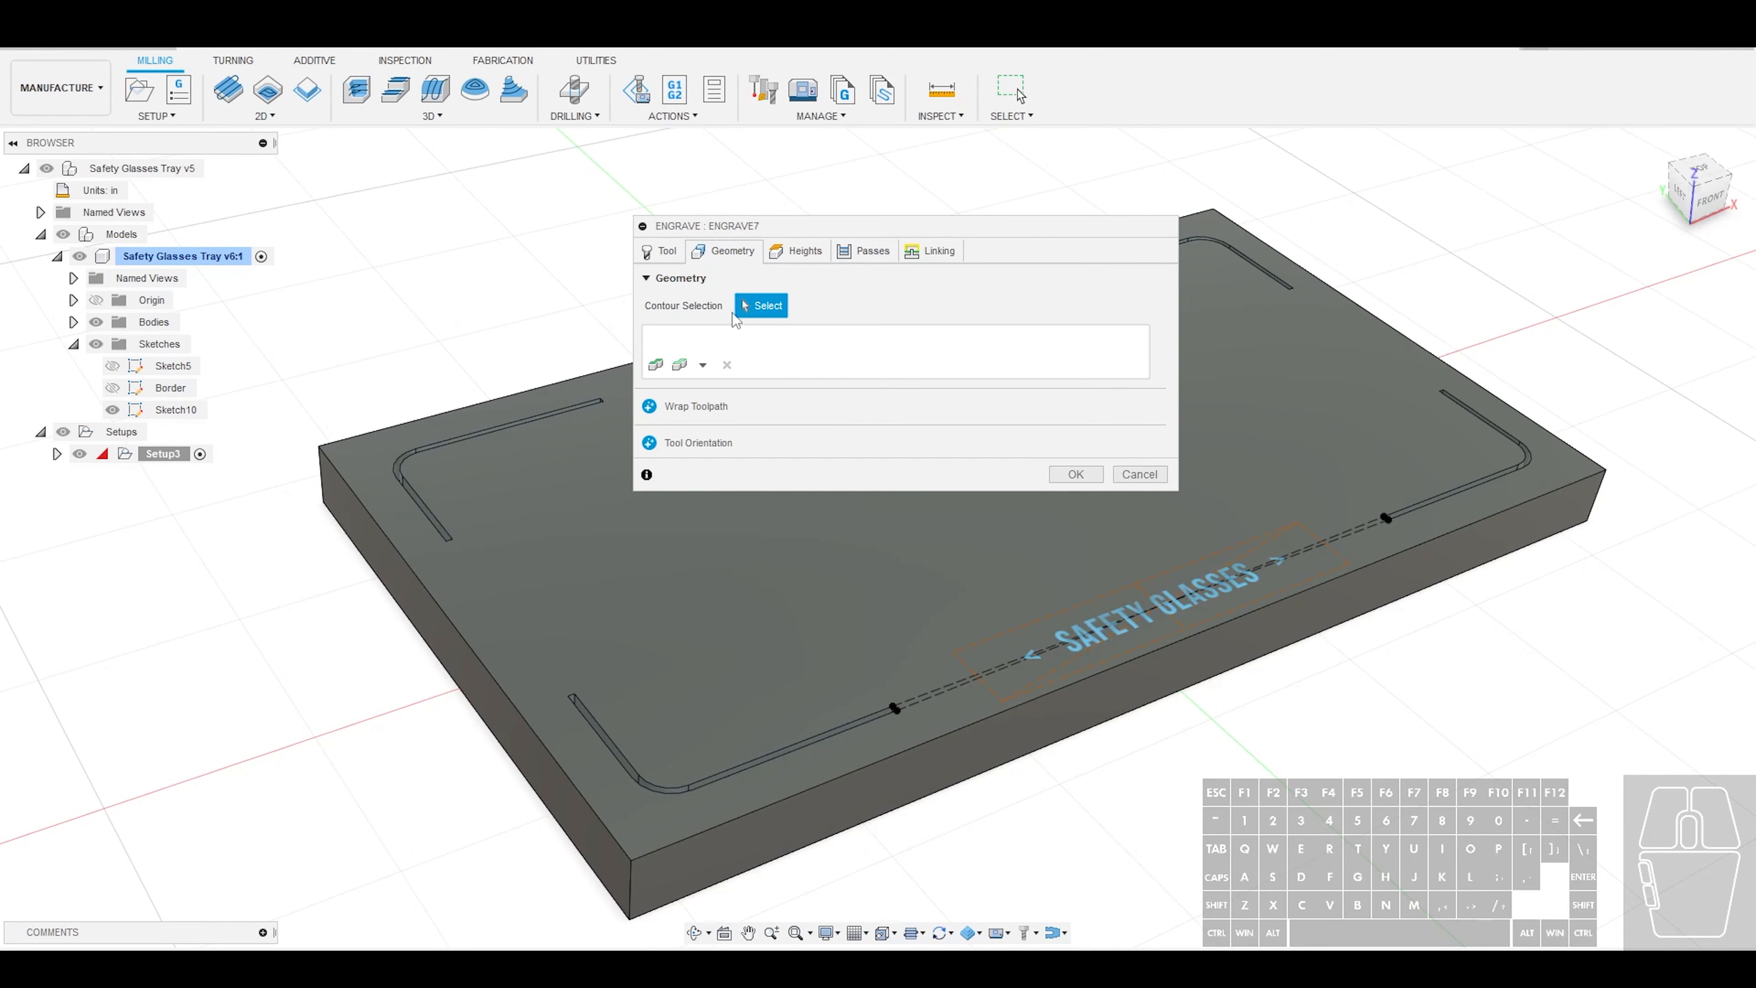
left_click(415, 462)
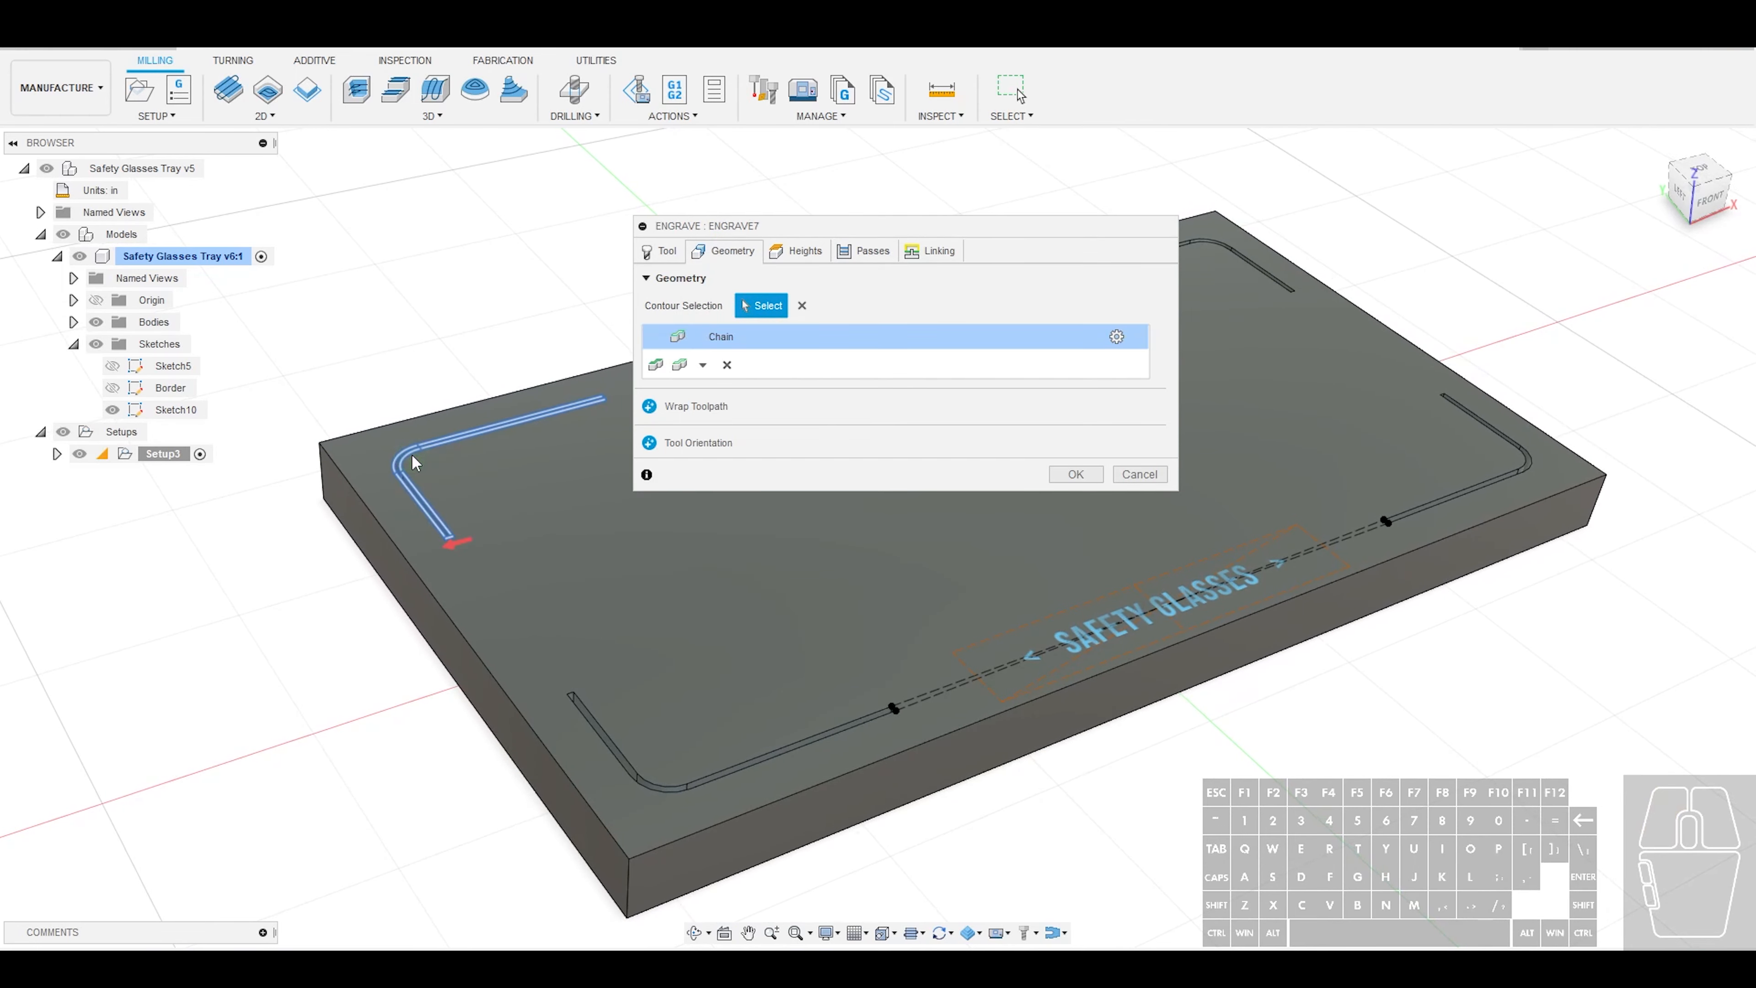
left_click(574, 702)
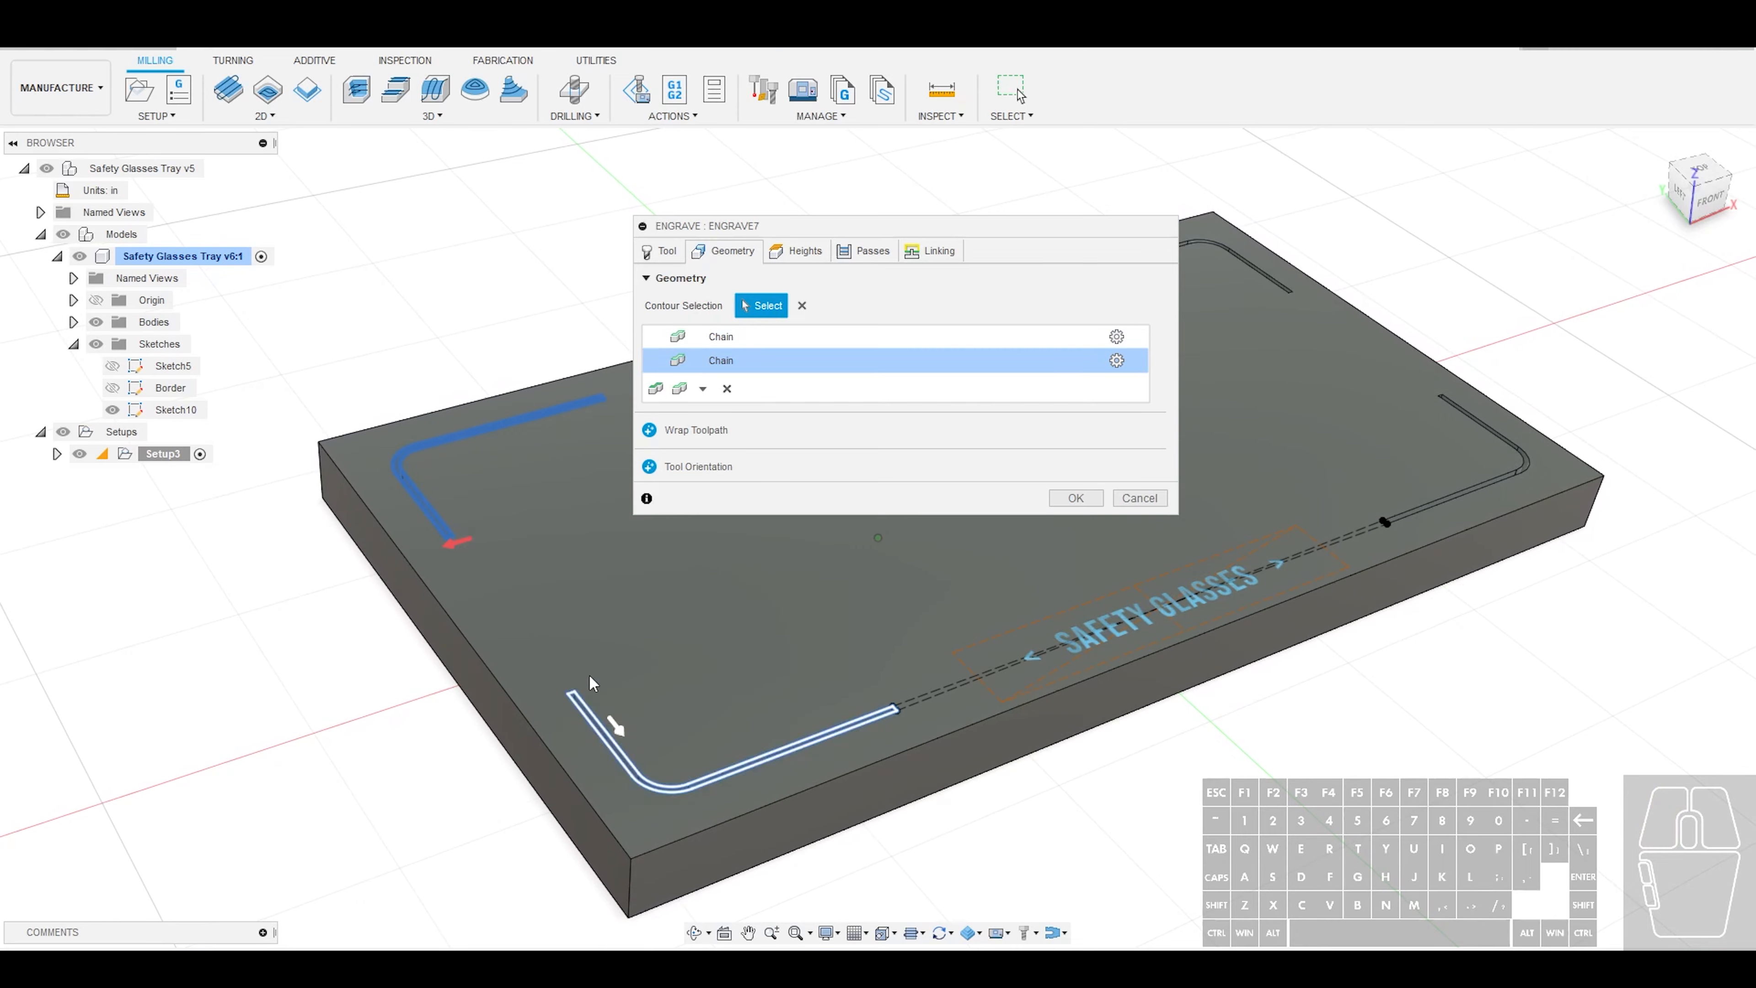
left_click_drag(796, 225, 525, 280)
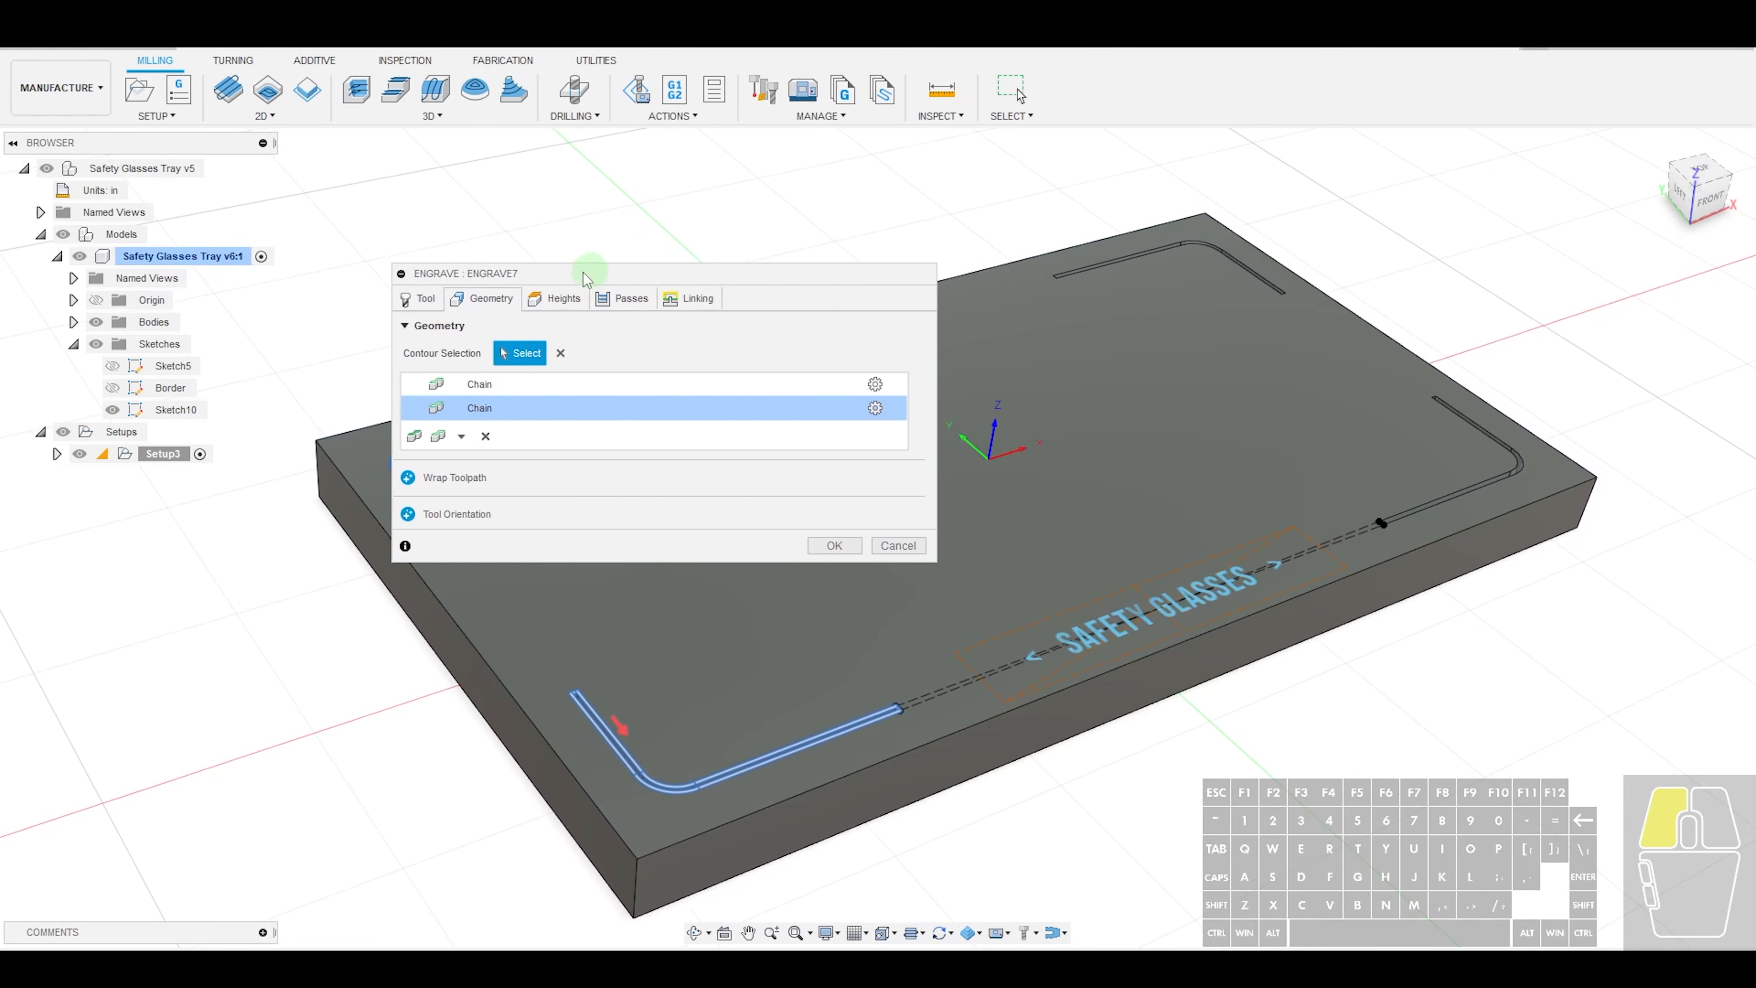
scroll(1045, 277, "up", 5)
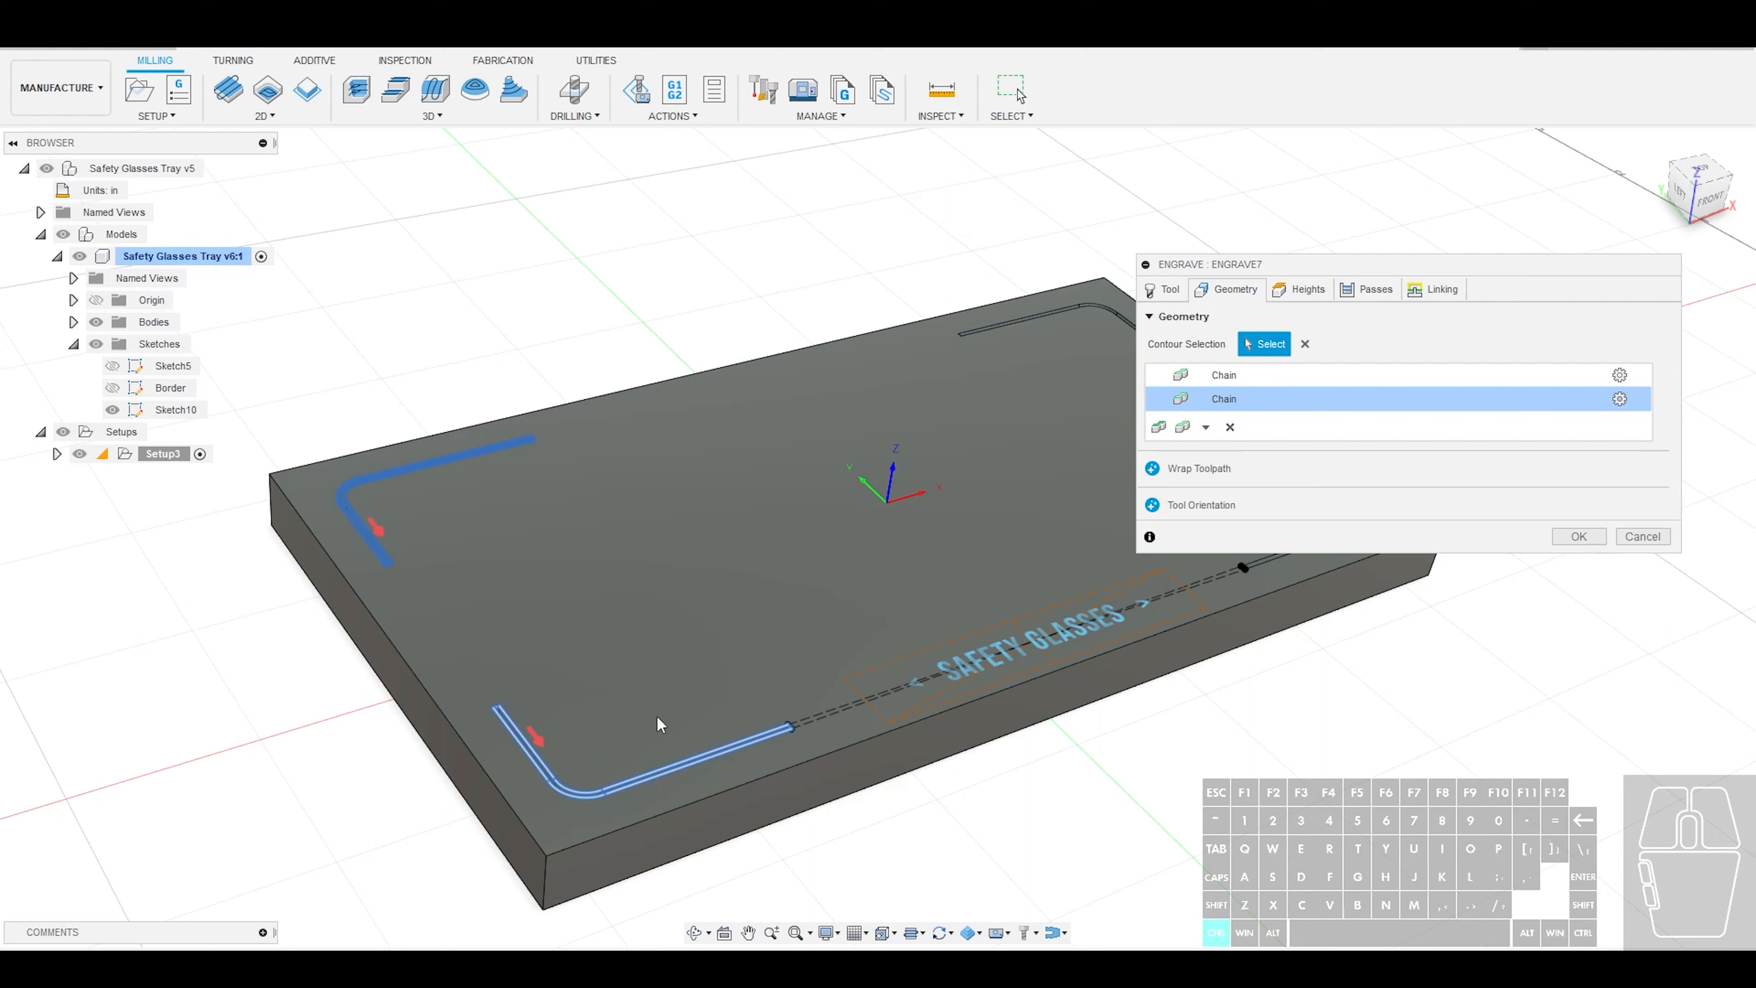
left_click(560, 783, "ctrl")
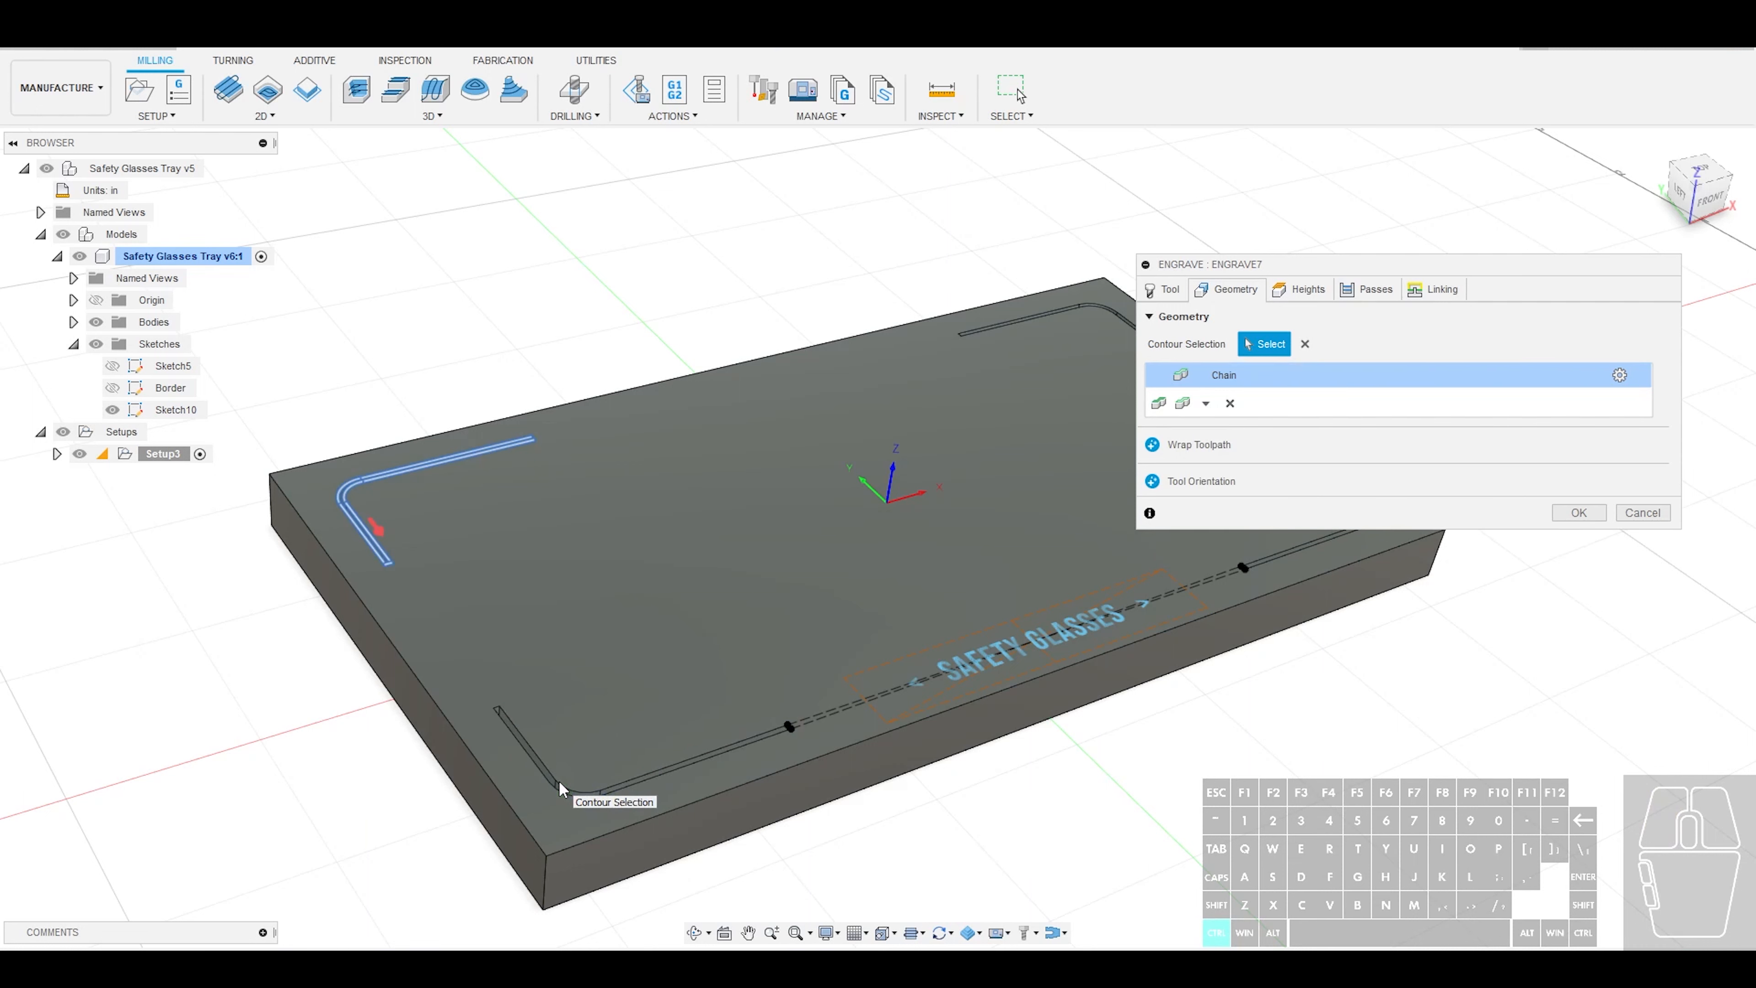
left_click(507, 728)
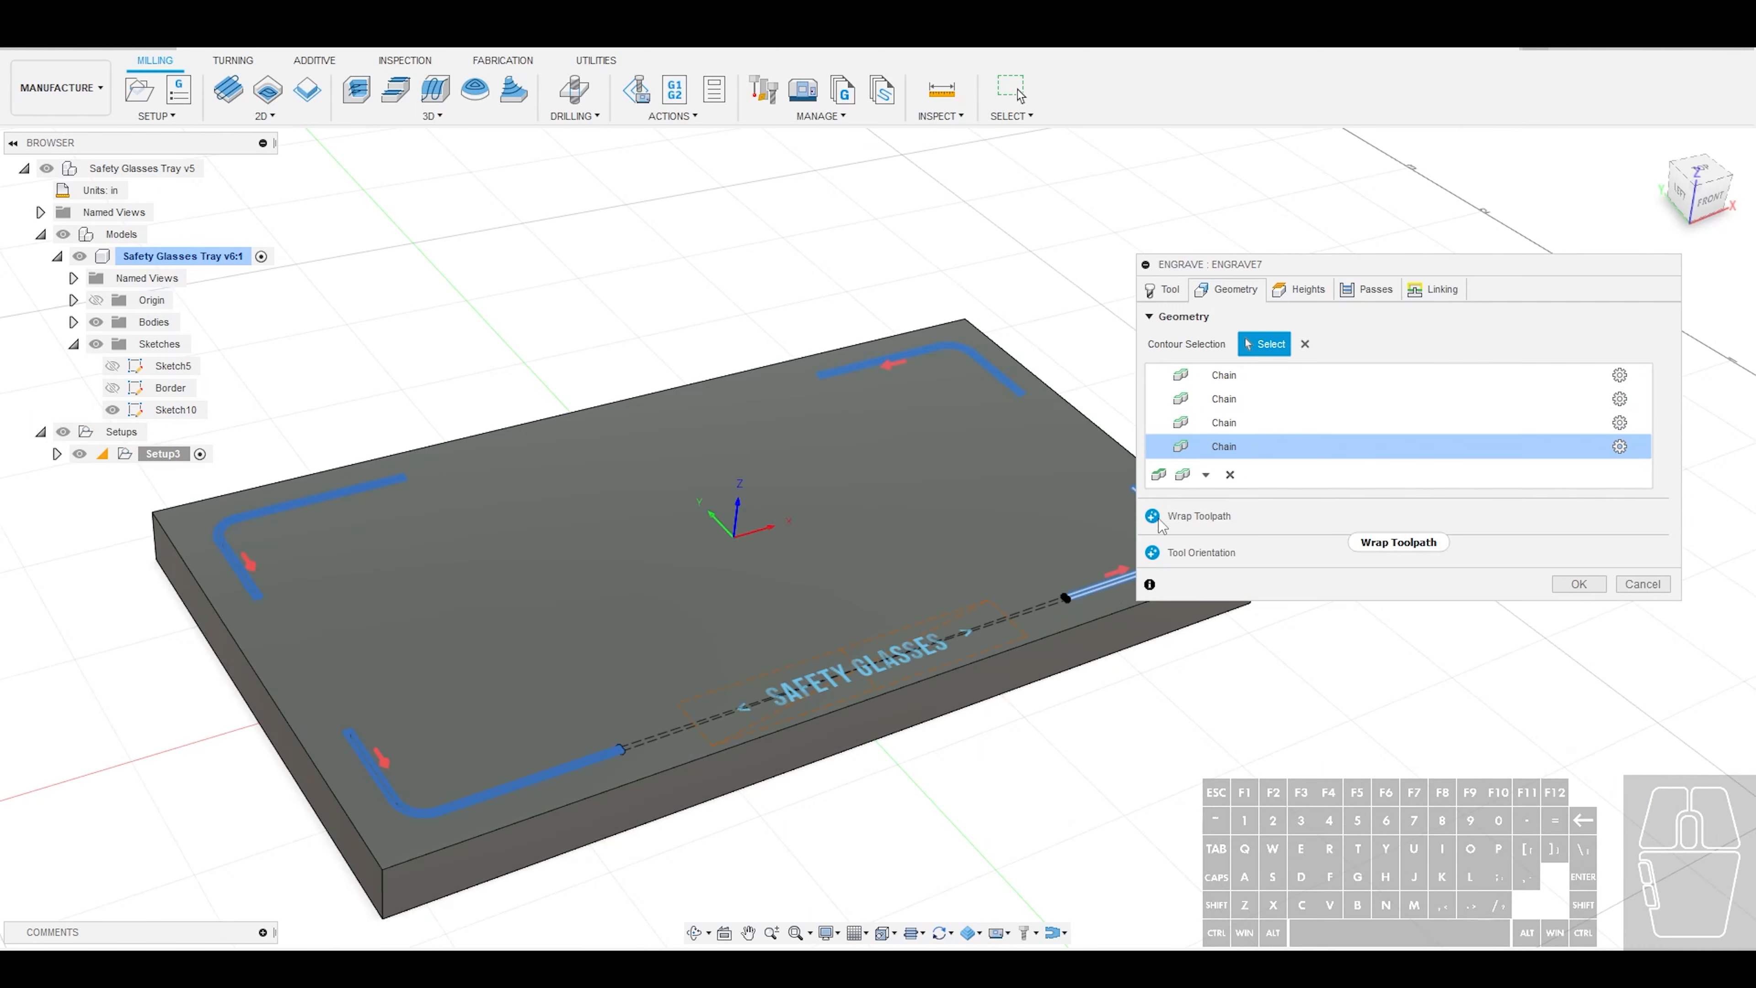
Examine the Engrave operation's clearance, retract, feed, top and bottom heights against the model from the side
left_click(1287, 294)
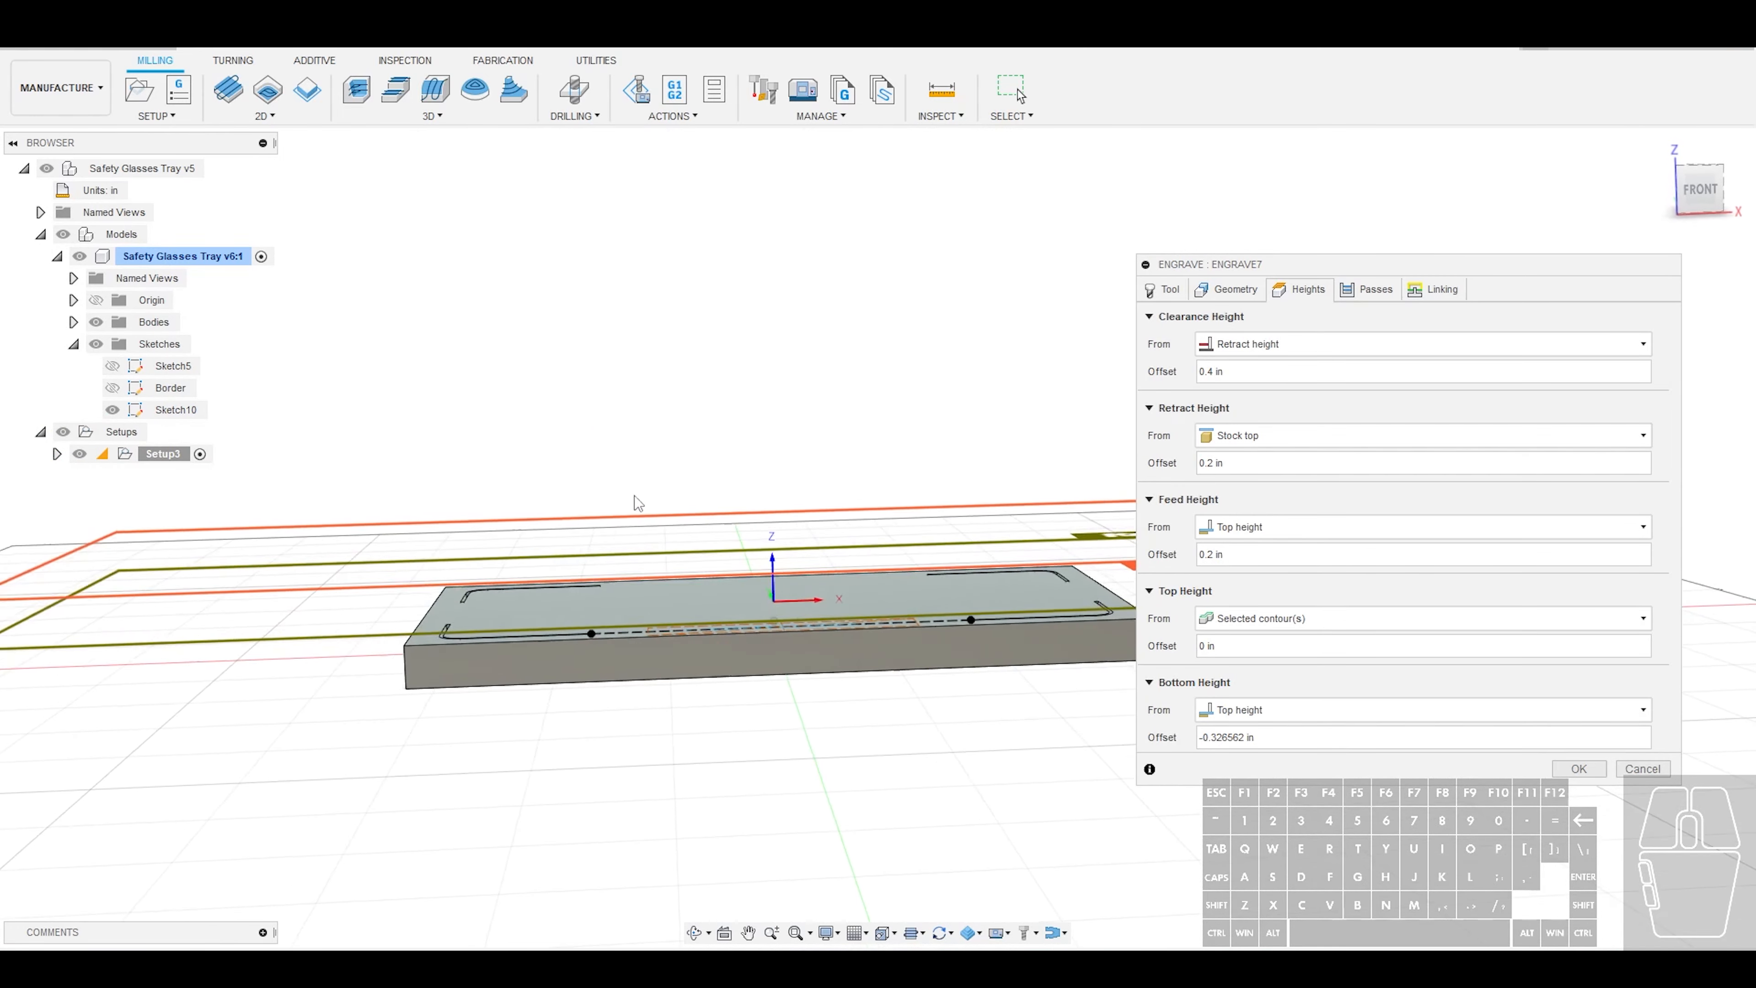
mouse_move(1275, 344)
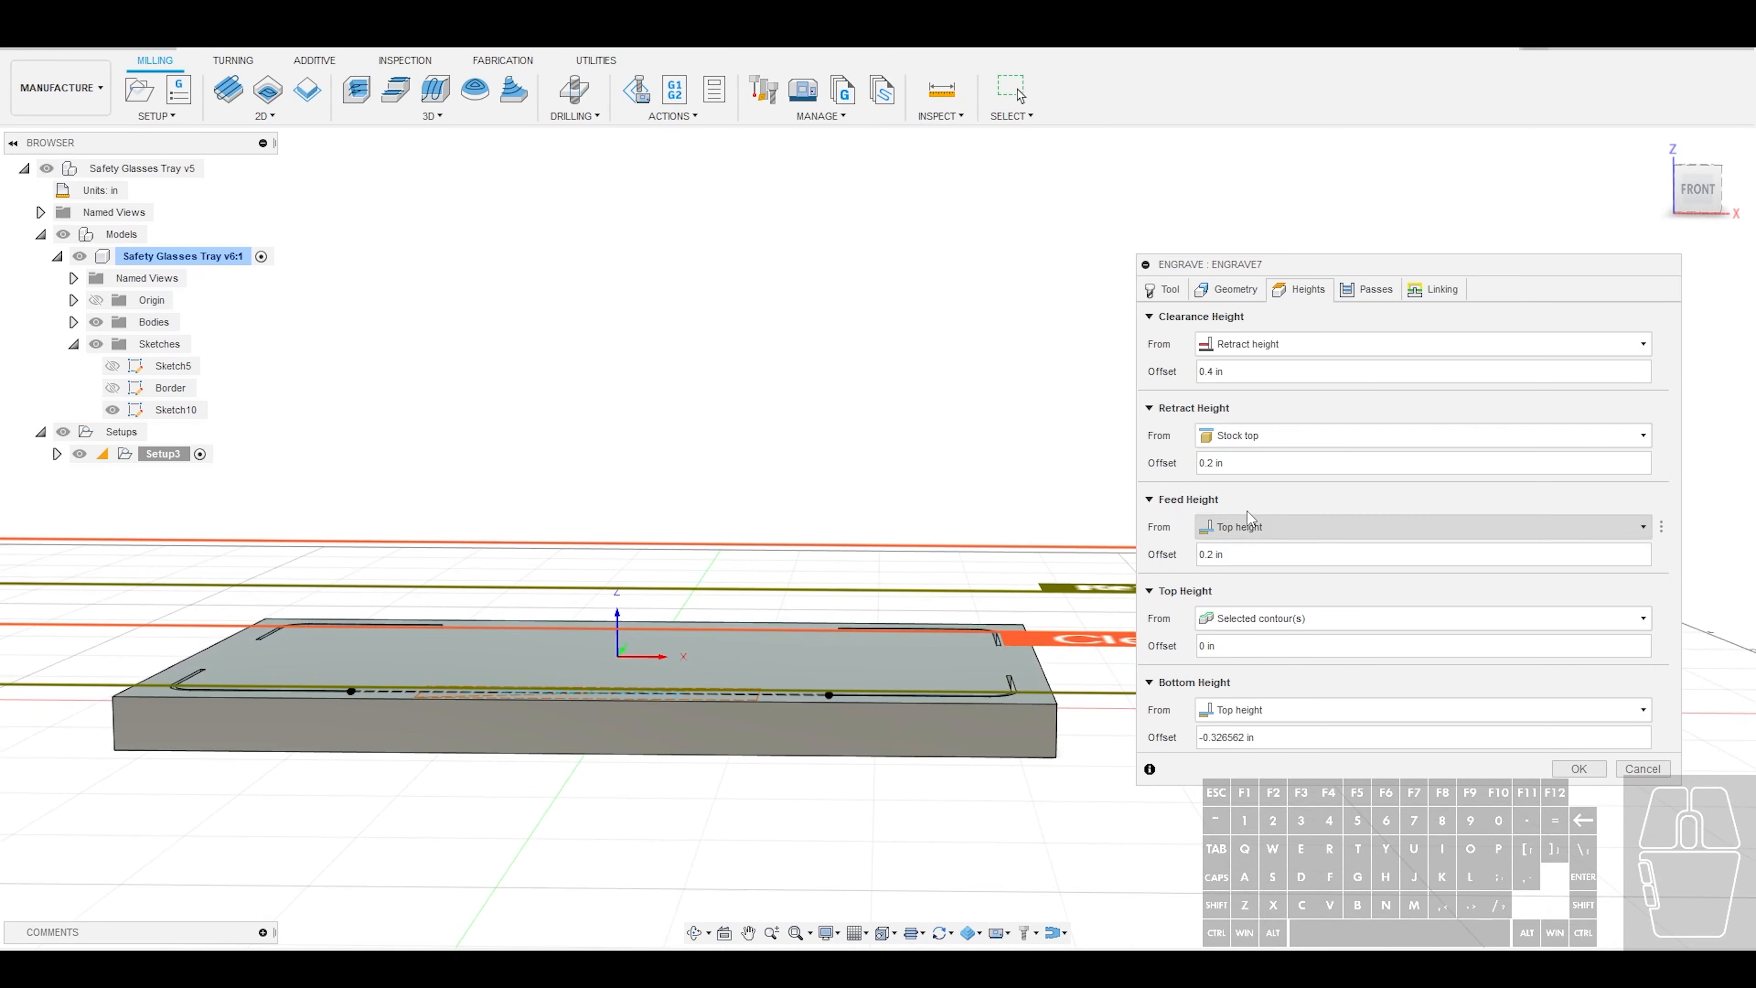
mouse_move(1248, 527)
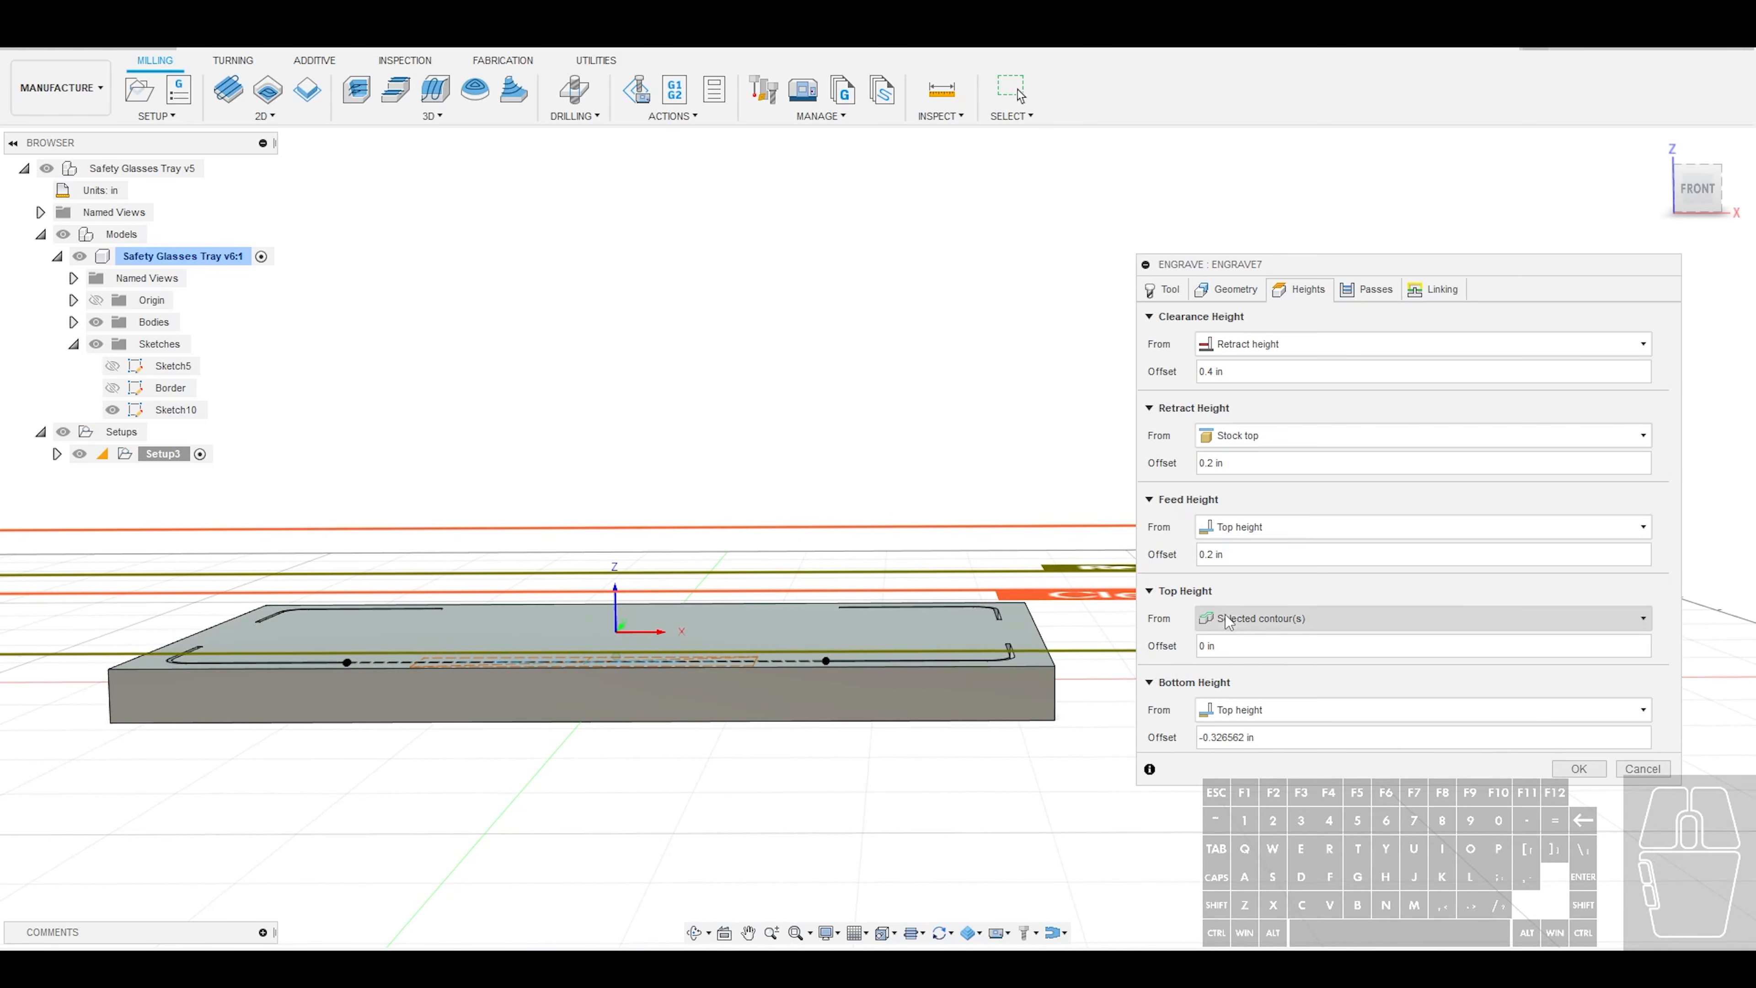
middle_click_drag(1047, 683, 1040, 633, "shift")
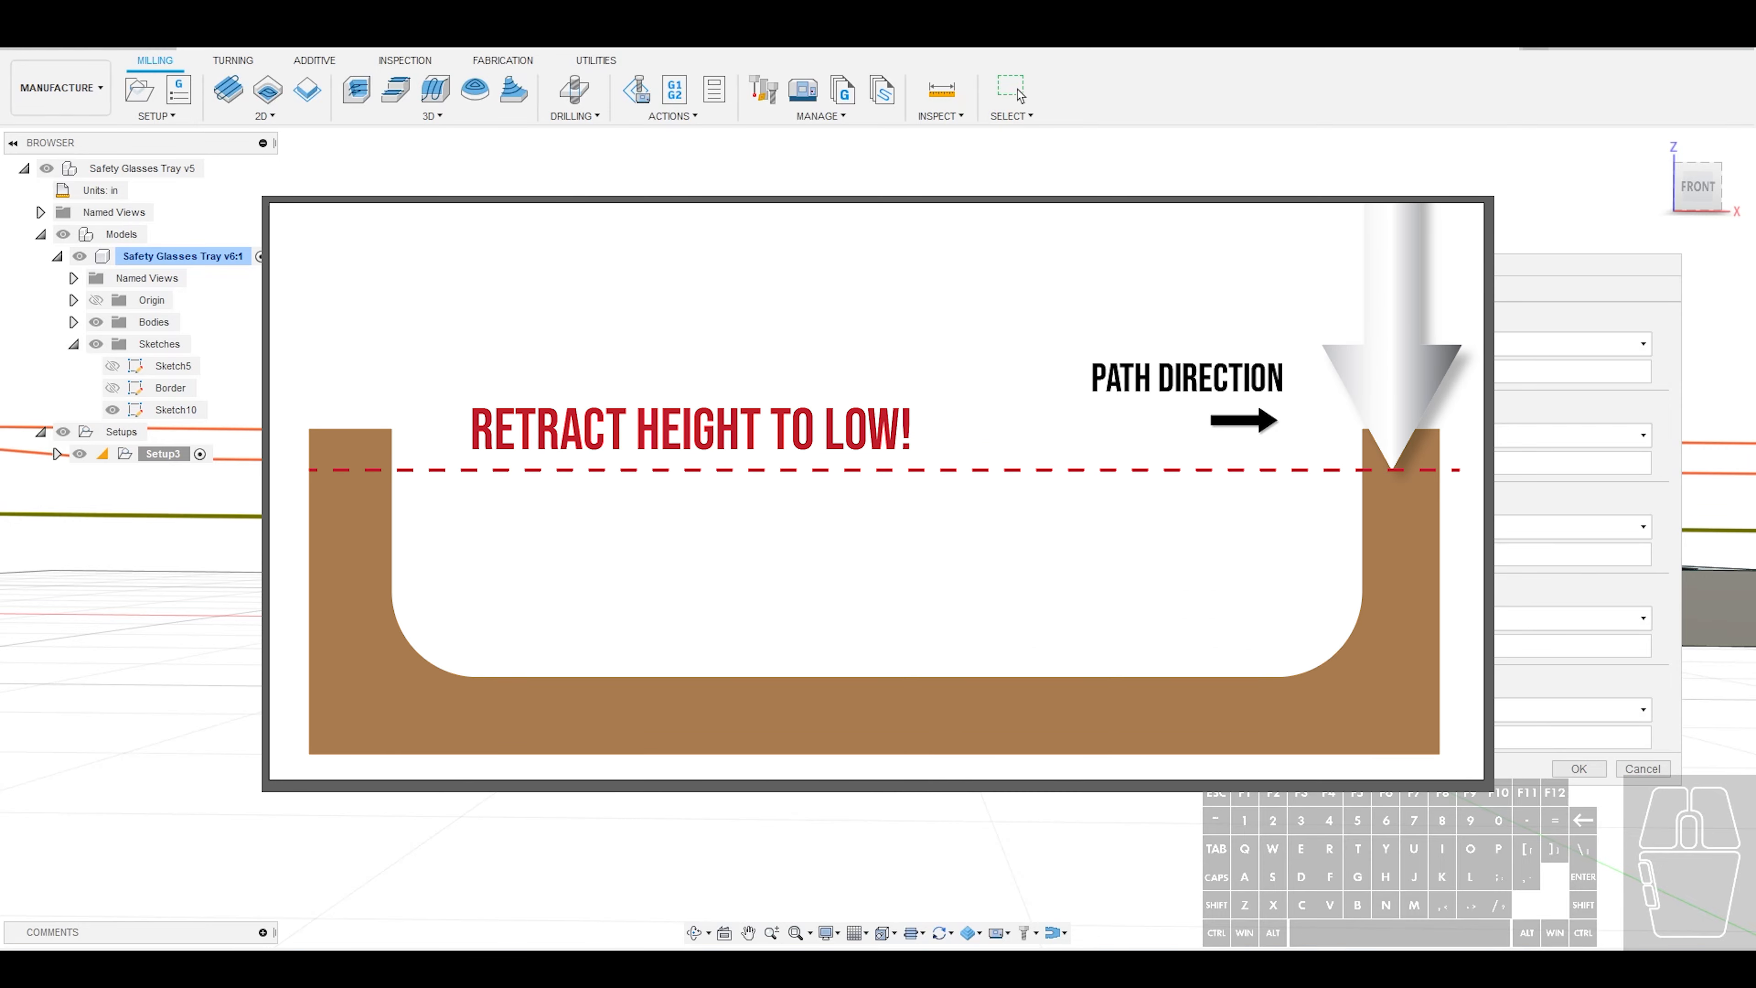
mouse_move(489, 483)
middle_mouse_down("shift")
mouse_move(509, 514)
mouse_move(500, 497)
middle_mouse_up("shift")
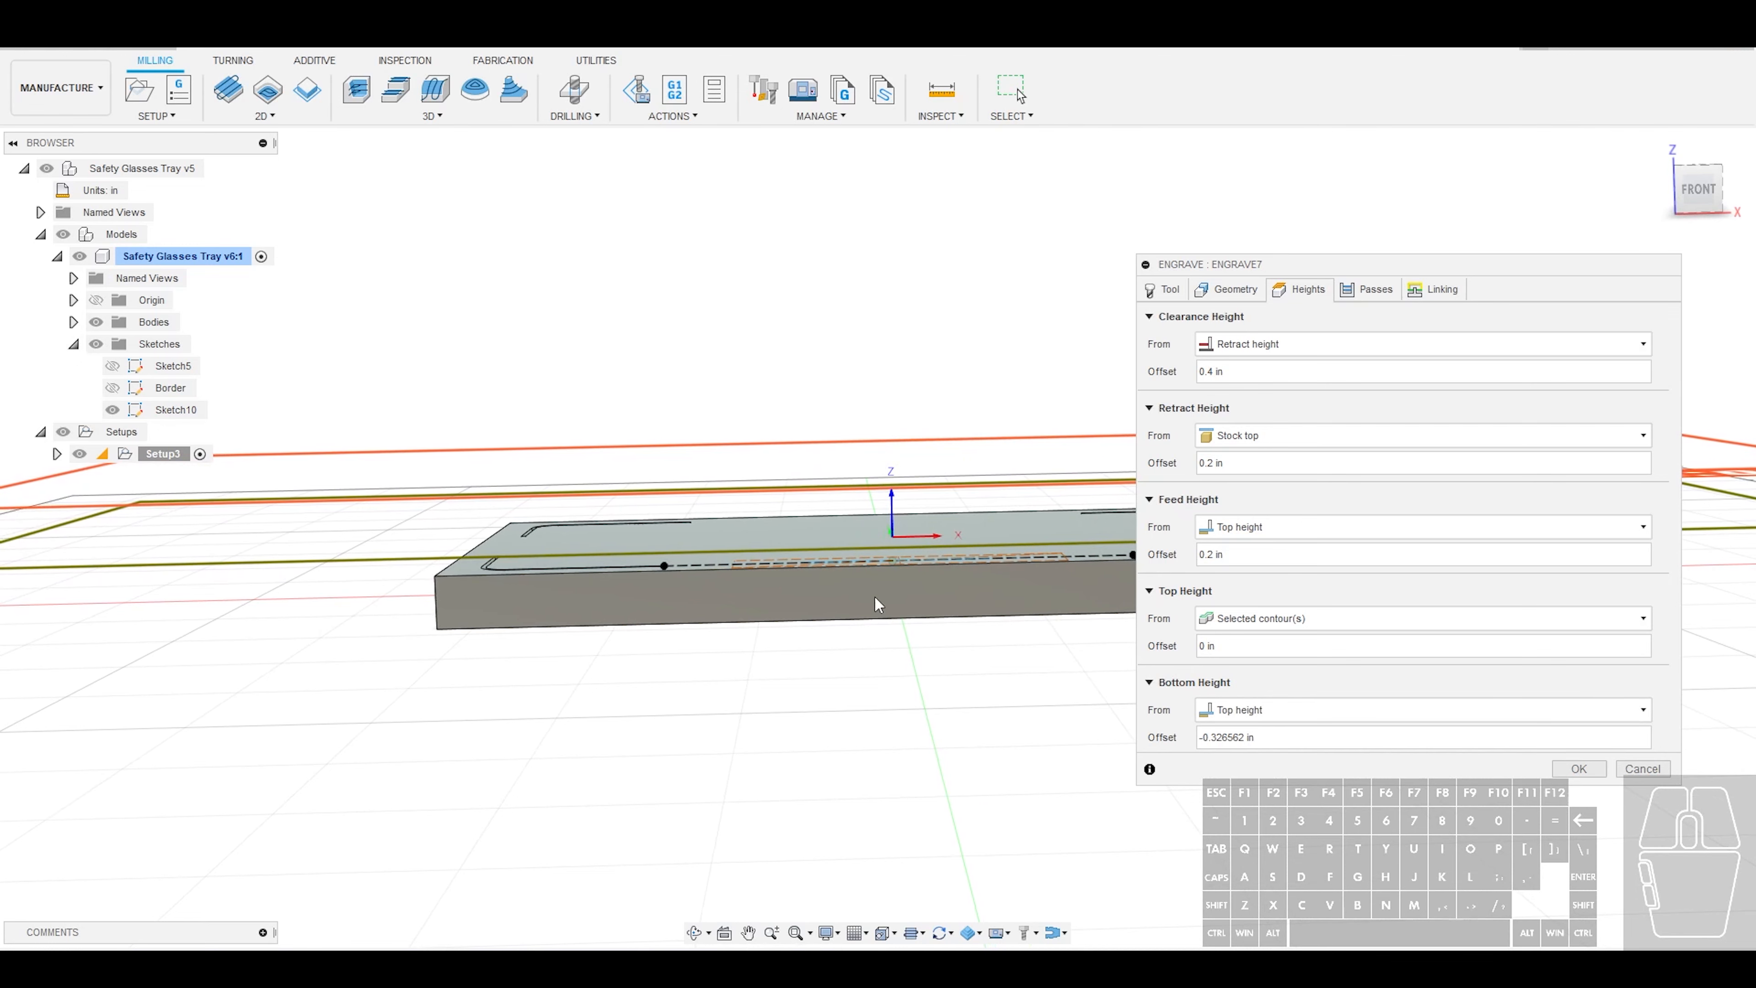
middle_click_drag(874, 596, 753, 509)
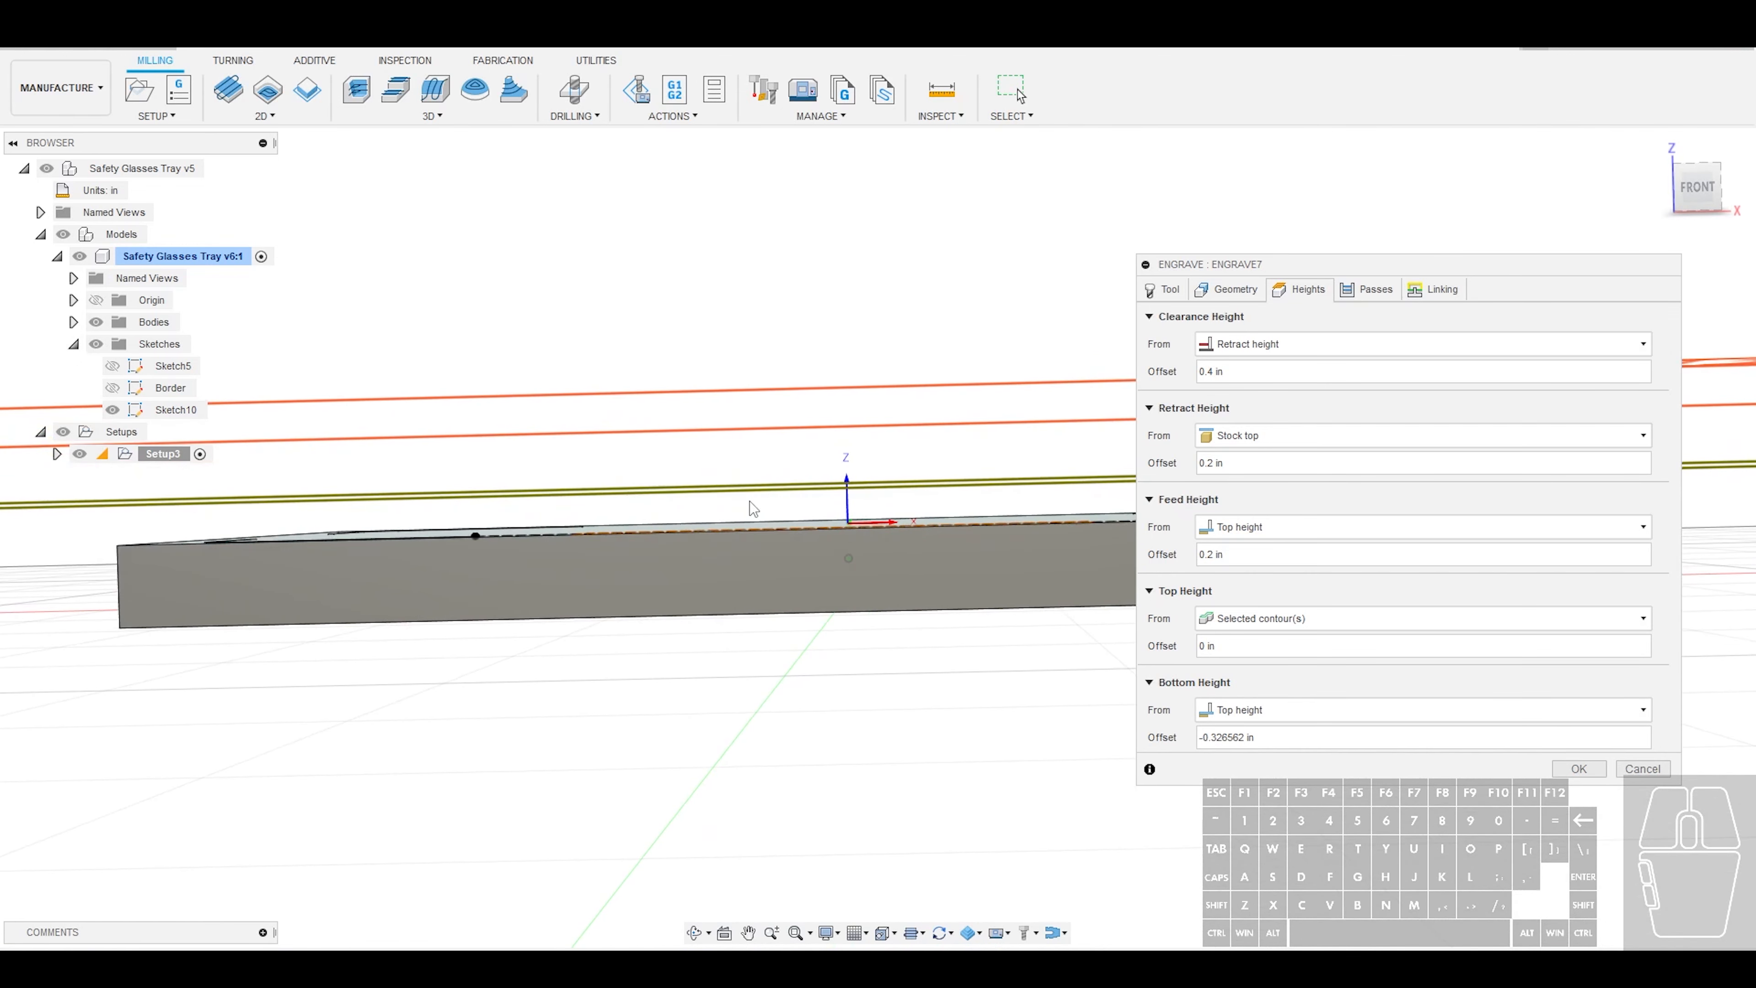
middle_click_drag(796, 629, 798, 609, "shift")
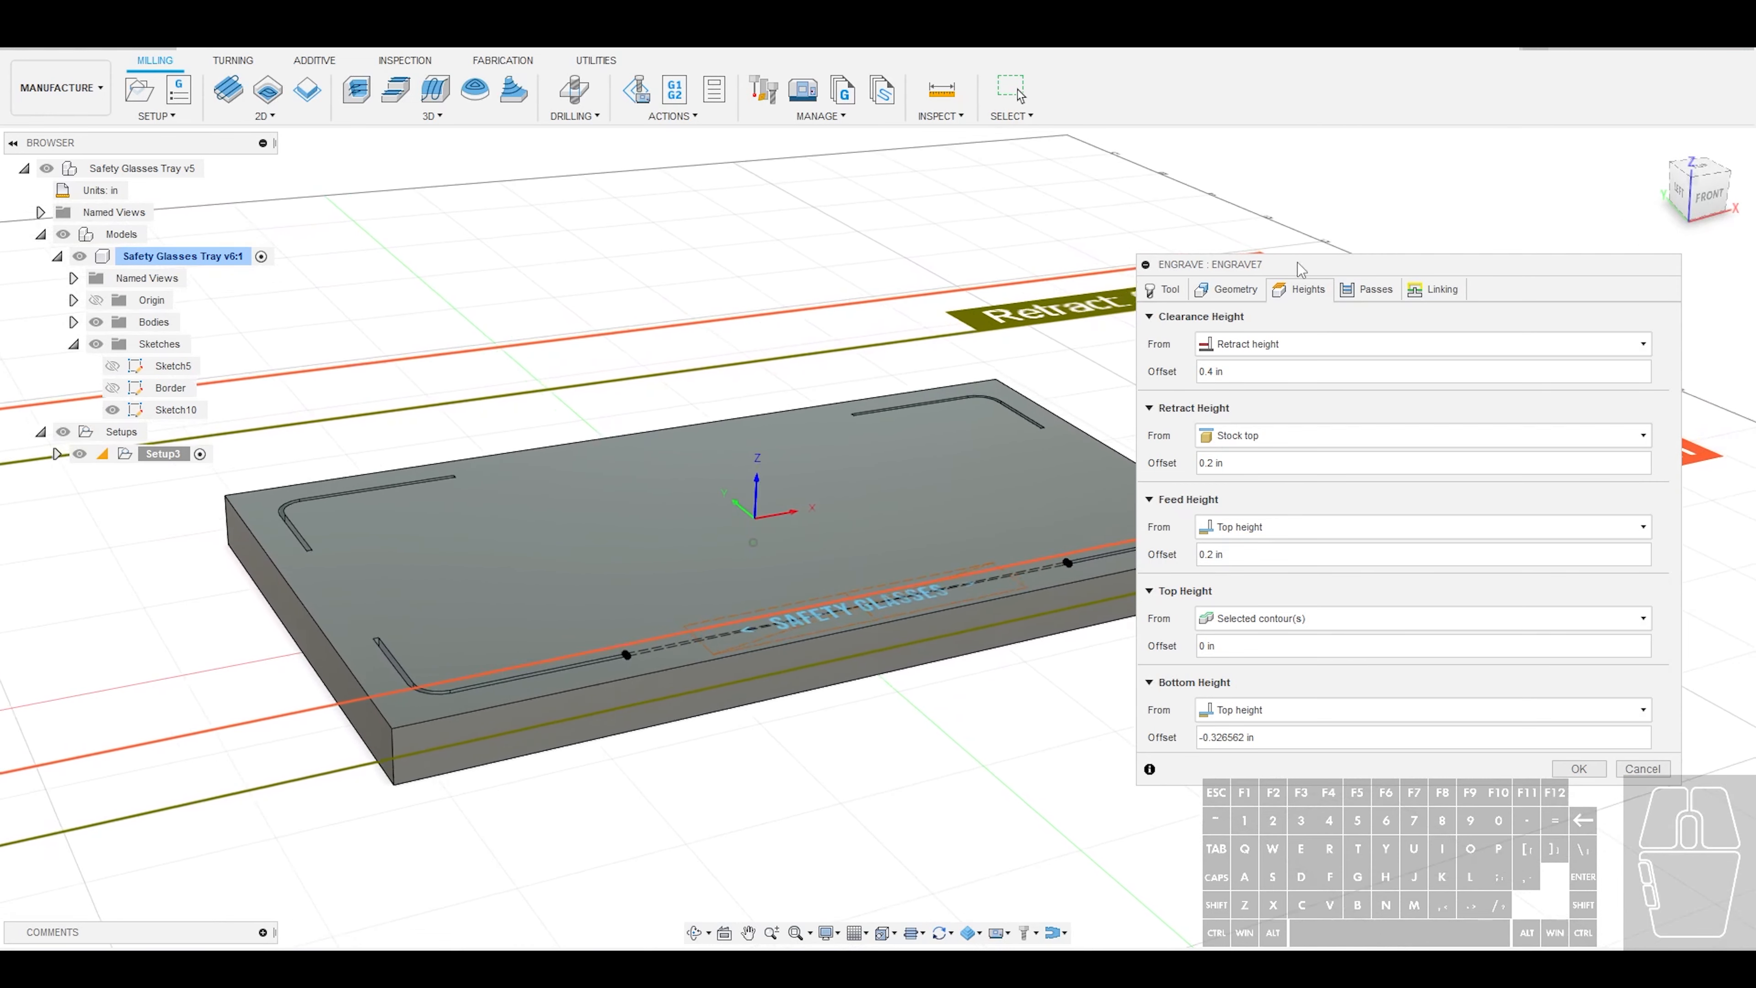
Review the Engrave operation's pass and linking settings without changing them, and accept the operation to generate its toolpath
left_click(1360, 295)
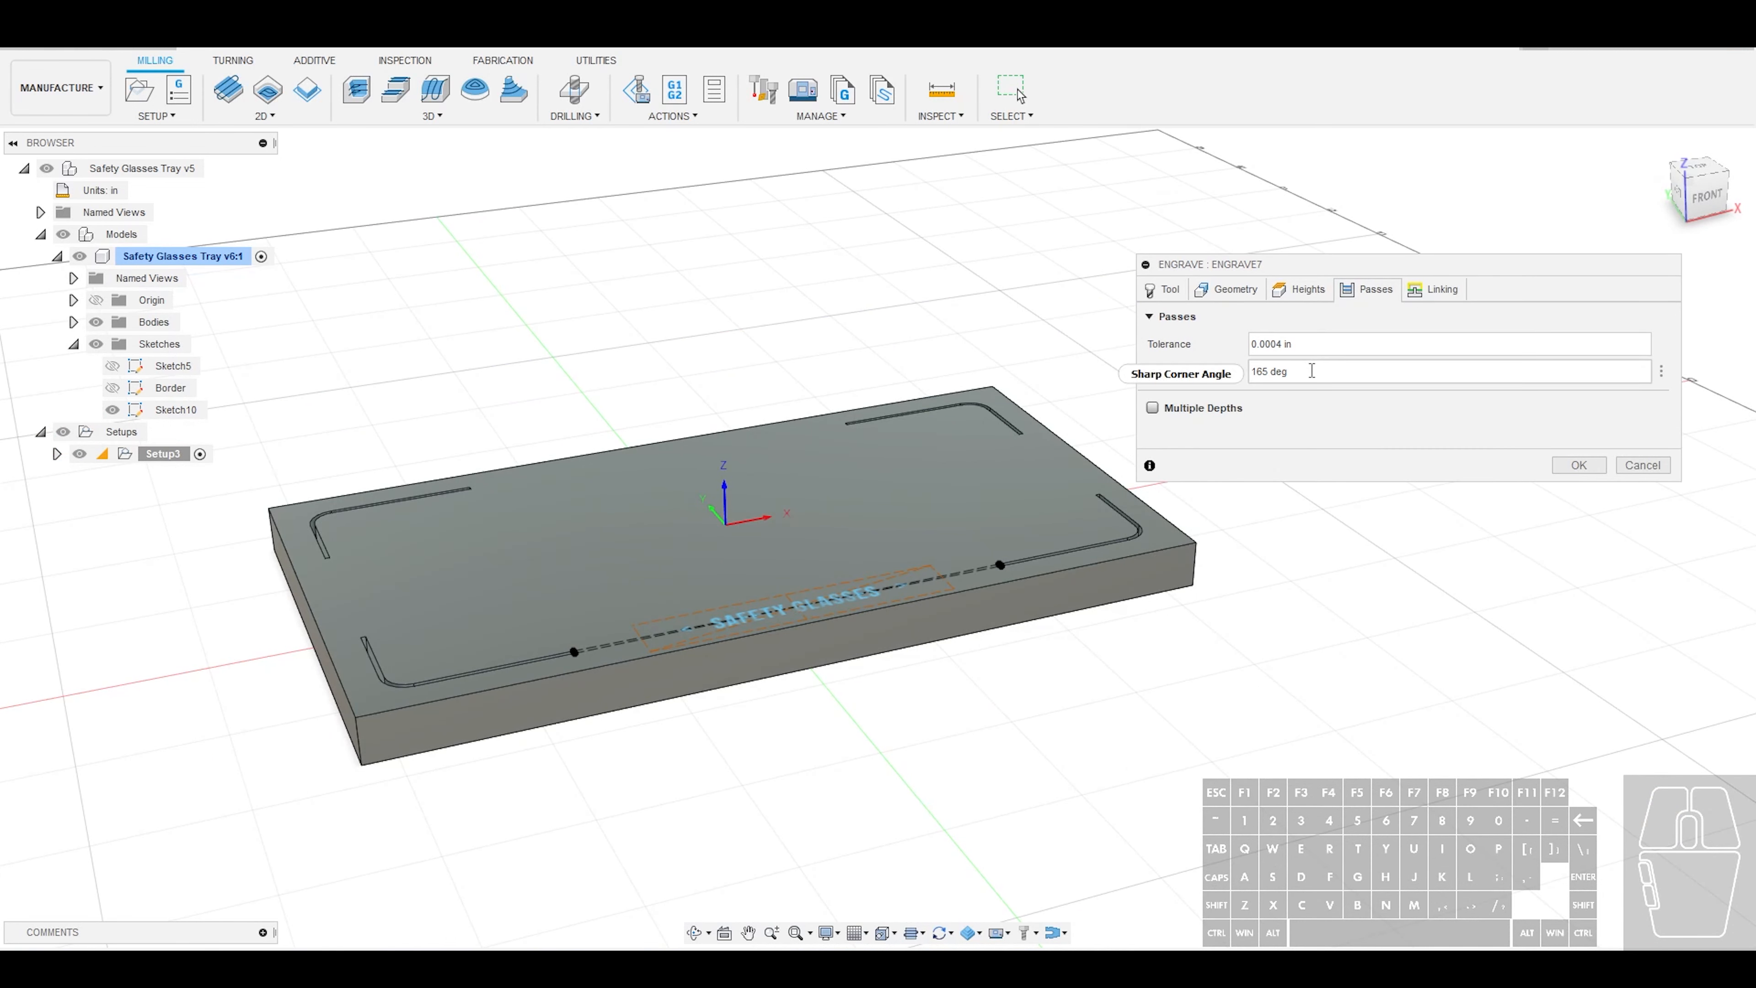
mouse_move(1310, 372)
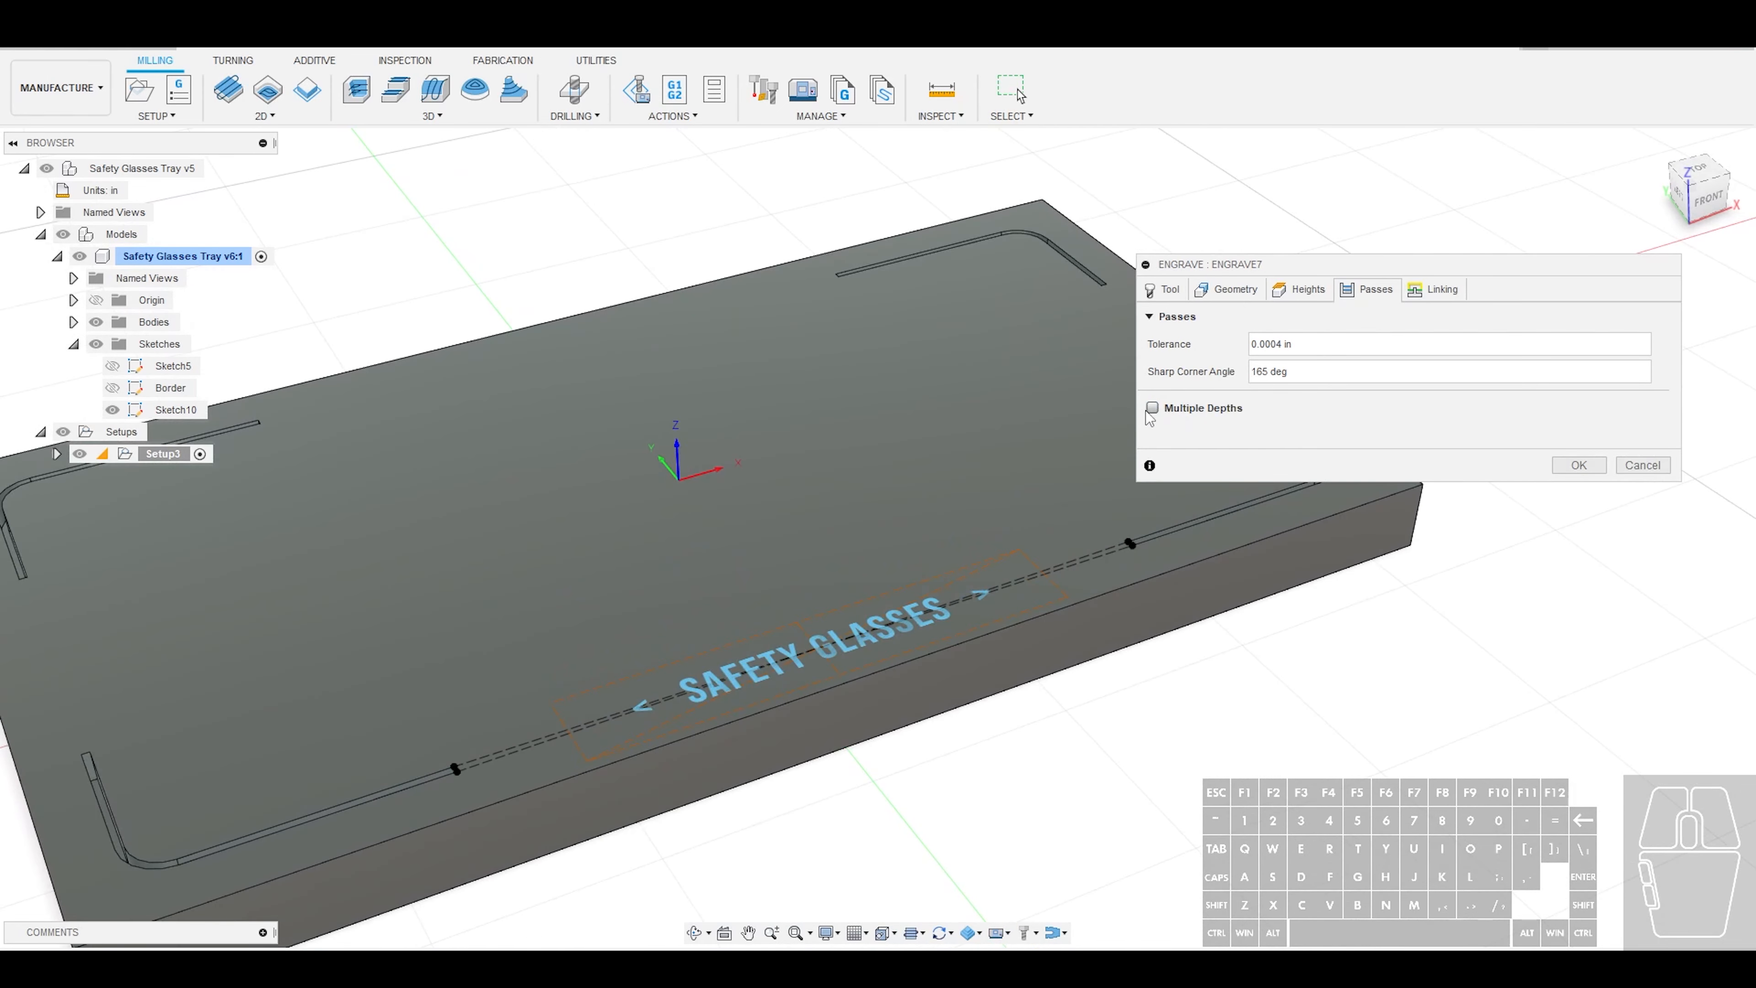
mouse_move(1153, 416)
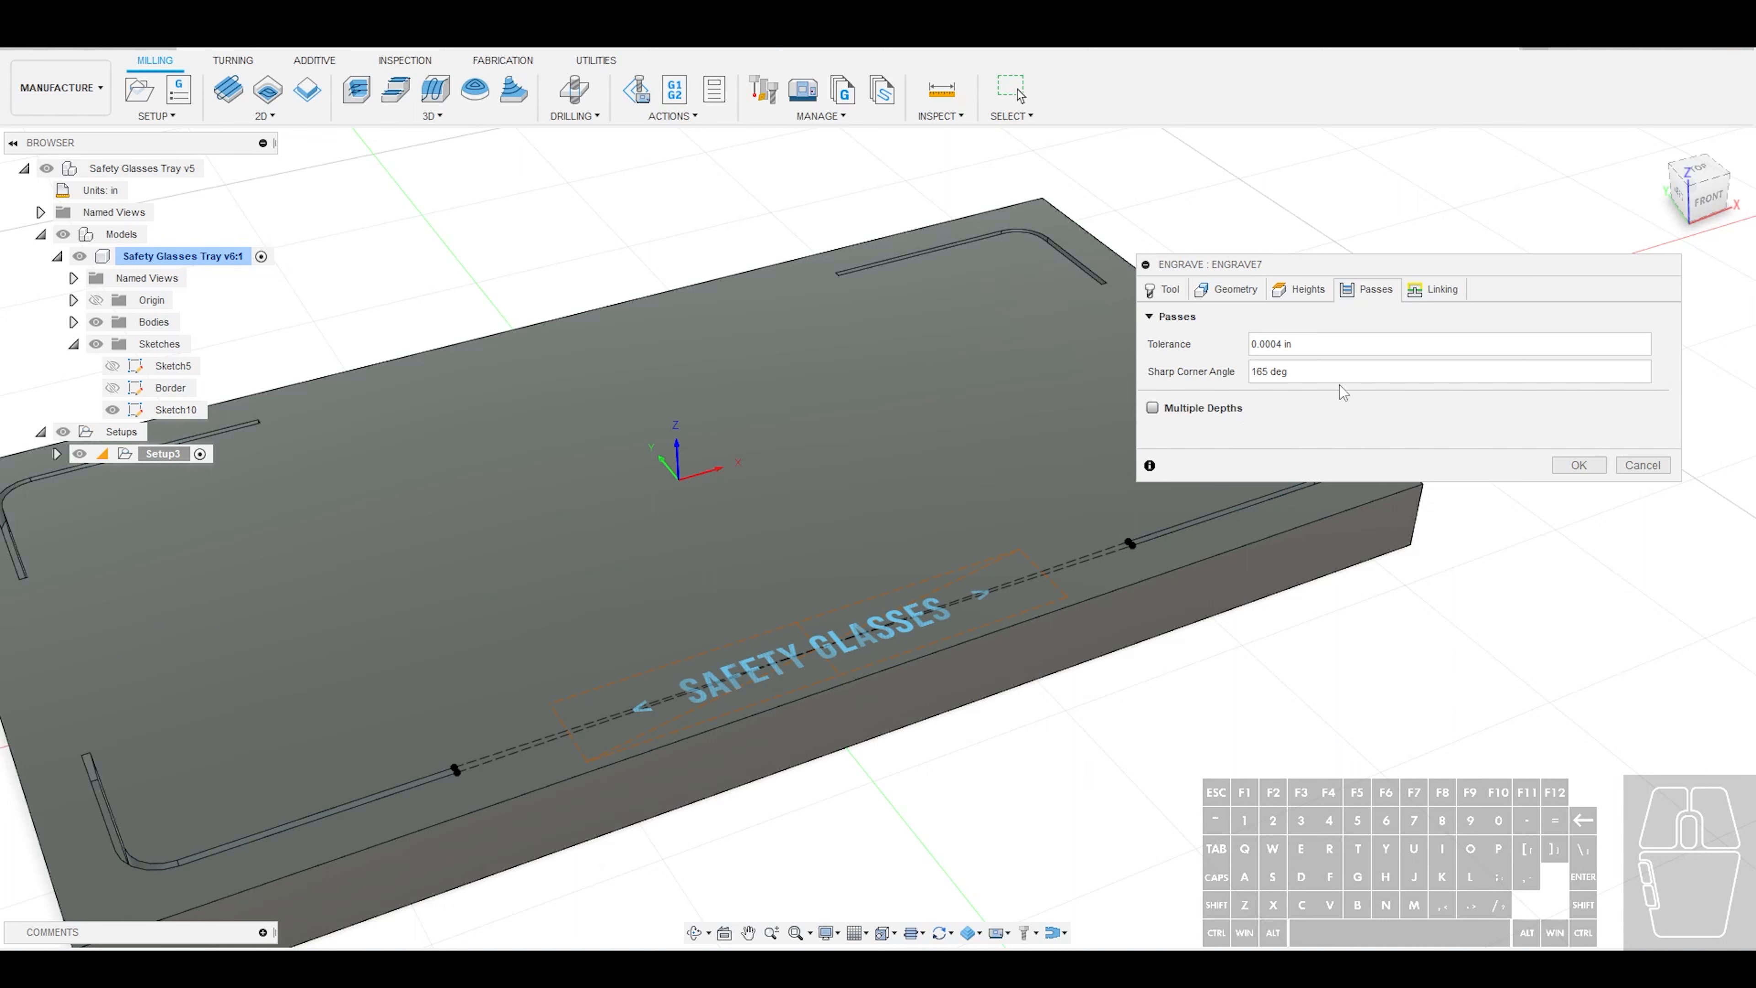
left_click(1435, 291)
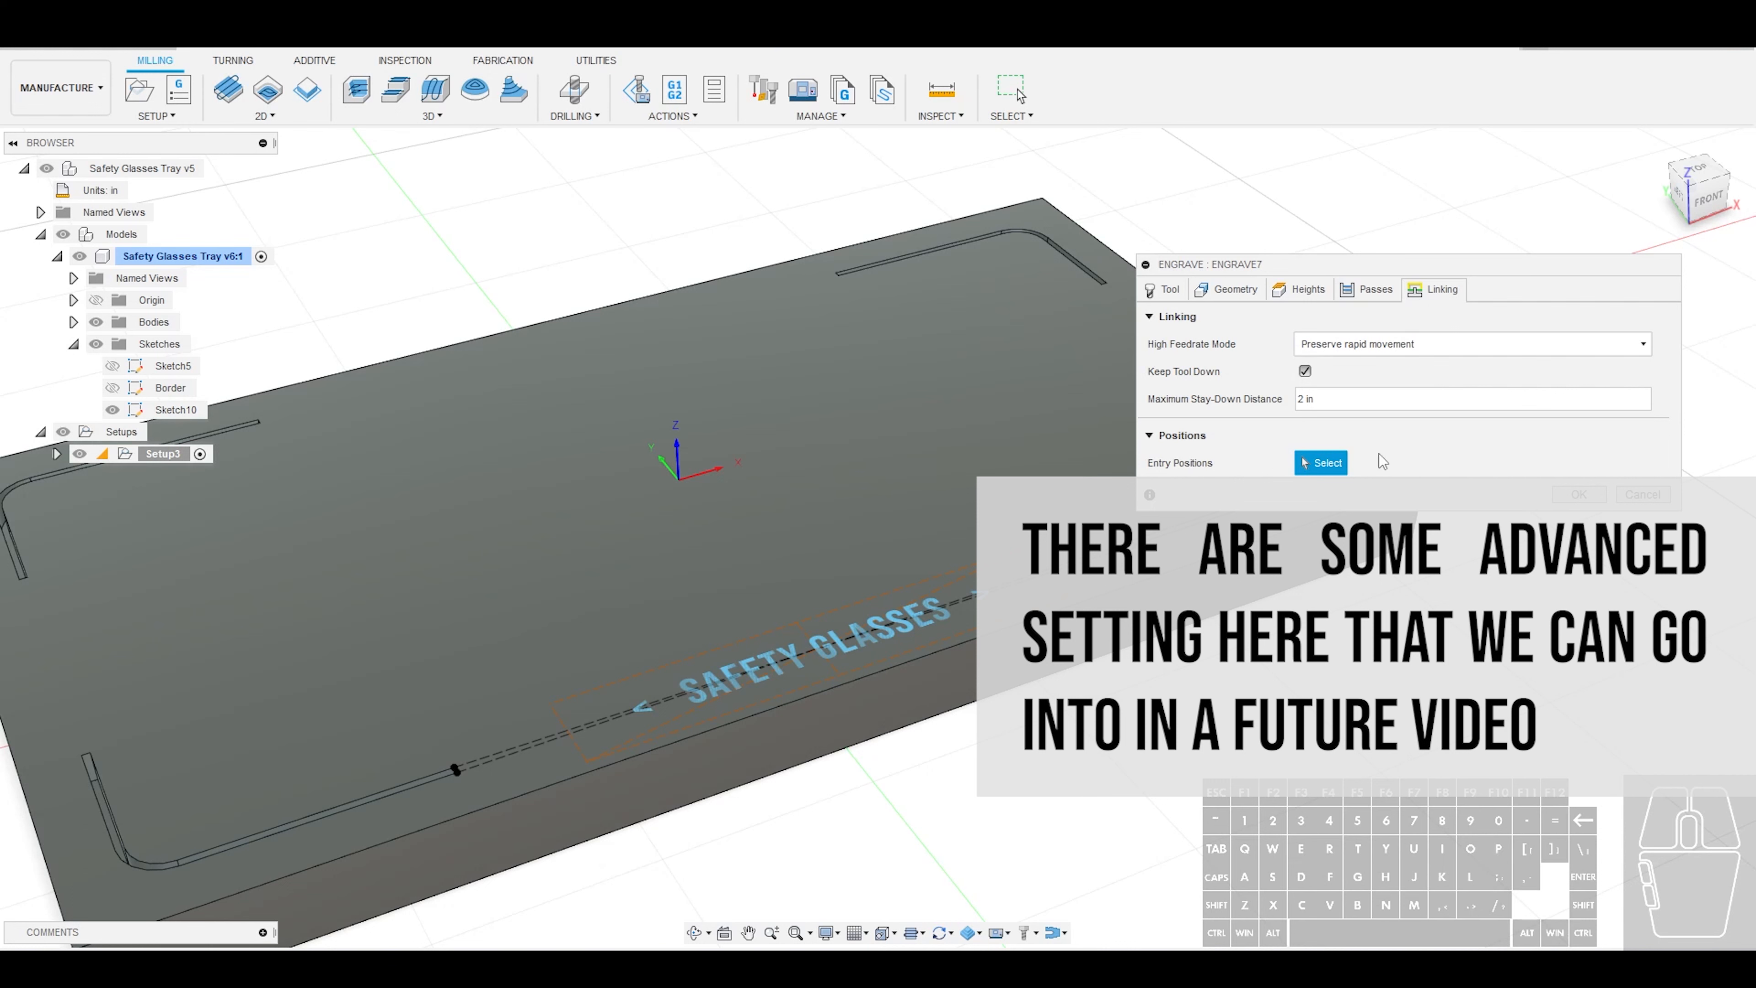
left_click(1322, 462)
left_click(1163, 289)
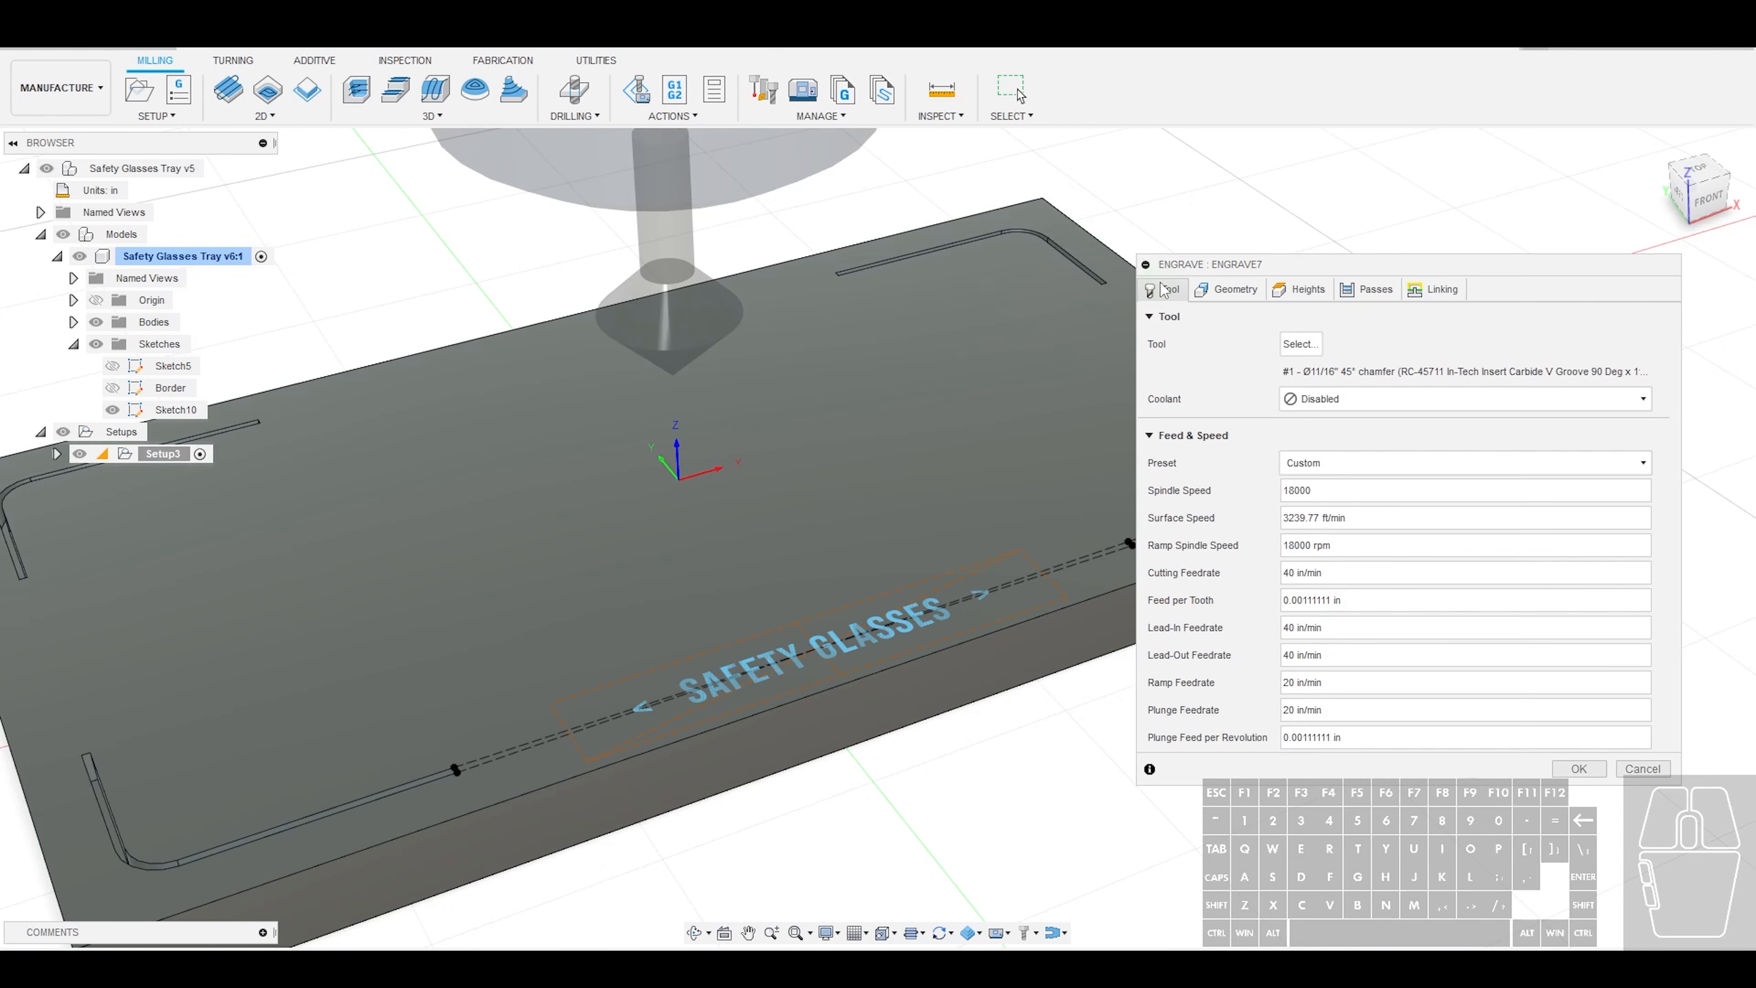
left_click(1576, 769)
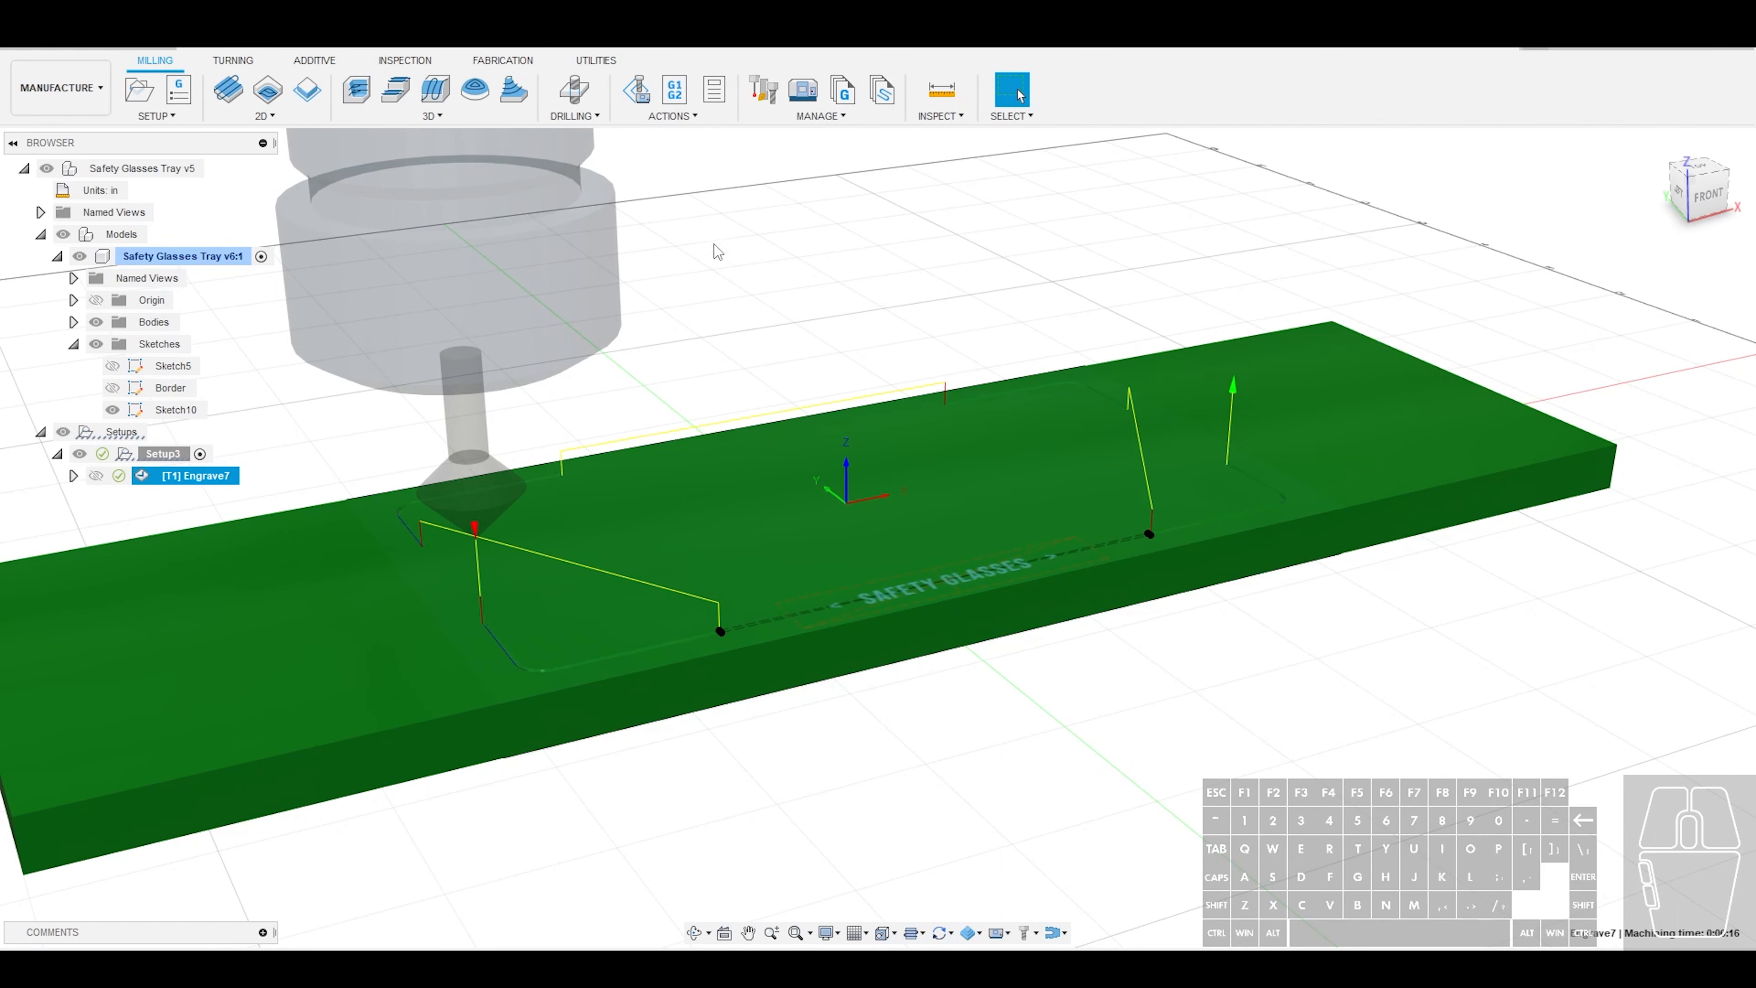
Hide the models so only the stock and toolpath are displayed, and collapse the Safety Glasses Tray component in the browser
scroll(720, 254, "up", 2)
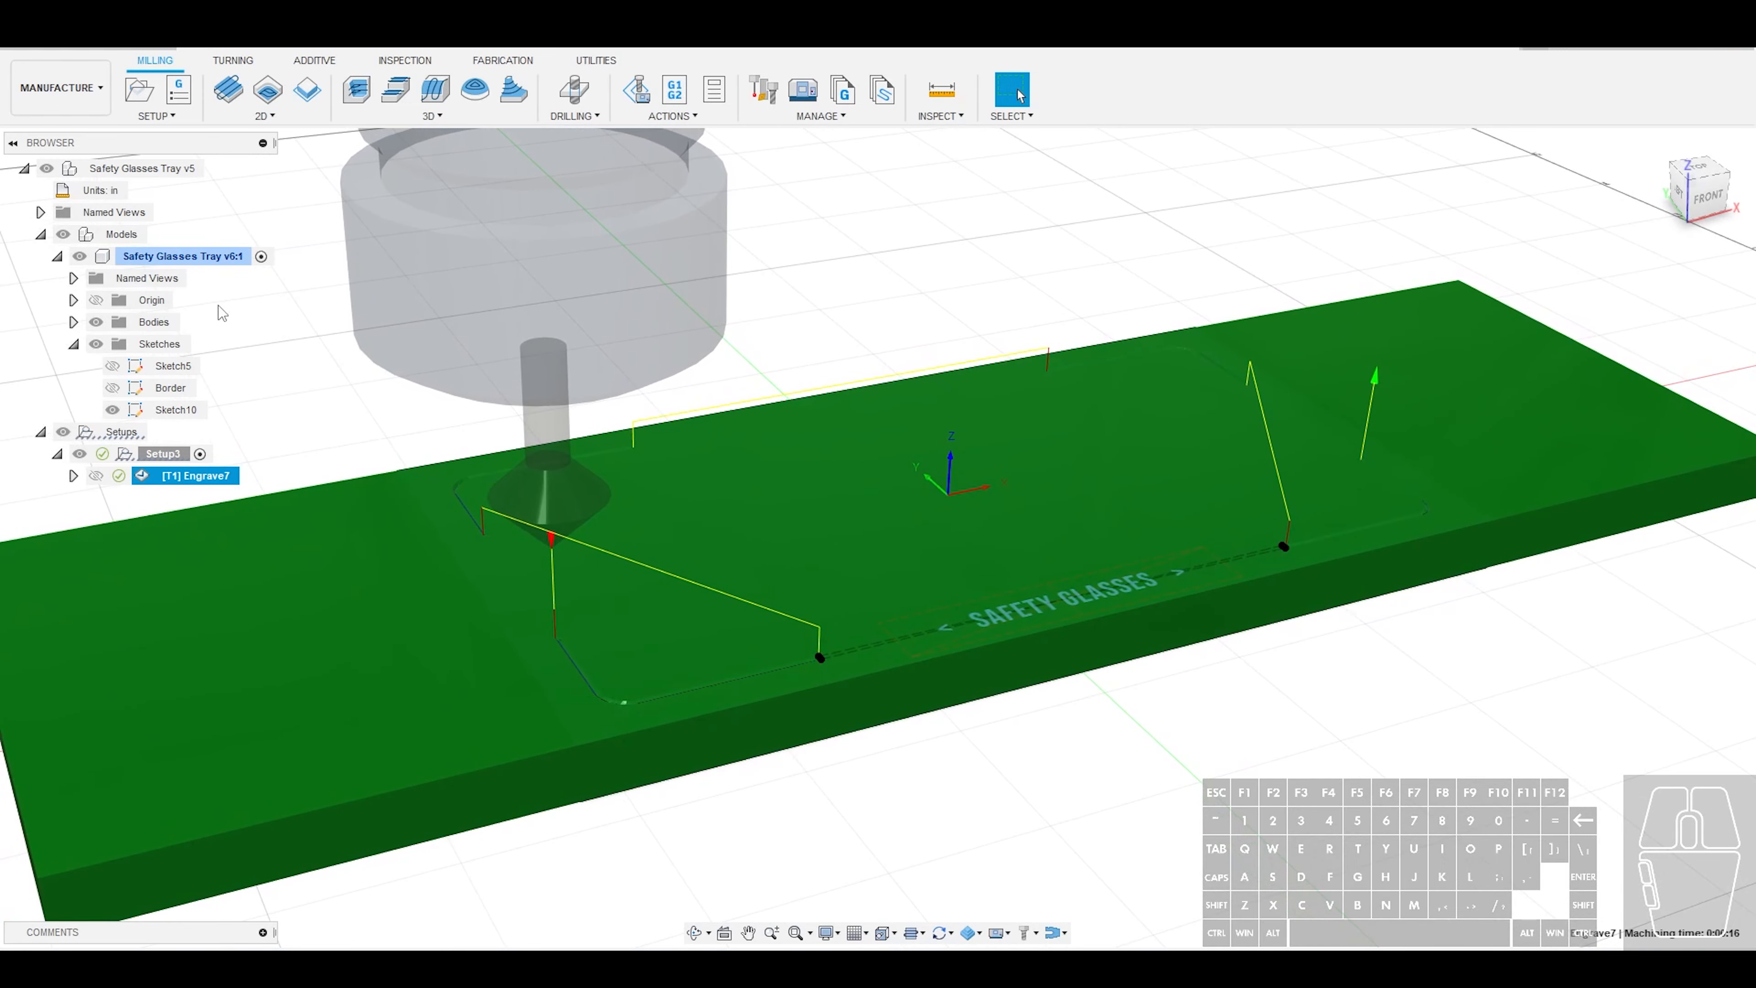
left_click(86, 234)
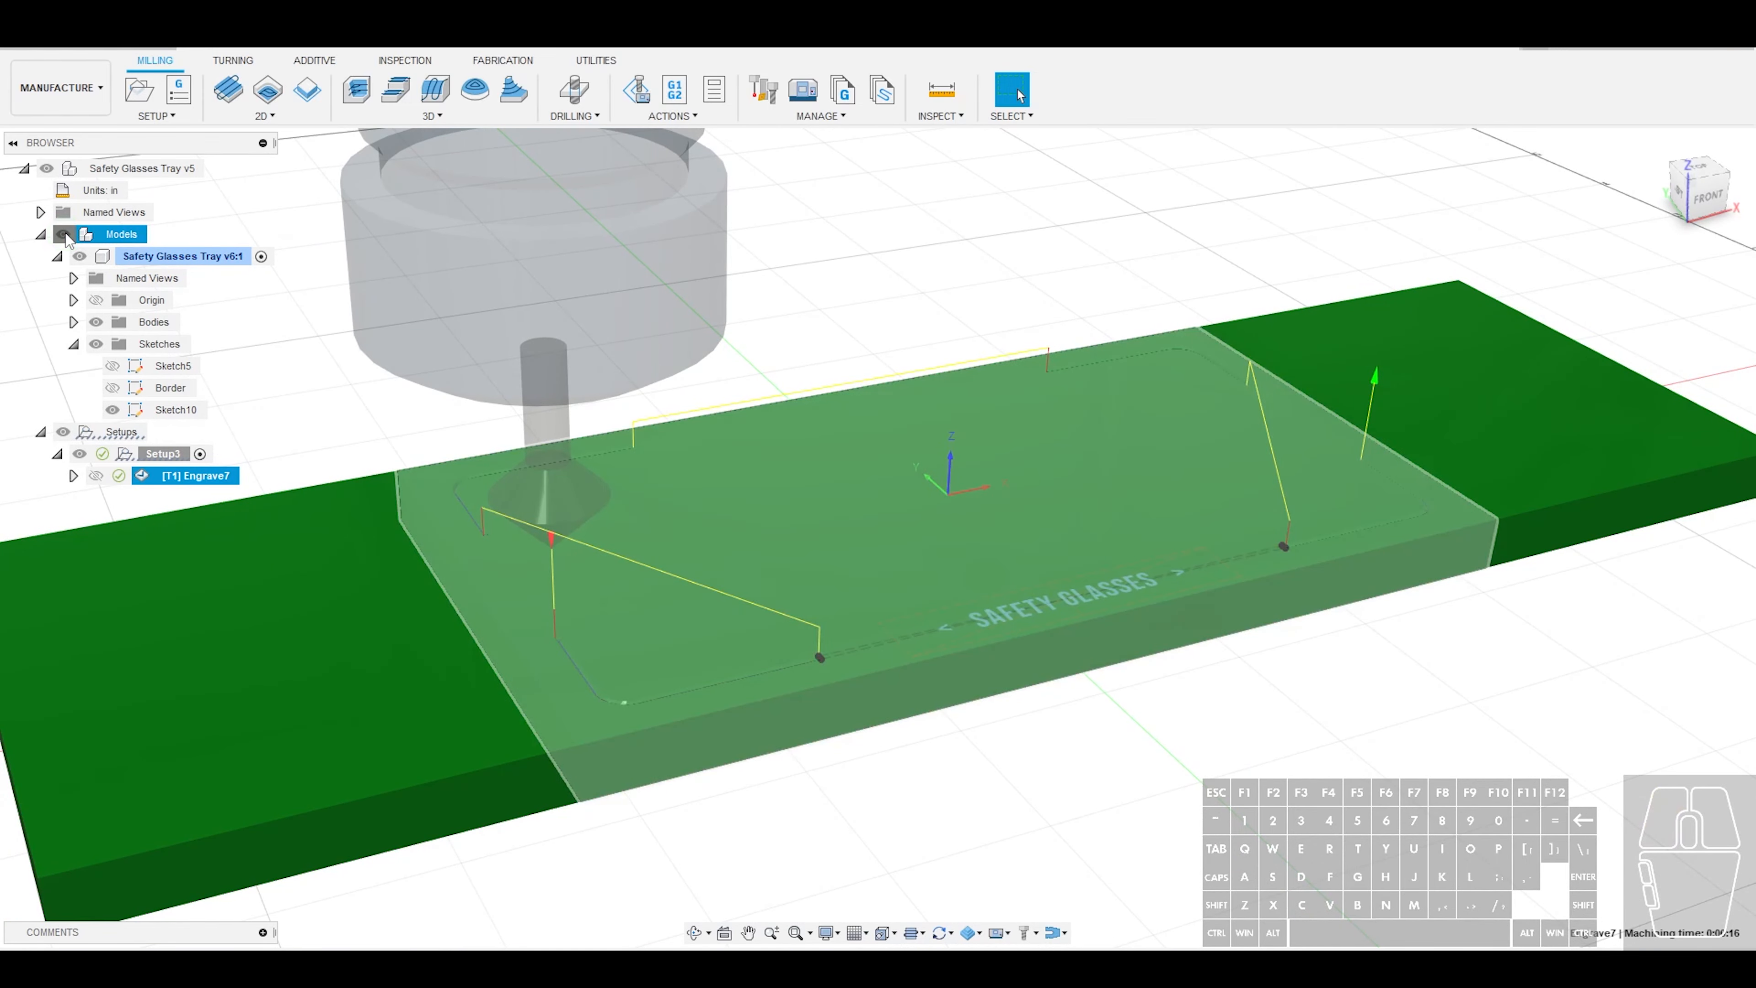
left_click(64, 235)
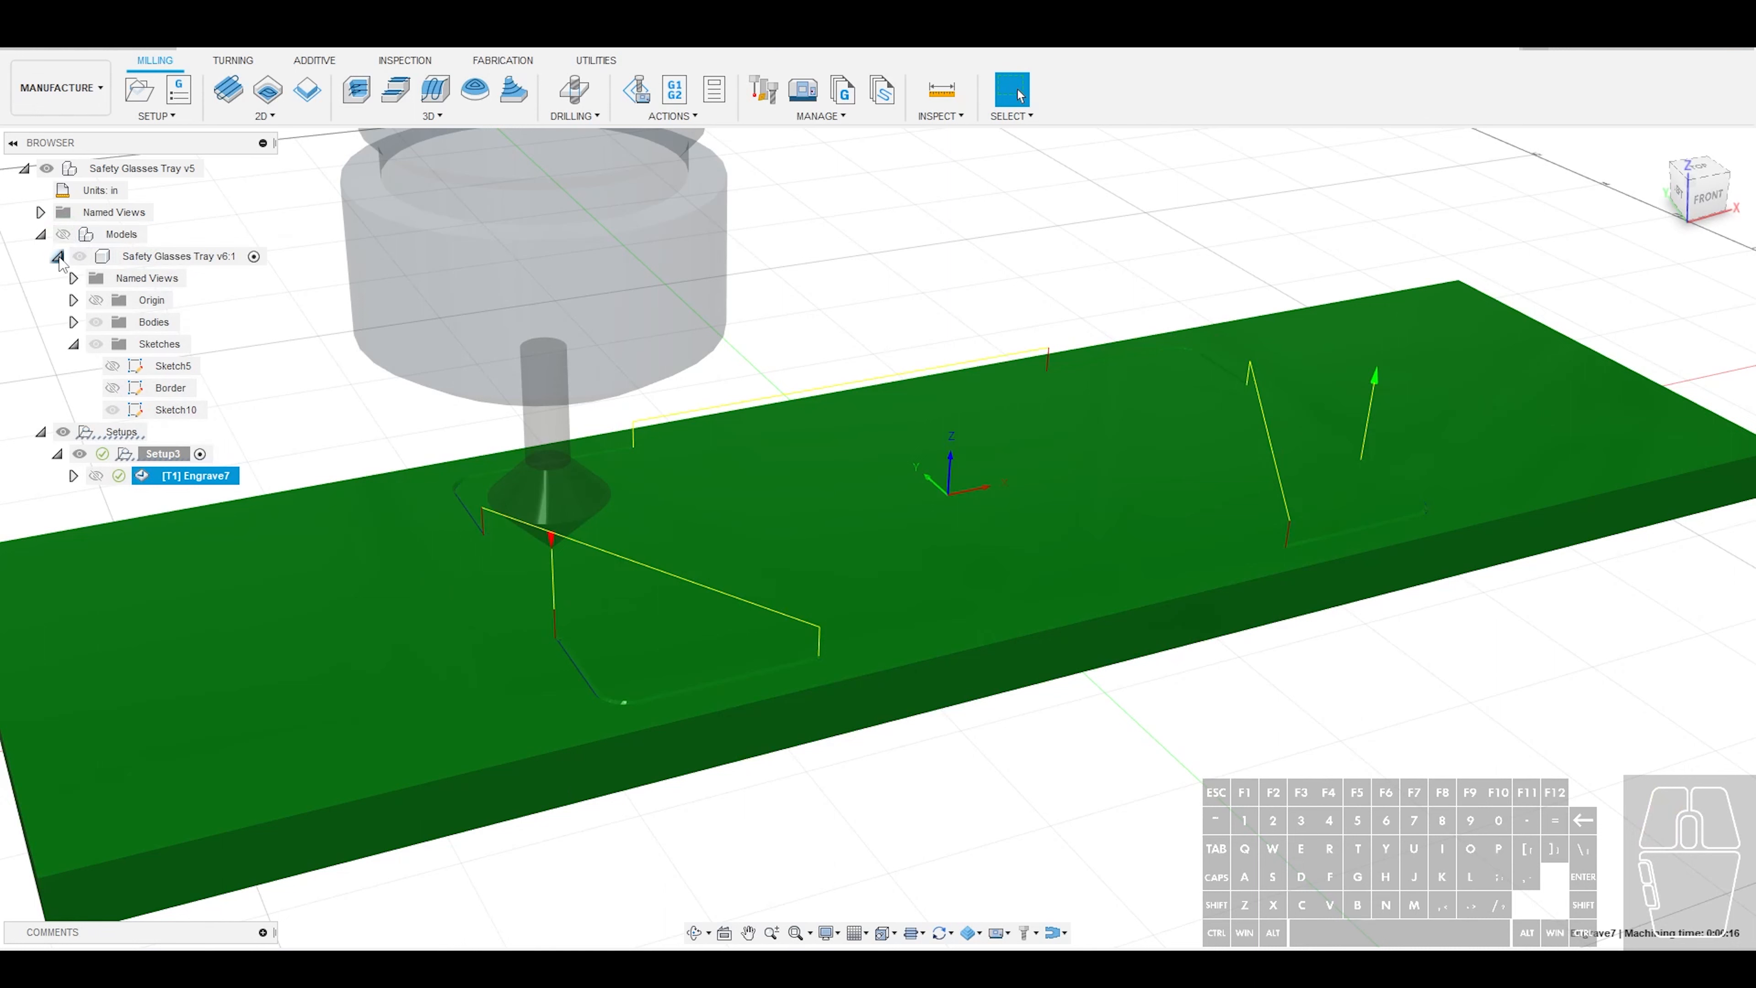
left_click(57, 257)
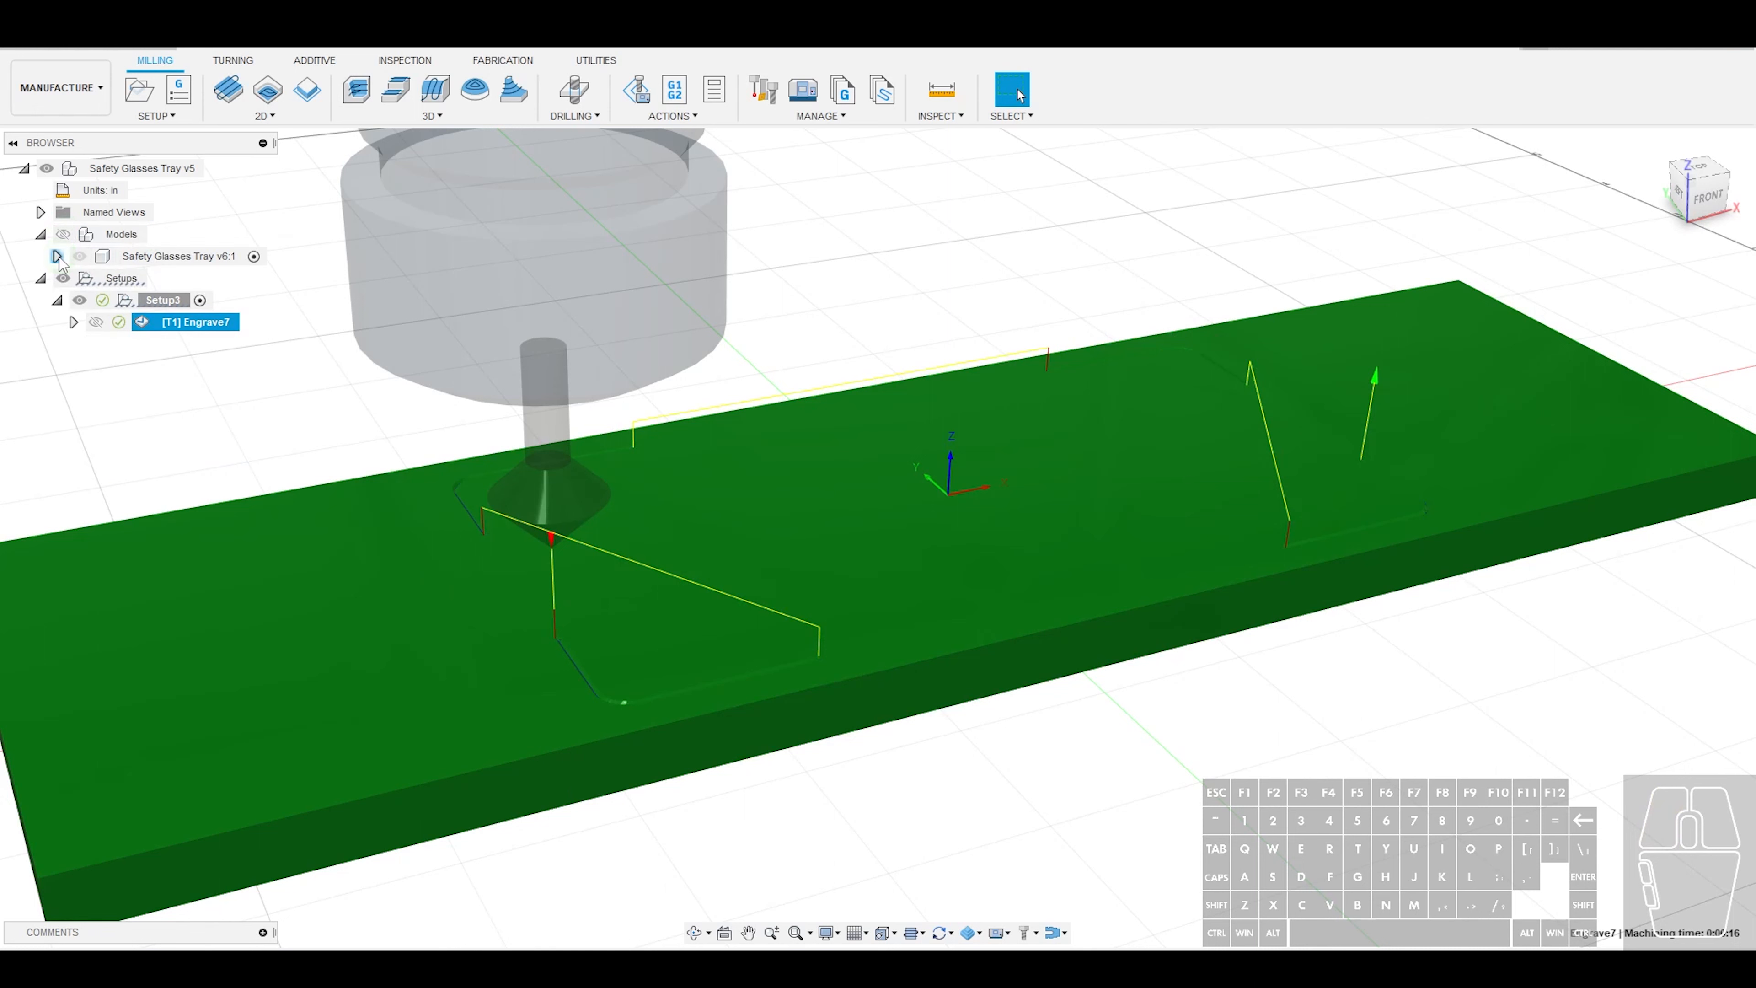
Start a machine simulation of the border Engrave operation and move the simulation settings dialog clear of the stock
left_click(638, 90)
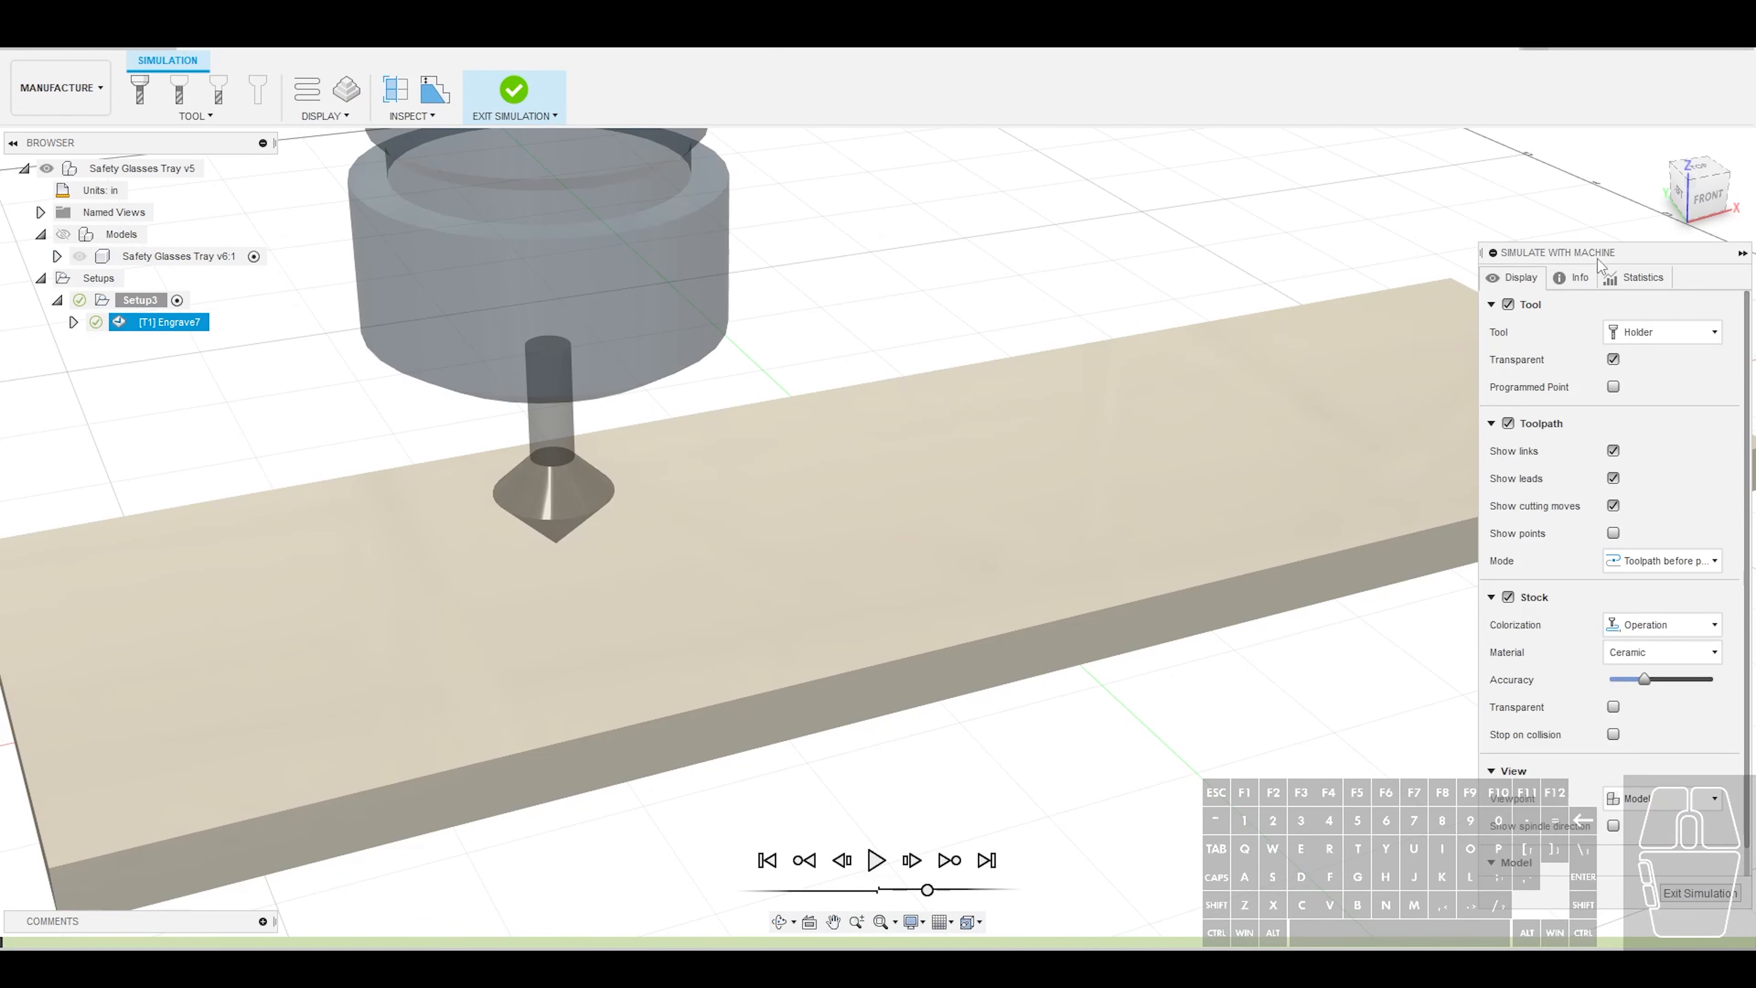
left_click_drag(1598, 261, 1536, 219)
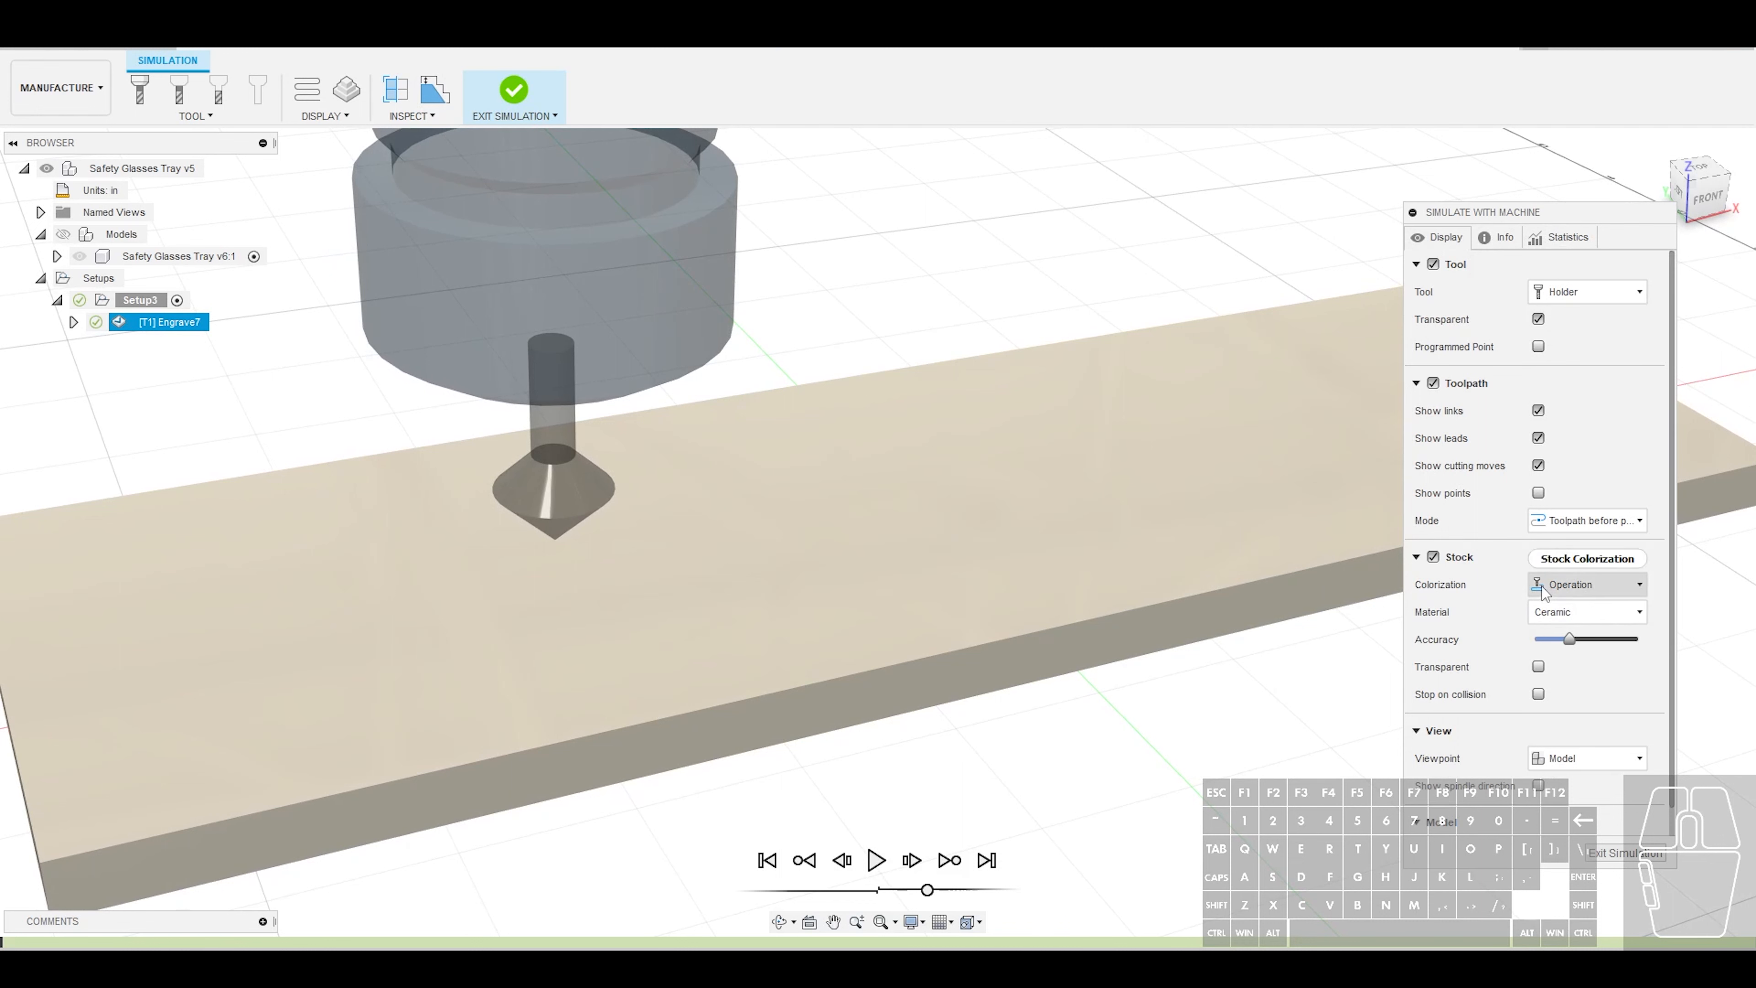
Preview the simulated stock in Metallic Paint, Mirror and transparent display, and restore the opaque Ceramic appearance
left_click(1561, 613)
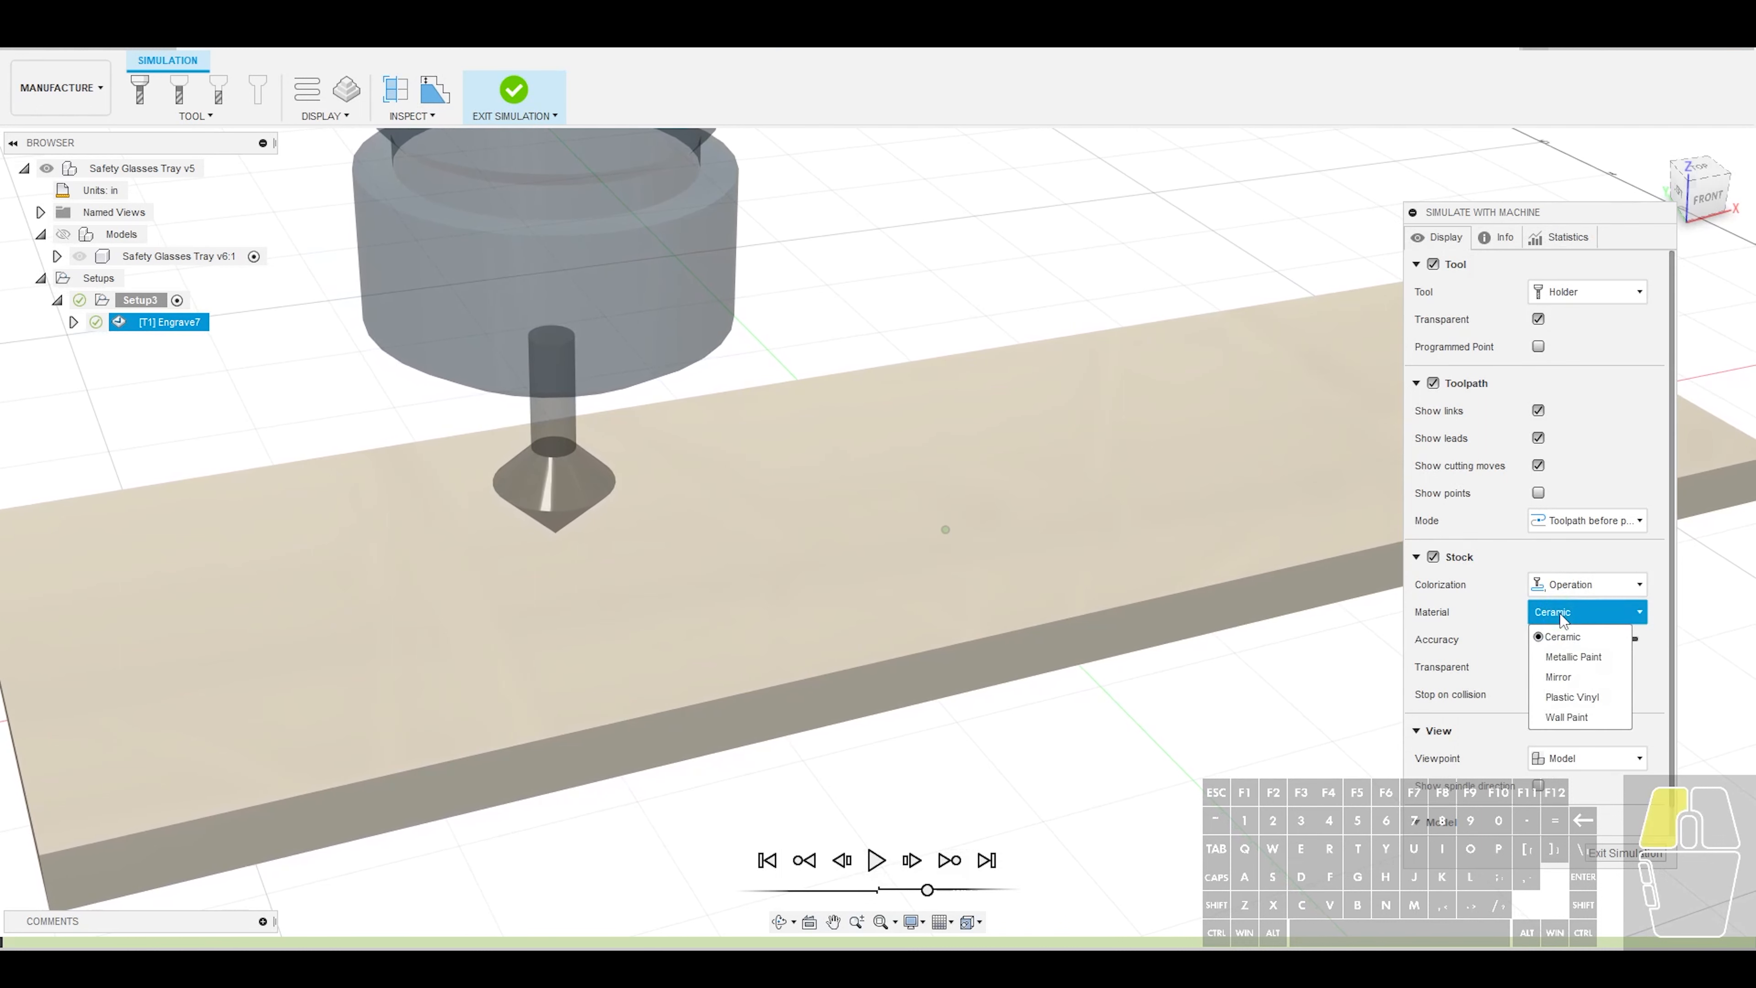
left_click(1562, 637)
left_click(1538, 667)
left_click(1538, 666)
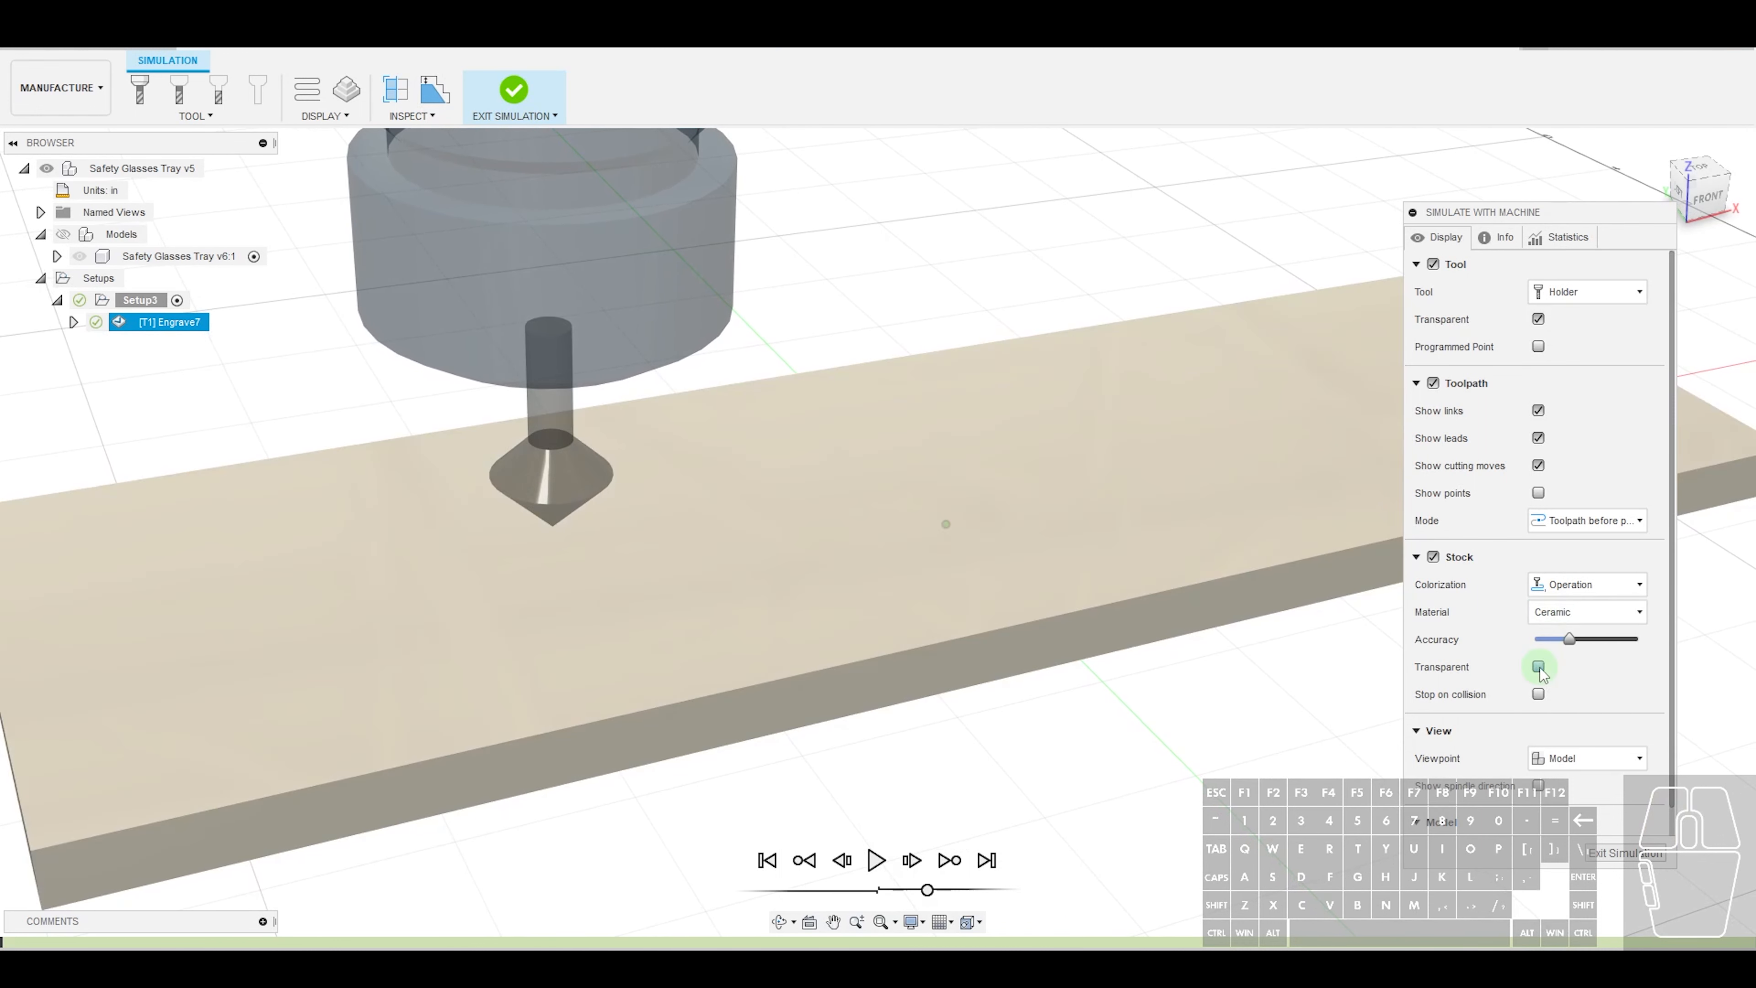
left_click(1538, 666)
left_click(1539, 667)
left_click(1569, 656)
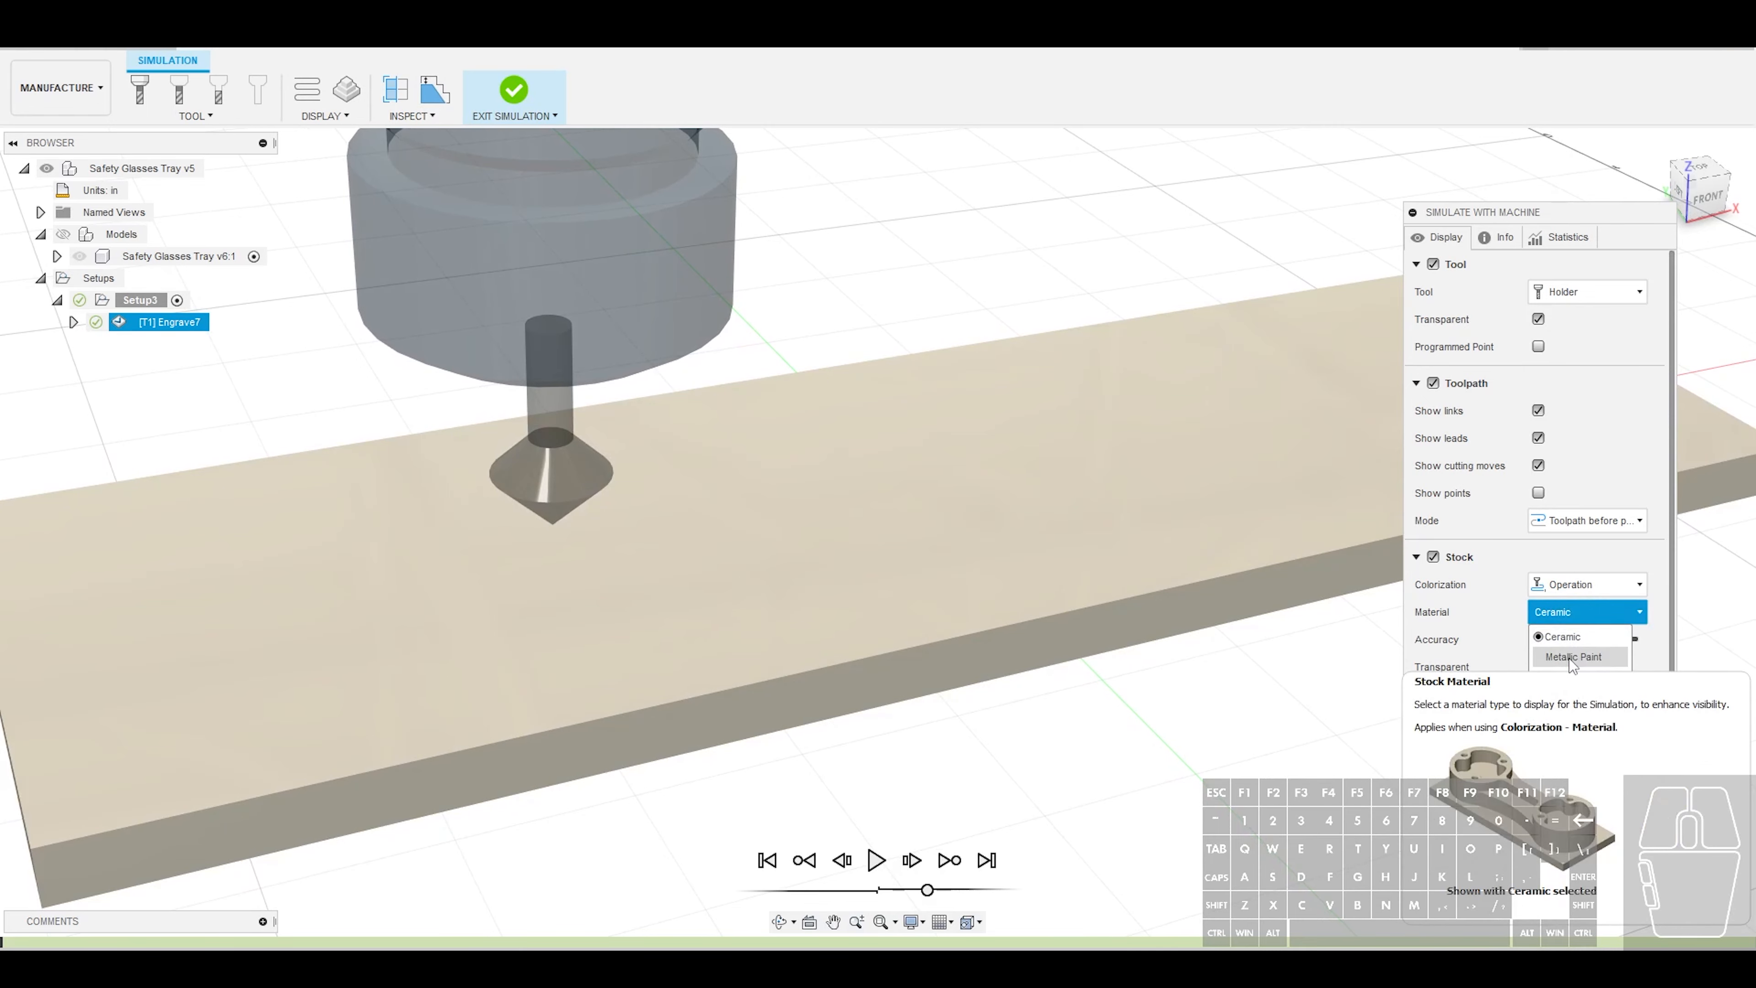
left_click(1578, 618)
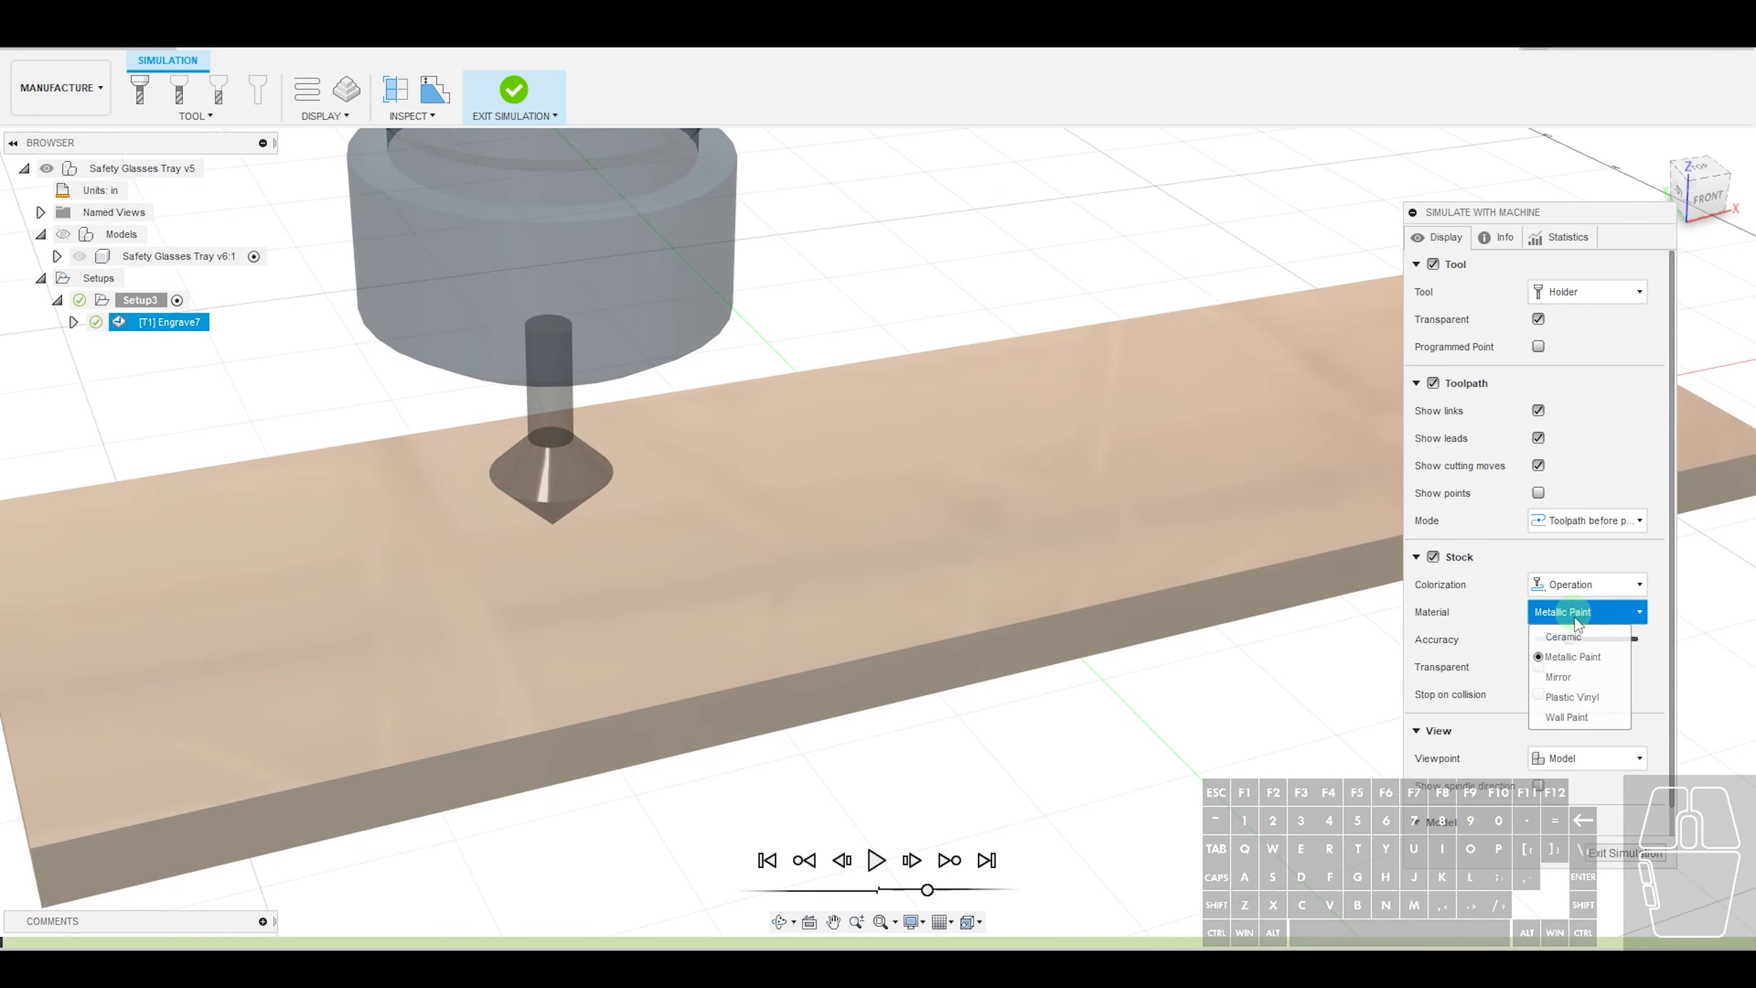
left_click(1561, 678)
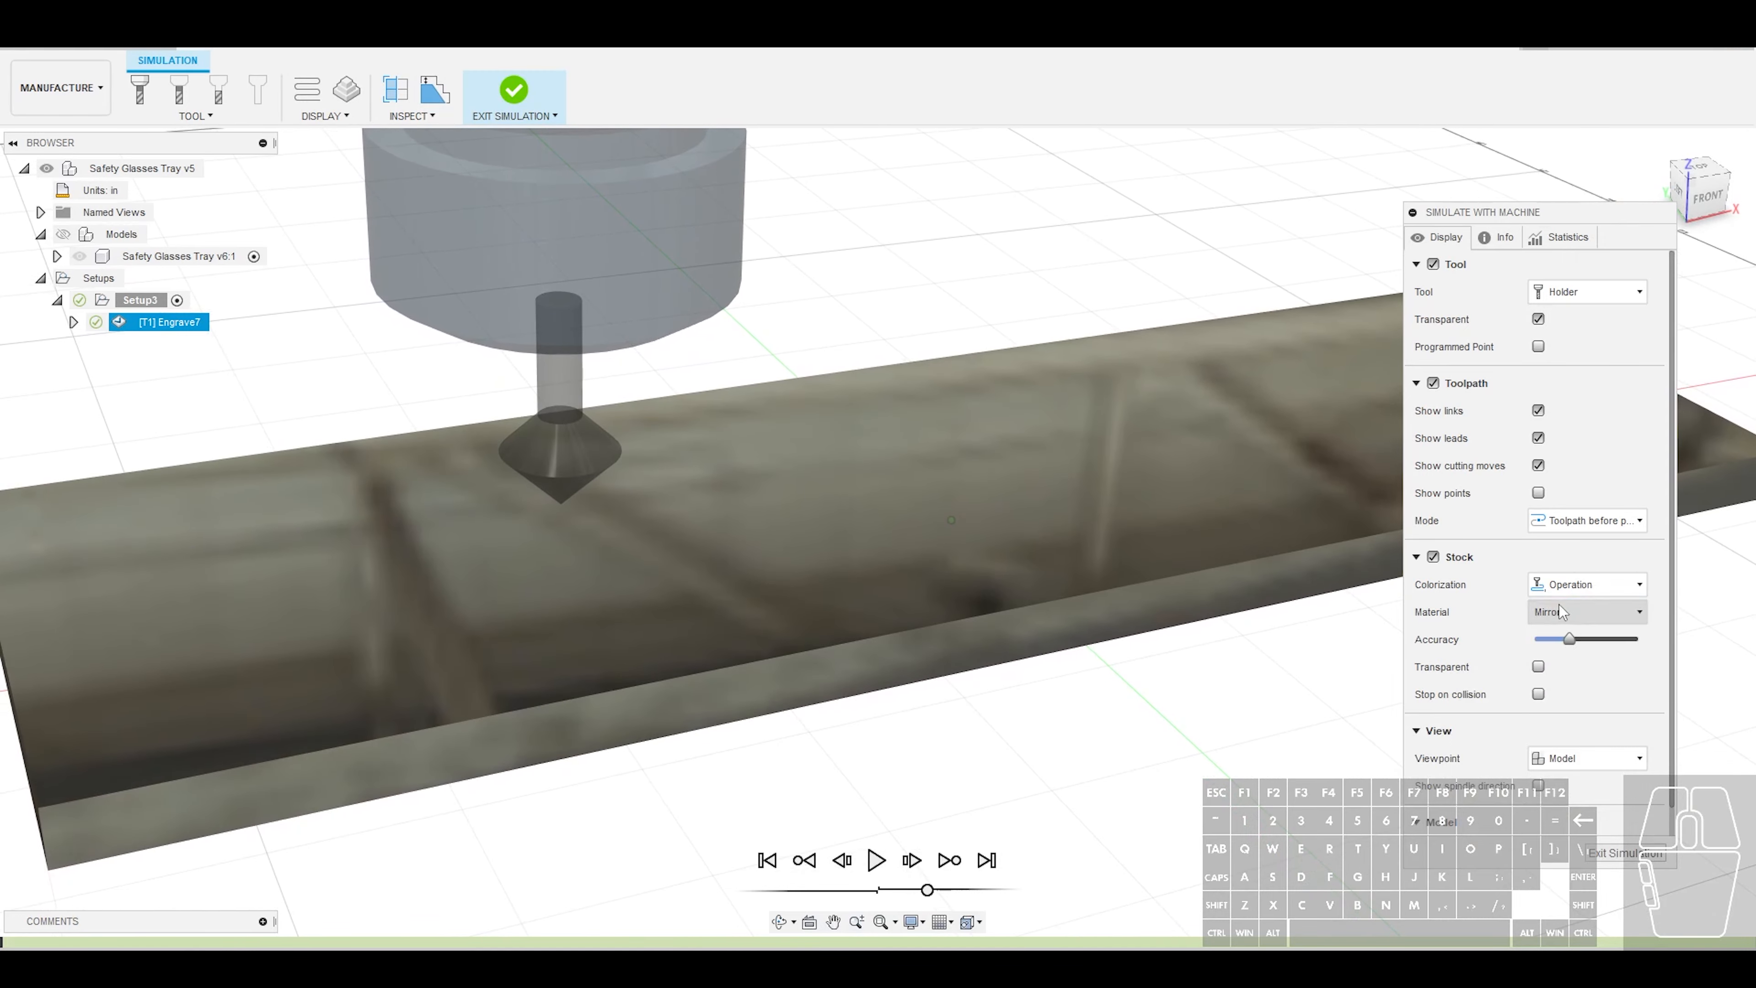
left_click(1568, 613)
left_click(1570, 634)
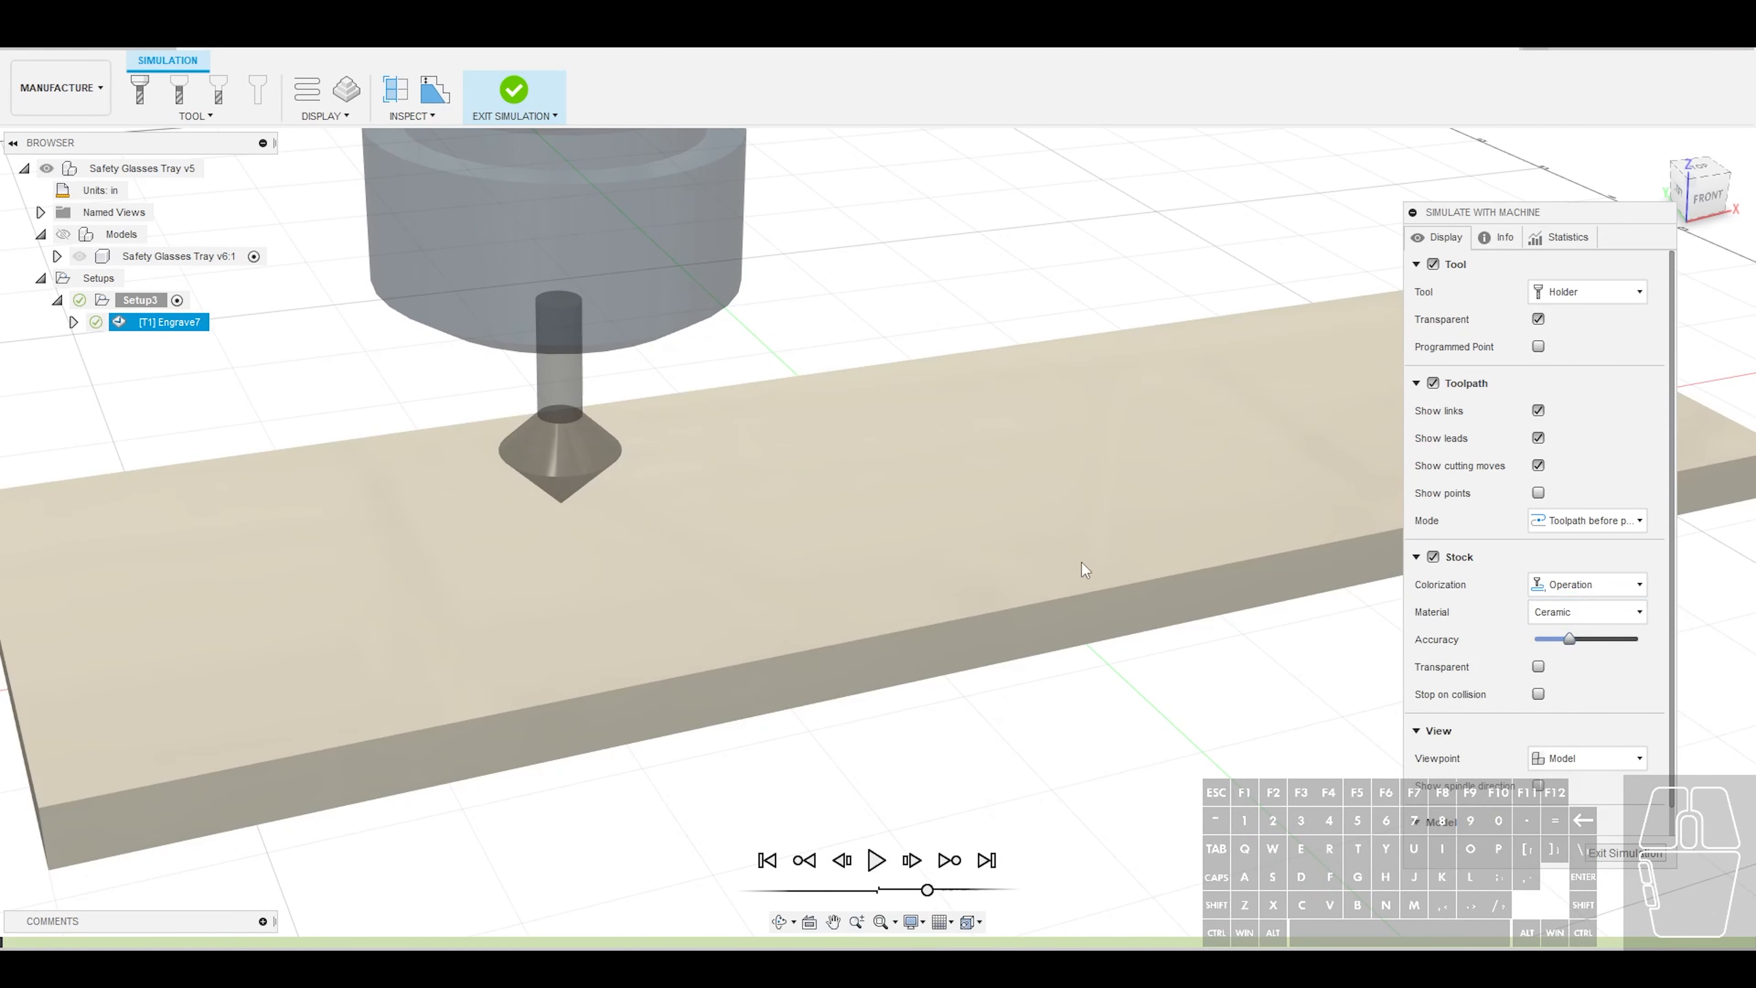
left_click(1537, 667)
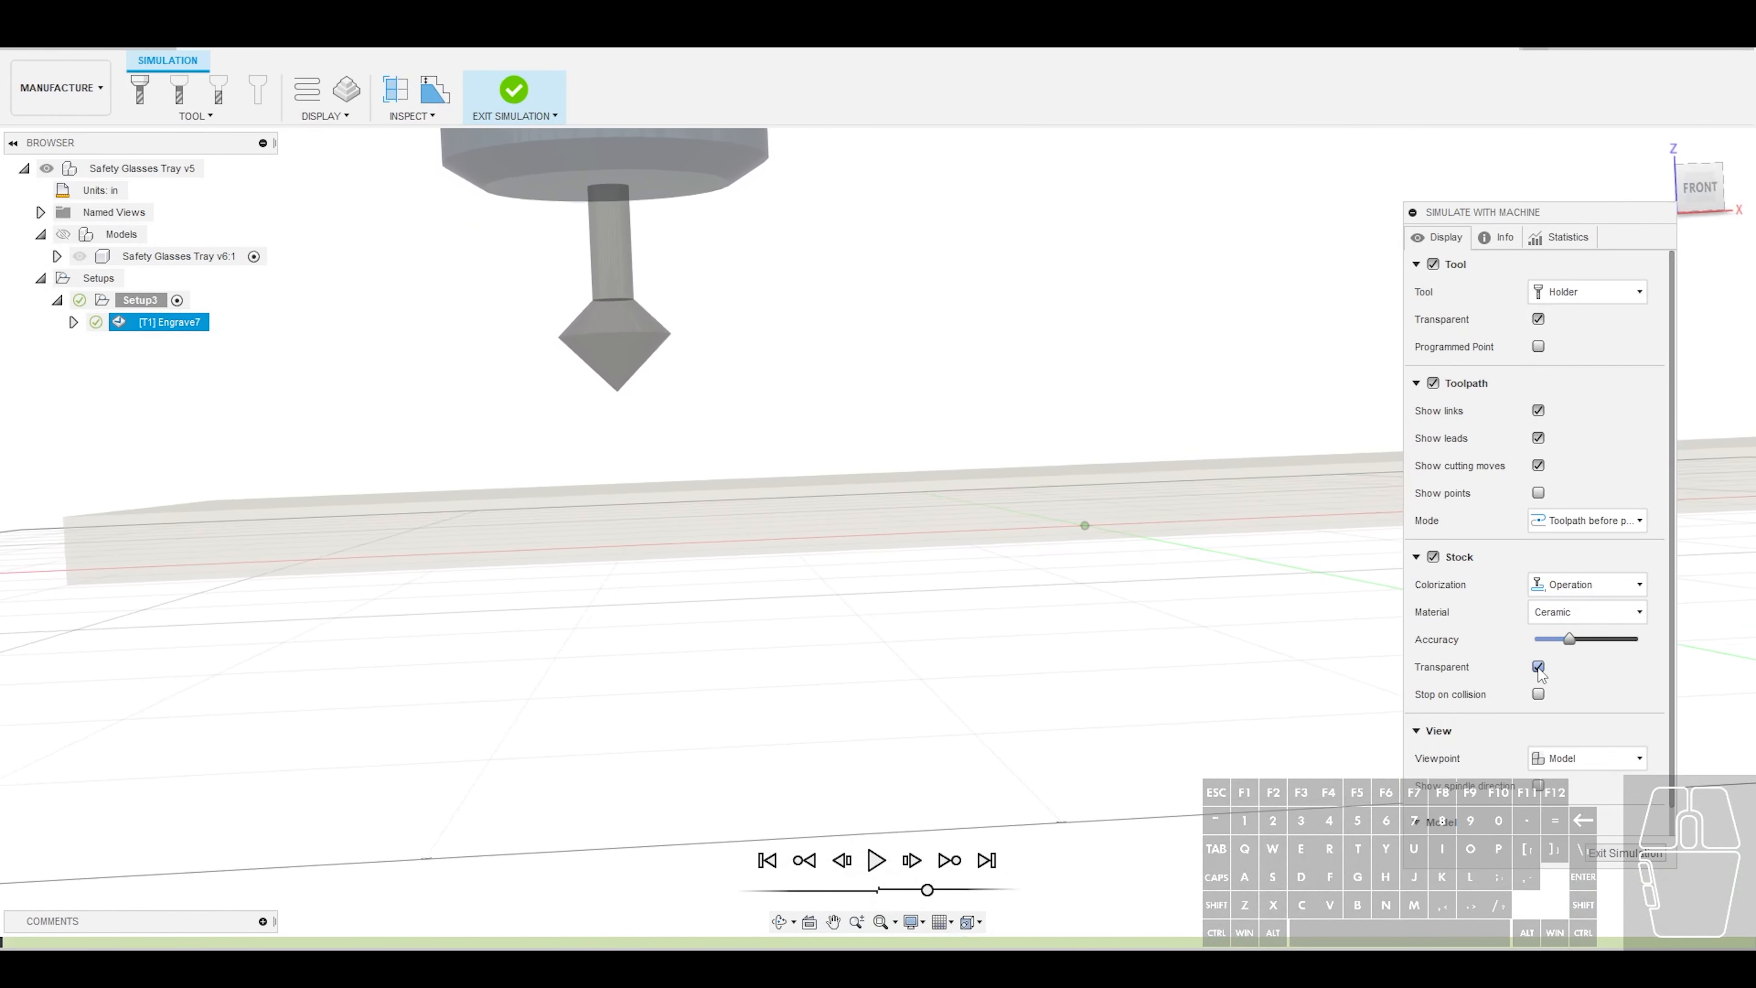
left_click(1537, 666)
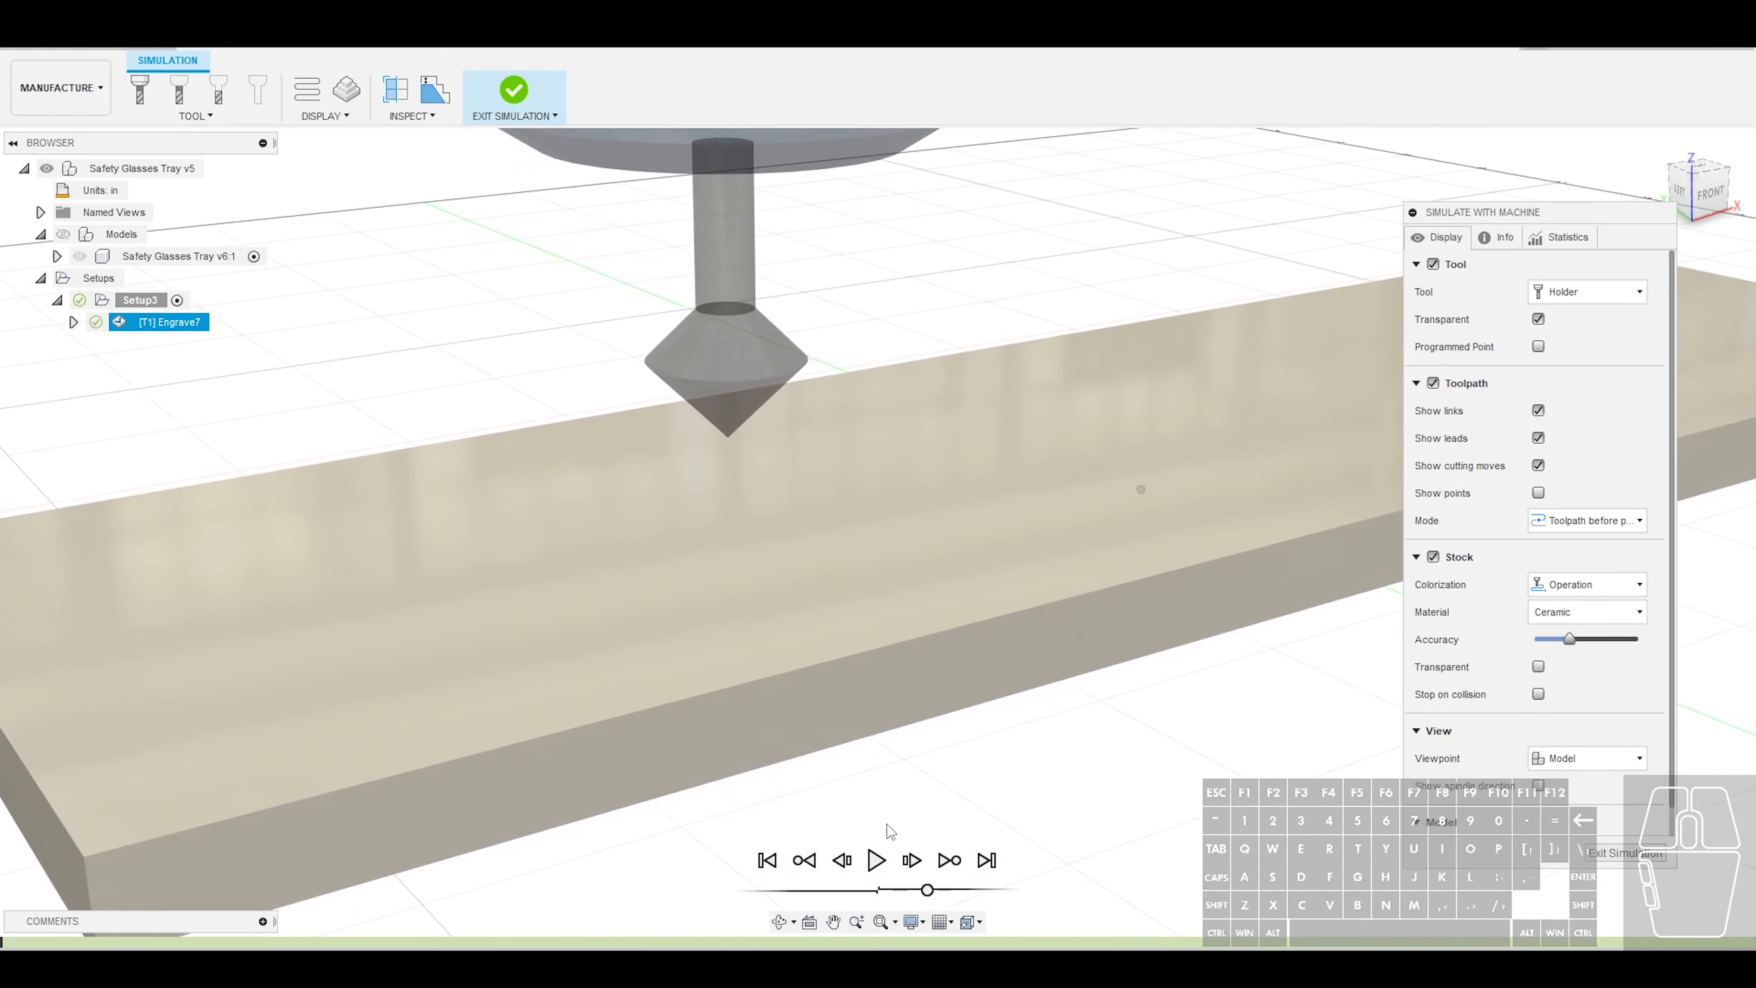
Play the engraving simulation and examine the cut corner grooves and their linking moves up close
left_click(877, 860)
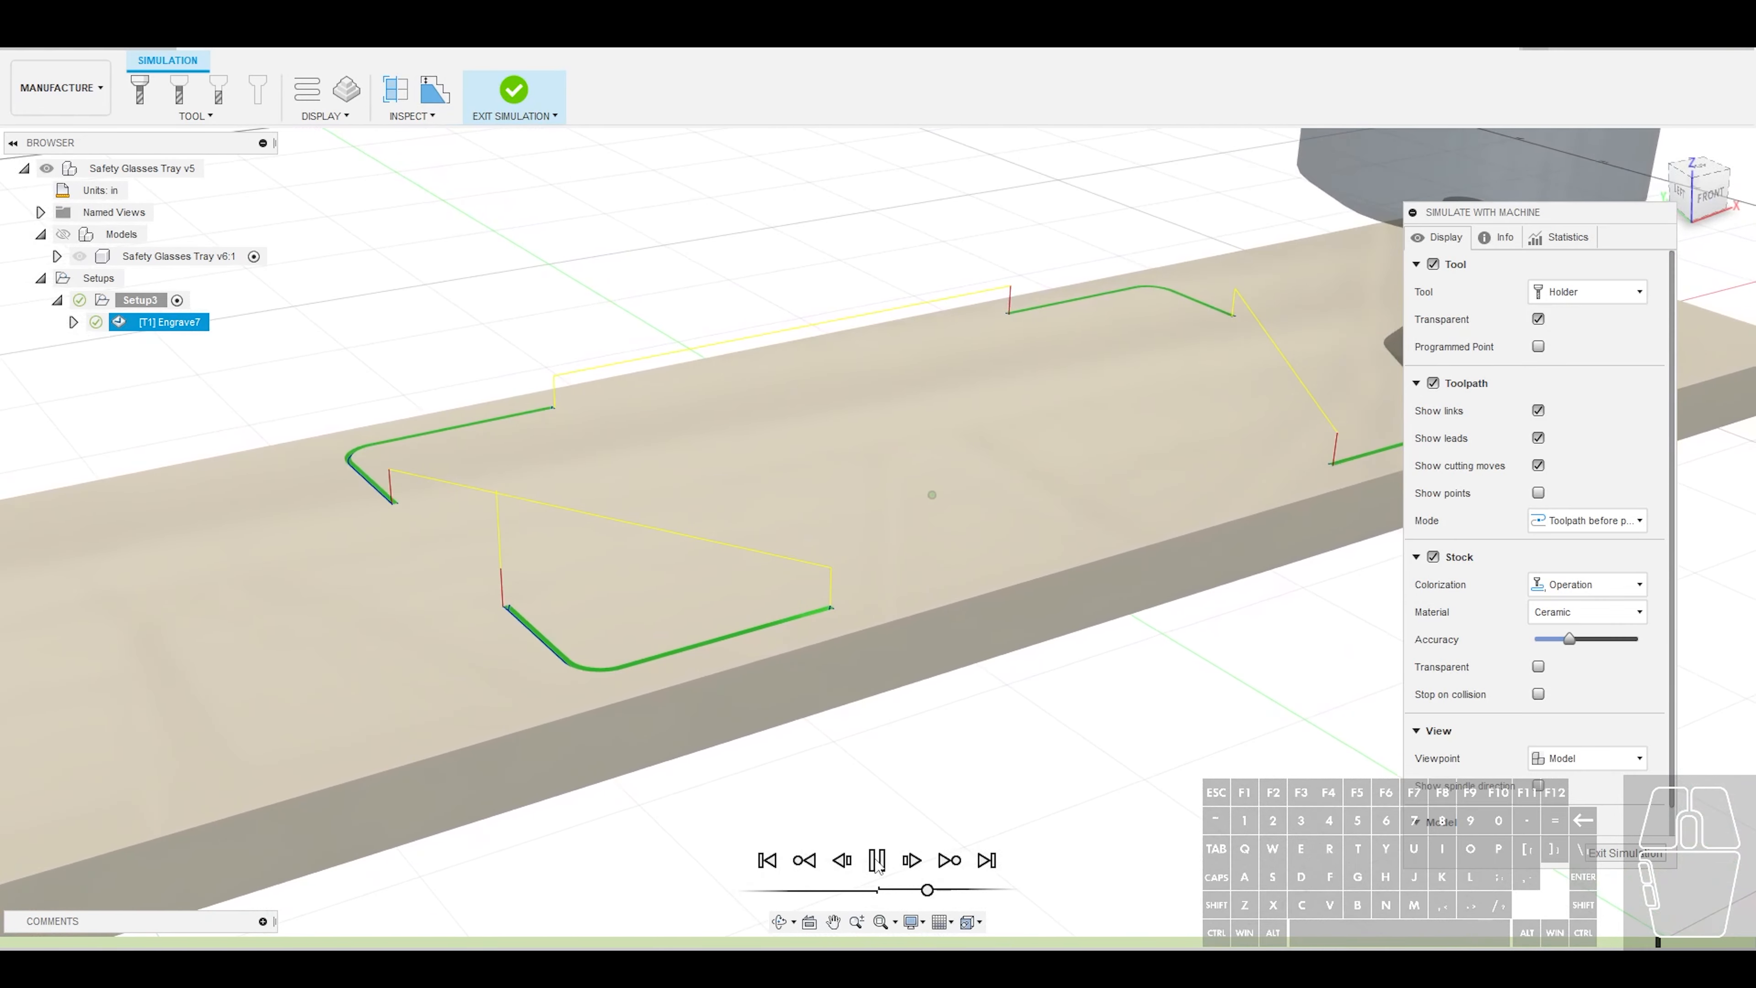
left_click(876, 861)
middle_click_drag(518, 354, 392, 390, "shift")
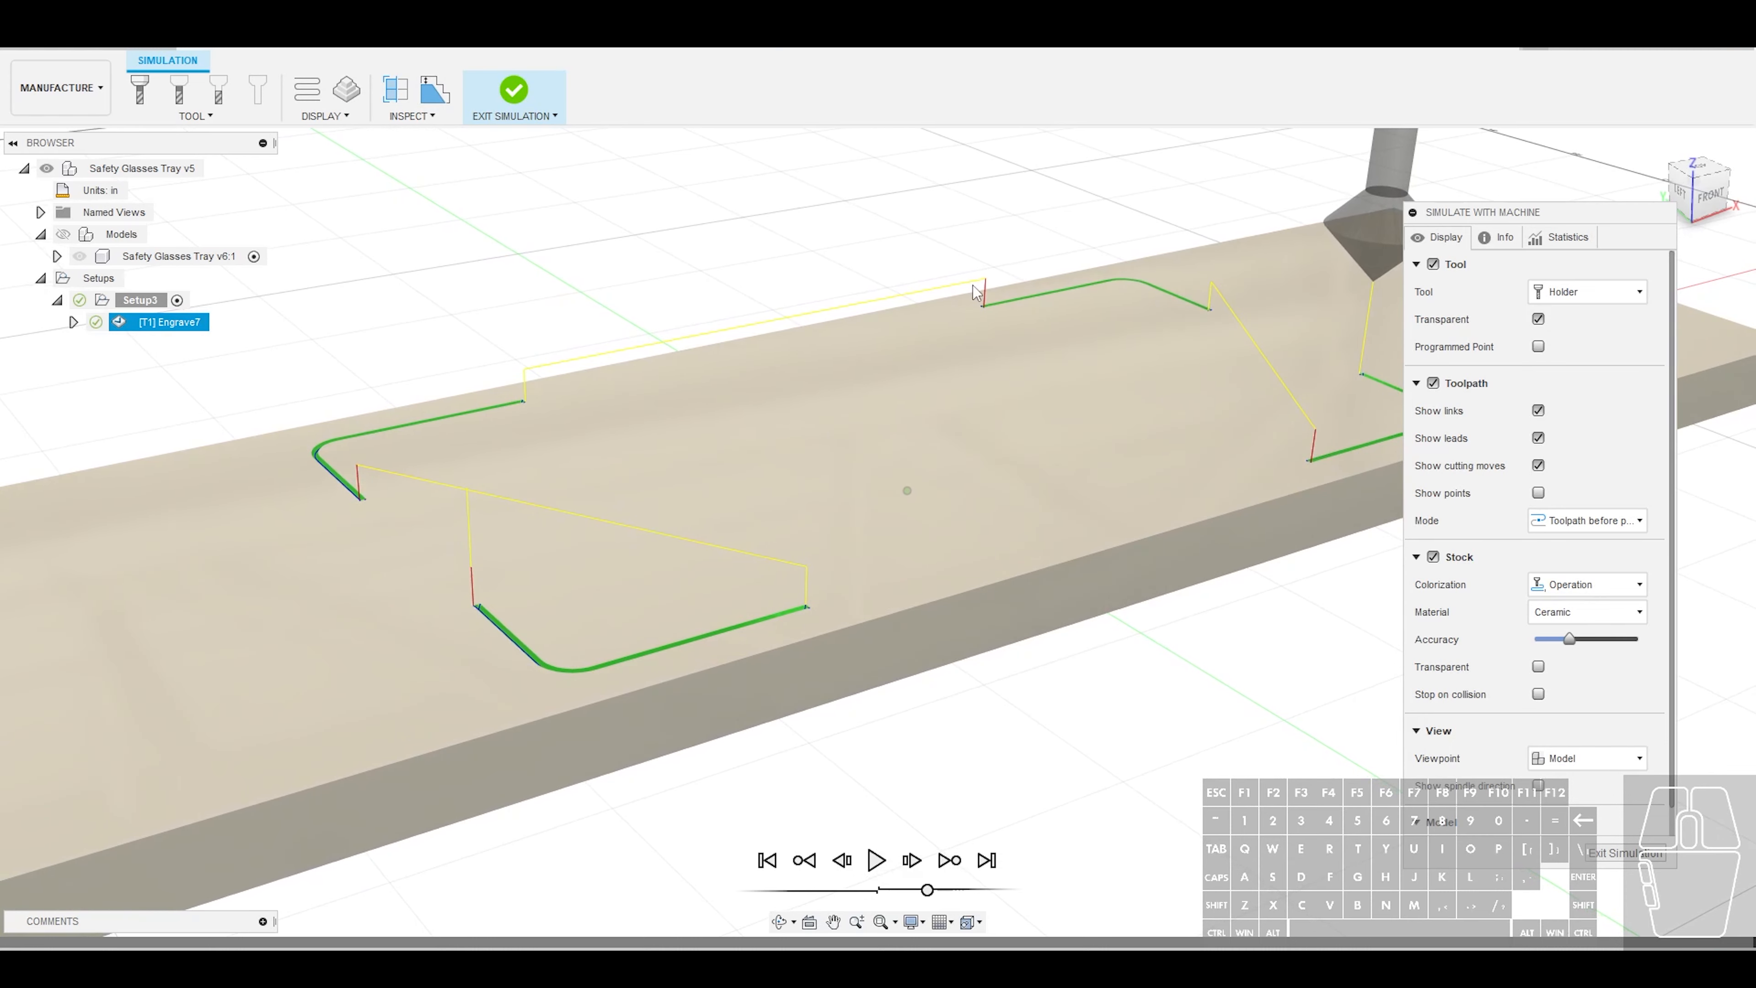
middle_click_drag(975, 292, 915, 324, "shift")
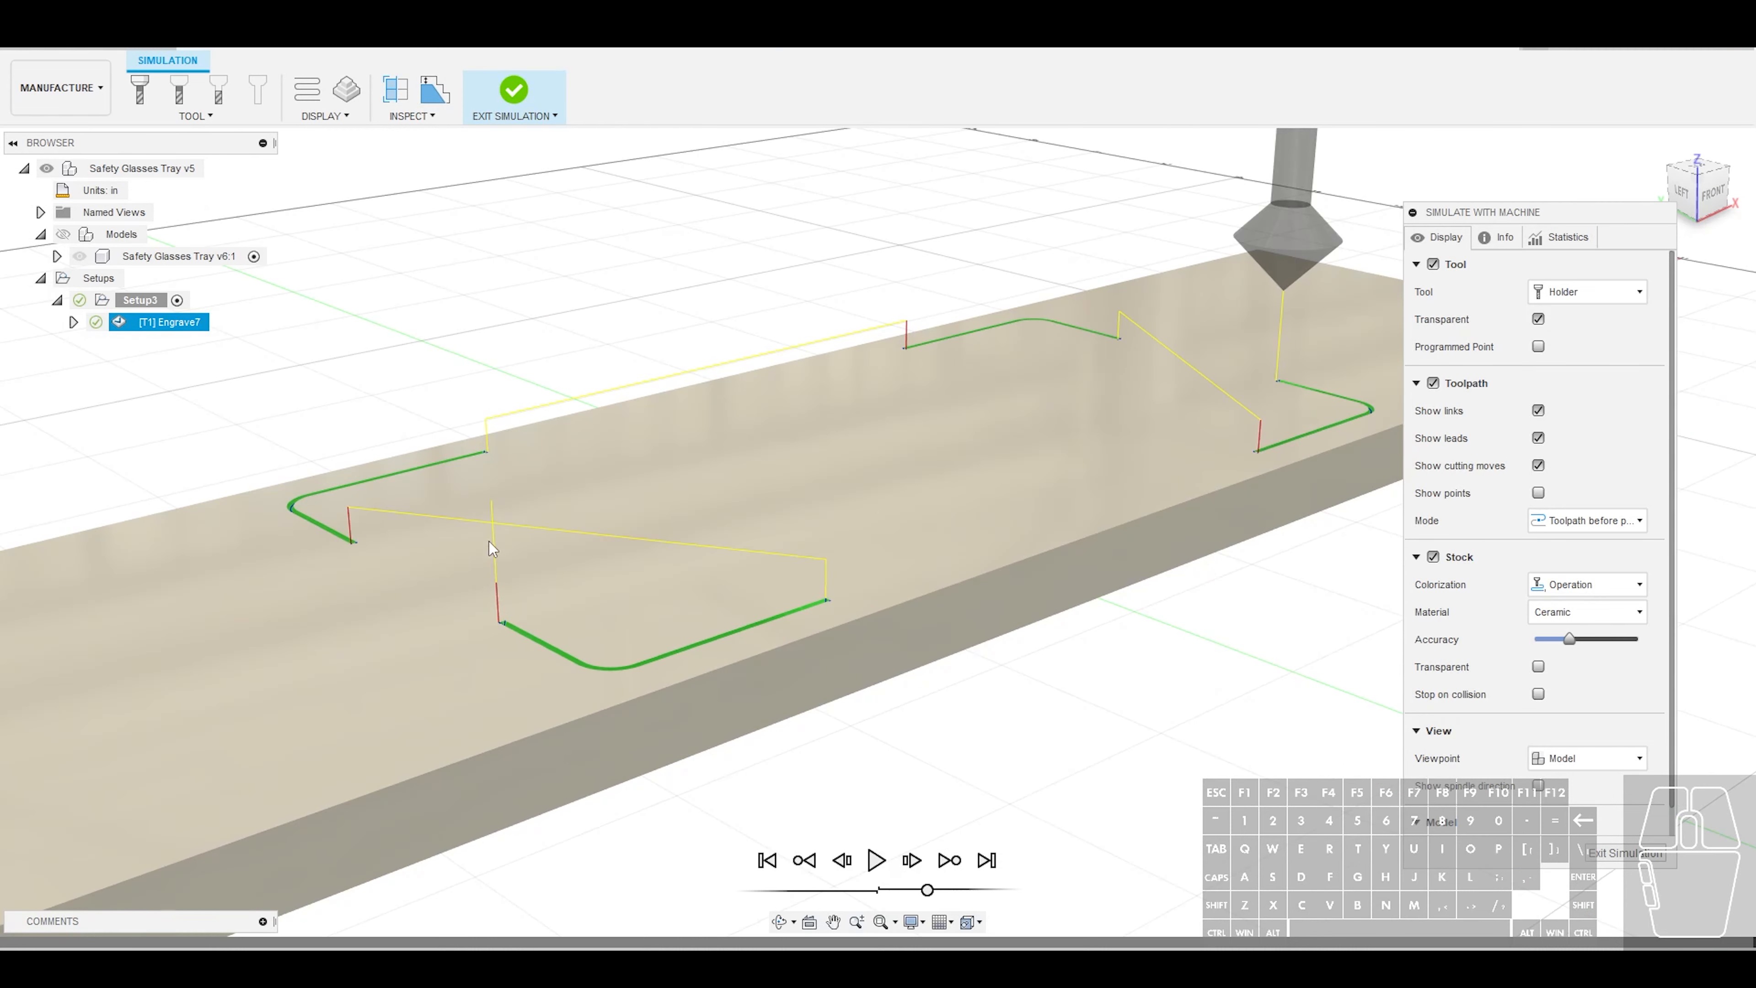
middle_click_drag(490, 532, 460, 700, "shift")
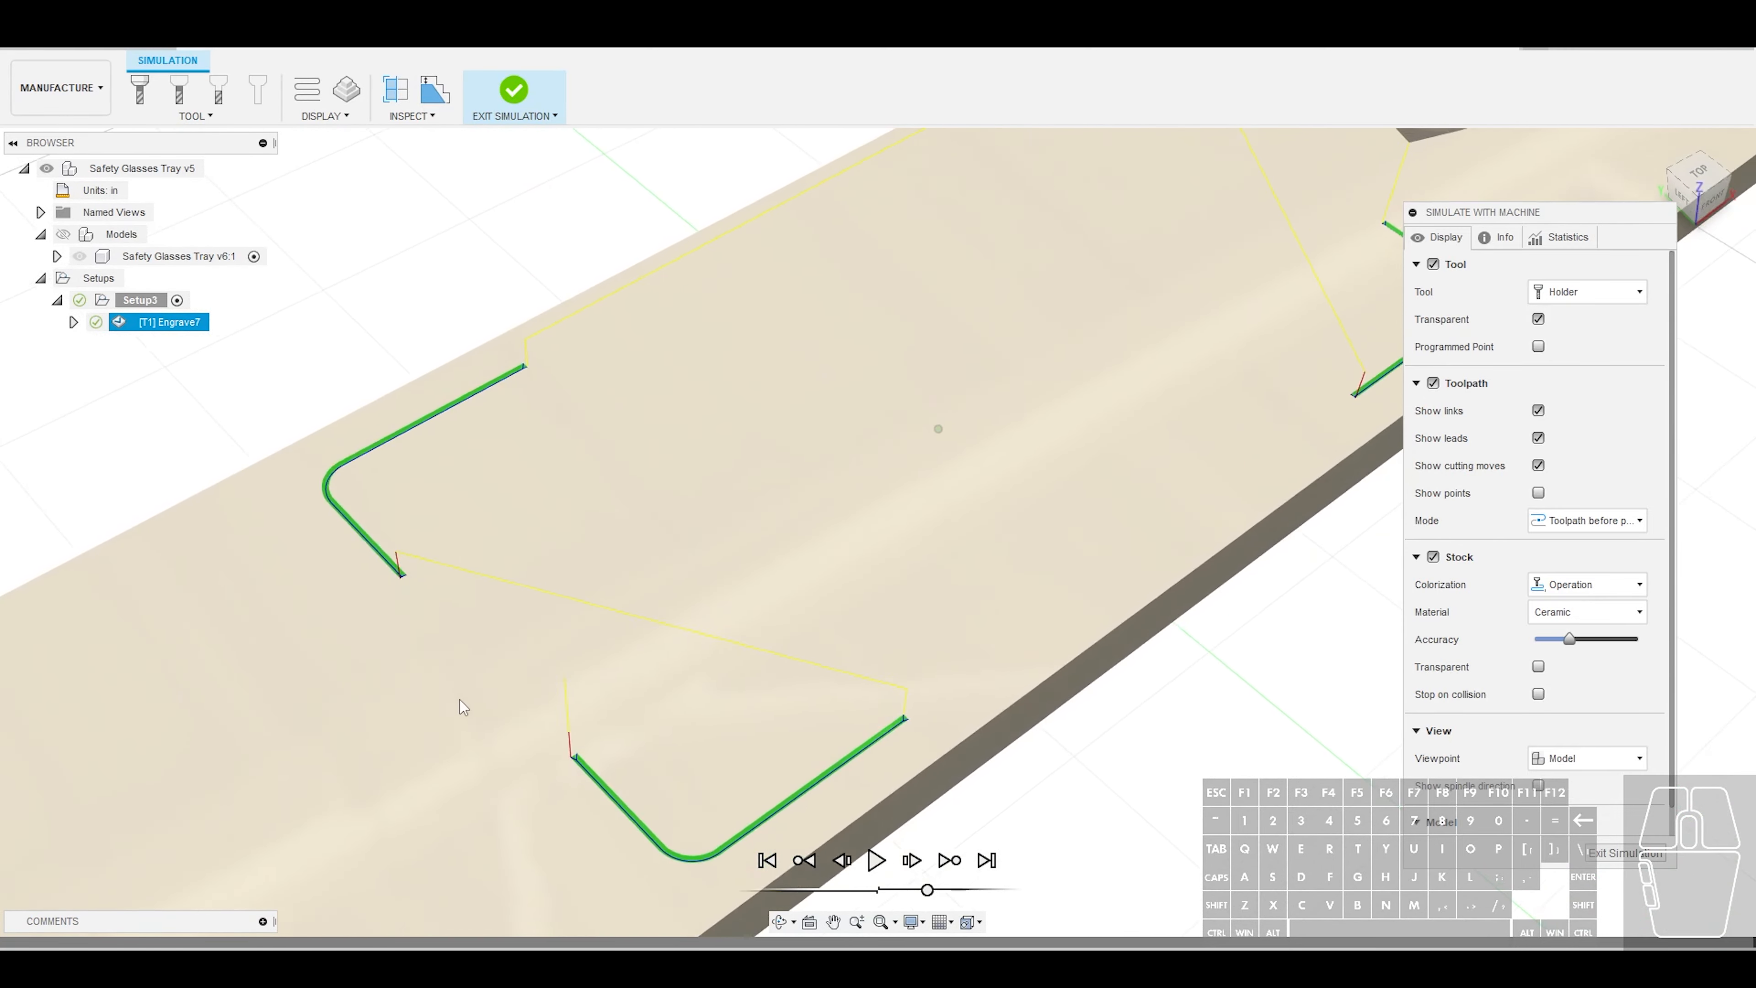
scroll(460, 700, "up", 8)
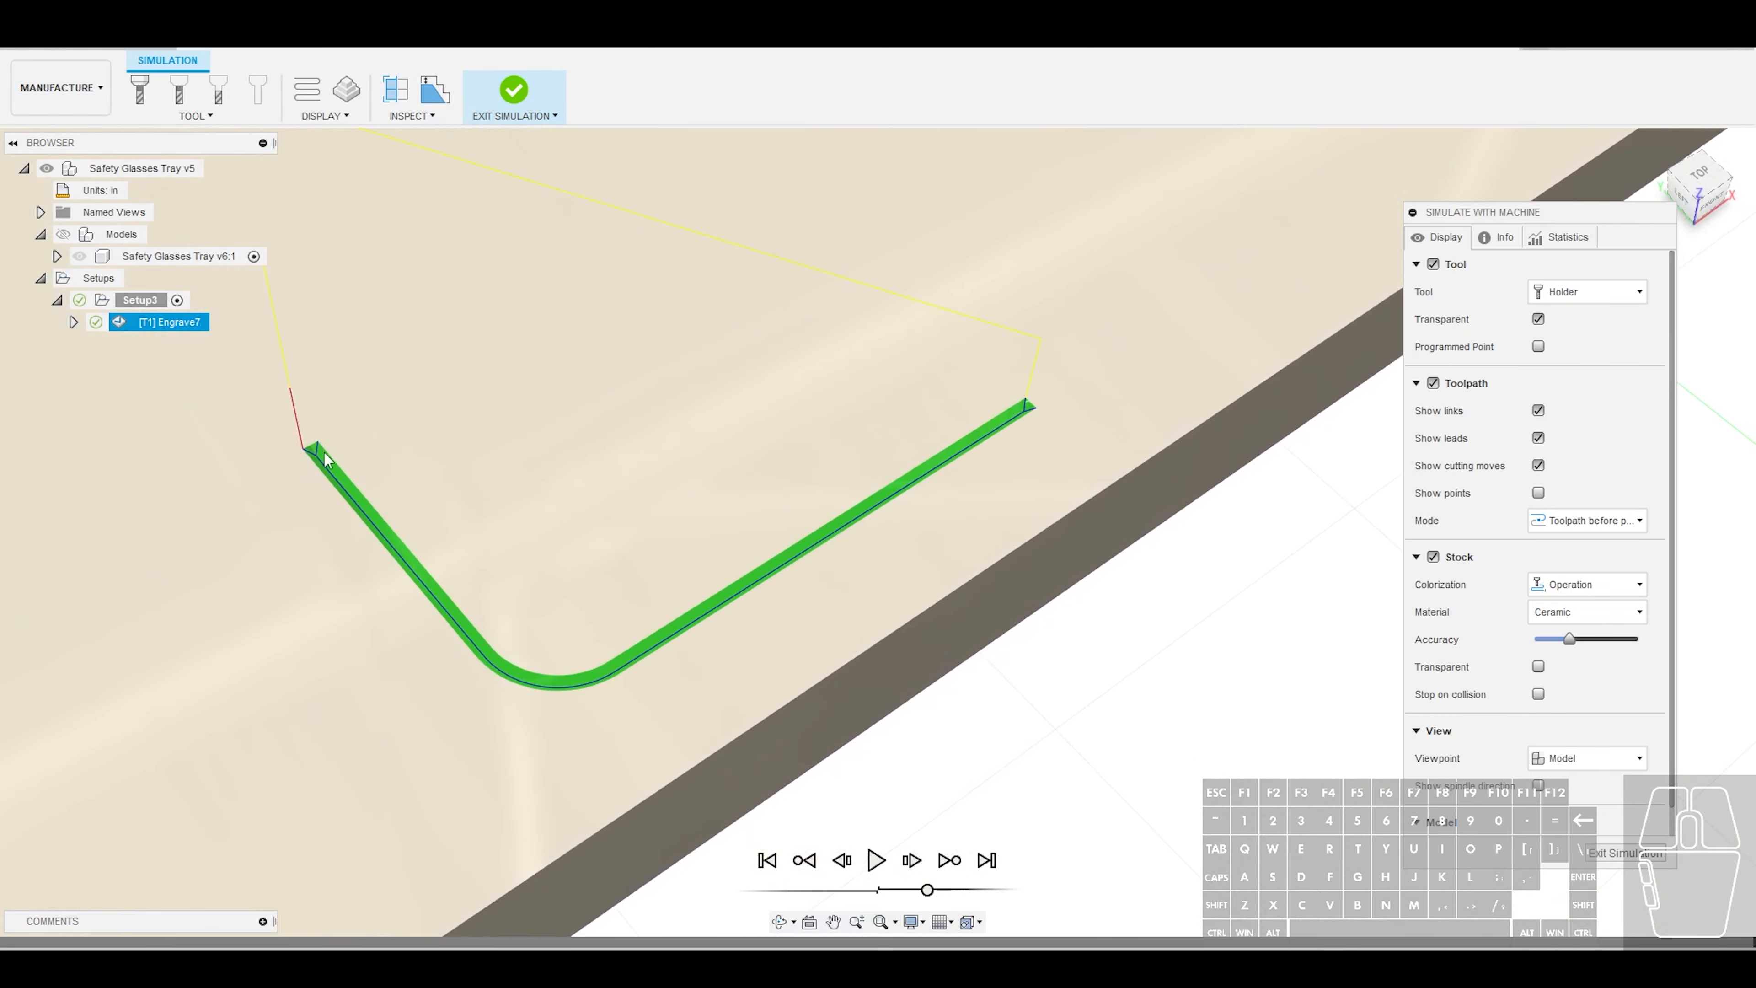
scroll(716, 478, "down", 8)
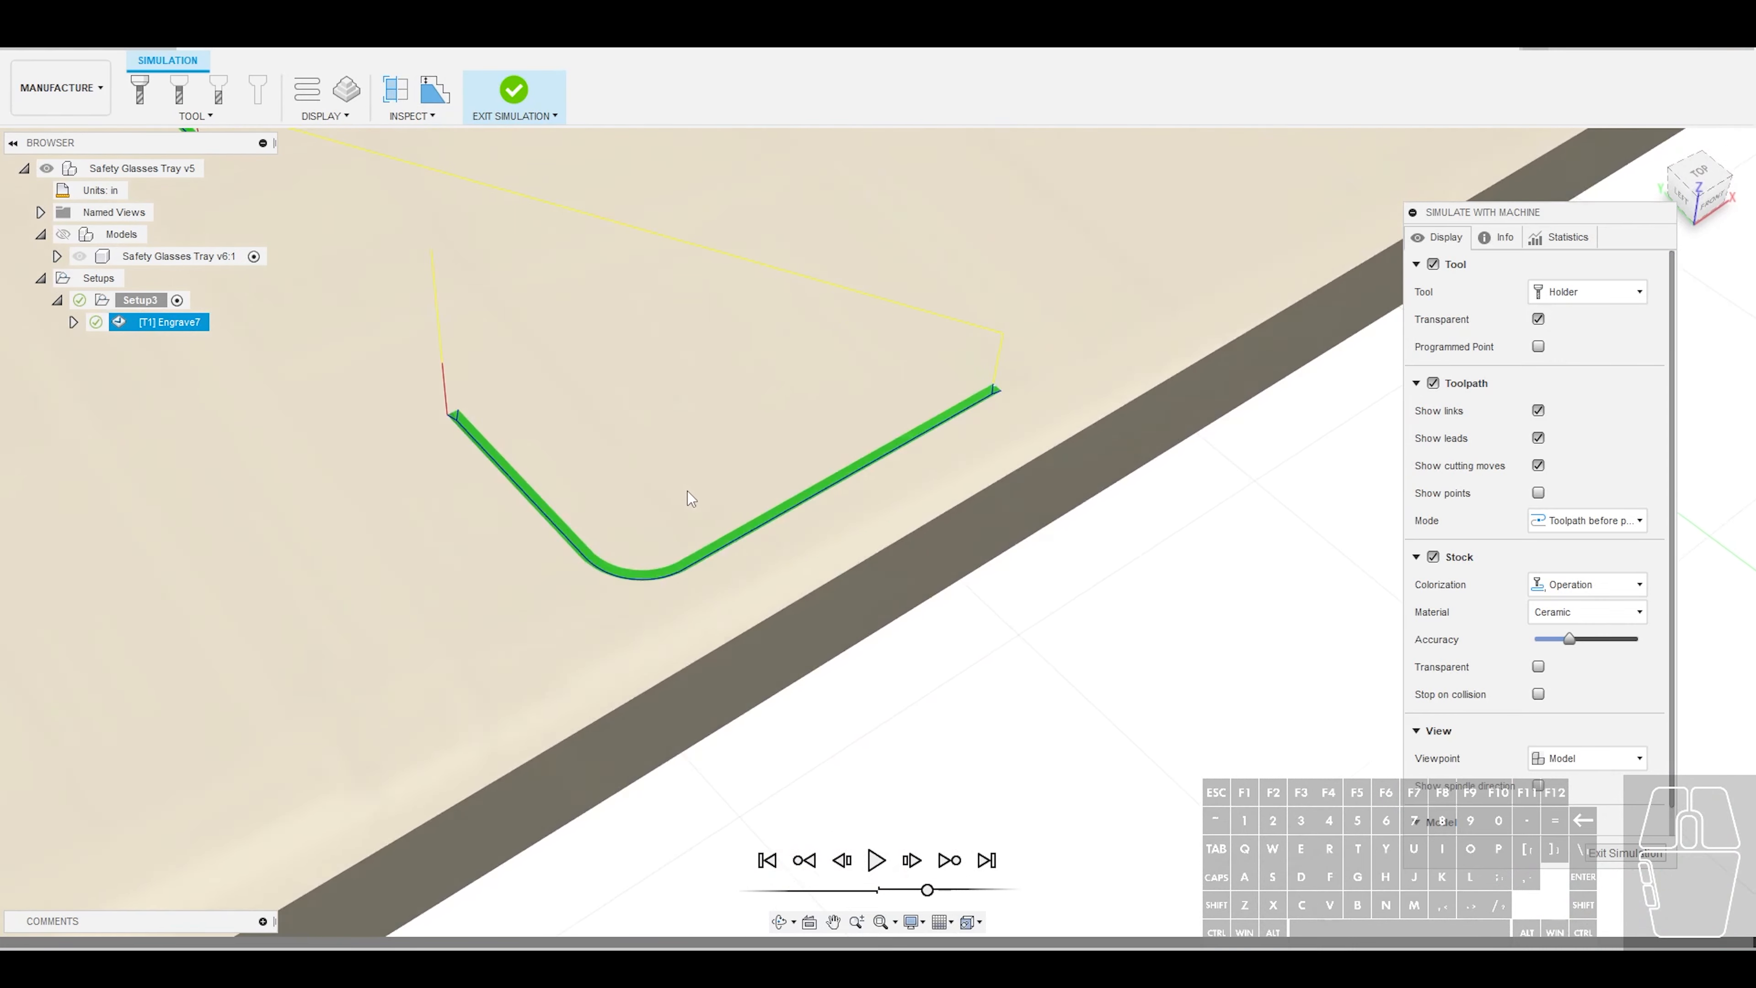
middle_click_drag(686, 491, 1319, 649, "shift")
scroll(1086, 336, "down", 4)
middle_click_drag(1087, 336, 868, 599, "shift")
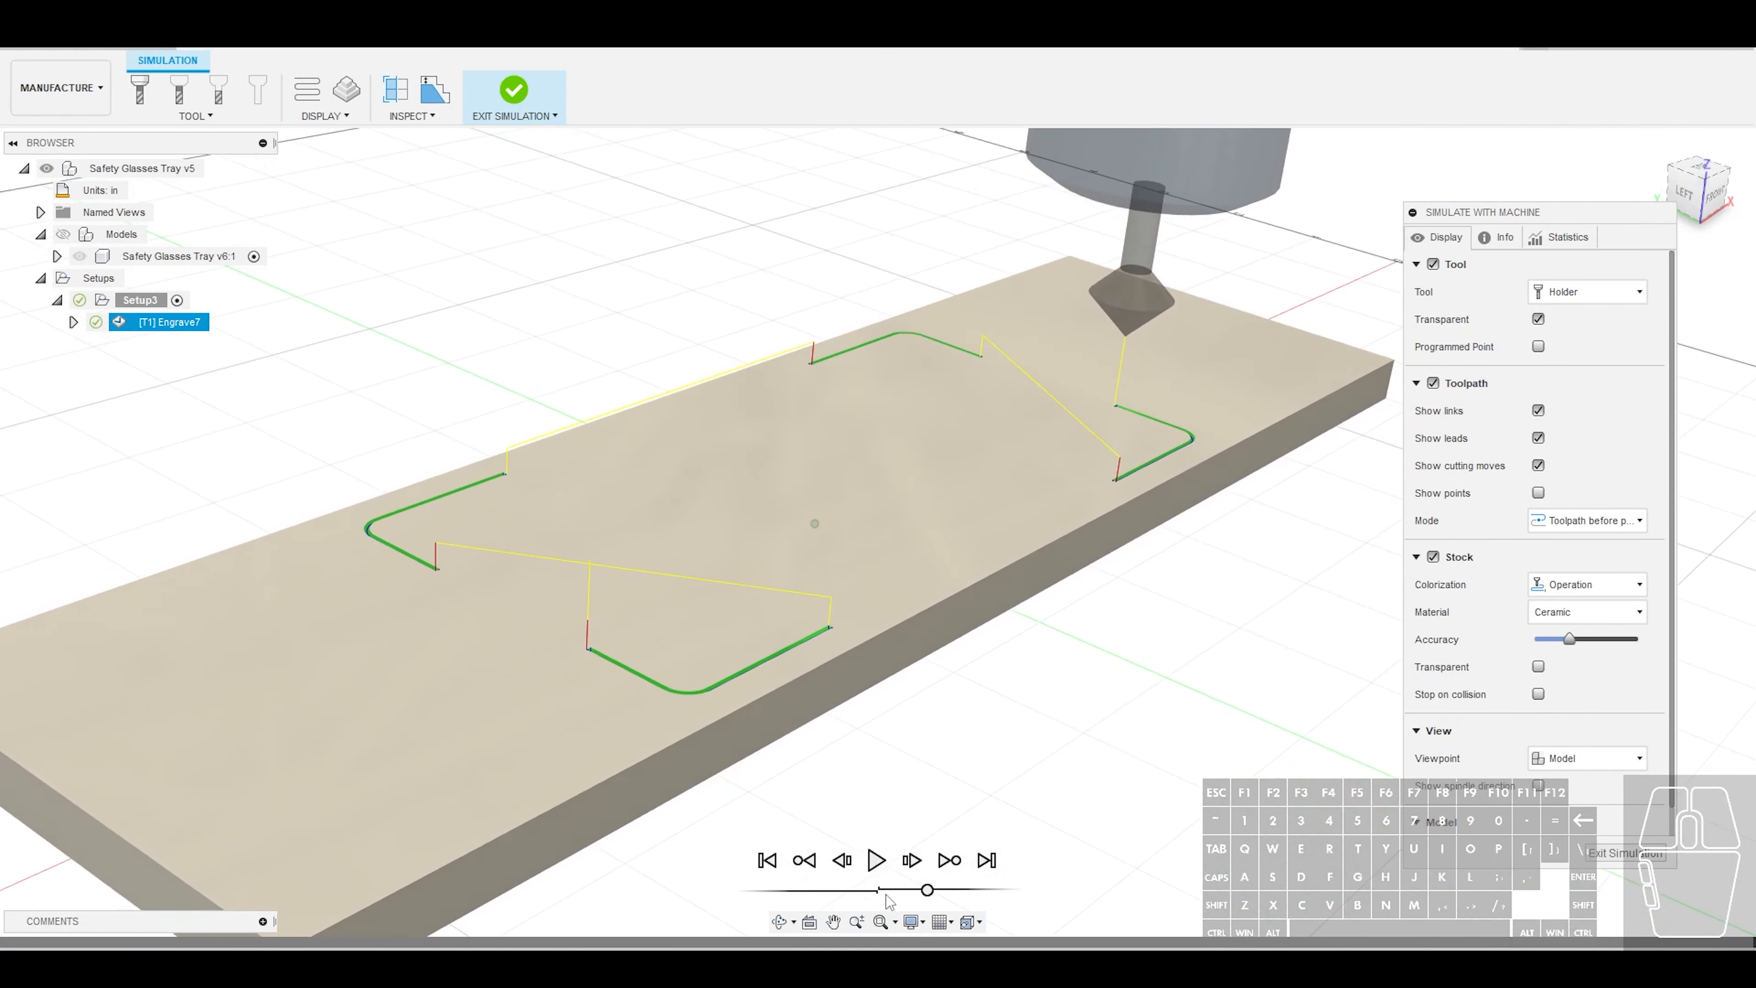
Replay the engraving simulation at reduced speed, follow the V-bit along the corner grooves, speed it up again and pause it
left_click_drag(928, 890, 904, 893)
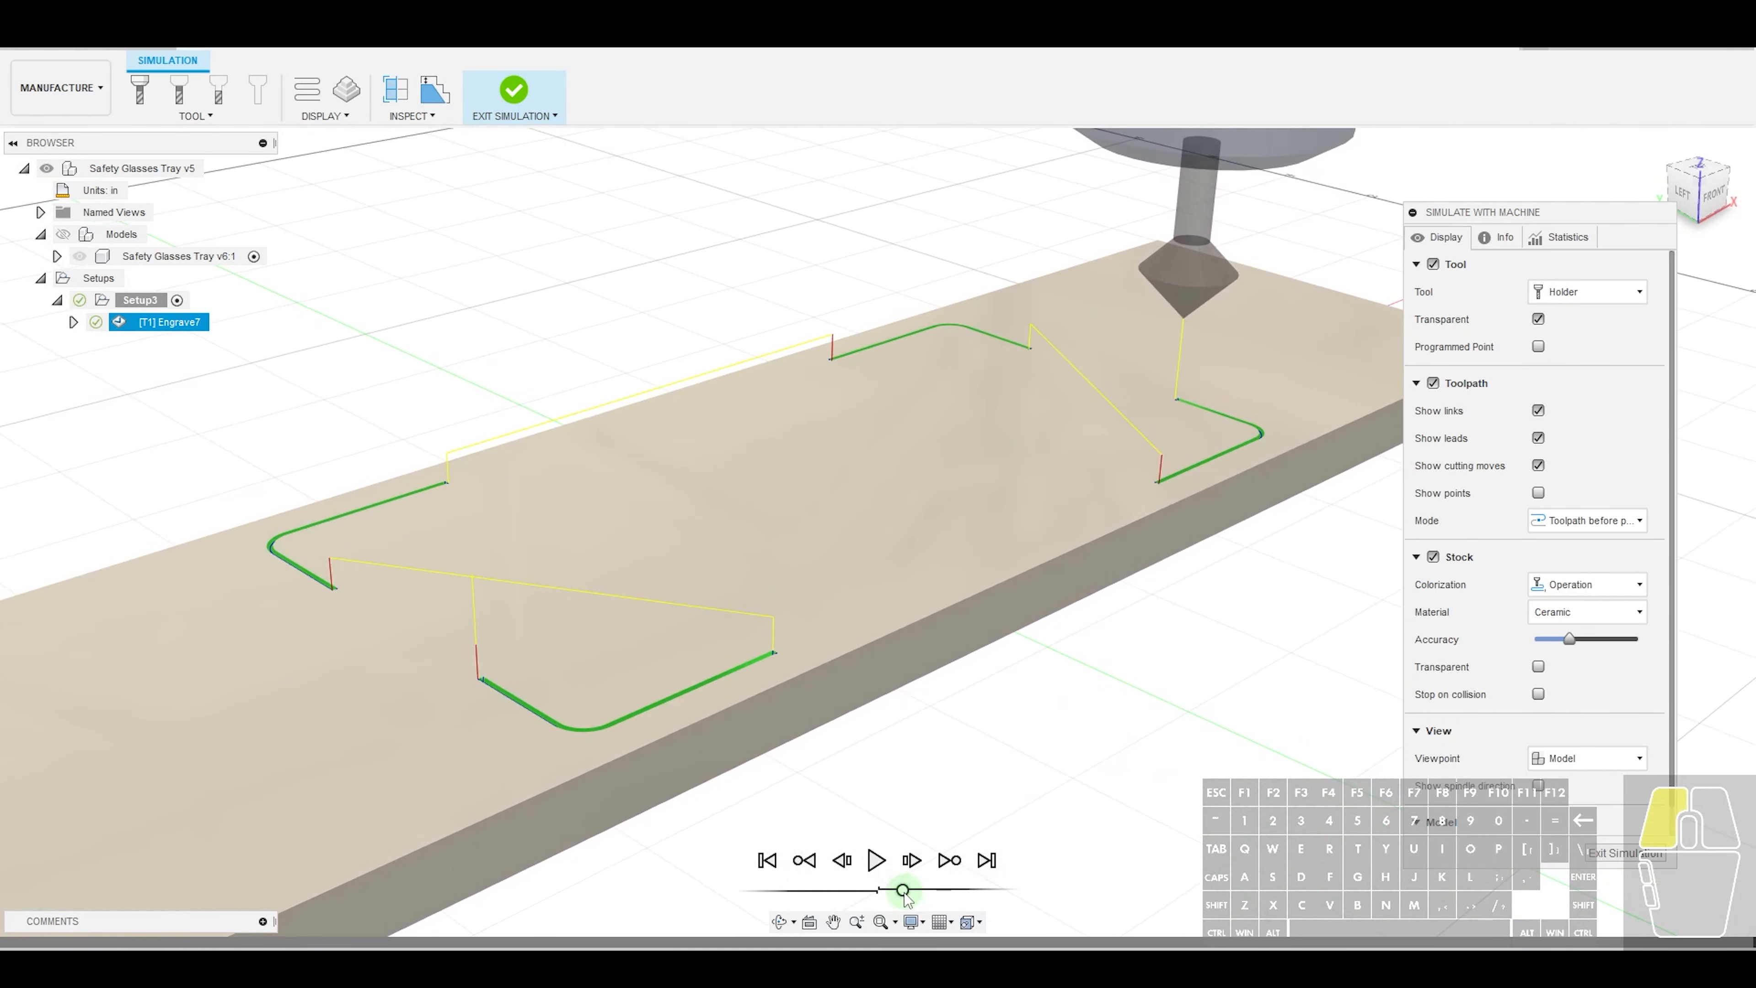
left_click(876, 860)
scroll(857, 830, "up", 6)
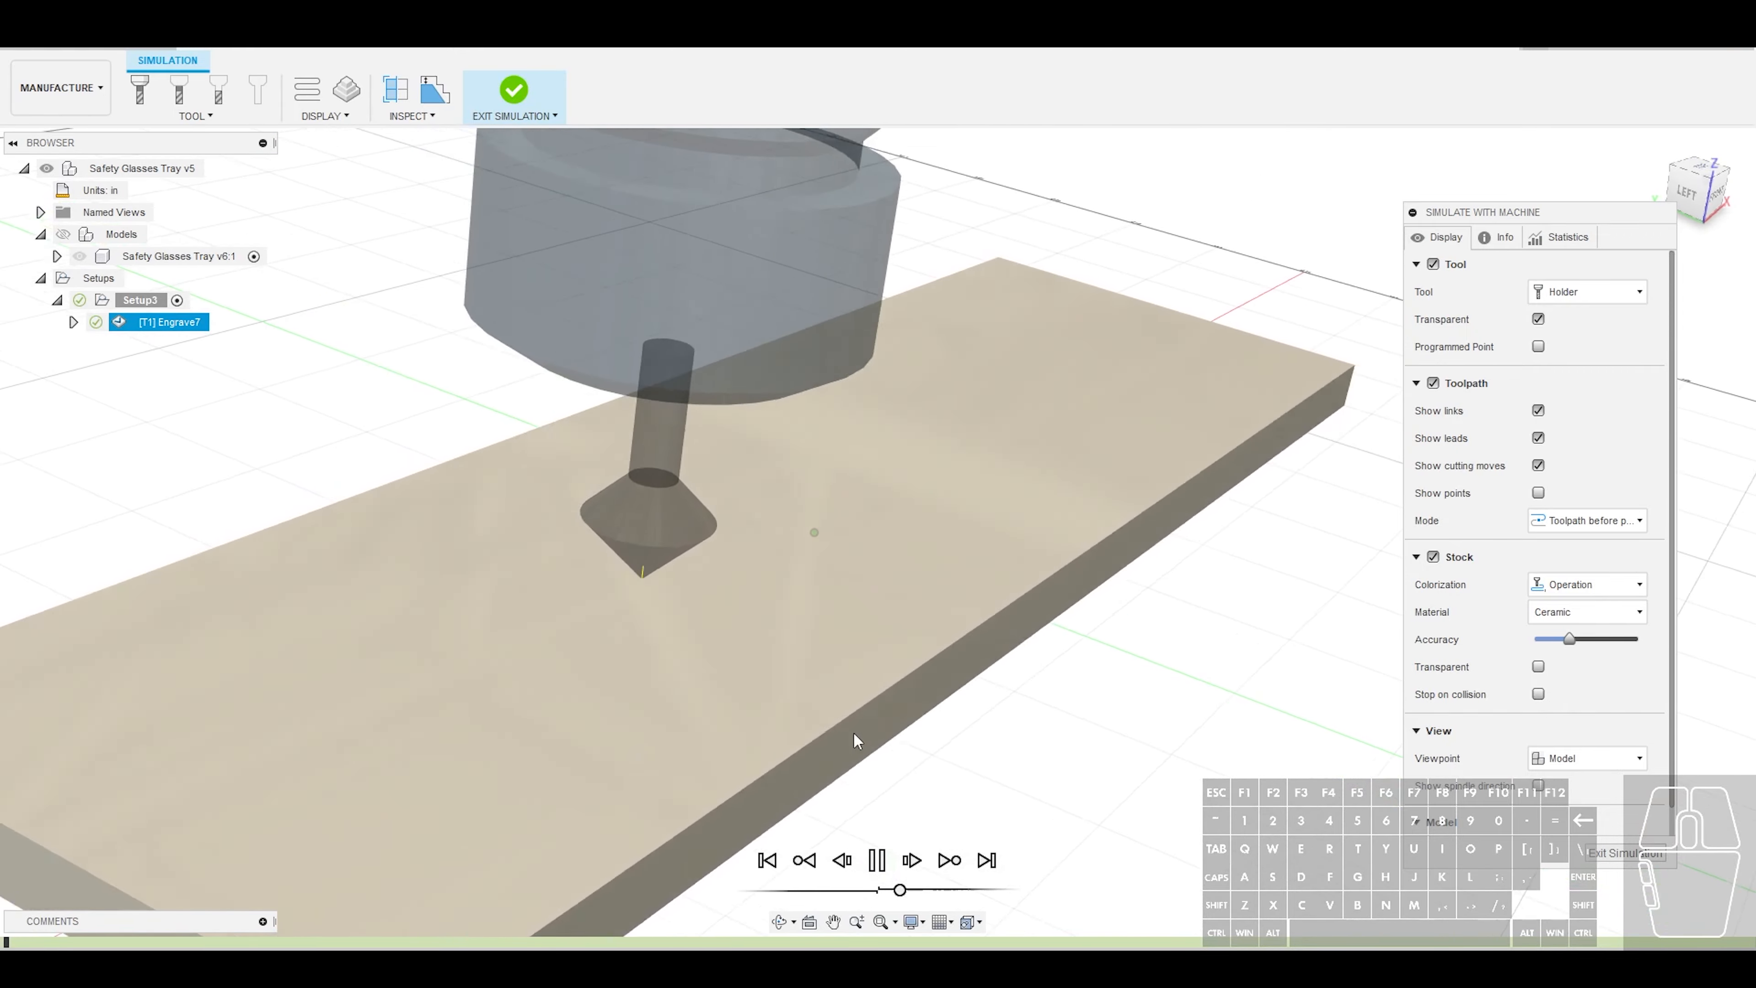
scroll(920, 654, "down", 4)
middle_click_drag(919, 655, 941, 523, "shift")
scroll(1137, 586, "up", 3)
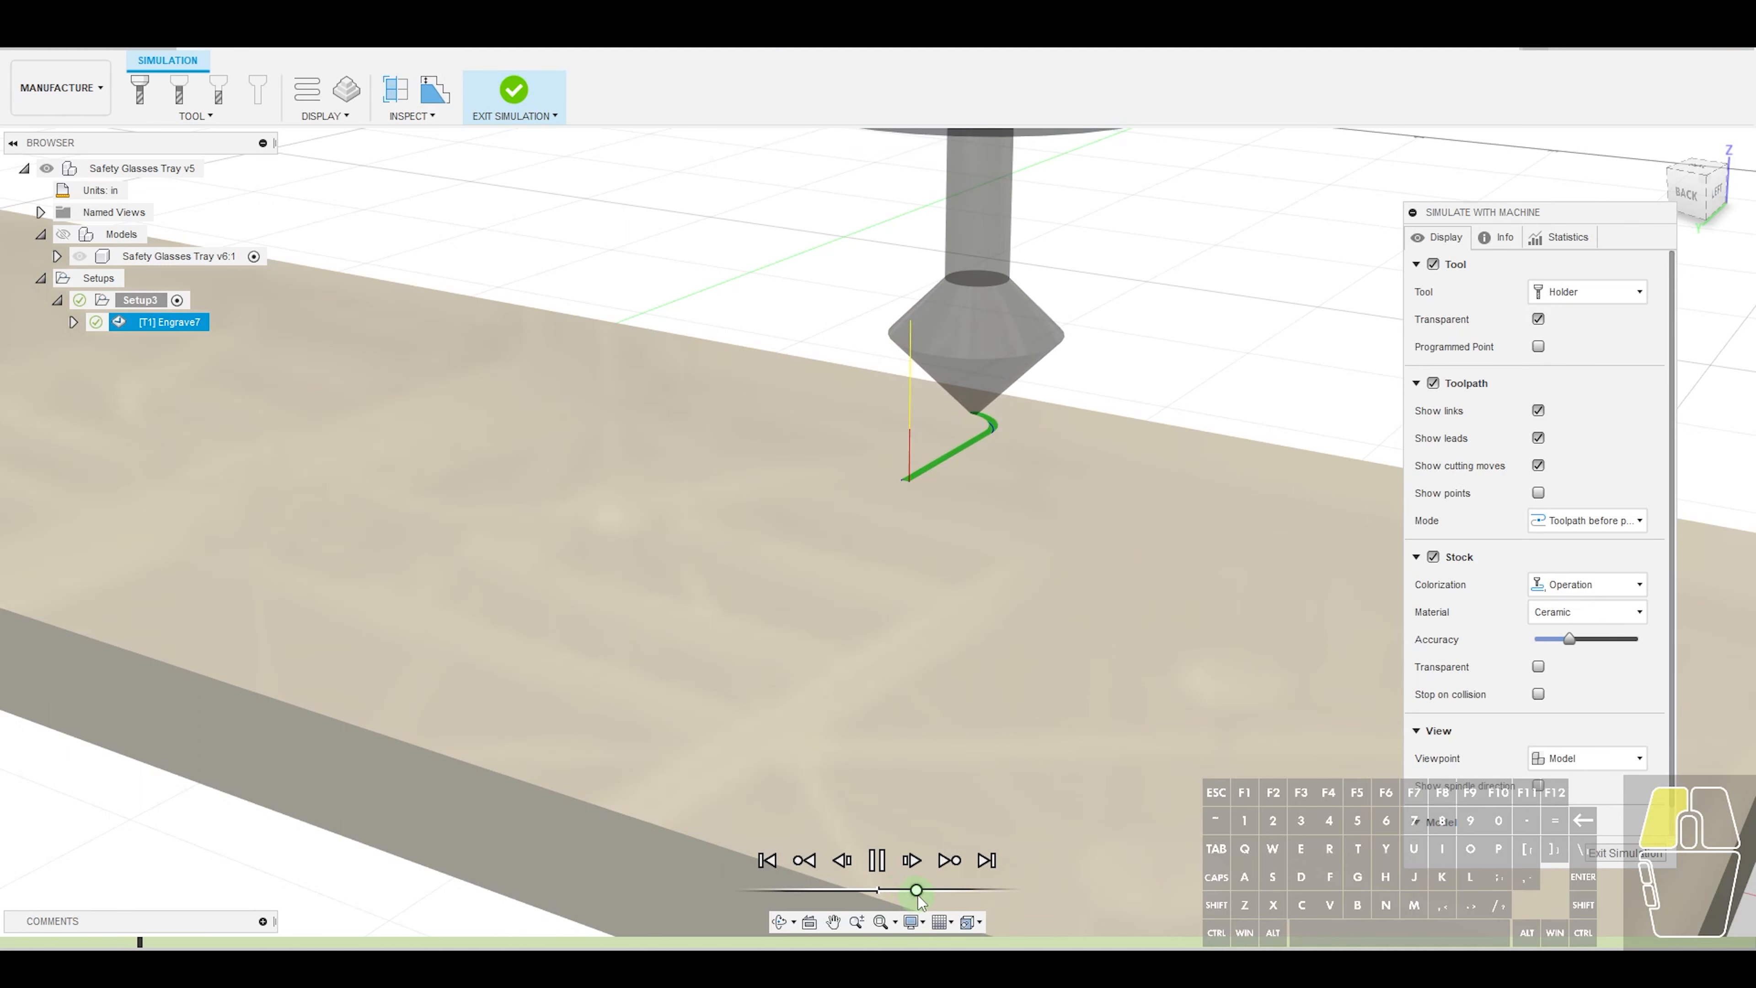
left_click_drag(921, 896, 926, 897)
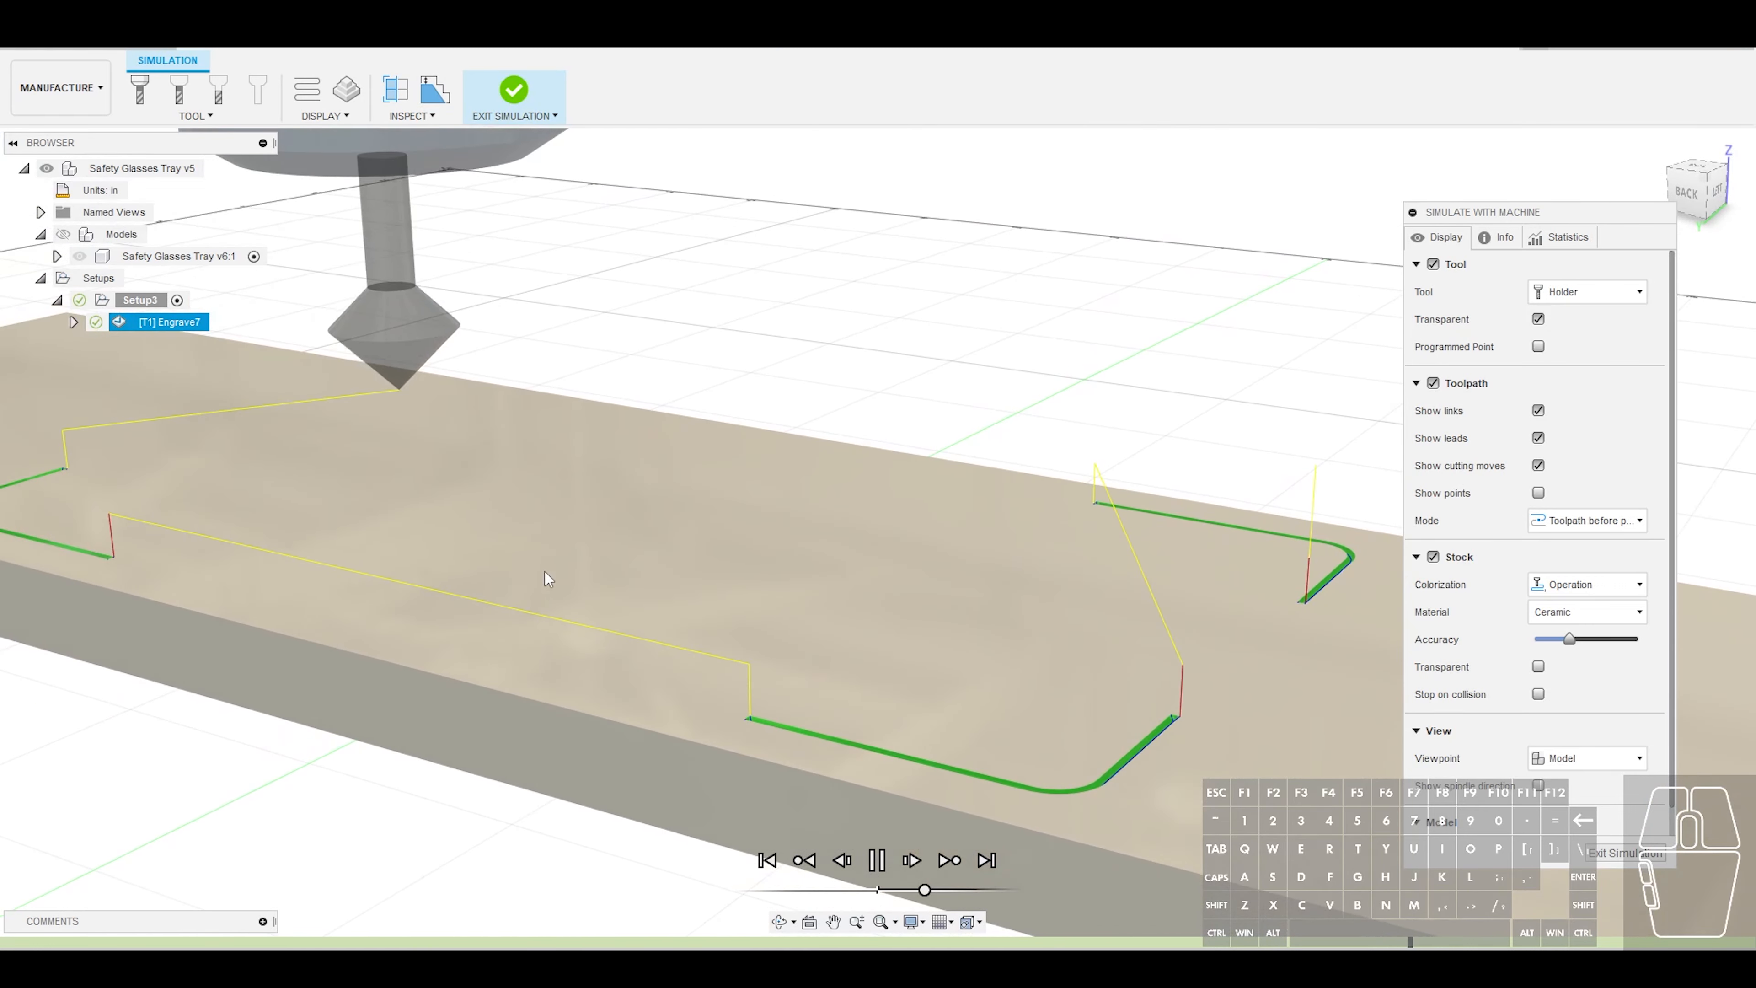
key("space")
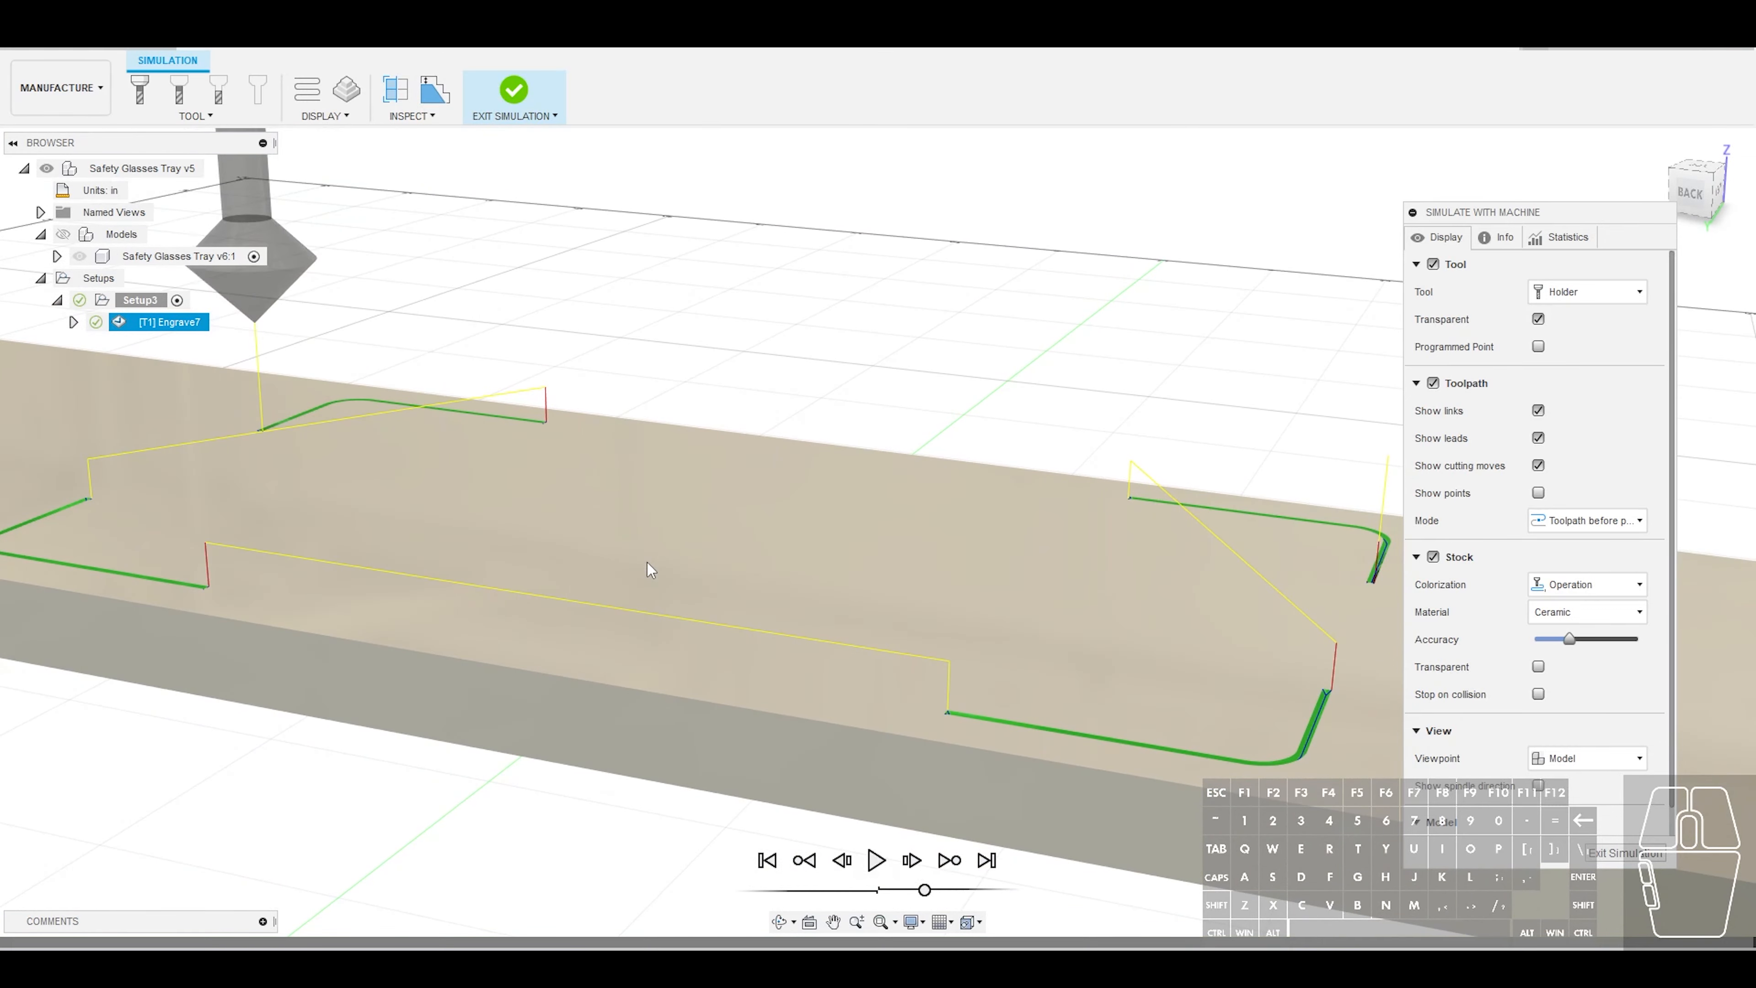
Make the simulated stock transparent and examine the depth of the engraving toolpath from the side
middle_click_drag(647, 564, 650, 520, "shift")
left_click_drag(651, 519, 607, 505, "shift")
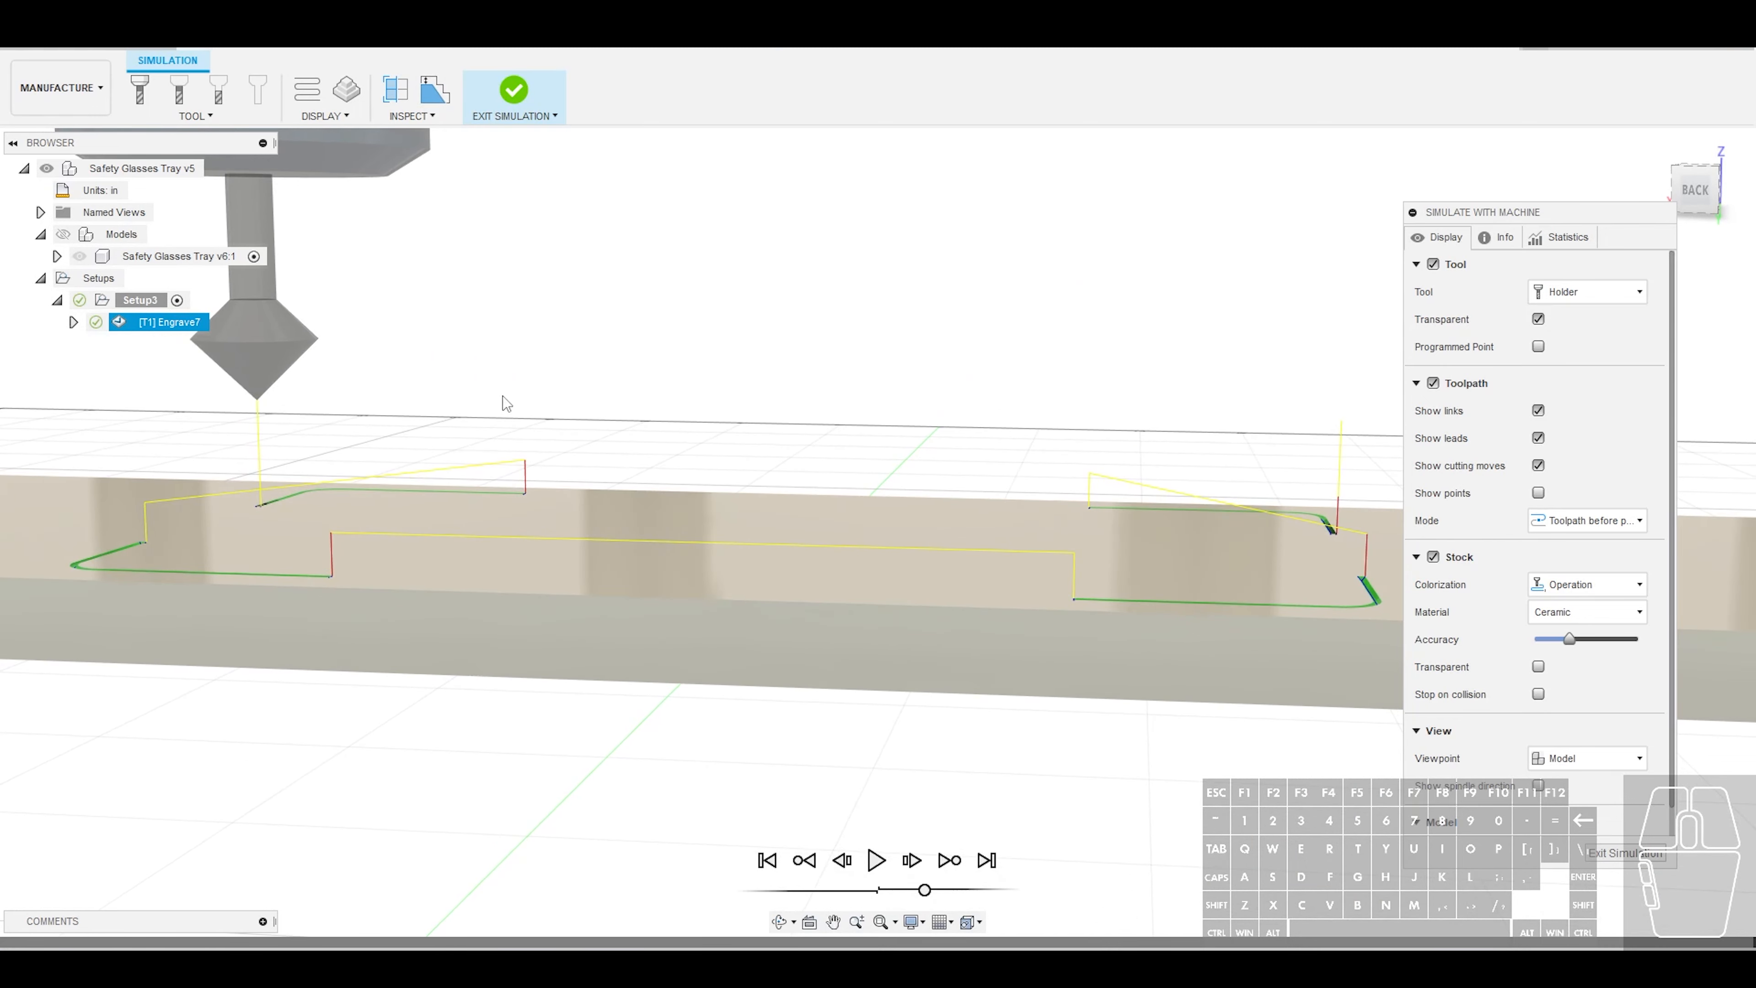
middle_click_drag(1181, 600, 1101, 548, "shift")
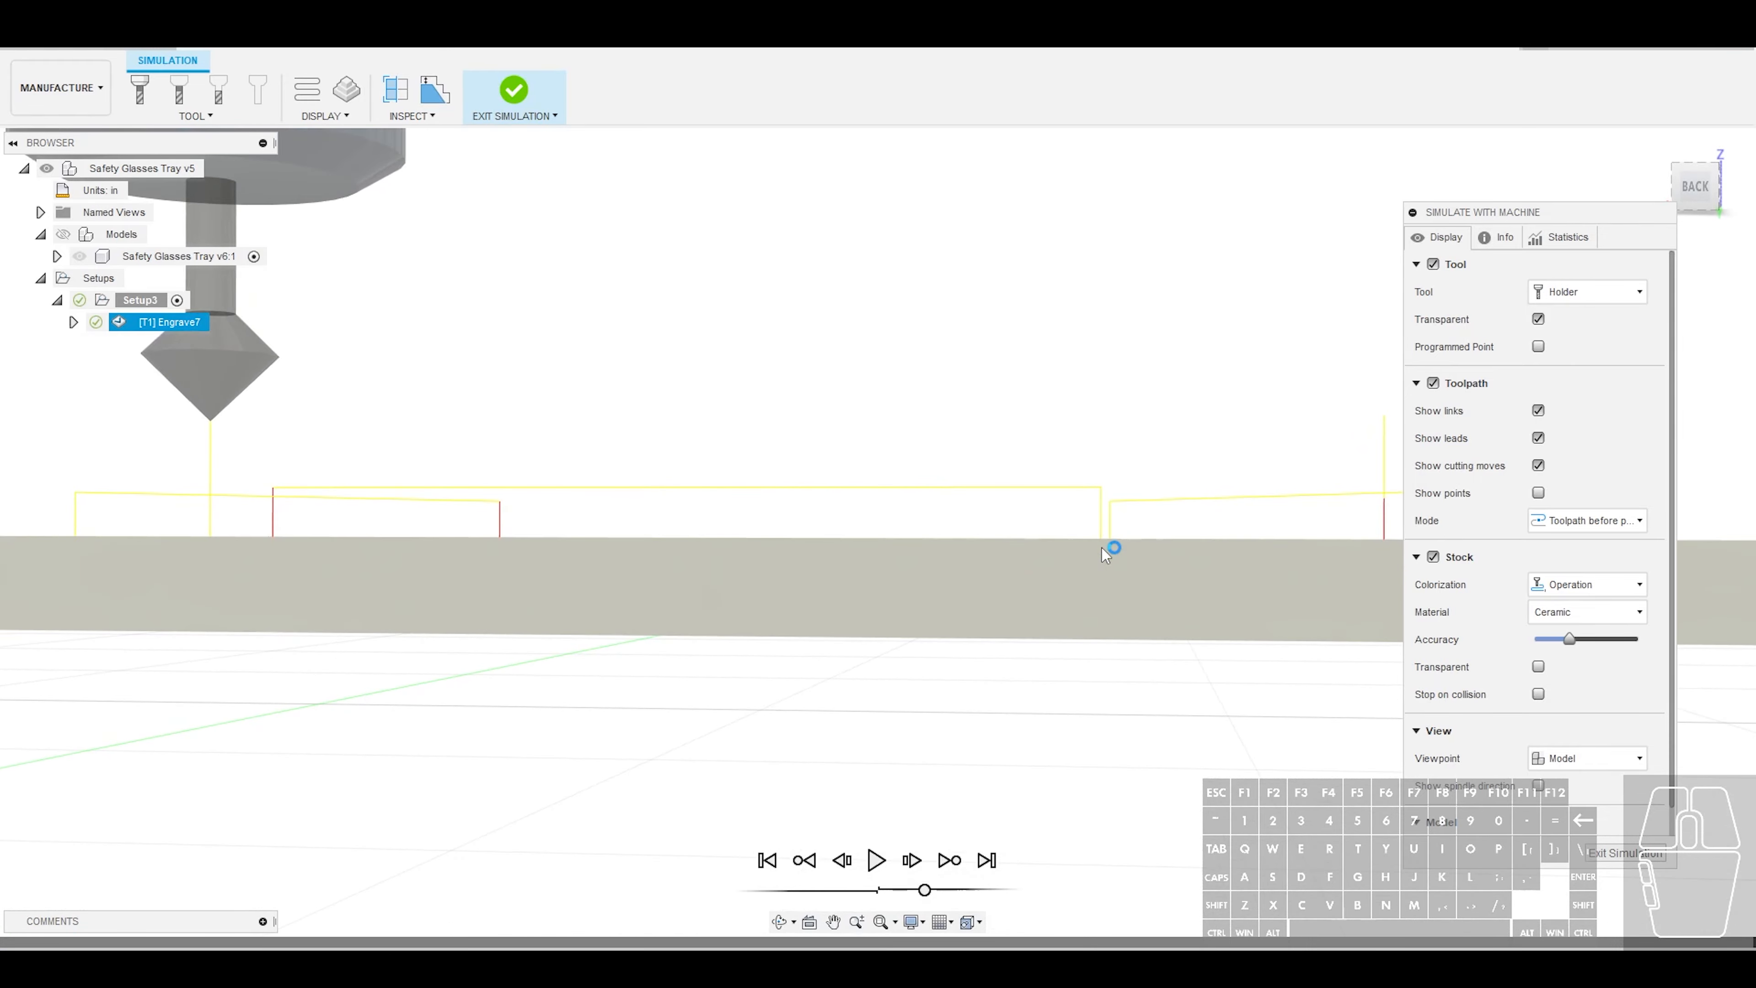
left_click(1535, 666)
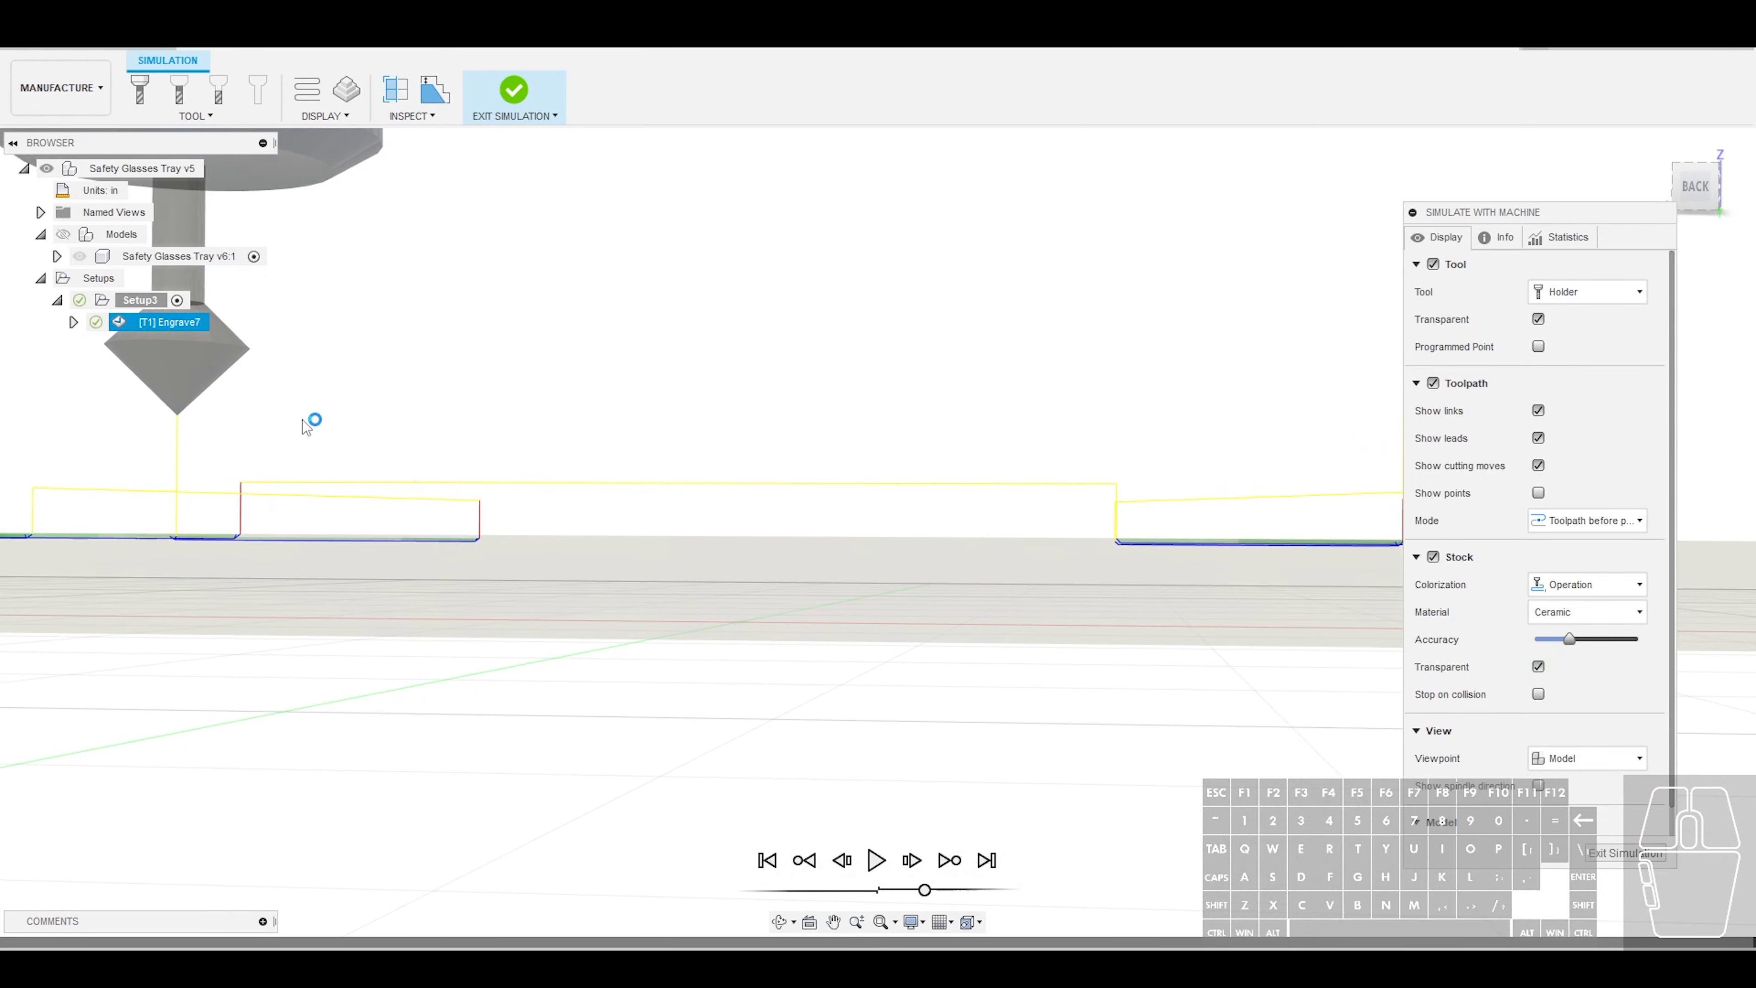
scroll(765, 506, "up", 3)
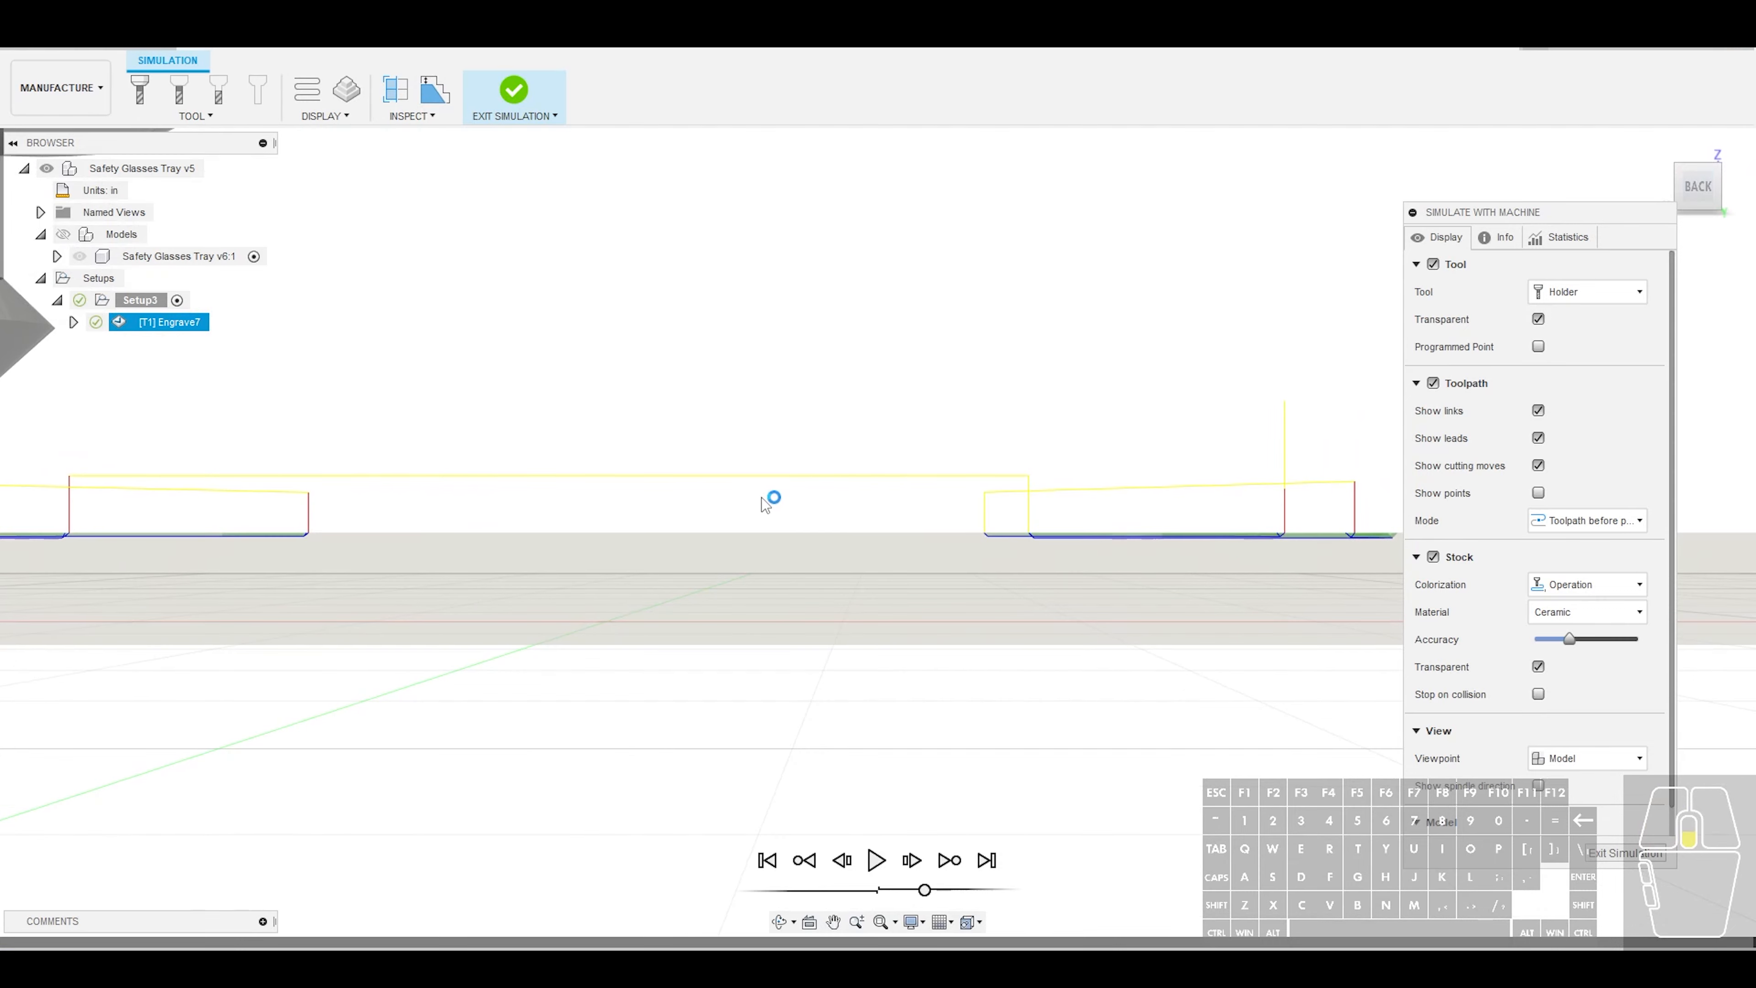
scroll(786, 557, "down", 3)
middle_click_drag(956, 606, 364, 557, "shift")
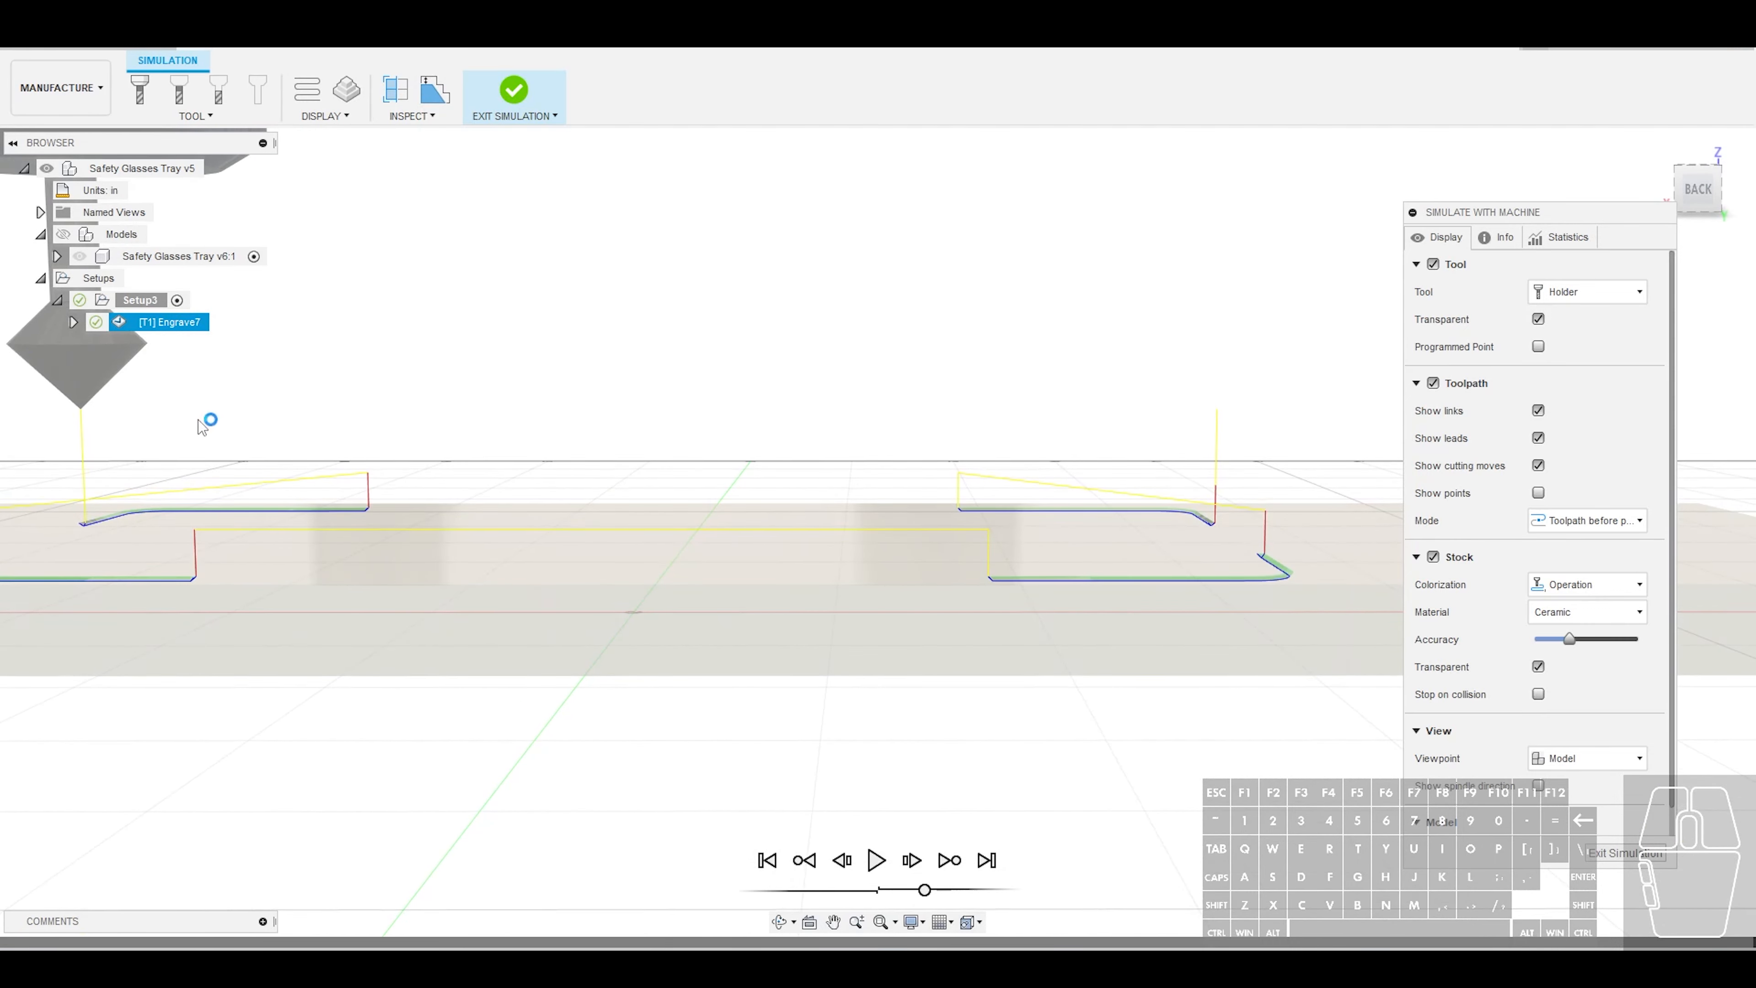
Exit the engraving simulation and return to the setup with the stock and toolpath in view
left_click(877, 860)
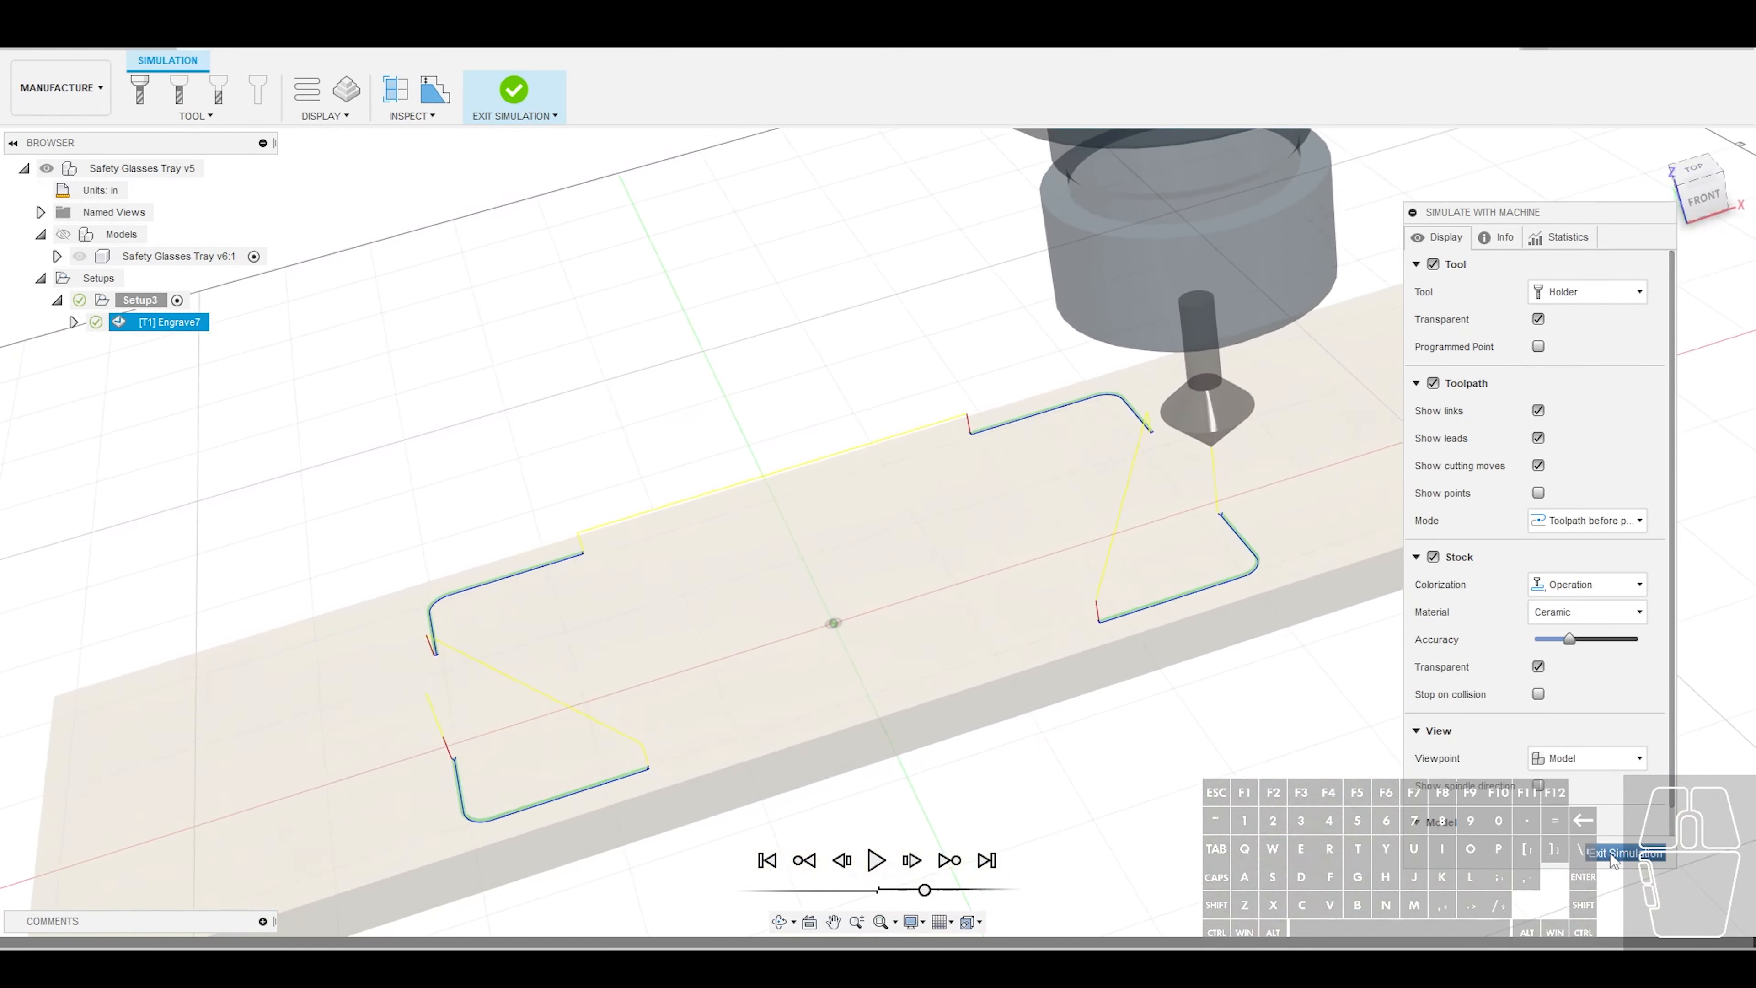
left_click(514, 93)
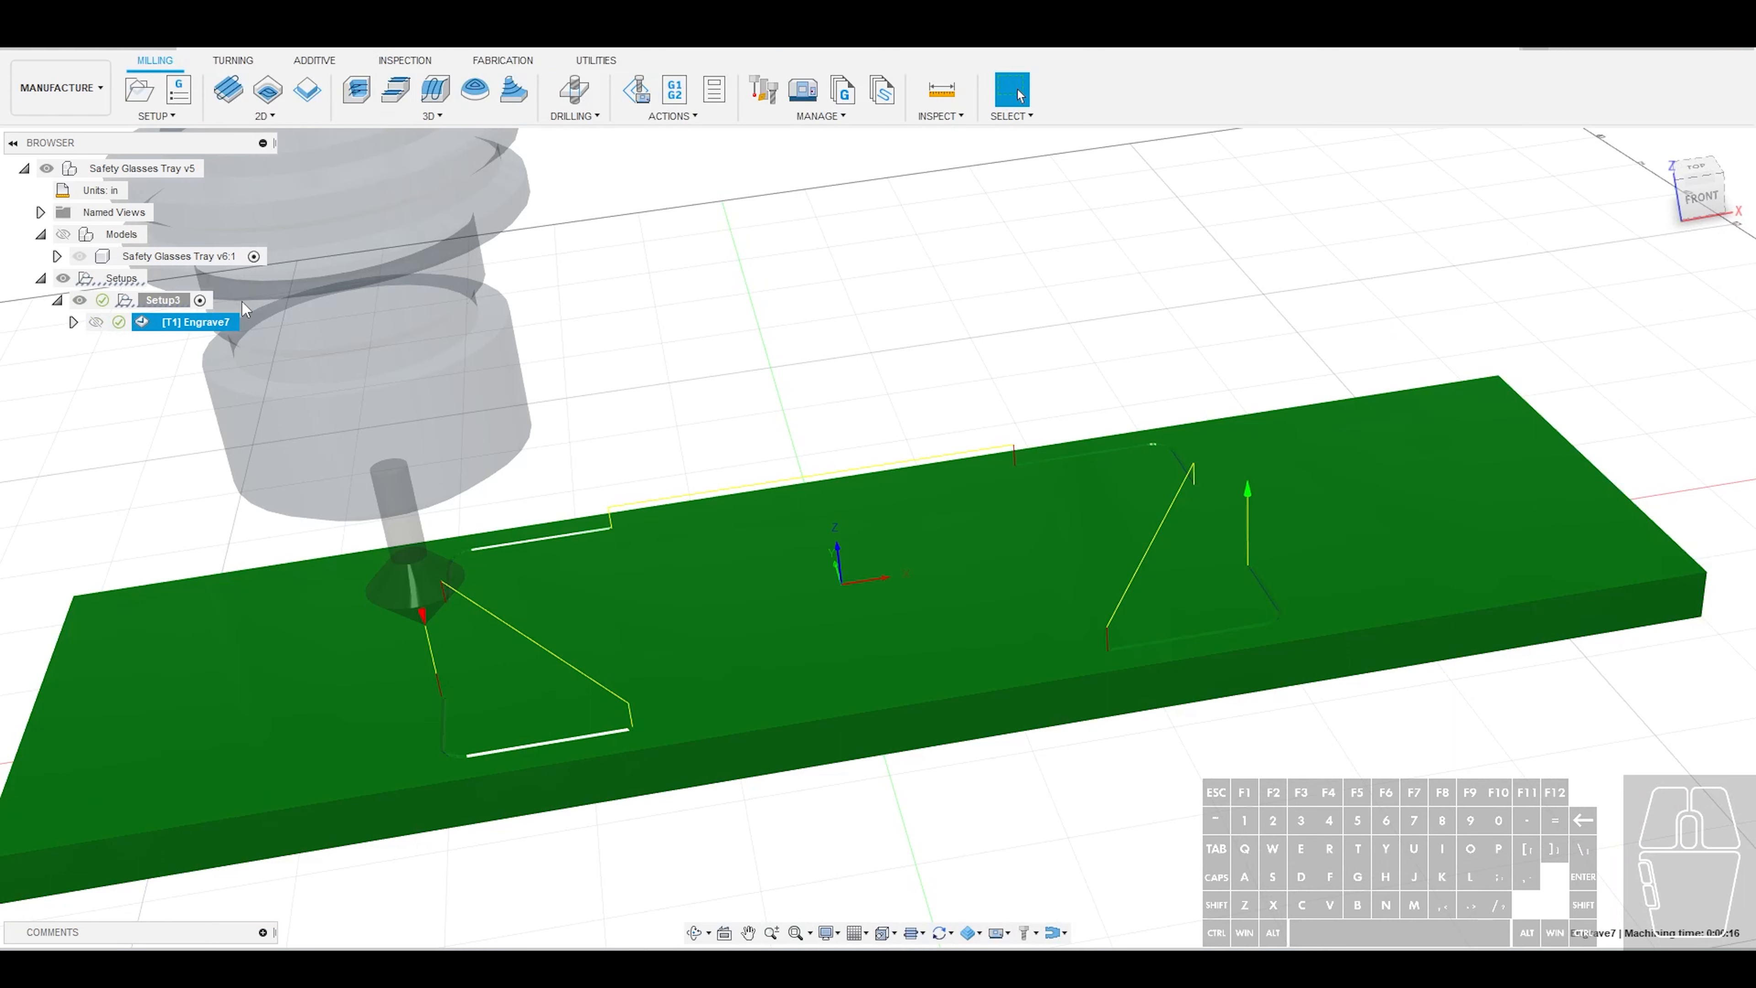
right_click(209, 320)
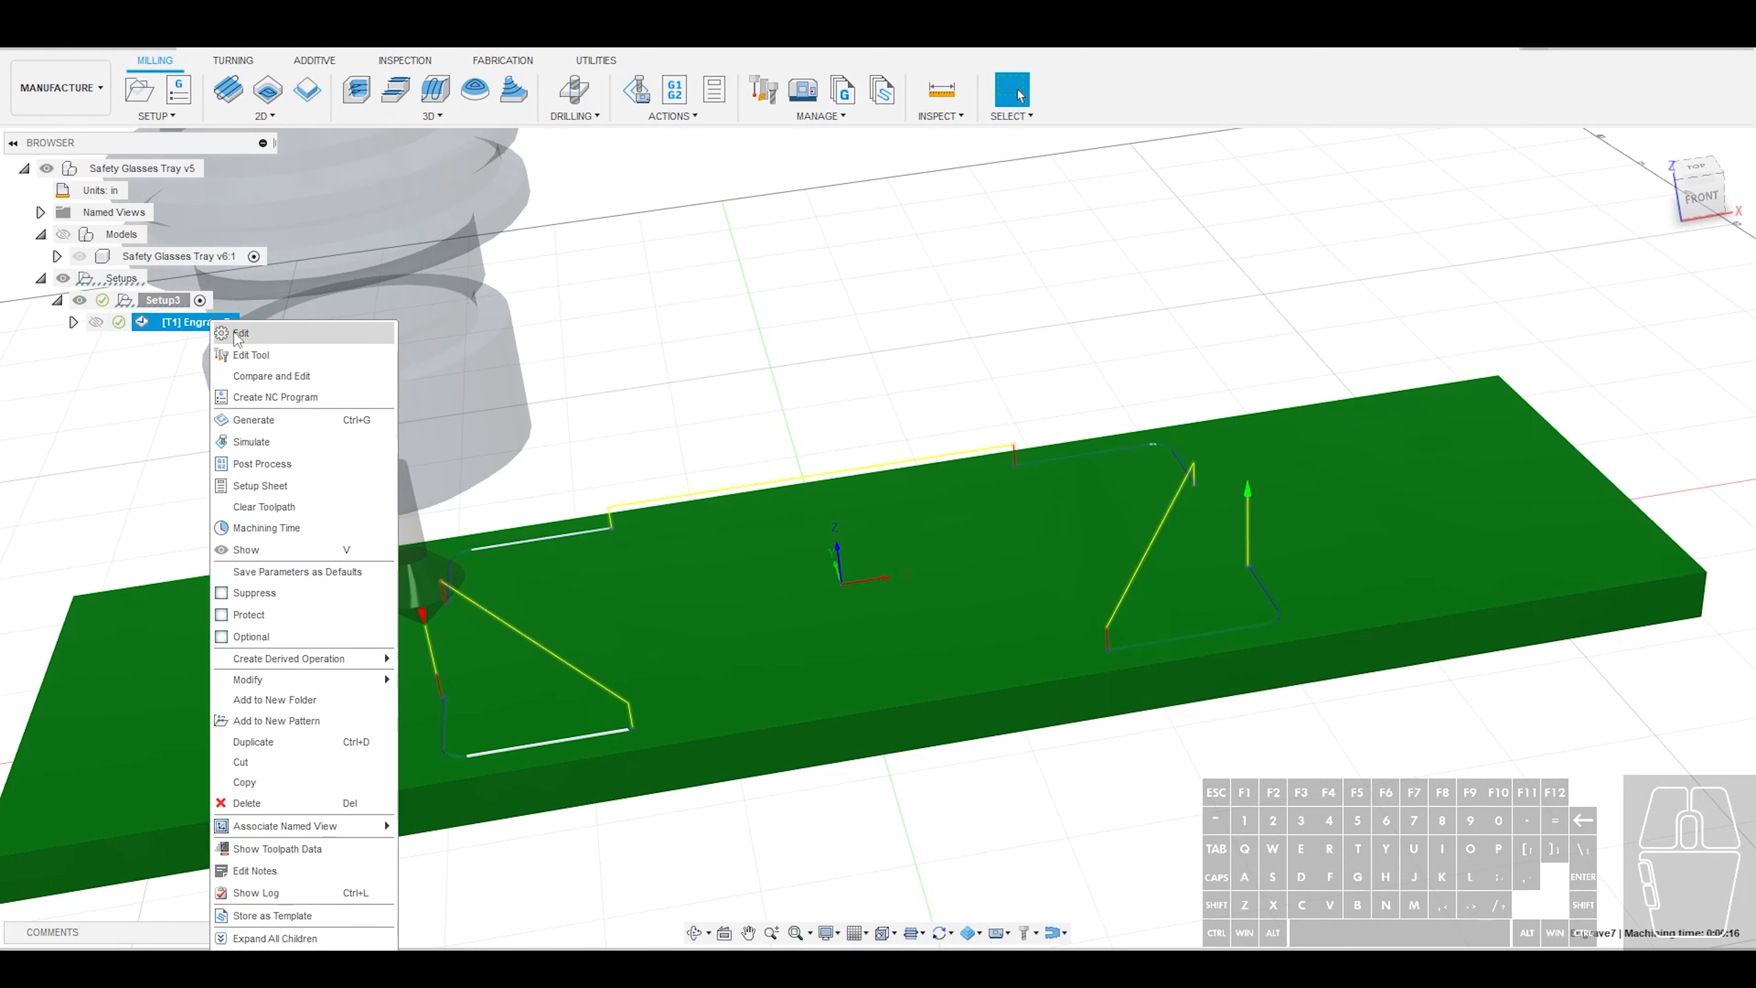
left_click(686, 288)
middle_click_drag(768, 293, 722, 405, "shift")
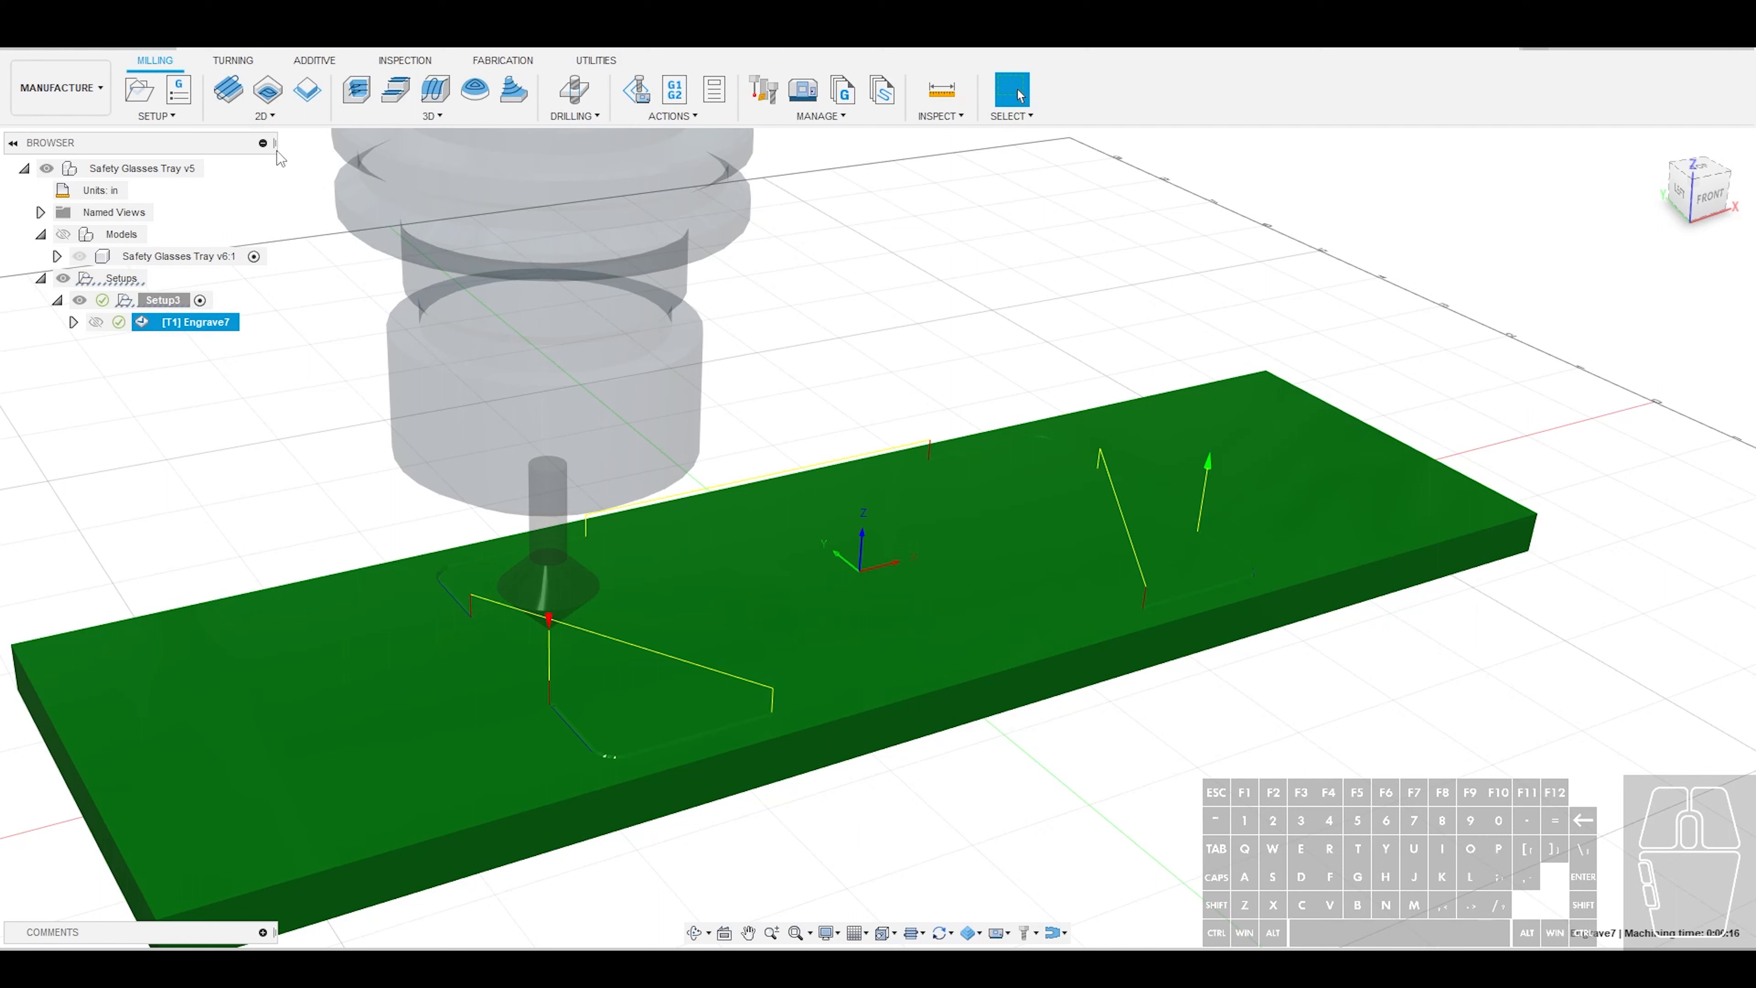
Show the models and create a second Engrave operation with the SAFETY GLASSES sketch text as its contour selection
left_click(62, 235)
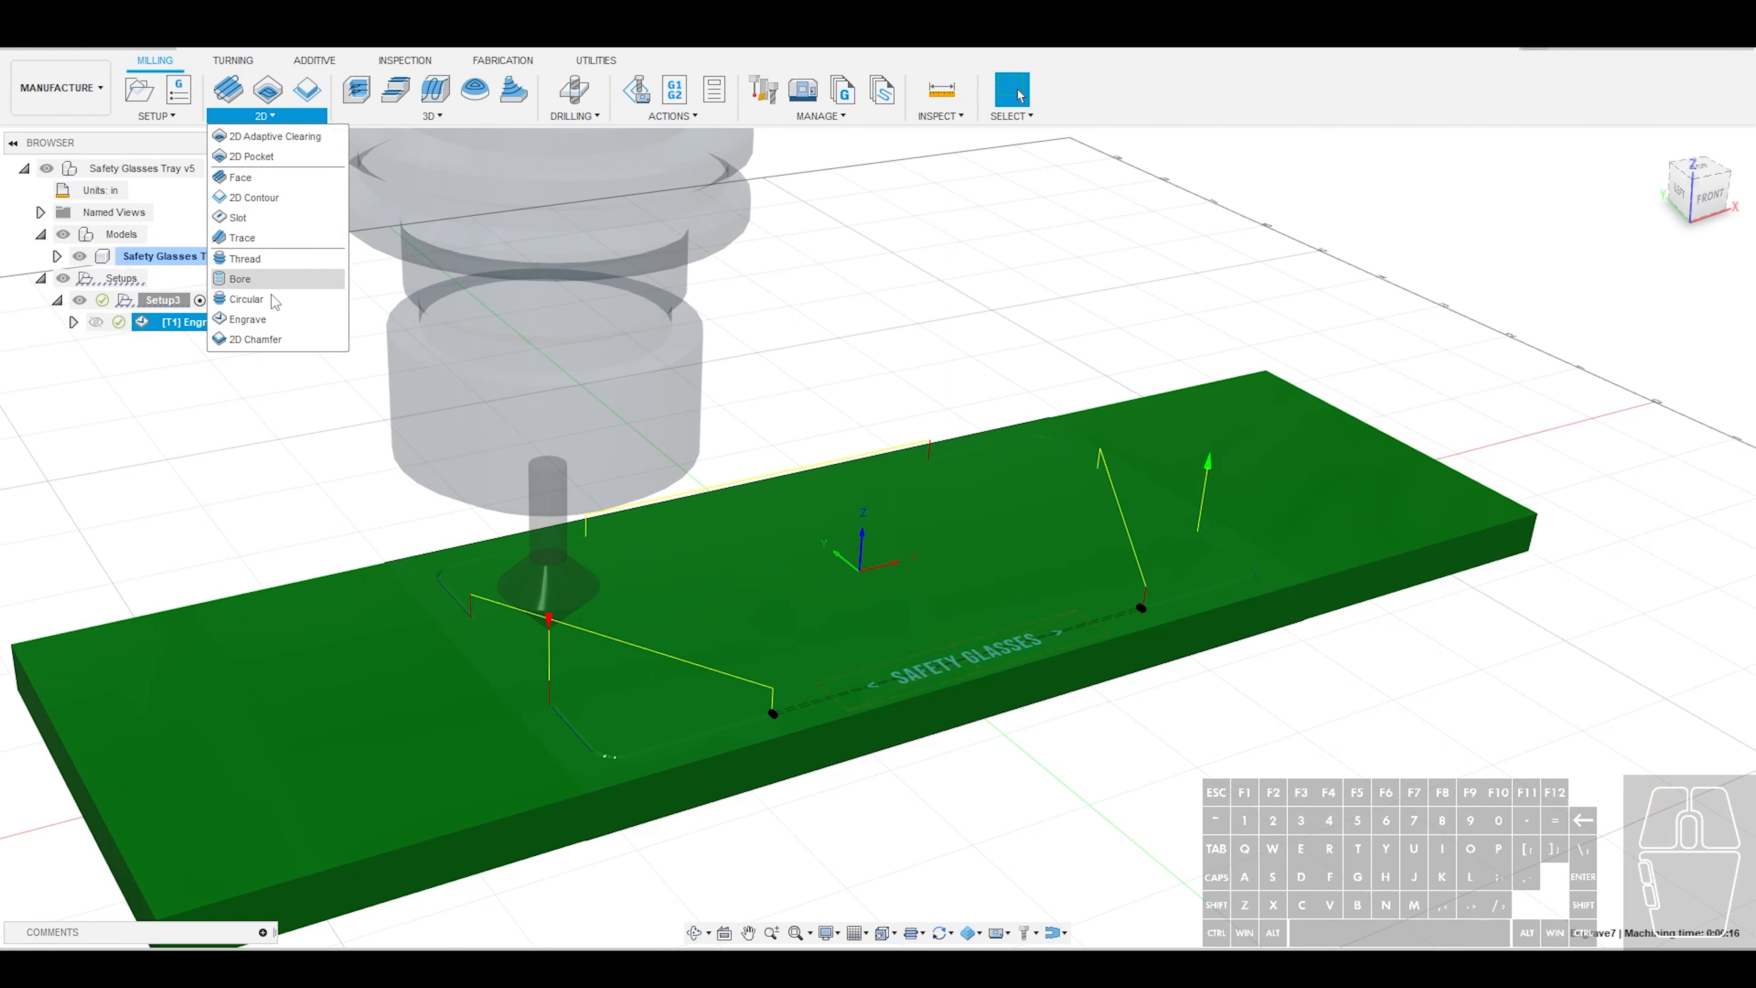
left_click(270, 319)
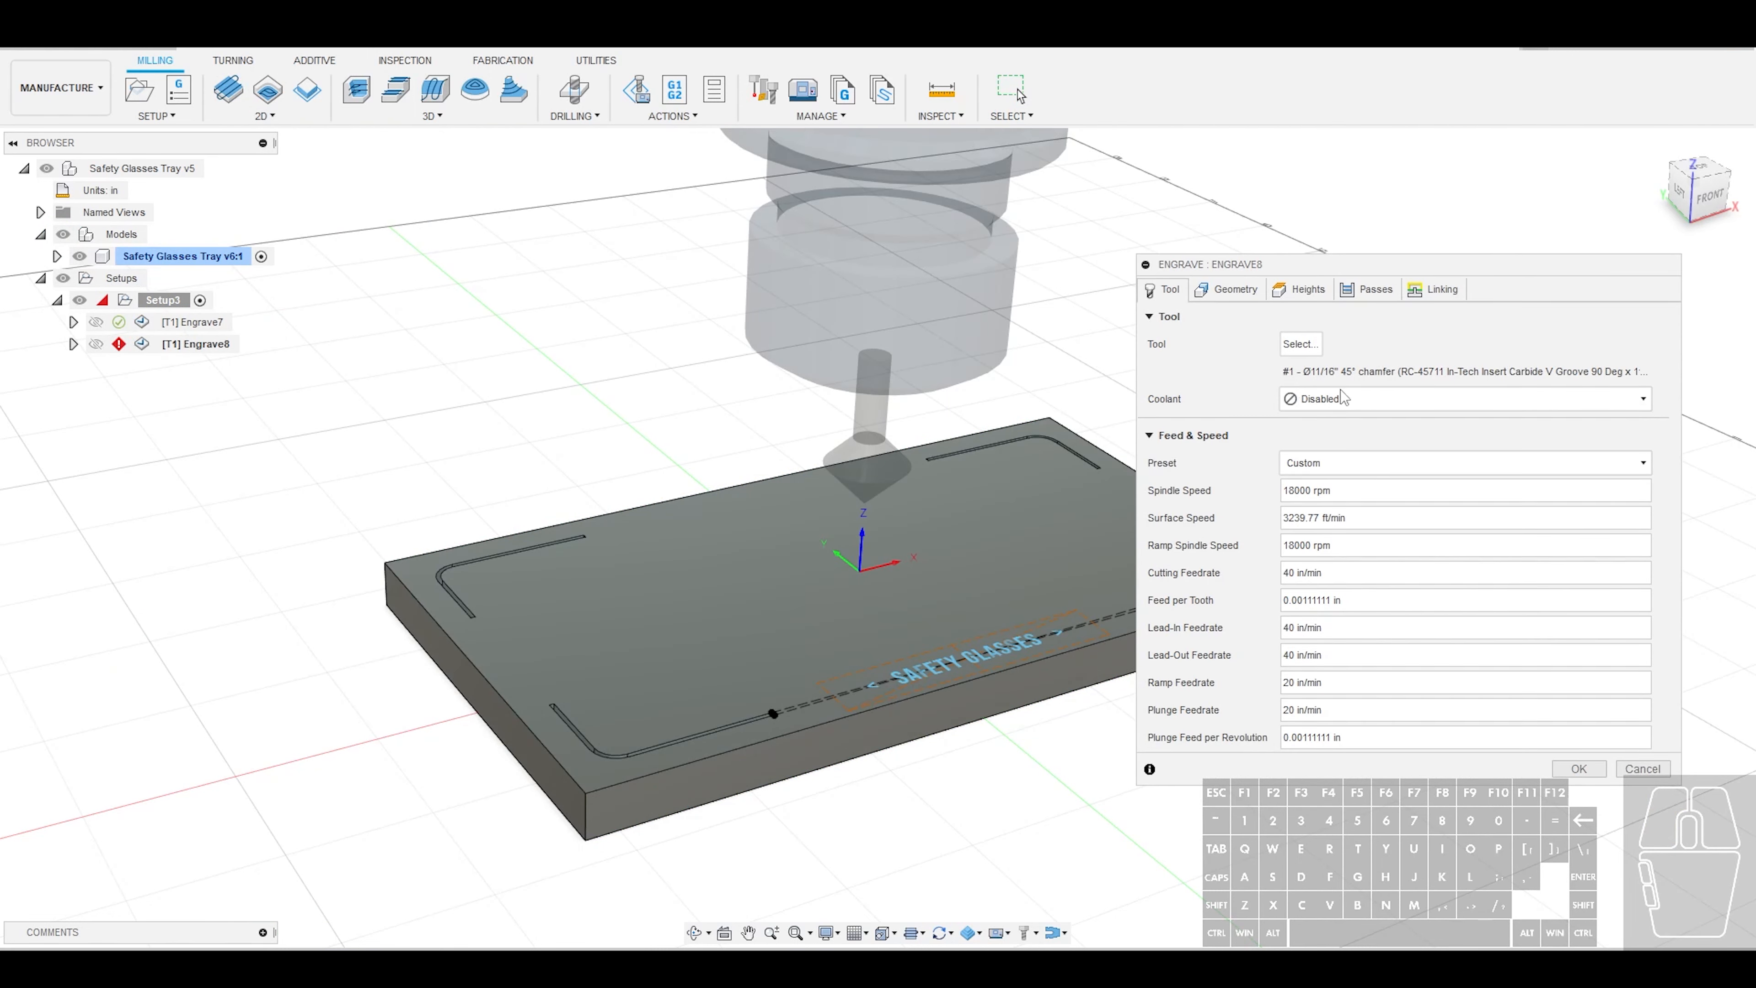
left_click(1231, 297)
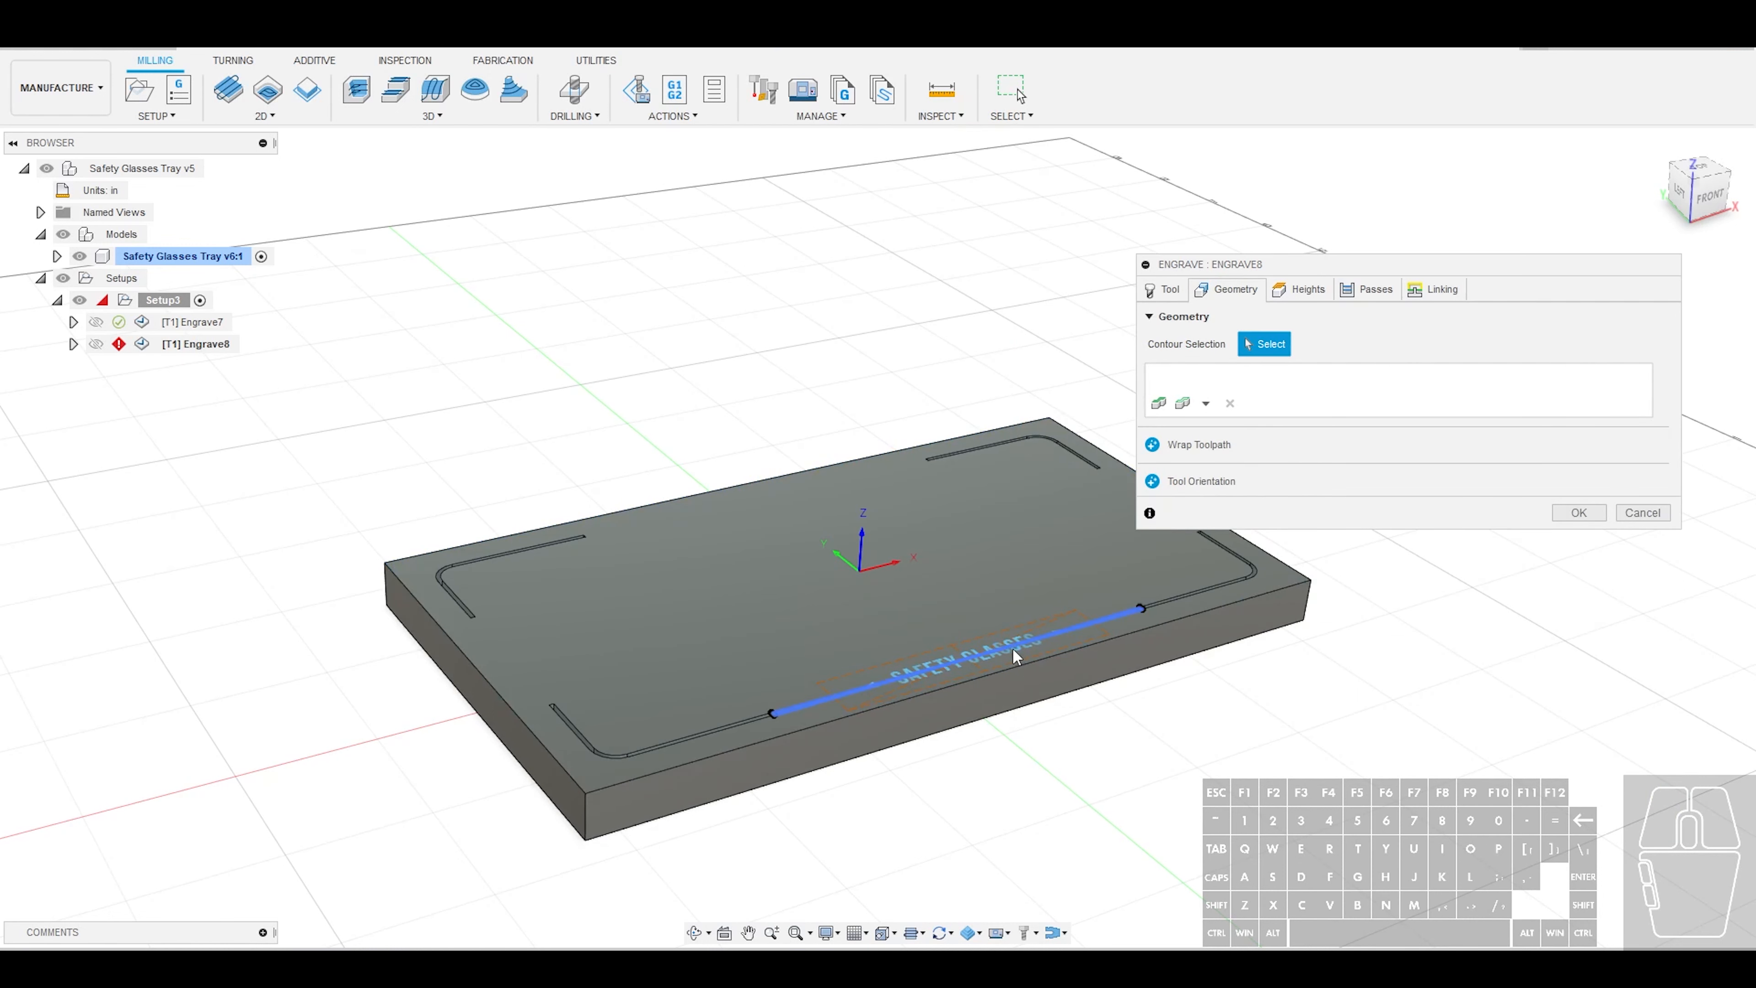
left_click(986, 668)
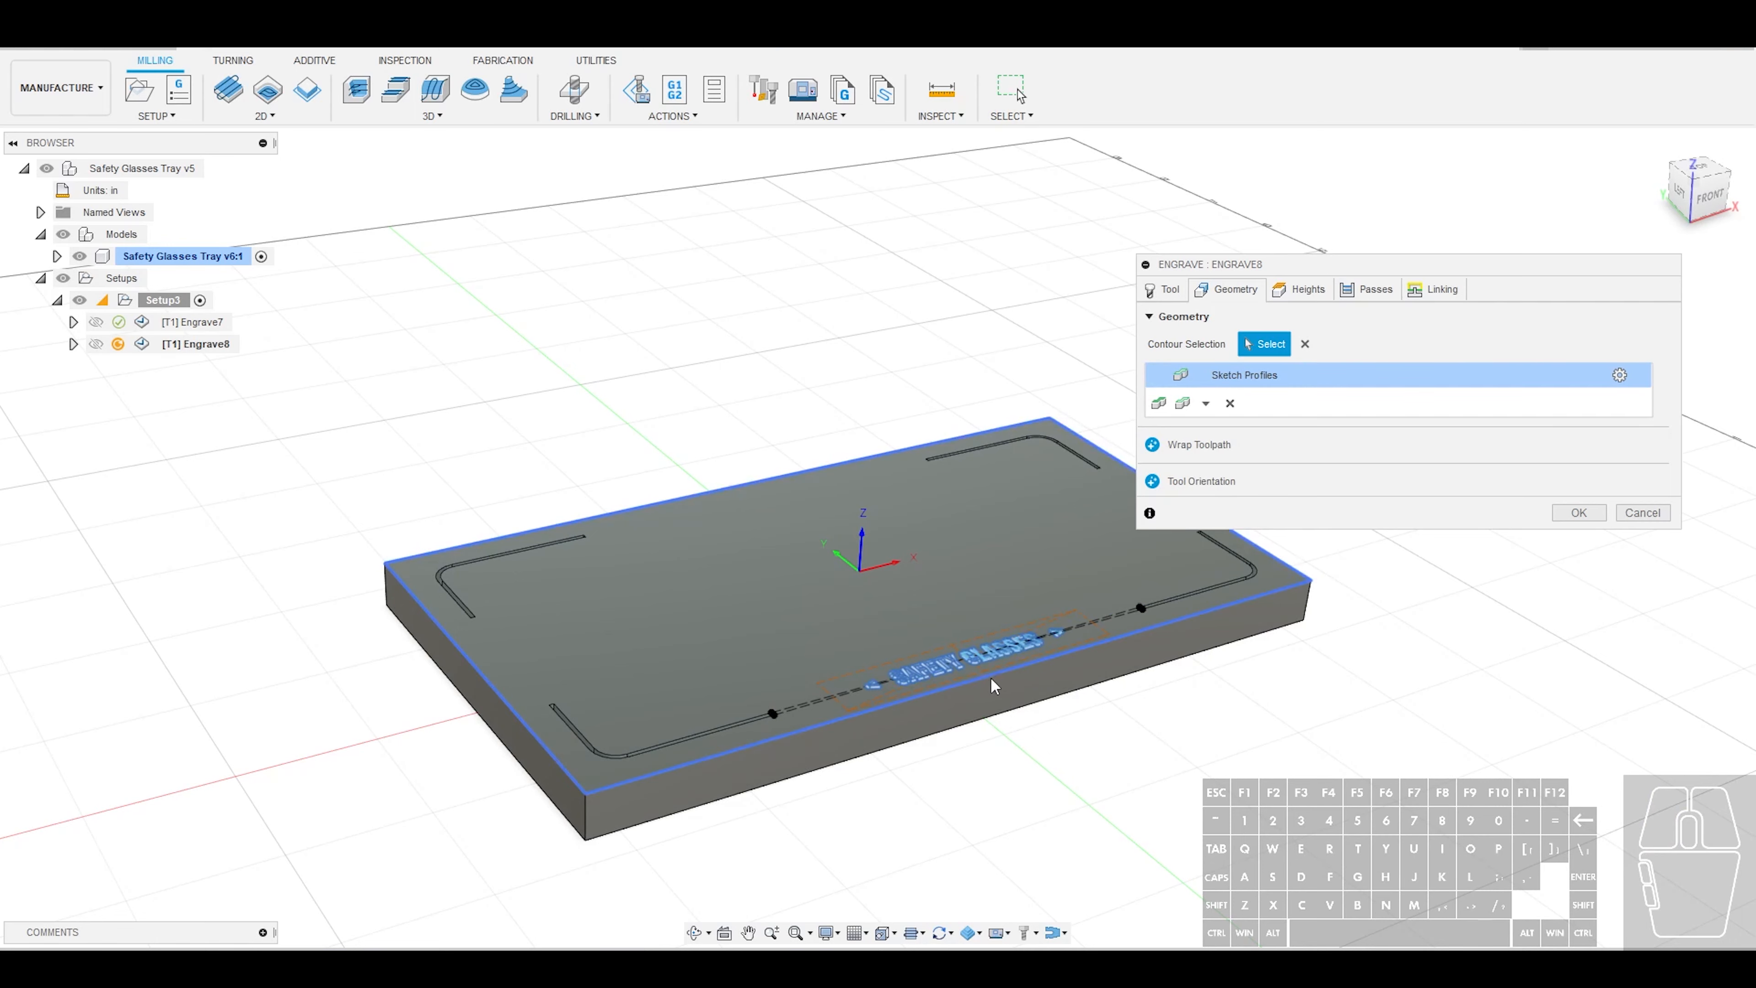
Inspect the selected SAFETY GLASSES letters and arrows up close and accept the Engrave operation to generate its toolpath
scroll(986, 668, "up", 5)
scroll(990, 692, "up", 5)
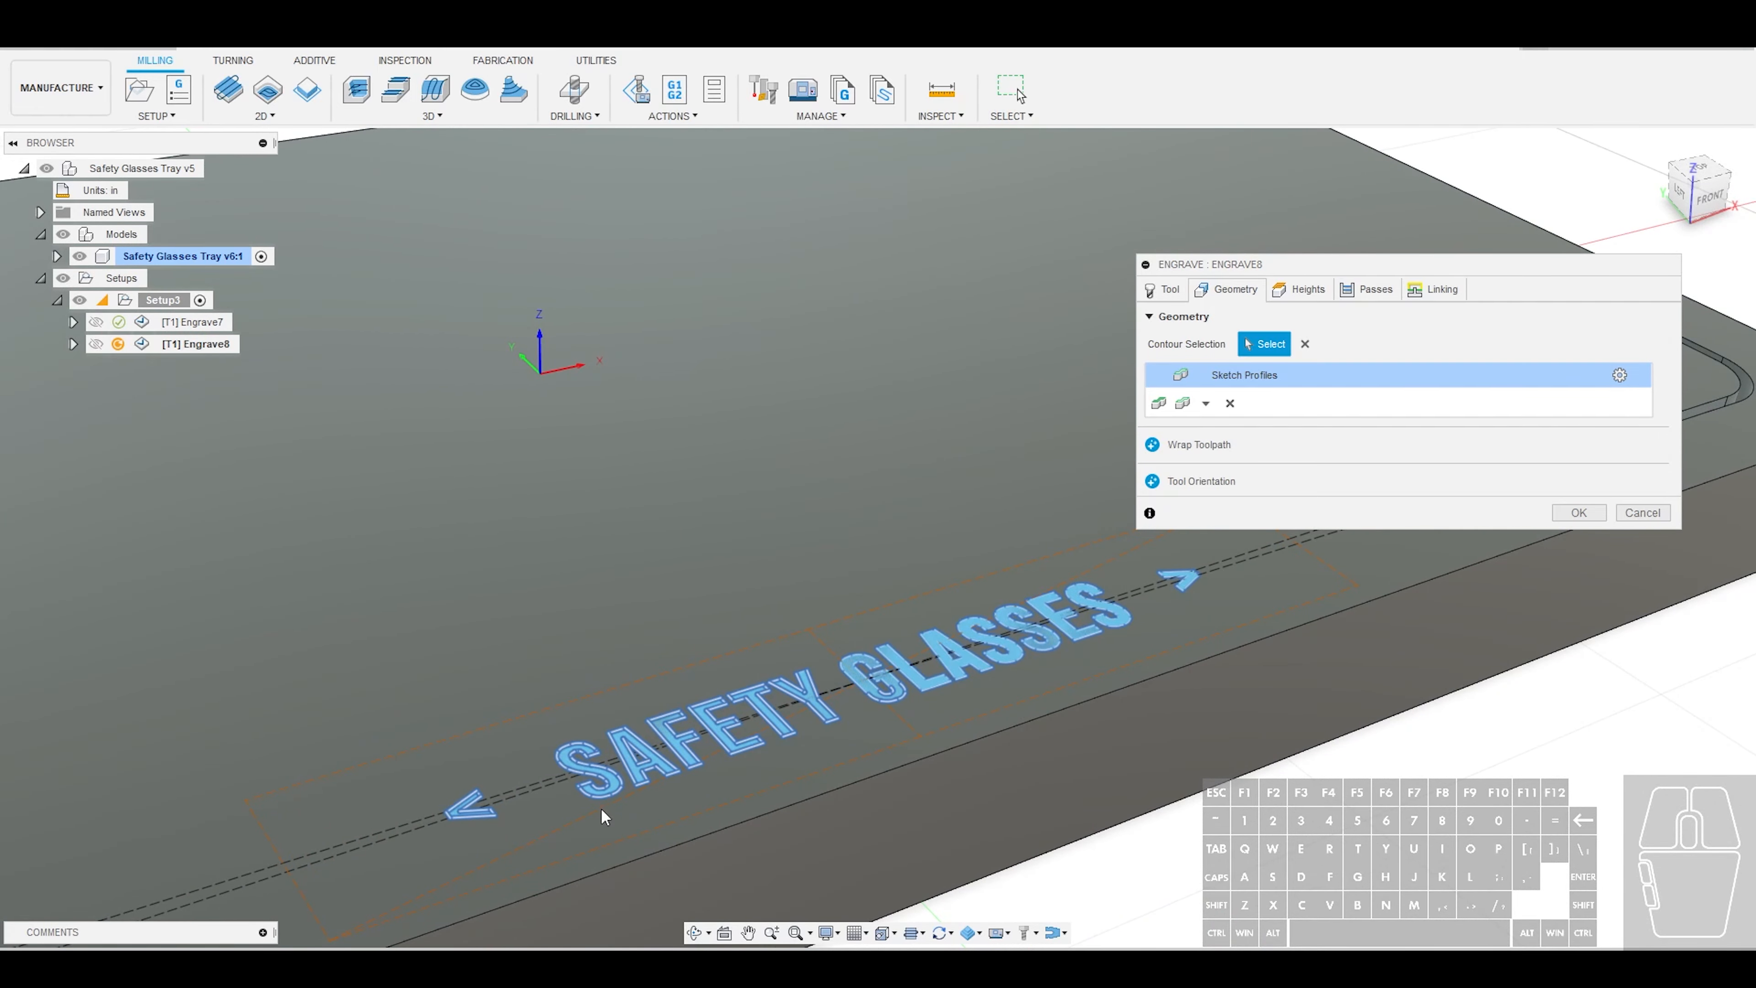
scroll(601, 850, "up", 1)
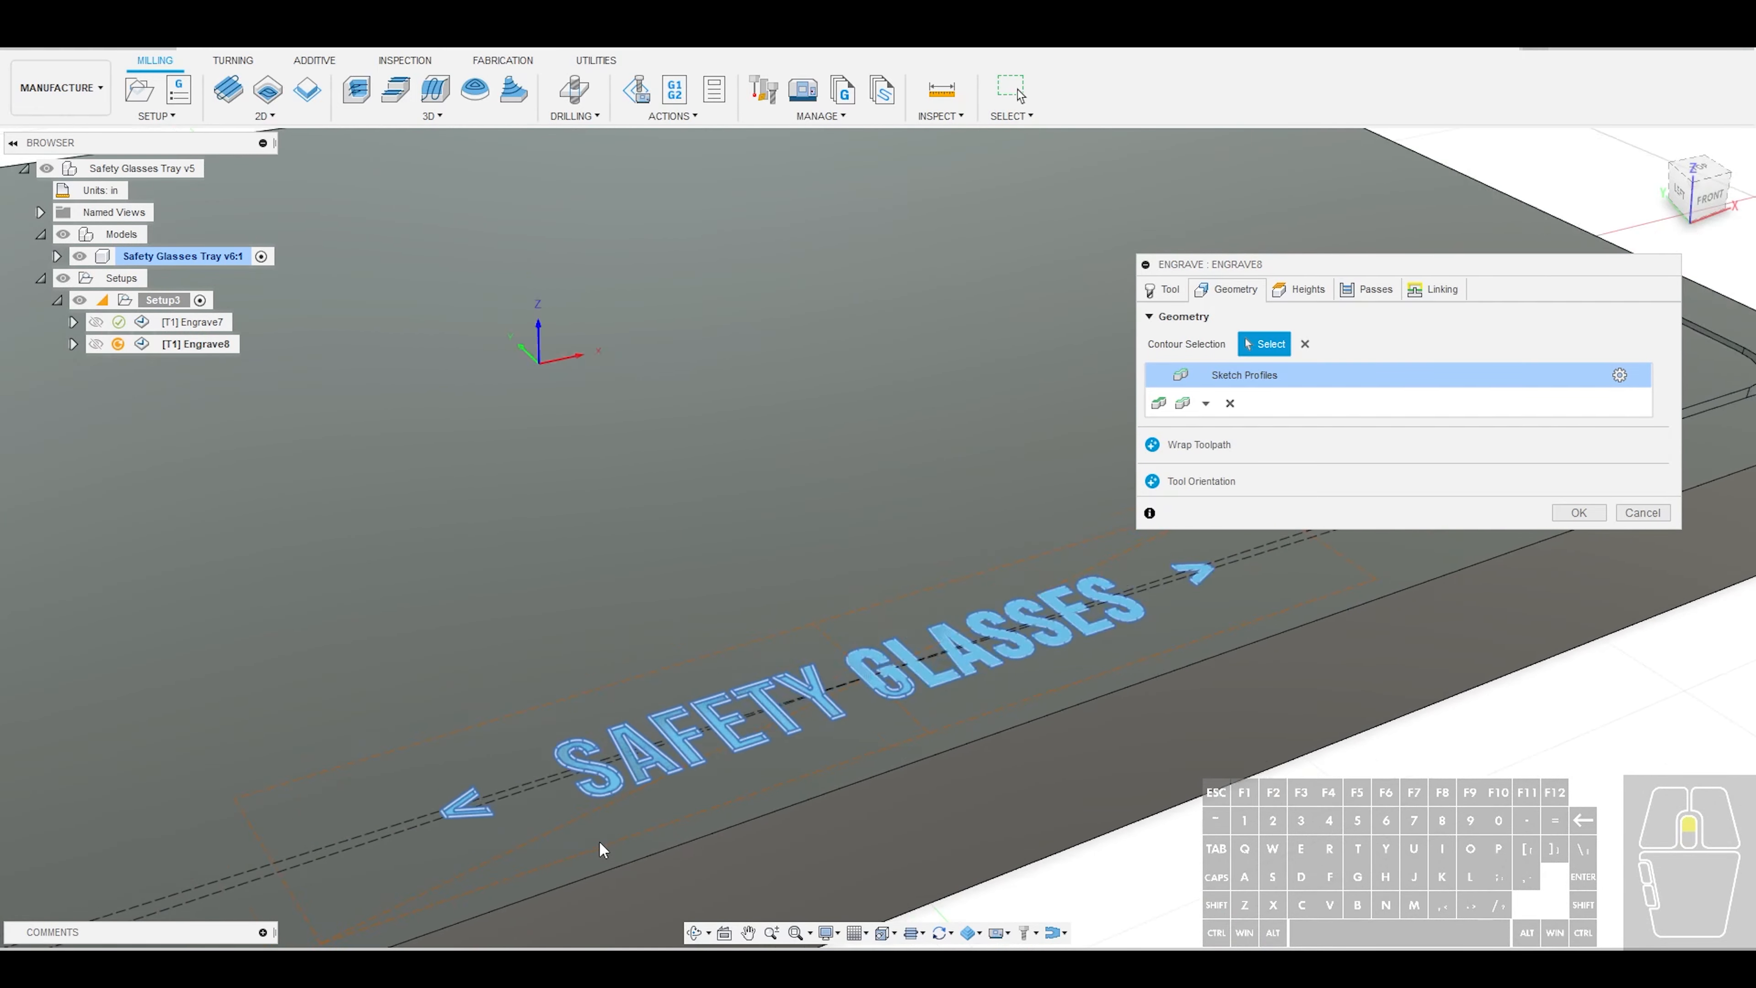
scroll(601, 849, "up", 3)
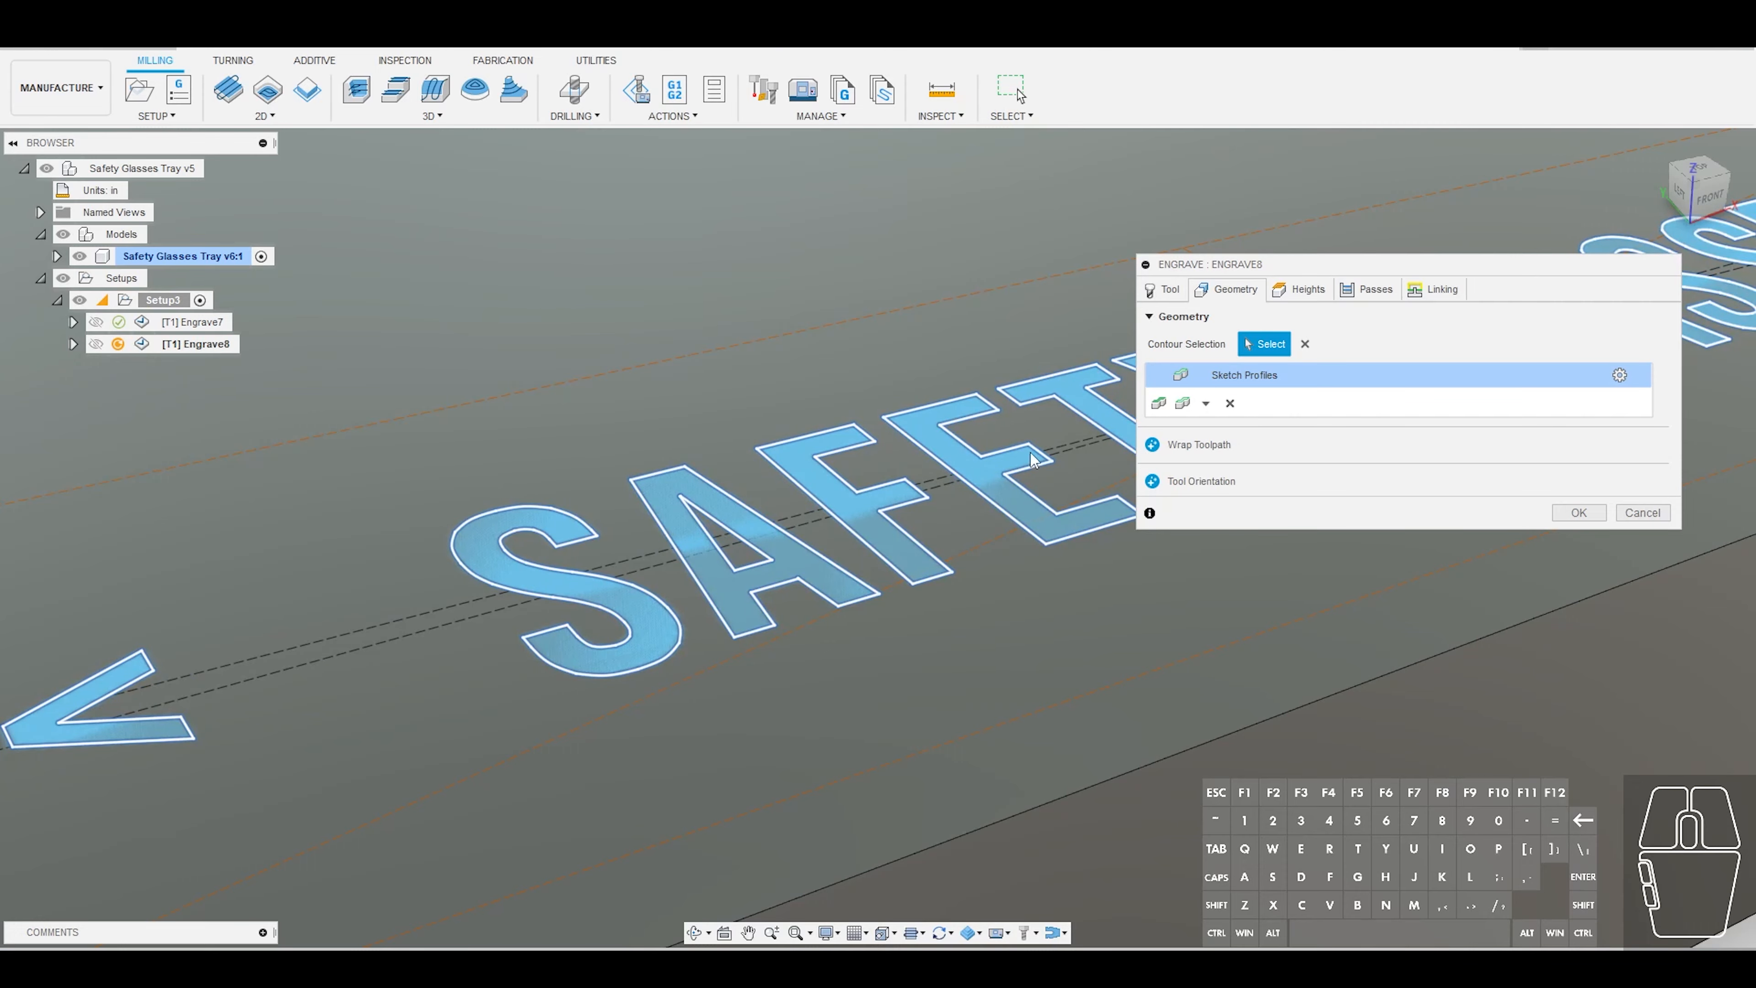
scroll(605, 571, "down", 5)
scroll(644, 587, "up", 4)
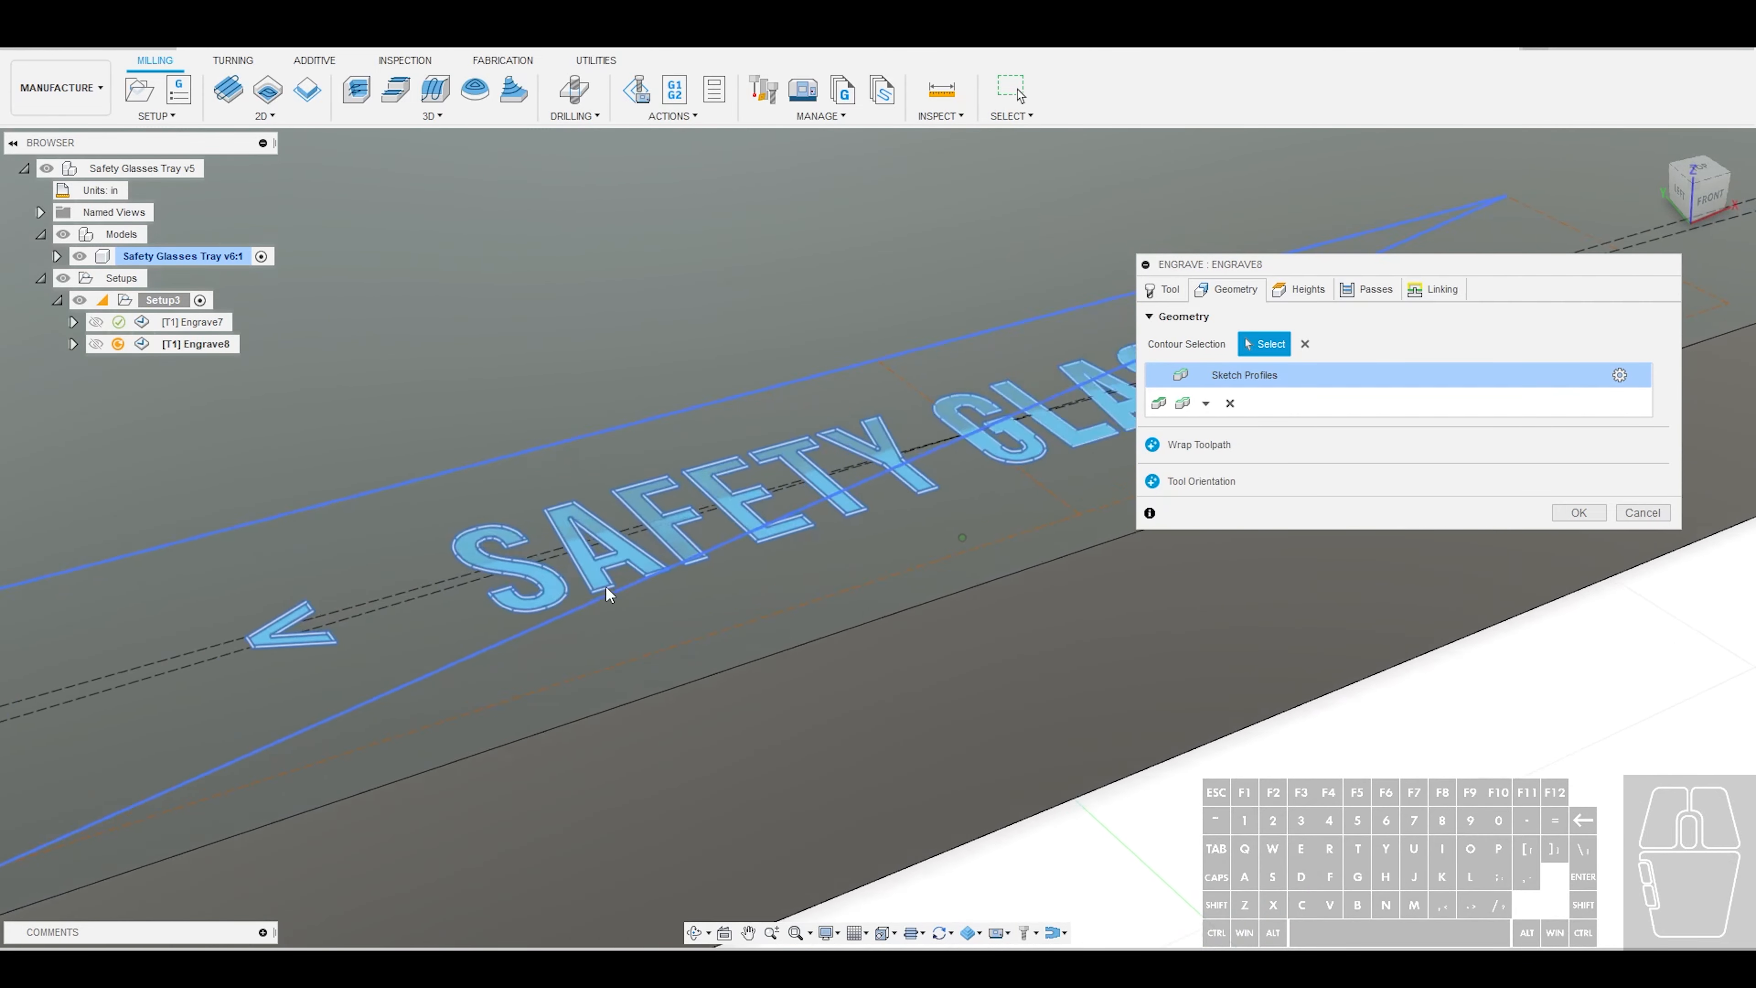
scroll(634, 595, "up", 4)
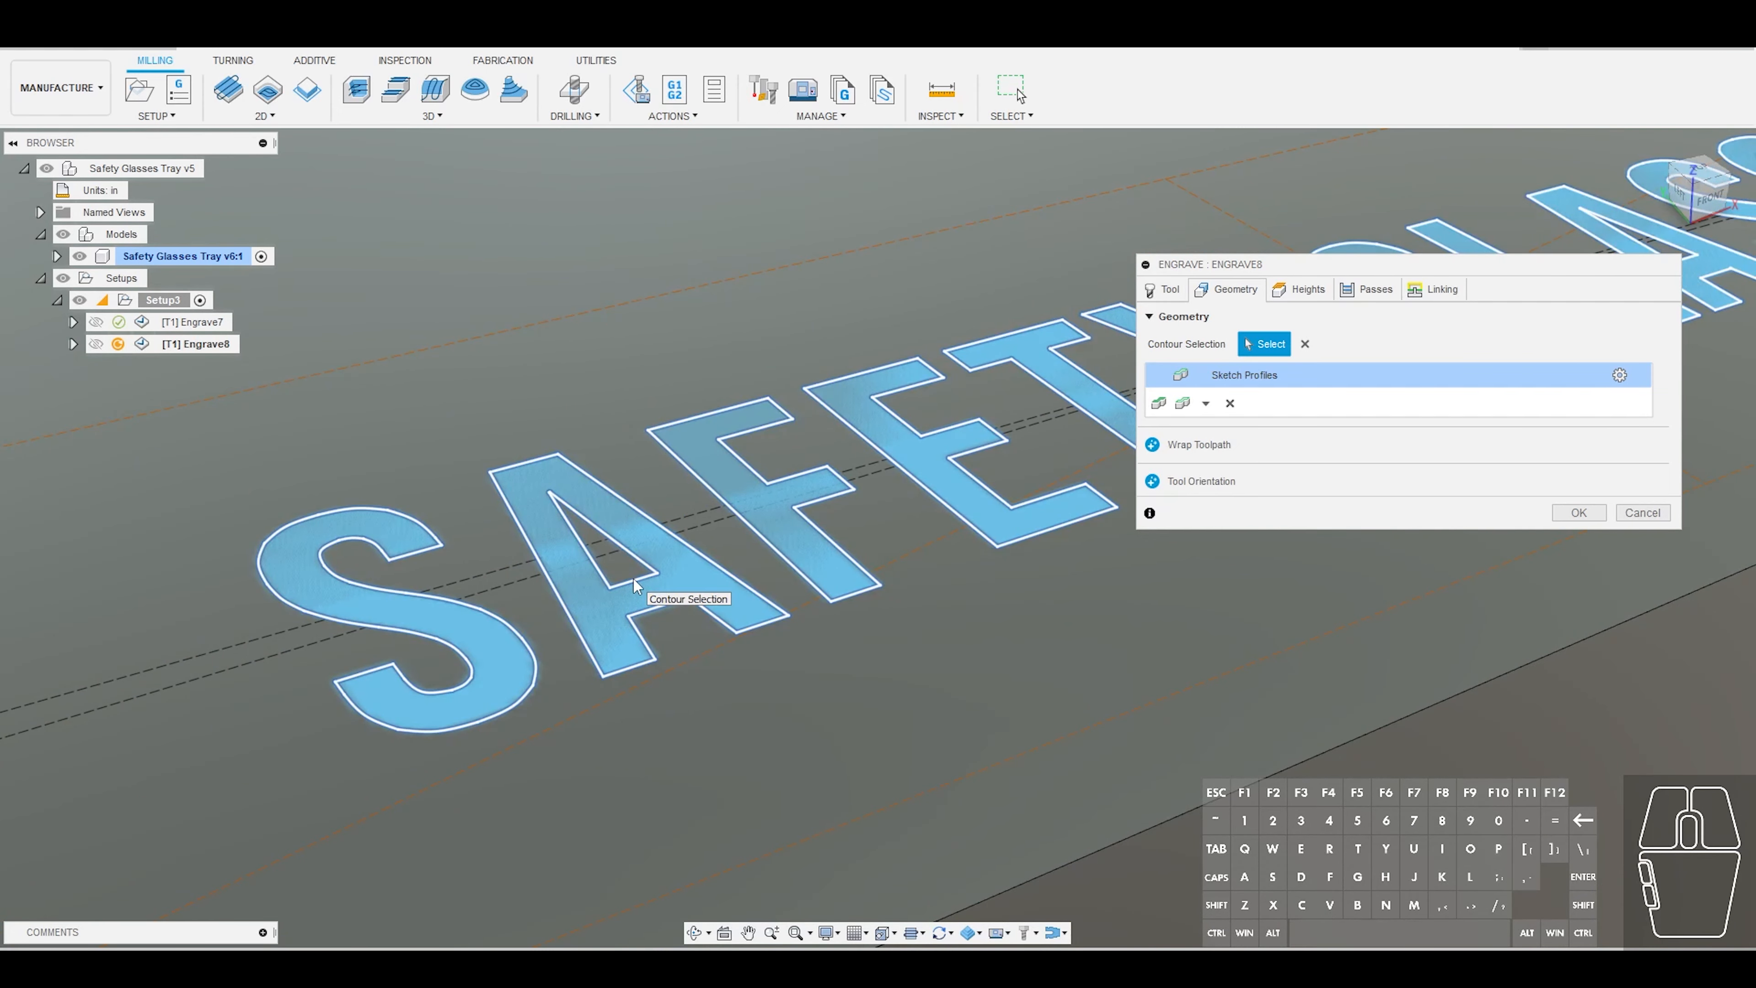
scroll(636, 588, "down", 5)
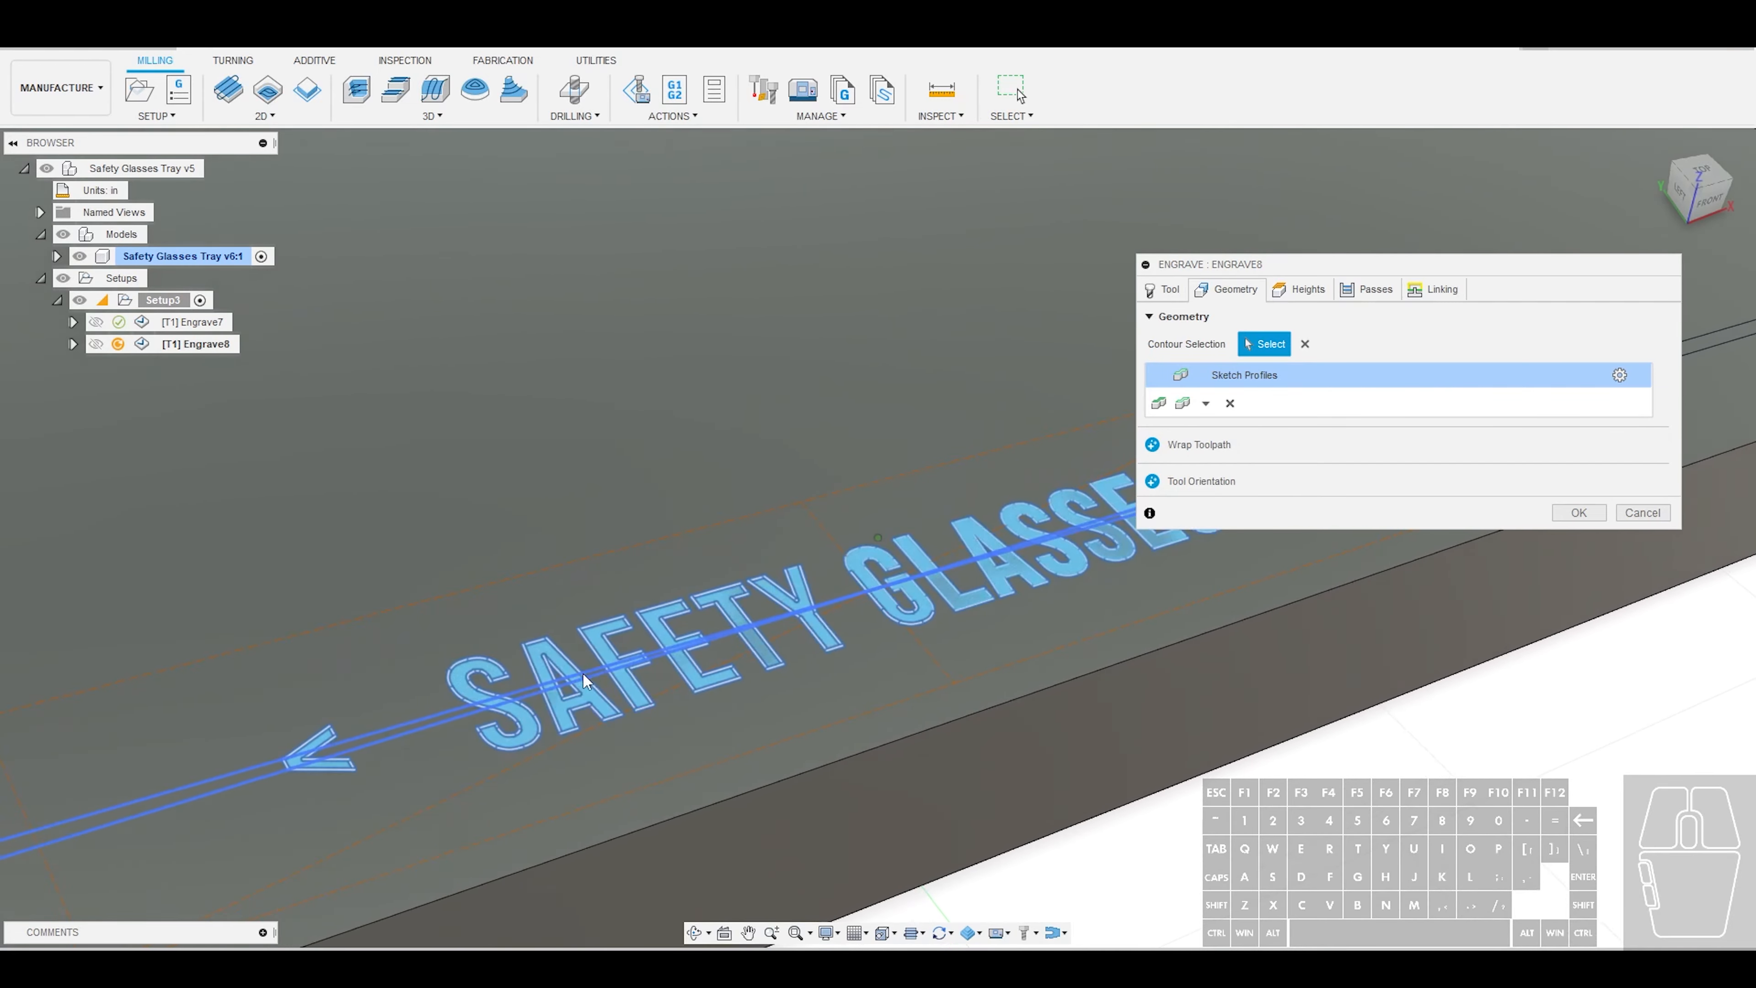
scroll(618, 574, "down", 5)
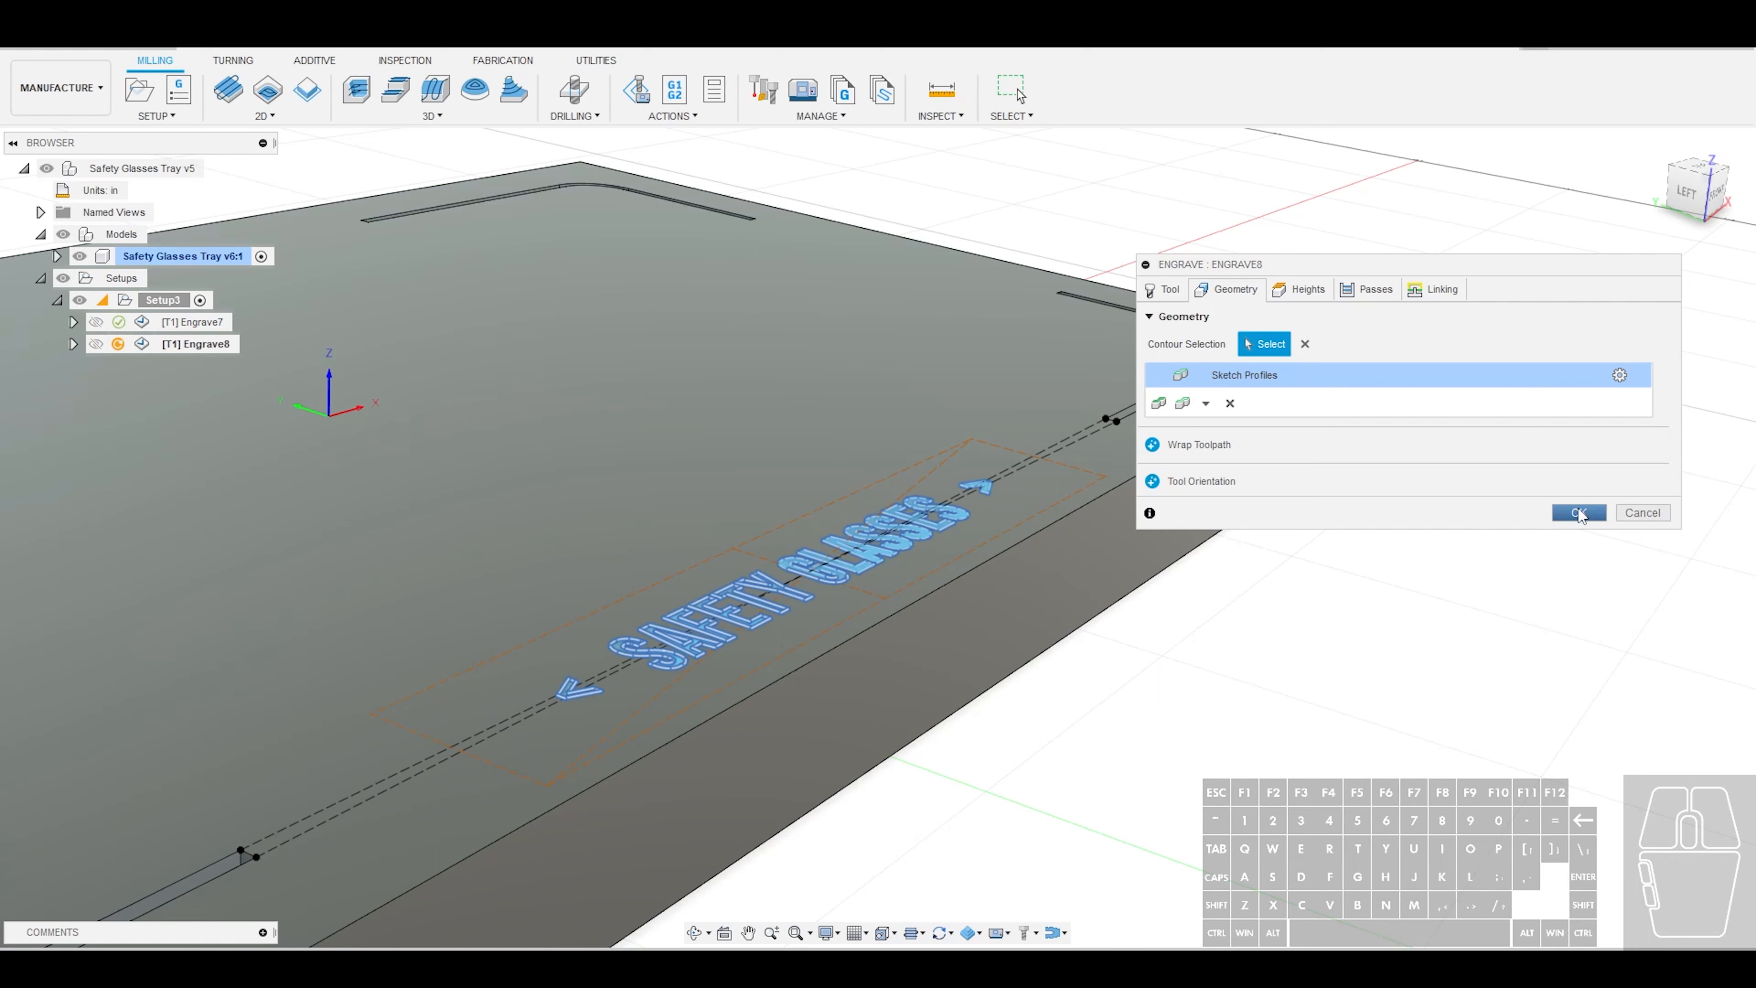
left_click(1579, 513)
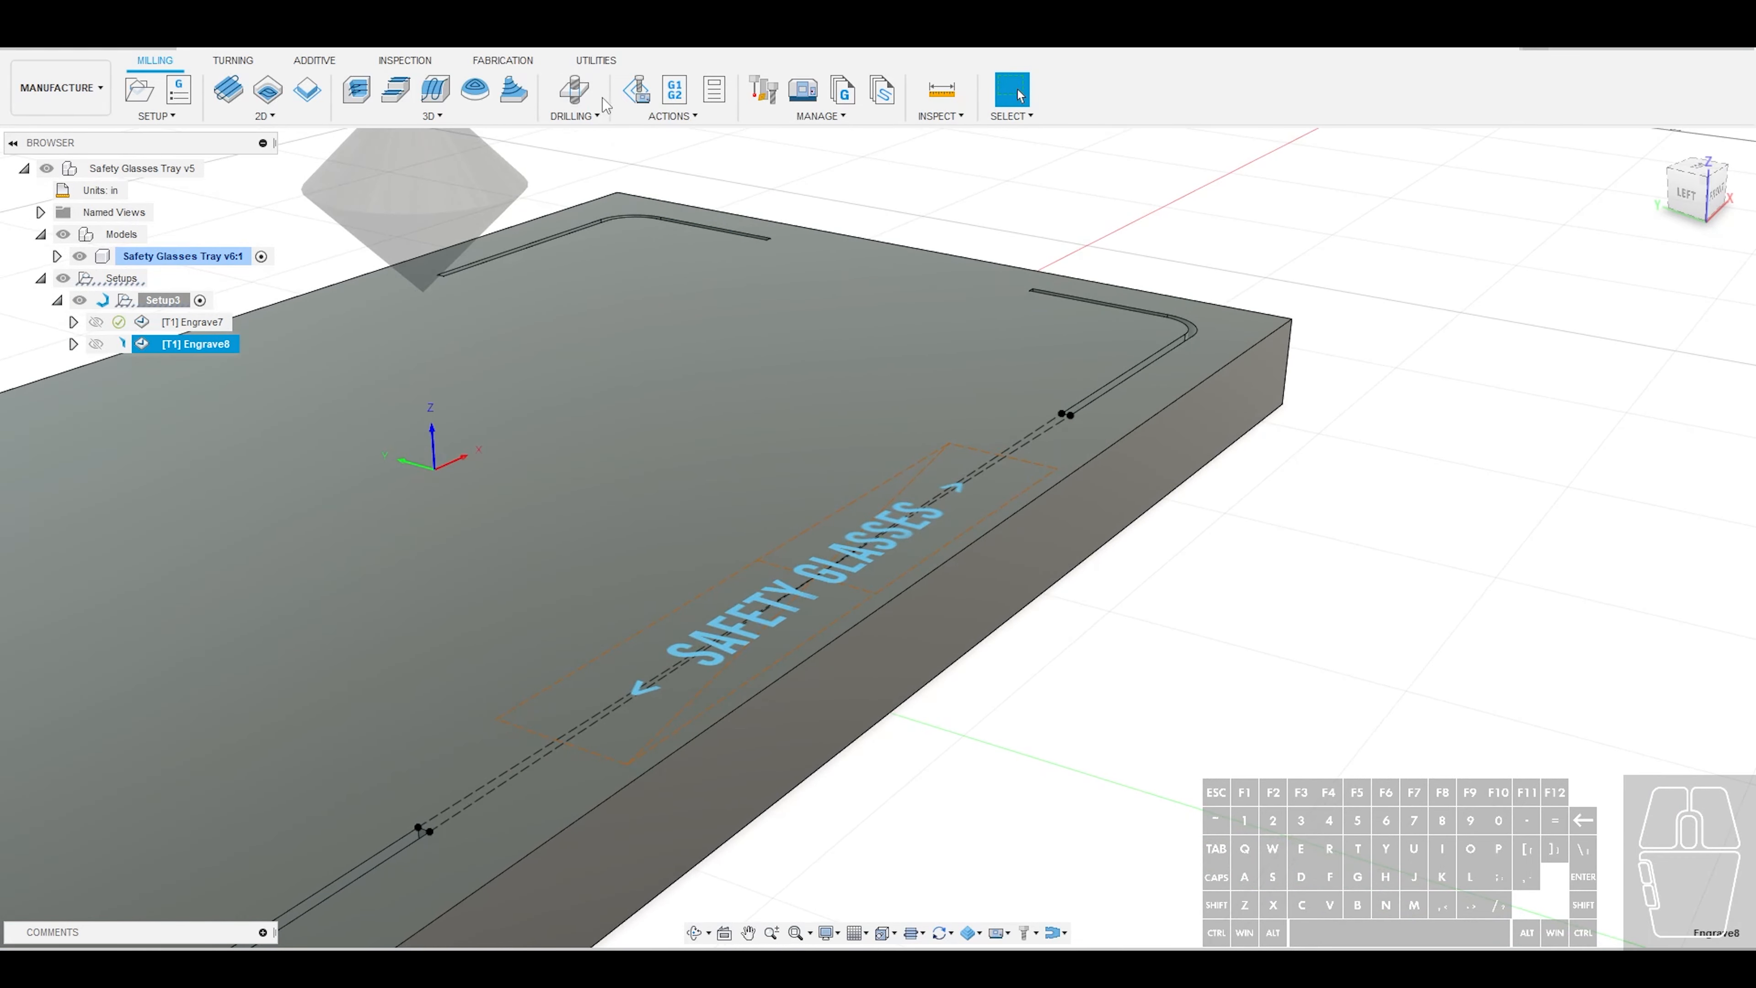
Simulate the text engraving toolpath with the models hidden and the stock opaque
left_click(637, 91)
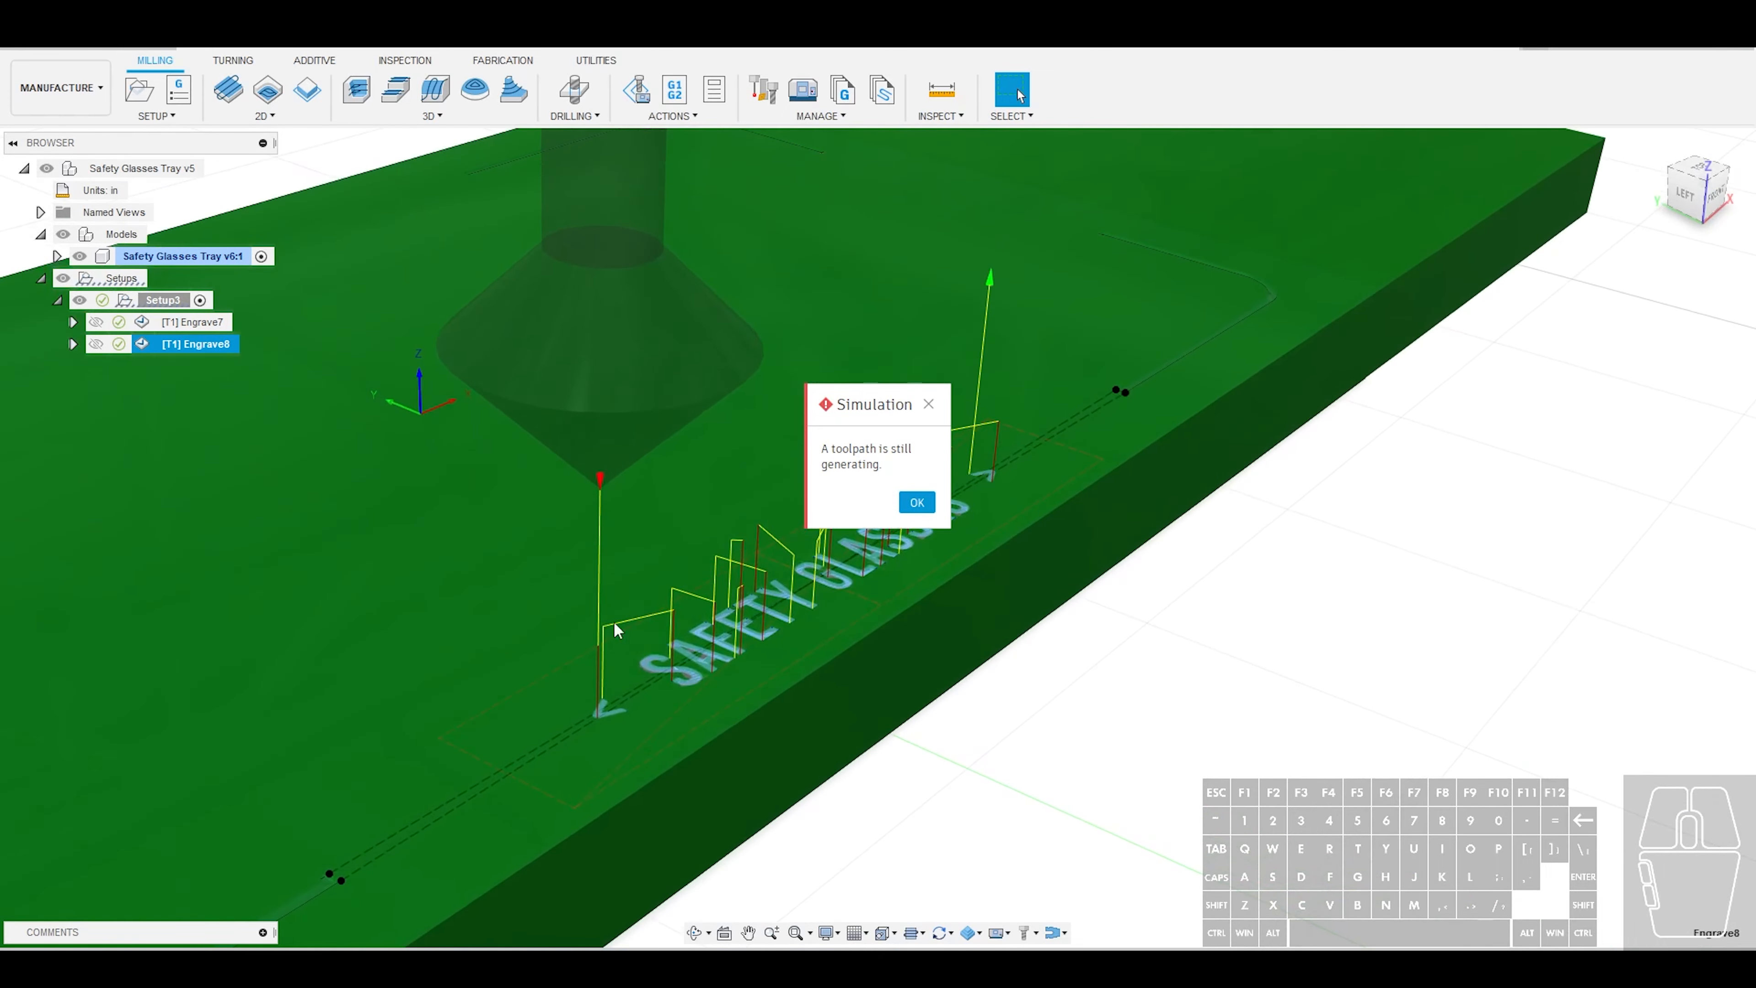
left_click(917, 503)
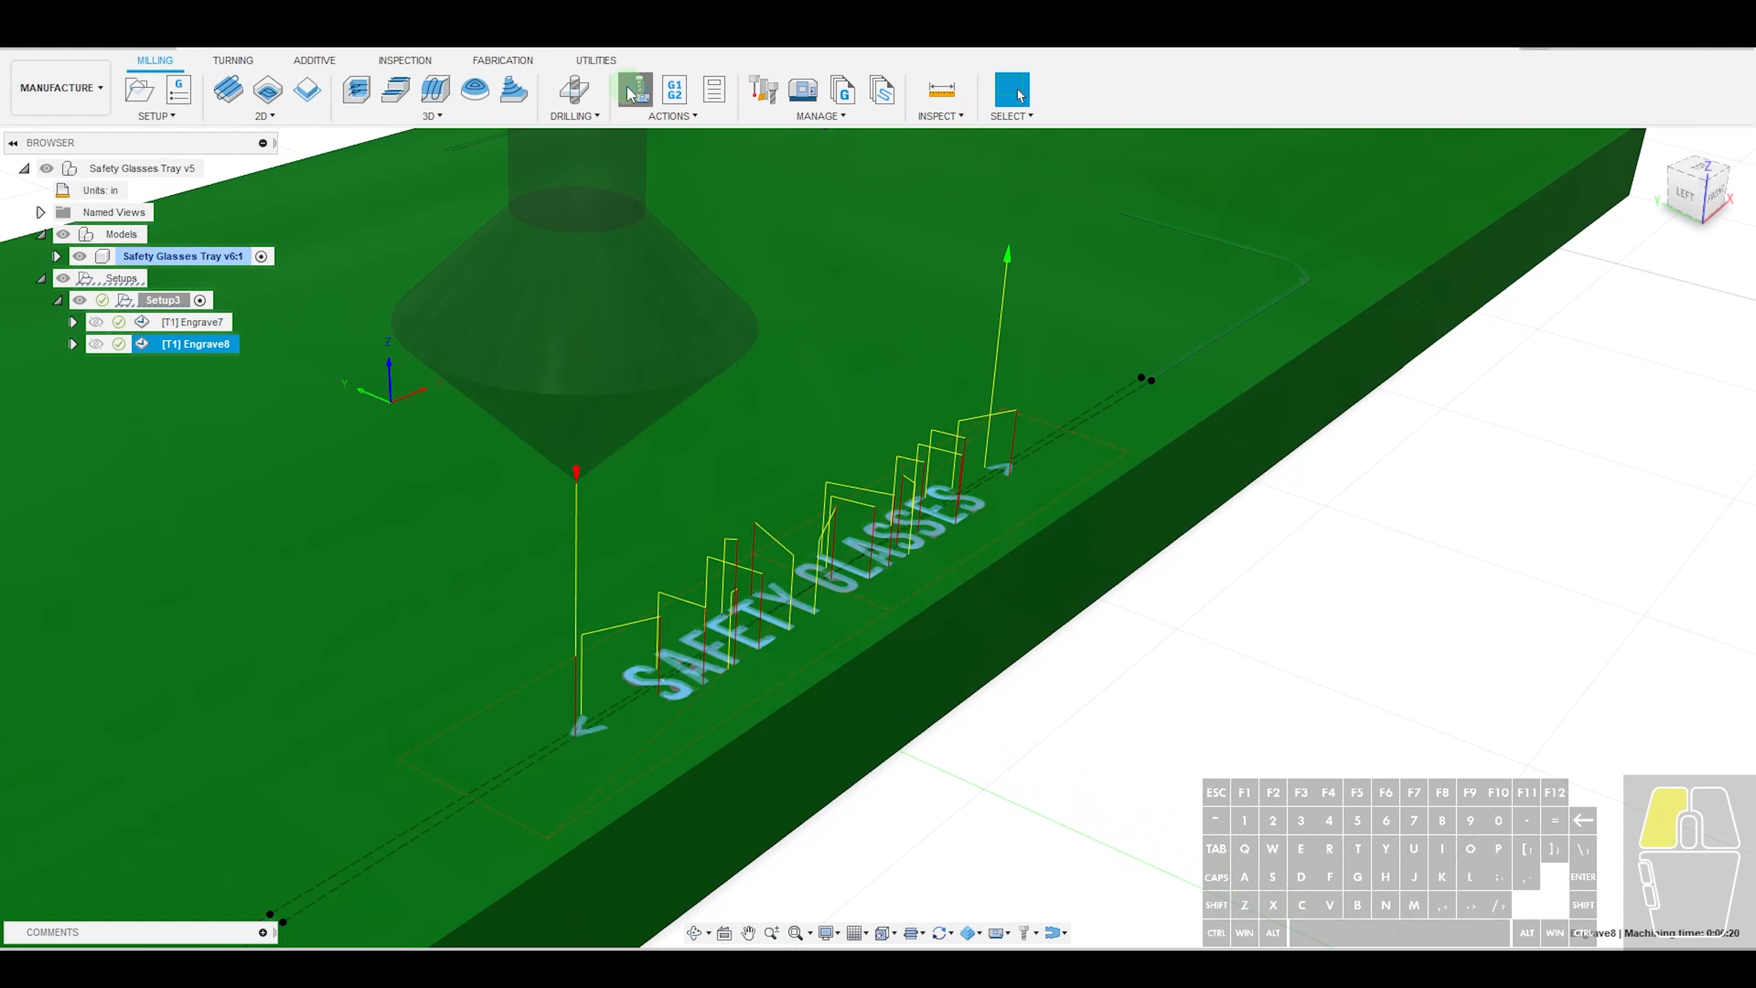
left_click(631, 93)
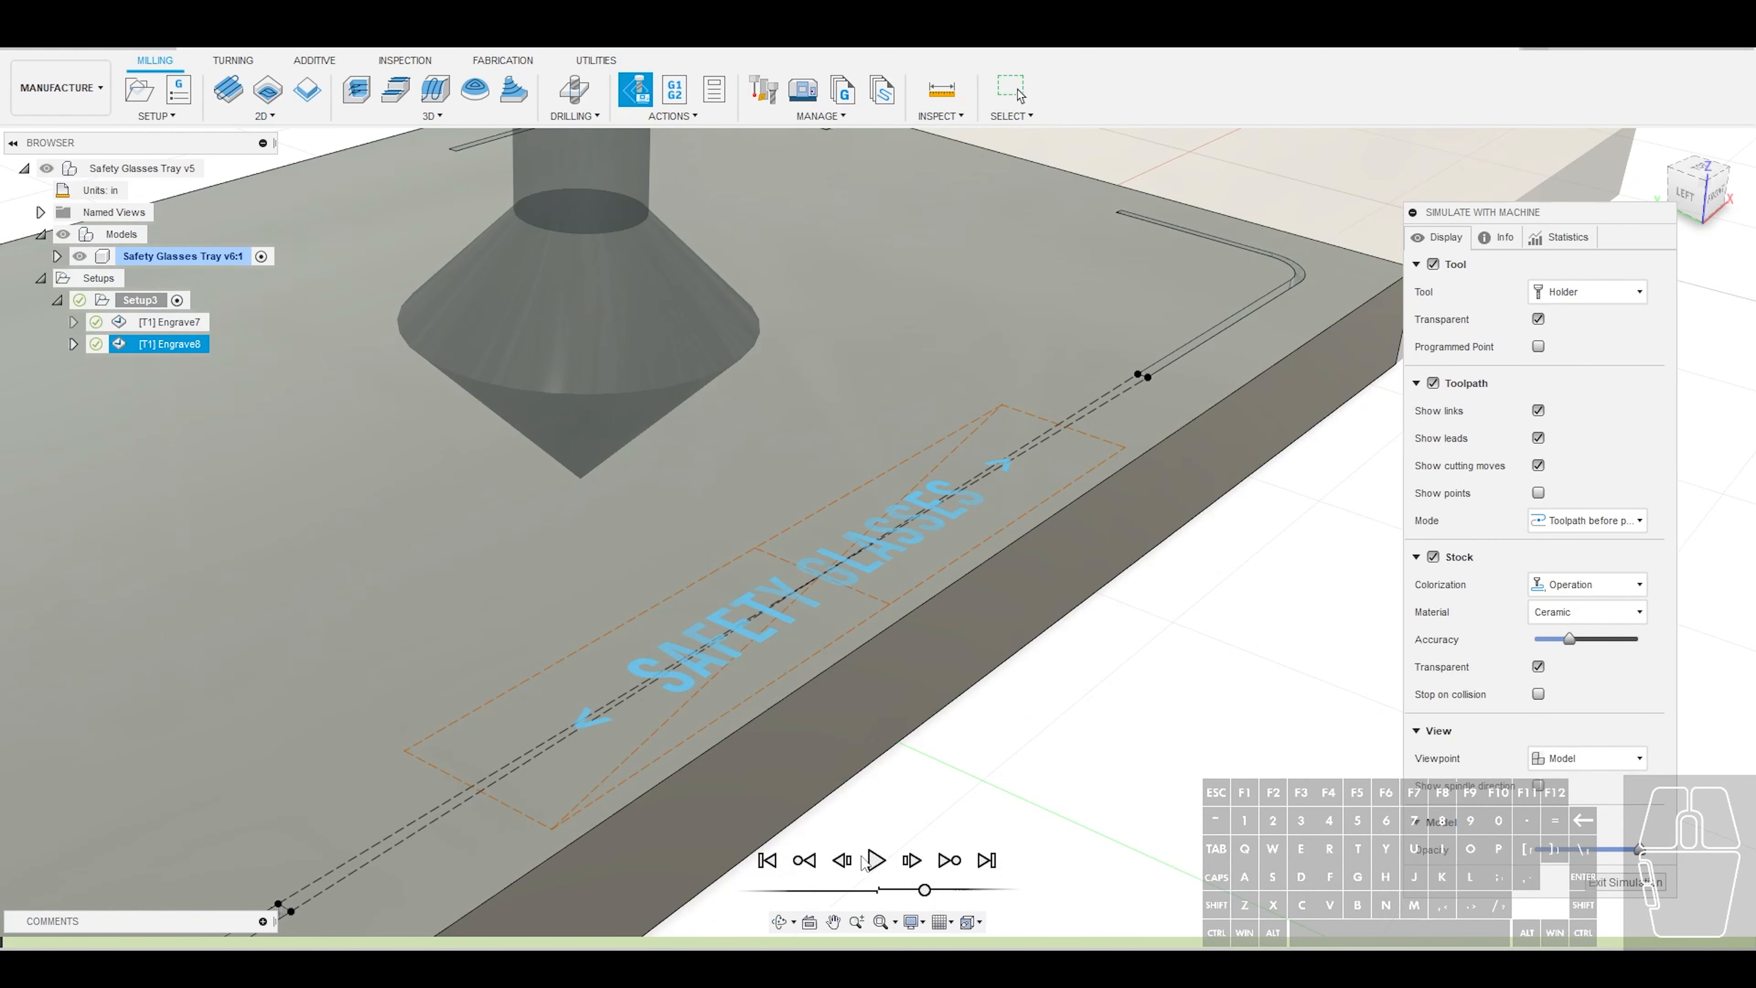
left_click(876, 860)
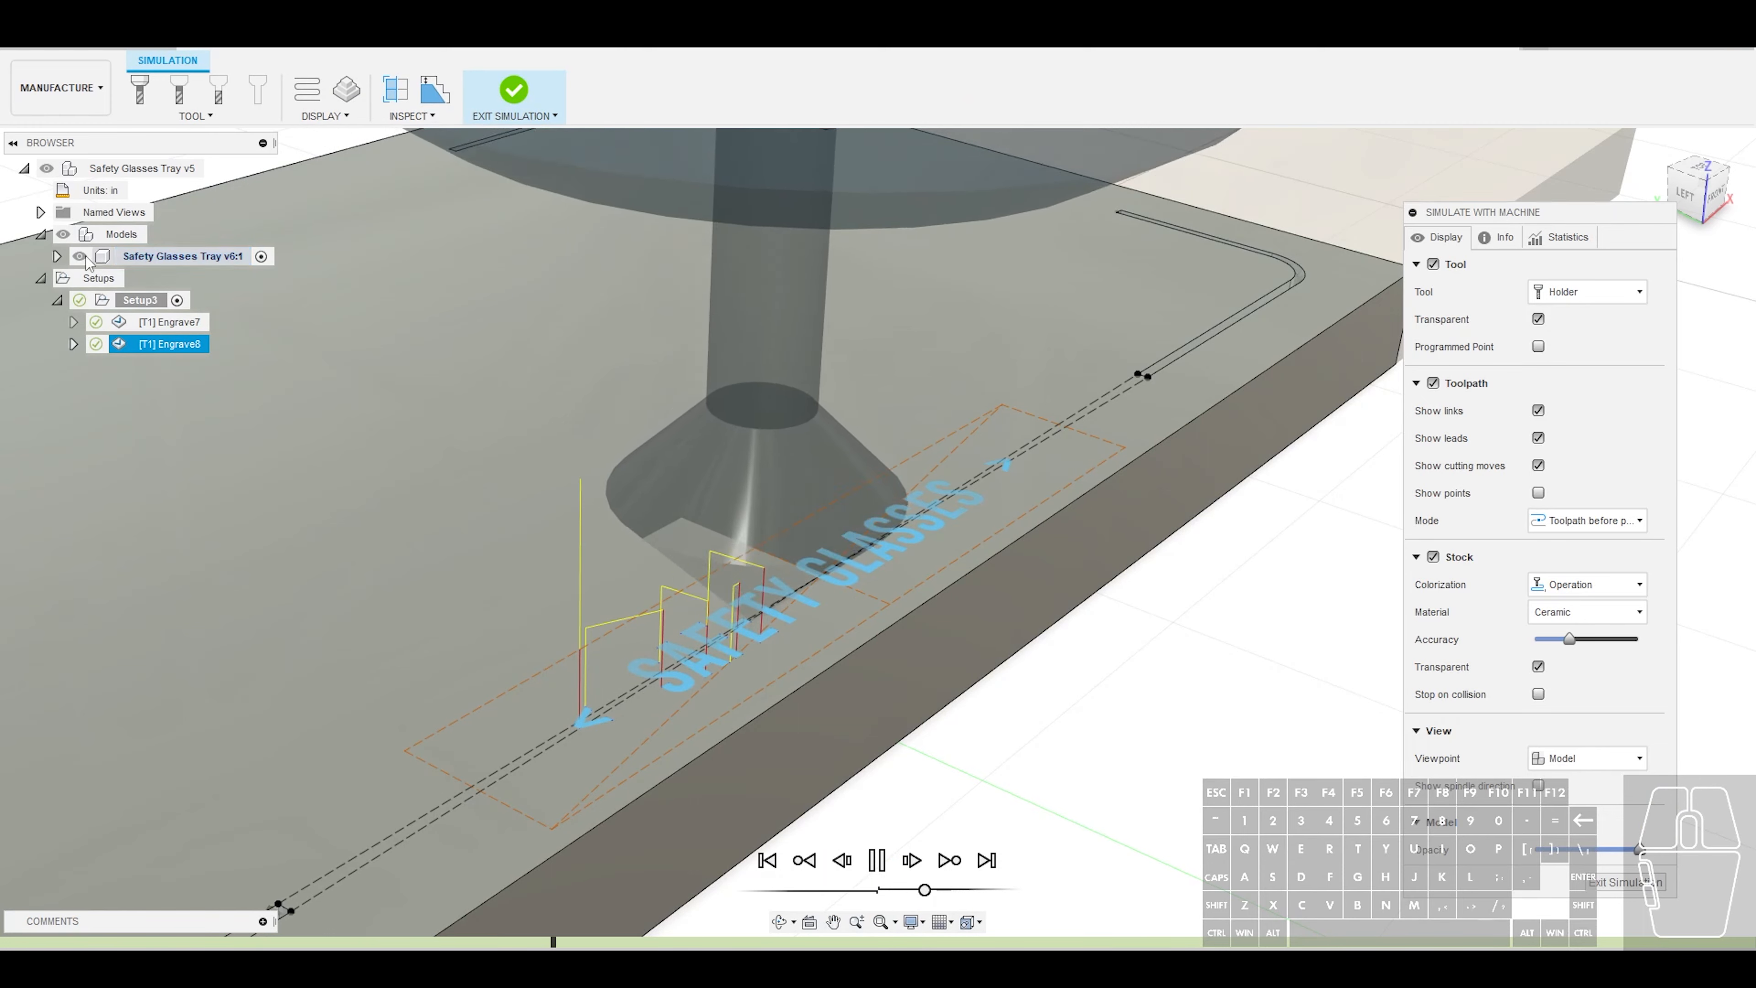
left_click(63, 235)
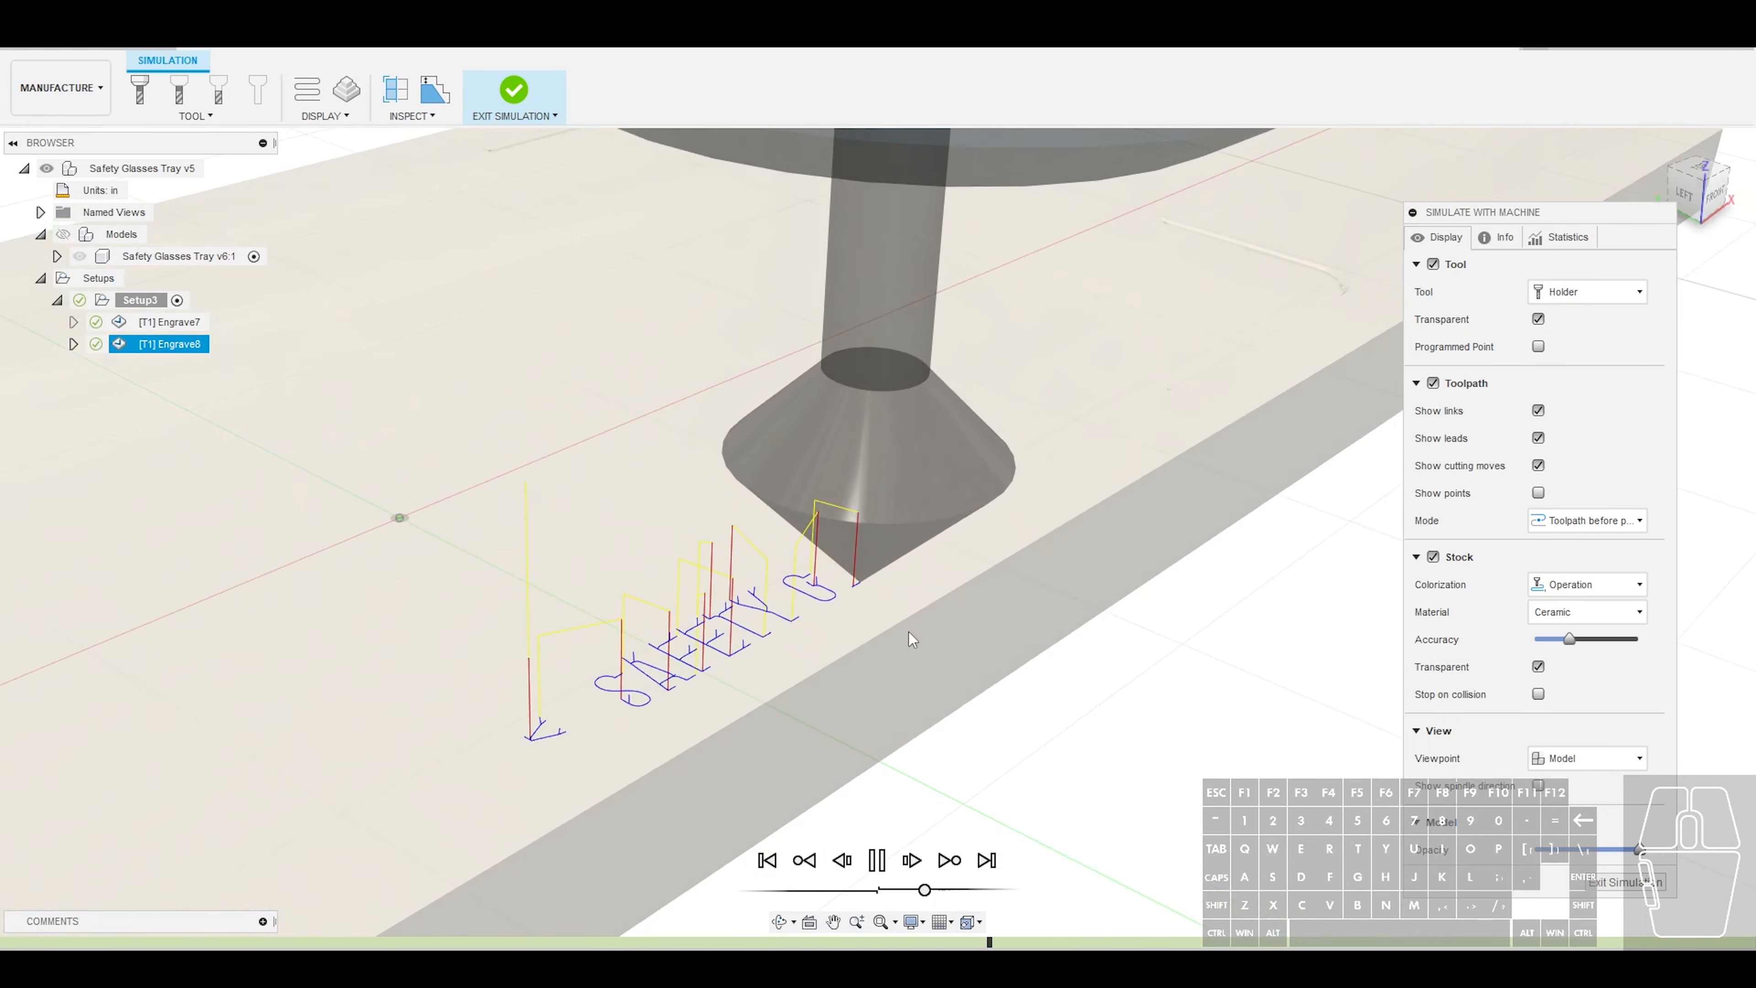
left_click(1537, 666)
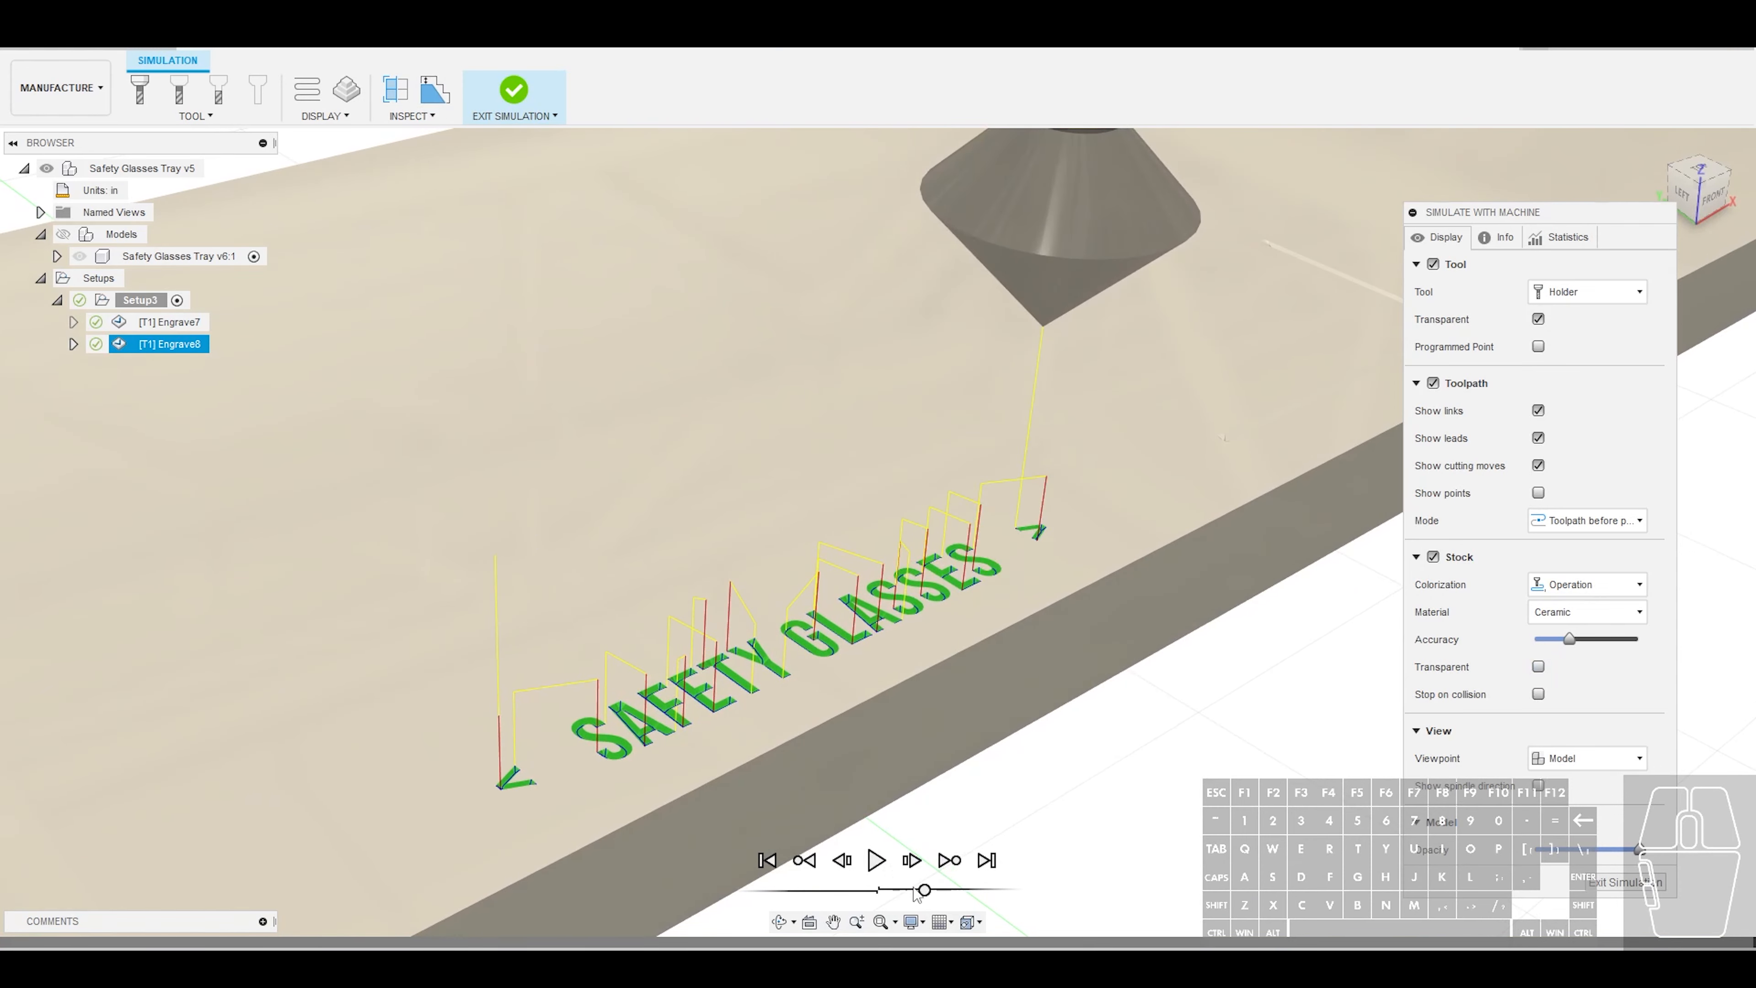
Replay the text engraving faster, examine its depth from the front through transparent stock, and exit the simulation
left_click(875, 860)
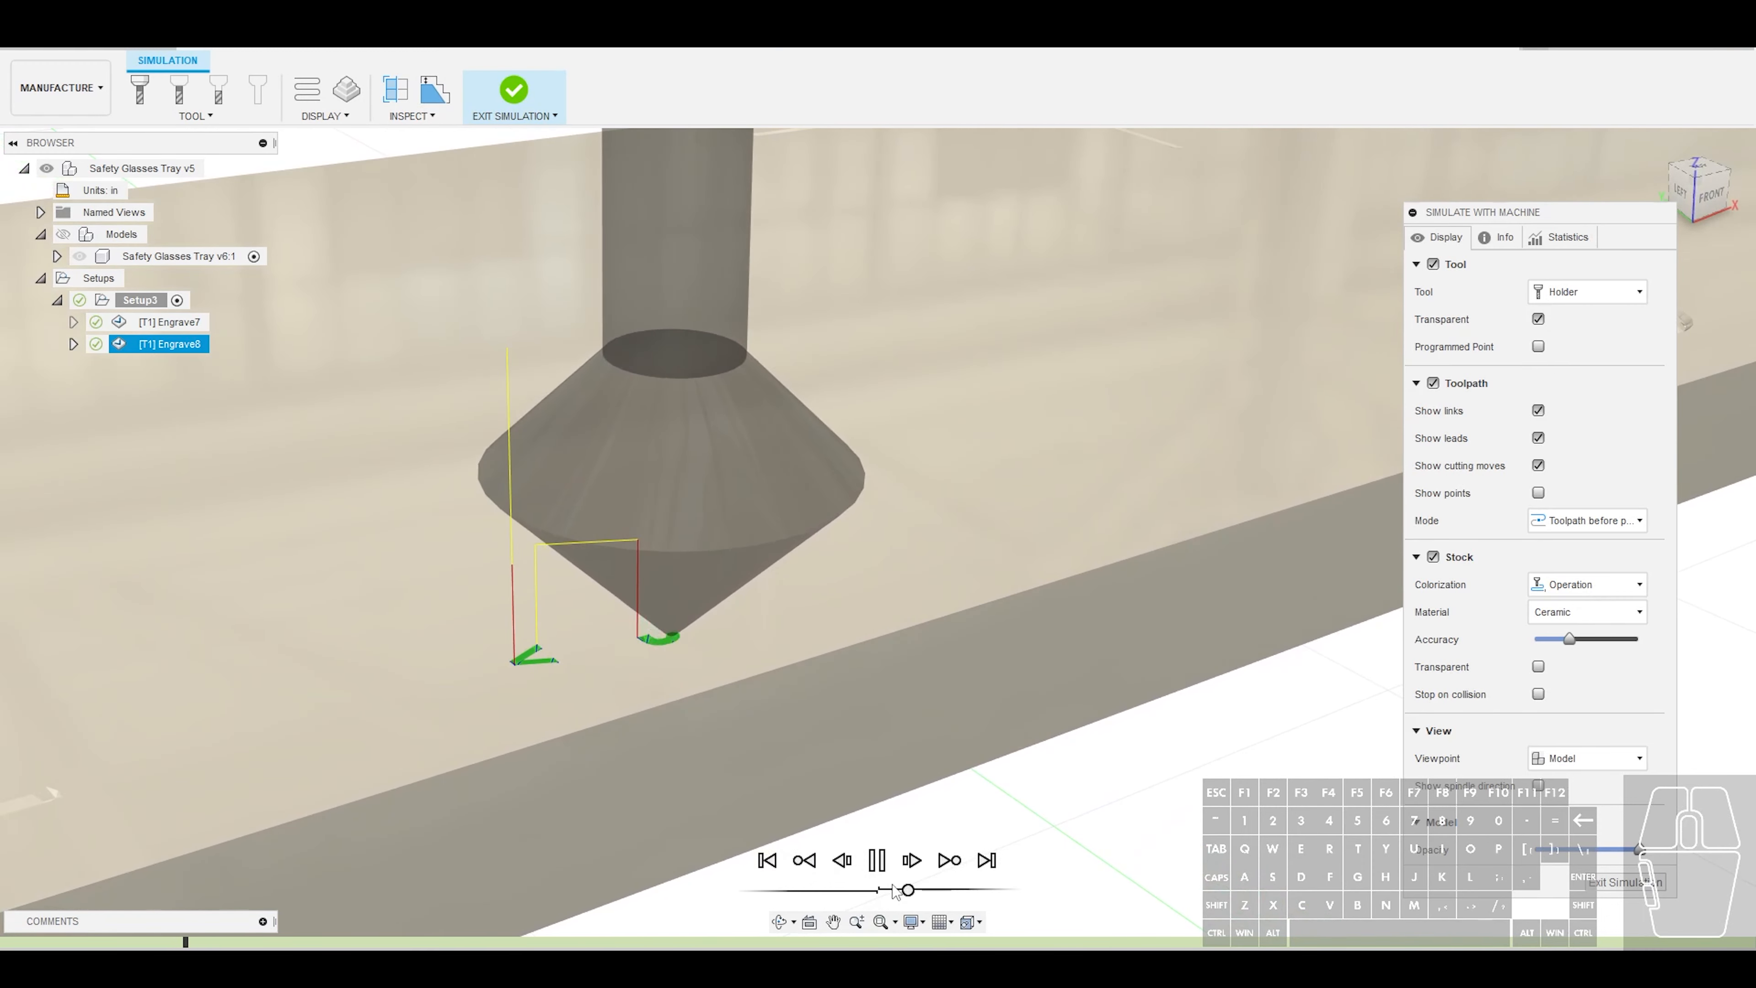
left_click_drag(907, 891, 926, 896)
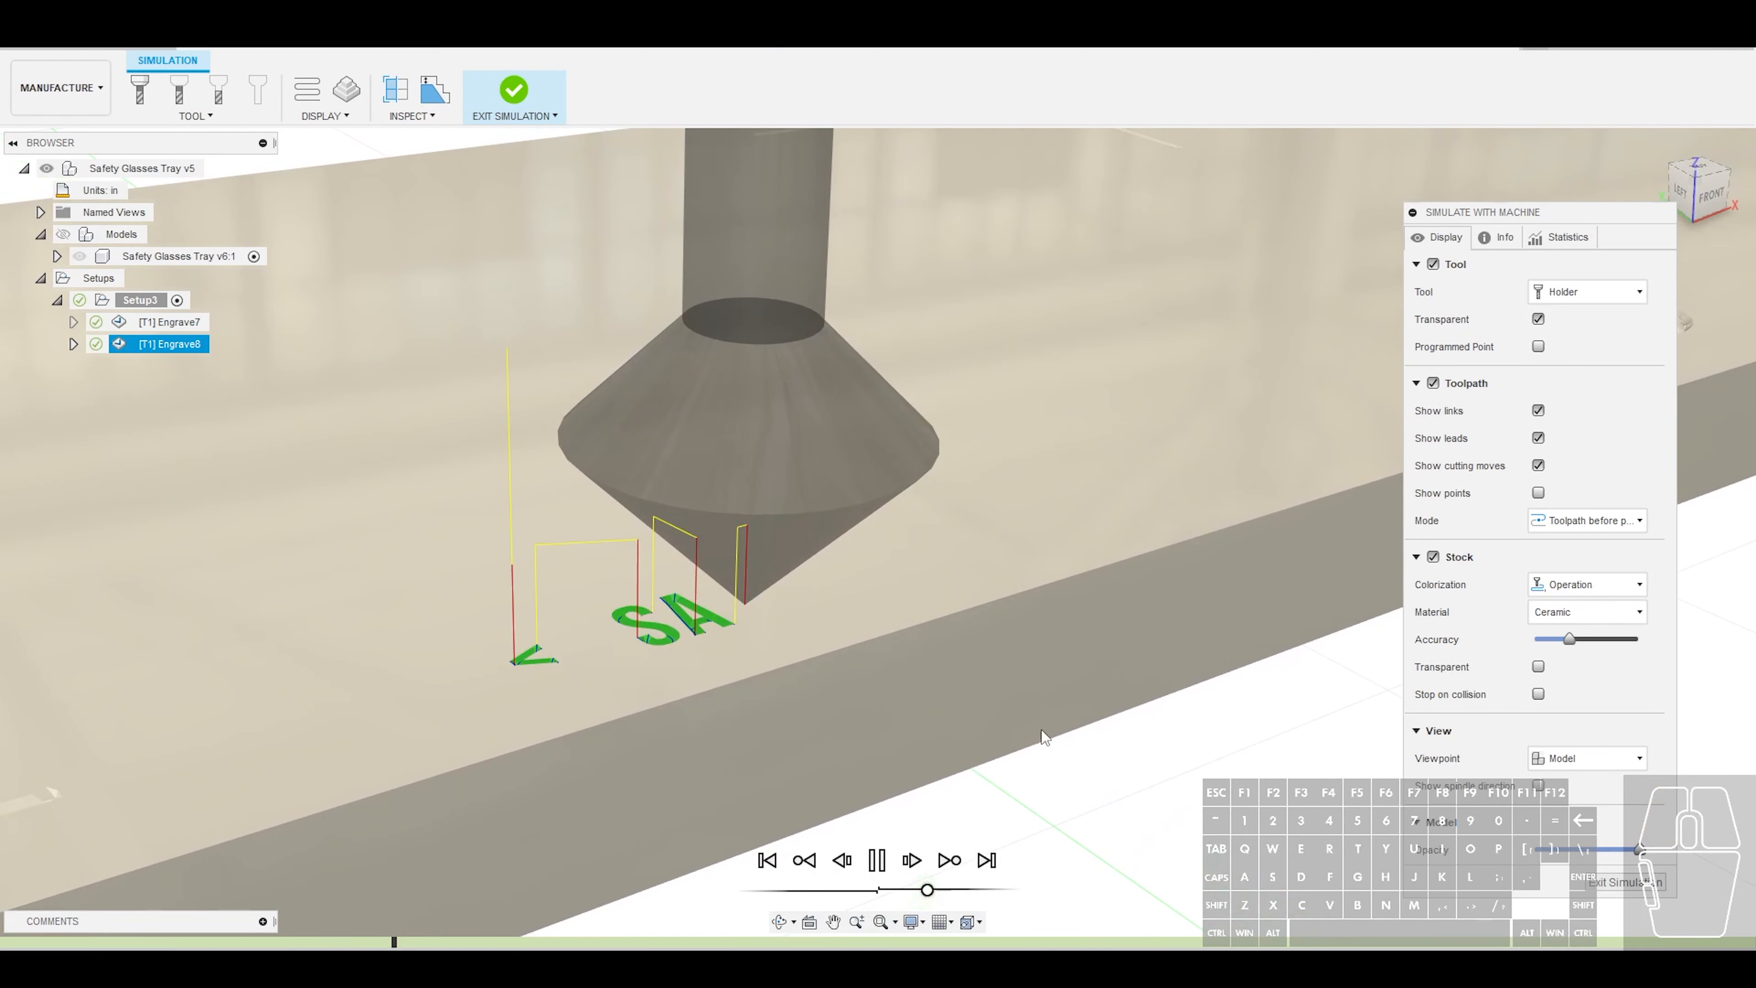
left_click(1707, 193)
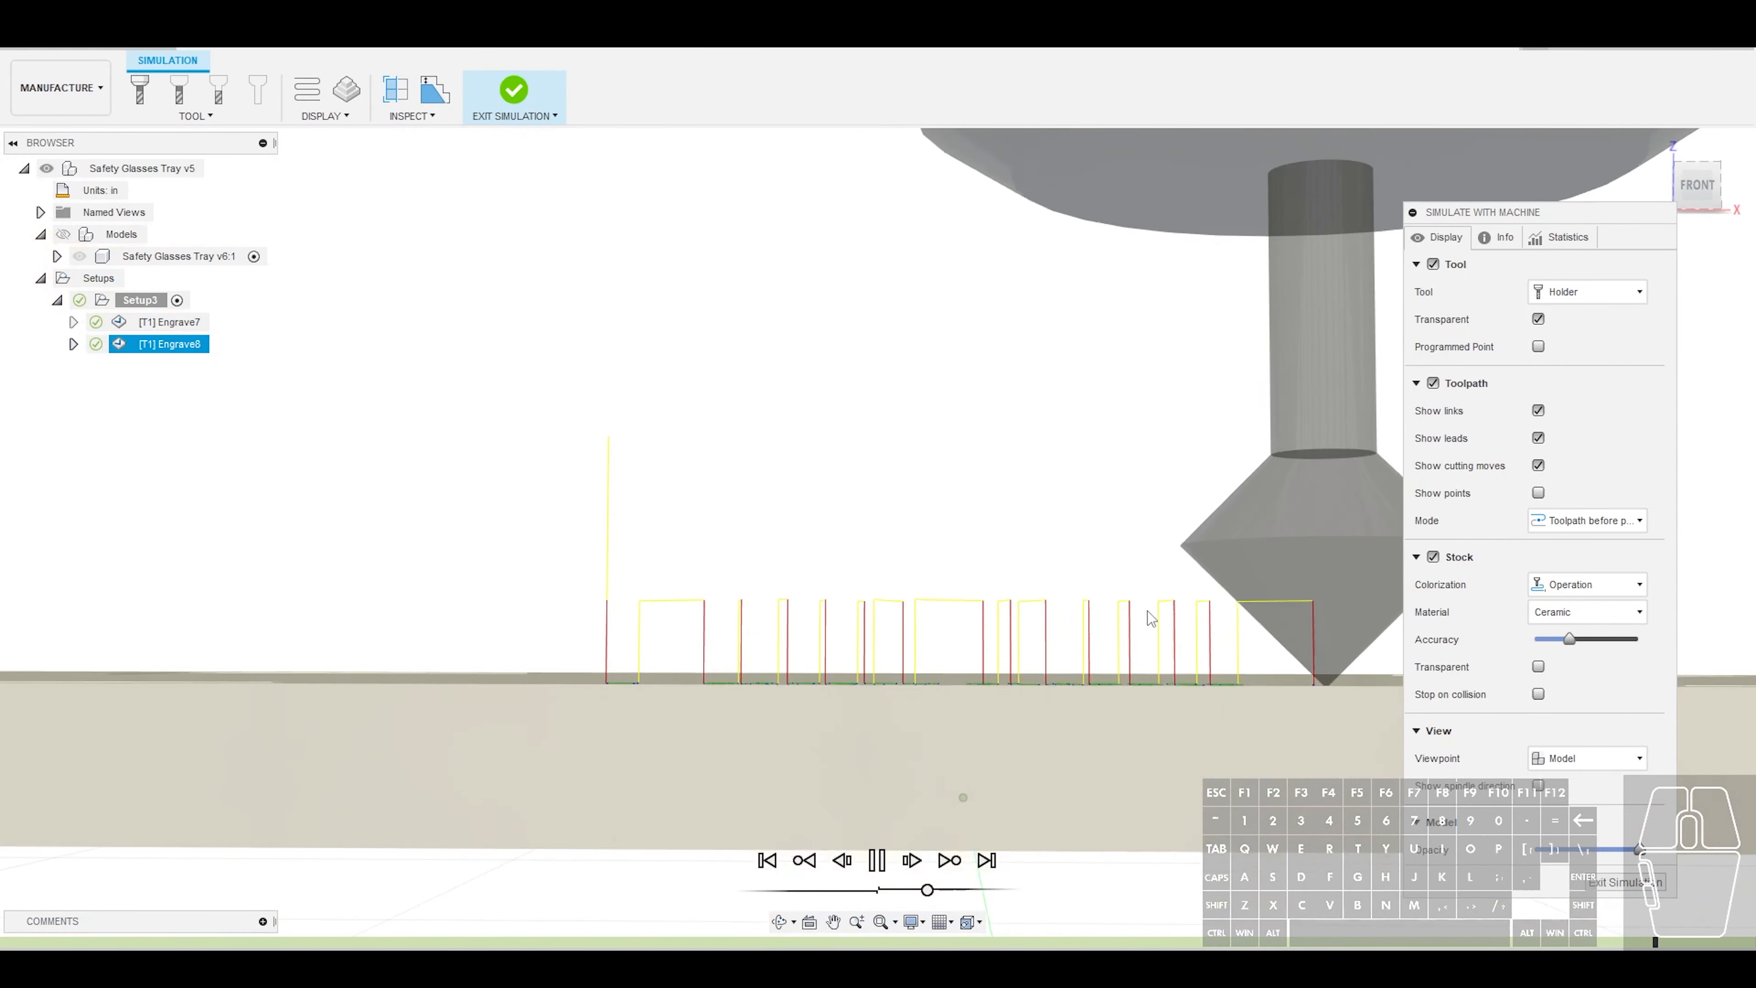
left_click(1538, 667)
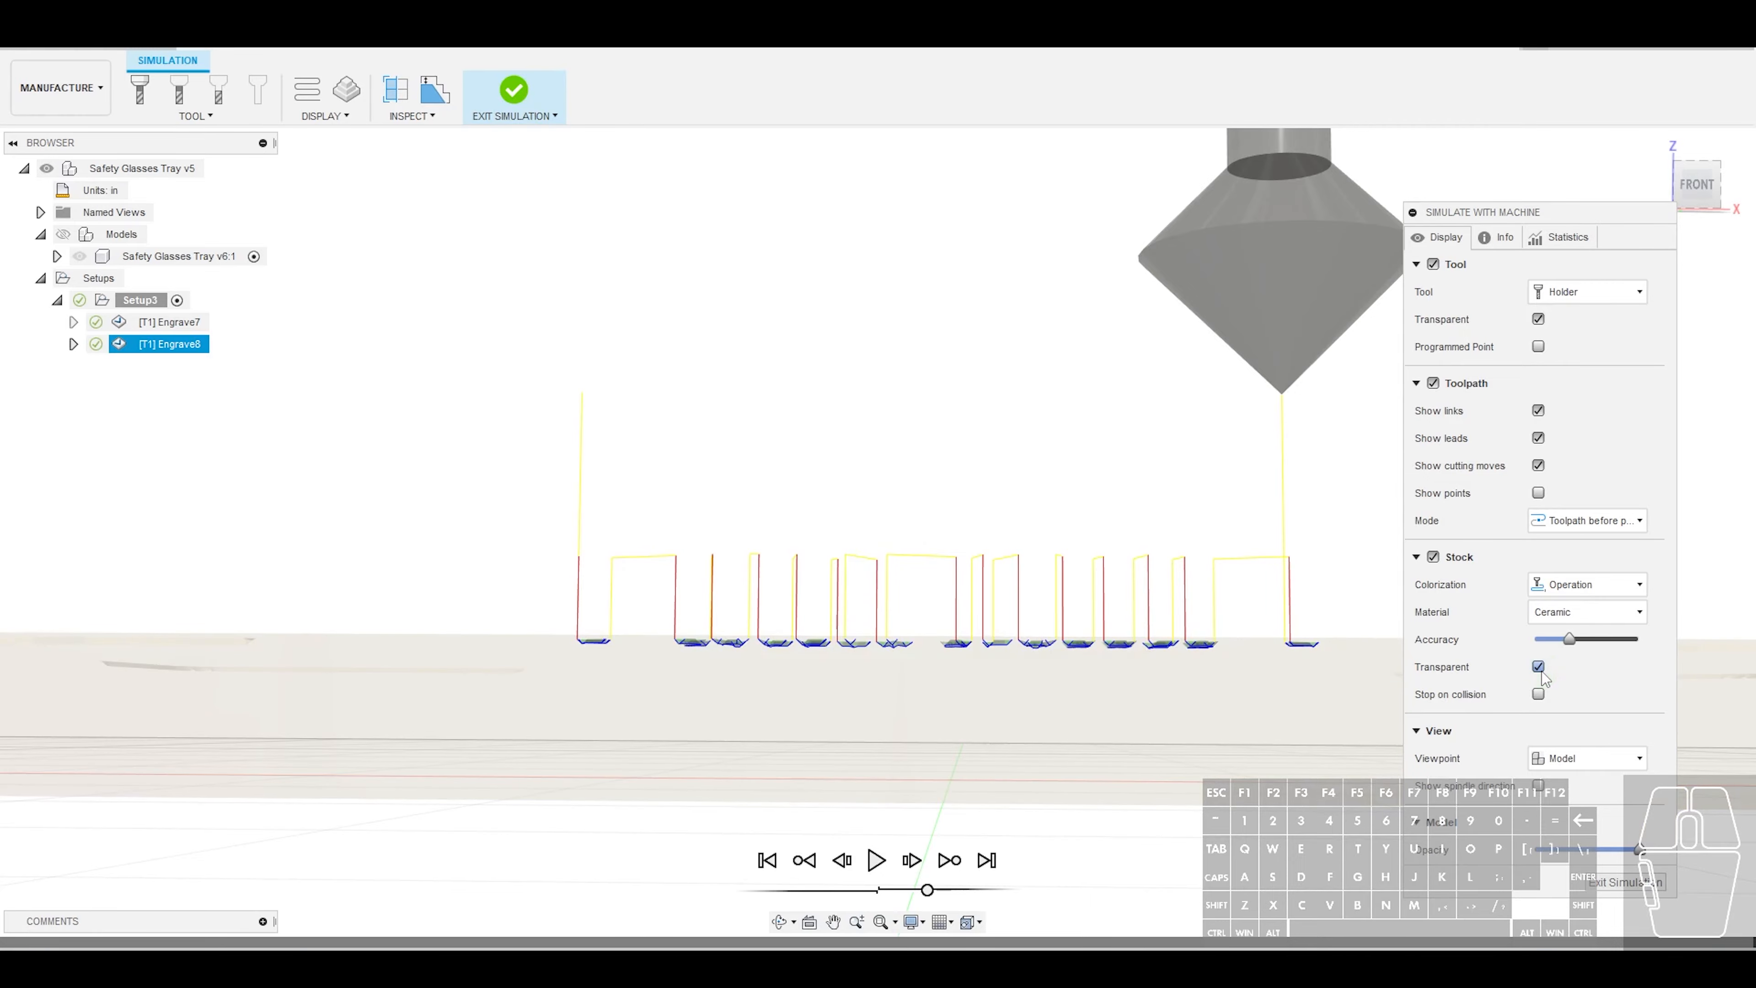
middle_click_drag(737, 655, 1070, 672, "shift")
scroll(1070, 679, "down", 5)
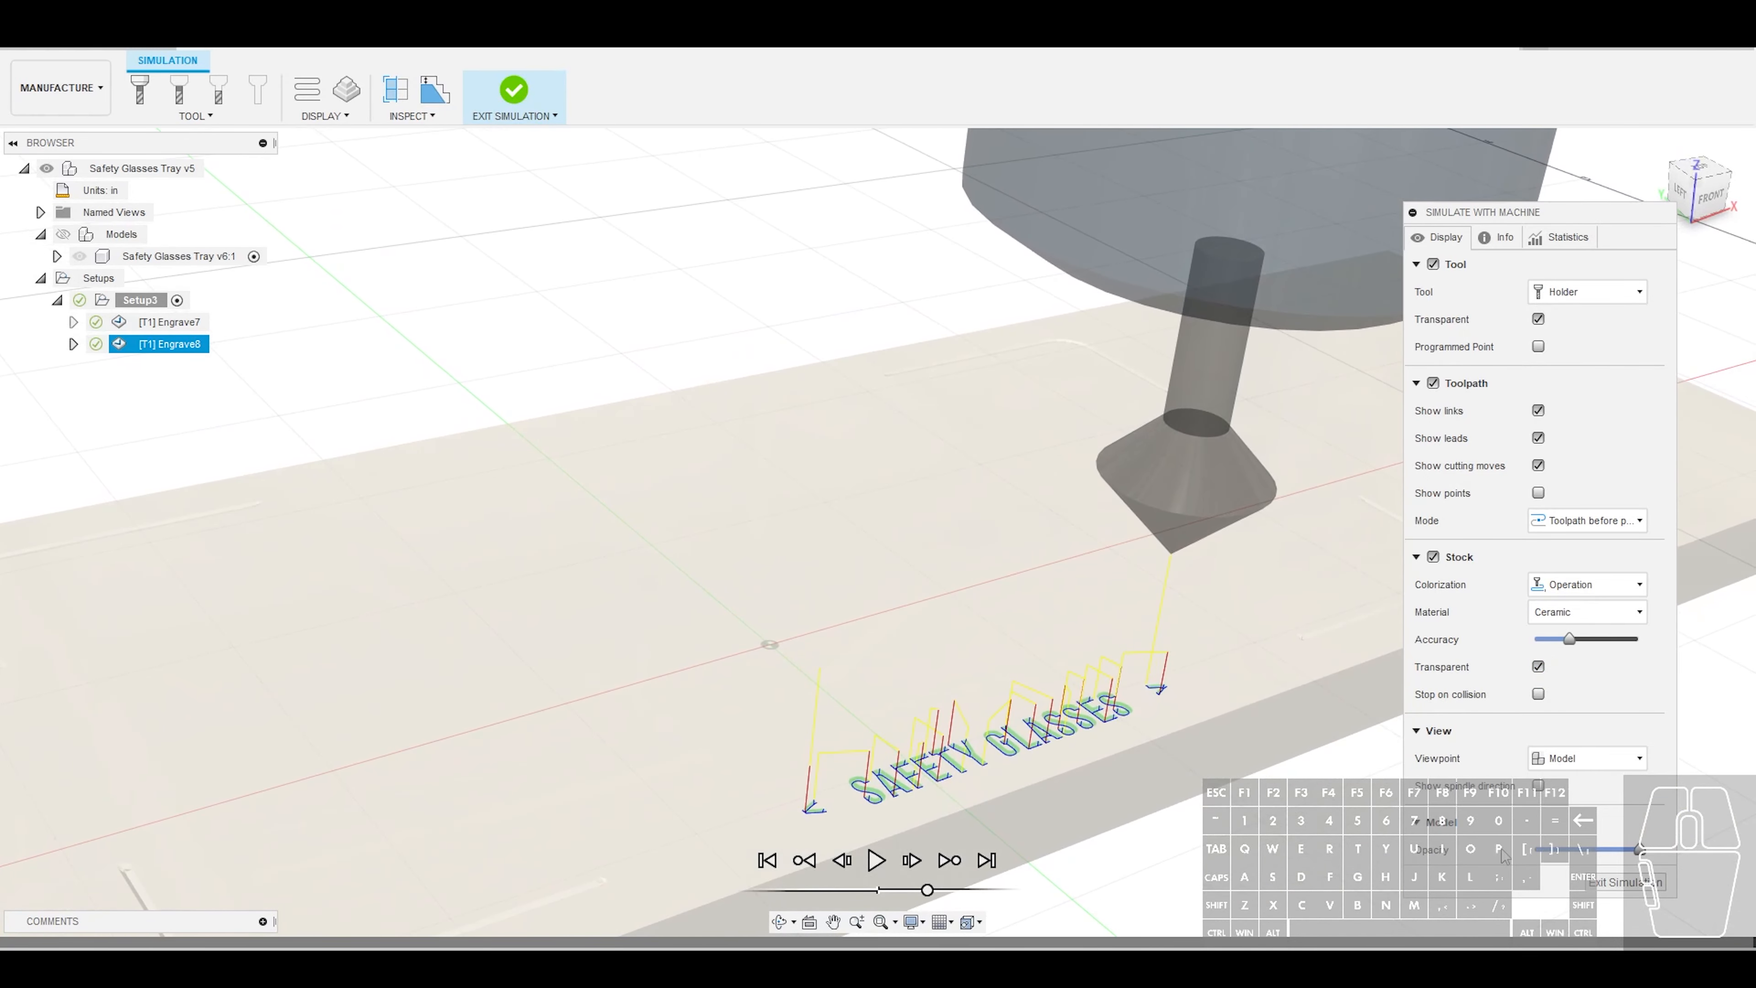
left_click(1624, 883)
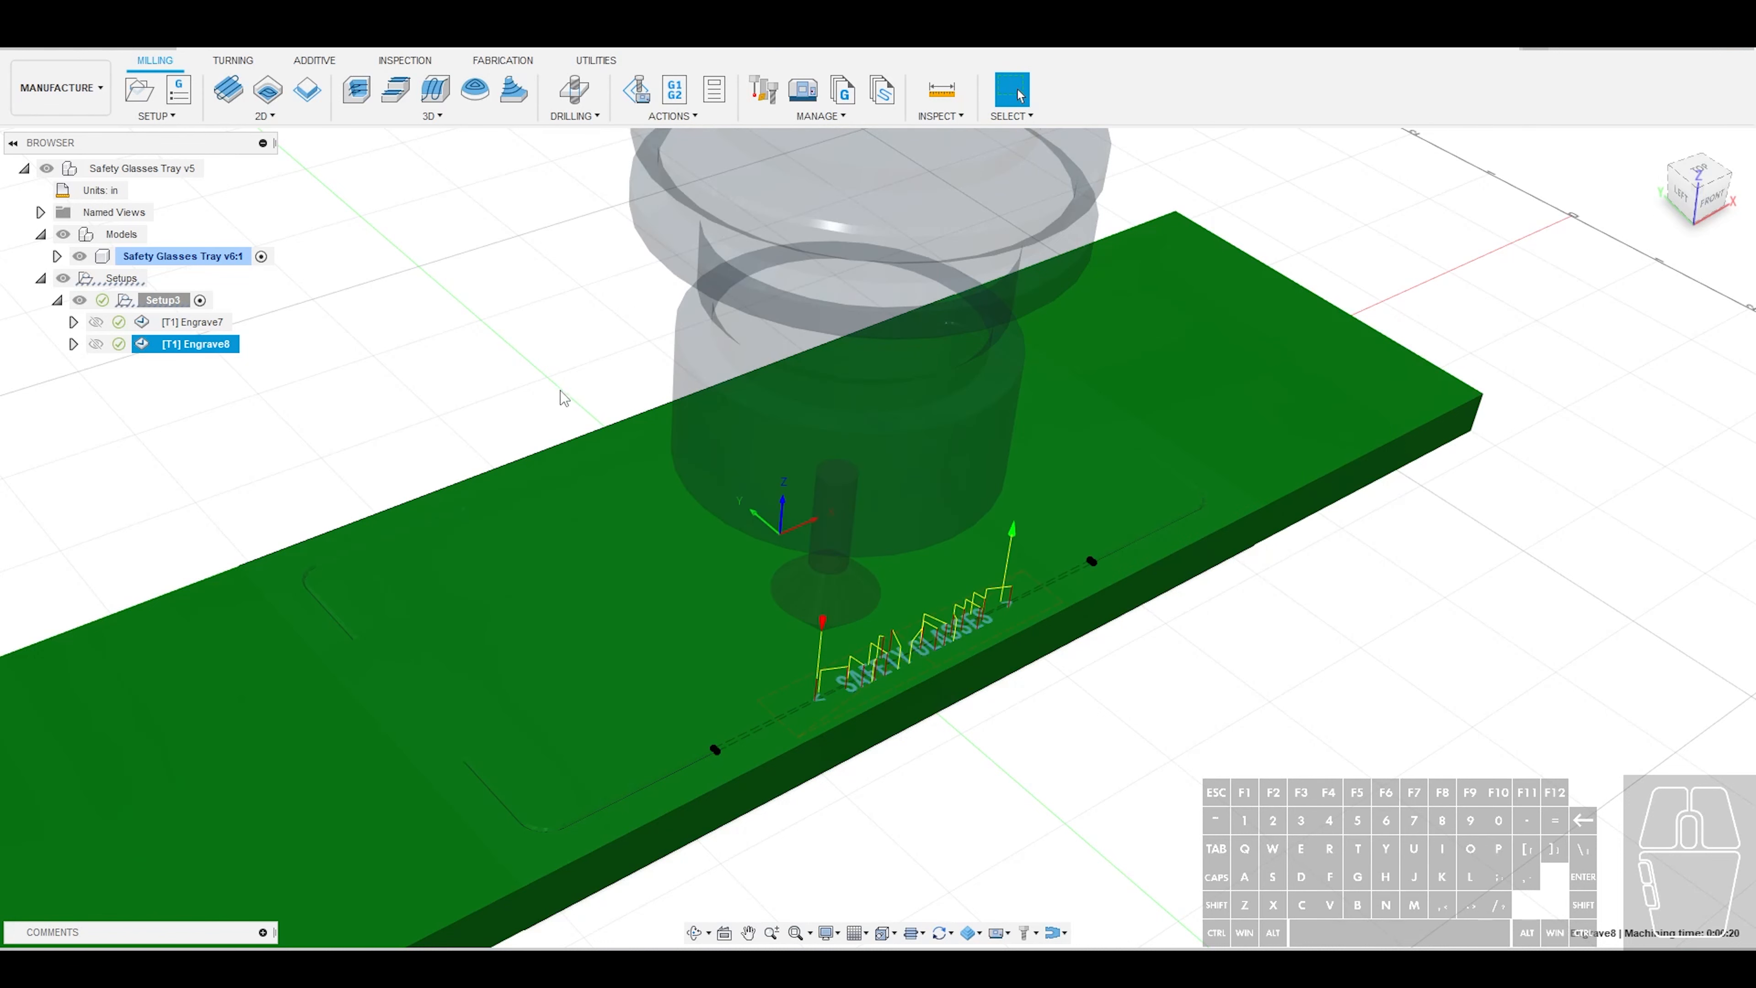
Preview the corner border toolpath alone and both engraving toolpaths together, and clear the selection
left_click(366, 335)
left_click(200, 322)
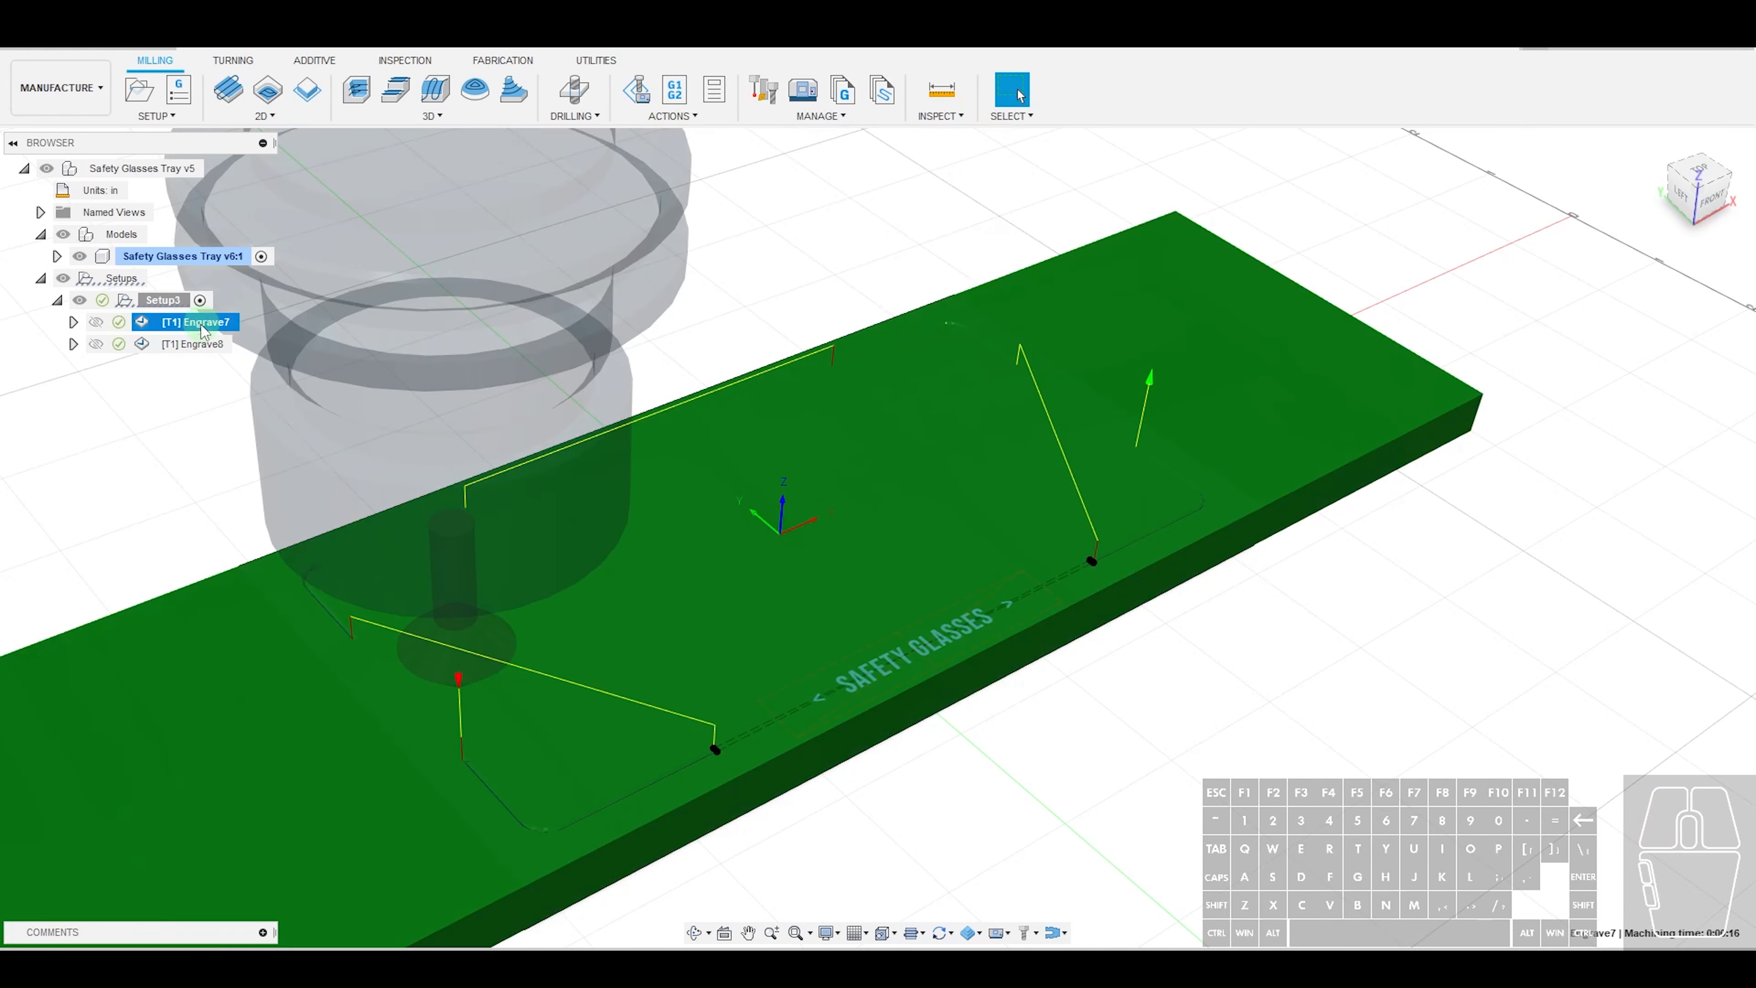
left_click(414, 373)
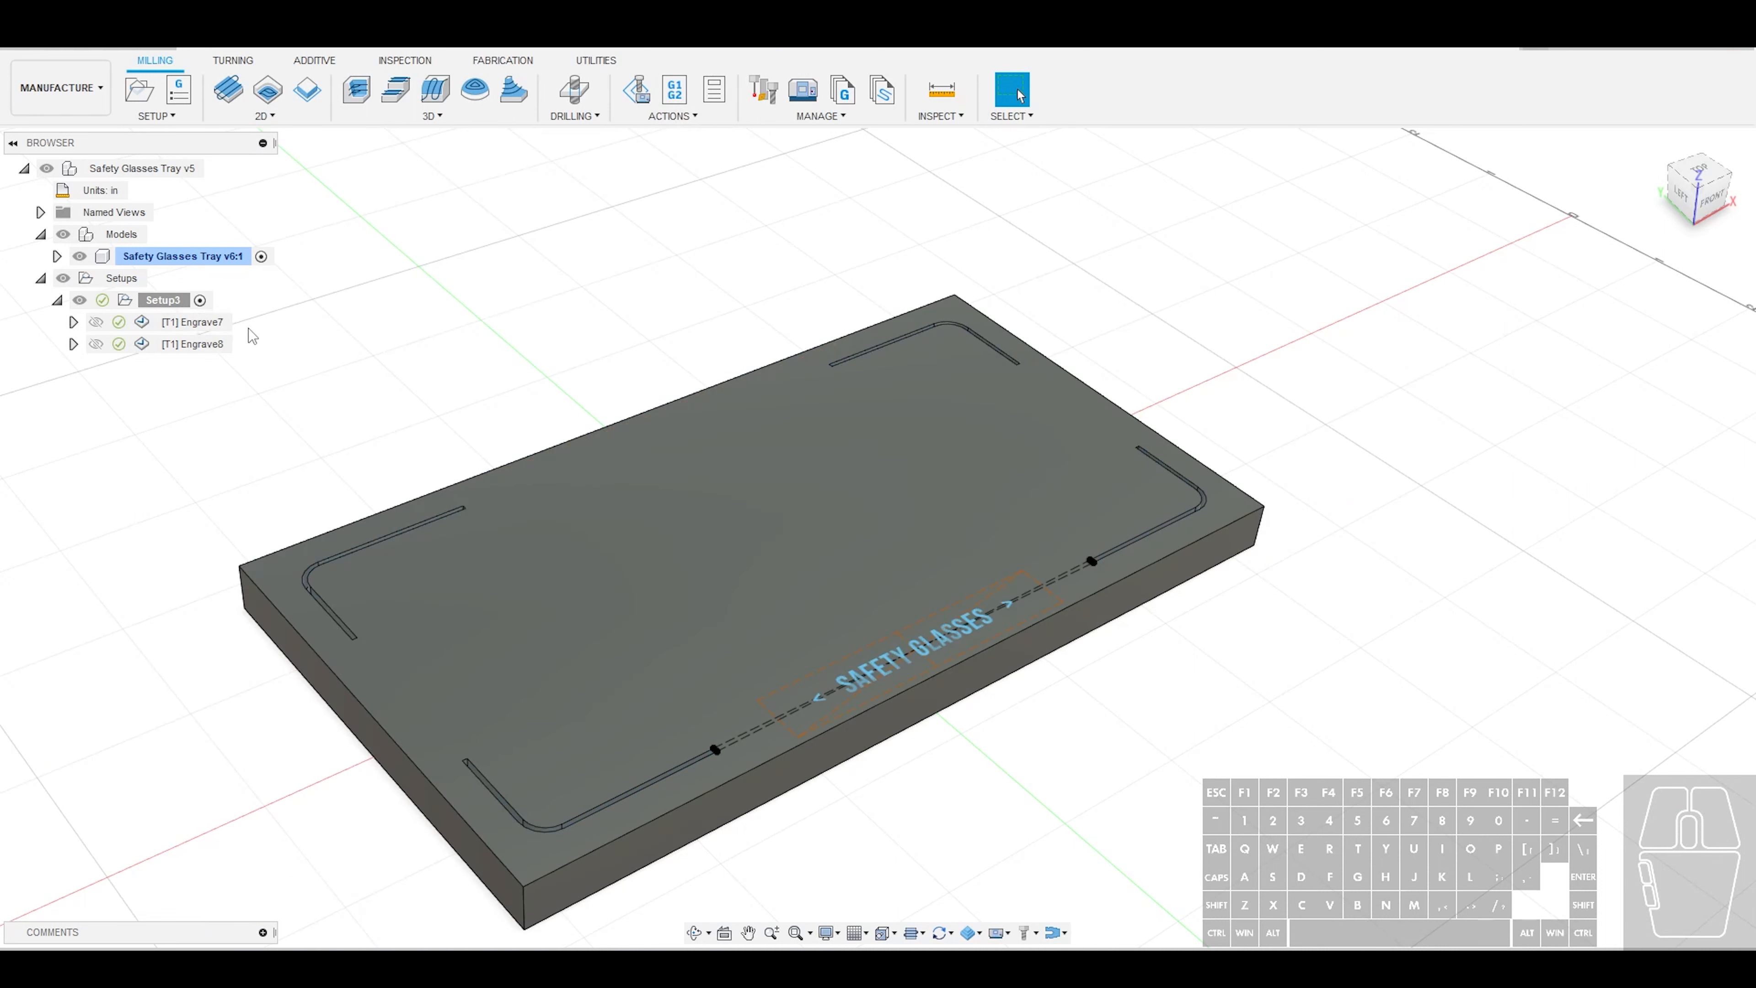
left_click(204, 322)
left_click(207, 344, "shift")
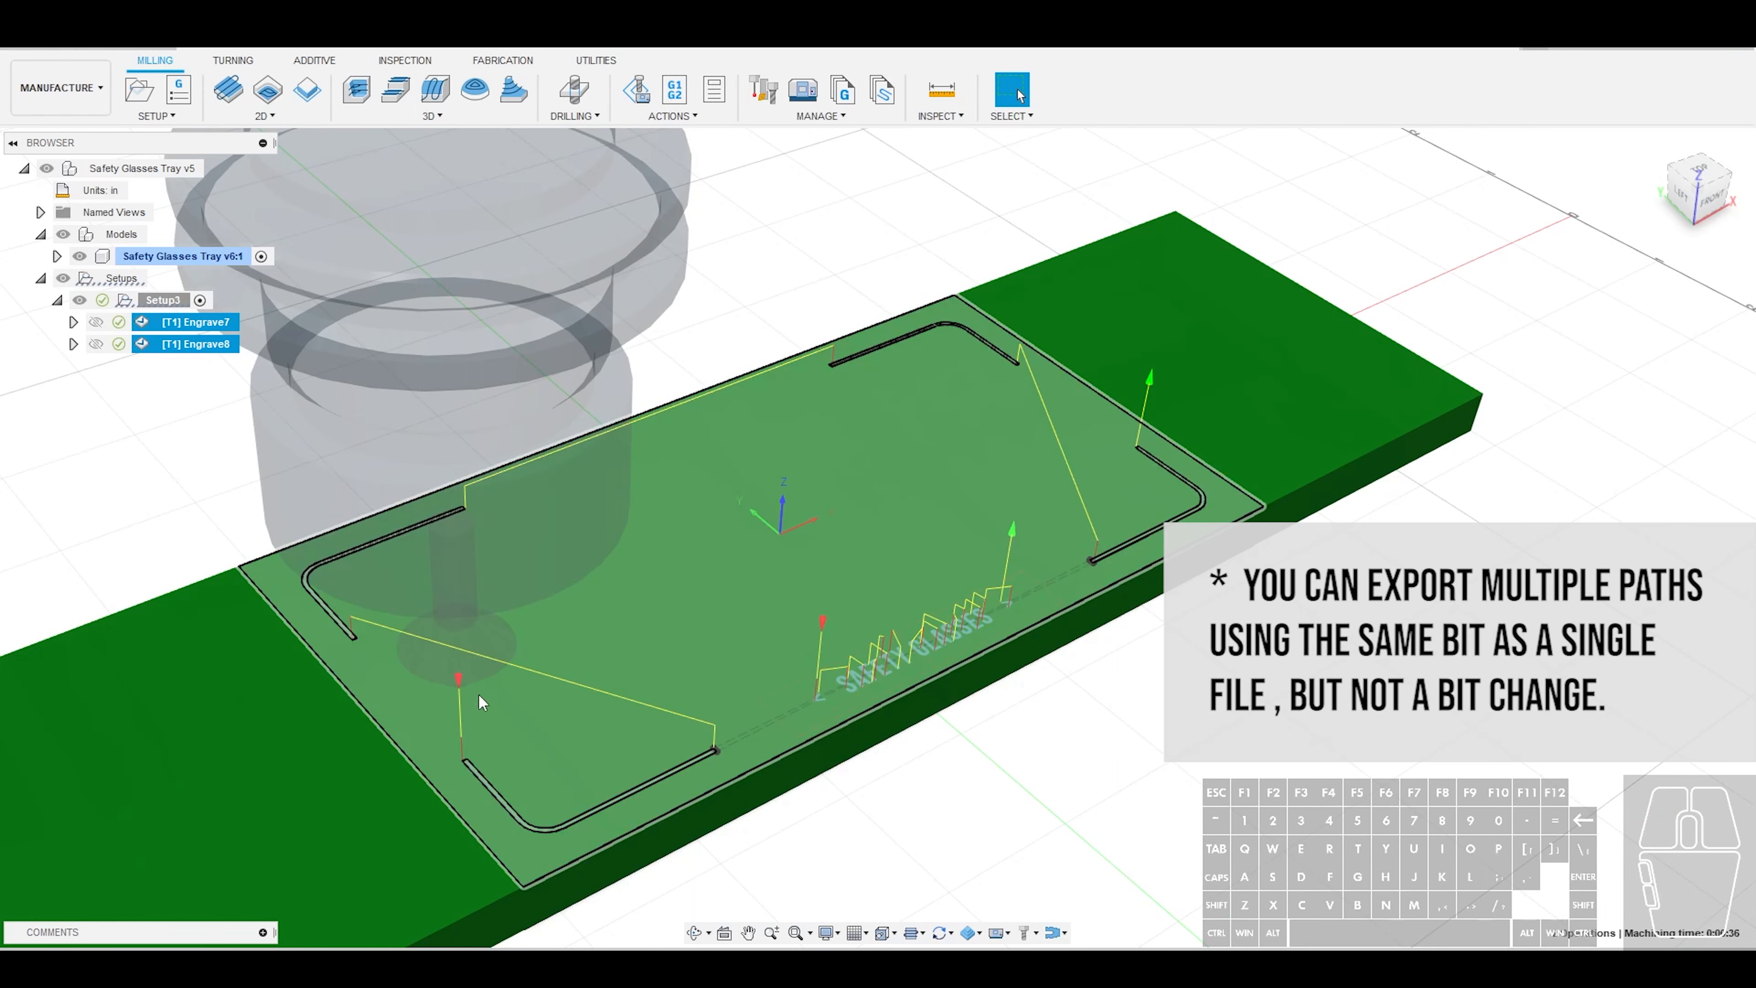
left_click(787, 348)
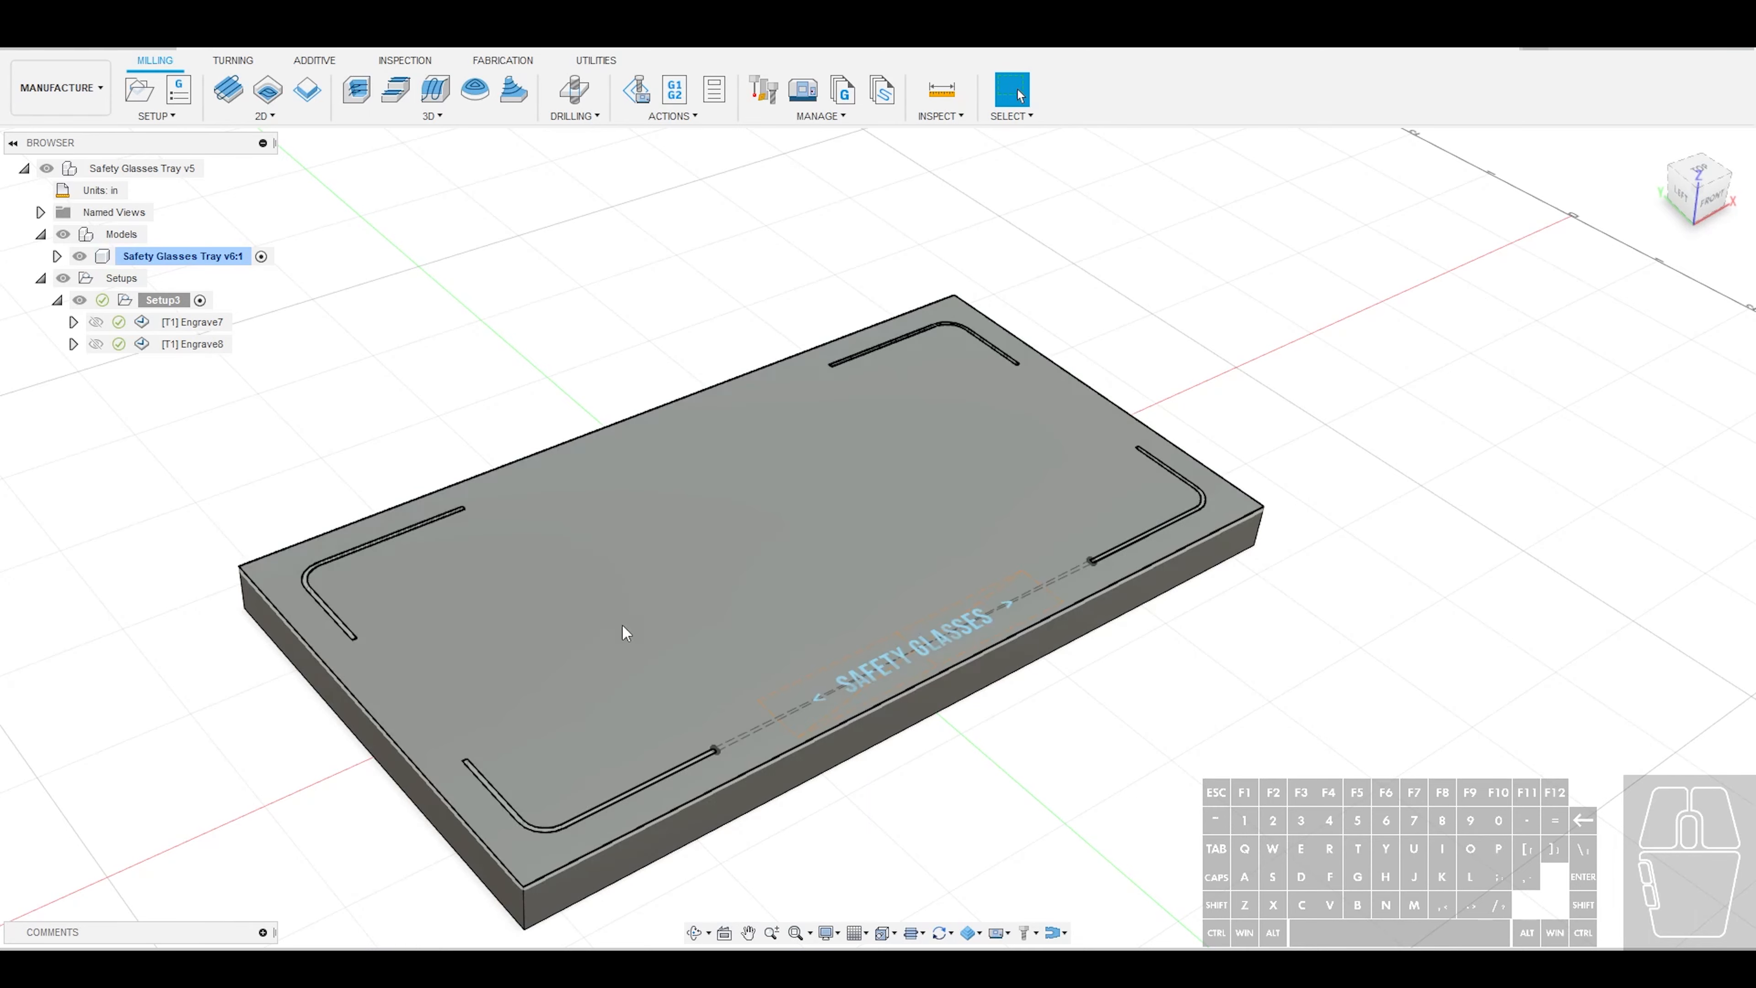
Start post-processing the corner border engraving operation and name the NC program SAFETY GLASS
mouse_move(197, 329)
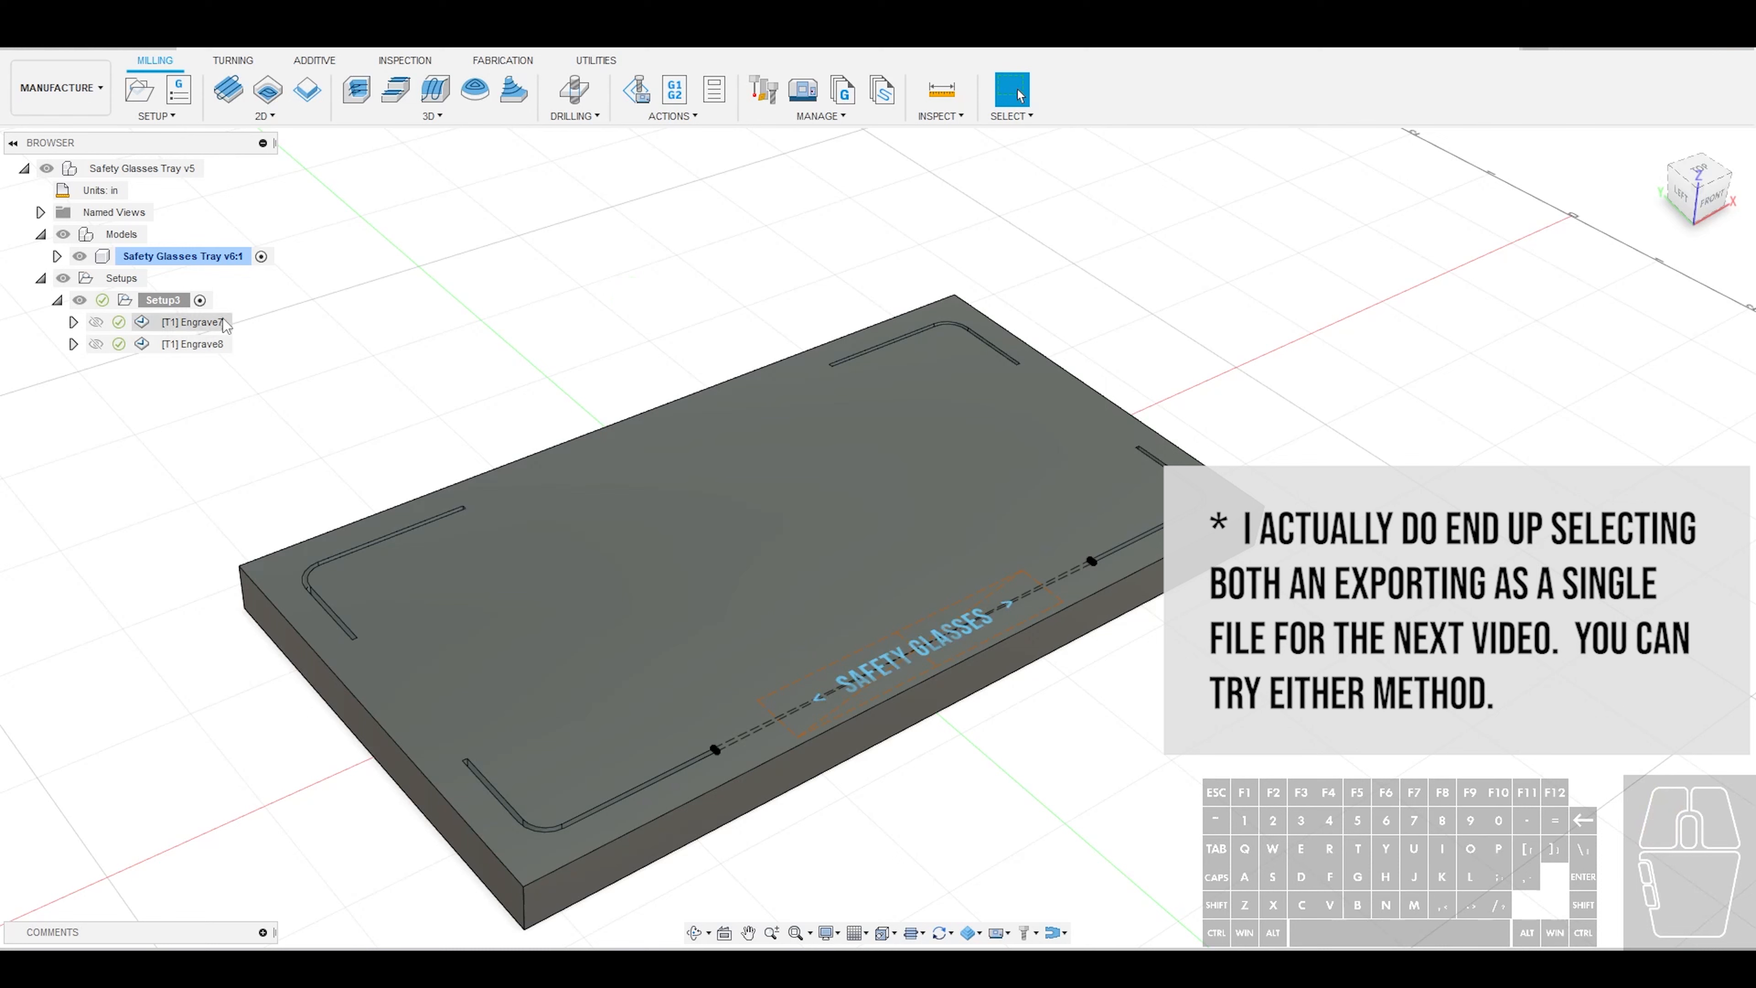
left_click(200, 324)
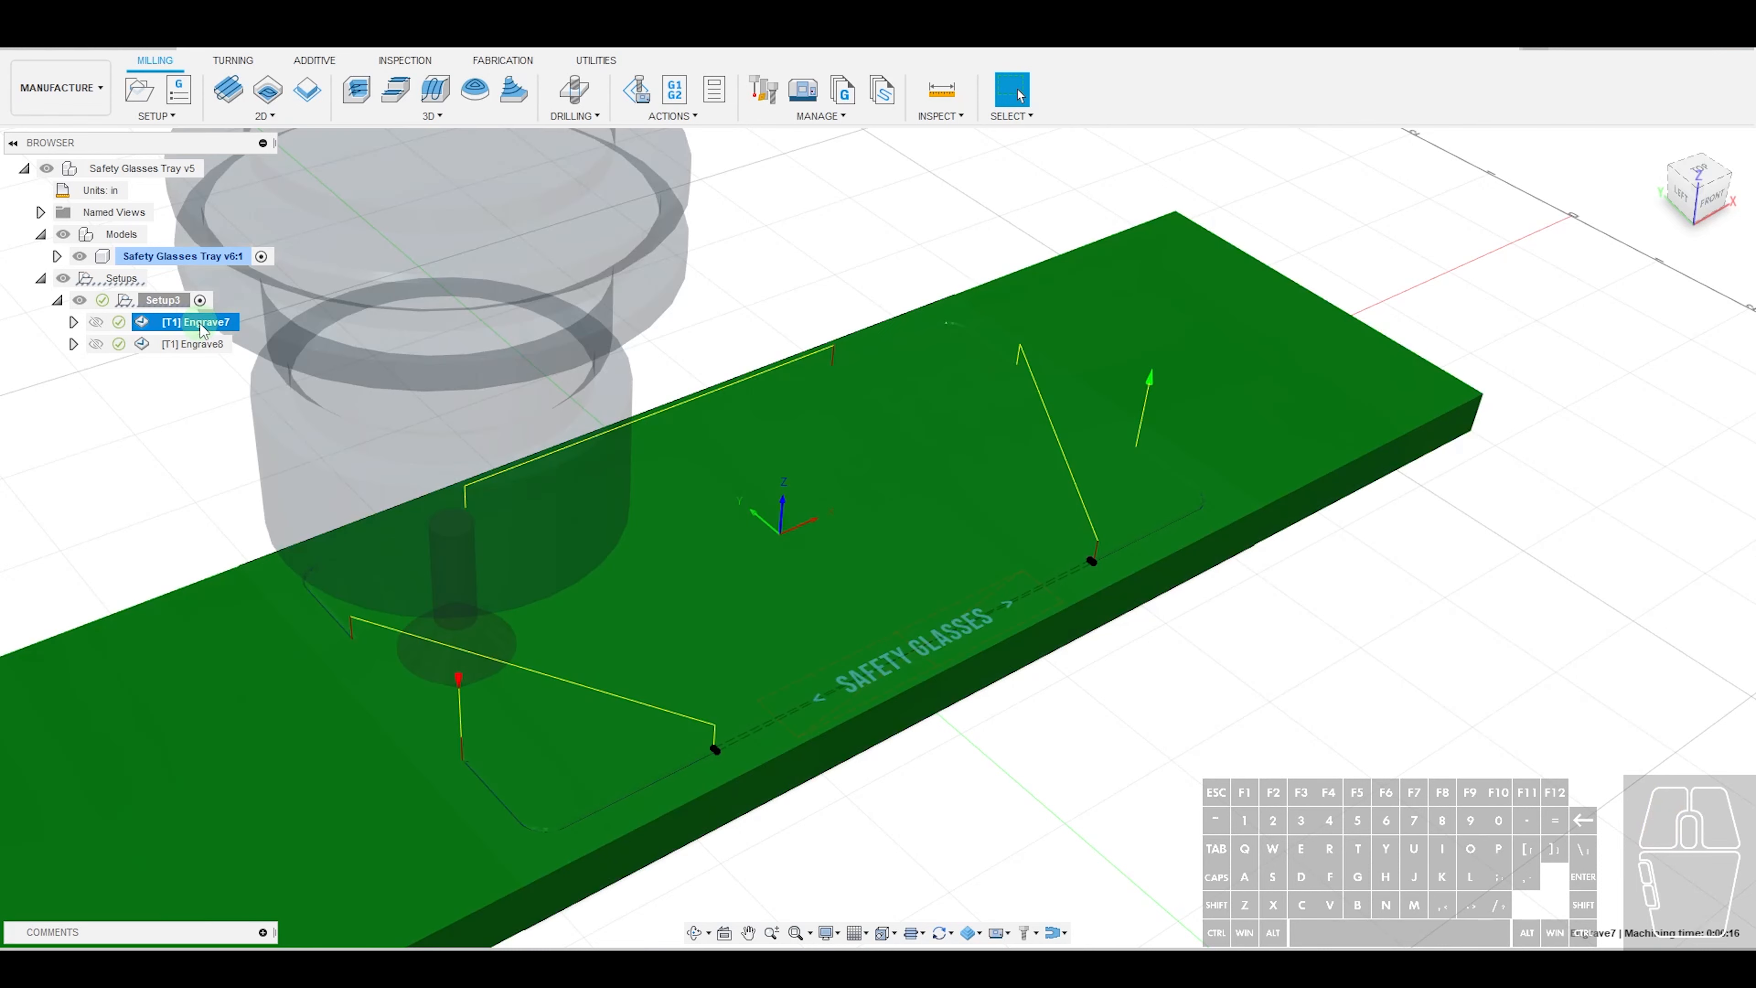
left_click(675, 89)
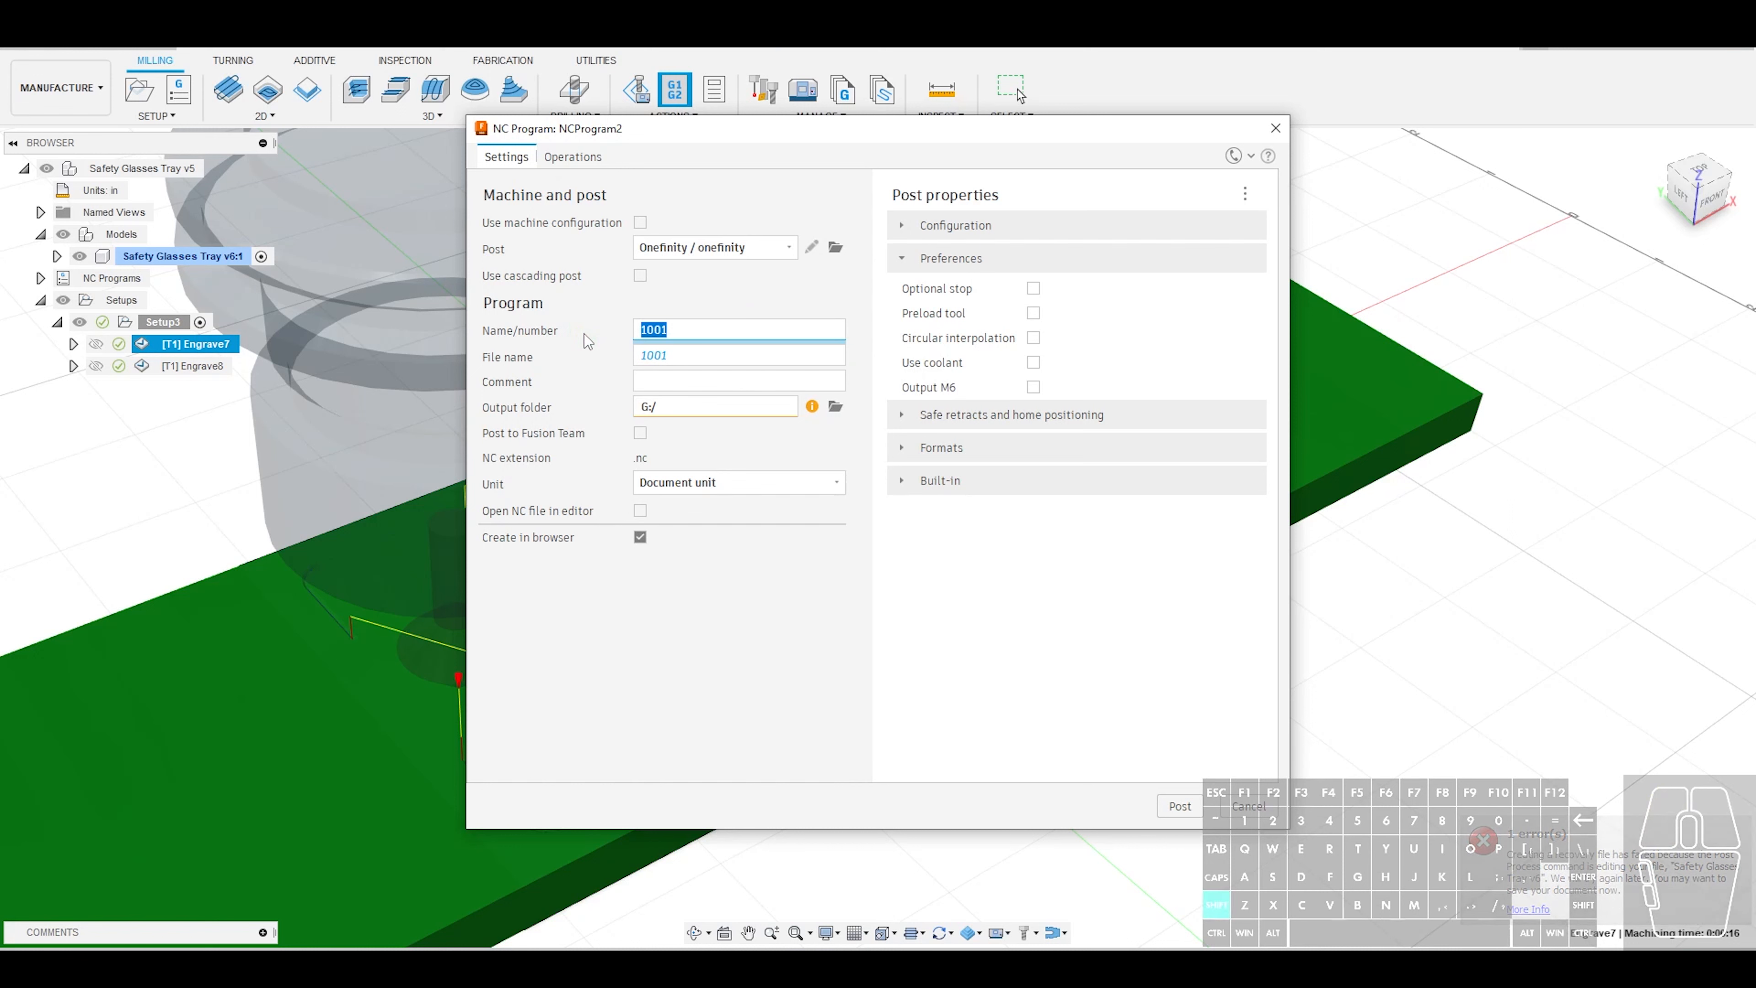
type("SA")
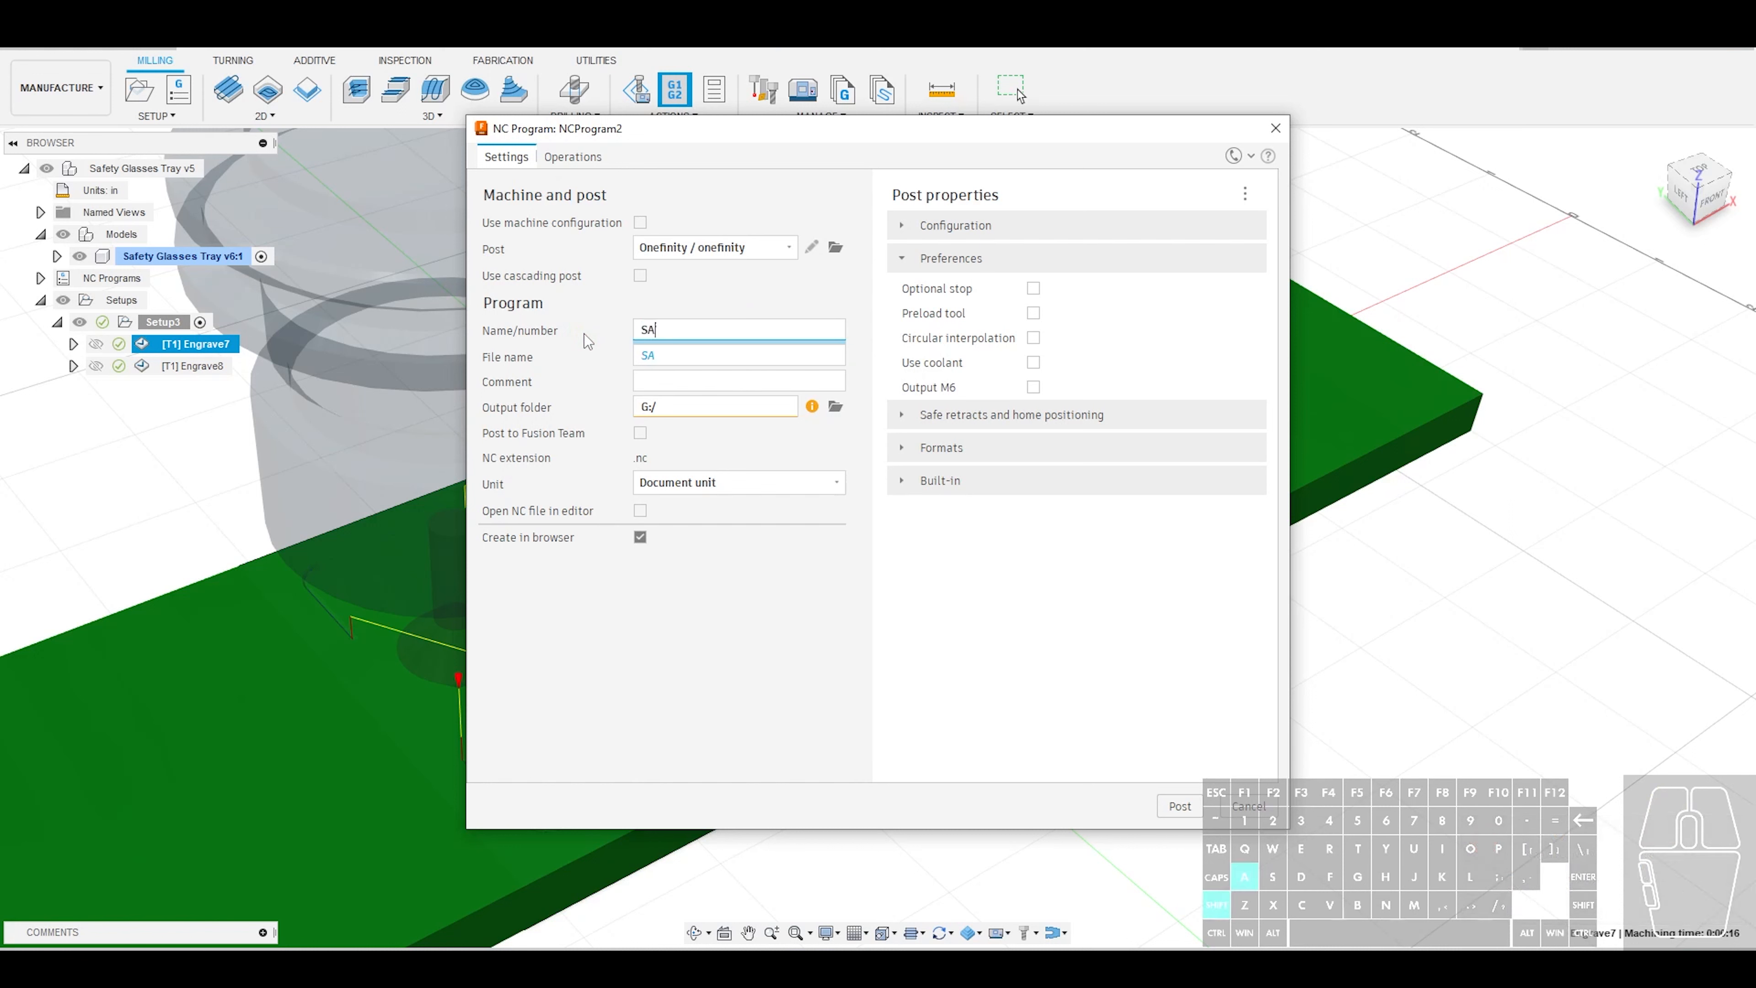
type("FETY GLASS")
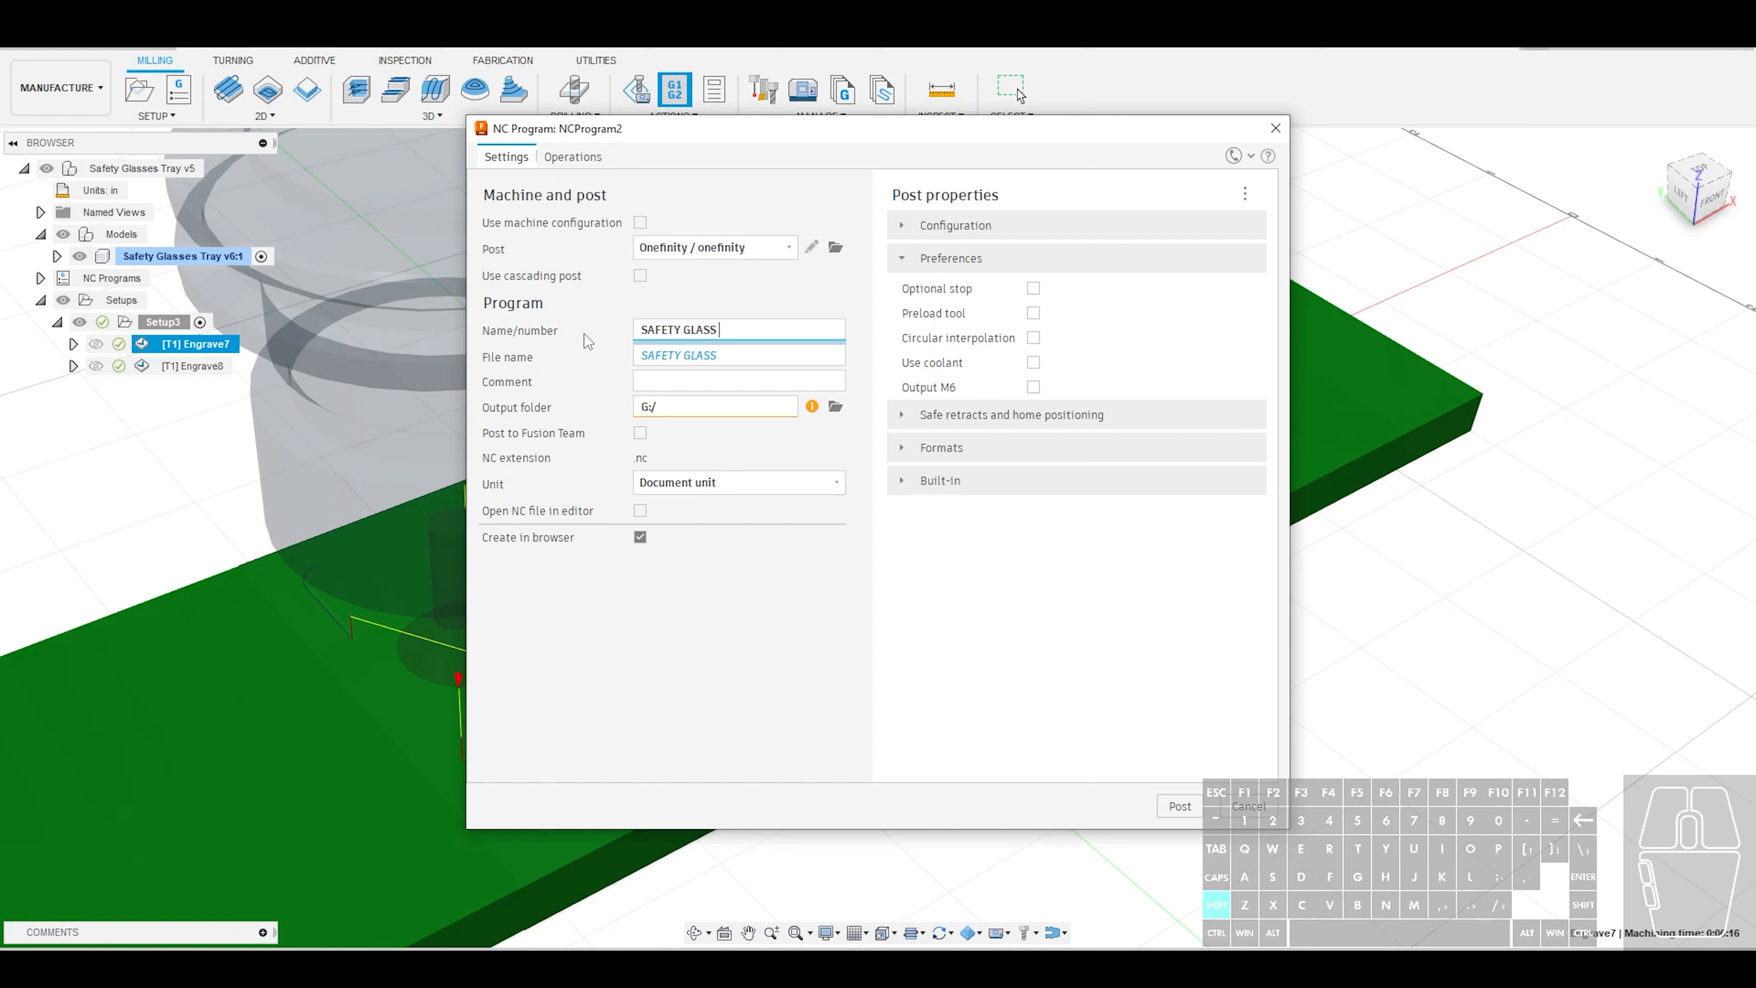